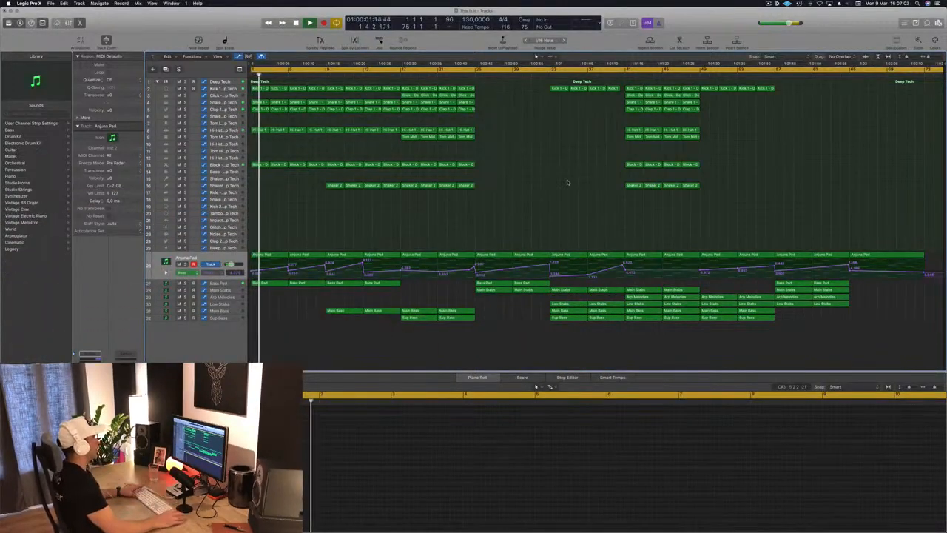
# Step: Listen to the arrangement from bar 17 and again from bar 41, selecting the Sup Bass and Main Bass tracks in between
pyautogui.click(400, 77)
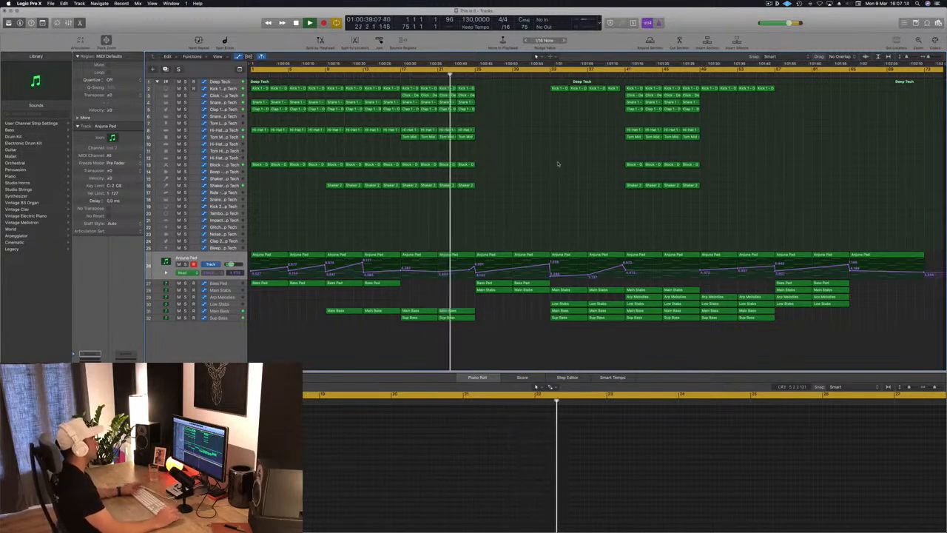
pyautogui.click(239, 319)
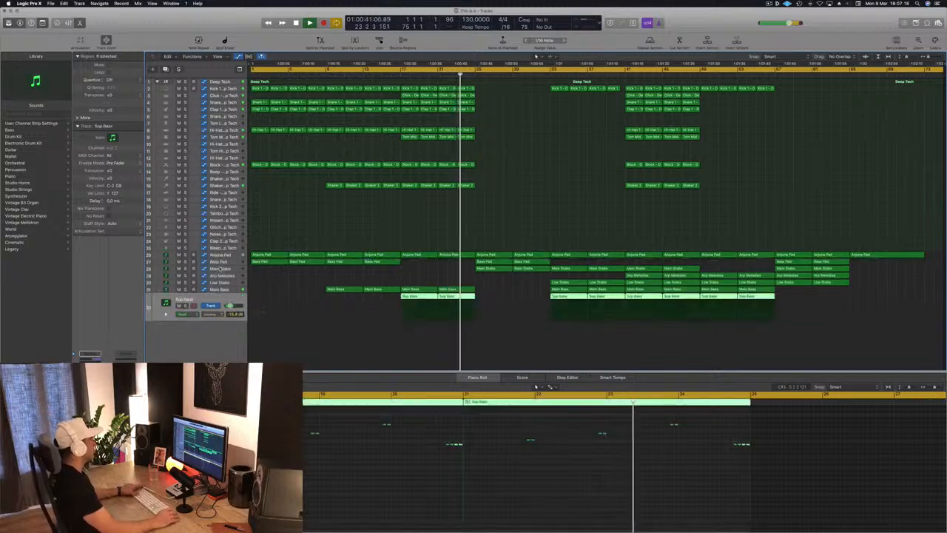
pyautogui.click(221, 289)
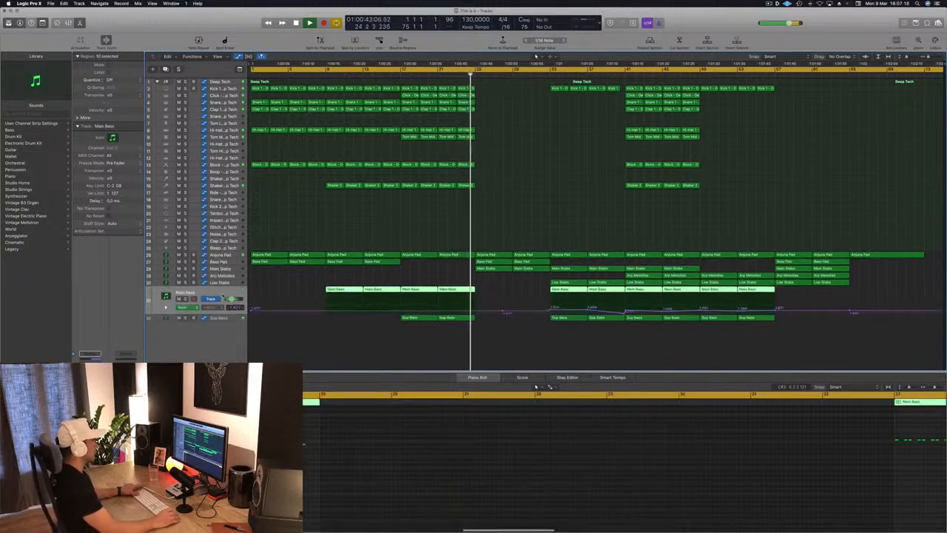
pyautogui.click(399, 207)
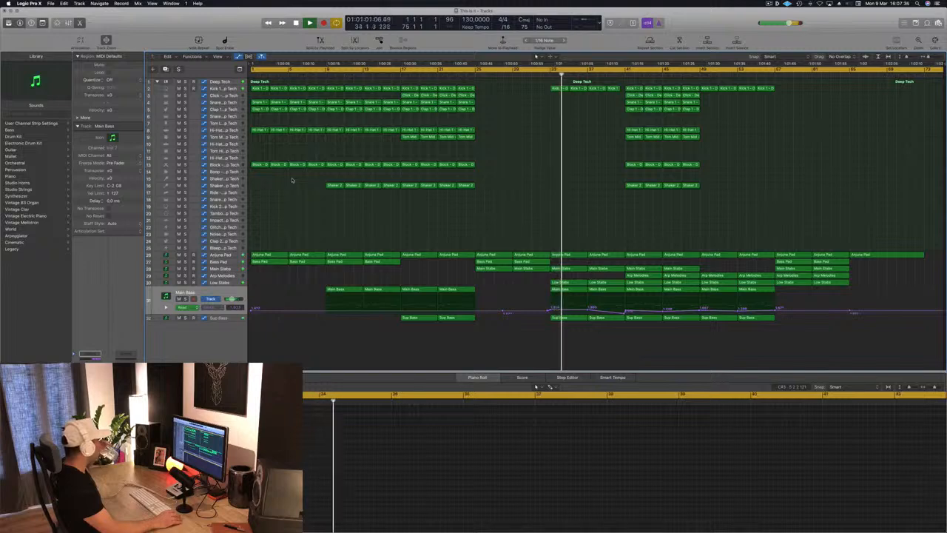
pyautogui.click(624, 76)
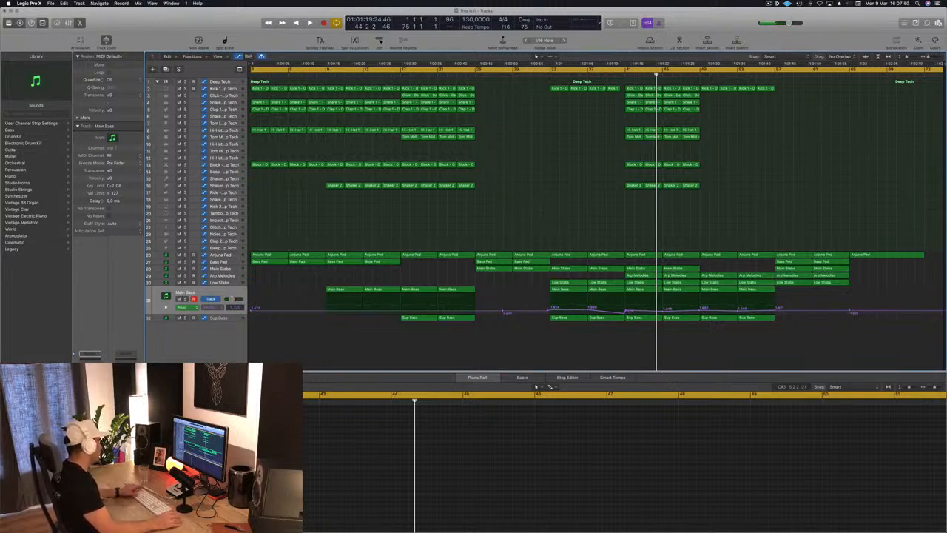
# Step: Play the song's opening again, followed by the section starting at bar 17
pyautogui.press('Return')
pyautogui.press('space')
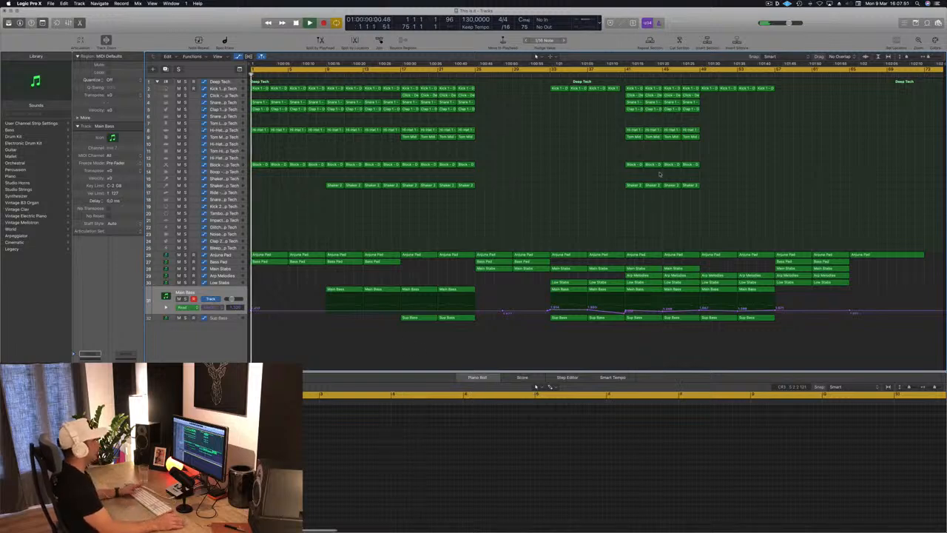
pyautogui.click(397, 74)
pyautogui.press('space')
pyautogui.click(397, 74)
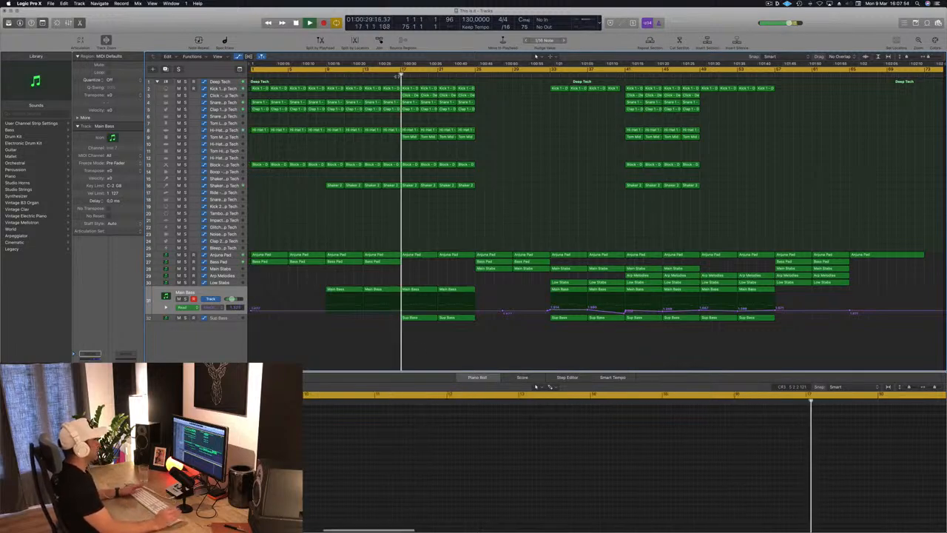
pyautogui.press('space')
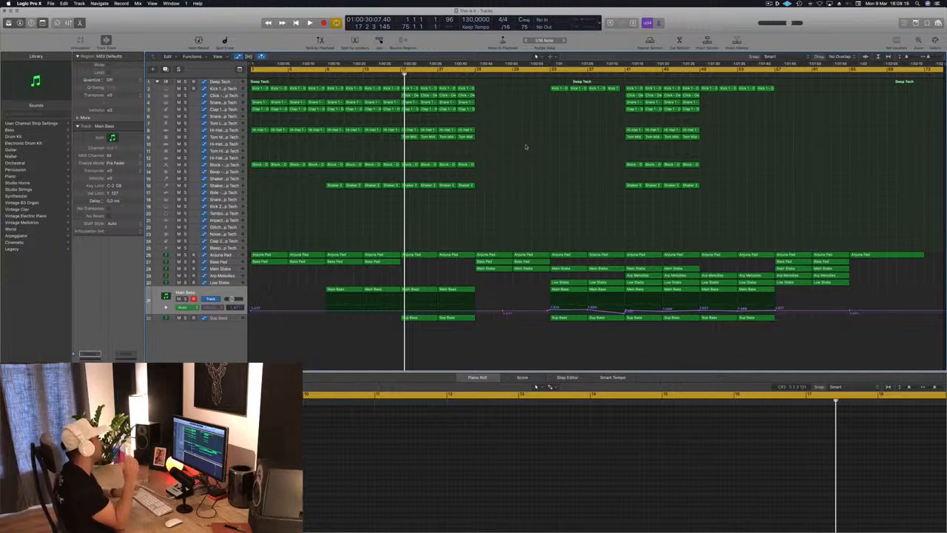
# Step: Open the mixer below the arrangement and play the song from the beginning
pyautogui.press('Return')
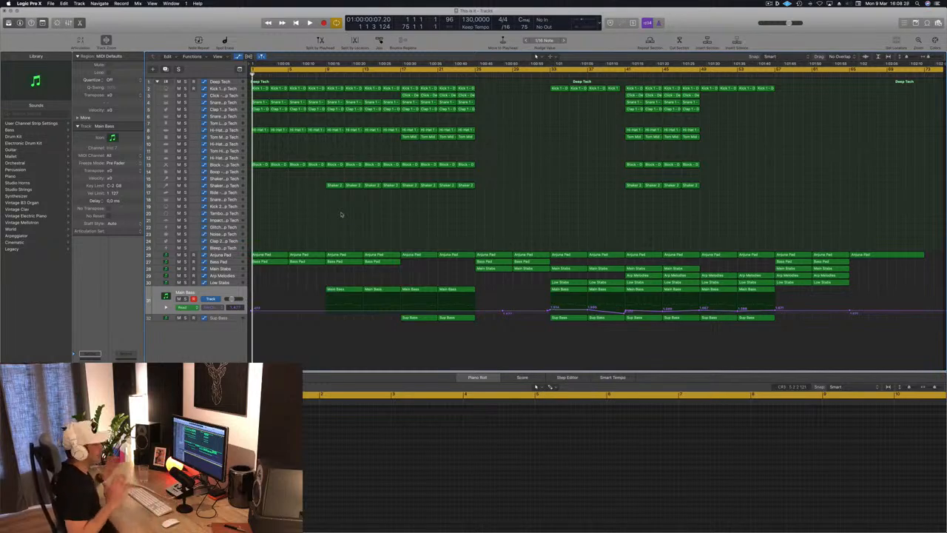
pyautogui.press('e')
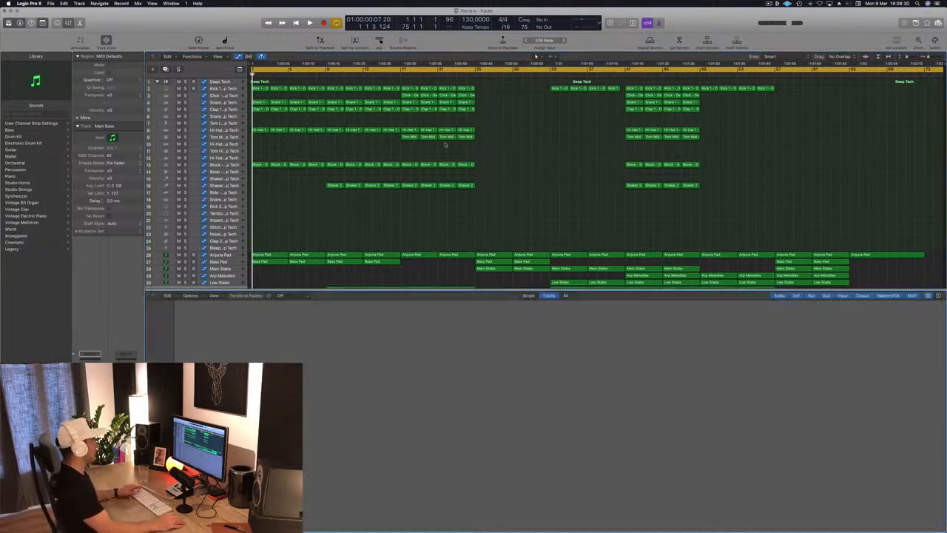
pyautogui.press('x')
pyautogui.press('space')
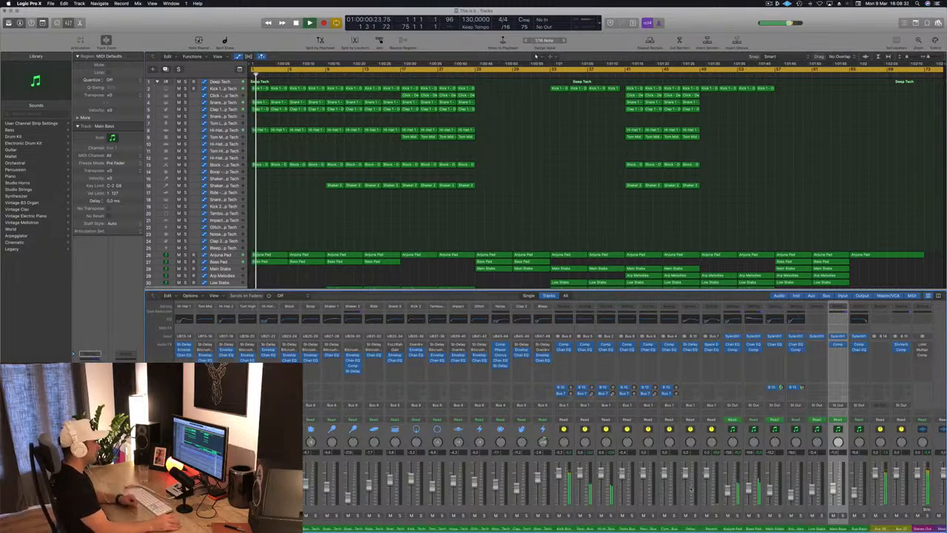
# Step: Examine the levels and effects across the drum, bus and synth channel strips in the mixer during playback
pyautogui.hscroll(2, 690, 489)
pyautogui.hscroll(-6, 690, 489)
pyautogui.hscroll(-2, 710, 489)
pyautogui.hscroll(4, 745, 489)
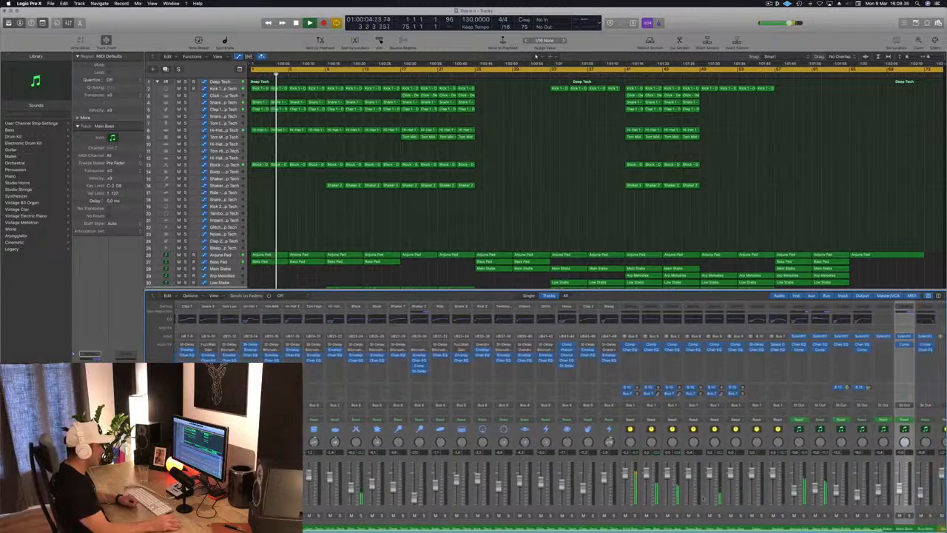
pyautogui.hscroll(-4, 745, 494)
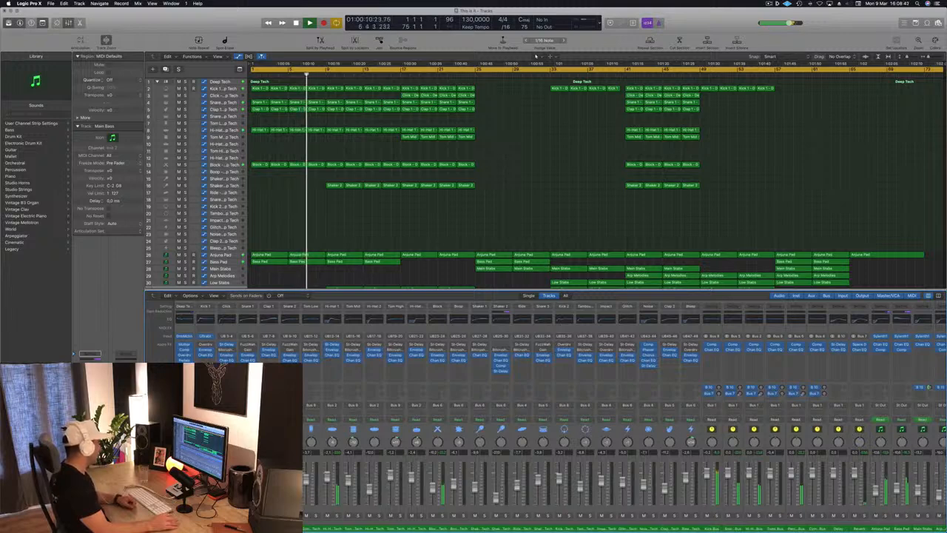
pyautogui.press('s')
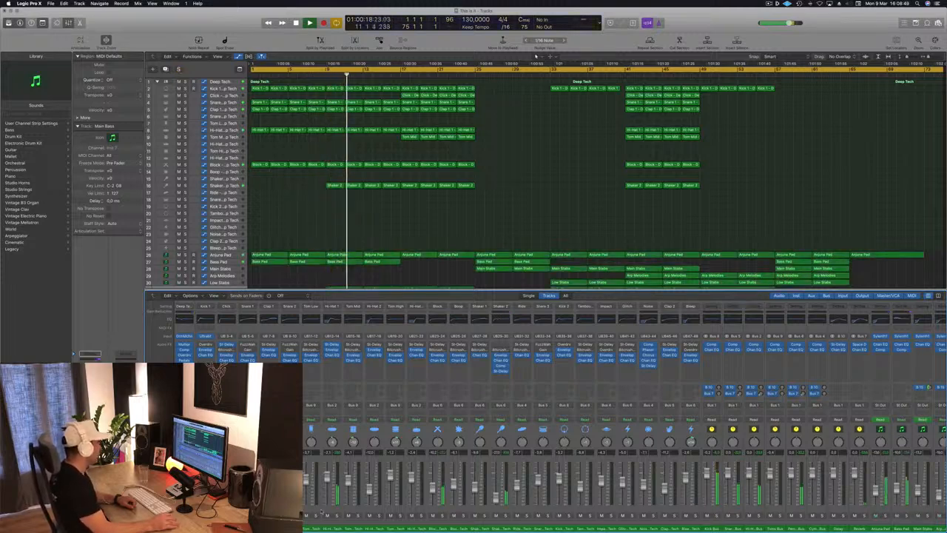
pyautogui.hscroll(2, 501, 513)
pyautogui.hscroll(8, 500, 513)
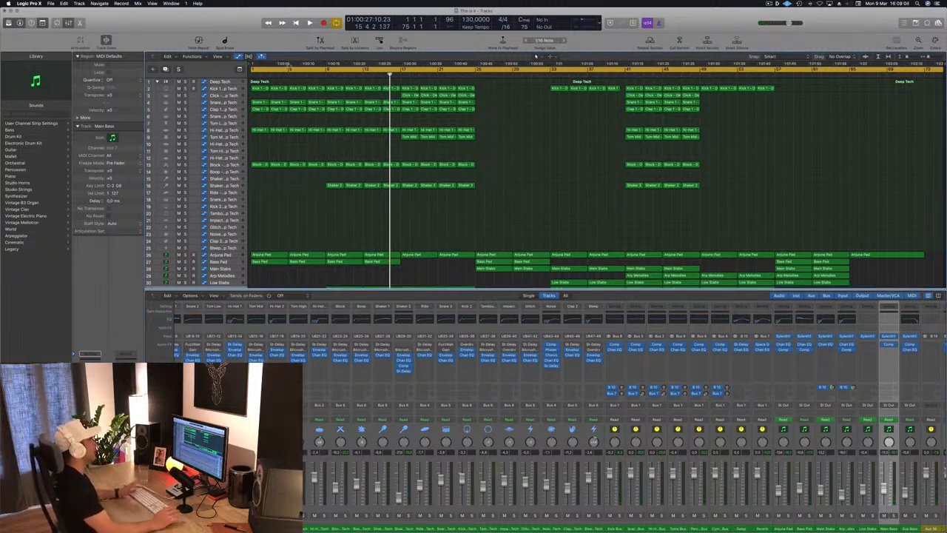
# Step: Set the cycle range to the first eight bars, from bar 1 to bar 9, and play the loop
pyautogui.moveTo(252, 70); pyautogui.dragTo(326, 73)
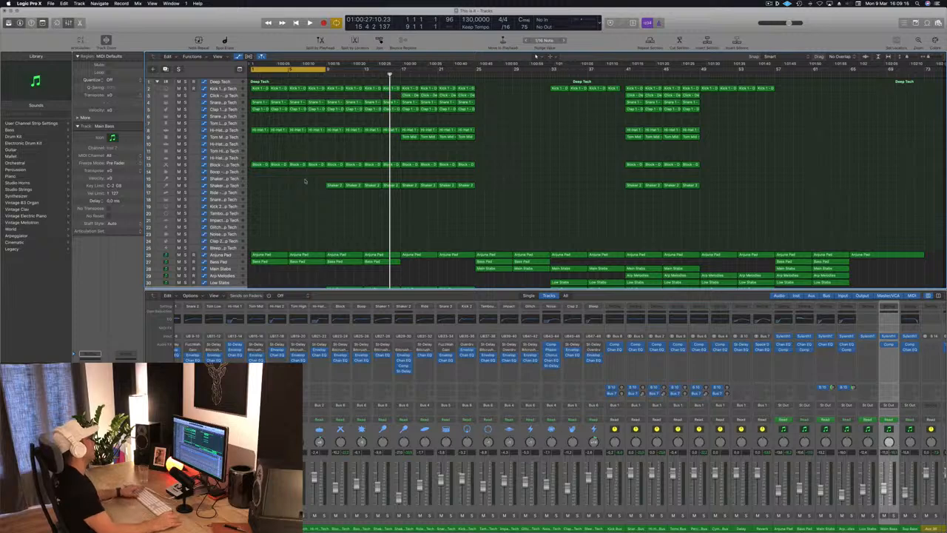
pyautogui.press('space')
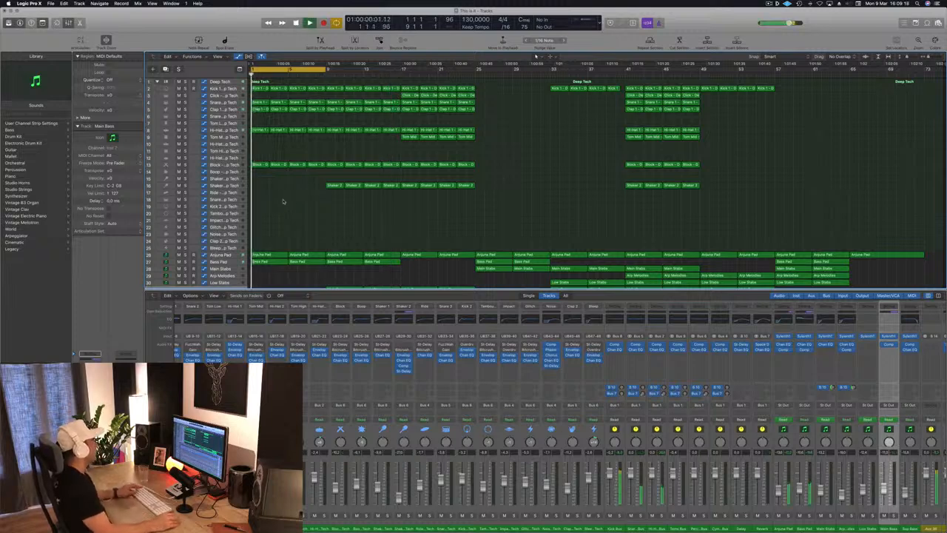
pyautogui.scroll(1, 282, 200)
pyautogui.scroll(3, 288, 196)
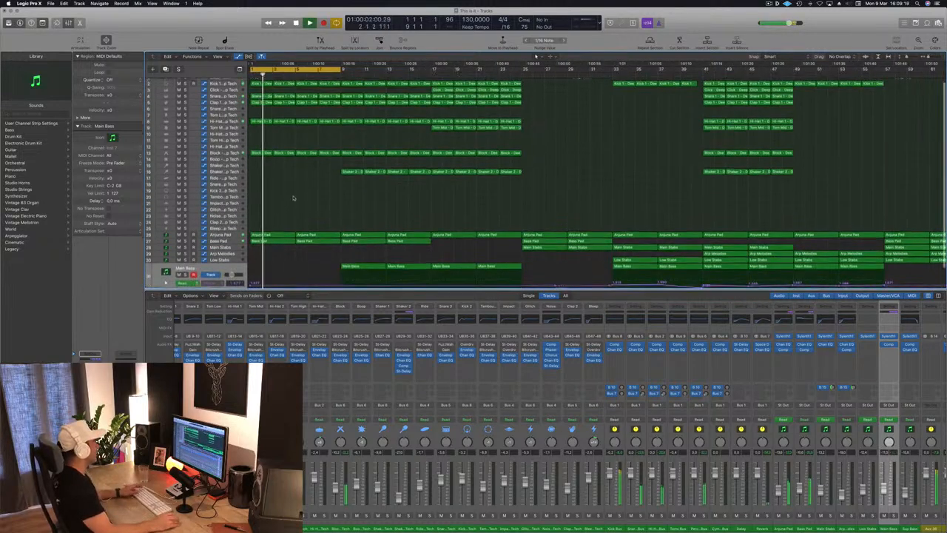
pyautogui.press('space')
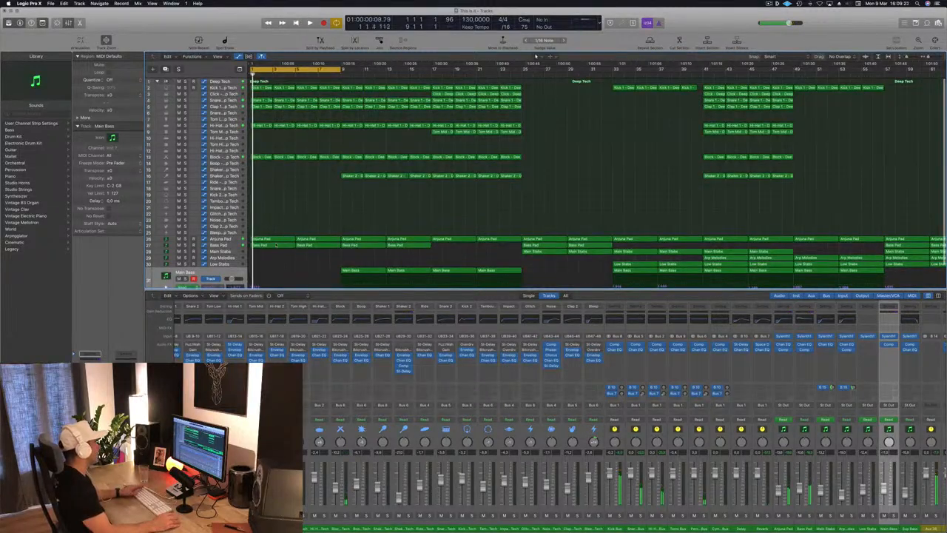
# Step: Delete the two Arjuna Pad regions in the first eight bars and play back the intro without them
pyautogui.click(220, 239)
pyautogui.press('space')
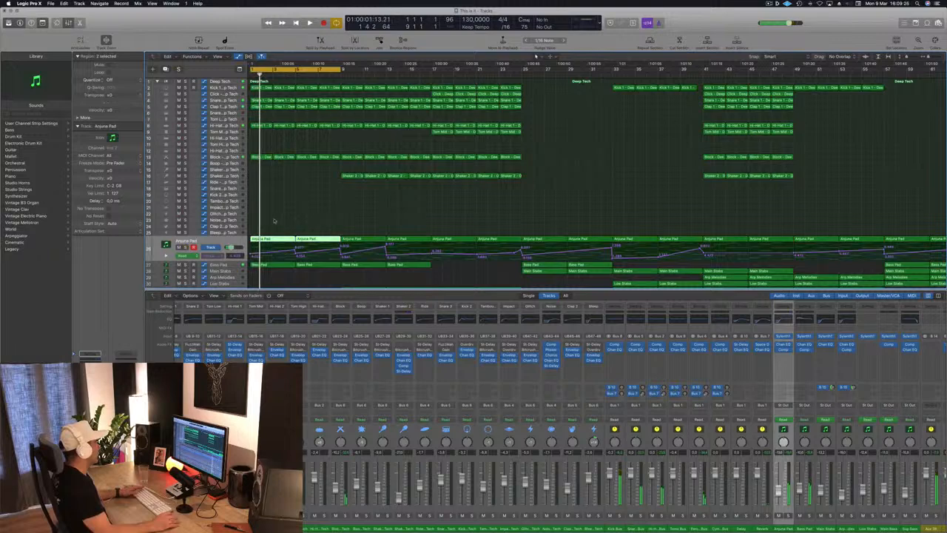
pyautogui.press('space')
pyautogui.press('space')
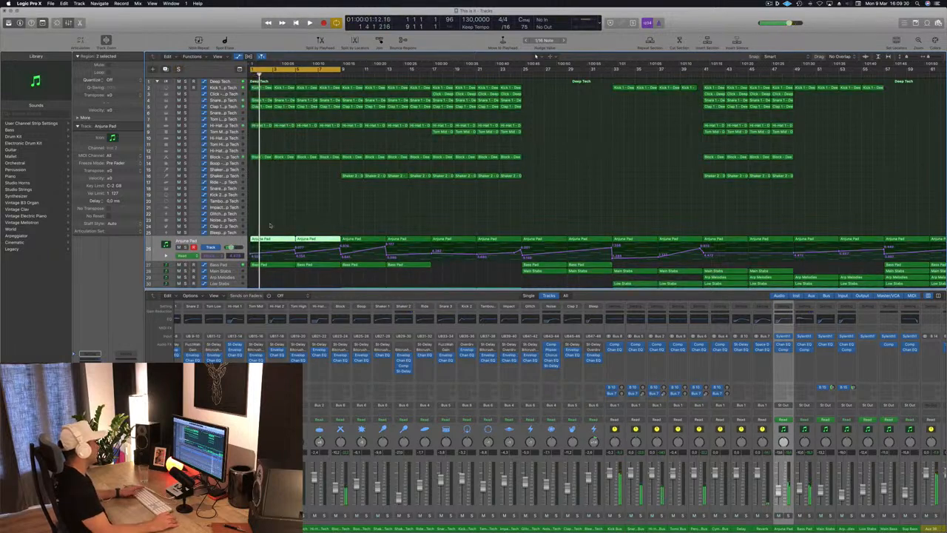
pyautogui.press('Delete')
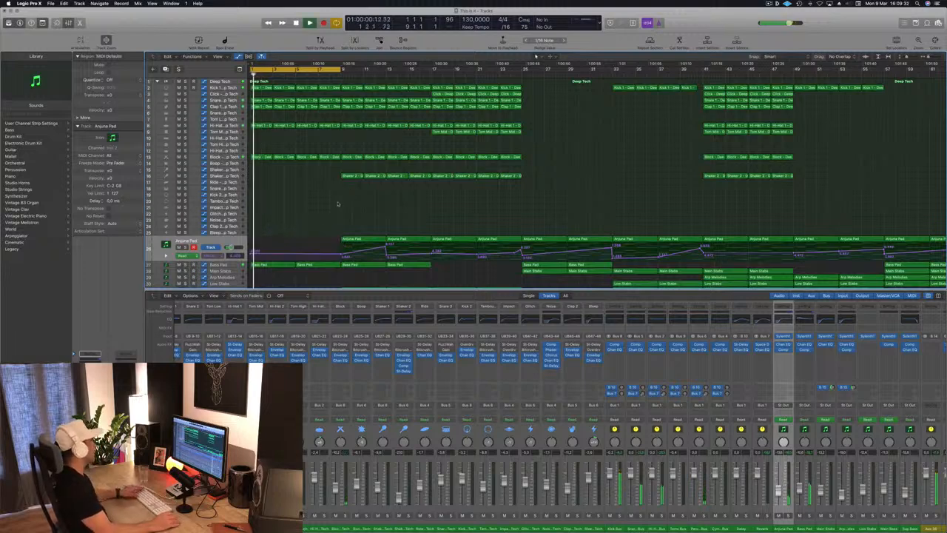
pyautogui.press('space')
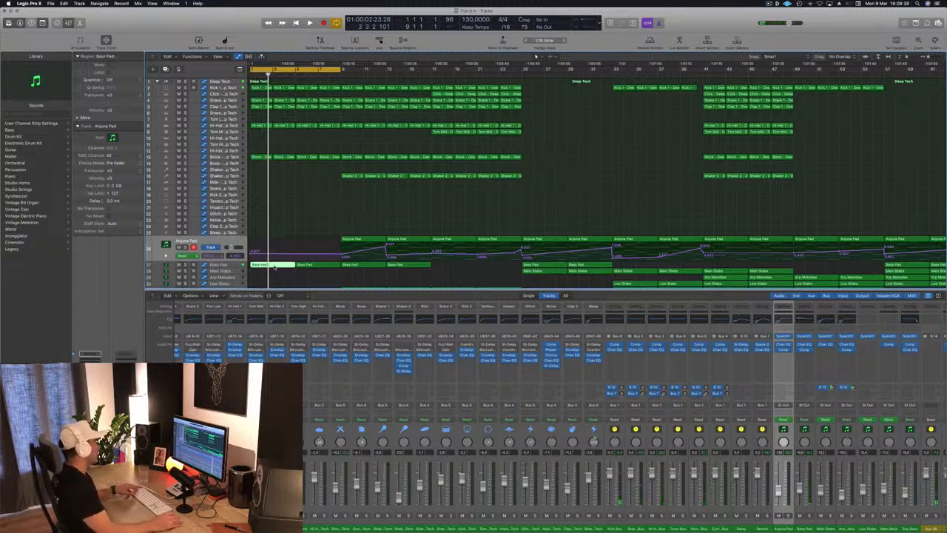
# Step: In the first Bass Pad region, delete the notes after bar 1 and copy the bar 1 note into bars 2 to 4
pyautogui.doubleClick(274, 266)
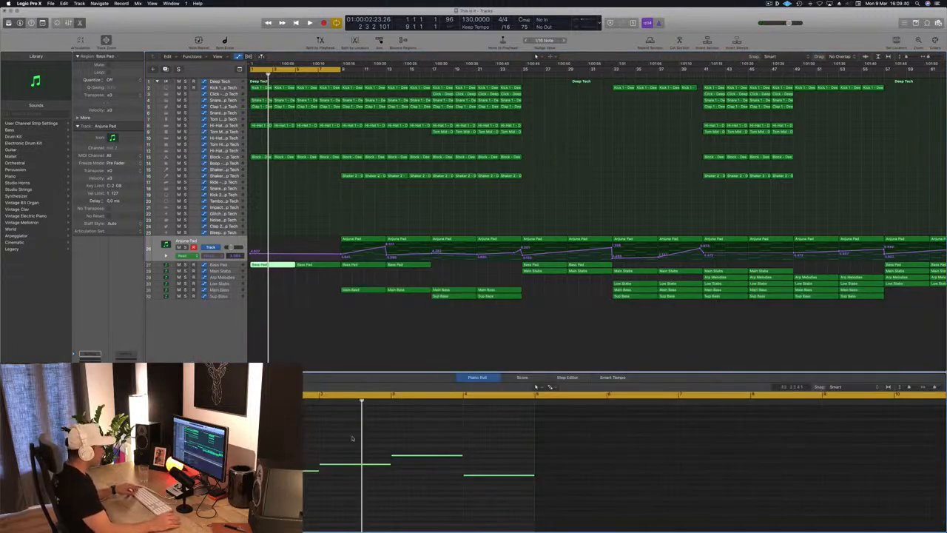
pyautogui.moveTo(352, 438); pyautogui.dragTo(534, 516)
pyautogui.press('Delete')
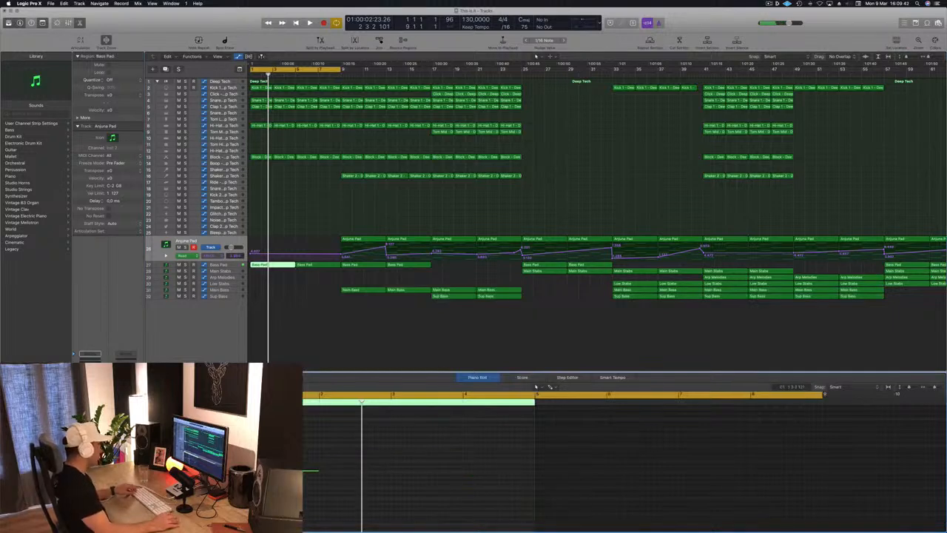
pyautogui.click(360, 473)
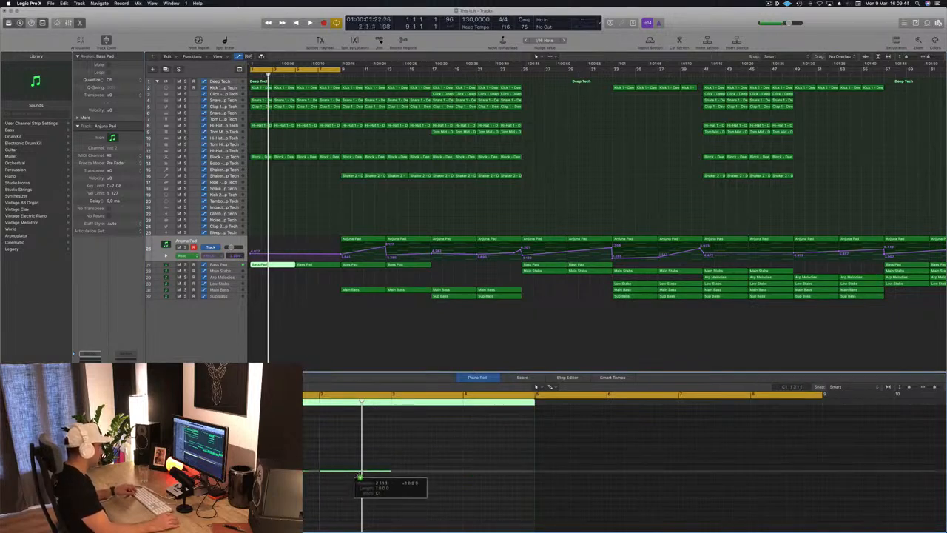
pyautogui.moveTo(290, 472); pyautogui.dragTo(433, 472)
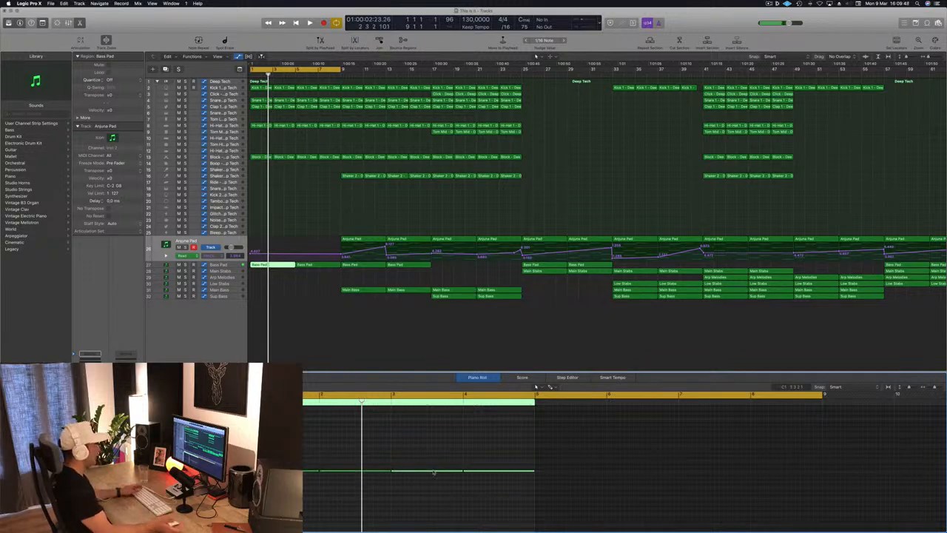
# Step: Replace the second Bass Pad region at bar 5 with a copy of the edited first region and play it back
pyautogui.click(313, 264)
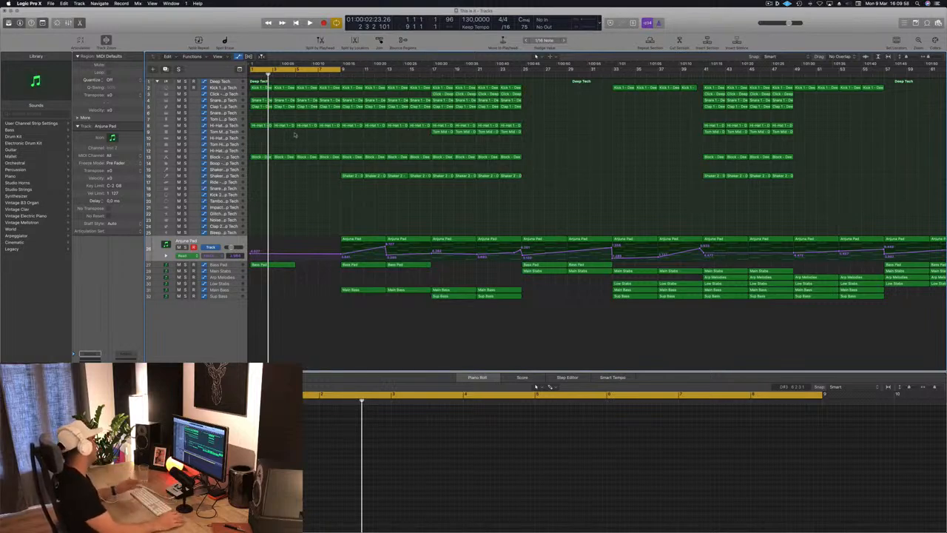
pyautogui.click(272, 265)
pyautogui.moveTo(272, 265); pyautogui.dragTo(318, 270)
pyautogui.press('space')
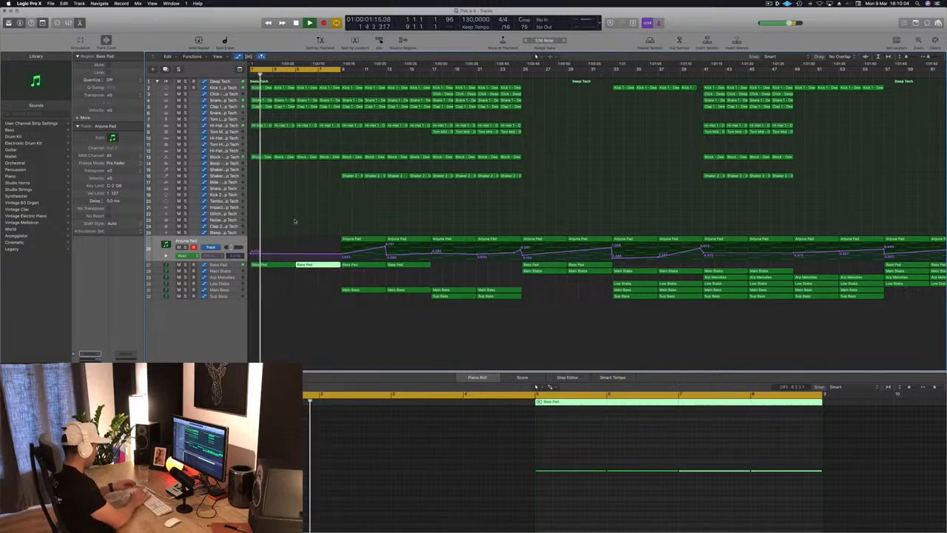
pyautogui.click(294, 219)
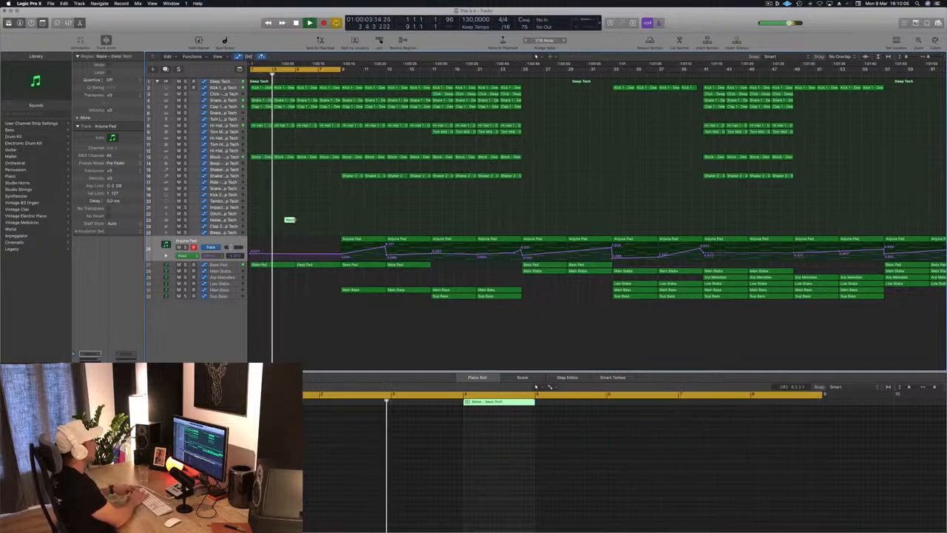
pyautogui.click(324, 221)
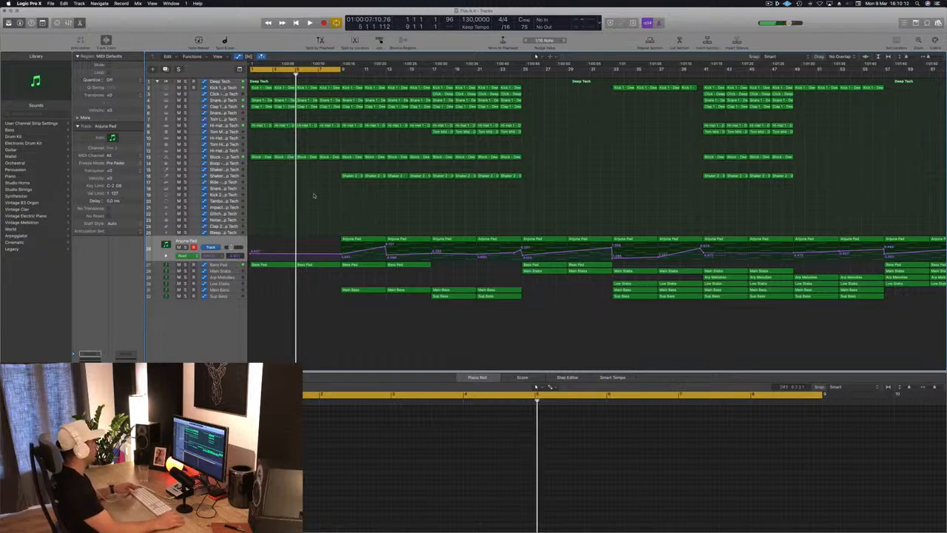
# Step: Repeat the eight-bar cycle section three times to extend the intro up to bar 33, and play it from the start
pyautogui.press('ctrl+super+r')
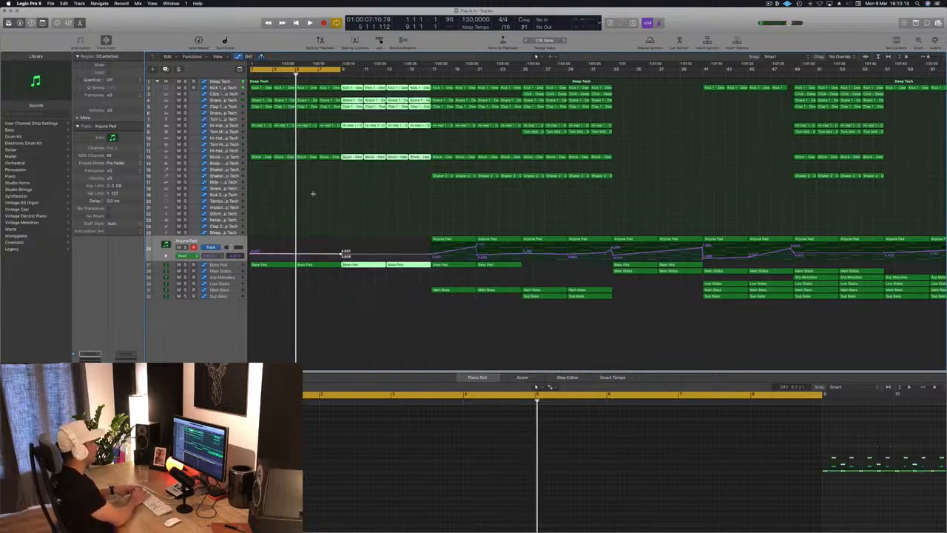
pyautogui.press('ctrl+super+r')
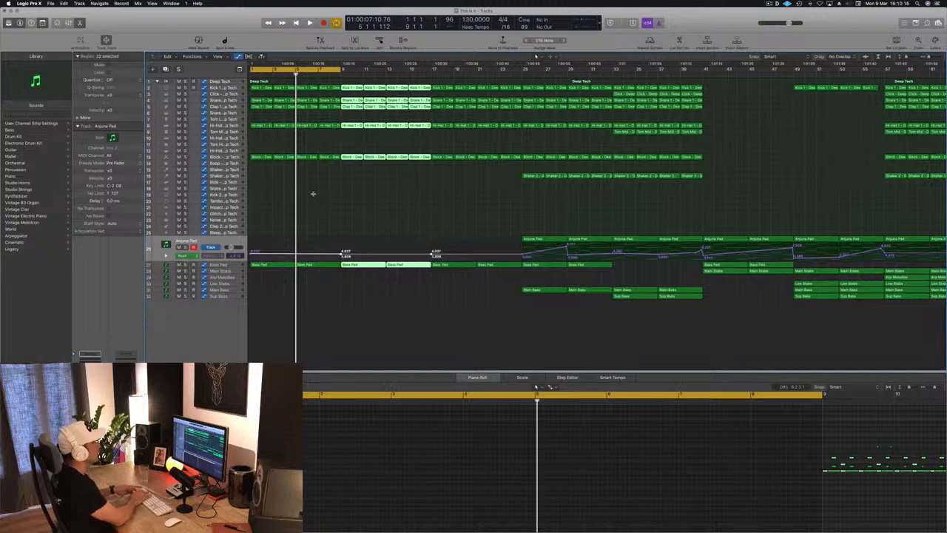
pyautogui.press('ctrl+super+r')
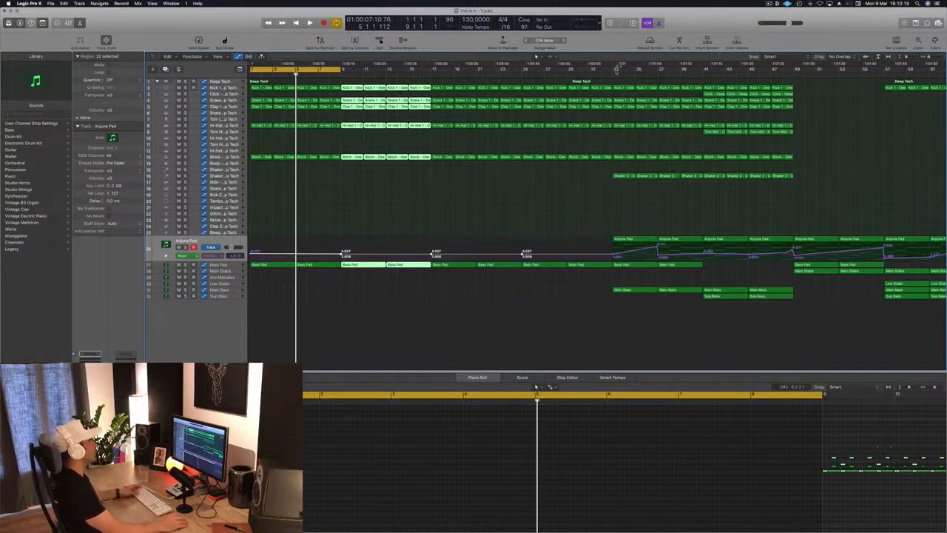
pyautogui.click(382, 198)
pyautogui.press('space')
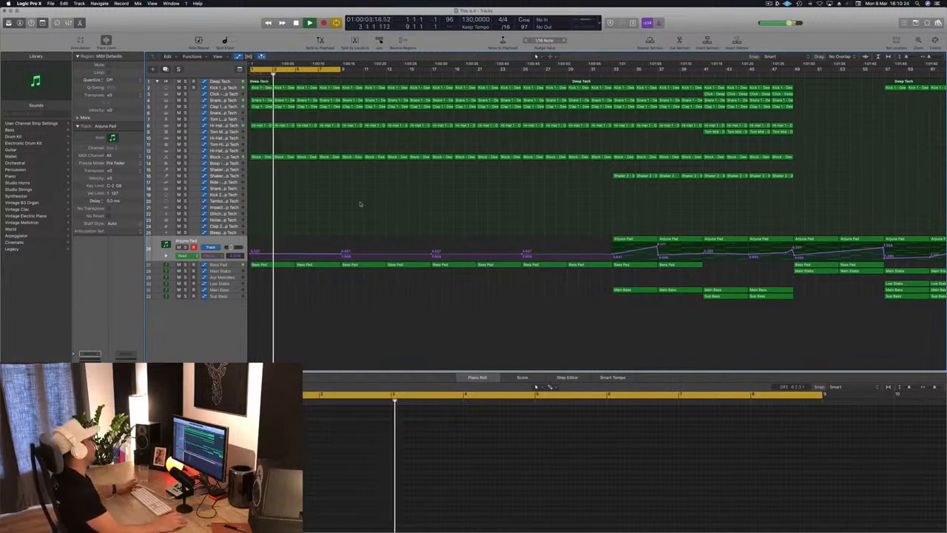
# Step: Select the Bass Pad track, open its Sylenth1 and Compressor windows, play the intro and decline the Sylenth1 update
pyautogui.hscroll(-3, 404, 217)
pyautogui.hscroll(-2, 404, 217)
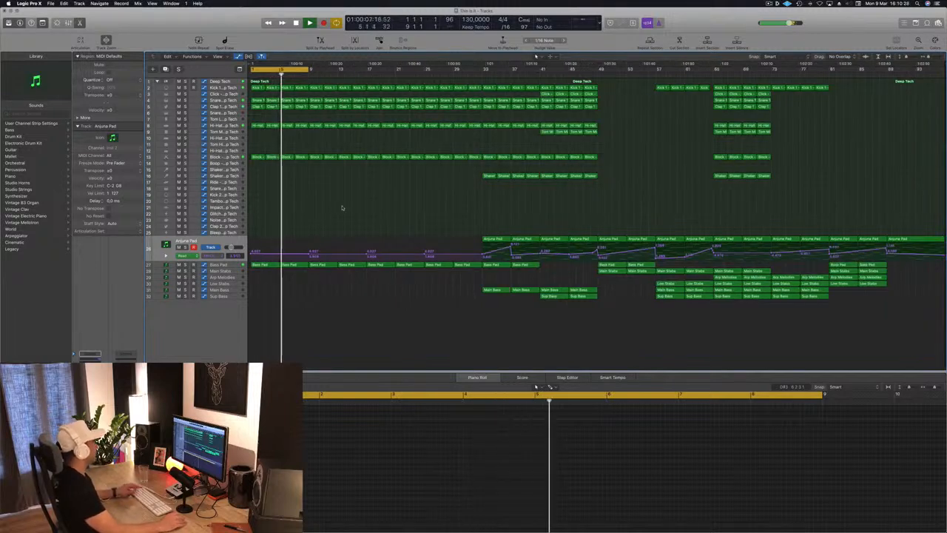
pyautogui.hscroll(4, 340, 209)
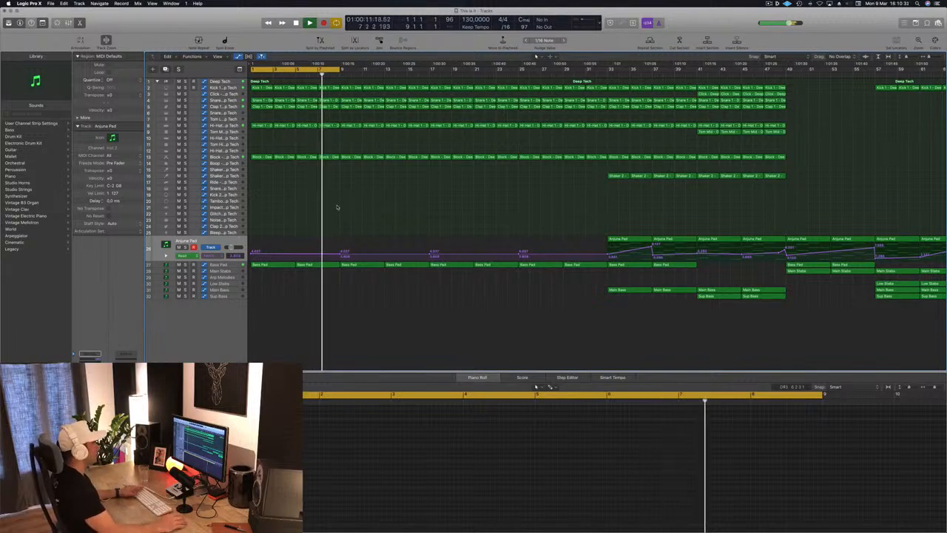
pyautogui.click(231, 267)
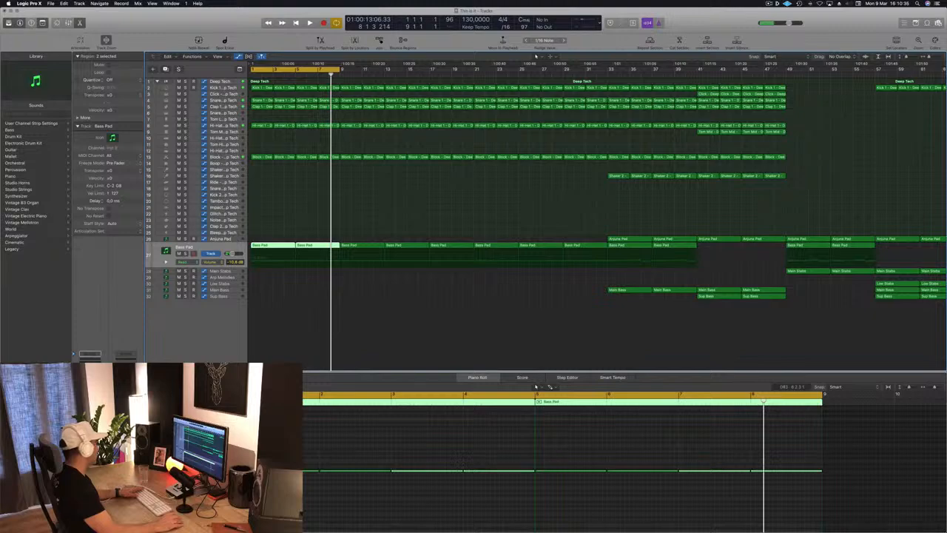
pyautogui.press('v')
pyautogui.moveTo(215, 28); pyautogui.dragTo(729, 110)
pyautogui.press('Return')
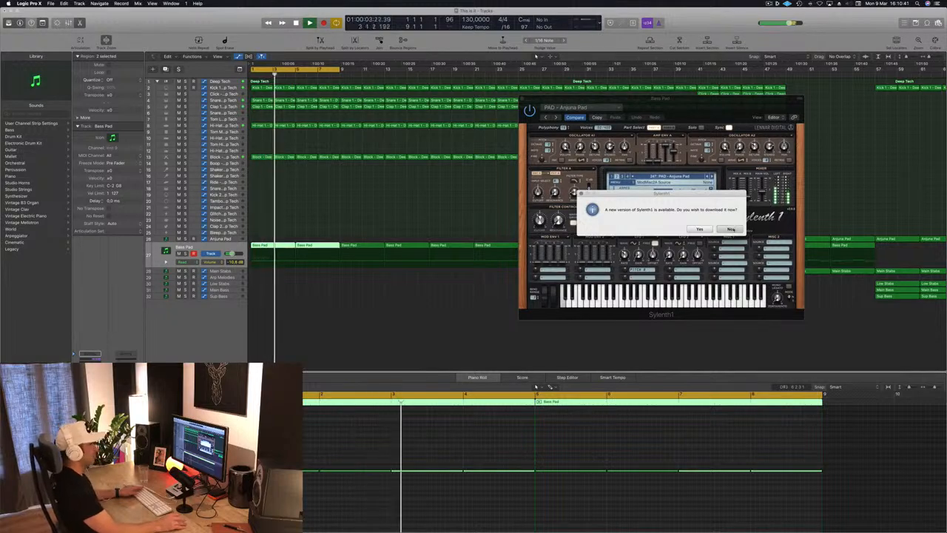
pyautogui.click(730, 228)
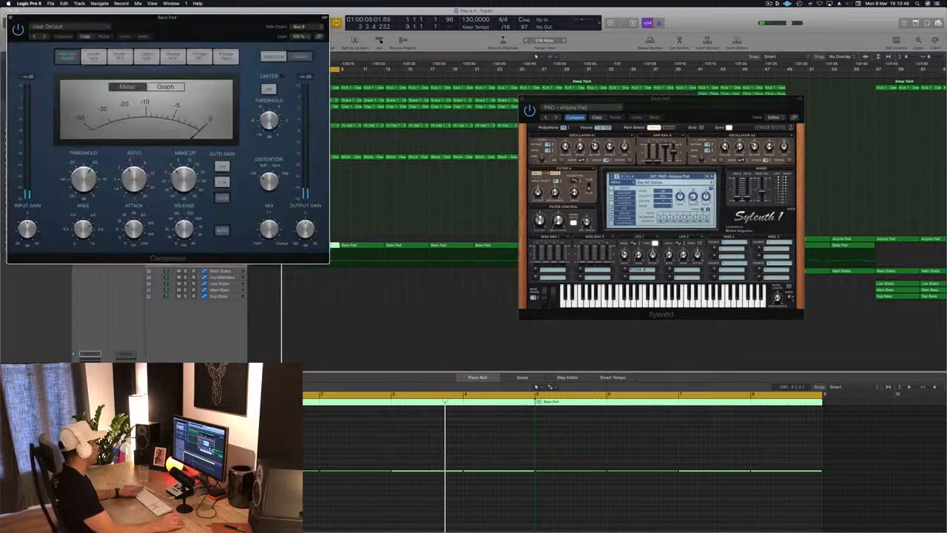
# Step: Inspect the side chain settings of the Bass Pad's Compressor during playback, and close the Compressor window
pyautogui.press('space')
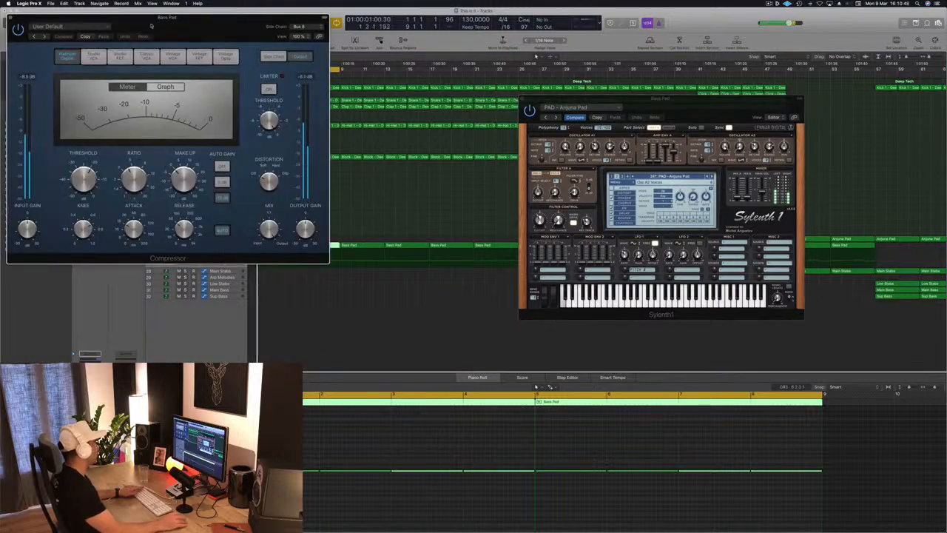
pyautogui.moveTo(151, 26); pyautogui.dragTo(345, 111)
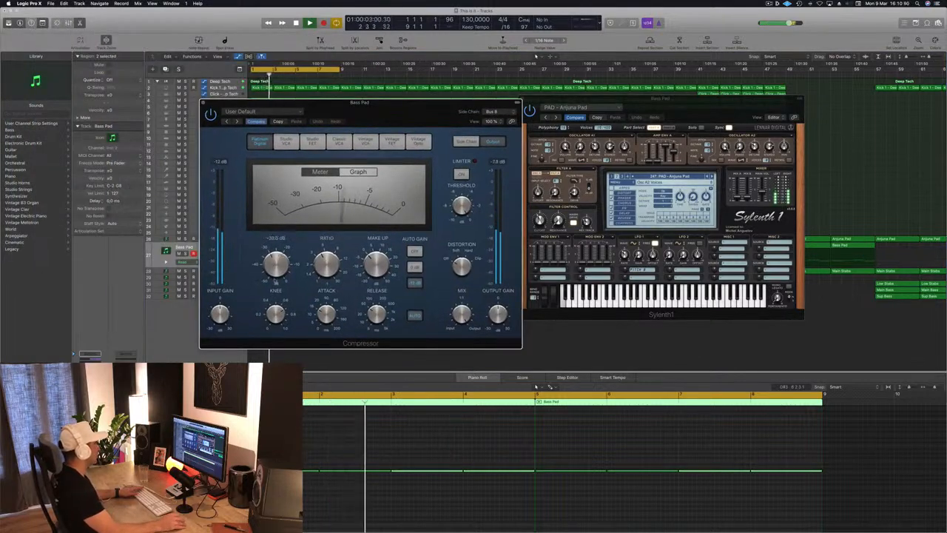
pyautogui.click(466, 142)
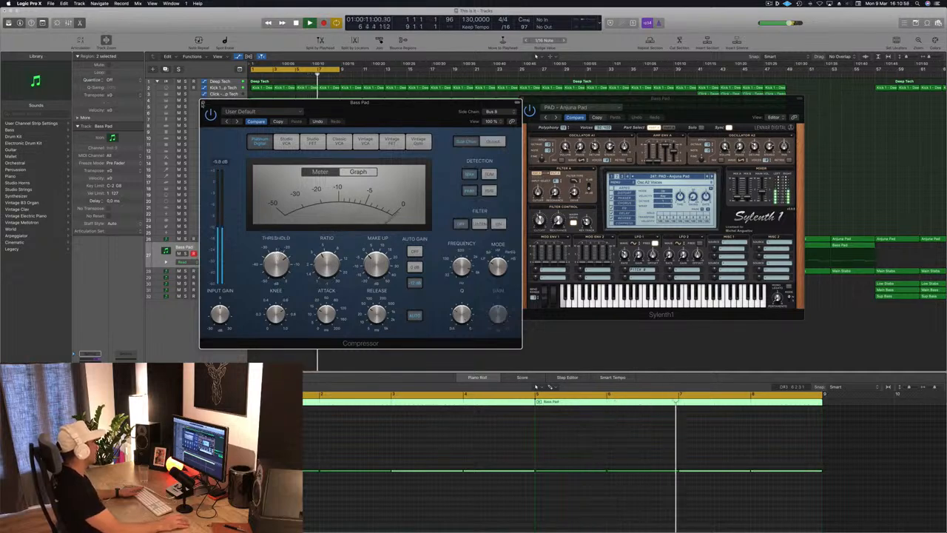
pyautogui.click(205, 102)
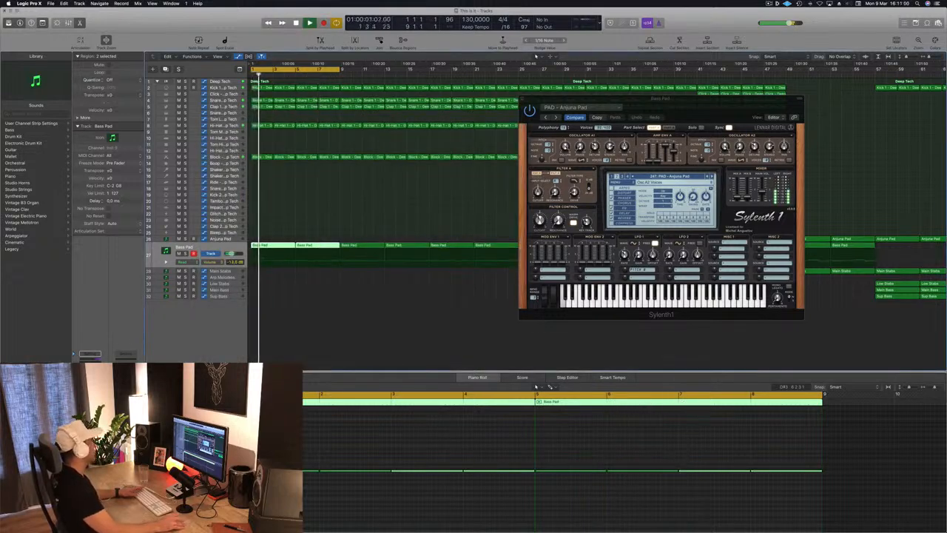
# Step: Lower the Bass Pad track's volume to -14.0 dB and set its automation mode to Touch
pyautogui.moveTo(711, 107); pyautogui.dragTo(645, 110)
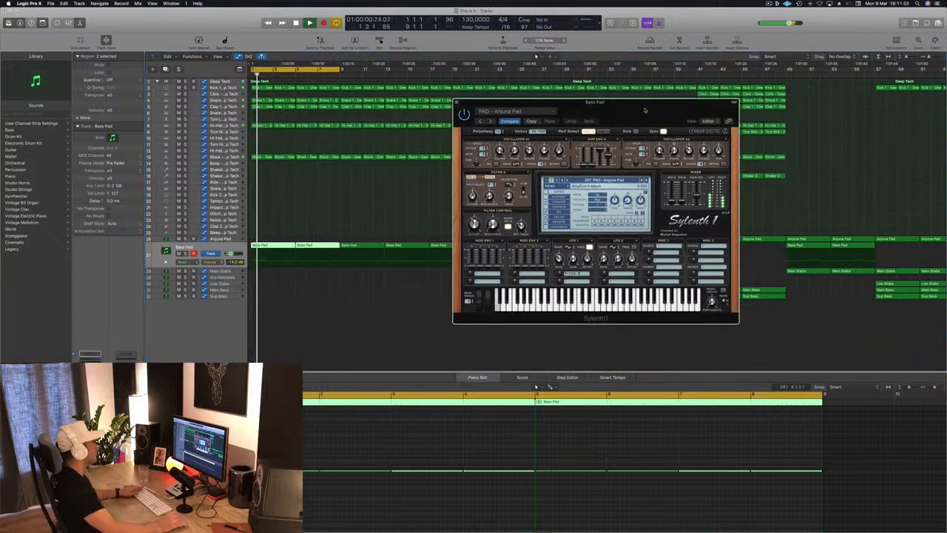
pyautogui.press('space')
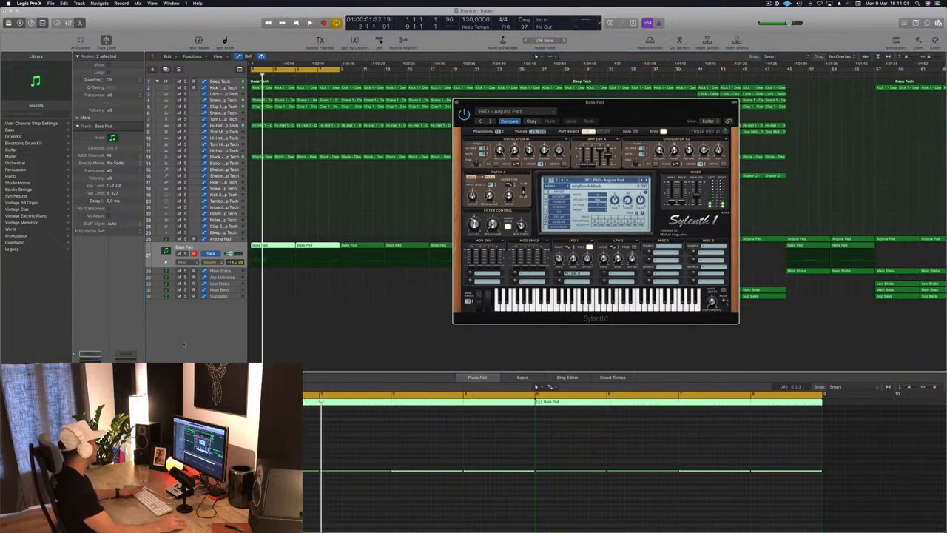
pyautogui.click(456, 102)
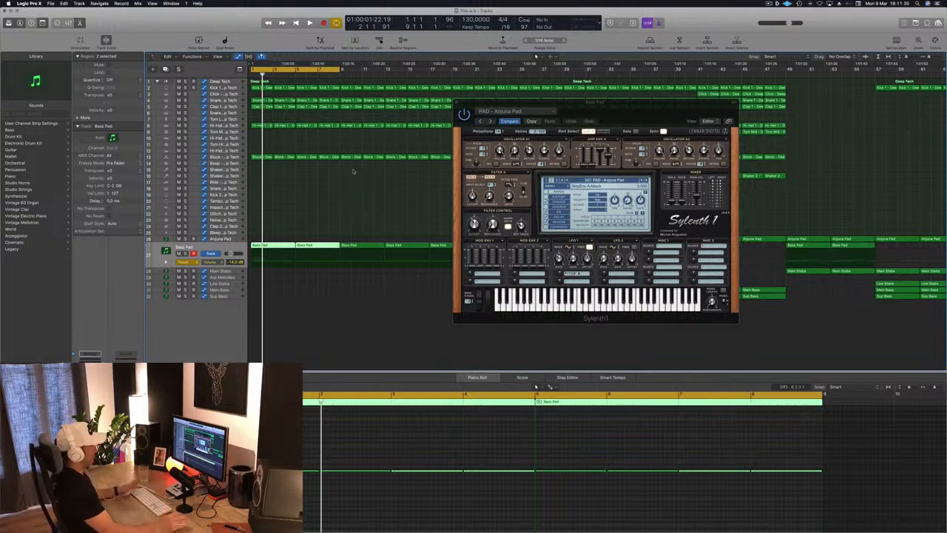
# Step: Record a short filter cutoff movement in Sylenth1 on the Bass Pad track during playback, and close the synth window
pyautogui.press('space')
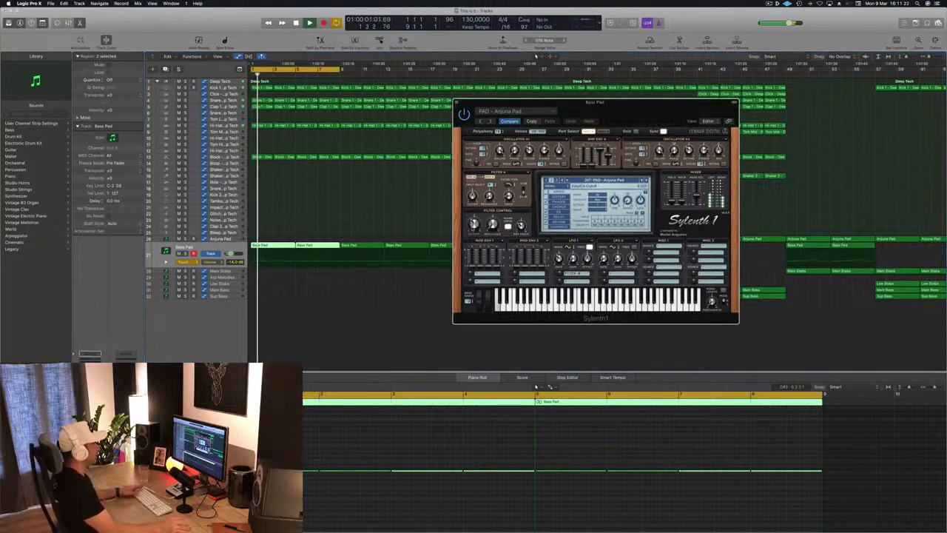
pyautogui.moveTo(473, 226); pyautogui.dragTo(473, 232)
pyautogui.press('space')
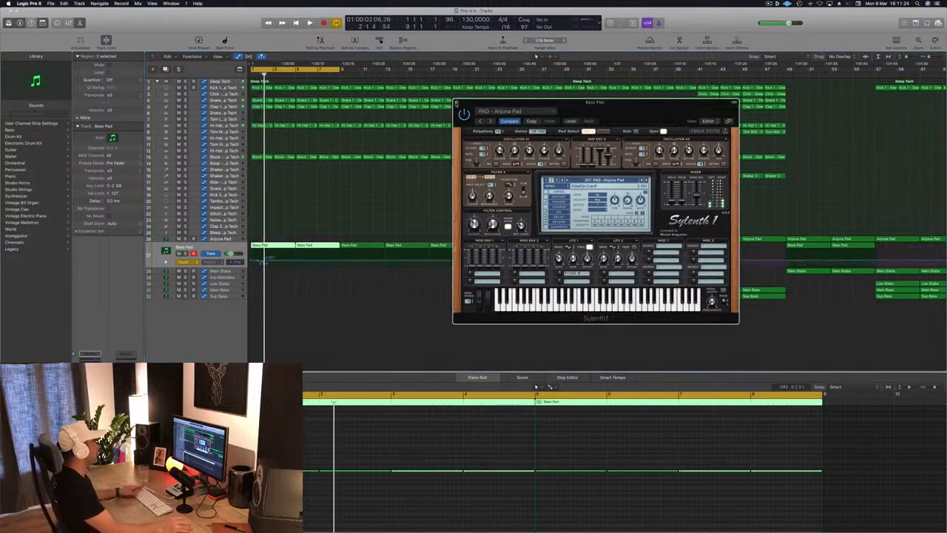
pyautogui.click(457, 103)
# Step: Clean up the Bass Pad's cutoff automation to level points at bars 1, 5 and 9, and set the automation mode to Read
pyautogui.click(269, 259)
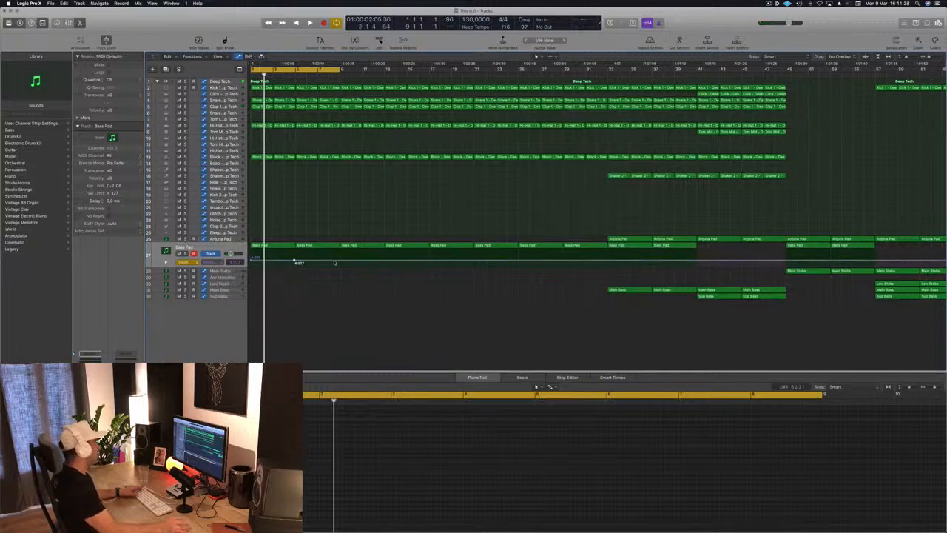
pyautogui.click(294, 262)
pyautogui.moveTo(294, 262); pyautogui.dragTo(296, 262)
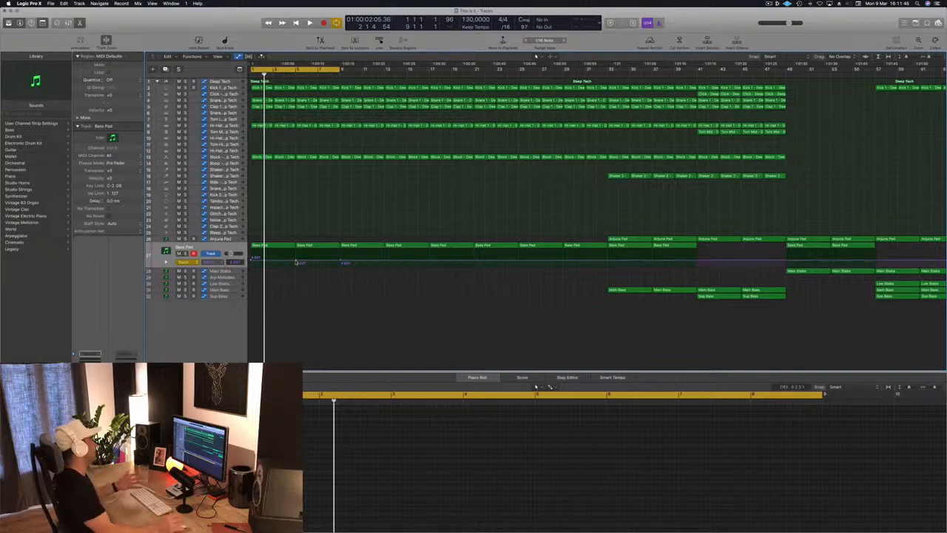
pyautogui.click(184, 262)
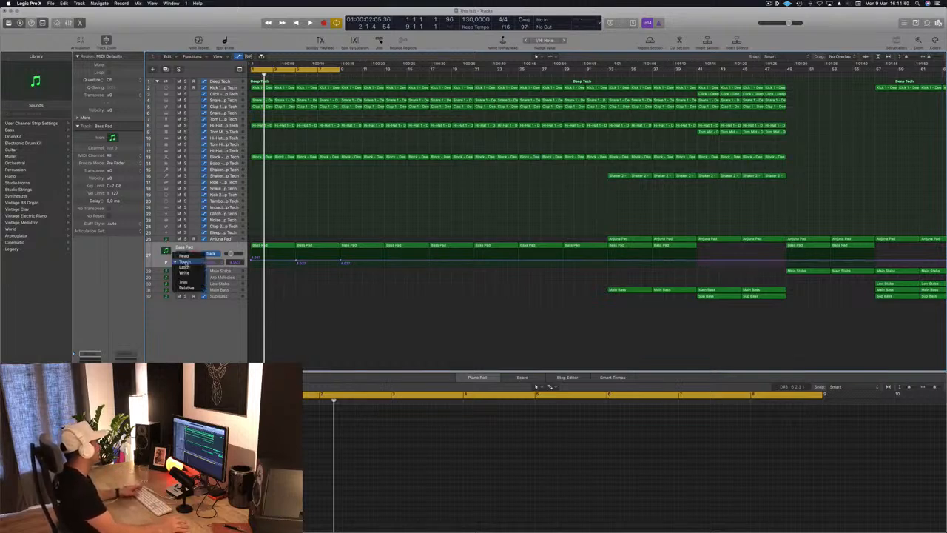
pyautogui.click(184, 255)
# Step: Lower the cutoff automation at bar 1 and raise the bar 5 point to form a filter ramp over the first four bars
pyautogui.press('space')
pyautogui.press('space')
pyautogui.press('space')
pyautogui.click(250, 260)
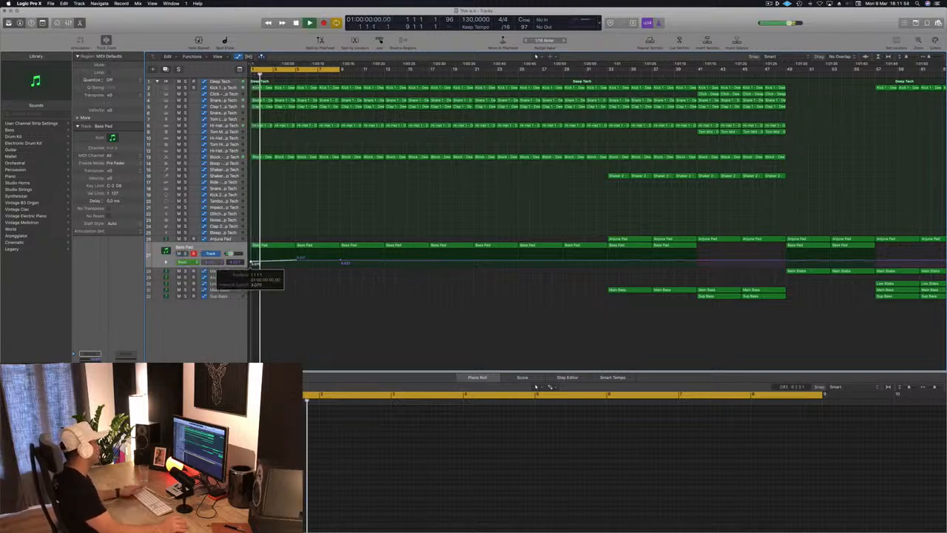
pyautogui.click(299, 257)
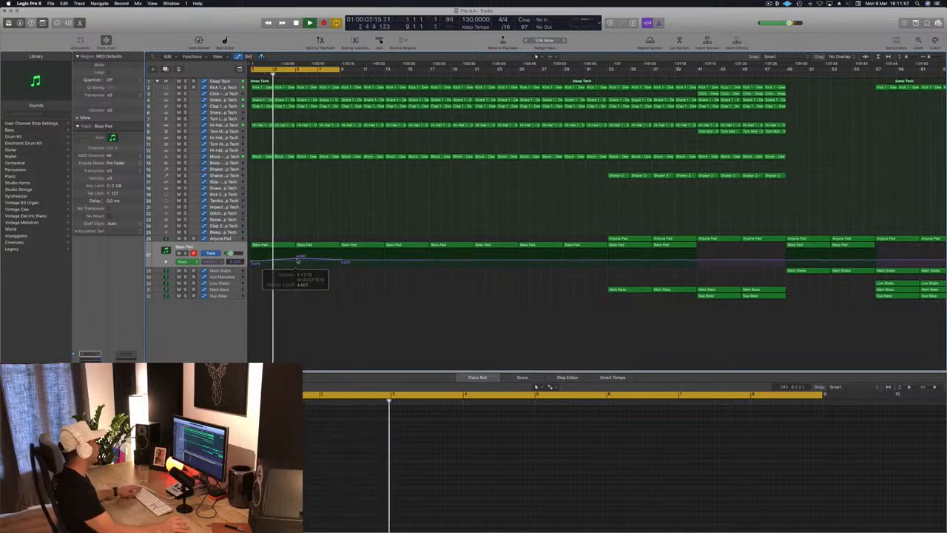
pyautogui.moveTo(296, 259); pyautogui.dragTo(295, 258)
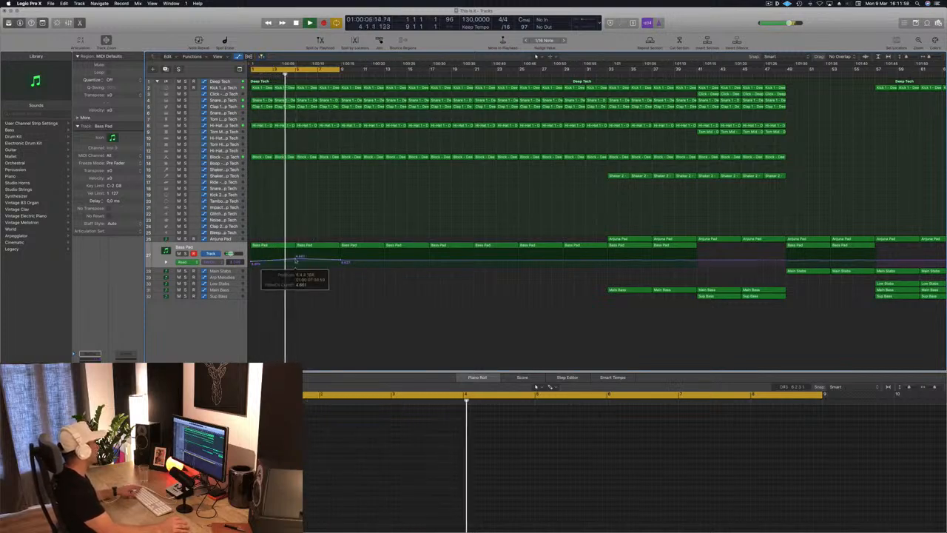
# Step: Drop the Bass Pad's cutoff automation sharply at bar 5, ramp it up again to bar 9, and play from the start
pyautogui.press('super+Right')
pyautogui.press('super+Right')
pyautogui.press('super+Right')
pyautogui.press('super+Right')
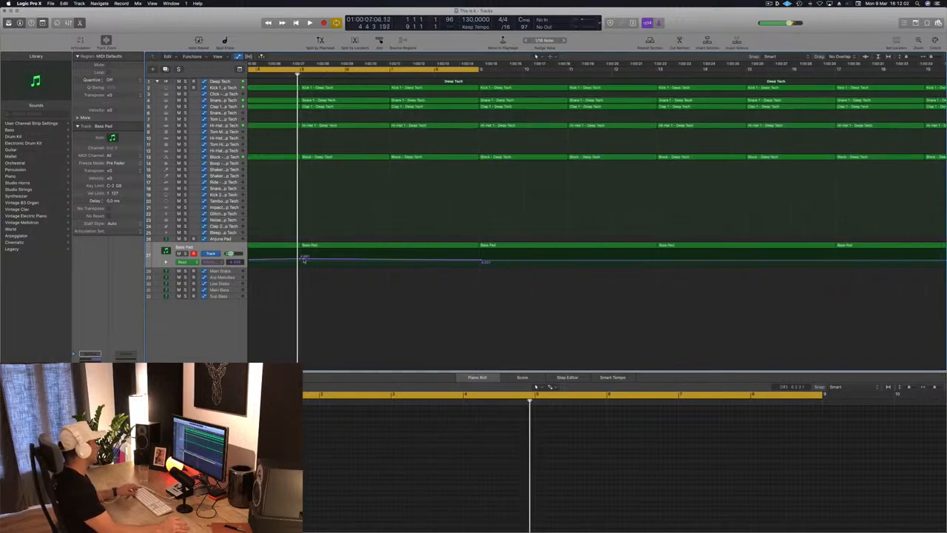
pyautogui.moveTo(302, 258); pyautogui.dragTo(300, 263)
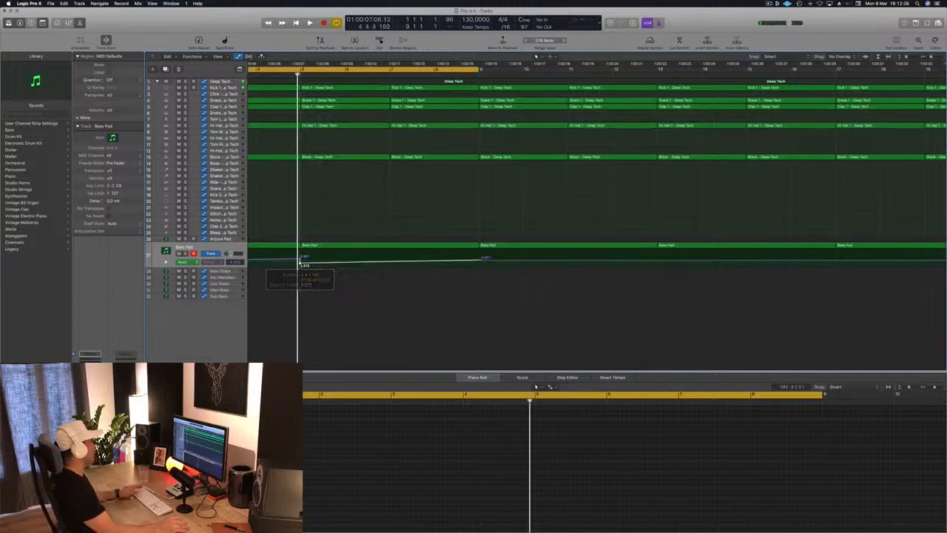
pyautogui.press('space')
pyautogui.press('super+Left')
pyautogui.press('super+Left')
pyautogui.press('super+Left')
pyautogui.press('super+Left')
pyautogui.press('super+Left')
pyautogui.press('super+Left')
pyautogui.press('super+Left')
pyautogui.press('super+Left')
pyautogui.press('super+Left')
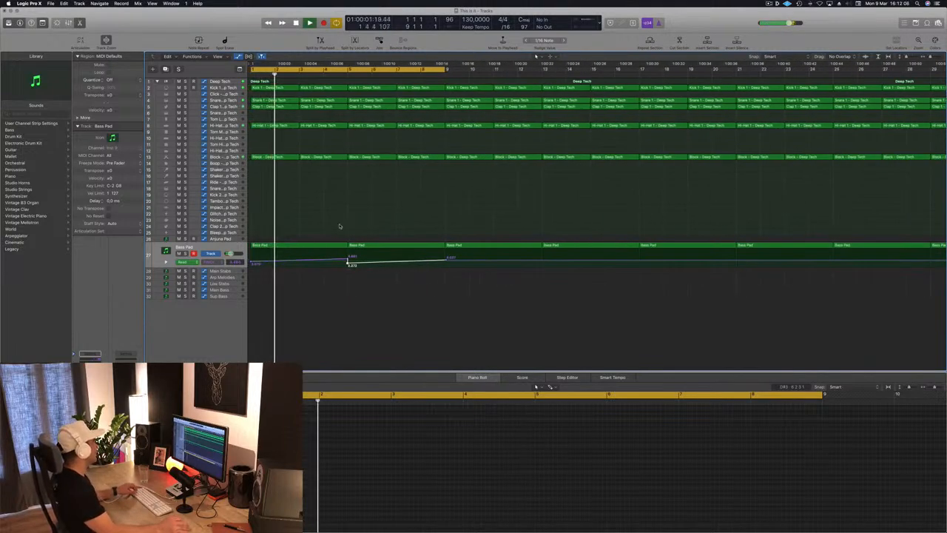
# Step: Copy the Block region at bar 5 onto the Impact track and place its notes at the starts of bars 5 and 6
pyautogui.press('super+Down')
pyautogui.press('super+Down')
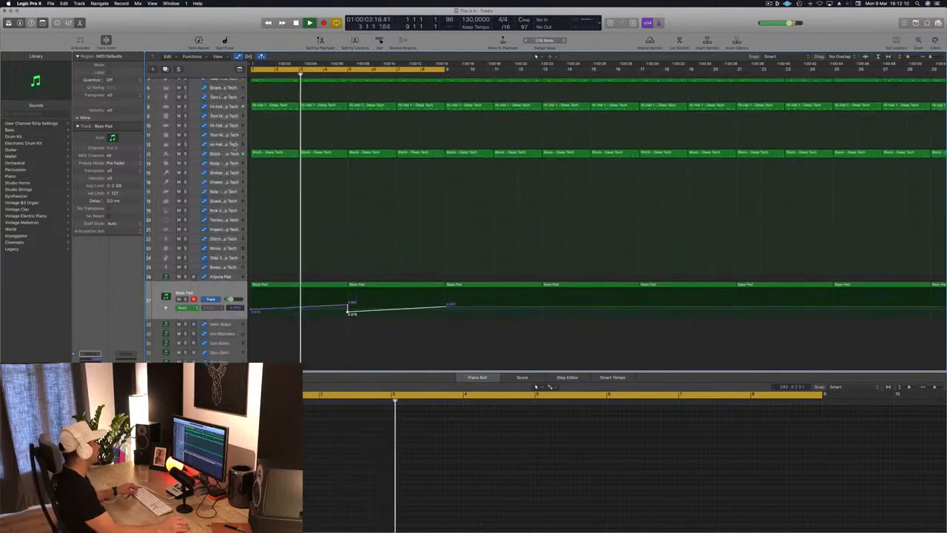
pyautogui.click(340, 153)
pyautogui.moveTo(342, 157); pyautogui.dragTo(392, 228)
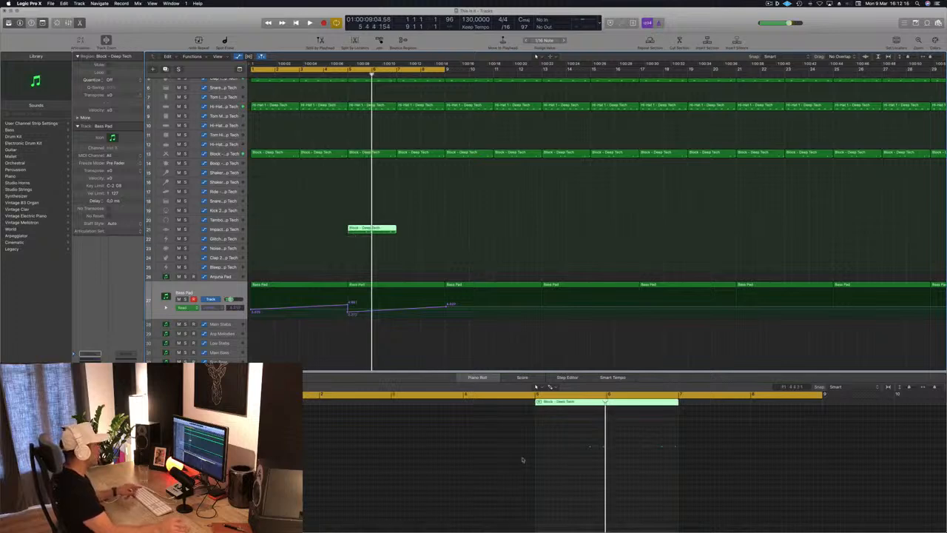
pyautogui.moveTo(574, 438); pyautogui.dragTo(695, 463)
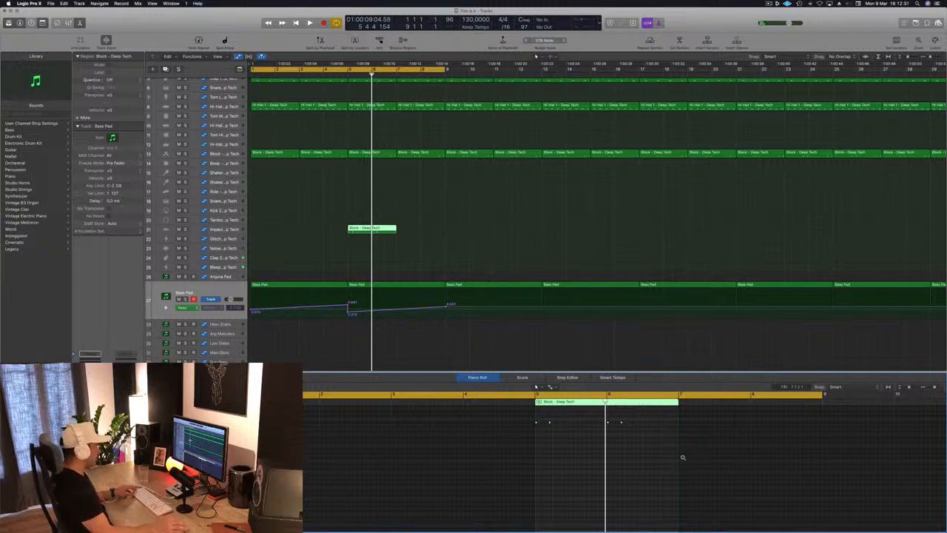
# Step: Move the copied Block region to the Clap 2 track and delete its two notes in bar 6
pyautogui.moveTo(352, 228); pyautogui.dragTo(352, 257)
pyautogui.press('space')
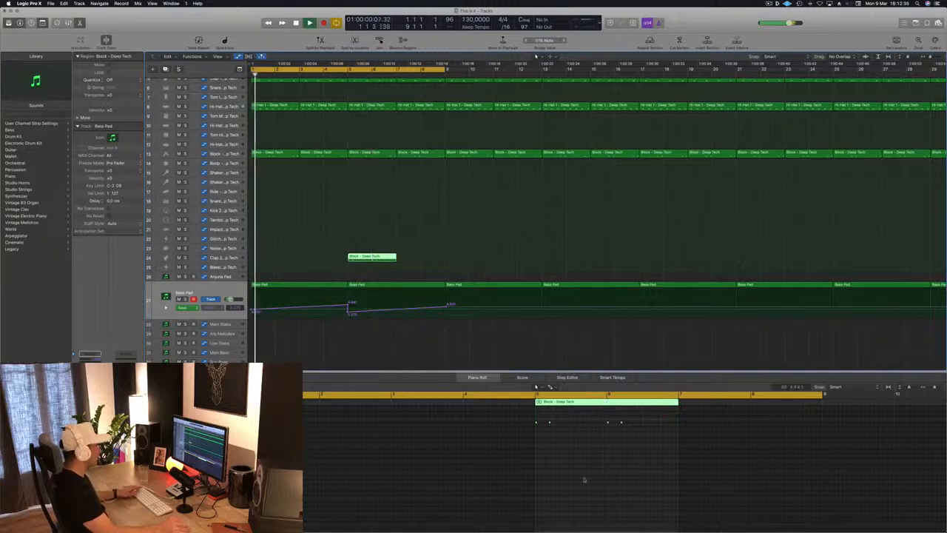
pyautogui.click(614, 423)
pyautogui.press('Delete')
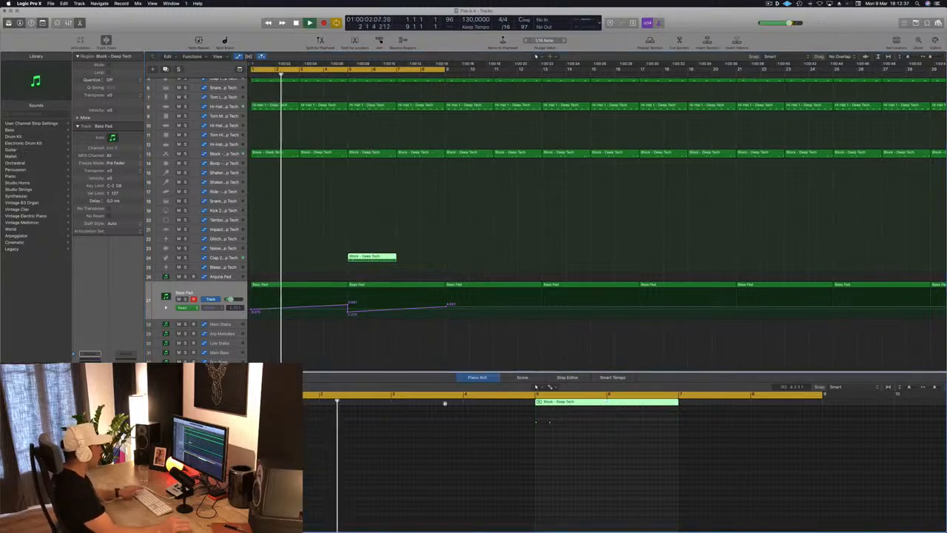
# Step: Play back the intro to hear the new Clap 2 hits at bar 5, and select the Clap 2 track
pyautogui.scroll(3, 369, 258)
pyautogui.scroll(1, 369, 258)
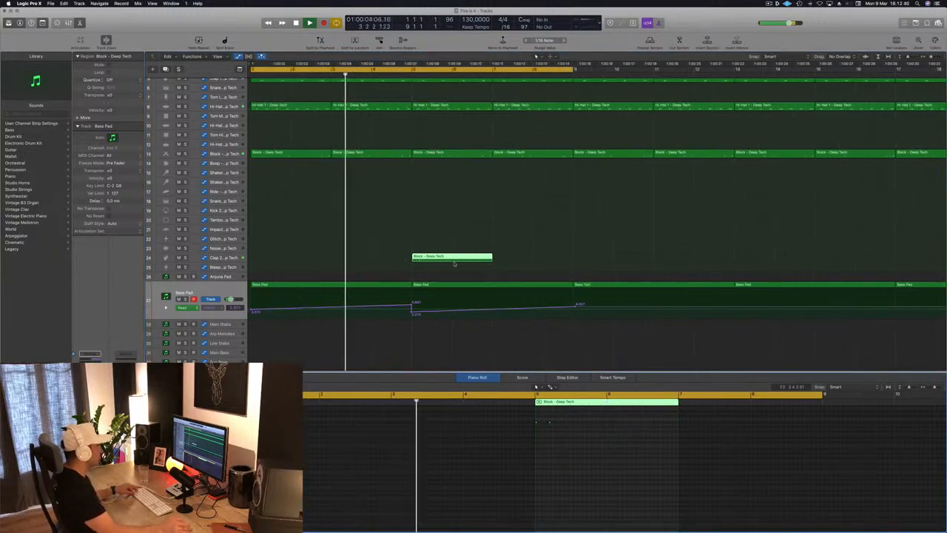
pyautogui.scroll(4, 457, 265)
pyautogui.scroll(-3, 516, 244)
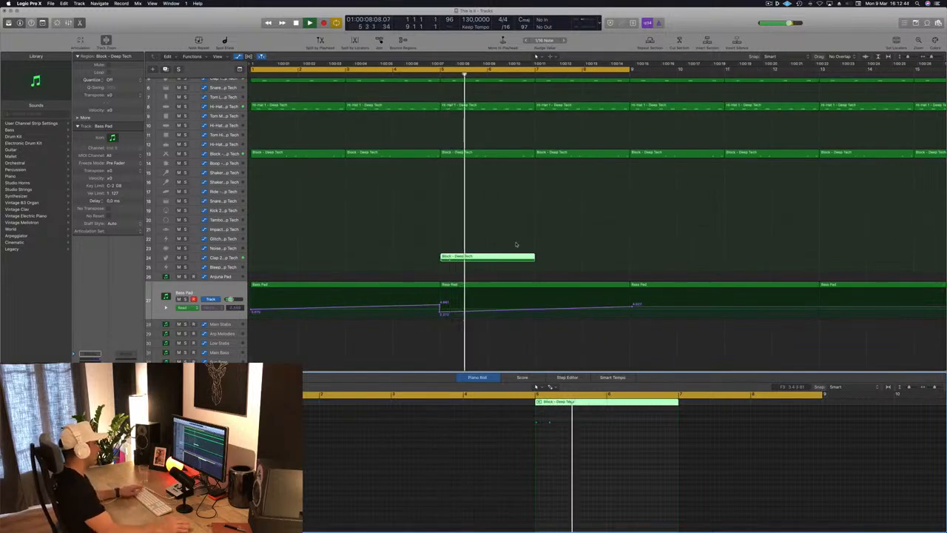
pyautogui.press('Return')
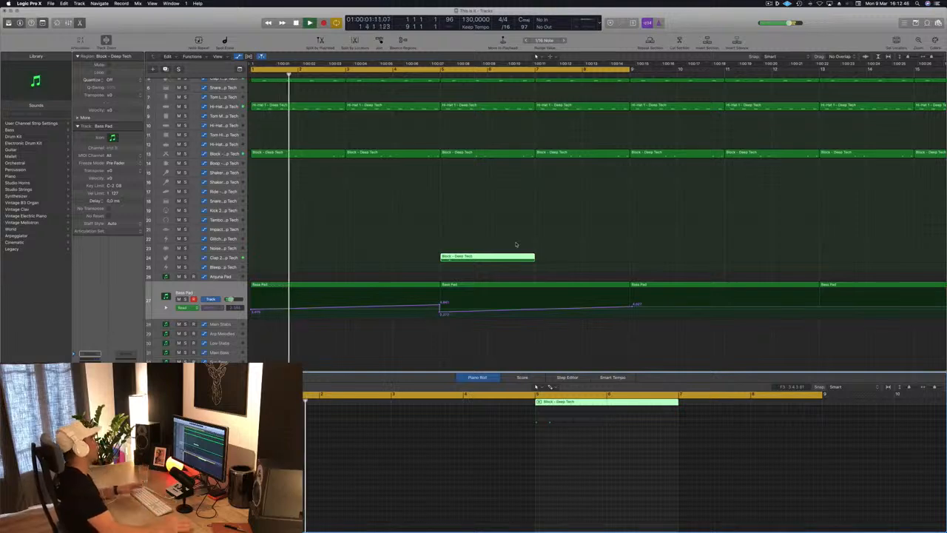
pyautogui.scroll(-3, 406, 217)
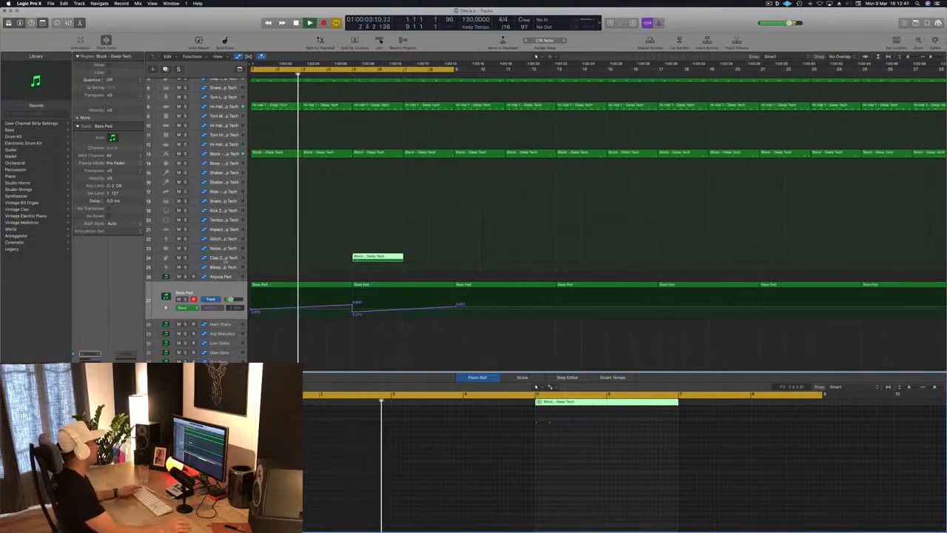
pyautogui.click(222, 256)
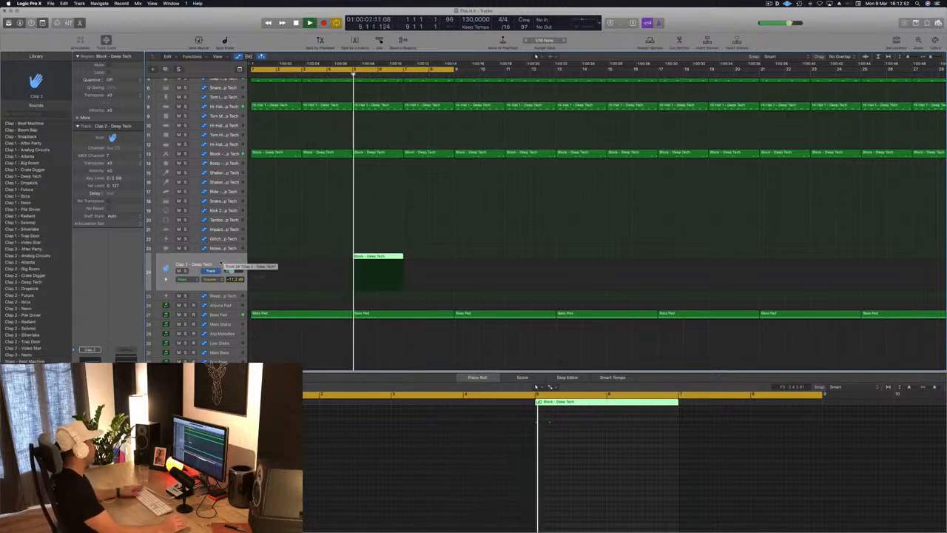
pyautogui.press('space')
pyautogui.press('space')
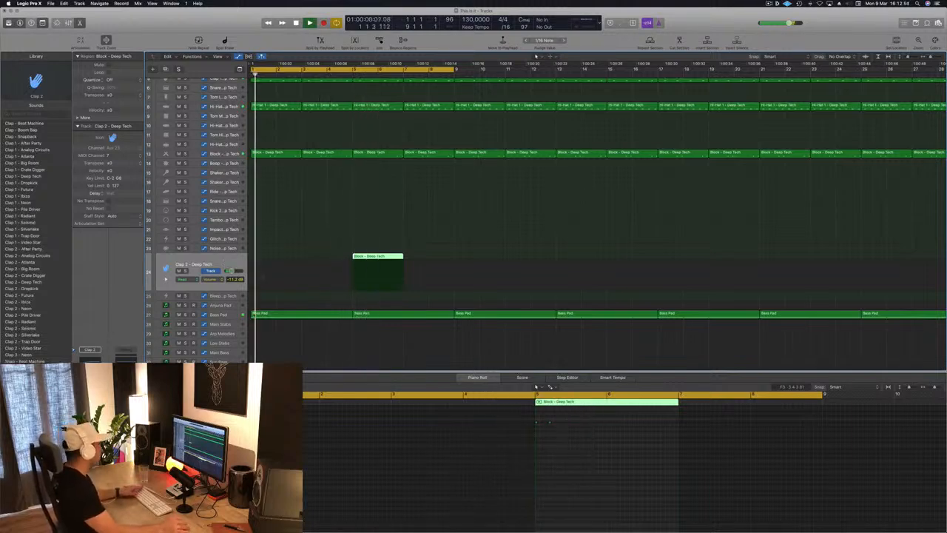
# Step: Raise the Bass Pad's cutoff automation into a steep peak just before bar 5, and play from the start
pyautogui.click(221, 315)
pyautogui.scroll(3, 362, 309)
pyautogui.scroll(5, 362, 310)
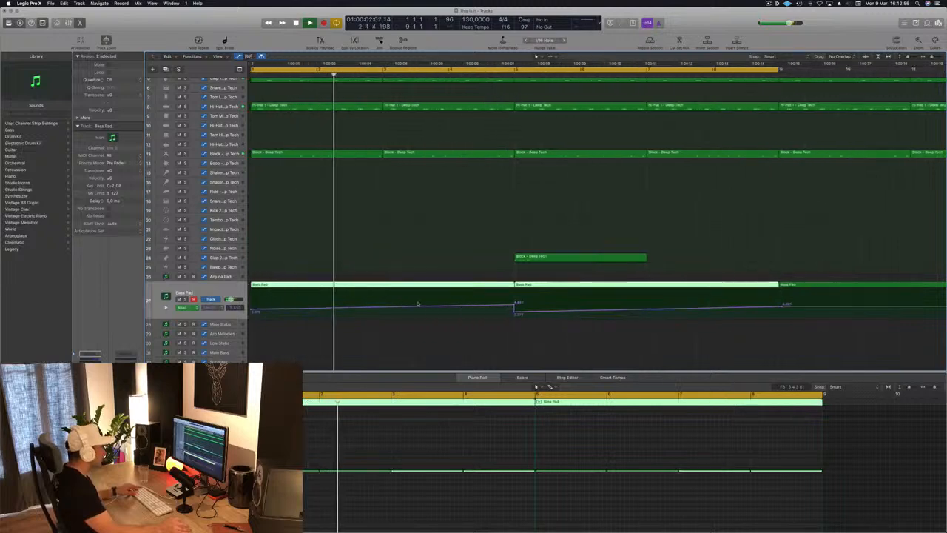
pyautogui.click(646, 311)
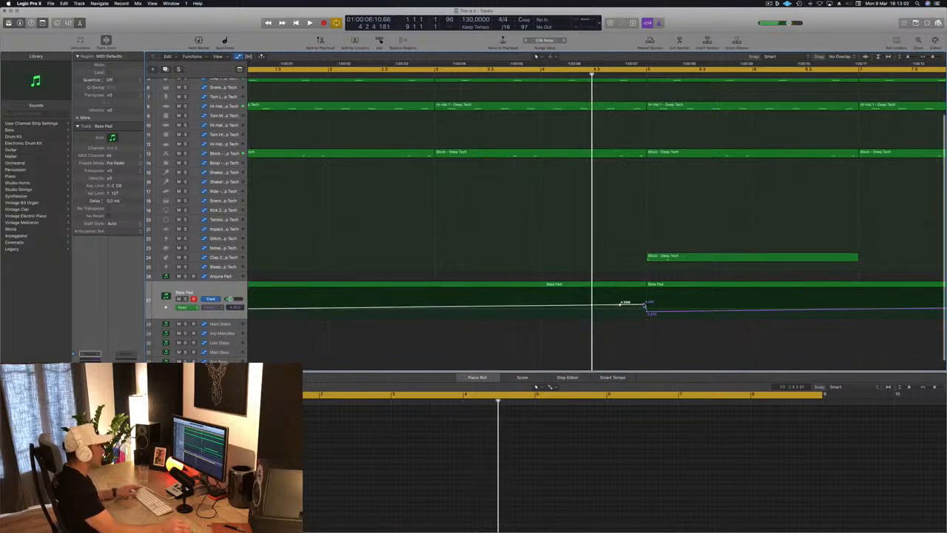
pyautogui.moveTo(646, 304); pyautogui.dragTo(646, 294)
pyautogui.press('space')
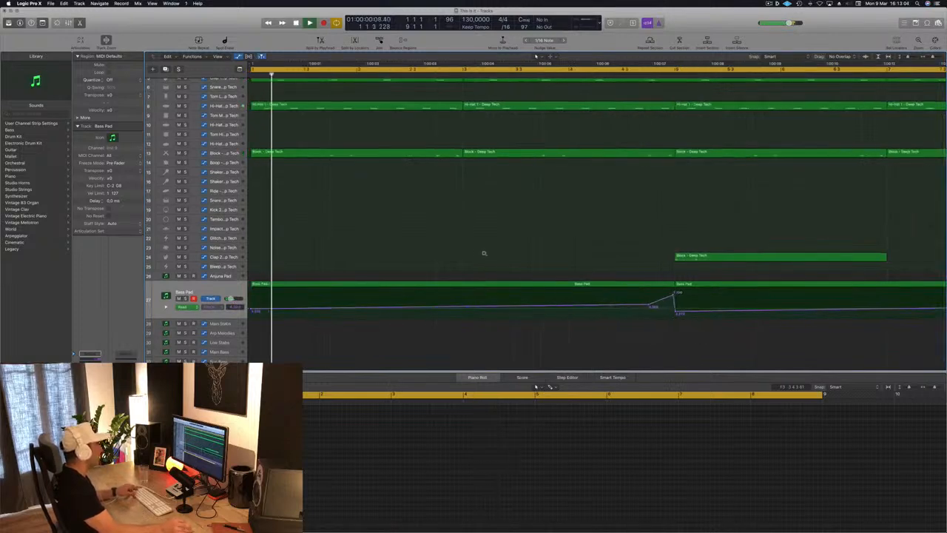
pyautogui.scroll(-5, 385, 245)
pyautogui.scroll(-2, 382, 244)
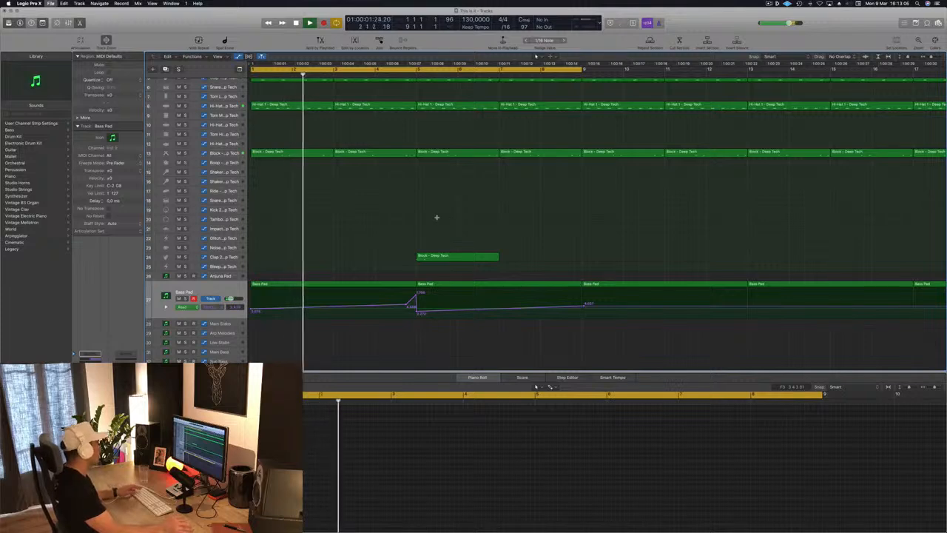
# Step: Play back the intro and copy the Clap 2 region from bar 5 to bar 9
pyautogui.click(215, 257)
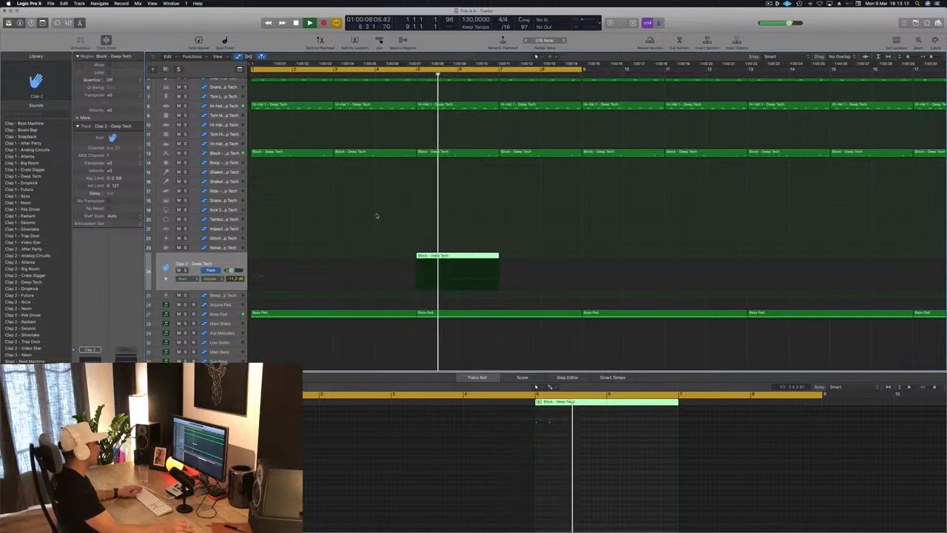
pyautogui.press('super+Left')
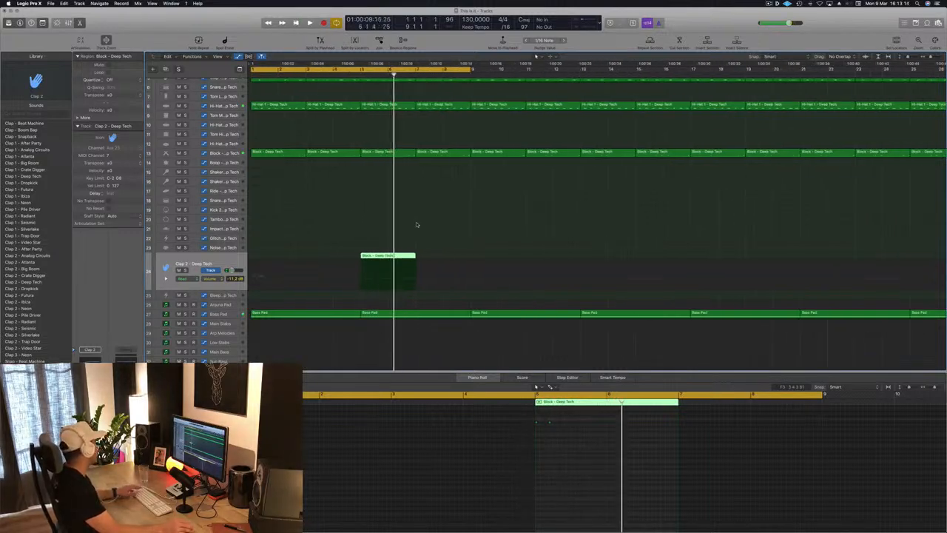
pyautogui.press('space')
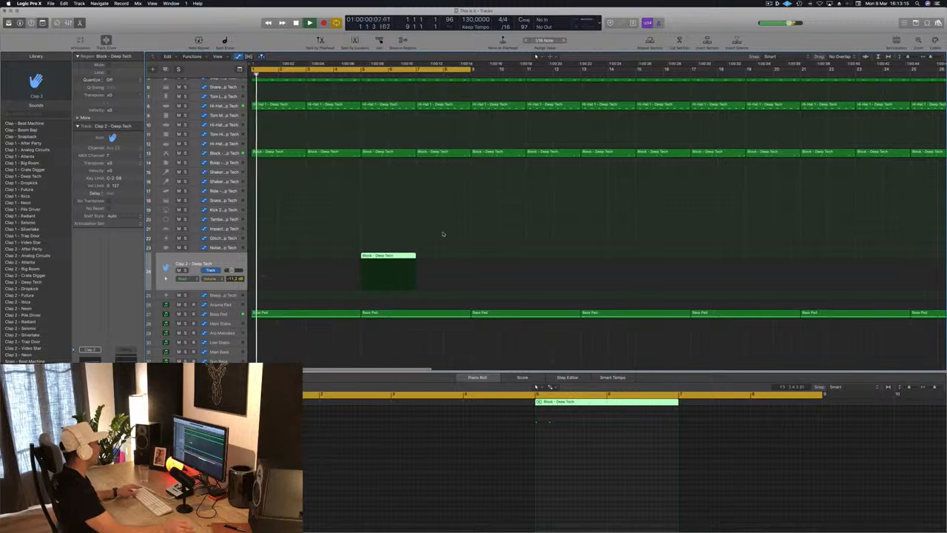
pyautogui.scroll(-5, 440, 238)
pyautogui.click(359, 249)
pyautogui.click(307, 256)
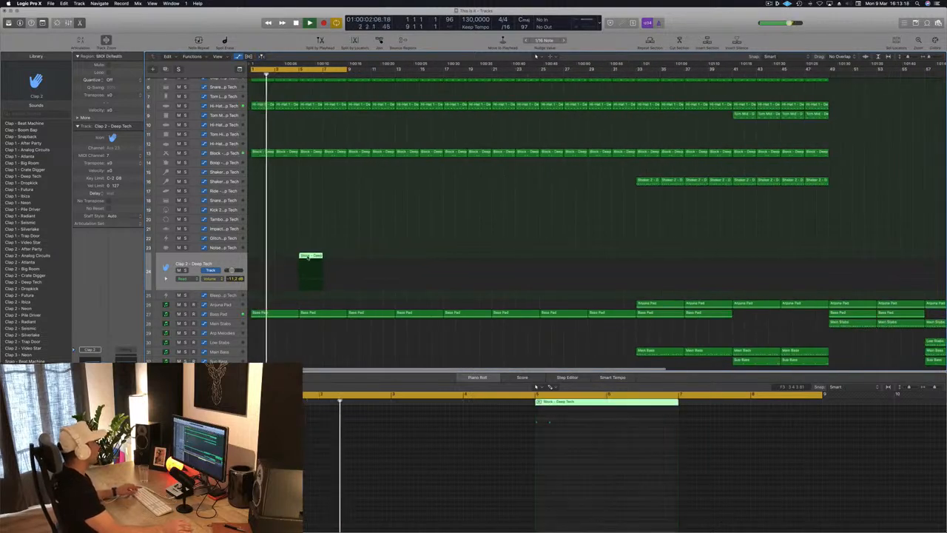
pyautogui.moveTo(308, 256); pyautogui.dragTo(355, 260)
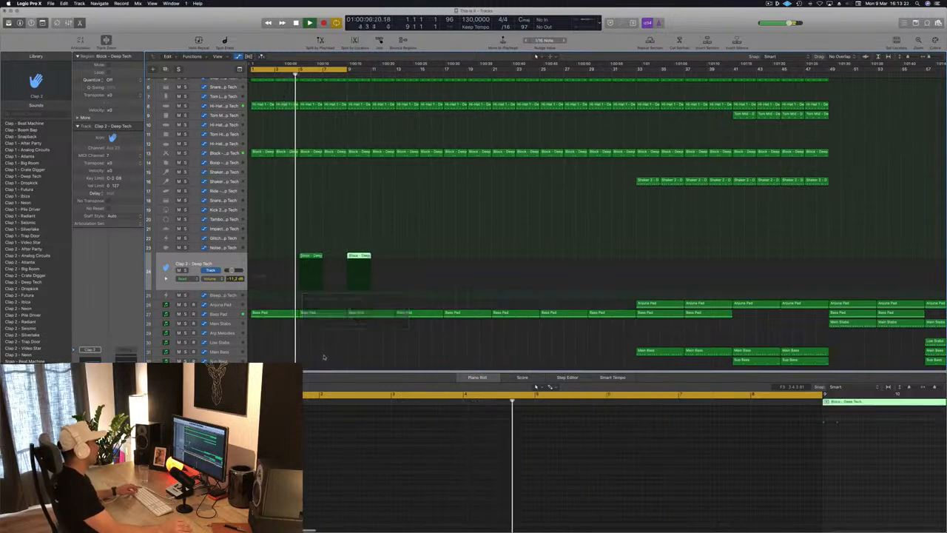
# Step: Replace the Bass Pad region at bar 5 with a copy of the bar 1 region and its cutoff automation
pyautogui.click(295, 313)
pyautogui.click(308, 316)
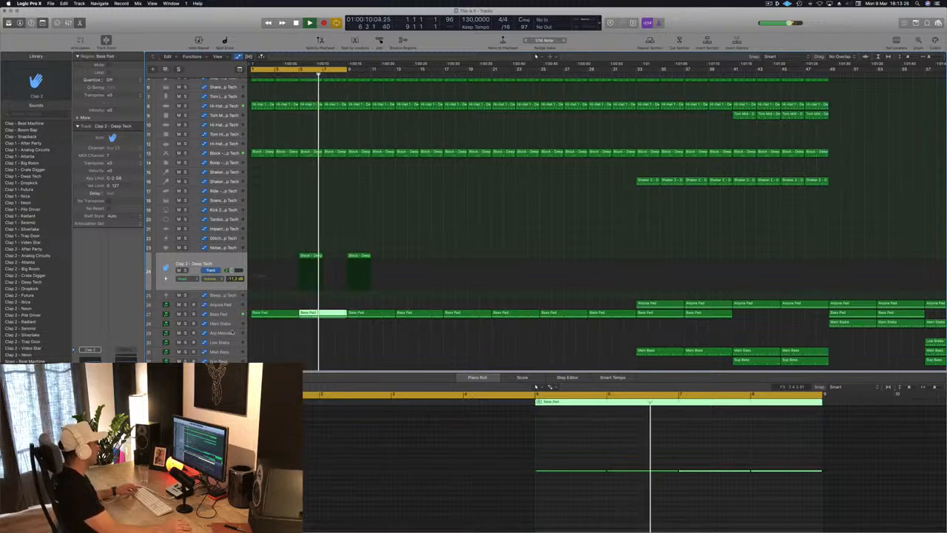
pyautogui.click(228, 315)
pyautogui.click(292, 343)
pyautogui.click(335, 285)
pyautogui.click(274, 286)
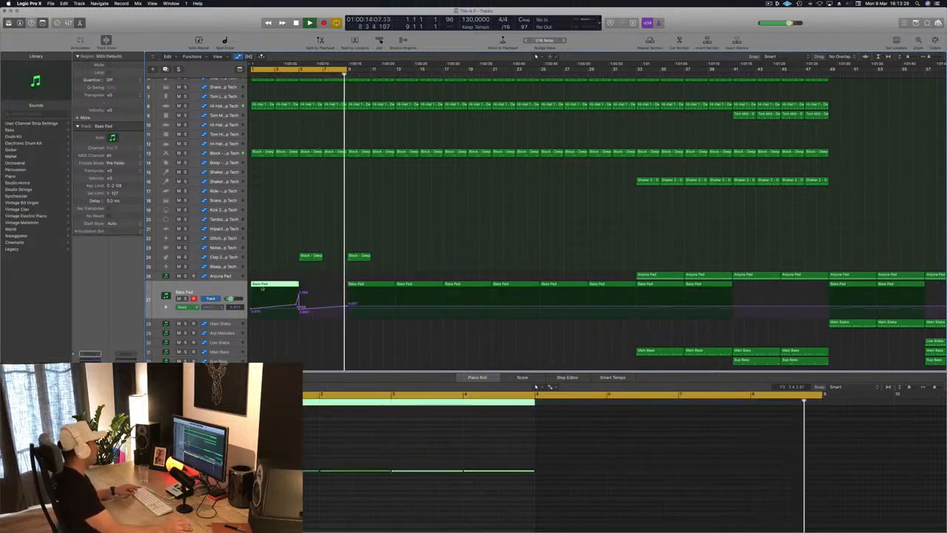
pyautogui.moveTo(274, 285); pyautogui.dragTo(323, 290)
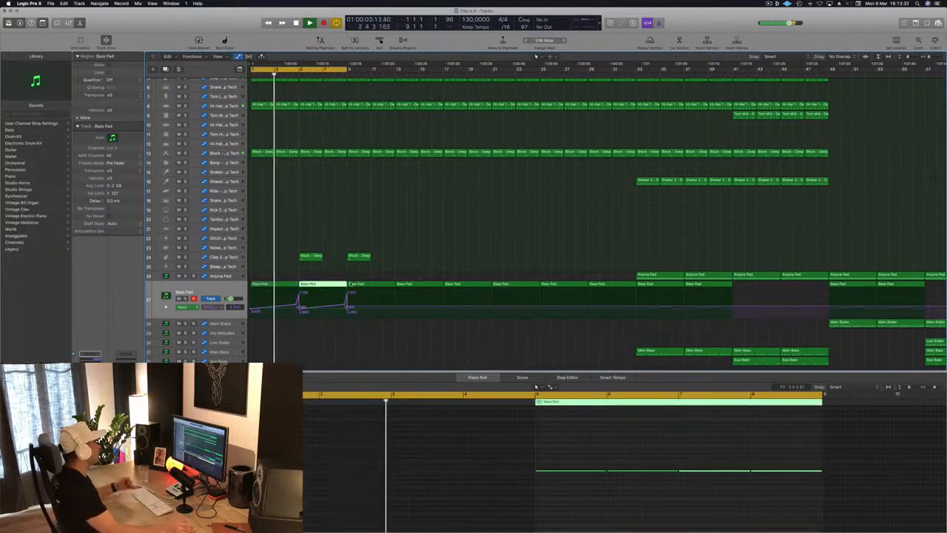
# Step: Replace the Bass Pad regions at bars 9 and 13 with copies of the first two automated regions, and extend the cycle range to bar 13
pyautogui.moveTo(372, 274); pyautogui.dragTo(394, 293)
pyautogui.press('Delete')
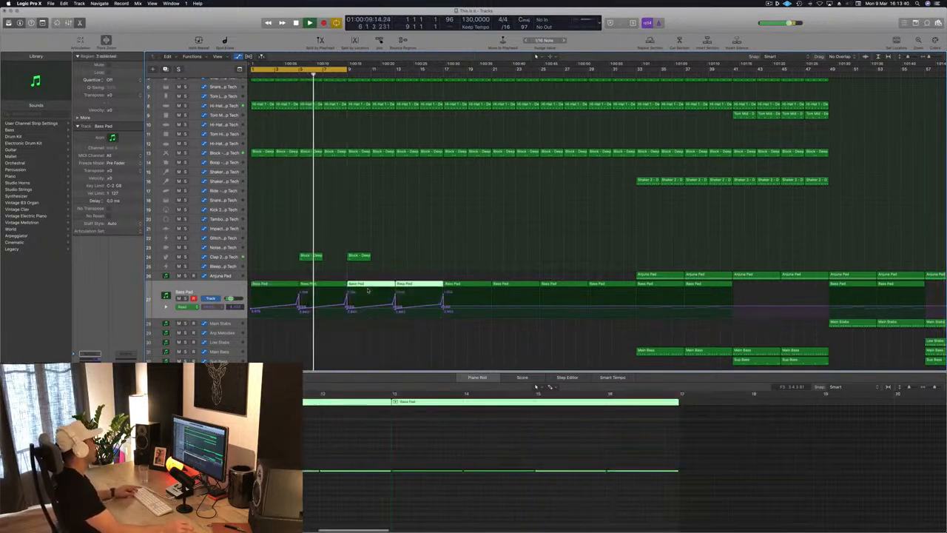
pyautogui.press('super+Left')
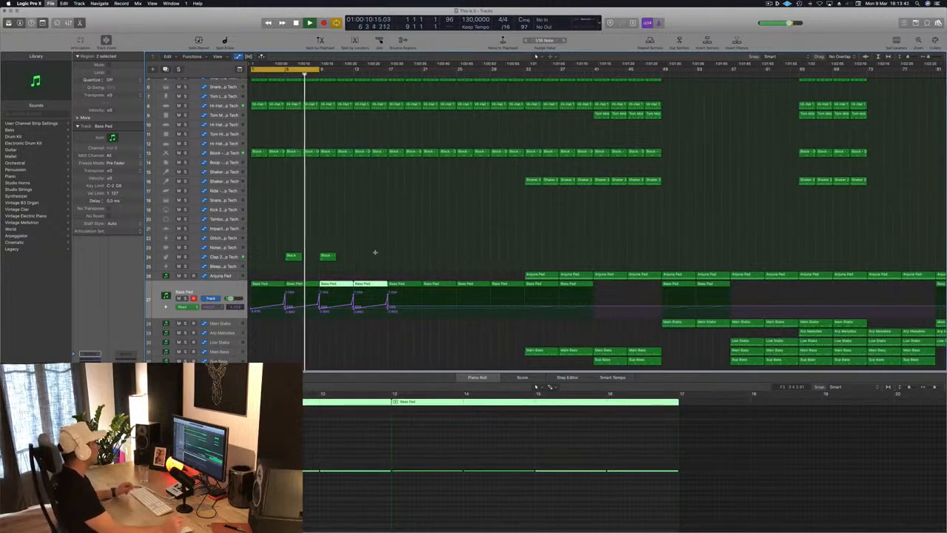
pyautogui.press('super+Right')
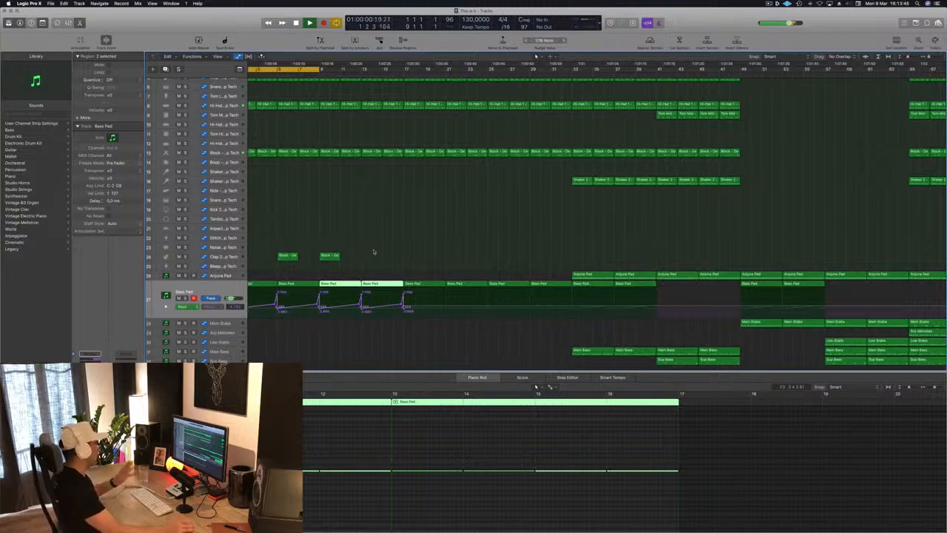
pyautogui.hscroll(-2, 328, 208)
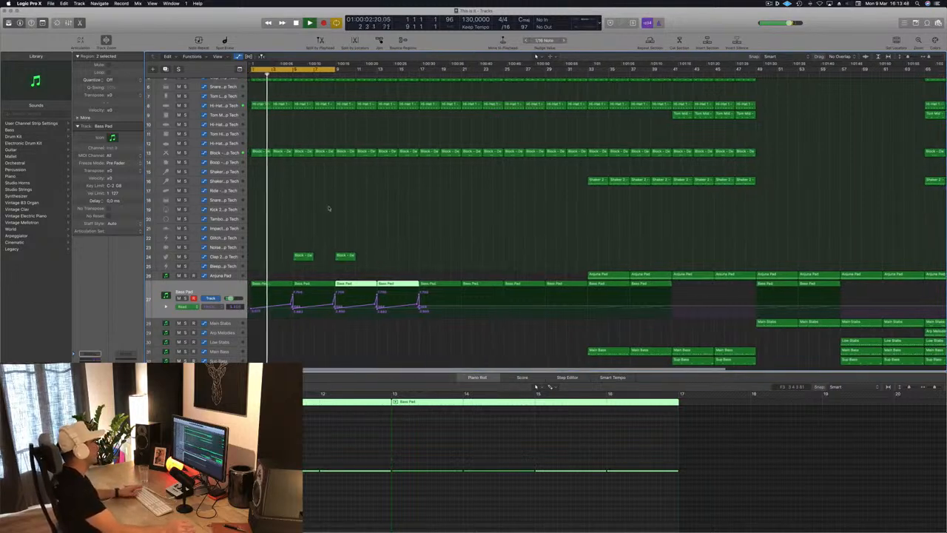
pyautogui.moveTo(336, 69); pyautogui.dragTo(377, 69)
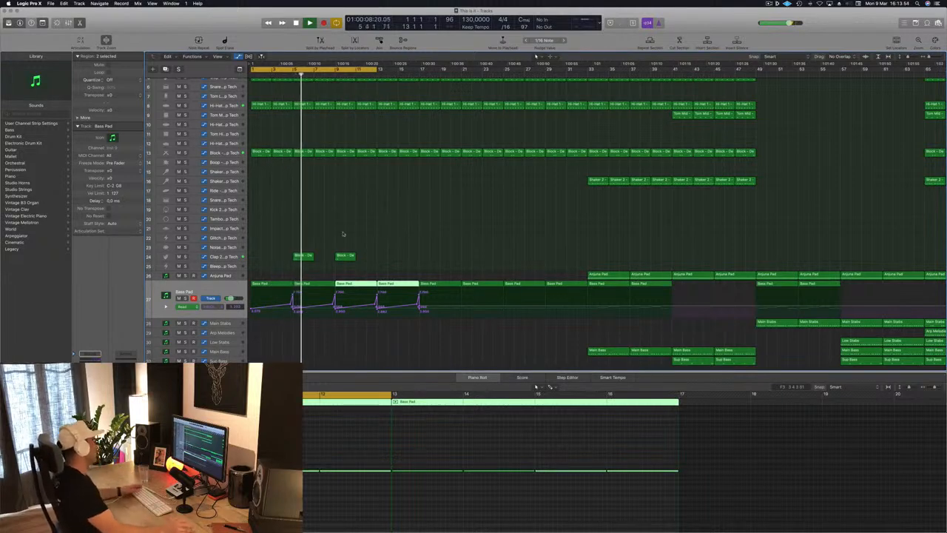
# Step: Raise the Clap 2 track's volume slightly and copy its two regions to bars 13 and 17
pyautogui.click(241, 257)
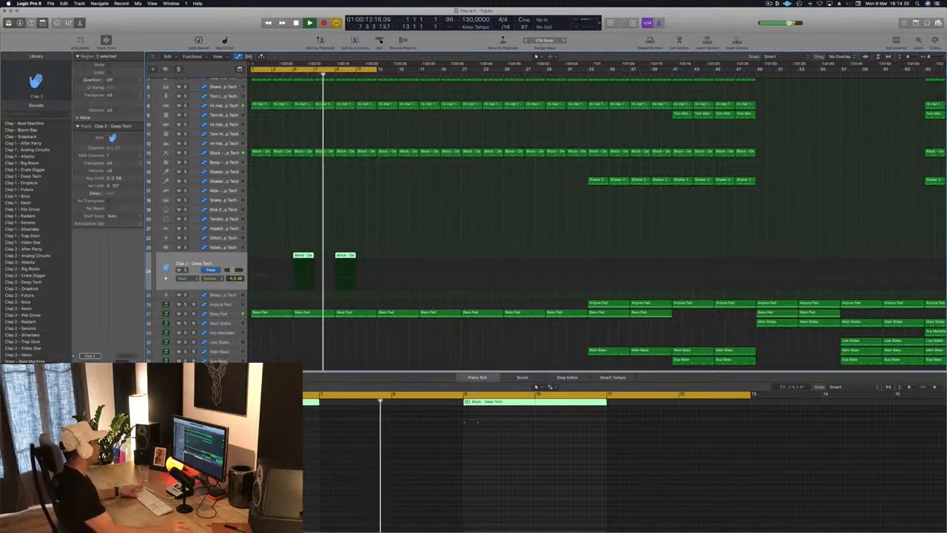
pyautogui.scroll(-1, 387, 170)
pyautogui.press('super+Left')
pyautogui.press('super+Left')
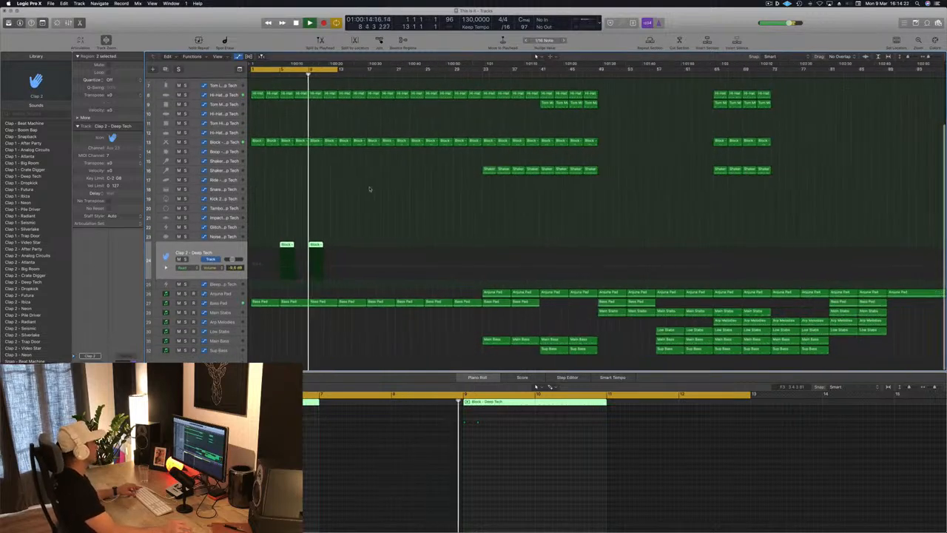
pyautogui.scroll(5, 418, 195)
pyautogui.scroll(-3, 421, 194)
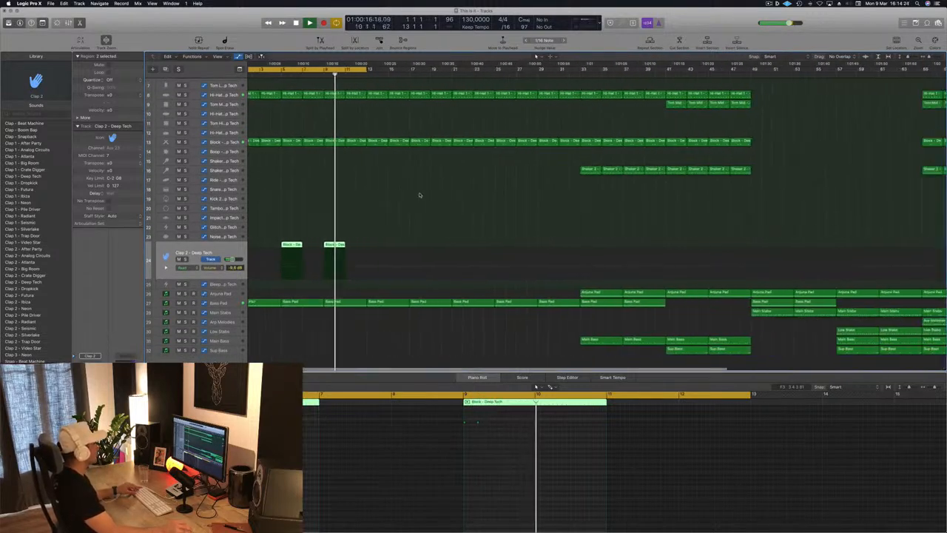
pyautogui.scroll(-3, 385, 191)
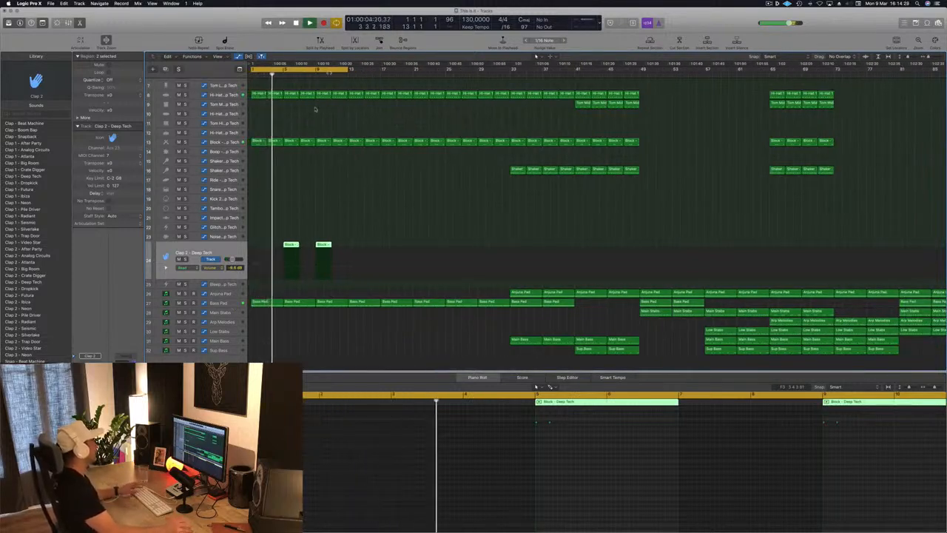
pyautogui.moveTo(369, 216); pyautogui.dragTo(356, 249)
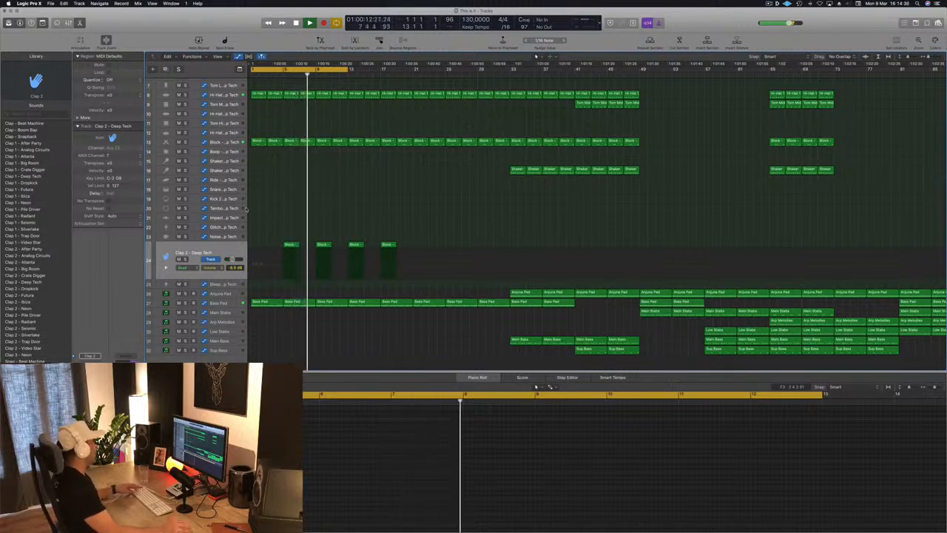
# Step: Copy the Block region at bar 1 onto the Tambourine track at bar 17
pyautogui.press('Up')
pyautogui.press('Up')
pyautogui.press('Up')
pyautogui.press('Up')
pyautogui.click(257, 141)
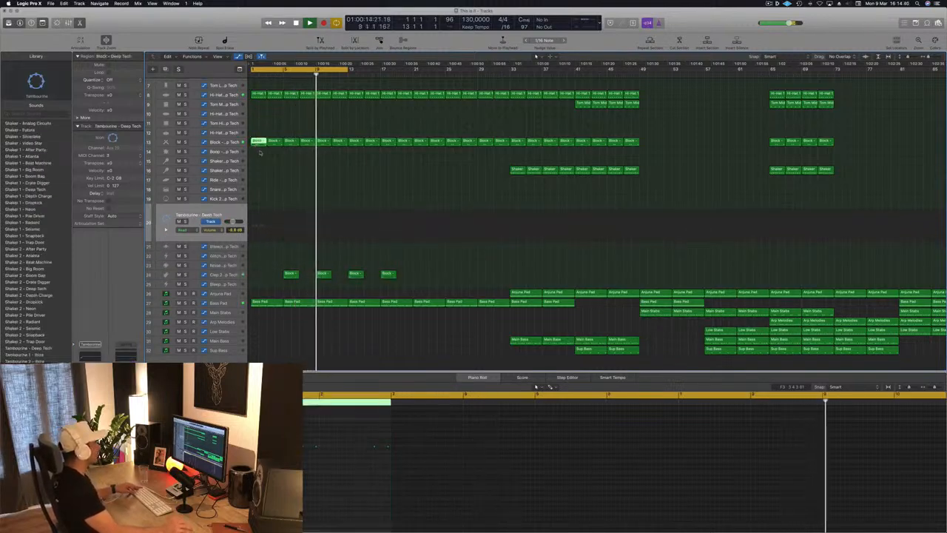
pyautogui.moveTo(257, 142); pyautogui.dragTo(390, 218)
# Step: Shift the Tambourine region's notes to the starts of bars 17 and 18, and move the region to bar 9
pyautogui.moveTo(730, 435); pyautogui.dragTo(843, 464)
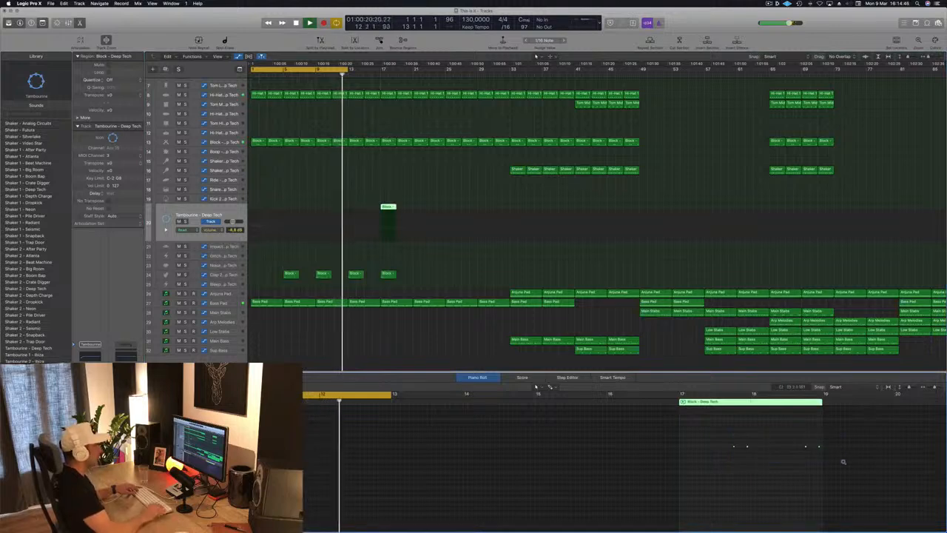
pyautogui.hotkey('alt', 'Left')
pyautogui.hotkey('alt', 'Left')
pyautogui.hotkey('alt', 'Left')
pyautogui.hotkey('alt', 'Left')
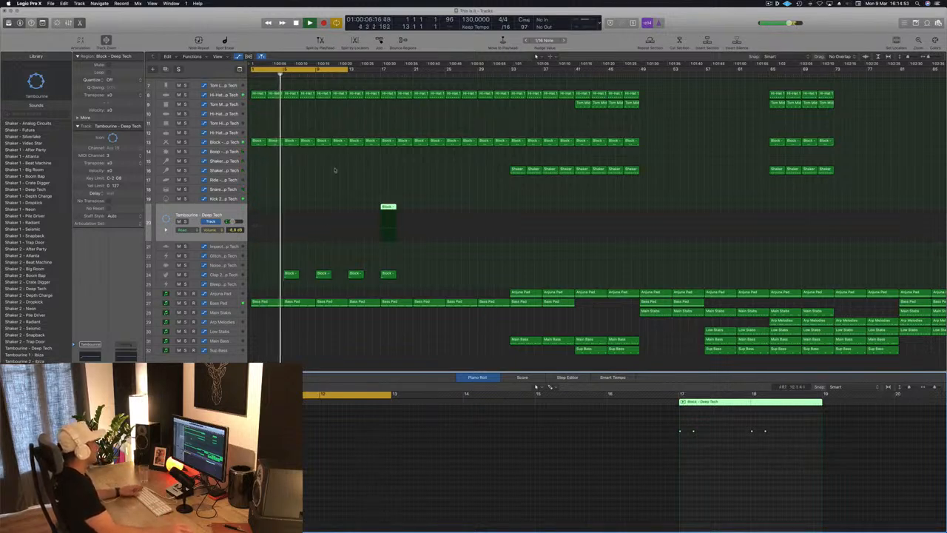
pyautogui.moveTo(388, 207); pyautogui.dragTo(326, 209)
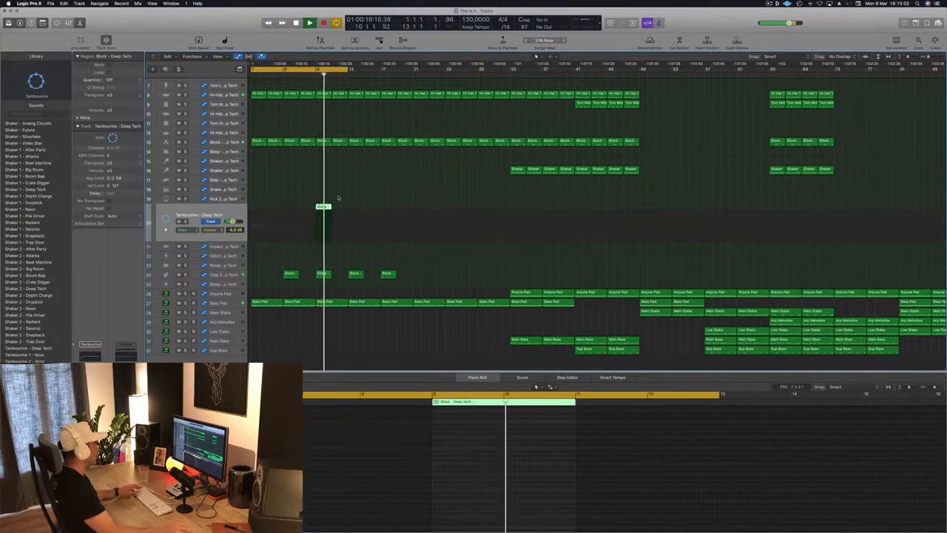
# Step: Duplicate the four tambourine notes in bars 9 and 10 one sixteenth later
pyautogui.press('space')
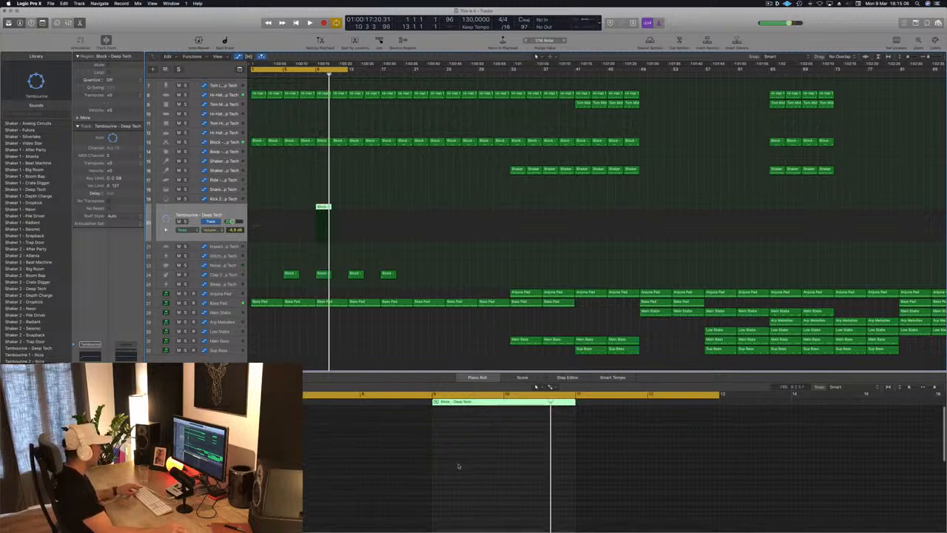
pyautogui.moveTo(530, 441); pyautogui.dragTo(423, 462)
pyautogui.press('super+Right')
pyautogui.press('super+Right')
pyautogui.press('super+Right')
pyautogui.hscroll(-4, 416, 461)
pyautogui.hscroll(-2, 414, 461)
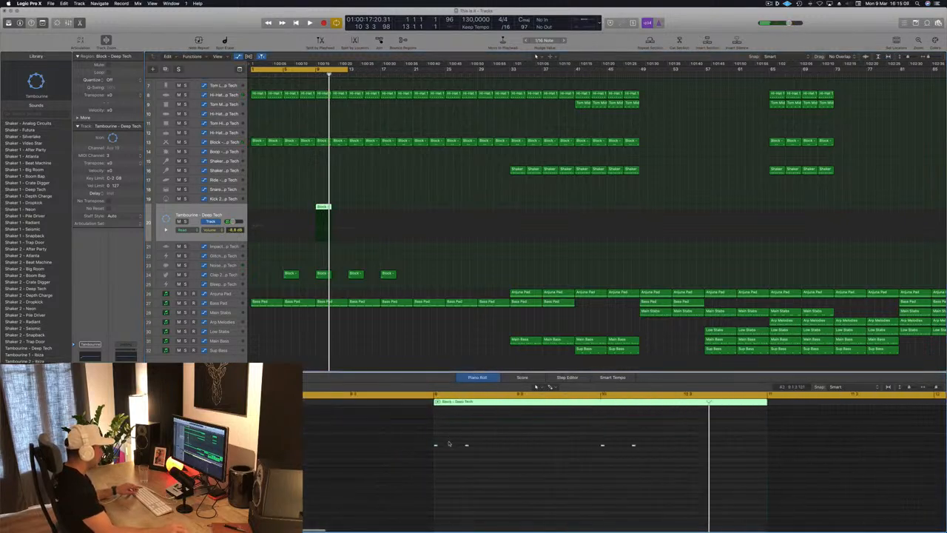
pyautogui.moveTo(435, 446); pyautogui.dragTo(438, 446)
# Step: Set the cycle range to bars 9 to 17 and play back the tambourine part from bar 9
pyautogui.press('Return')
pyautogui.press('space')
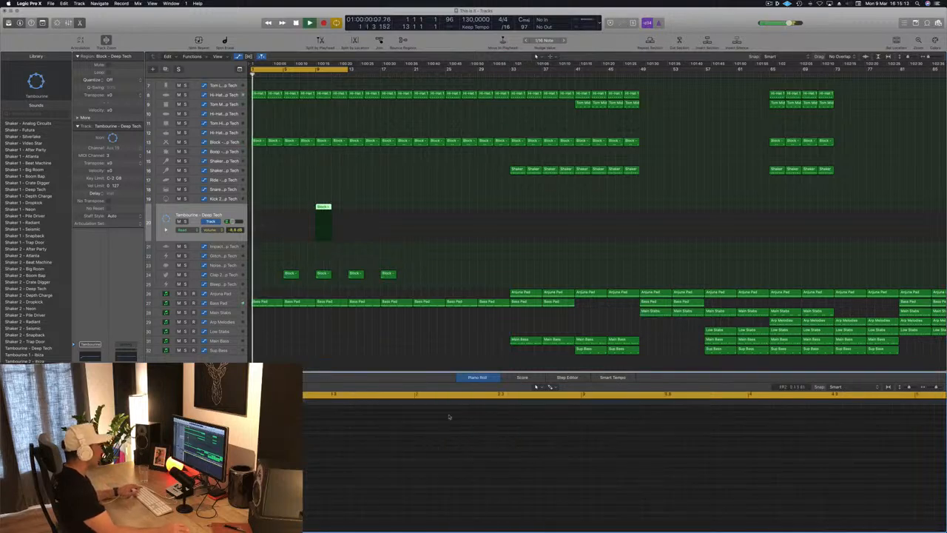
pyautogui.click(262, 70)
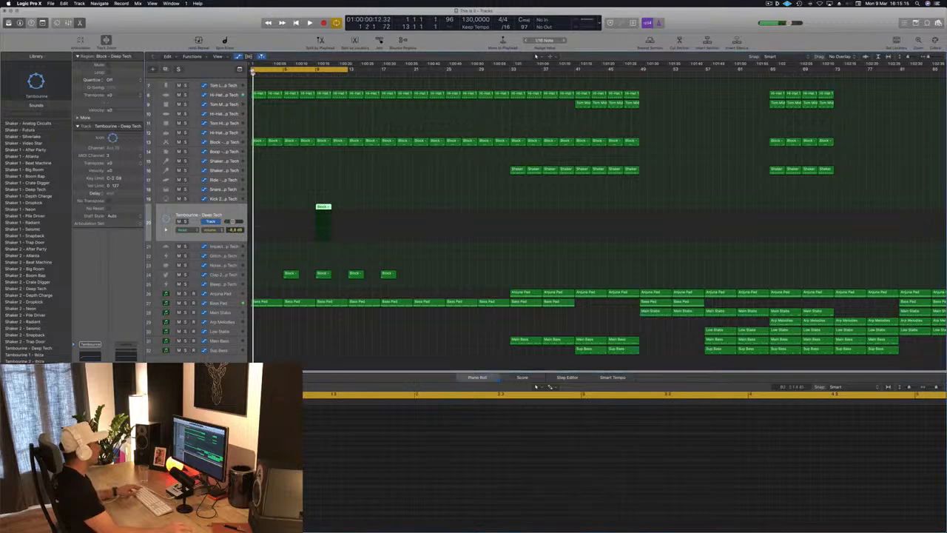
pyautogui.moveTo(314, 72); pyautogui.dragTo(383, 71)
pyautogui.press('space')
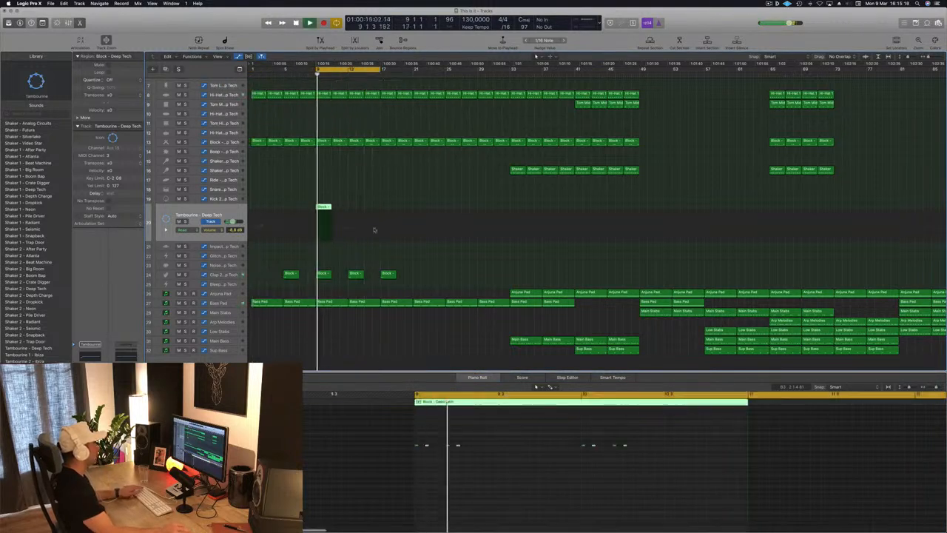
# Step: Move the second tambourine note one sixteenth later and delete every note after the third one in the region
pyautogui.click(424, 453)
pyautogui.moveTo(426, 447); pyautogui.dragTo(437, 447)
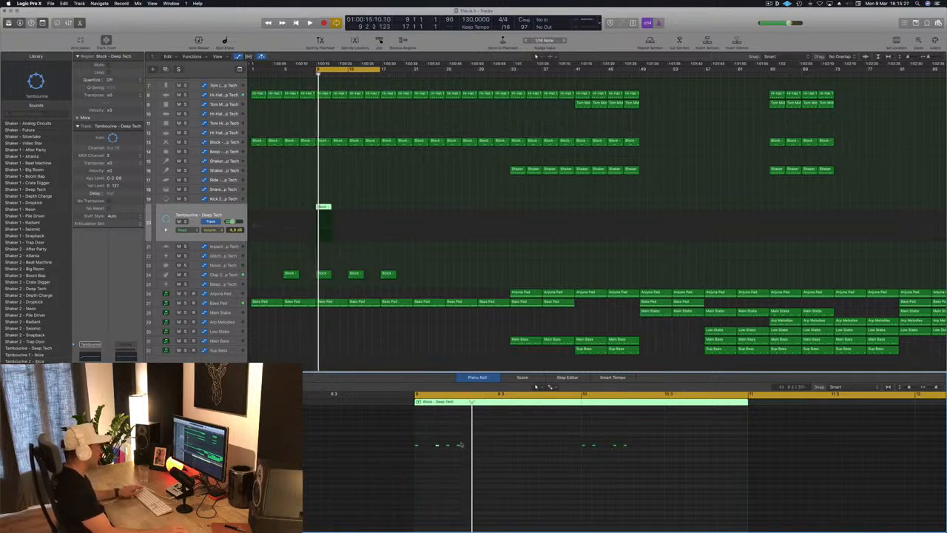
pyautogui.moveTo(638, 452); pyautogui.dragTo(639, 453)
pyautogui.press('Delete')
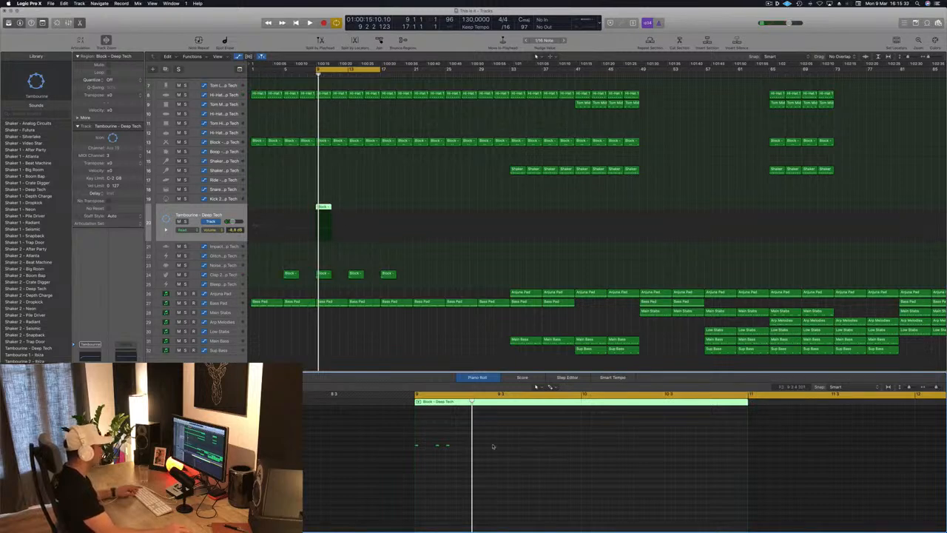
# Step: Copy the three tambourine notes to the middle of bar 9 and duplicate the second and third just before them
pyautogui.moveTo(416, 447); pyautogui.dragTo(501, 447)
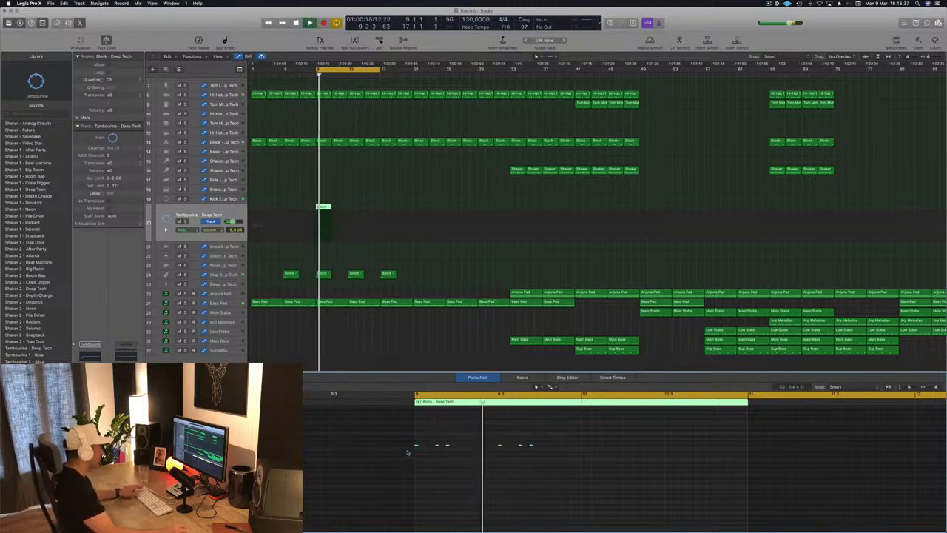
pyautogui.moveTo(437, 446); pyautogui.dragTo(480, 449)
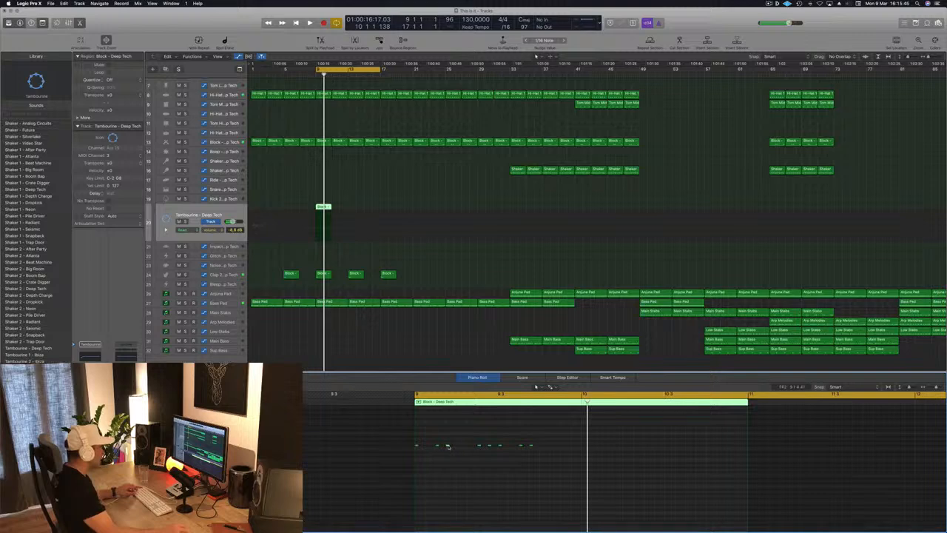
# Step: Duplicate the third tambourine note two sixteenths later and copy the last two notes three sixteenths later, near the end of bar 9
pyautogui.moveTo(454, 446); pyautogui.dragTo(469, 449)
pyautogui.press('space')
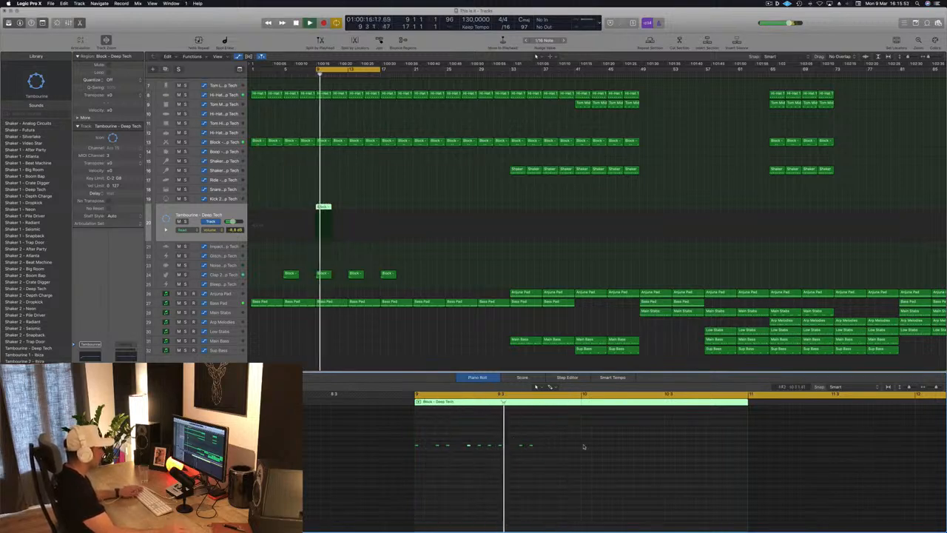
pyautogui.press('space')
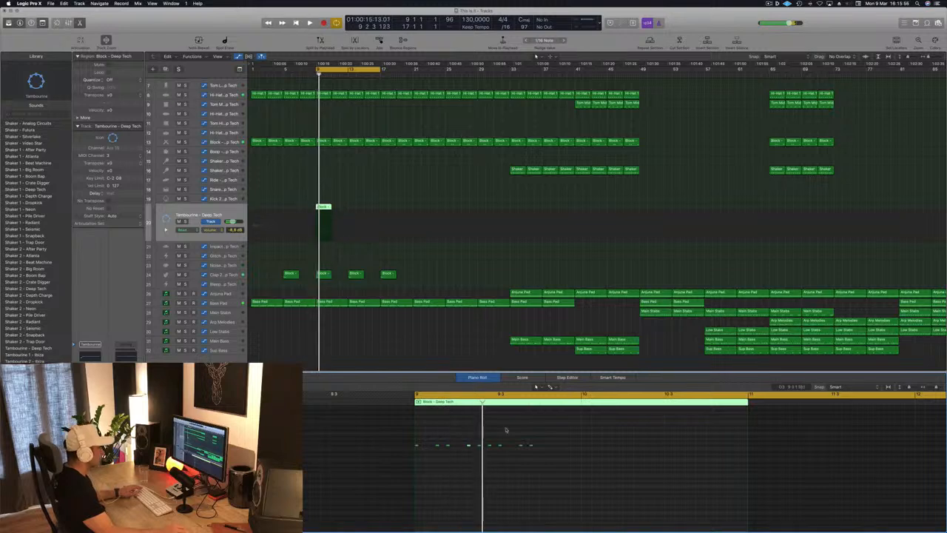
pyautogui.moveTo(522, 447); pyautogui.dragTo(551, 447)
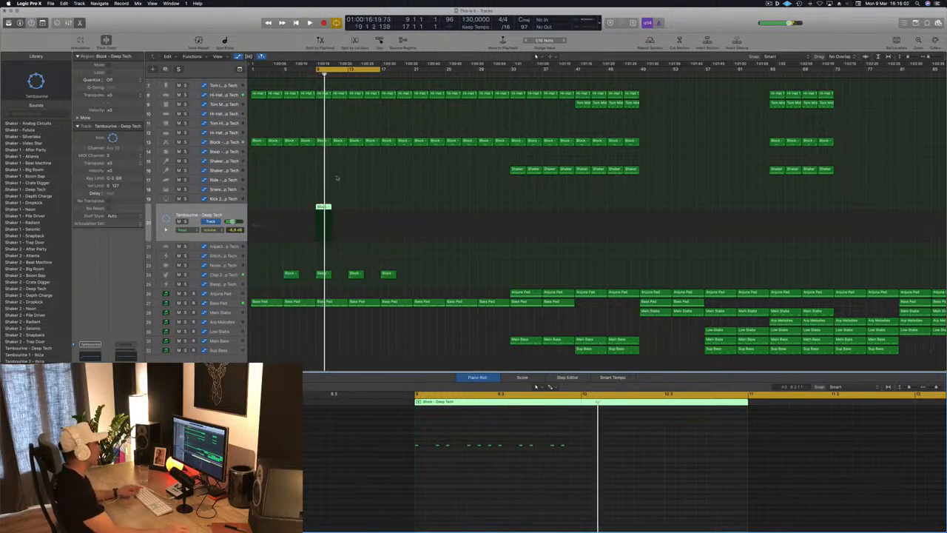
# Step: Split the tambourine region at bar 10, delete its second half, and duplicate the one-bar region to fill bars 9 through 12
pyautogui.keyDown('super'); pyautogui.click(323, 207); pyautogui.keyUp('super')
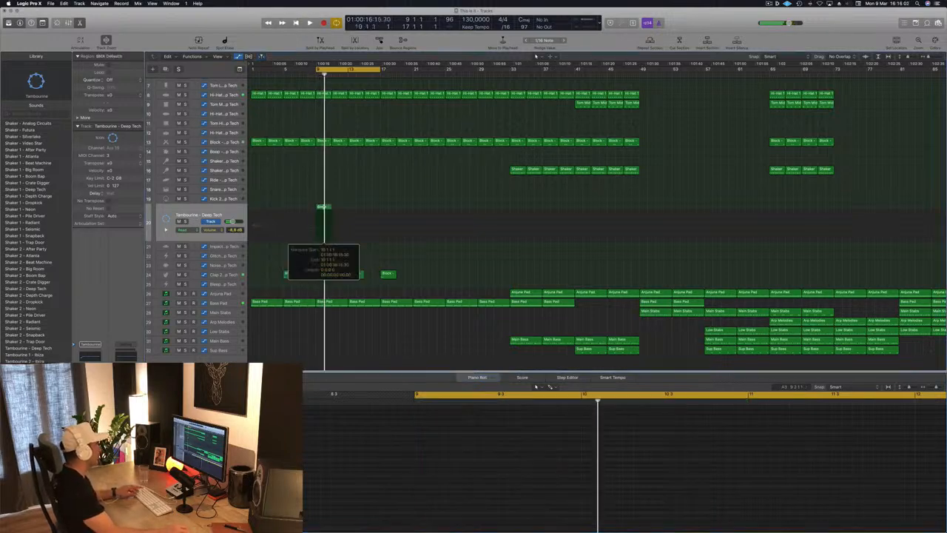
pyautogui.press('BackSpace')
pyautogui.click(319, 207)
pyautogui.moveTo(318, 206); pyautogui.dragTo(338, 211)
# Step: Play back the intro from bar 1 with the cycle range covering bars 1 to 17, checking the Bass Pad and clap tracks
pyautogui.press('space')
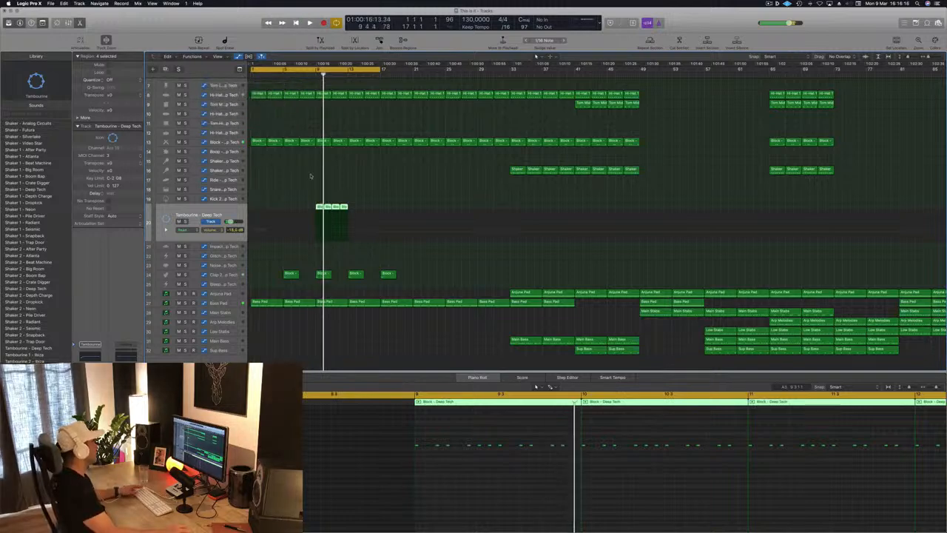
pyautogui.press('Return')
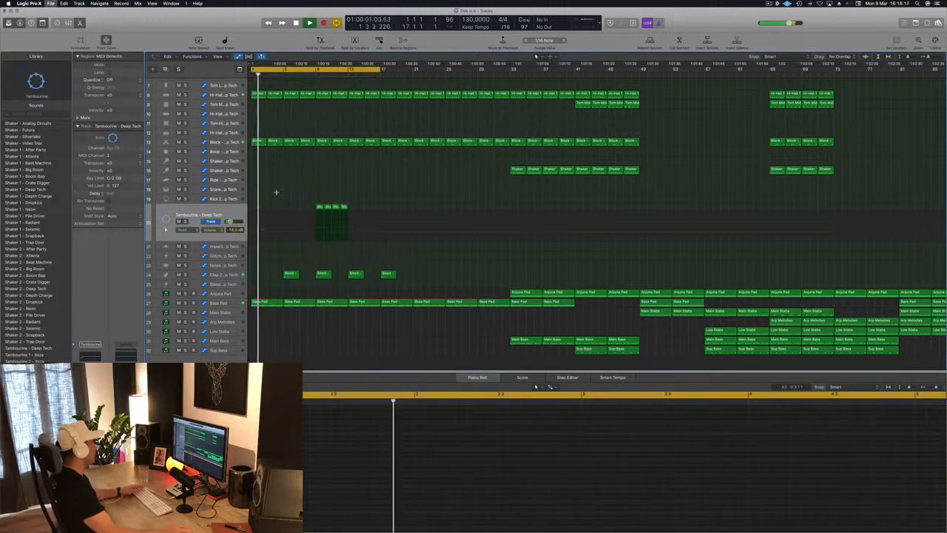
pyautogui.click(237, 303)
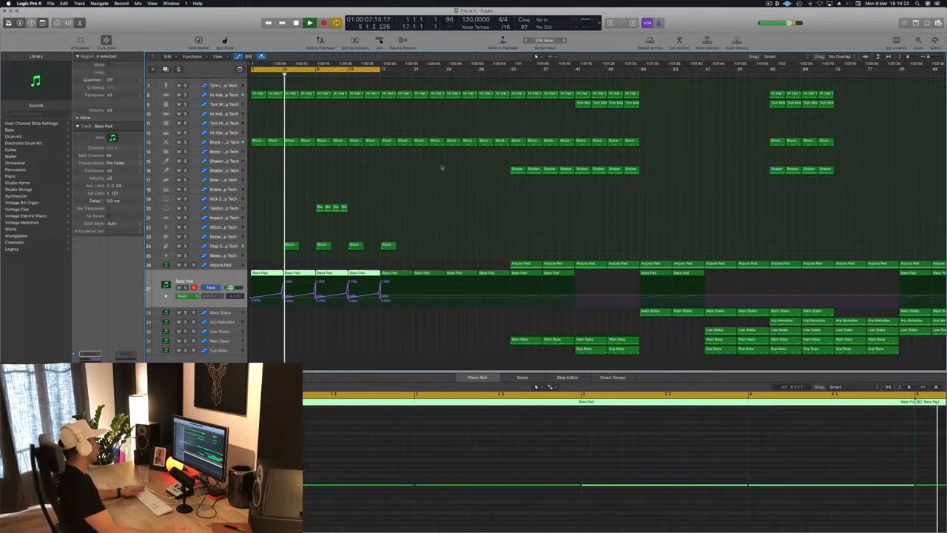
pyautogui.click(231, 247)
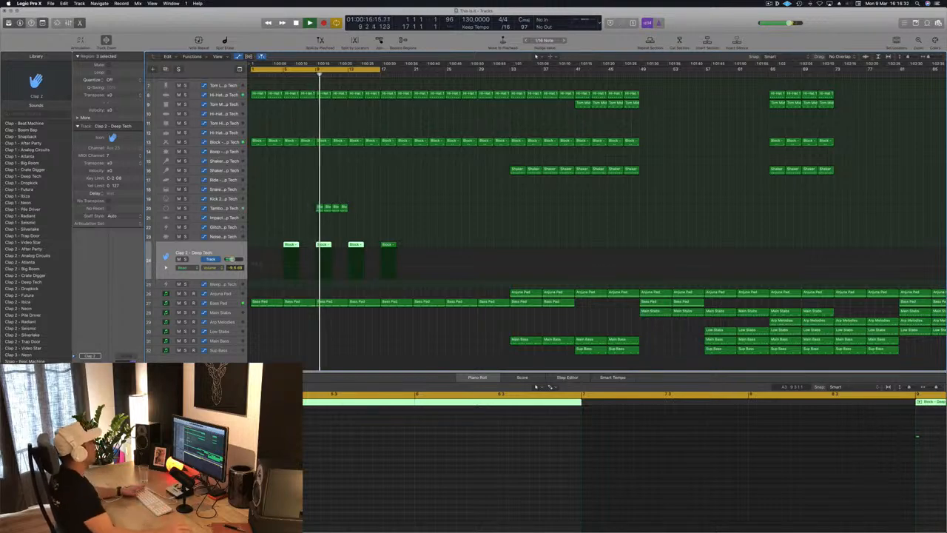
# Step: Duplicate the four tambourine regions from bar 13 and set the cycle range to bars 9 to 17
pyautogui.click(220, 208)
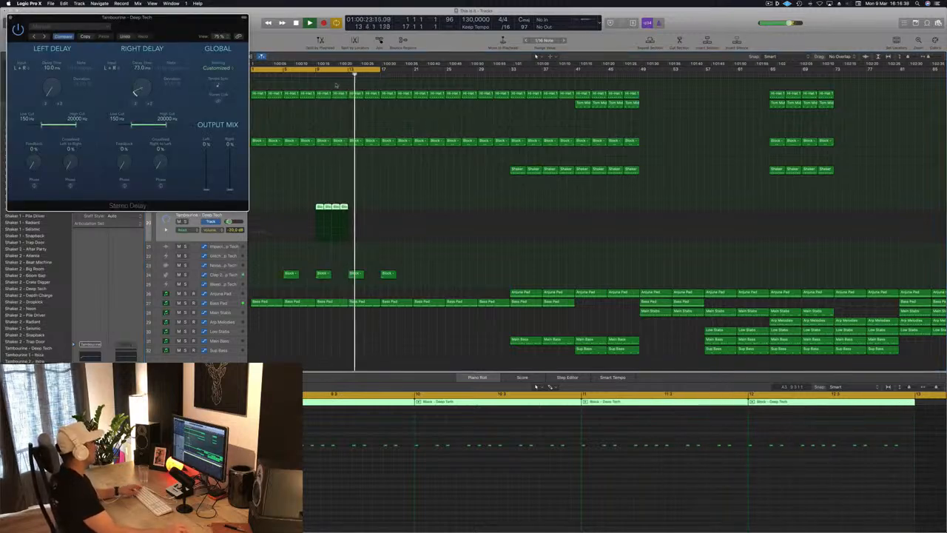
pyautogui.moveTo(304, 199); pyautogui.dragTo(416, 216)
pyautogui.moveTo(320, 208); pyautogui.dragTo(352, 209)
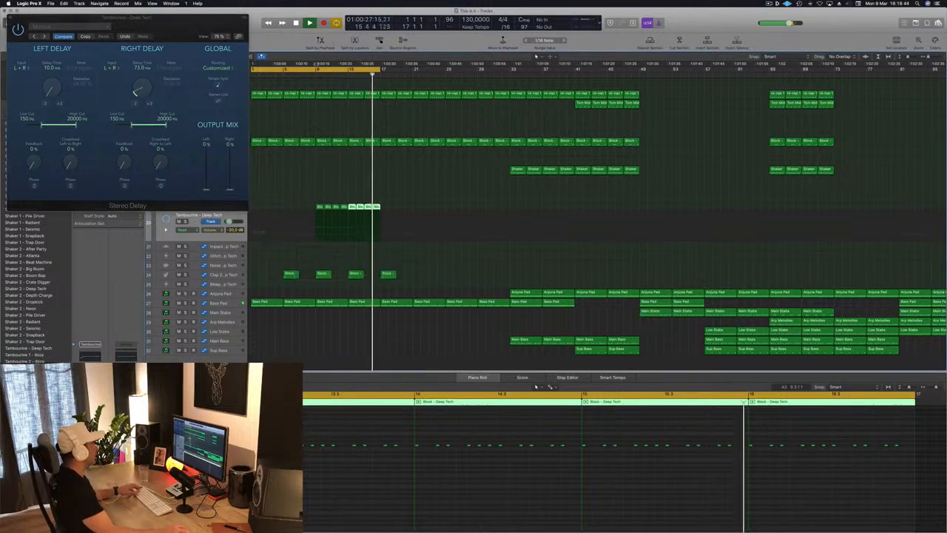
pyautogui.click(316, 68)
pyautogui.moveTo(316, 67); pyautogui.dragTo(380, 74)
# Step: Set the tambourine Stereo Delay's left delay time to 92 ms and both output mix levels to 100%
pyautogui.moveTo(55, 88); pyautogui.dragTo(55, 77)
pyautogui.moveTo(207, 189); pyautogui.dragTo(208, 112)
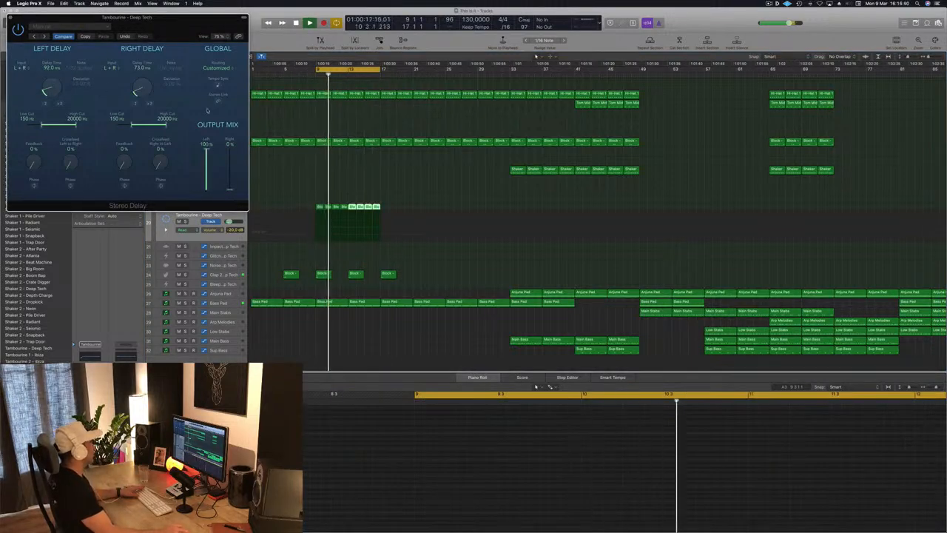
pyautogui.moveTo(230, 190); pyautogui.dragTo(230, 122)
# Step: Set the Stereo Delay's right delay time to 11 ms, left feedback to 28%, right feedback to 42% and right-to-left crossfeed to 31%
pyautogui.moveTo(139, 91); pyautogui.dragTo(137, 98)
pyautogui.moveTo(52, 89); pyautogui.dragTo(52, 99)
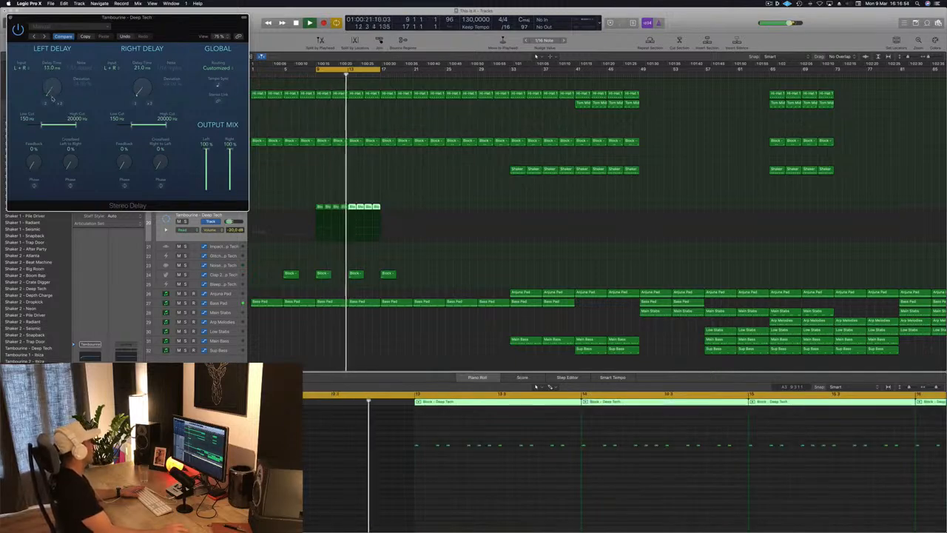
pyautogui.moveTo(138, 94); pyautogui.dragTo(134, 105)
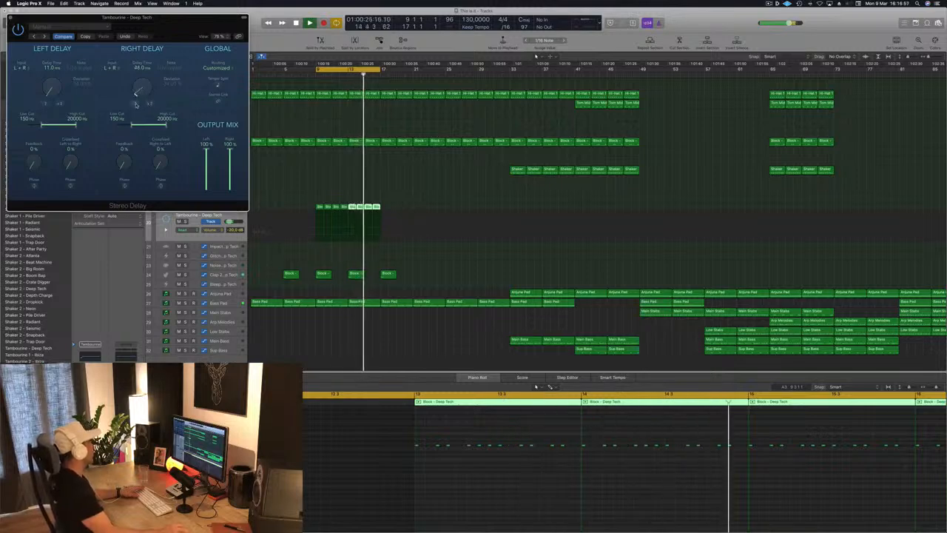
pyautogui.click(134, 105)
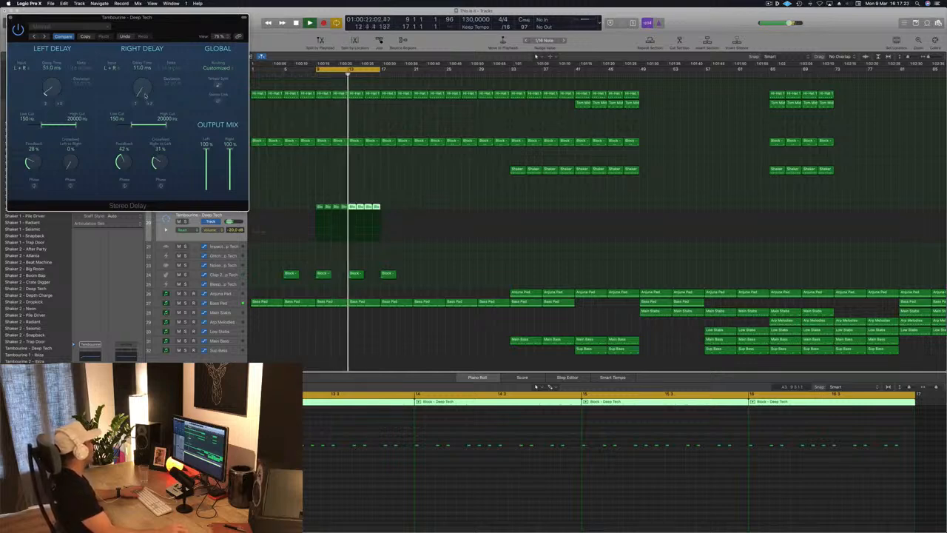
# Step: Set the Stereo Delay's left delay time to 22 ms and close the plug-in
pyautogui.moveTo(61, 84); pyautogui.dragTo(48, 107)
pyautogui.click(59, 104)
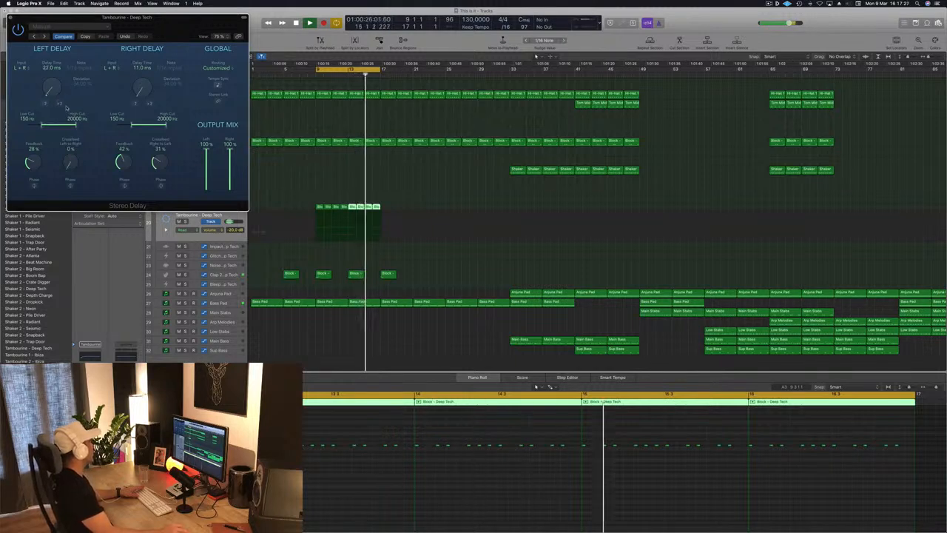
pyautogui.moveTo(187, 25); pyautogui.dragTo(395, 85)
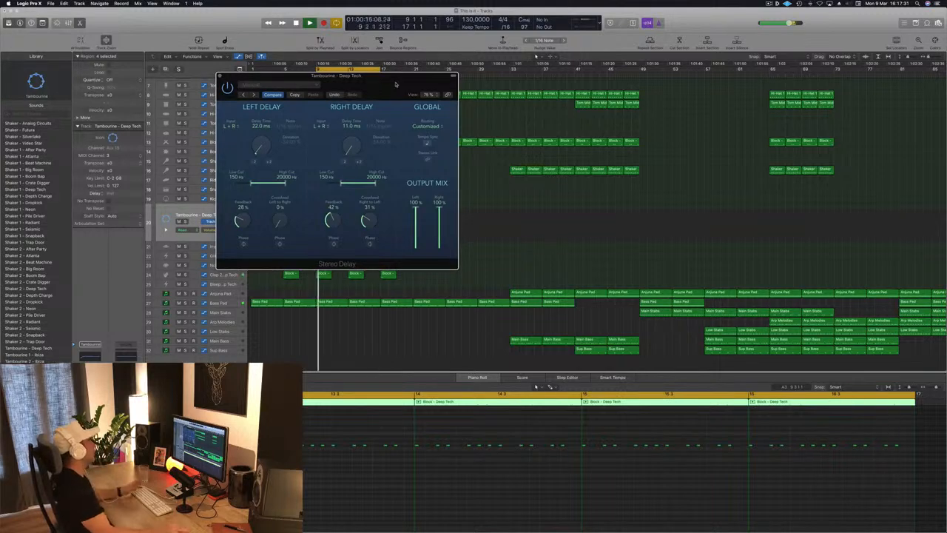
pyautogui.press('super+w')
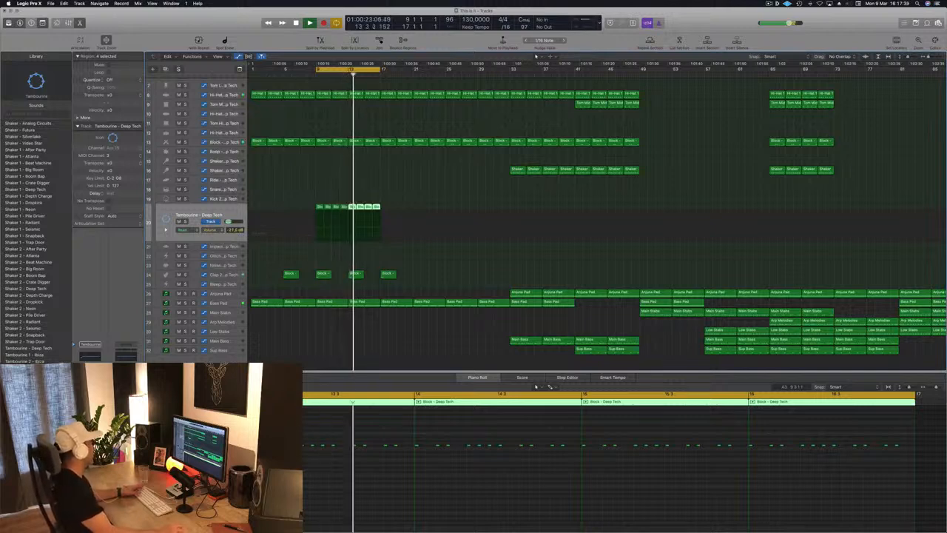
# Step: Insert a Bitcrusher on the tambourine track with Wrap mode, 6-bit resolution, 19x downsampling and a 75.70% mix
pyautogui.click(91, 399)
pyautogui.moveTo(186, 34); pyautogui.dragTo(287, 63)
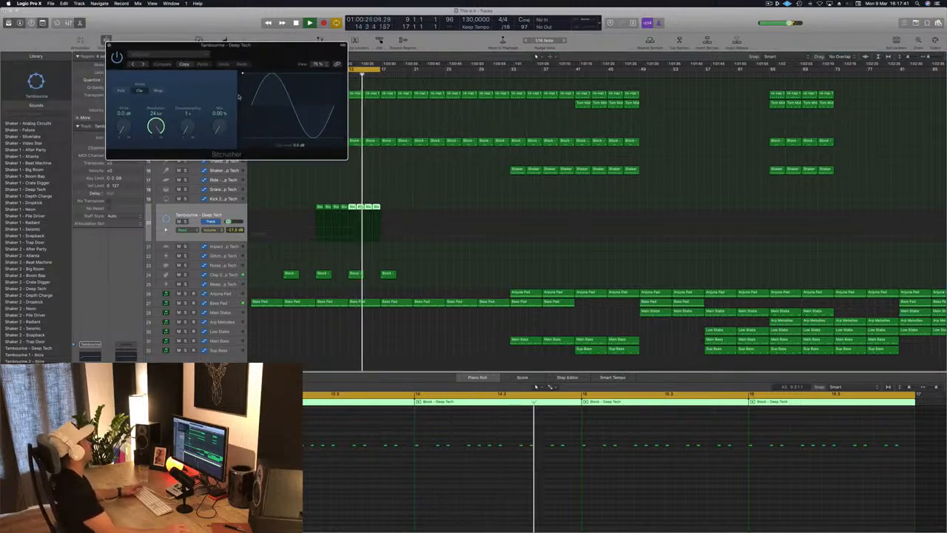
pyautogui.moveTo(187, 128); pyautogui.dragTo(156, 152)
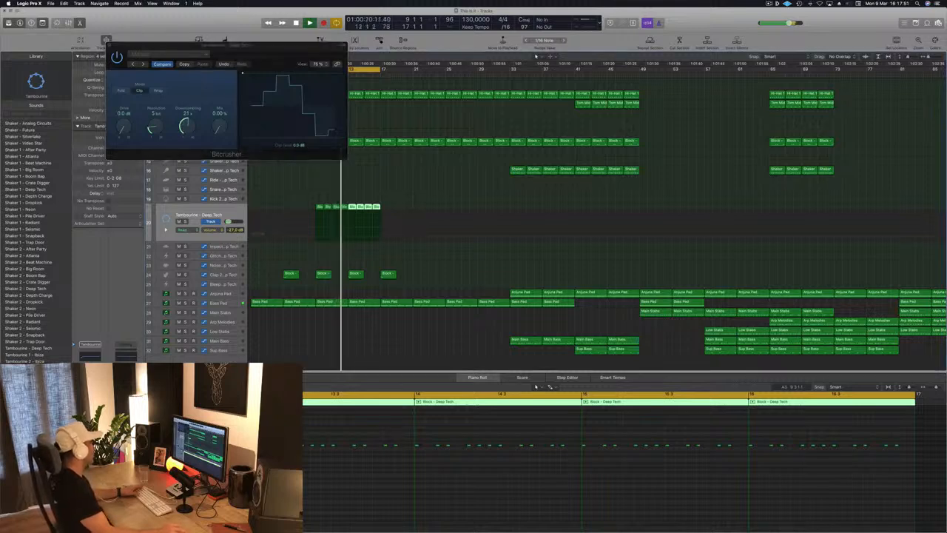
pyautogui.moveTo(157, 128); pyautogui.dragTo(164, 143)
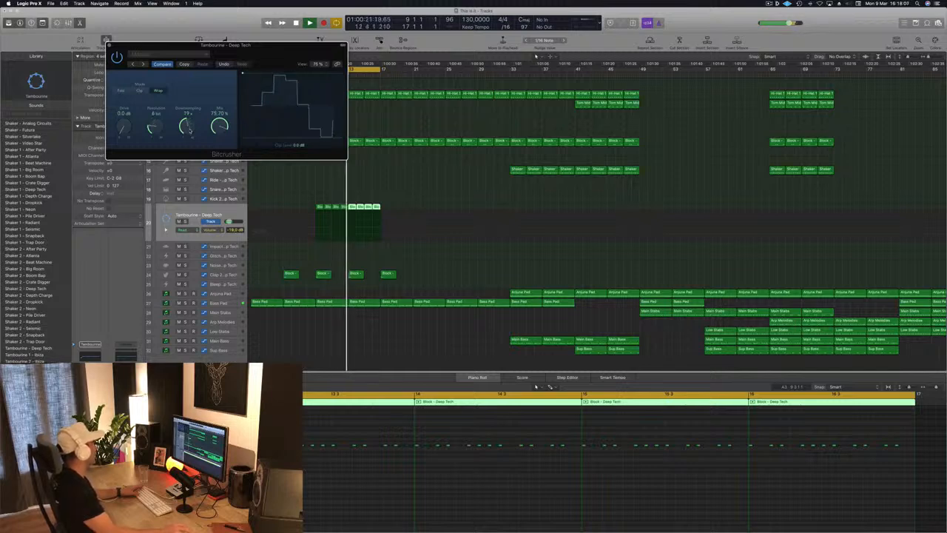
# Step: Refine the Bitcrusher to 21x downsampling, 8-bit resolution and a 72.30% mix, and close the plug-in
pyautogui.moveTo(191, 134); pyautogui.dragTo(192, 124)
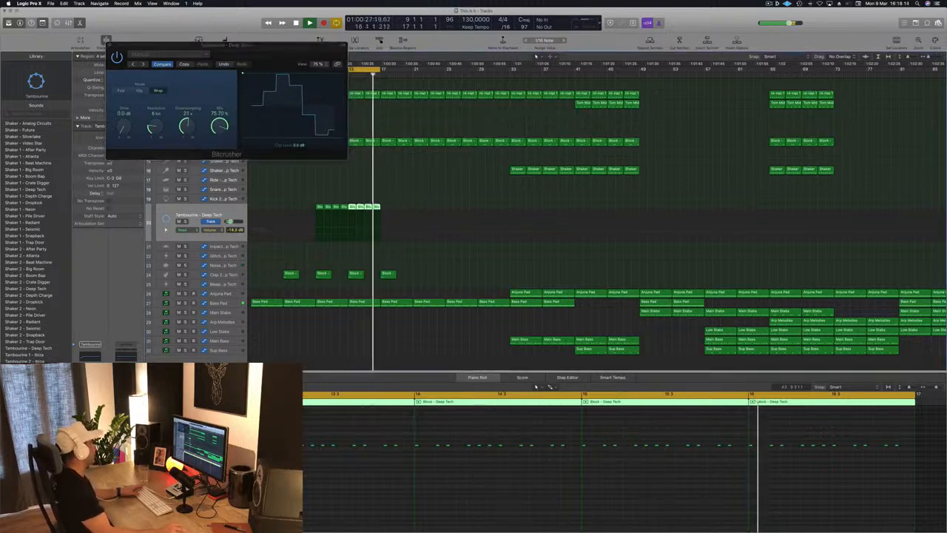
pyautogui.moveTo(158, 127); pyautogui.dragTo(160, 114)
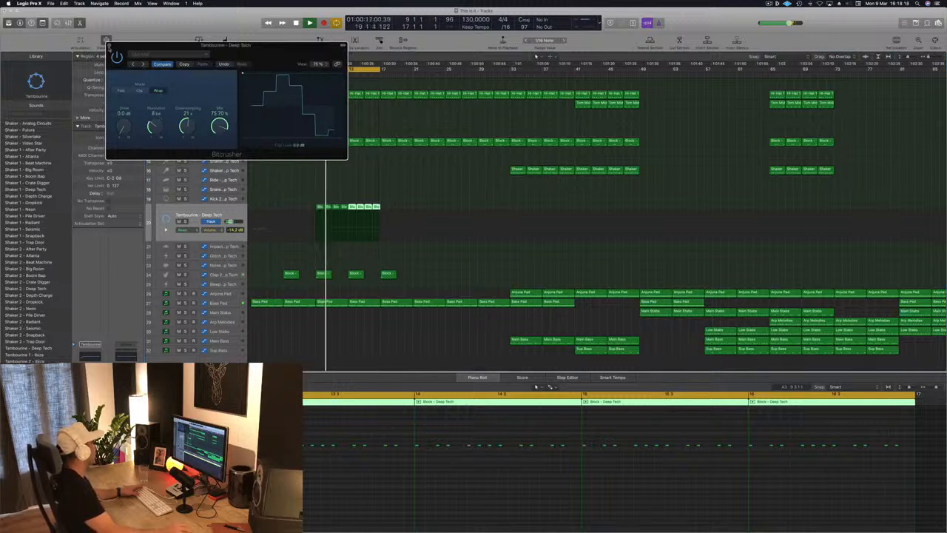
pyautogui.click(109, 46)
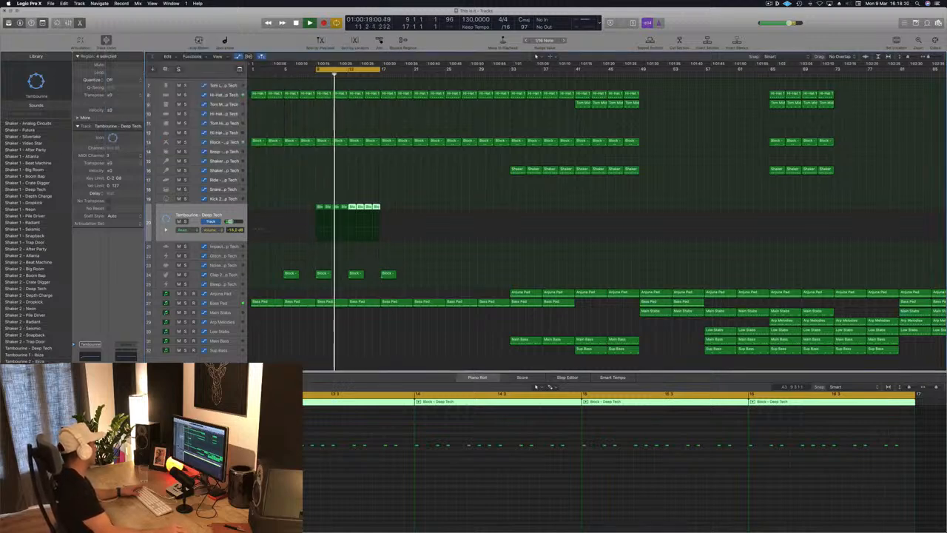
pyautogui.press('v')
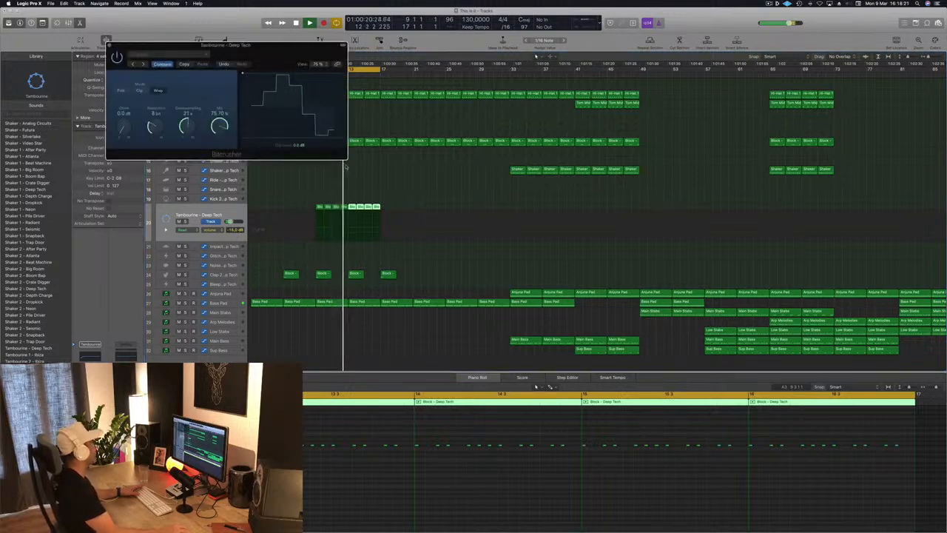
pyautogui.moveTo(220, 137); pyautogui.dragTo(223, 127)
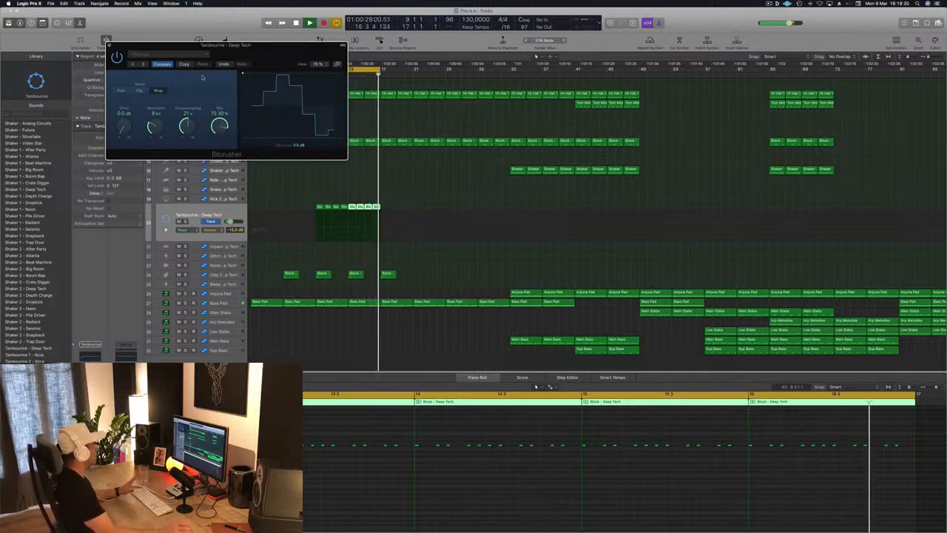
pyautogui.moveTo(215, 44); pyautogui.dragTo(222, 47)
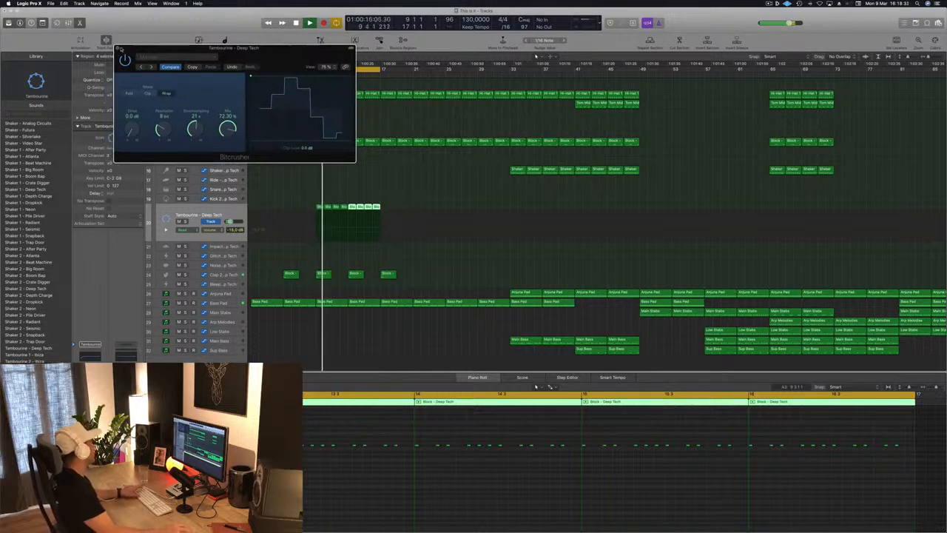
pyautogui.click(117, 48)
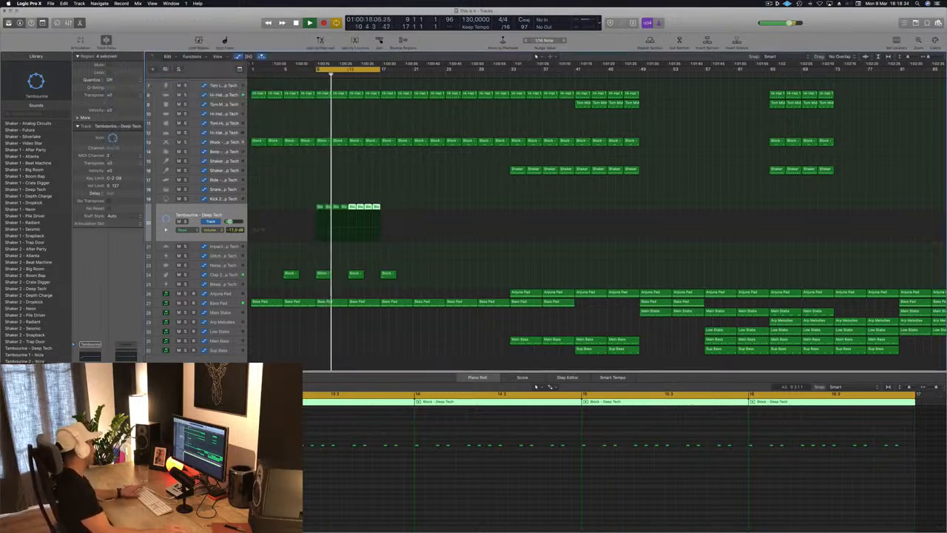
# Step: Duplicate the eight tambourine regions from bar 17 and lower the tambourine track's volume to about -18 dB
pyautogui.click(325, 206)
pyautogui.moveTo(319, 208); pyautogui.dragTo(384, 213)
pyautogui.press('space')
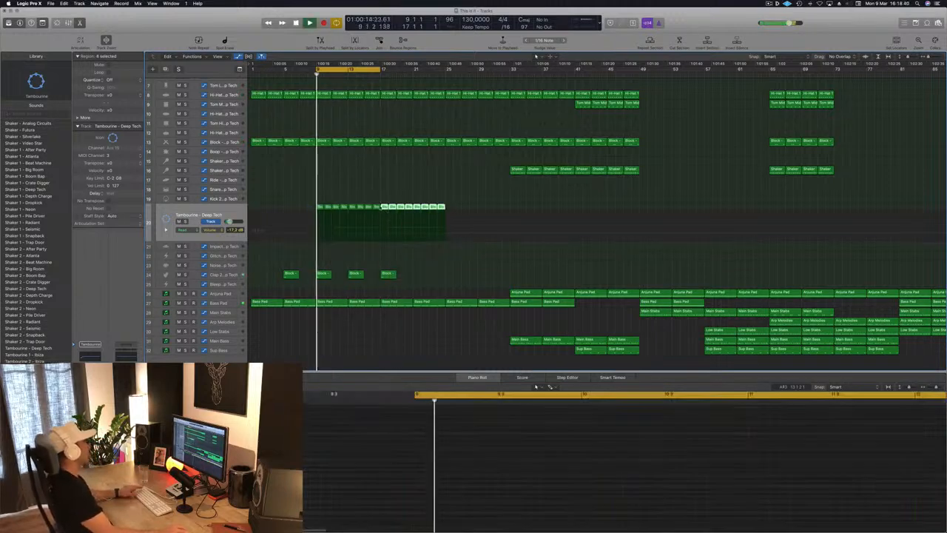
pyautogui.click(365, 188)
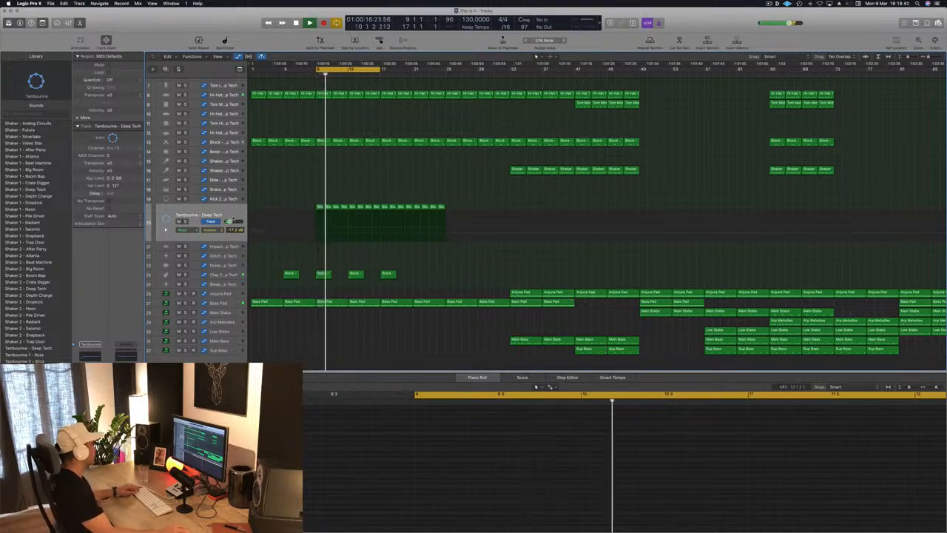
pyautogui.click(199, 214)
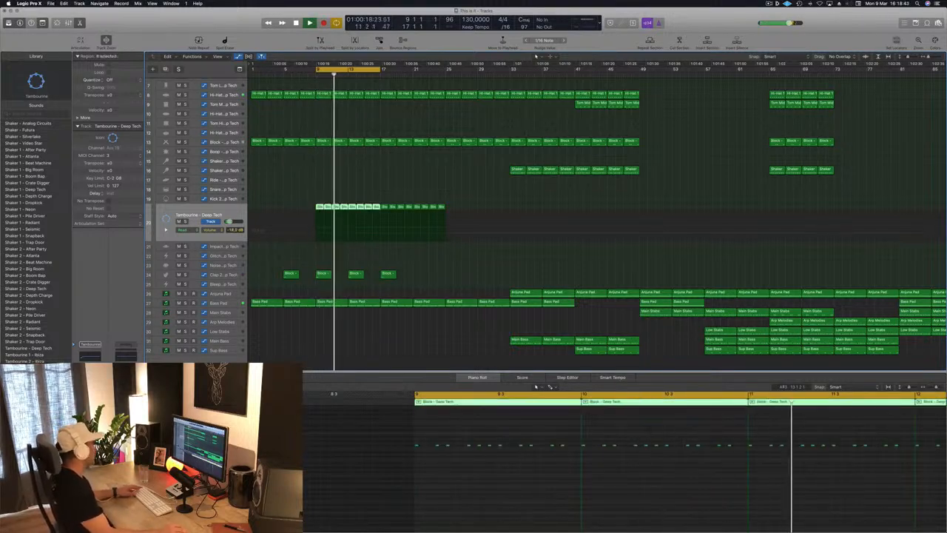
pyautogui.click(358, 182)
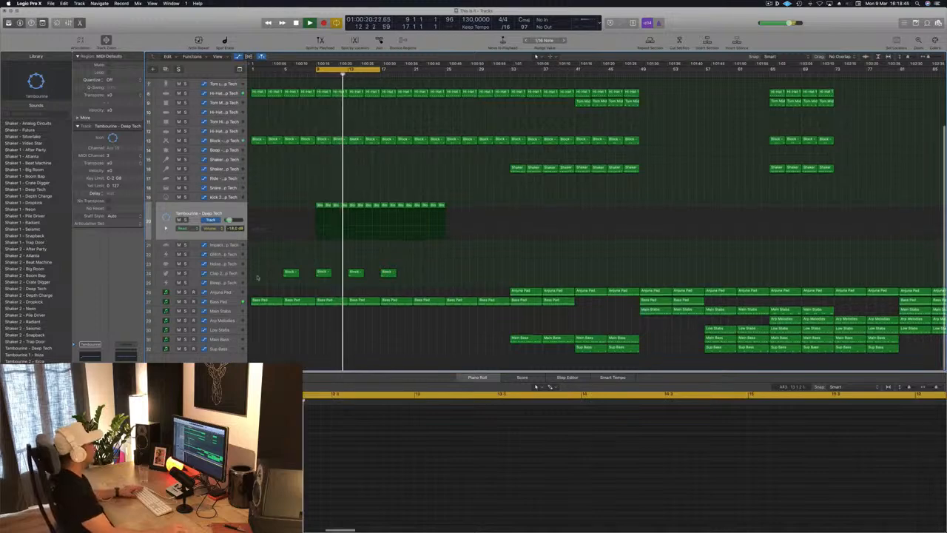
# Step: Replace the Bass Pad regions in bars 17 to 33 with copies of the first four, including automation, and extend the cycle range to bar 25
pyautogui.click(219, 304)
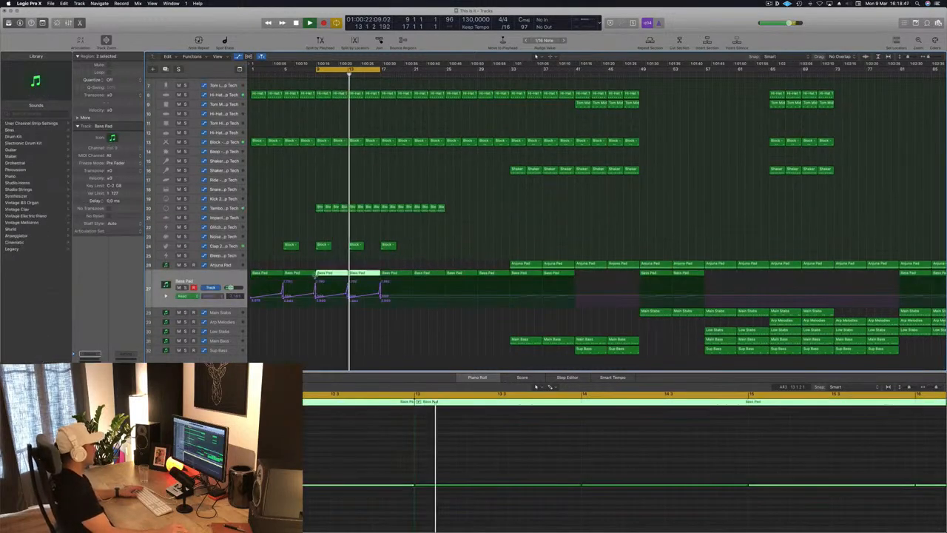
pyautogui.click(439, 230)
pyautogui.moveTo(395, 264); pyautogui.dragTo(485, 273)
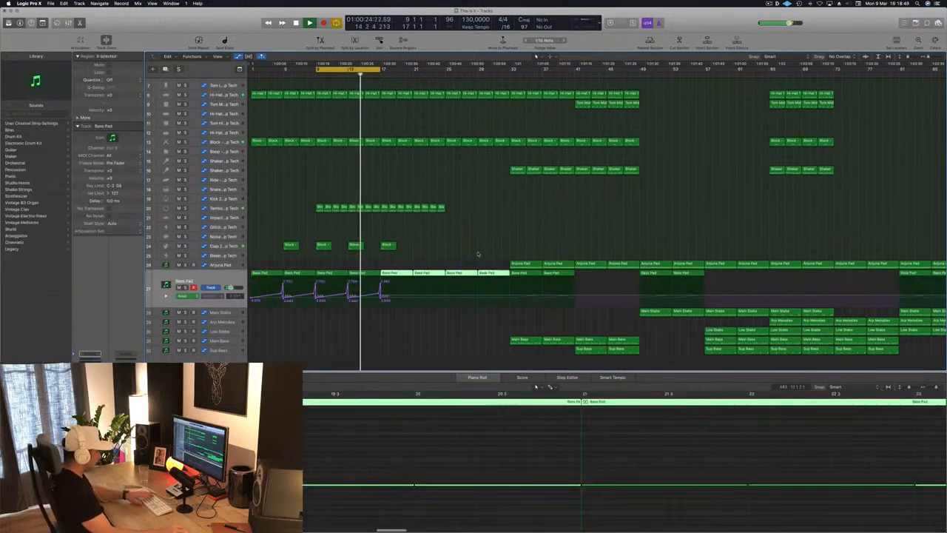
pyautogui.press('Delete')
pyautogui.moveTo(425, 267); pyautogui.dragTo(383, 275)
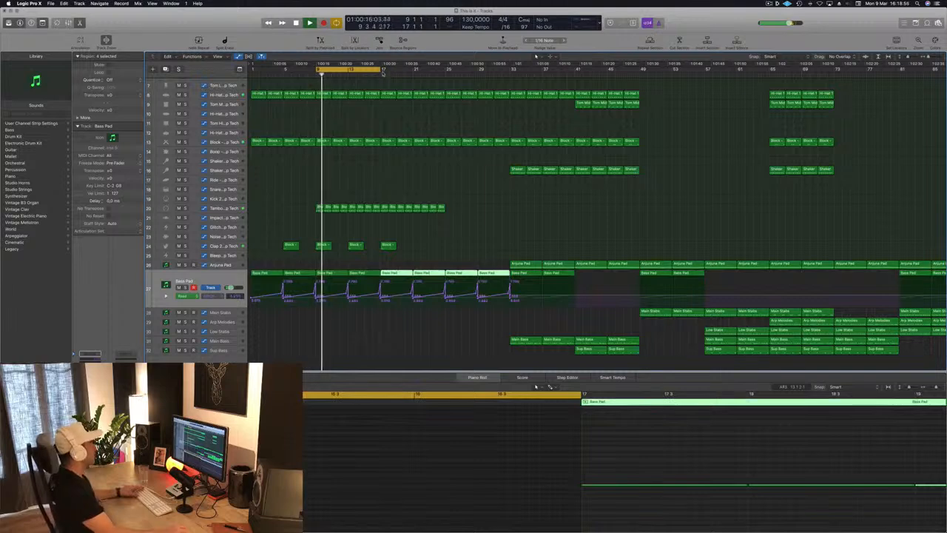
pyautogui.moveTo(382, 70); pyautogui.dragTo(444, 70)
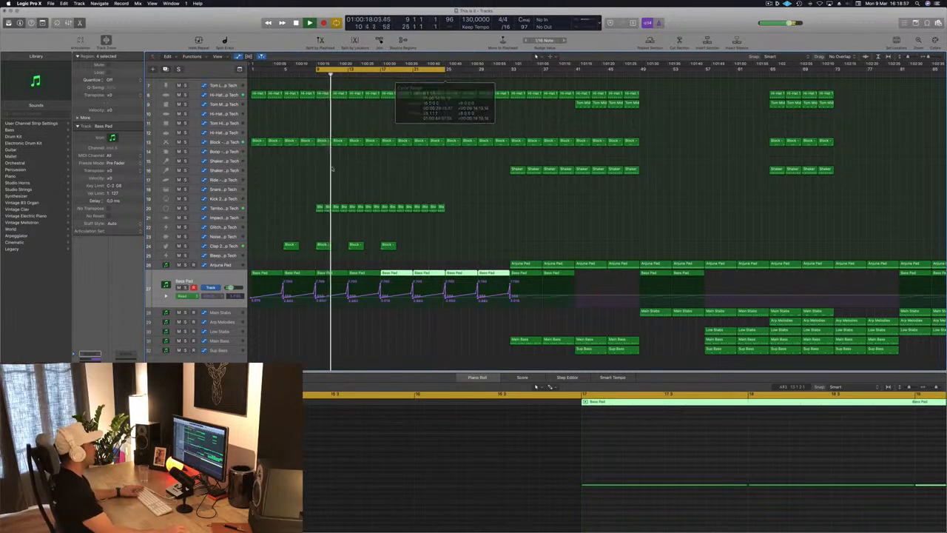
# Step: Examine the closing notes of the hi-hat and kick regions in the two bars before bar 17
pyautogui.click(364, 175)
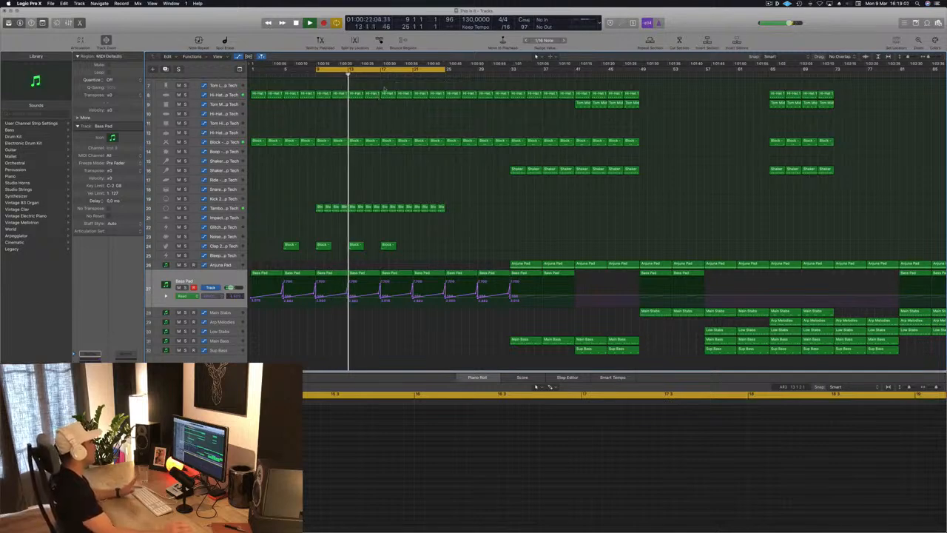
pyautogui.press('super+Right')
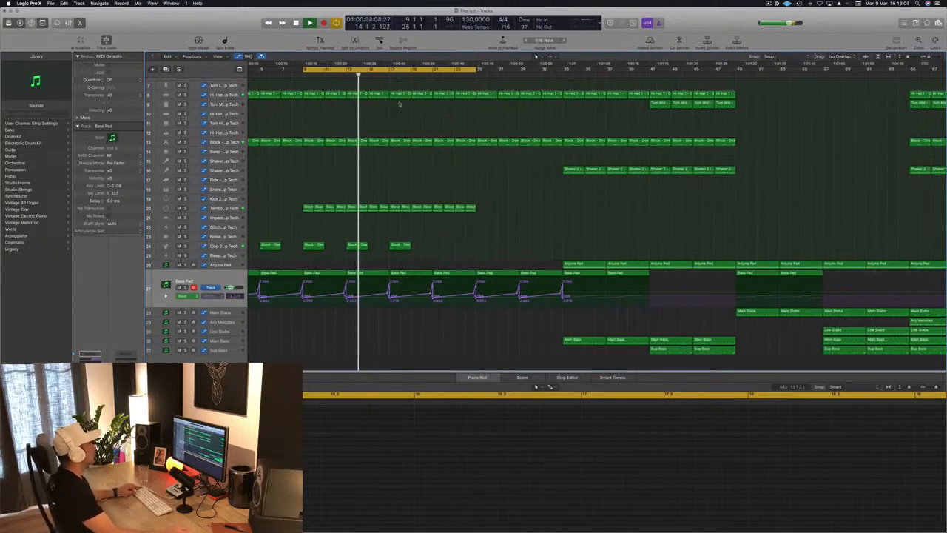
pyautogui.press('super+Right')
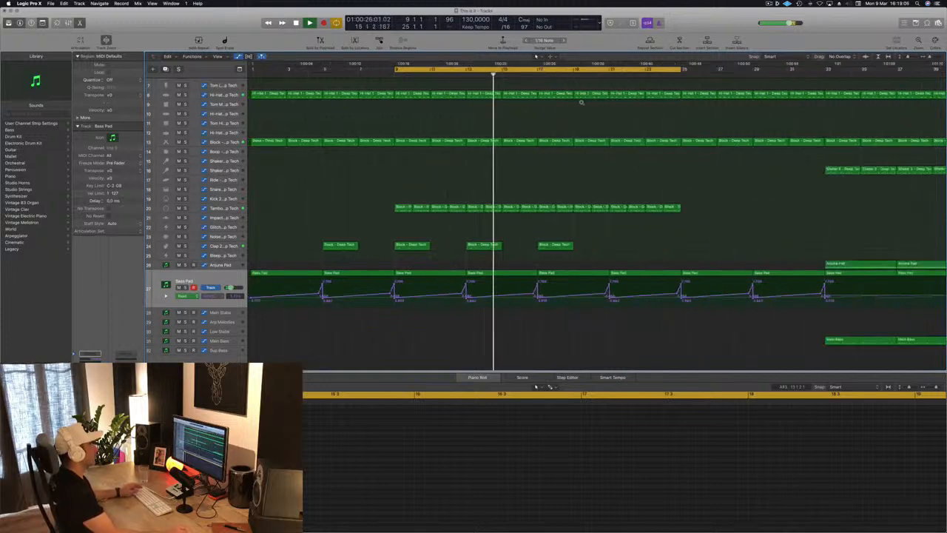
pyautogui.hscroll(-4, 582, 103)
pyautogui.hscroll(8, 625, 83)
pyautogui.press('space')
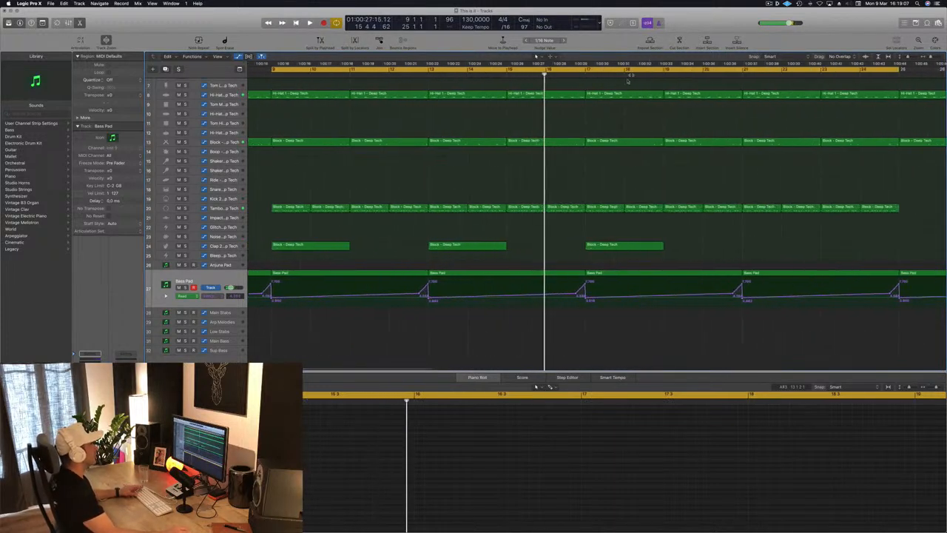
pyautogui.click(566, 96)
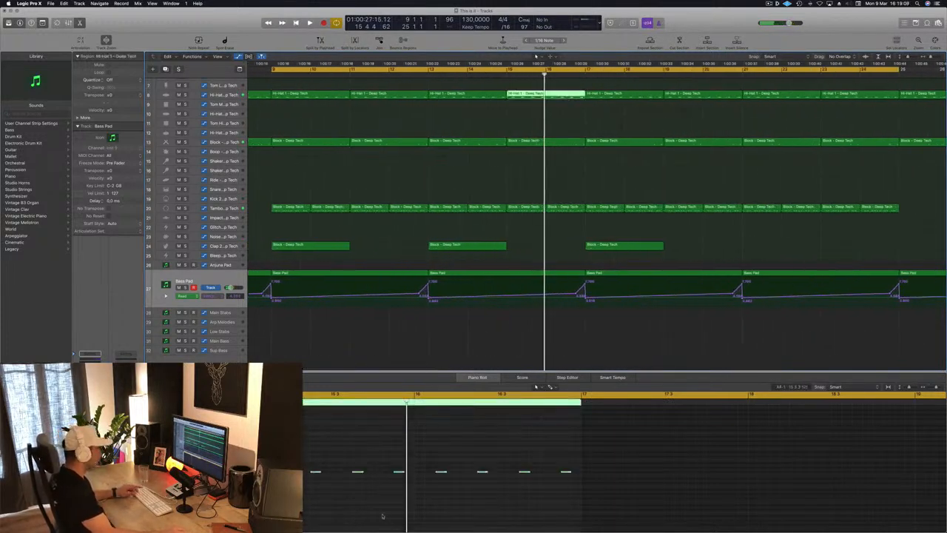
pyautogui.moveTo(538, 456); pyautogui.dragTo(568, 481)
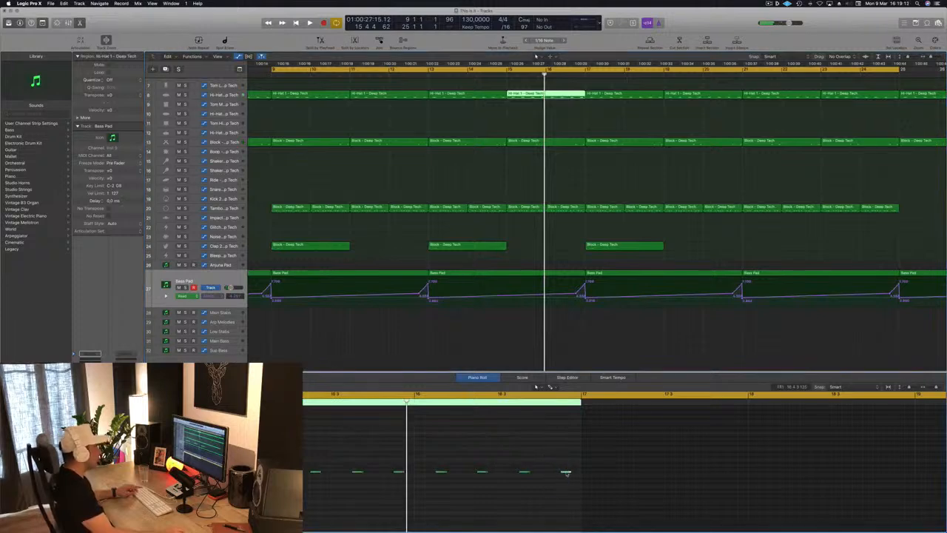
pyautogui.scroll(5, 574, 108)
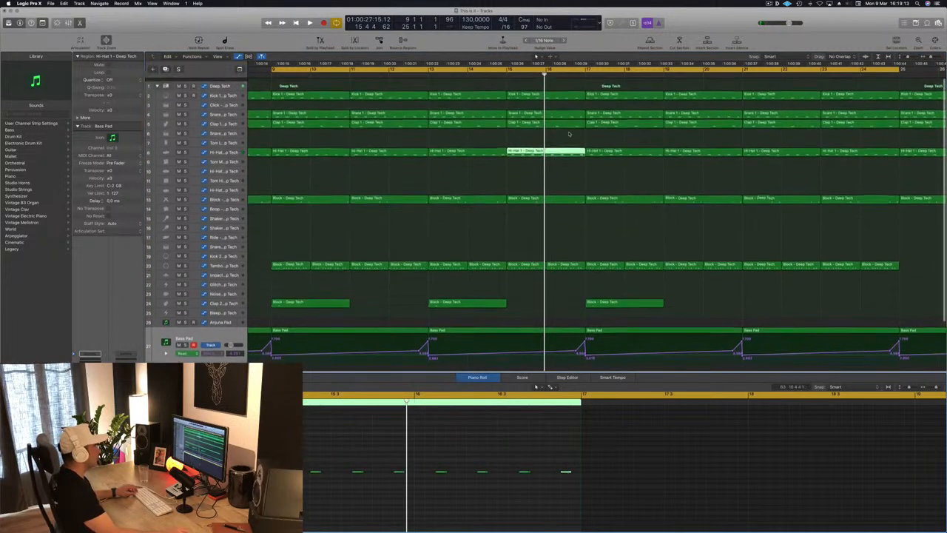
pyautogui.click(560, 95)
pyautogui.moveTo(533, 466); pyautogui.dragTo(525, 488)
# Step: Cut the snare, clap, hi-hat and block parts out of roughly the last half bar before bar 17, leaving the kick and tambourine
pyautogui.press('space')
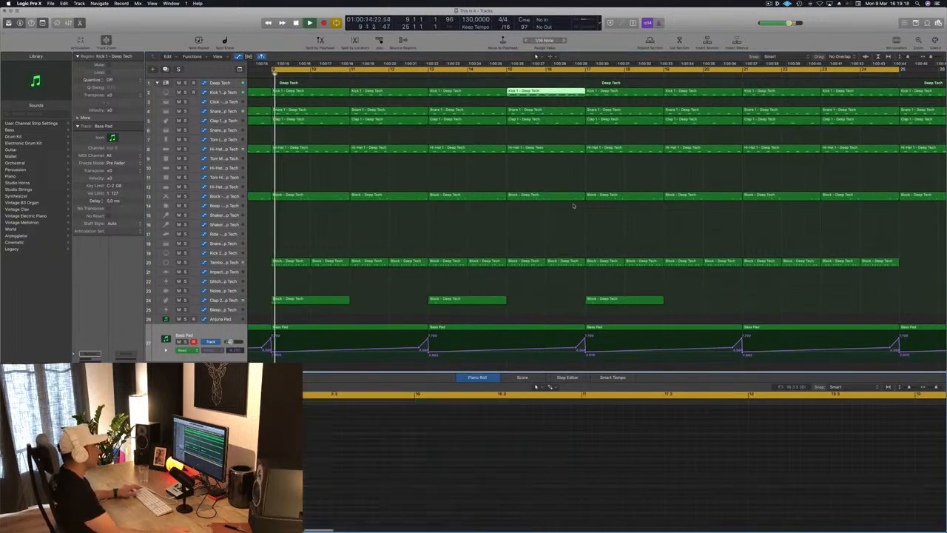
pyautogui.moveTo(568, 102); pyautogui.dragTo(585, 177)
pyautogui.click(584, 162)
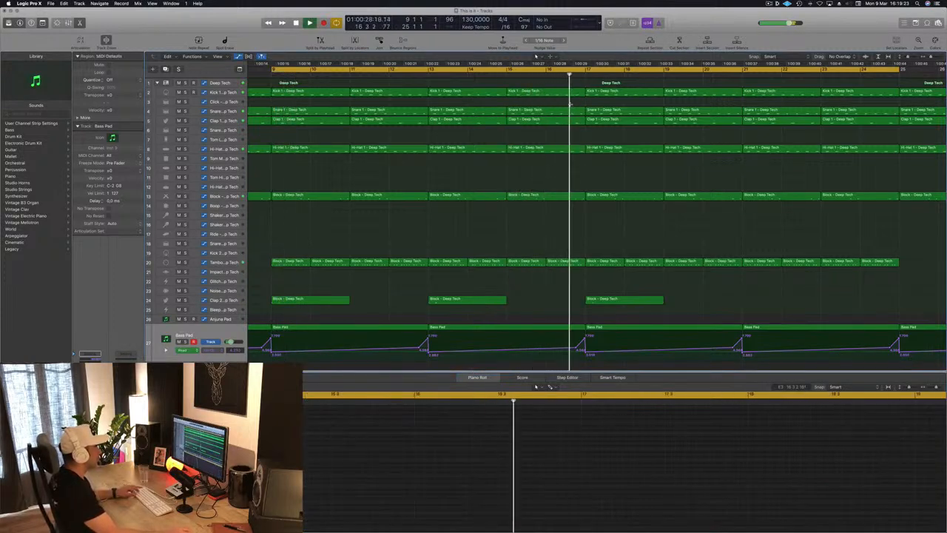
pyautogui.moveTo(569, 96); pyautogui.dragTo(586, 259)
pyautogui.press('Delete')
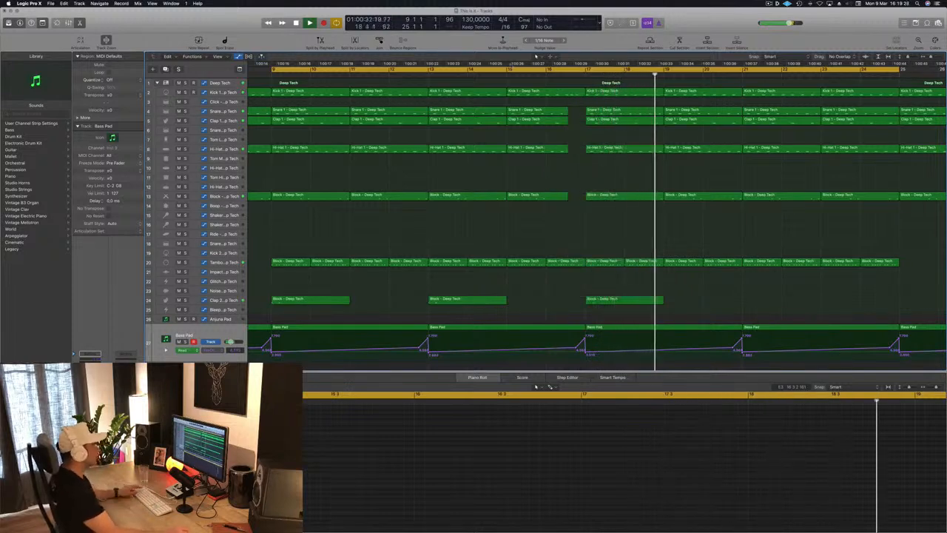
# Step: Play back the drum gap before bar 17 and review it in the context of the whole intro
pyautogui.click(485, 75)
pyautogui.press('super+Left')
pyautogui.hscroll(-1, 534, 114)
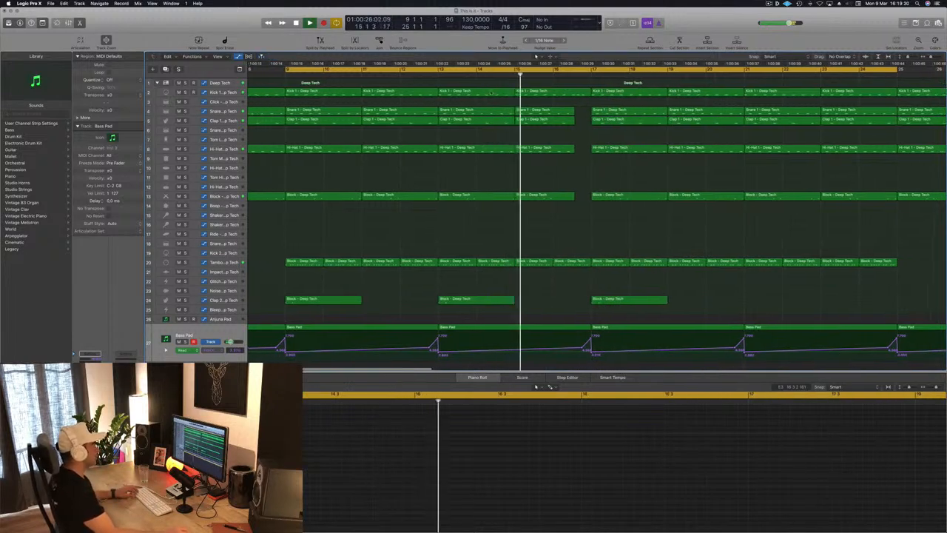
pyautogui.press('super+Left')
pyautogui.press('super+Left')
pyautogui.press('super+Left')
pyautogui.hscroll(2, 548, 145)
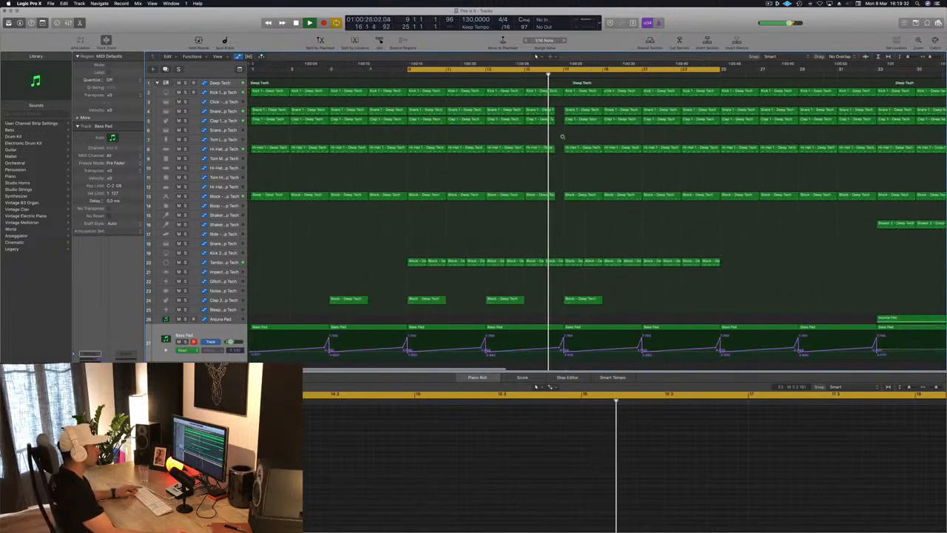
pyautogui.press('super+Left')
pyautogui.press('super+Right')
pyautogui.hscroll(1, 520, 152)
pyautogui.press('super+Left')
pyautogui.press('super+Left')
pyautogui.press('super+Left')
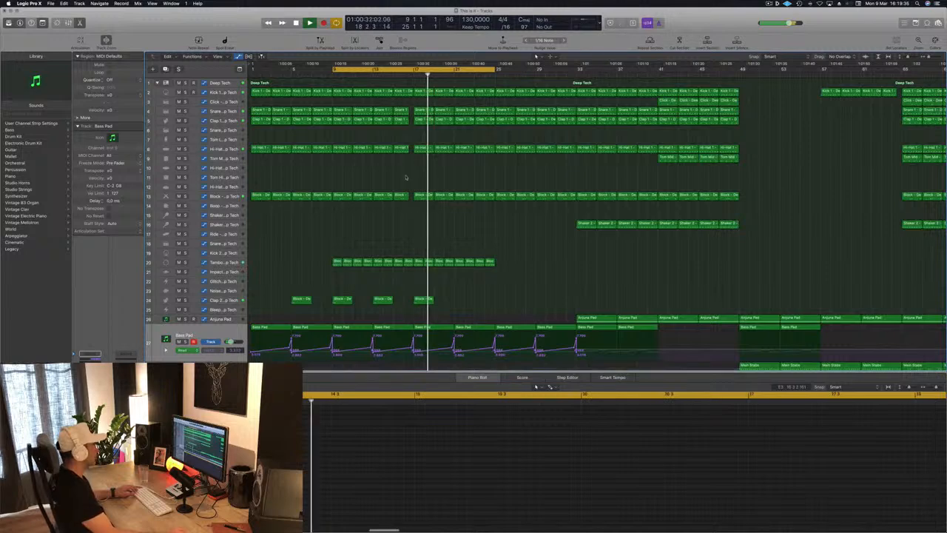
# Step: Replay from bar 9 and set the tambourine track's volume to about -21.5 dB
pyautogui.press('Return')
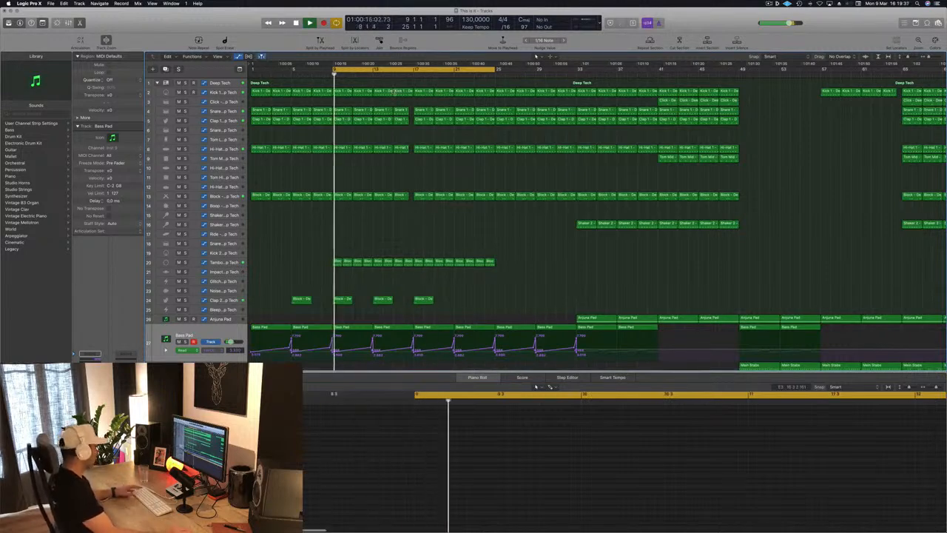
pyautogui.click(217, 264)
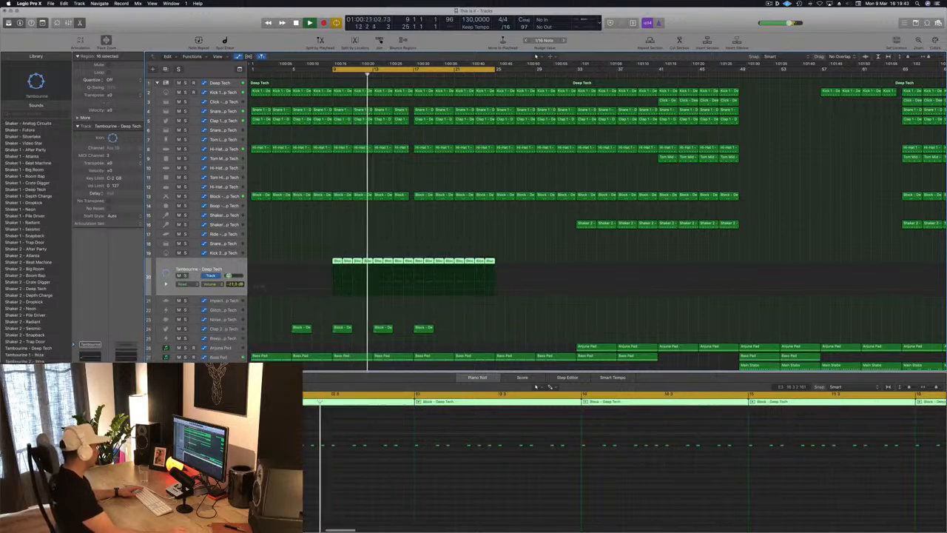
pyautogui.click(464, 237)
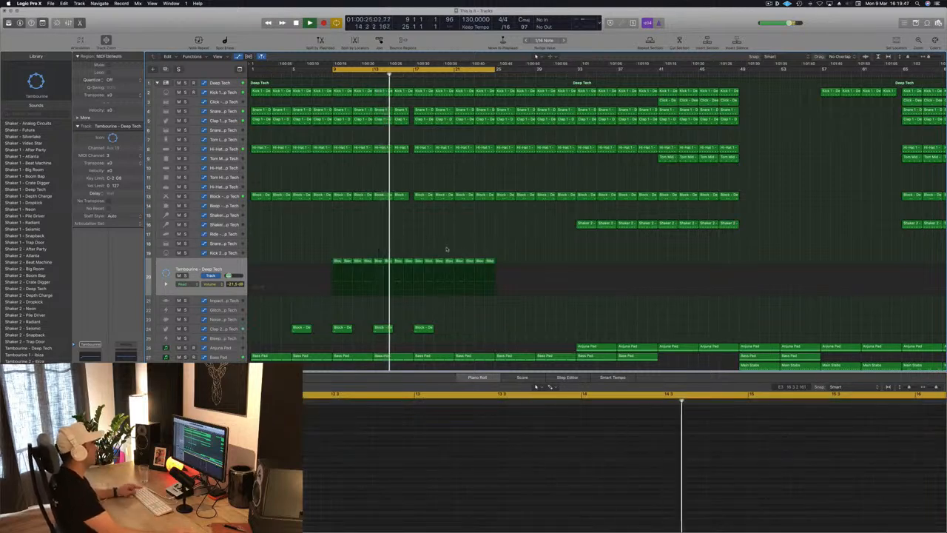
# Step: Stop playback and copy the first Anjuna Pad region from bar 33 to bar 17
pyautogui.press('super+Right')
pyautogui.press('super+Right')
pyautogui.press('super+Right')
pyautogui.press('super+Left')
pyautogui.press('super+Left')
pyautogui.press('super+Left')
pyautogui.press('super+Left')
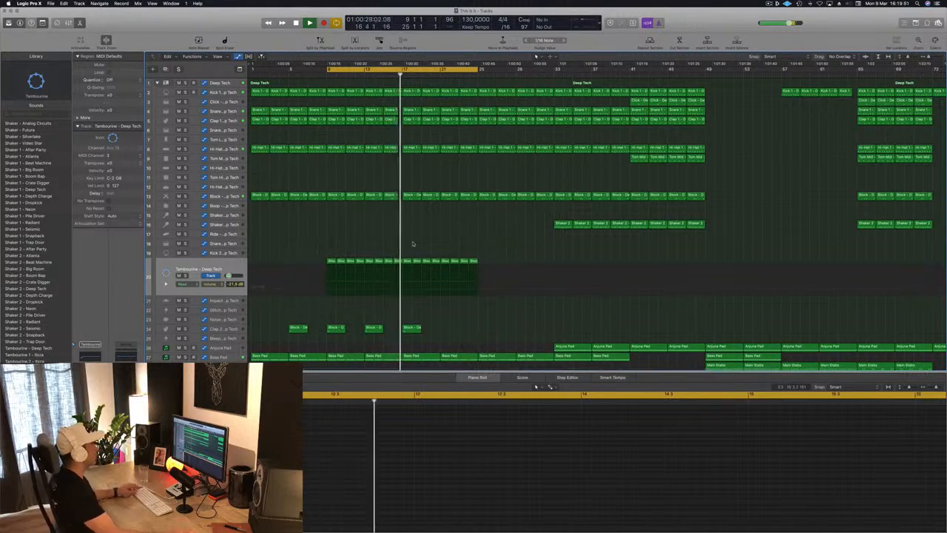
pyautogui.scroll(-3, 424, 224)
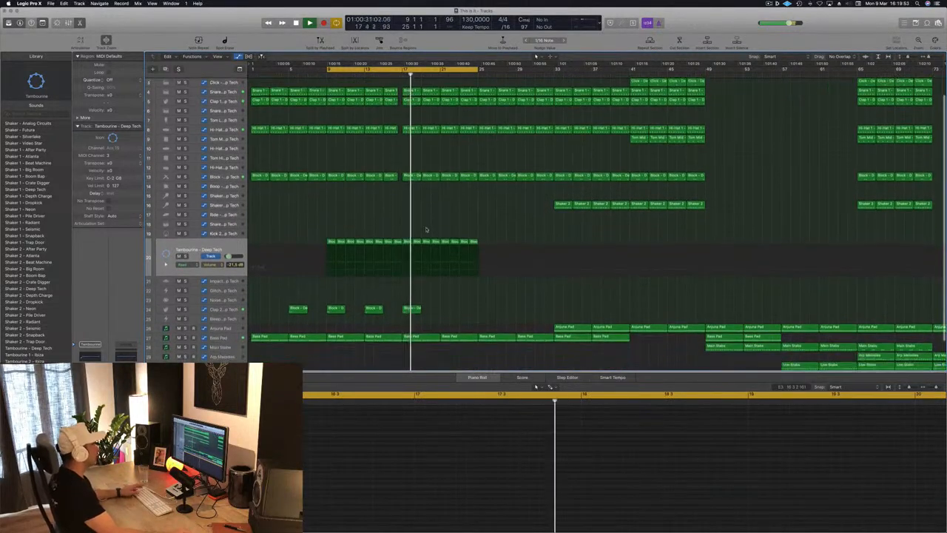
pyautogui.click(571, 293)
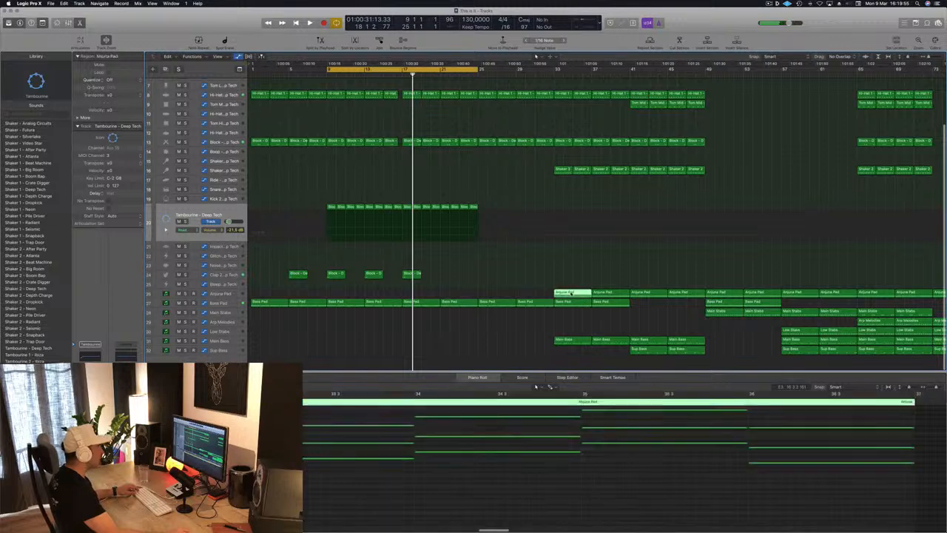
pyautogui.moveTo(575, 293); pyautogui.dragTo(422, 295)
# Step: Delete all chords after the first one in the copied Anjuna Pad region at bar 17
pyautogui.hscroll(-3, 348, 484)
pyautogui.scroll(5, 349, 483)
pyautogui.scroll(-1, 347, 483)
pyautogui.scroll(-1, 348, 483)
pyautogui.moveTo(298, 445); pyautogui.dragTo(528, 515)
pyautogui.press('Delete')
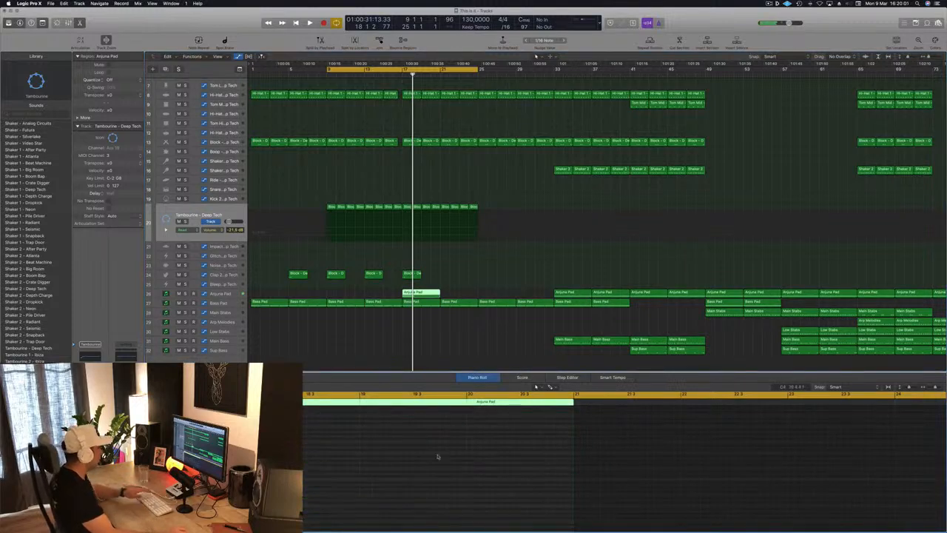
# Step: Repeat the first chord through bars 18 to 20 of the copied Anjuna Pad region and start playback
pyautogui.hscroll(-3, 431, 469)
pyautogui.hscroll(-3, 430, 470)
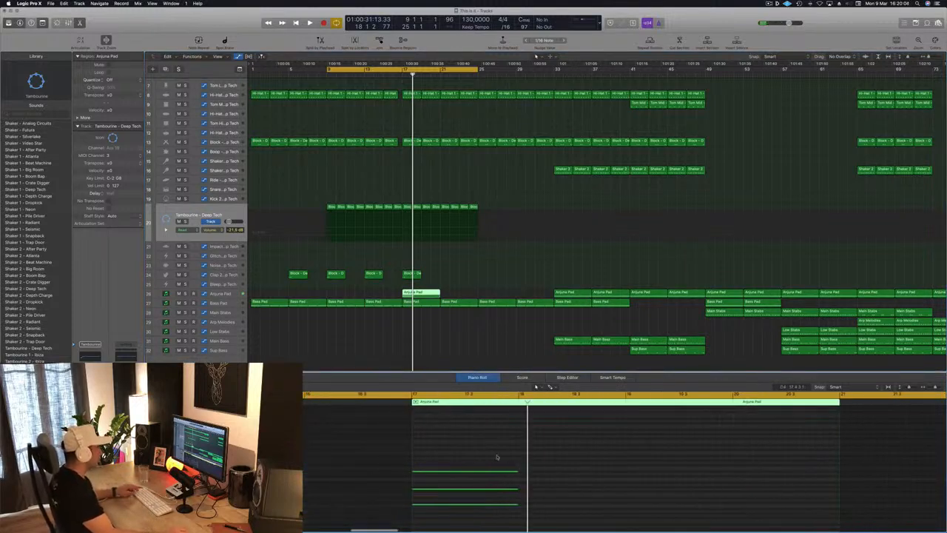
pyautogui.moveTo(489, 471); pyautogui.dragTo(592, 477)
pyautogui.moveTo(448, 457); pyautogui.dragTo(570, 511)
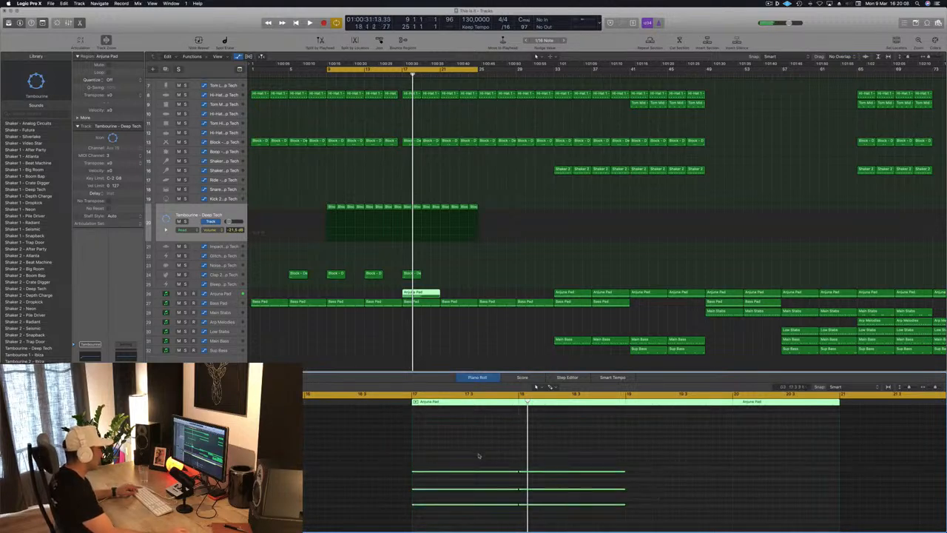
pyautogui.moveTo(599, 479); pyautogui.dragTo(686, 479)
pyautogui.press('space')
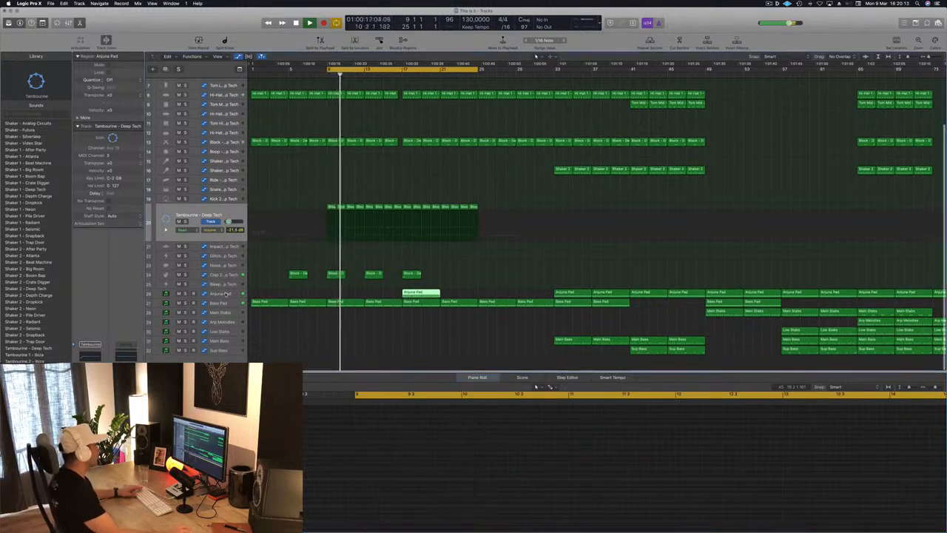
# Step: Shape the Anjuna Pad automation to rise from bar 17 to a moderate peak, drop at bar 19 and climb again to bar 21
pyautogui.click(419, 292)
pyautogui.moveTo(403, 287); pyautogui.dragTo(425, 293)
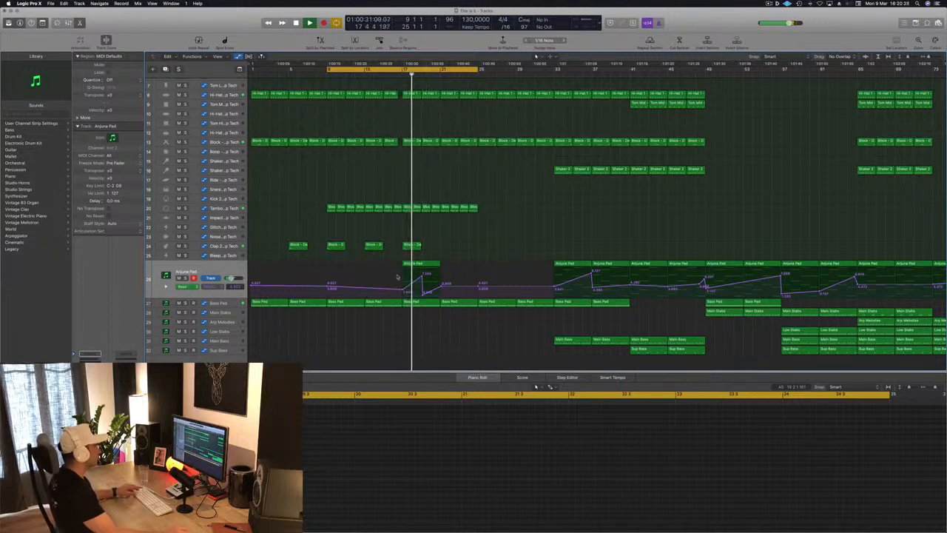
pyautogui.scroll(5, 397, 276)
pyautogui.moveTo(432, 275); pyautogui.dragTo(431, 281)
pyautogui.scroll(-3, 427, 207)
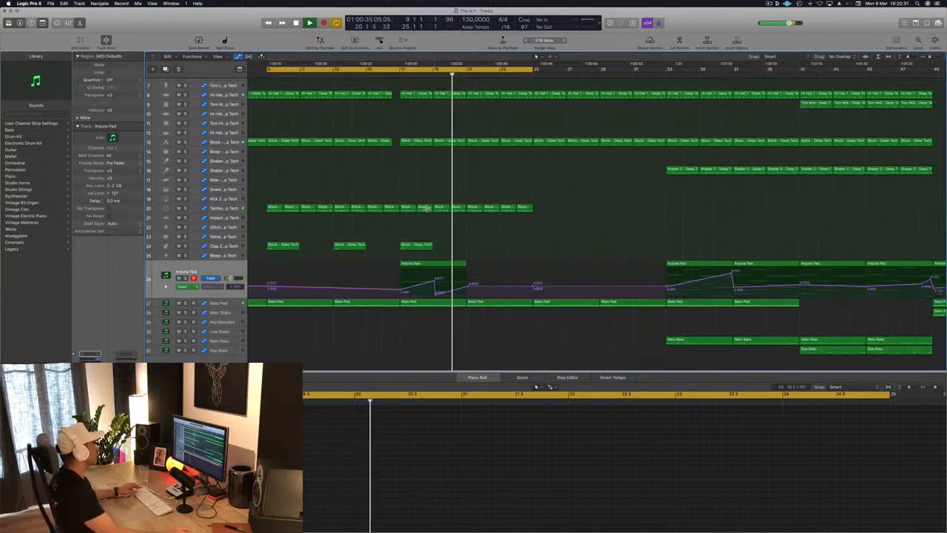
# Step: Set the cycle range to bars 17 to 25 and restart playback from bar 17
pyautogui.press('Return')
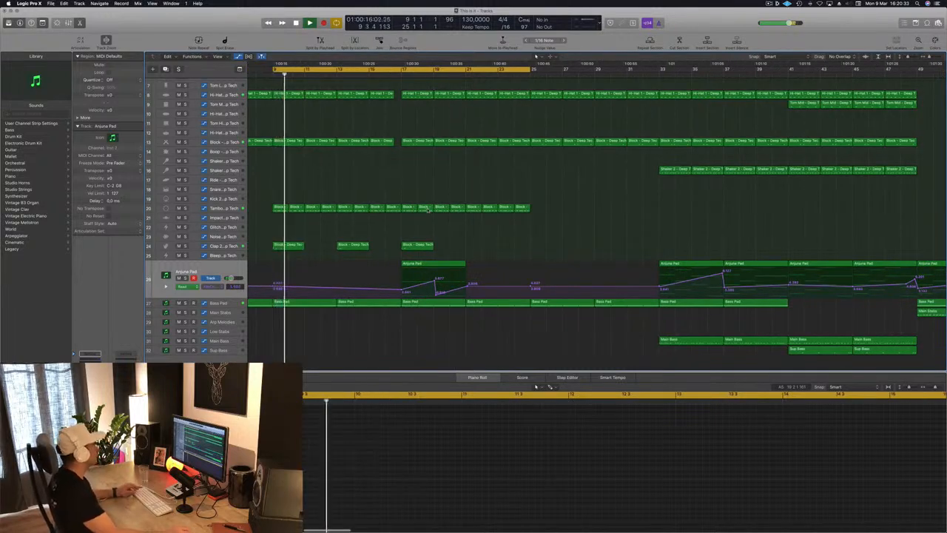
pyautogui.press('super+Left')
pyautogui.press('super+Left')
pyautogui.click(368, 264)
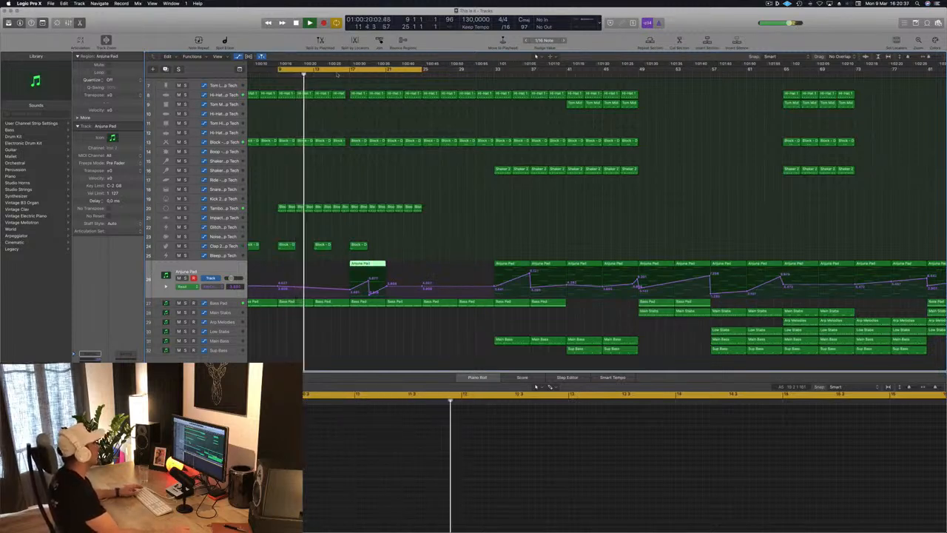
pyautogui.moveTo(273, 65); pyautogui.dragTo(352, 71)
pyautogui.press('space')
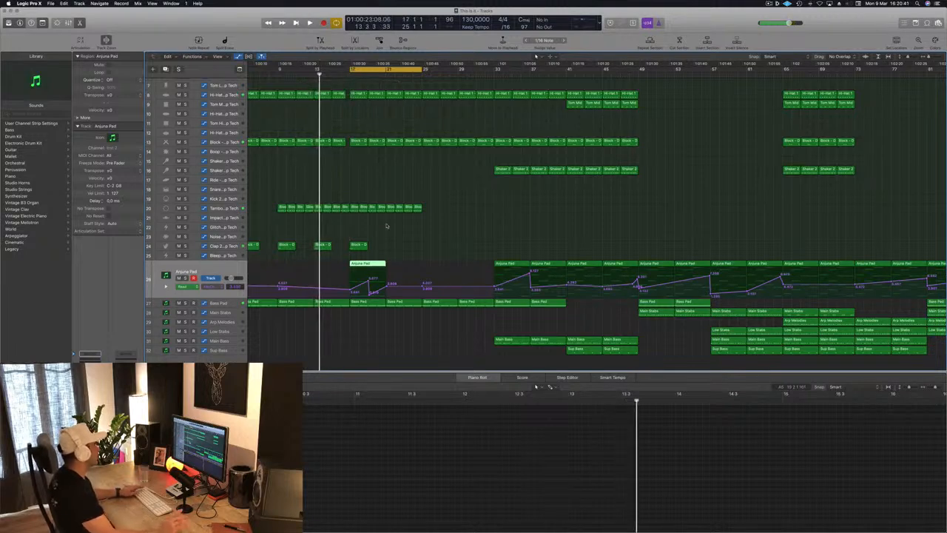
pyautogui.press('space')
# Step: Fine-tune the Anjuna Pad automation points at the bar 19 peak and drop, and replay from bar 17
pyautogui.hscroll(5, 418, 232)
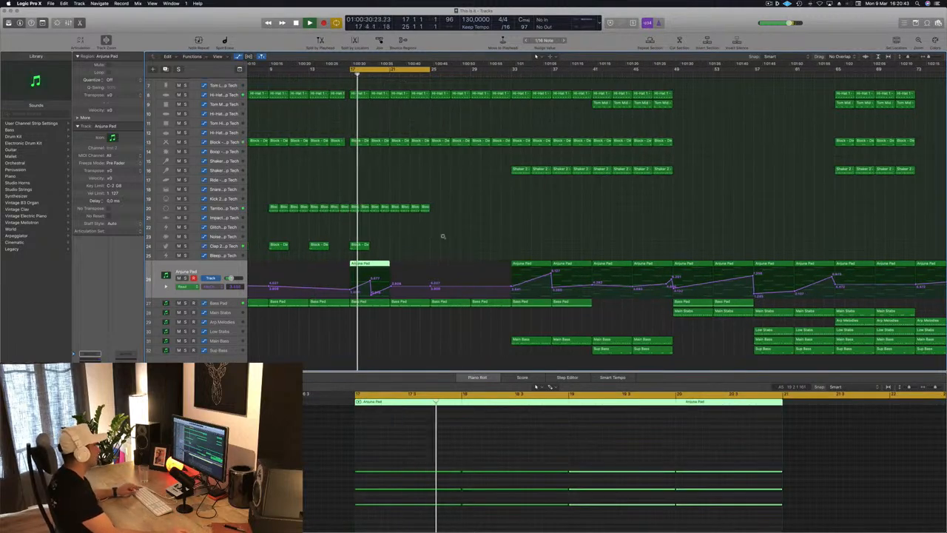
pyautogui.hscroll(-5, 461, 230)
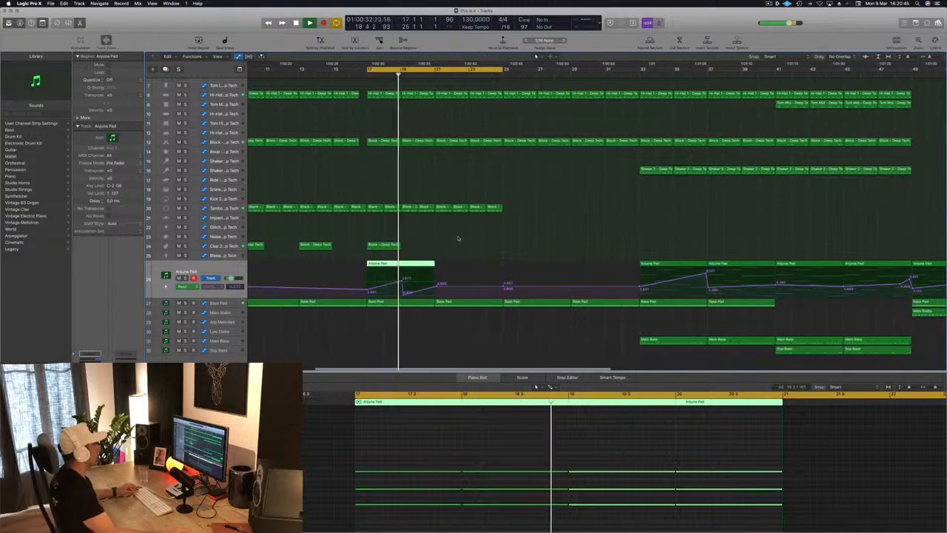
pyautogui.hscroll(-1, 462, 216)
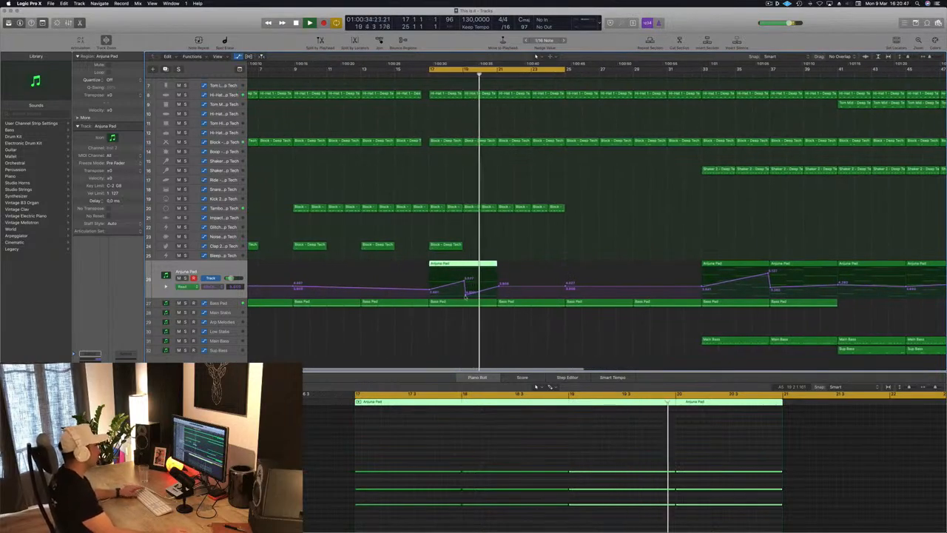
pyautogui.click(466, 294)
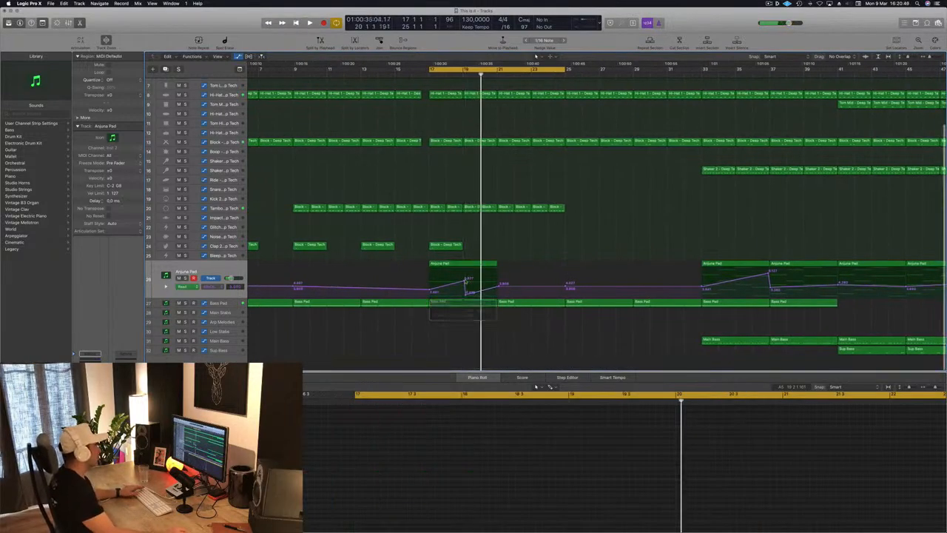
pyautogui.click(463, 282)
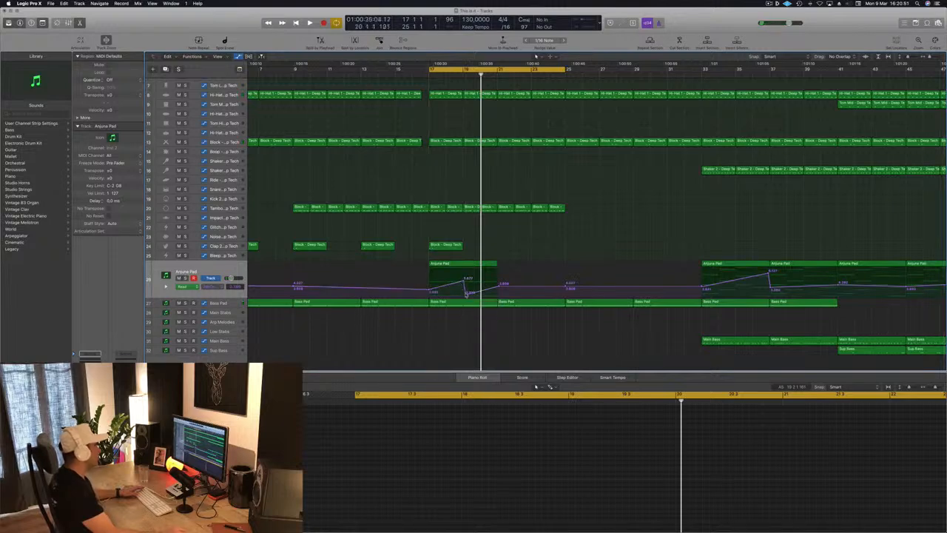
pyautogui.moveTo(467, 290); pyautogui.dragTo(468, 293)
pyautogui.press('space')
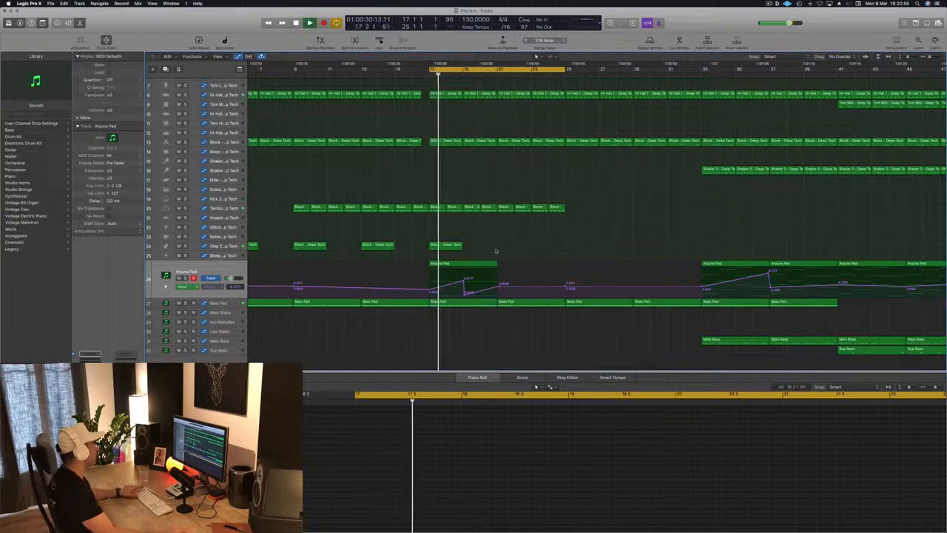
pyautogui.scroll(1, 513, 238)
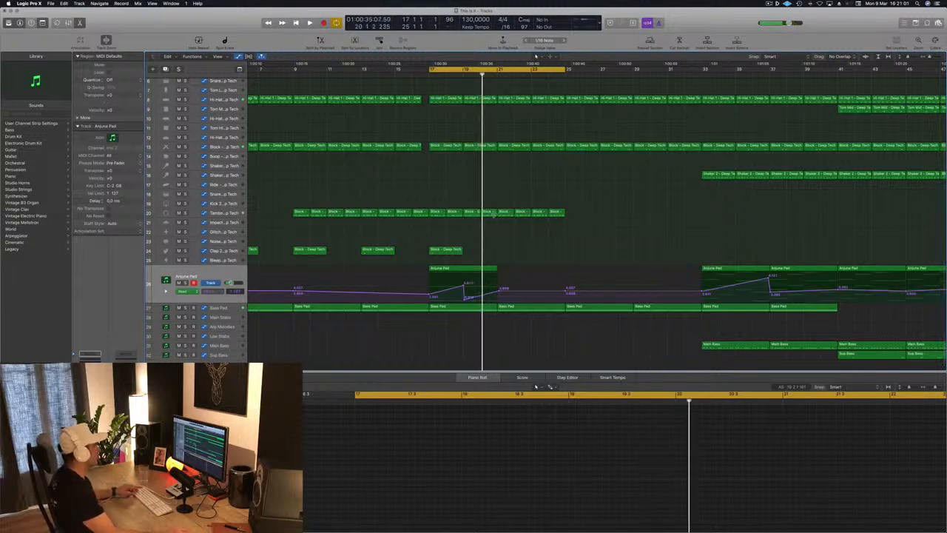
# Step: Copy a one-bar tambourine region onto the Glitch track at bar 19, keep only its first note and play it back
pyautogui.moveTo(491, 214); pyautogui.dragTo(477, 240)
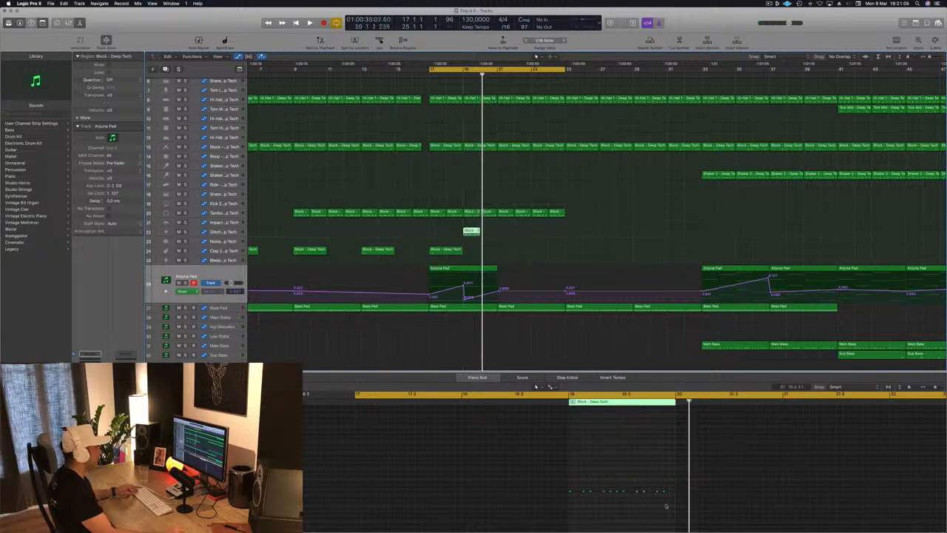
pyautogui.moveTo(591, 488); pyautogui.dragTo(676, 511)
pyautogui.press('Delete')
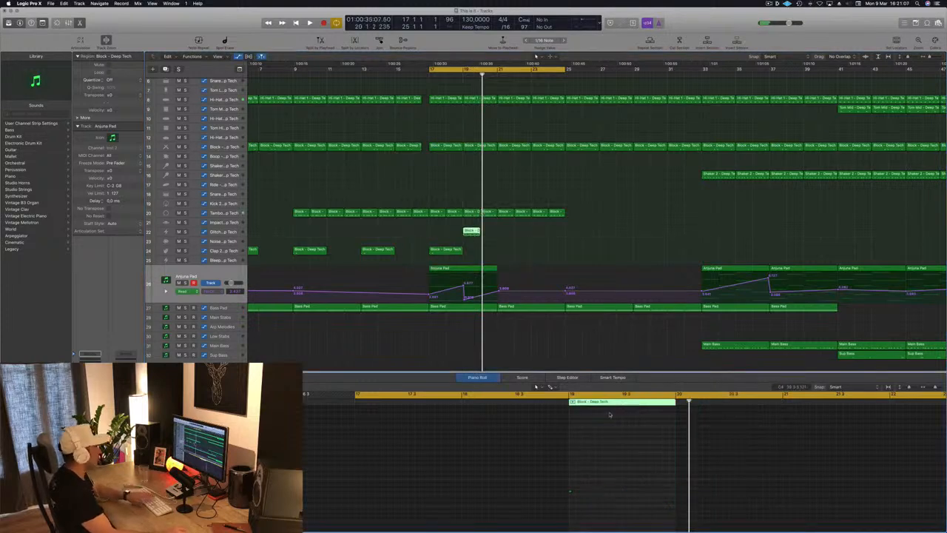
pyautogui.moveTo(613, 463); pyautogui.dragTo(538, 512)
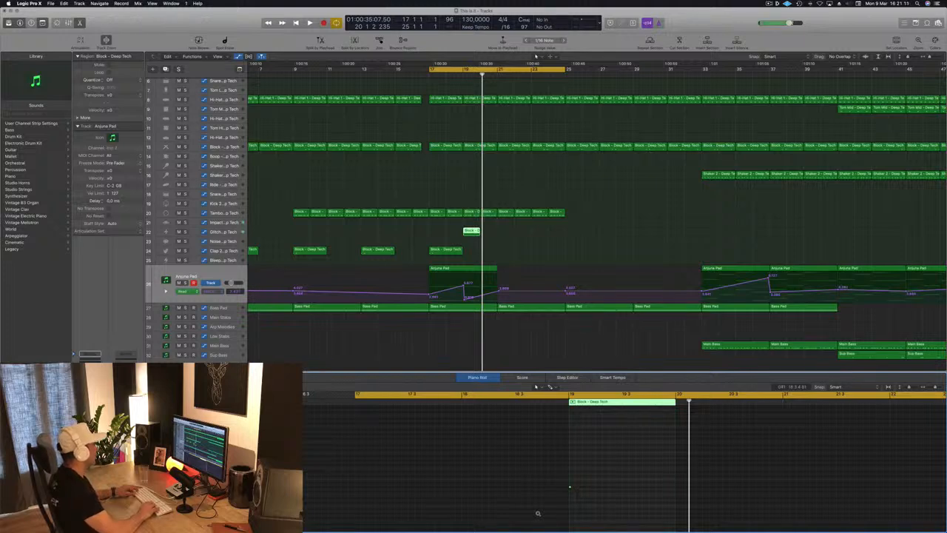
pyautogui.press('space')
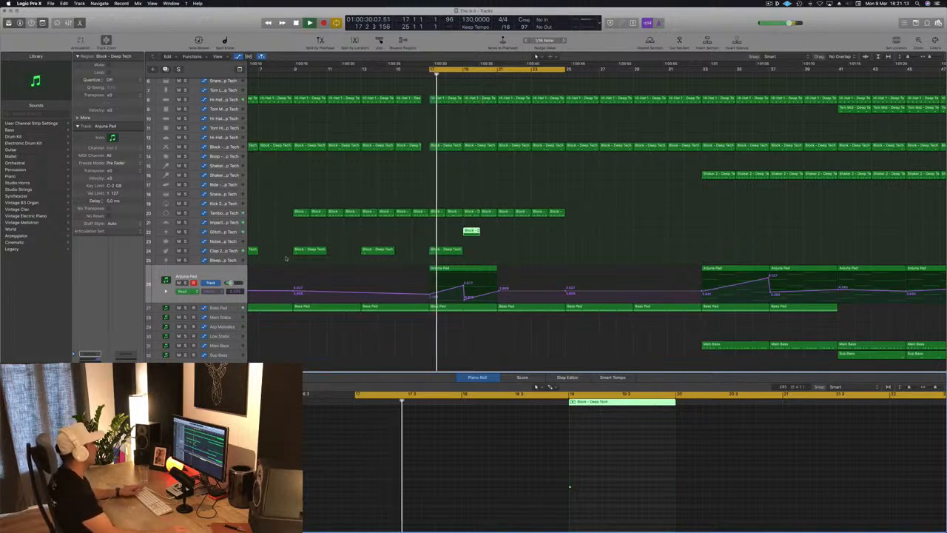
# Step: Copy the single Glitch note in the bar 19 region about three sixteenths later and replay from bar 17
pyautogui.scroll(5, 569, 461)
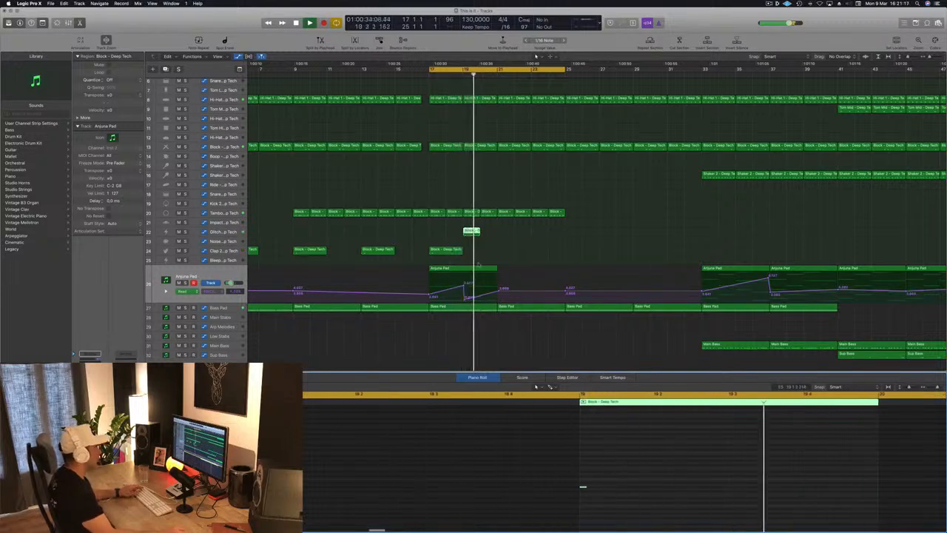
pyautogui.moveTo(607, 479); pyautogui.dragTo(574, 497)
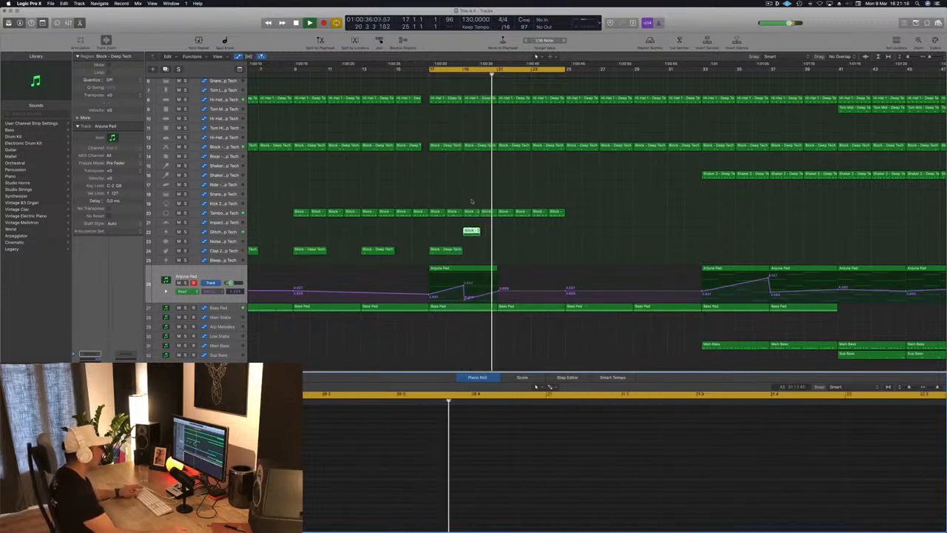
pyautogui.hscroll(3, 873, 453)
pyautogui.press('space')
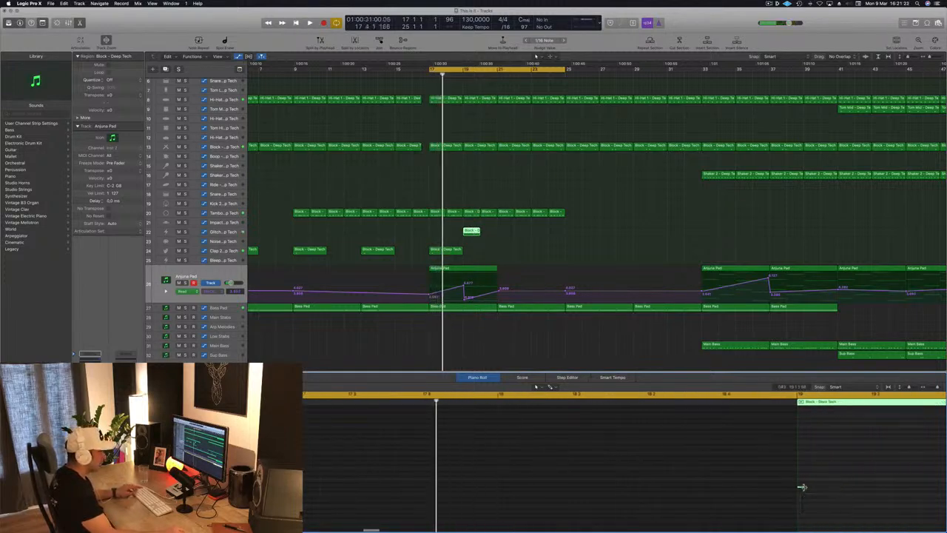
pyautogui.moveTo(801, 490); pyautogui.dragTo(857, 487)
pyautogui.press('space')
# Step: Audition the Cowbell High - Silverlake and Noise - Big Room sounds on the Glitch track during playback
pyautogui.click(256, 228)
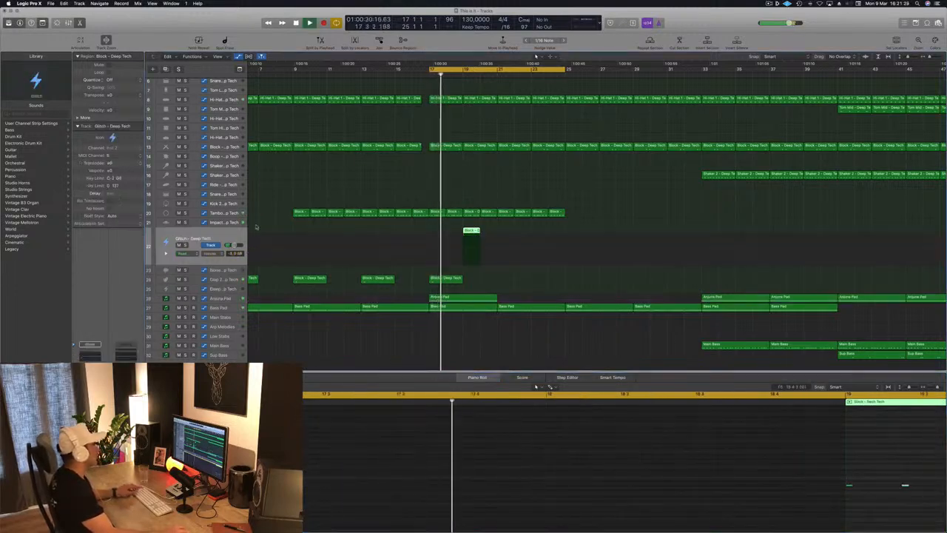
pyautogui.scroll(-5, 23, 346)
pyautogui.click(29, 369)
pyautogui.press('space')
pyautogui.press('space')
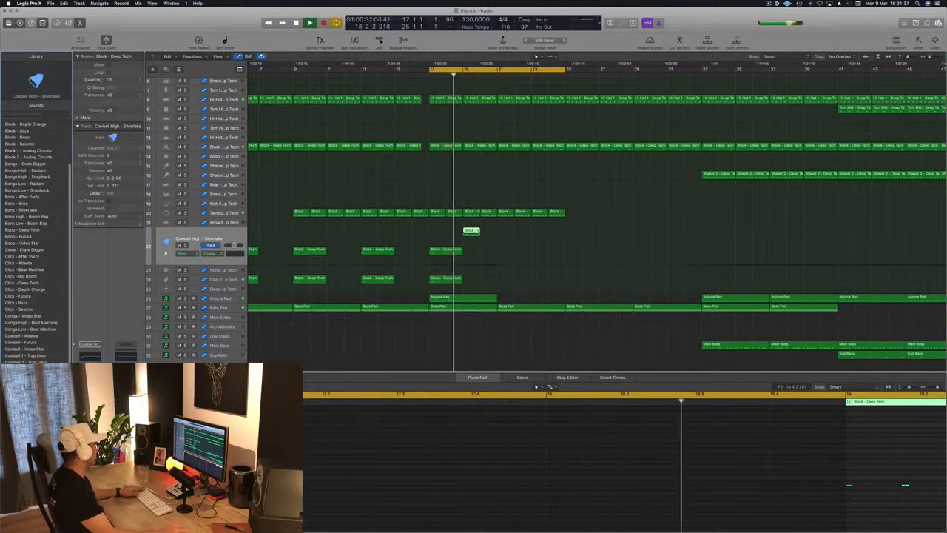
pyautogui.scroll(-1, 23, 357)
pyautogui.scroll(-5, 24, 362)
pyautogui.click(24, 364)
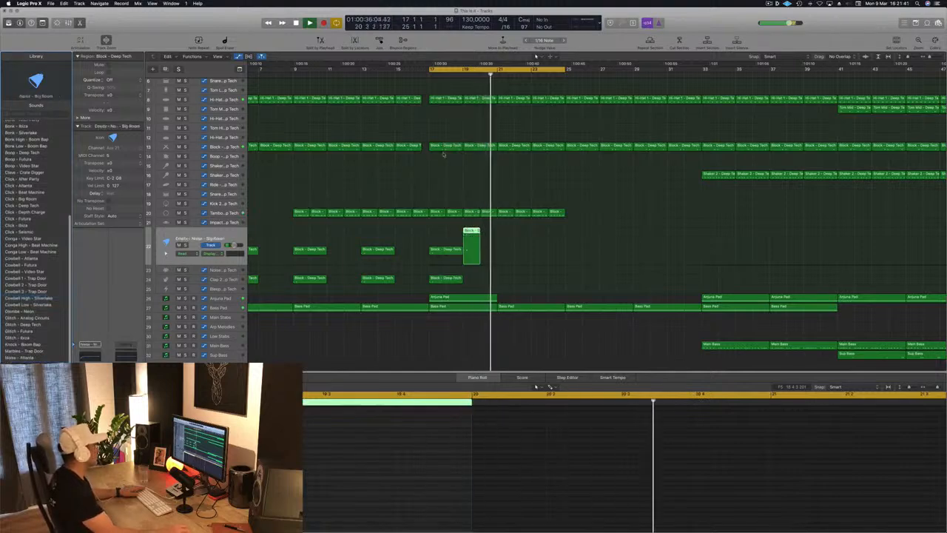
pyautogui.press('space')
pyautogui.press('space')
pyautogui.click(462, 74)
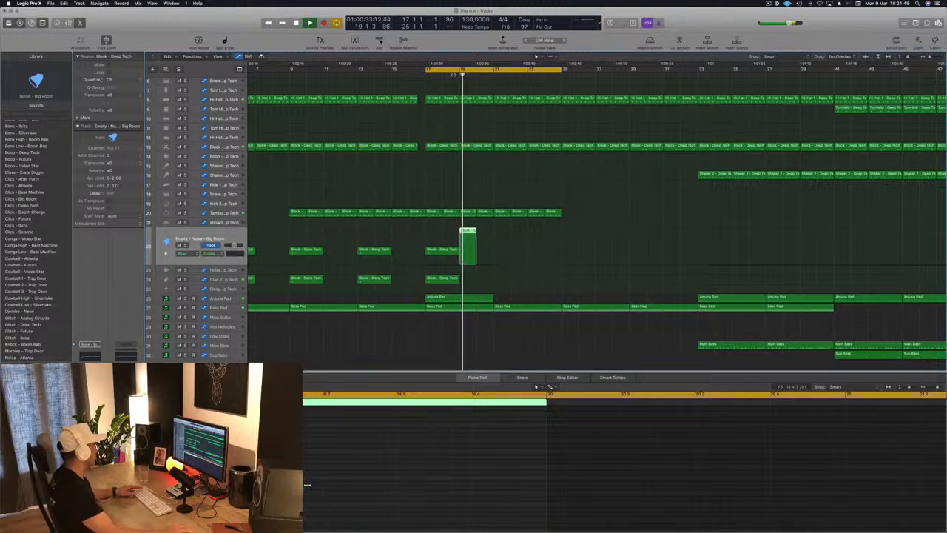
pyautogui.scroll(-1, 455, 235)
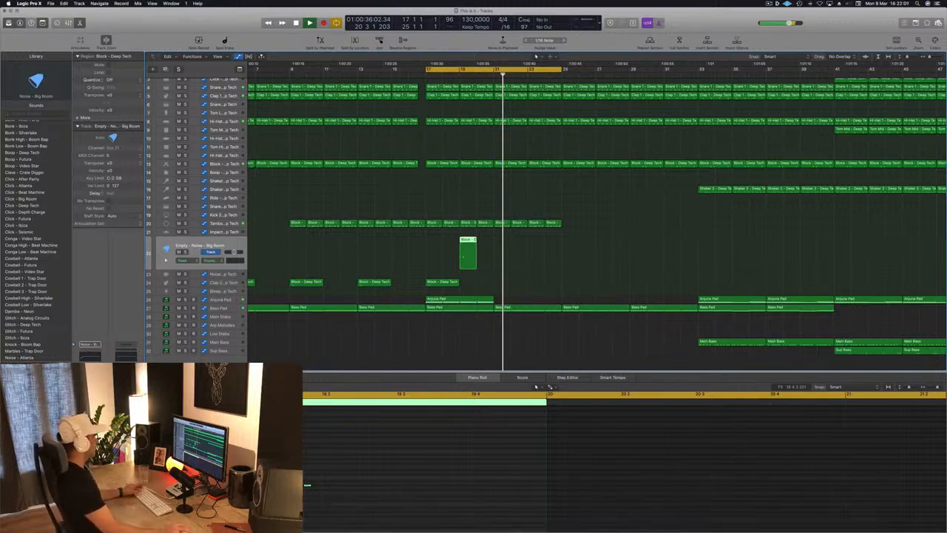
# Step: Force quit Logic Pro X and reopen This is it.logicx from its auto-saved version
pyautogui.rightClick(453, 519)
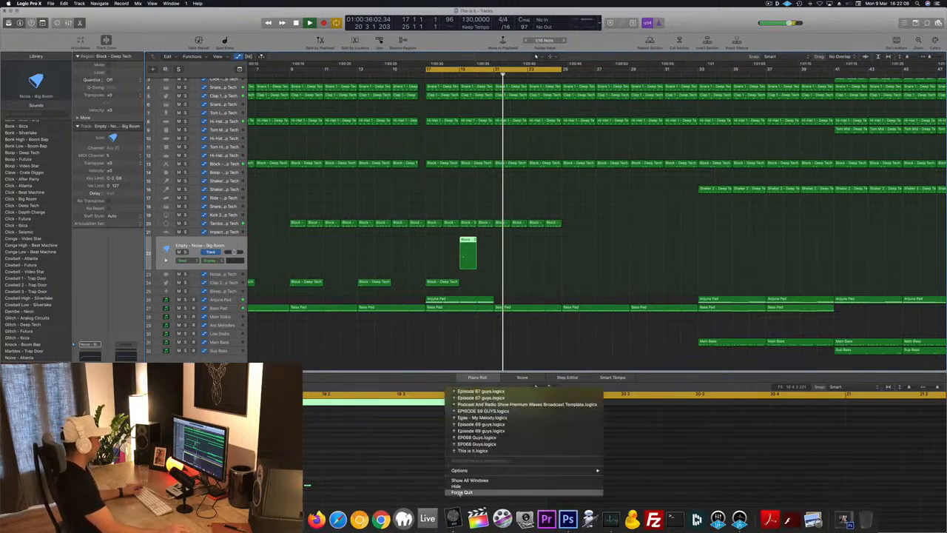
pyautogui.click(460, 491)
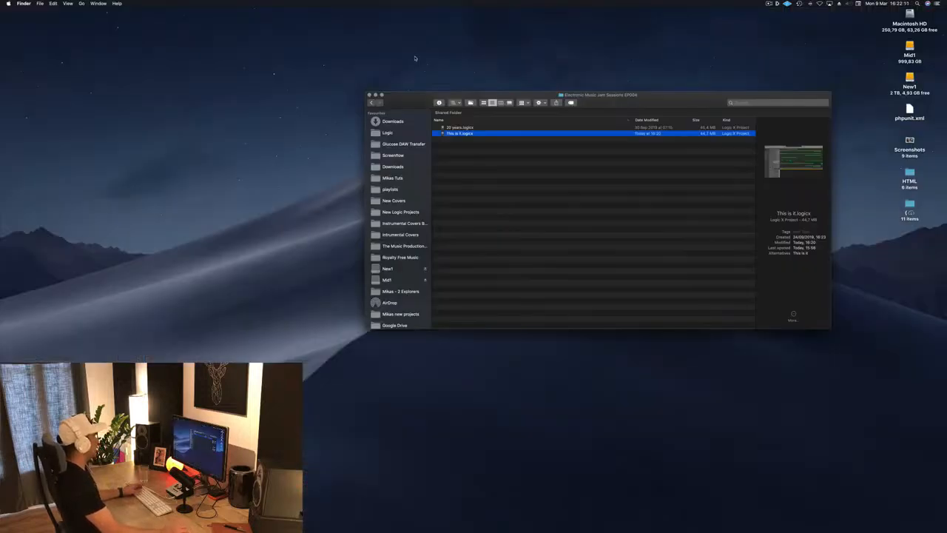
pyautogui.click(500, 145)
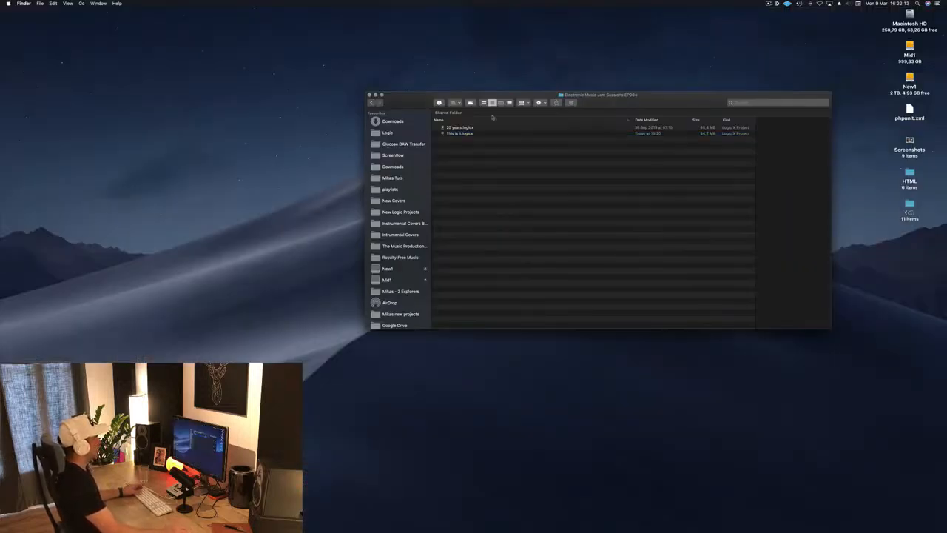
pyautogui.click(460, 133)
pyautogui.click(465, 47)
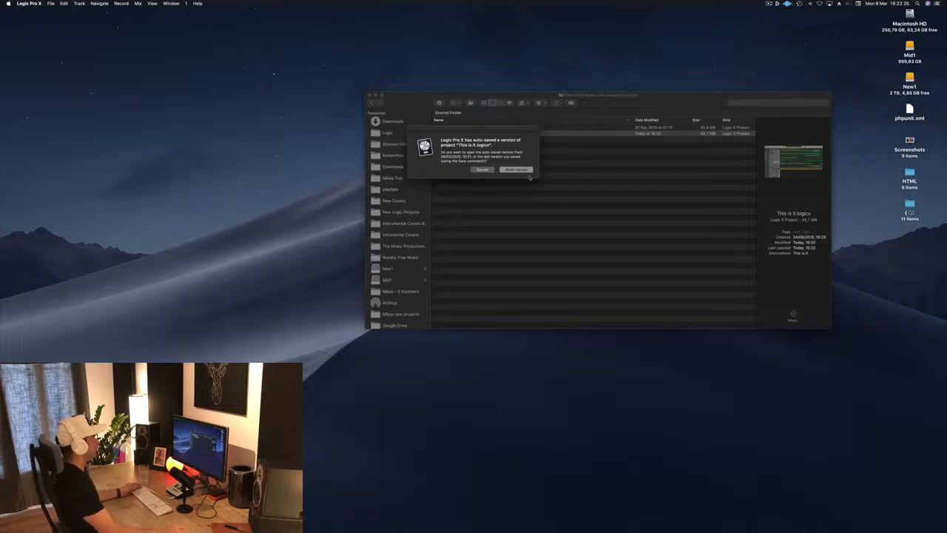
pyautogui.click(517, 171)
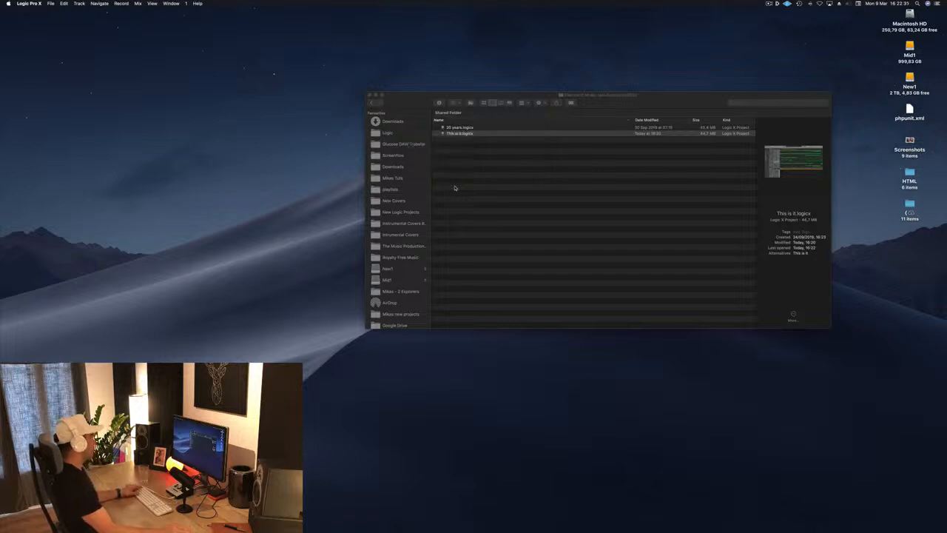
# Step: Add a second Glitch note about three sixteenths after the first in the bar 19 region and play it back
pyautogui.press('space')
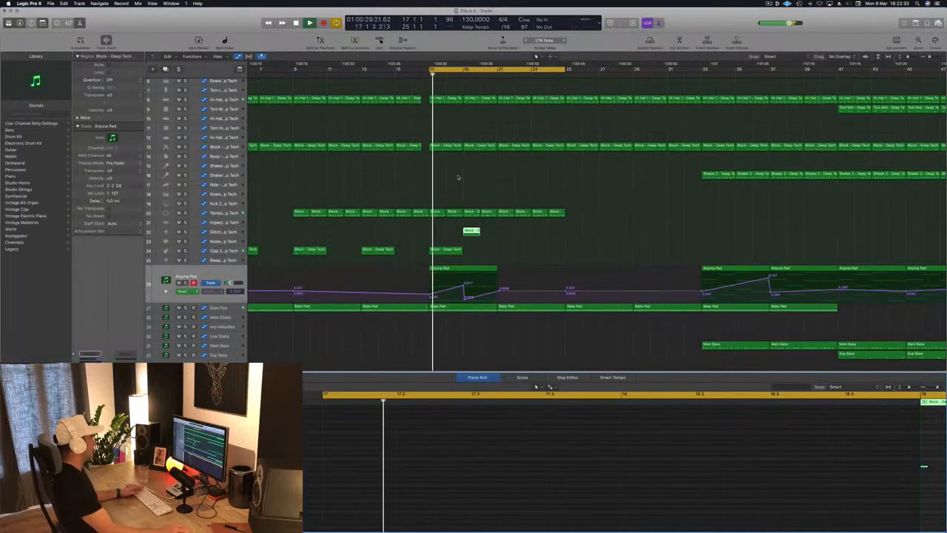
pyautogui.click(225, 232)
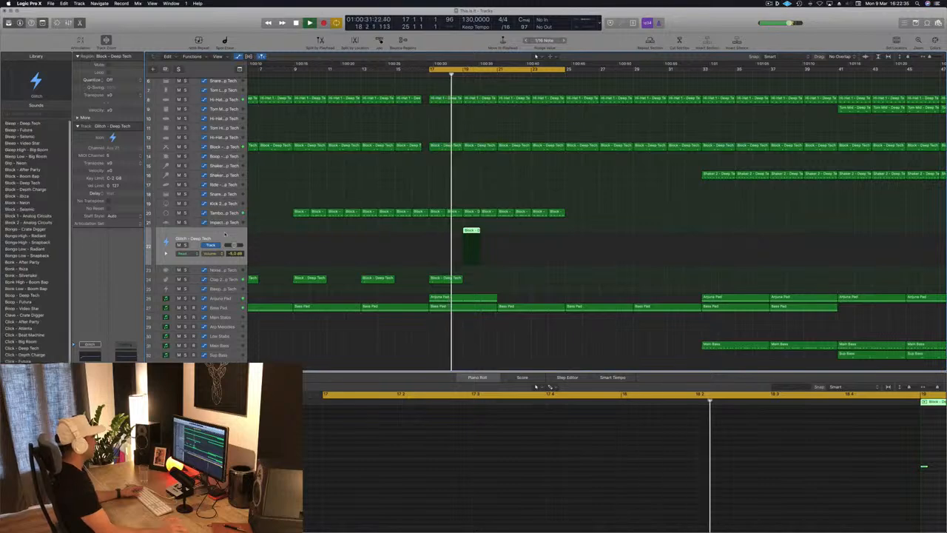
pyautogui.press('space')
pyautogui.press('space')
pyautogui.press('space')
pyautogui.hscroll(5, 724, 448)
pyautogui.click(713, 474)
pyautogui.moveTo(707, 467); pyautogui.dragTo(761, 466)
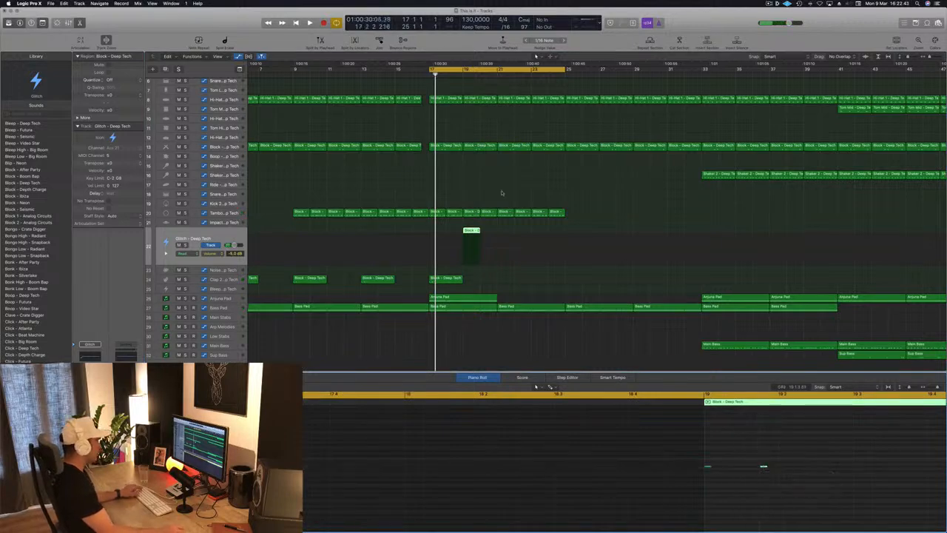
pyautogui.press('space')
# Step: Move the cycle start to bar 19 and load the Thump - Analog Circuits sound on the Glitch track
pyautogui.click(431, 71)
pyautogui.click(431, 70)
pyautogui.moveTo(430, 70); pyautogui.dragTo(464, 70)
pyautogui.press('space')
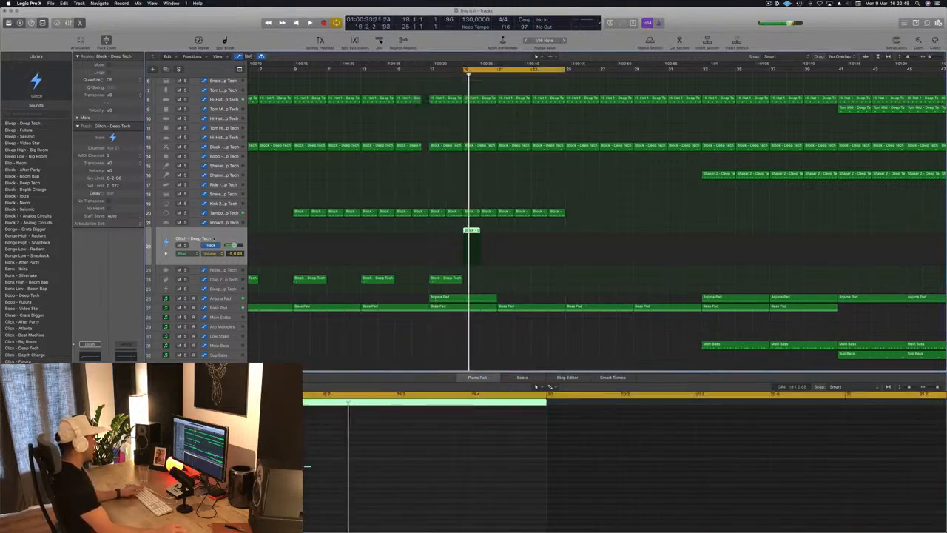
pyautogui.scroll(-12, 60, 278)
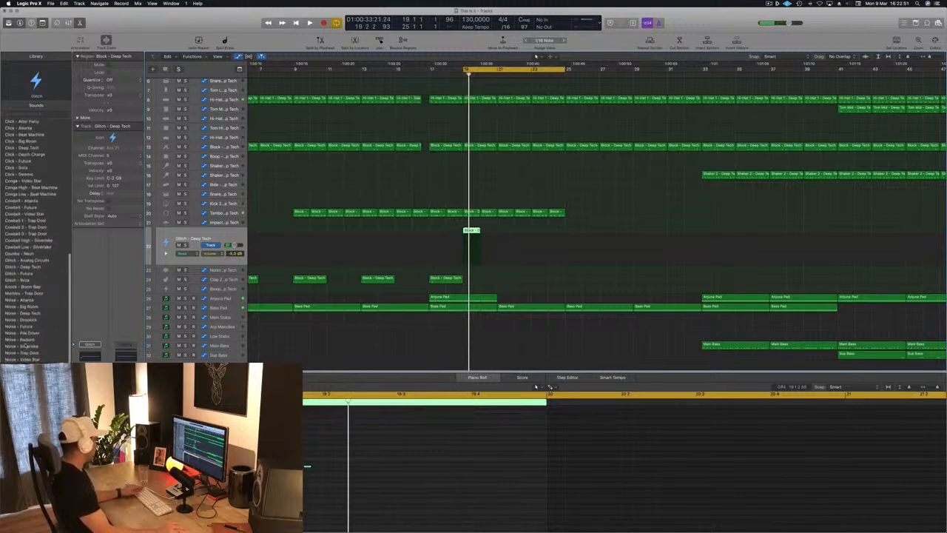
pyautogui.click(30, 451)
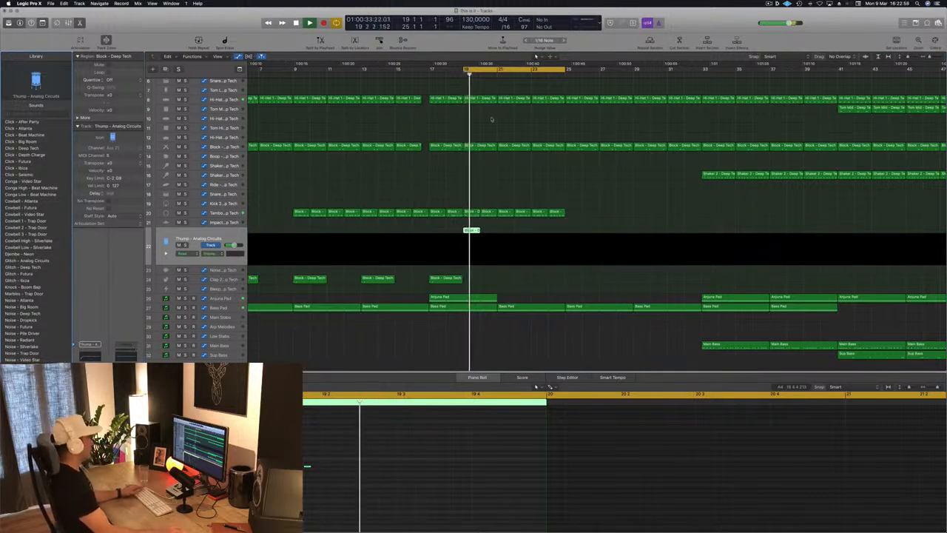
# Step: Return the cycle start to bar 17 and listen to the Thump hits in context
pyautogui.moveTo(463, 69); pyautogui.dragTo(433, 68)
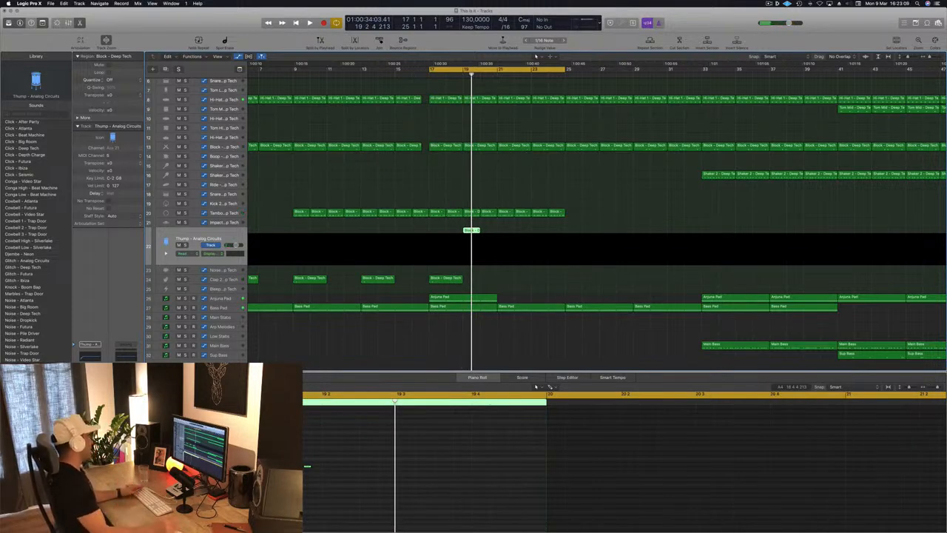
pyautogui.press('space')
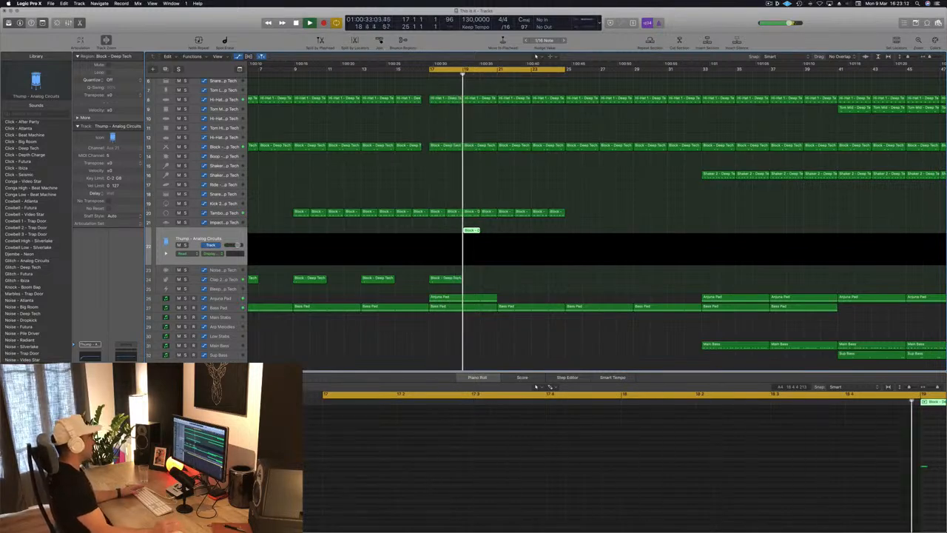
pyautogui.press('space')
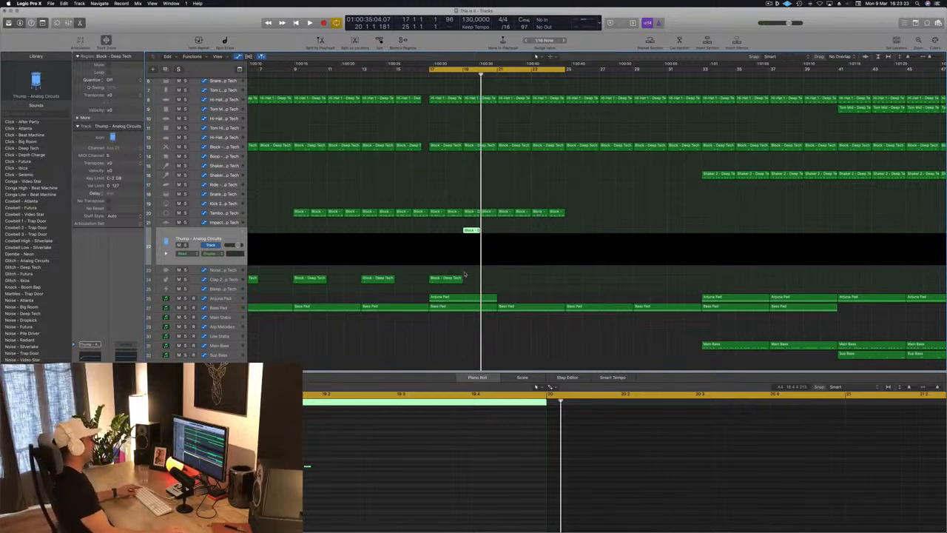
# Step: Copy the Anjuna Pad, clap and Thump regions from bars 17 to 21 into bars 21 to 25 and play them
pyautogui.click(515, 288)
pyautogui.moveTo(426, 302); pyautogui.dragTo(537, 237)
pyautogui.click(421, 233)
pyautogui.press('space')
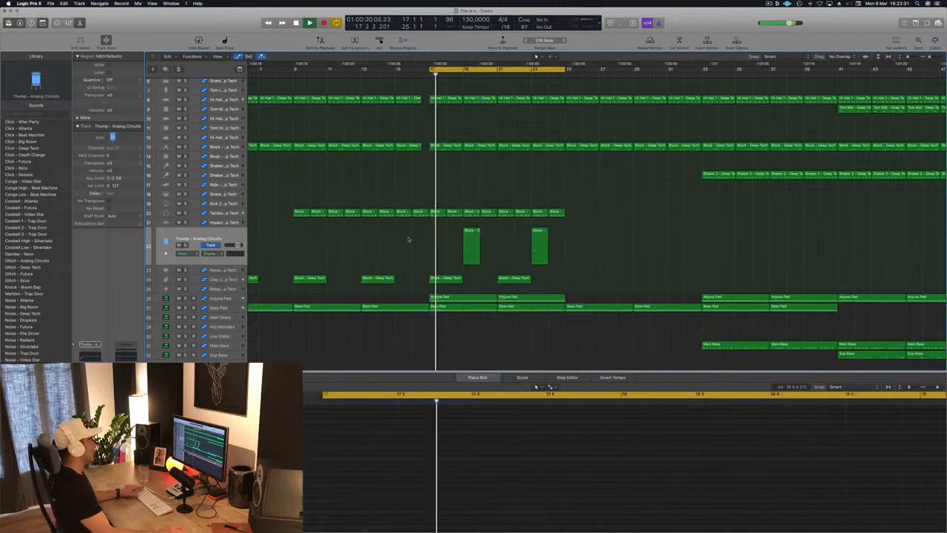
# Step: Copy the tambourine, Thump, clap and Anjuna Pad regions of bars 17 to 25 into bars 25 to 33 and restart playback
pyautogui.scroll(-5, 399, 245)
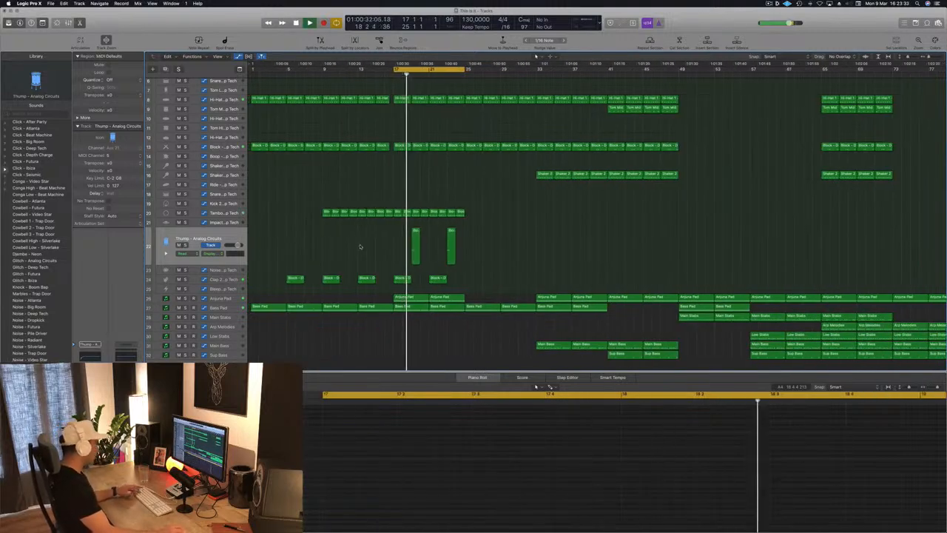
pyautogui.scroll(-2, 360, 248)
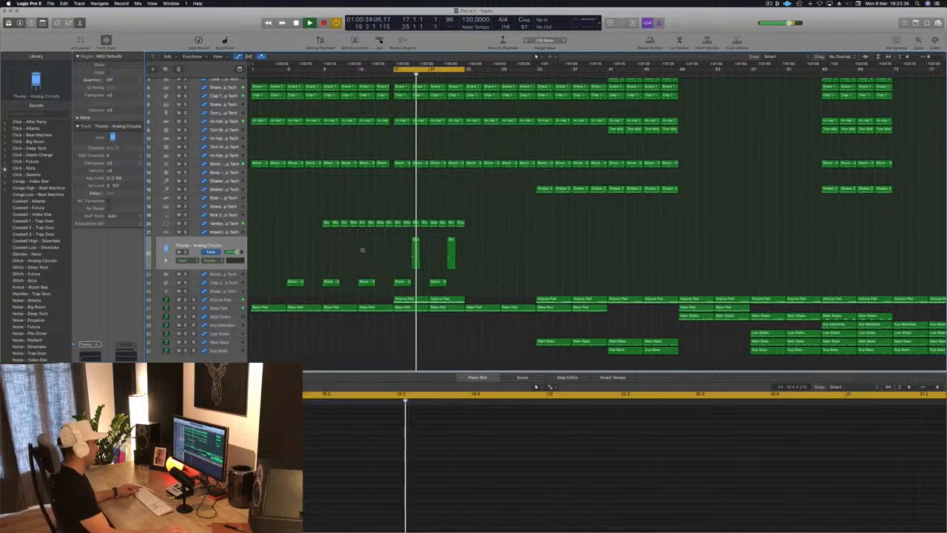
pyautogui.scroll(-3, 361, 249)
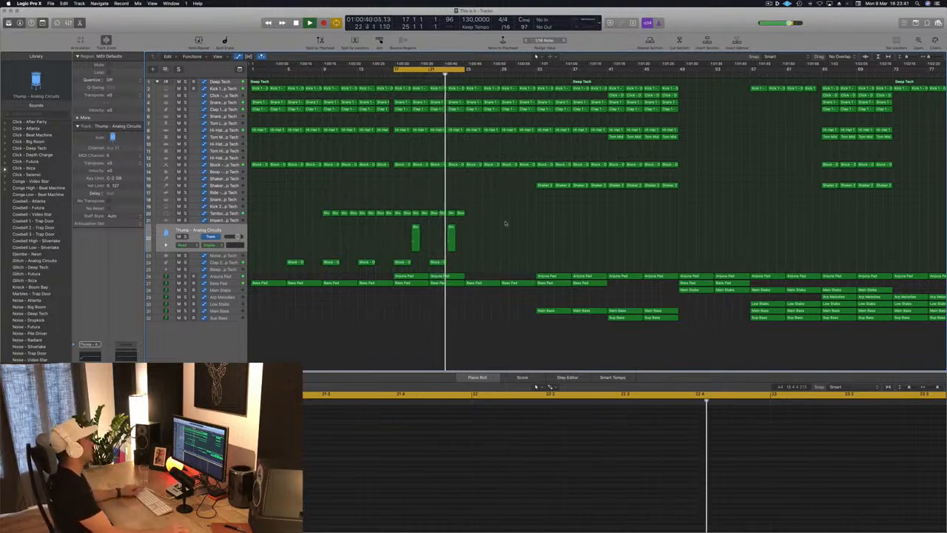
pyautogui.press('space')
pyautogui.moveTo(484, 207); pyautogui.dragTo(397, 274)
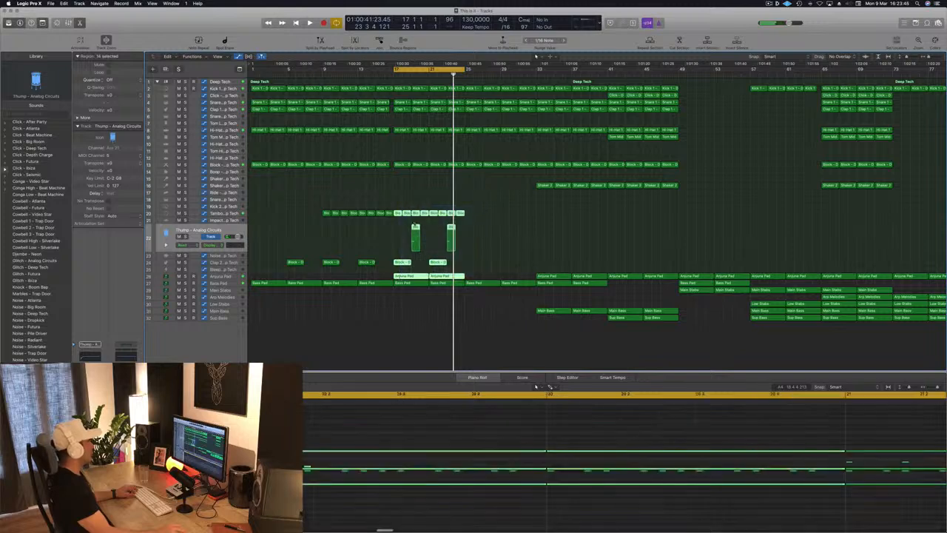
pyautogui.moveTo(397, 213); pyautogui.dragTo(468, 213)
pyautogui.press('space')
pyautogui.click(481, 207)
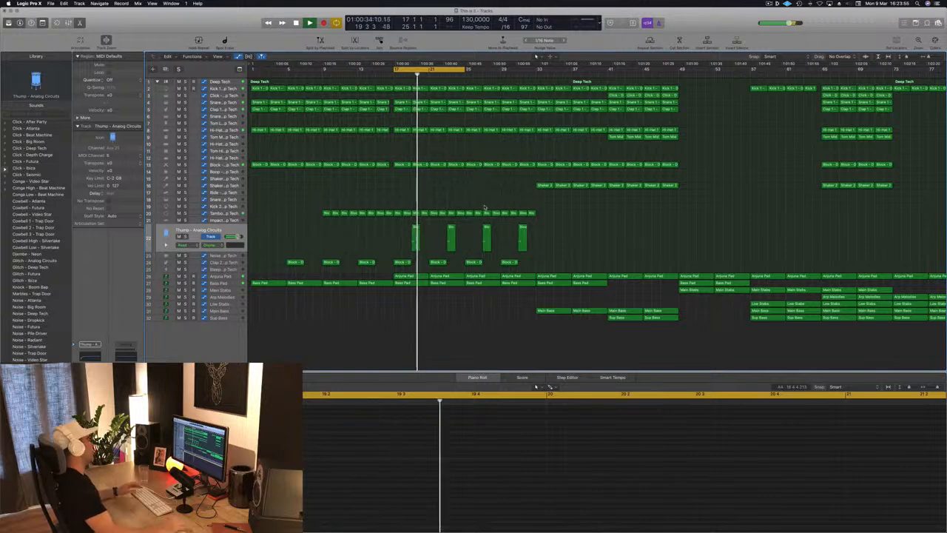
# Step: Duplicate the Anjuna Pad track, place the copy above the original and load the 000-Mega Saw Riser With noise preset on it
pyautogui.press('super+Left')
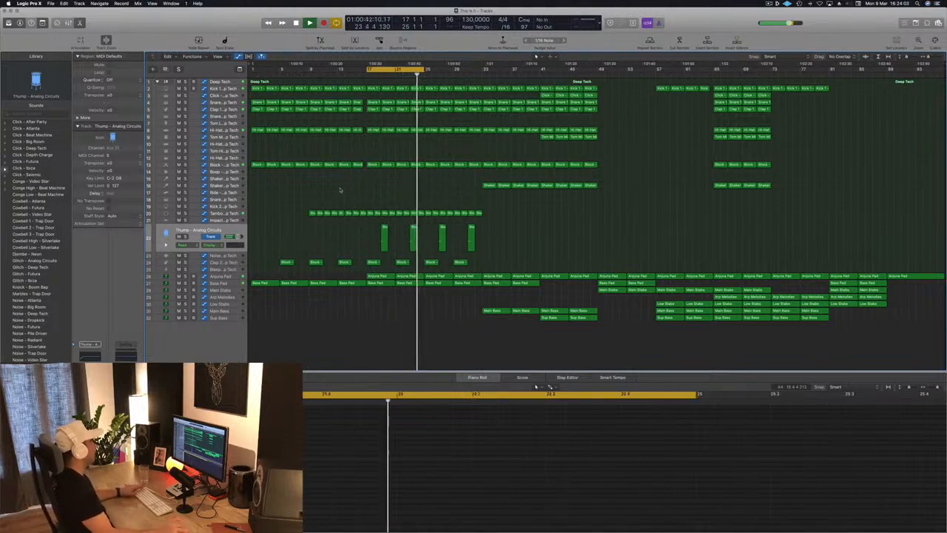
pyautogui.click(226, 320)
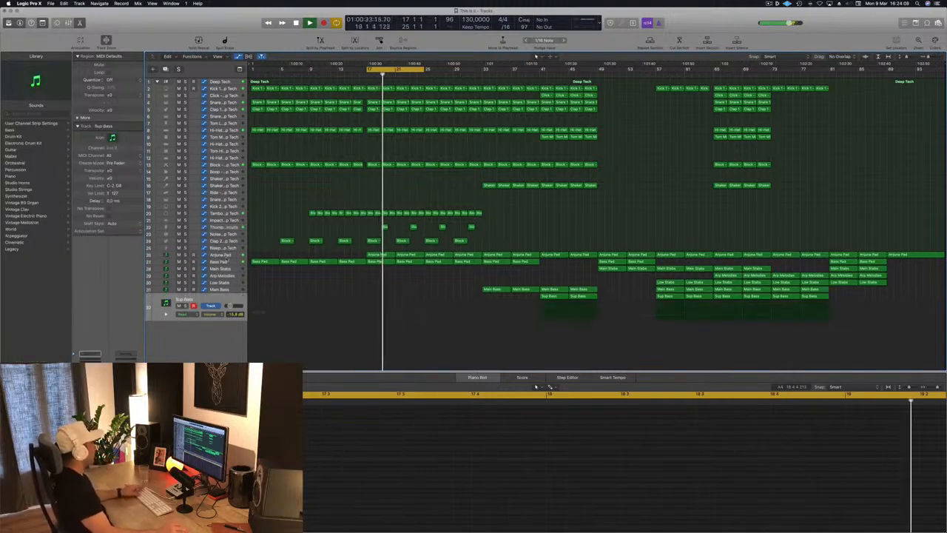
pyautogui.click(231, 255)
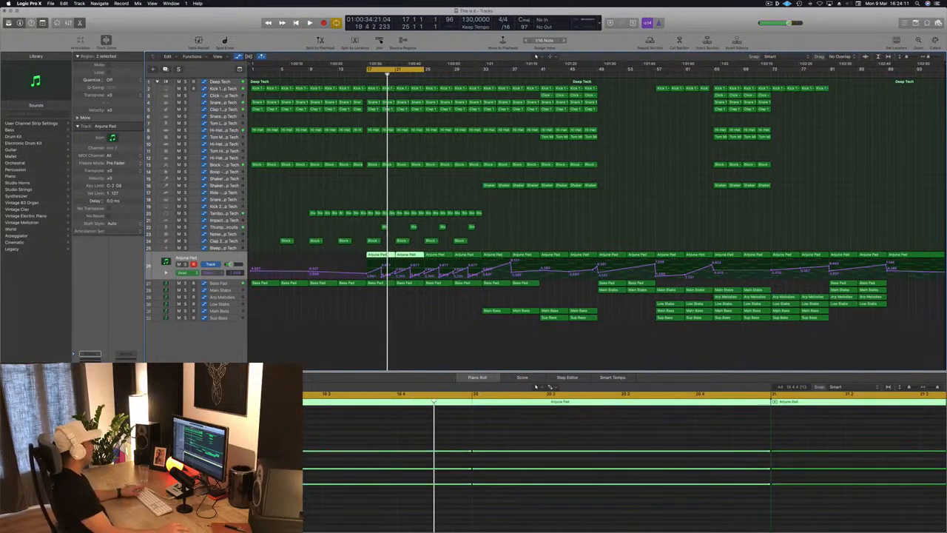
pyautogui.press('super+d')
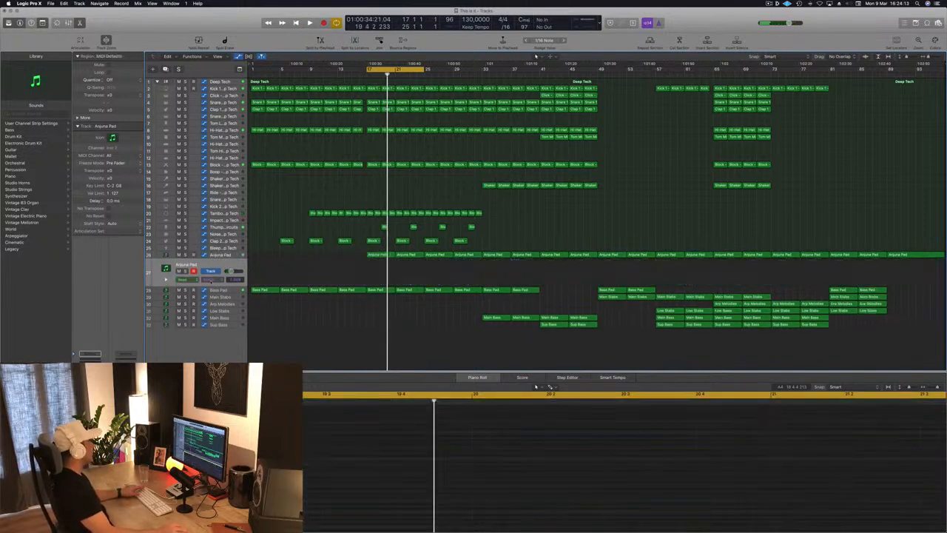
pyautogui.moveTo(223, 266)
pyautogui.mouseDown()
pyautogui.moveTo(226, 252)
pyautogui.moveTo(222, 264)
pyautogui.mouseUp()
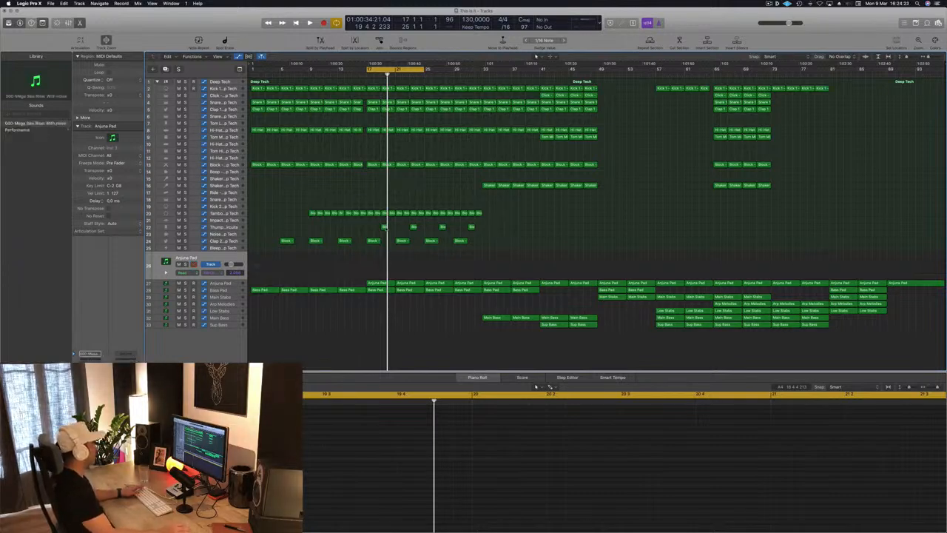
# Step: Open Musical Typing for the riser track and copy the Anjuna Pad region from bar 17 onto it
pyautogui.press('space')
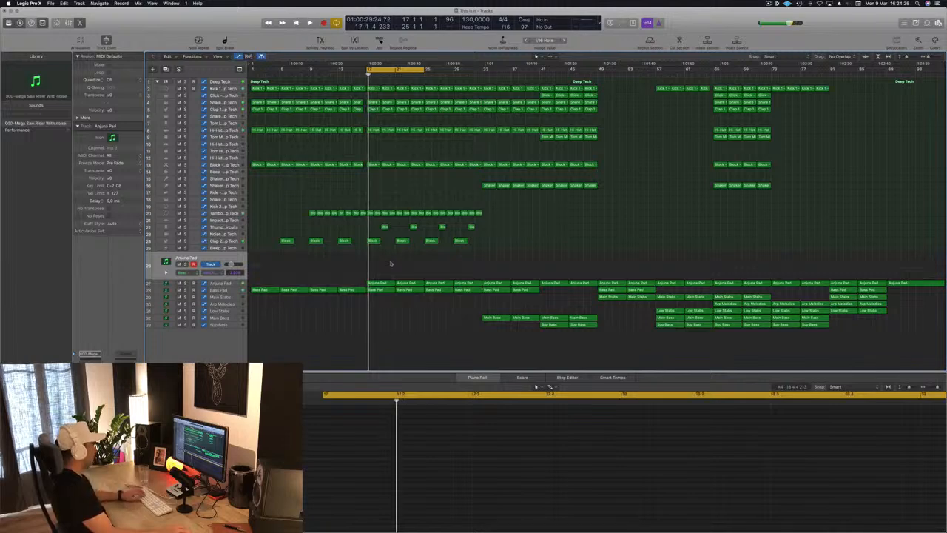
pyautogui.press('super+k')
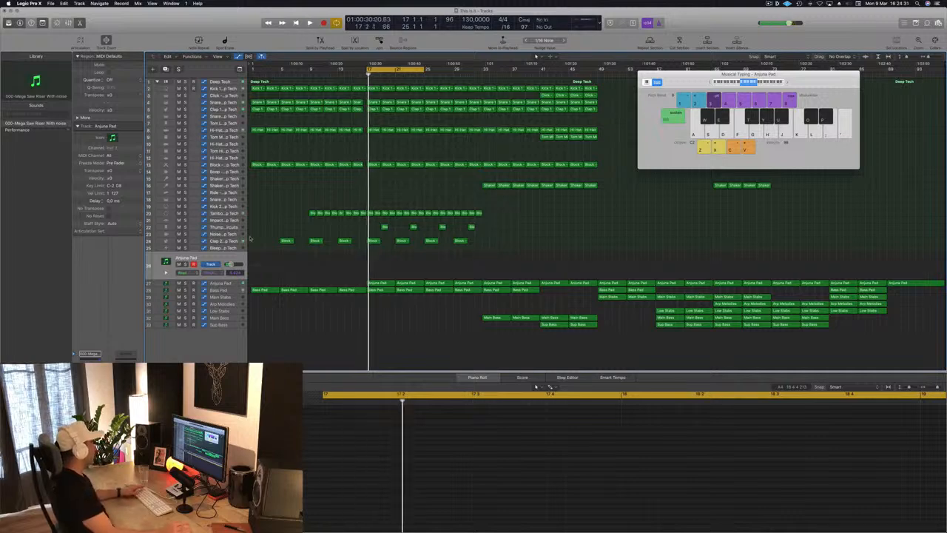
pyautogui.moveTo(383, 285); pyautogui.dragTo(384, 269)
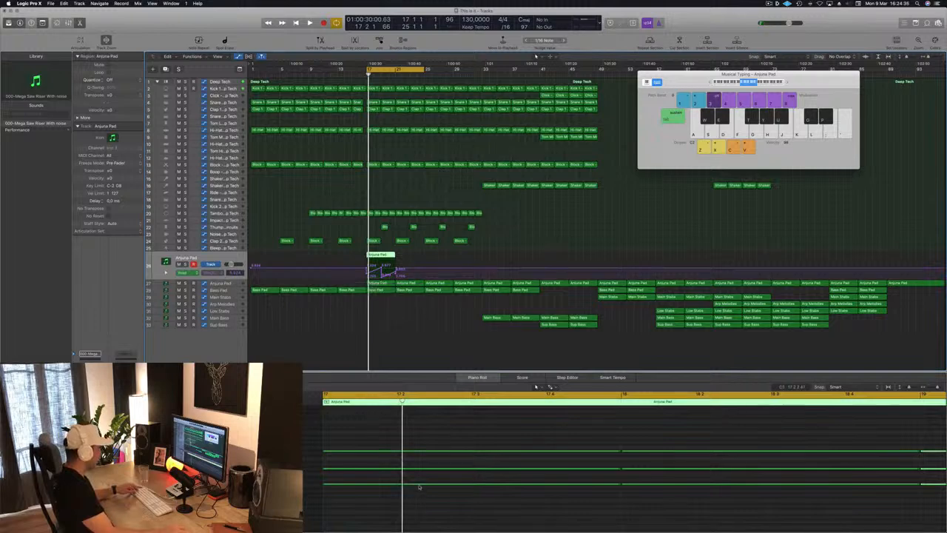
# Step: Delete all chords except the first in the copied region and lengthen the remaining notes to bar 21
pyautogui.press('super+Left')
pyautogui.press('super+Left')
pyautogui.press('super+Left')
pyautogui.press('super+Left')
pyautogui.press('super+Left')
pyautogui.press('super+Left')
pyautogui.moveTo(462, 421); pyautogui.dragTo(627, 521)
pyautogui.press('Delete')
pyautogui.moveTo(514, 421); pyautogui.dragTo(412, 506)
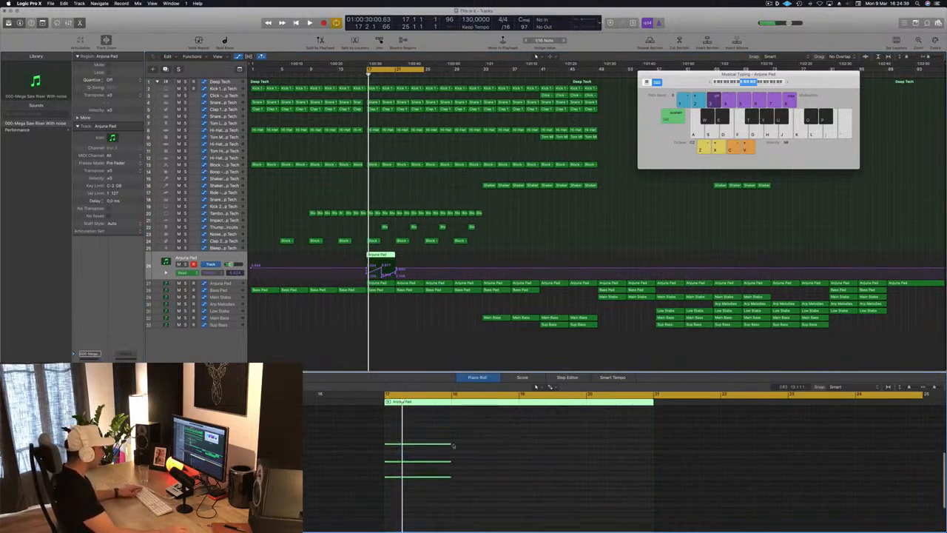
pyautogui.moveTo(448, 443); pyautogui.dragTo(642, 451)
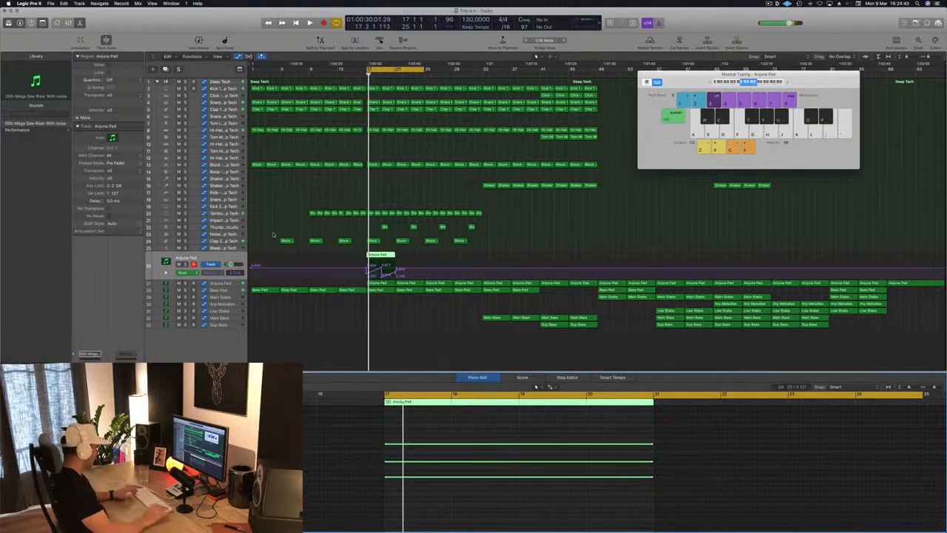
pyautogui.press('ctrl+super+z')
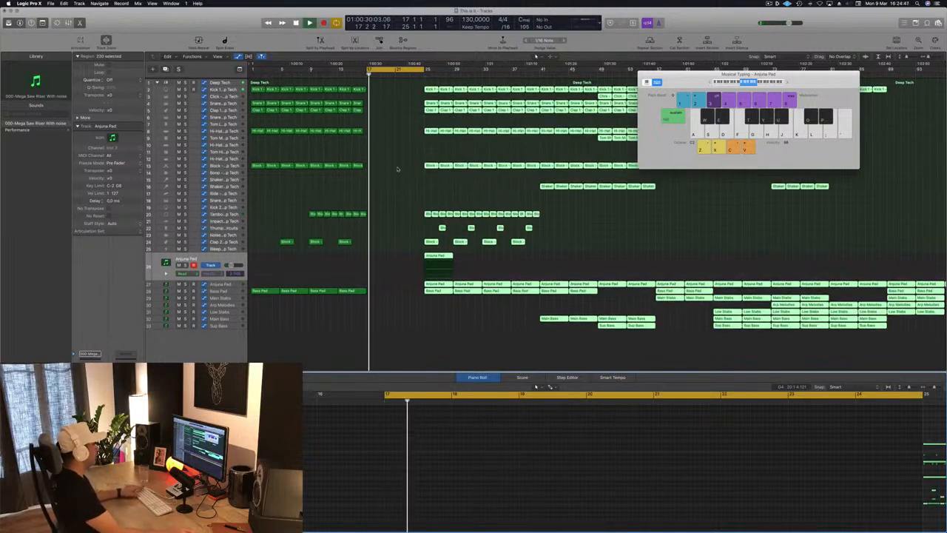
pyautogui.press('super+z')
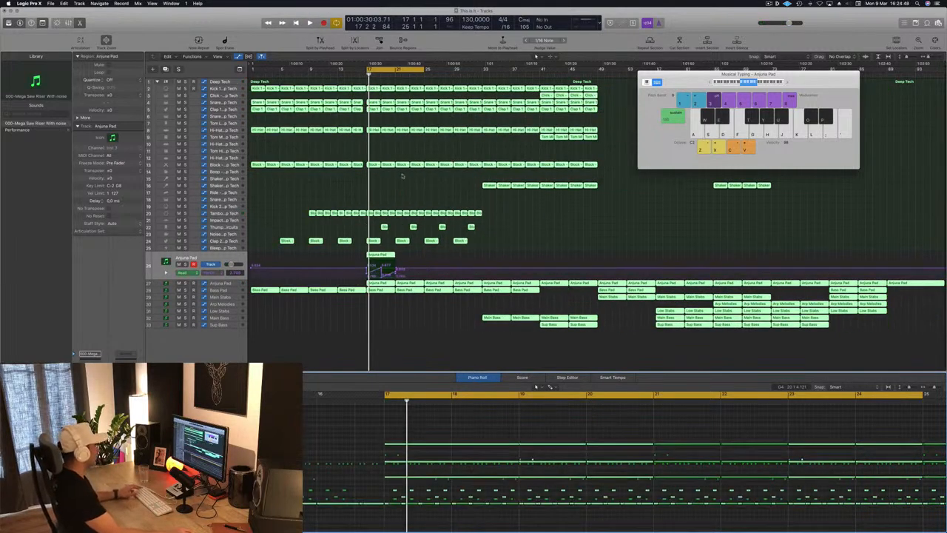
pyautogui.click(518, 245)
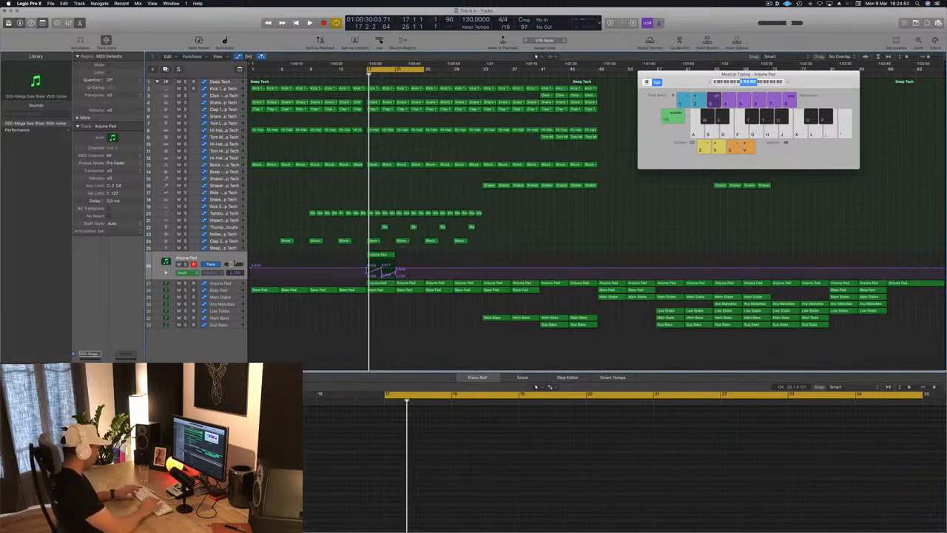
pyautogui.press('alt+super+z')
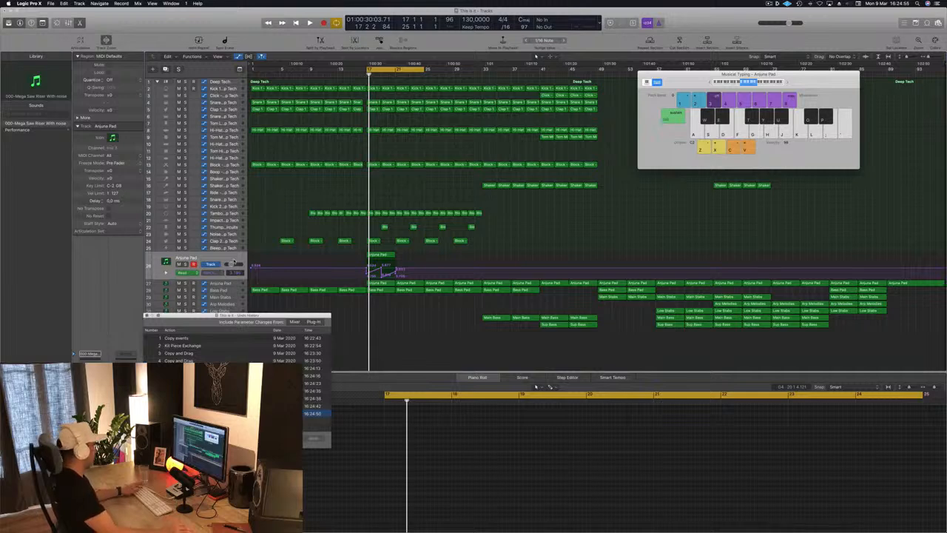
pyautogui.press('alt+super+z')
# Step: Delete the automation carried over to the riser track and play it briefly
pyautogui.press('ctrl+super+BackSpace')
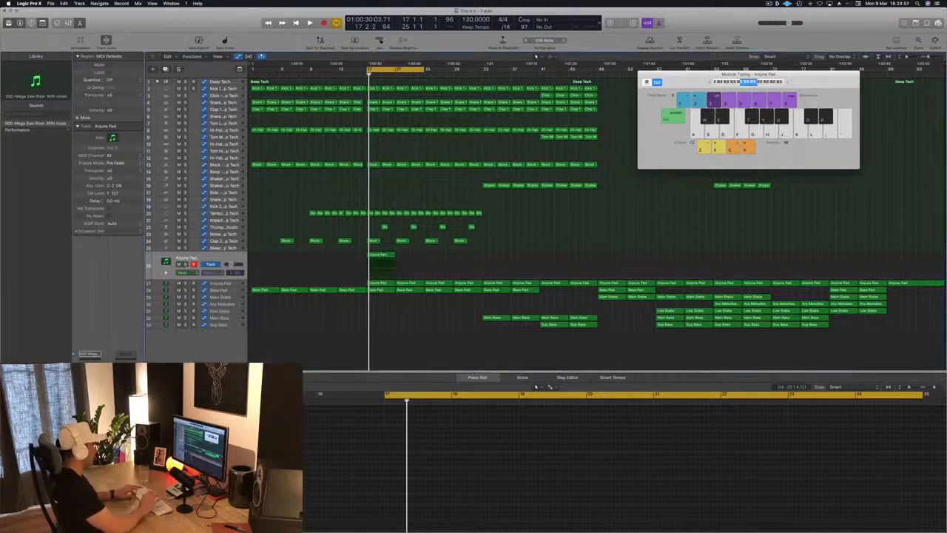
pyautogui.press('space')
pyautogui.press('space')
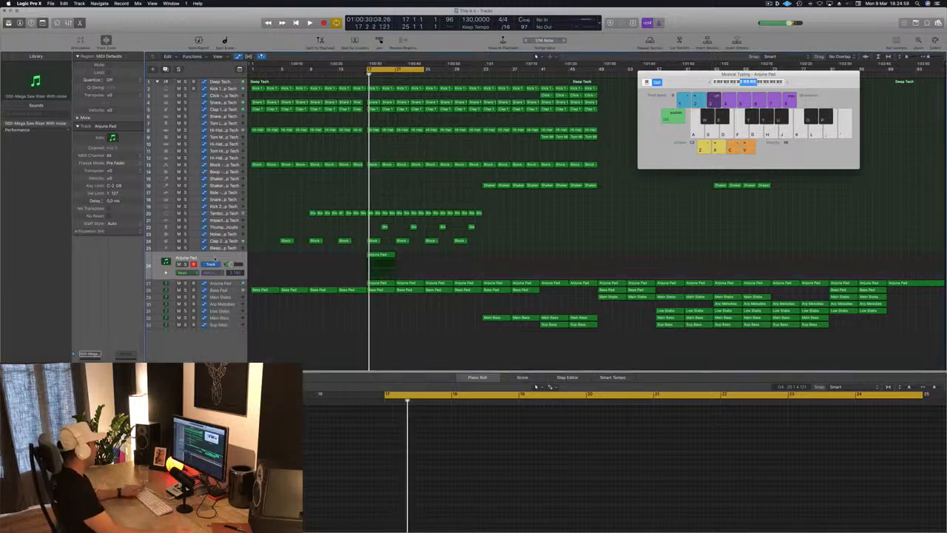
# Step: Open the riser track's Sylenth1 instrument, load the Rizer 7 Raw, Deep And Dense preset and audition it
pyautogui.click(105, 350)
pyautogui.click(91, 379)
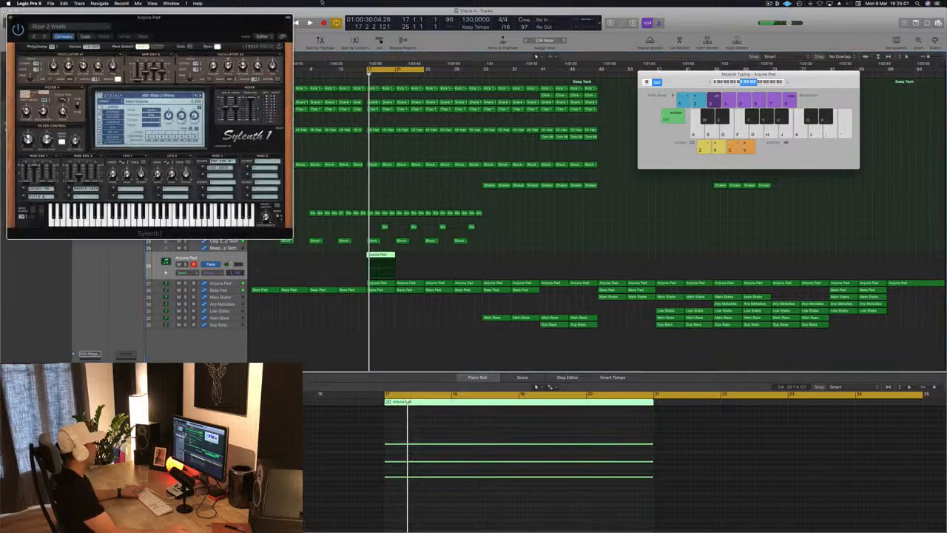
pyautogui.moveTo(220, 27); pyautogui.dragTo(597, 114)
pyautogui.click(570, 185)
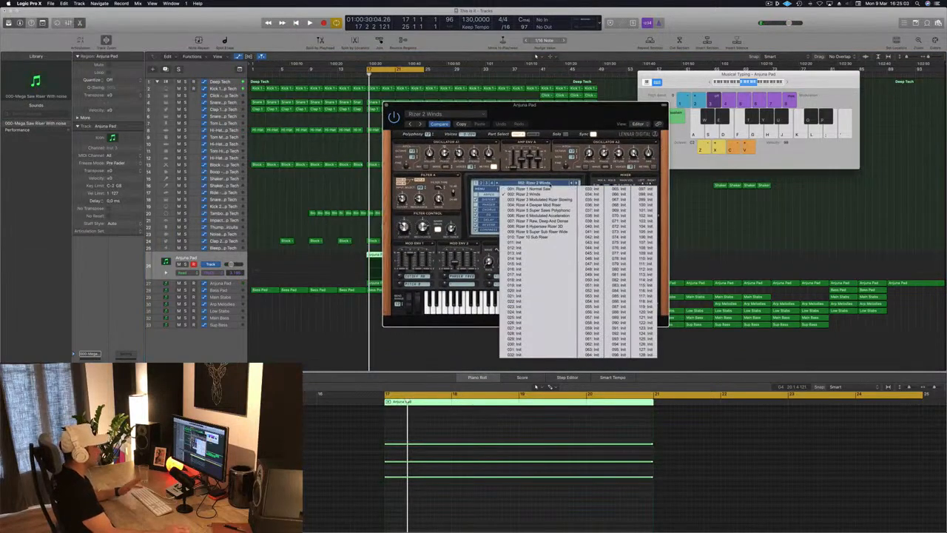
pyautogui.moveTo(573, 108); pyautogui.dragTo(694, 127)
pyautogui.click(691, 201)
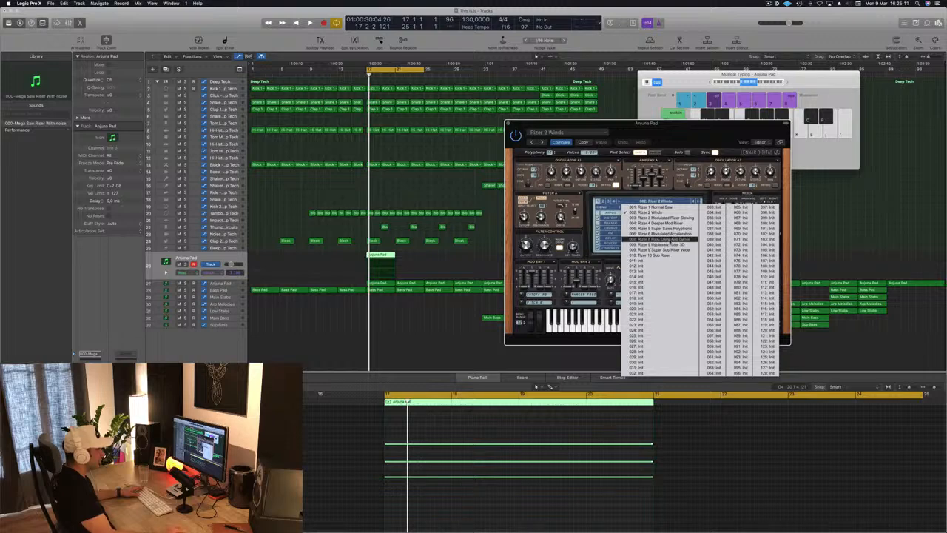
pyautogui.click(670, 239)
pyautogui.press('space')
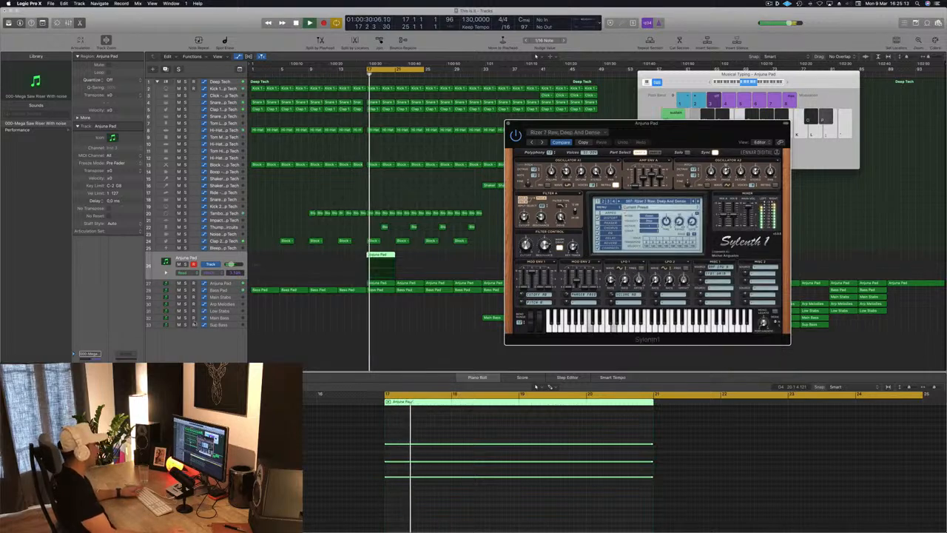
# Step: Solo the riser track and switch Sylenth1 to the Rizer 8 Hypersaw Rizer 3D preset
pyautogui.moveTo(681, 133); pyautogui.dragTo(740, 99)
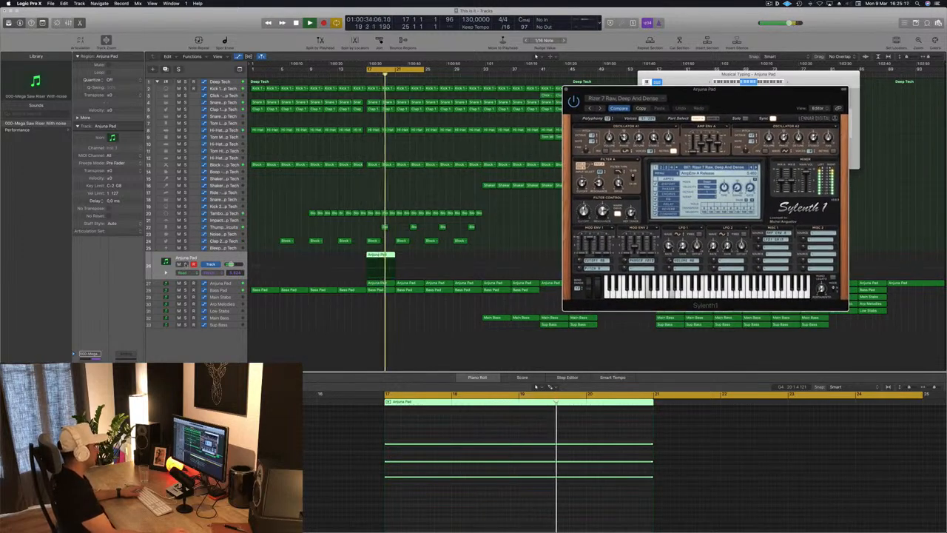
pyautogui.hotkey('ctrl', 's')
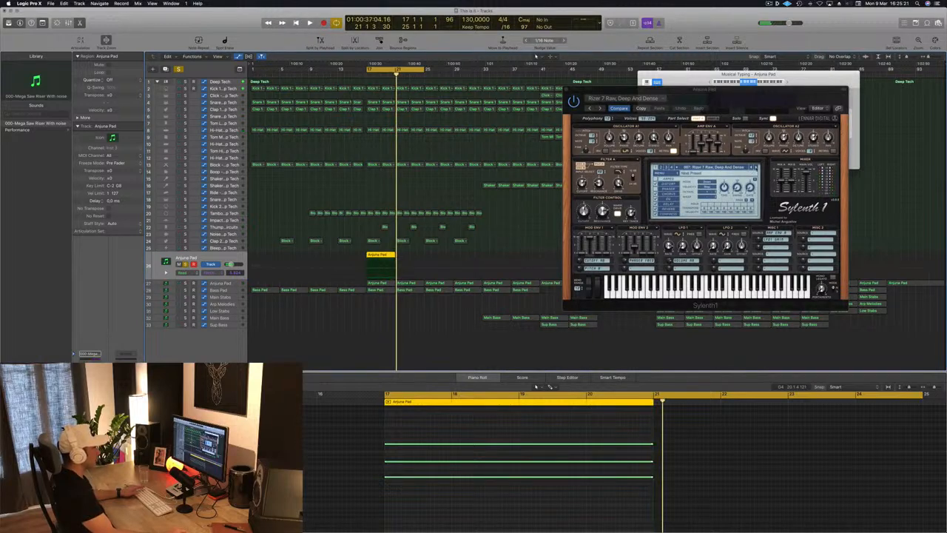
pyautogui.click(755, 168)
pyautogui.press('space')
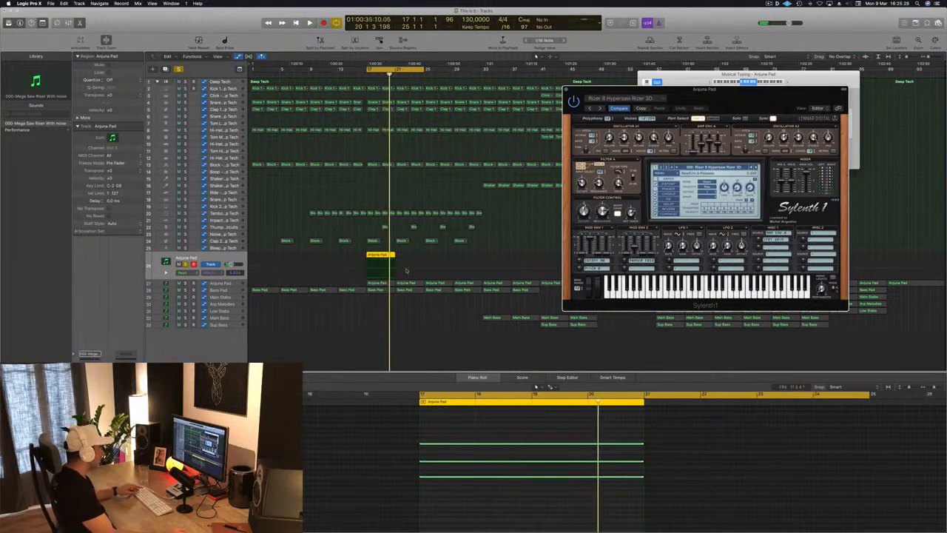
# Step: Extend the riser region to bar 25 and lengthen its three notes to the region's end
pyautogui.moveTo(395, 255); pyautogui.dragTo(424, 255)
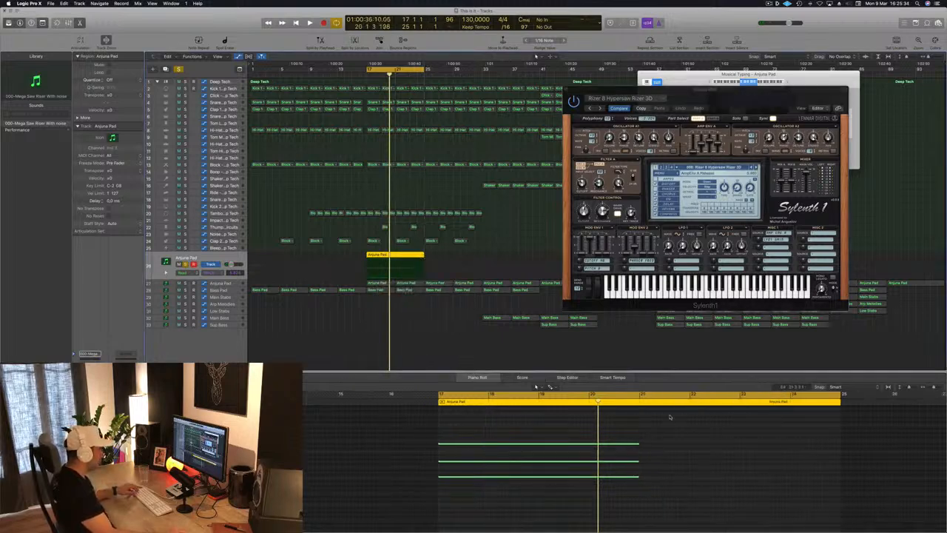
pyautogui.moveTo(670, 416); pyautogui.dragTo(631, 505)
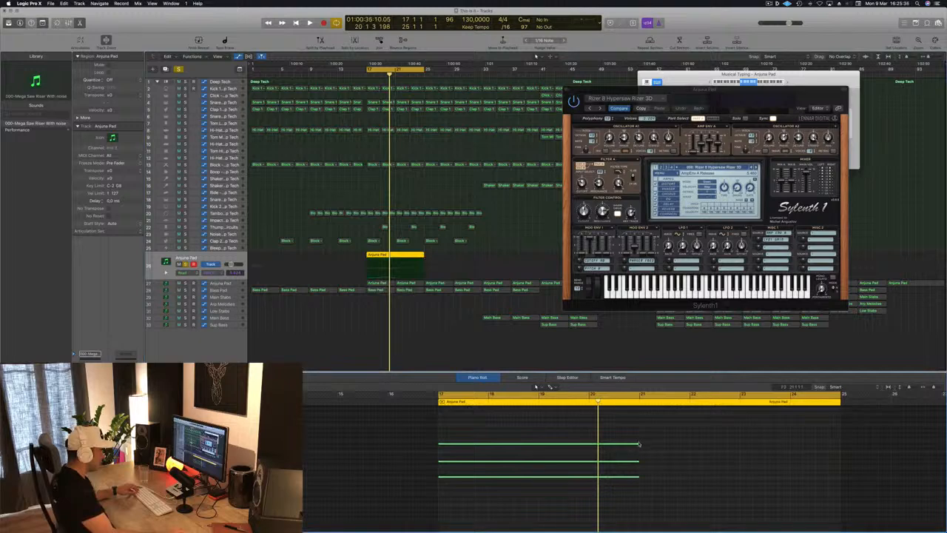
pyautogui.moveTo(638, 445); pyautogui.dragTo(835, 446)
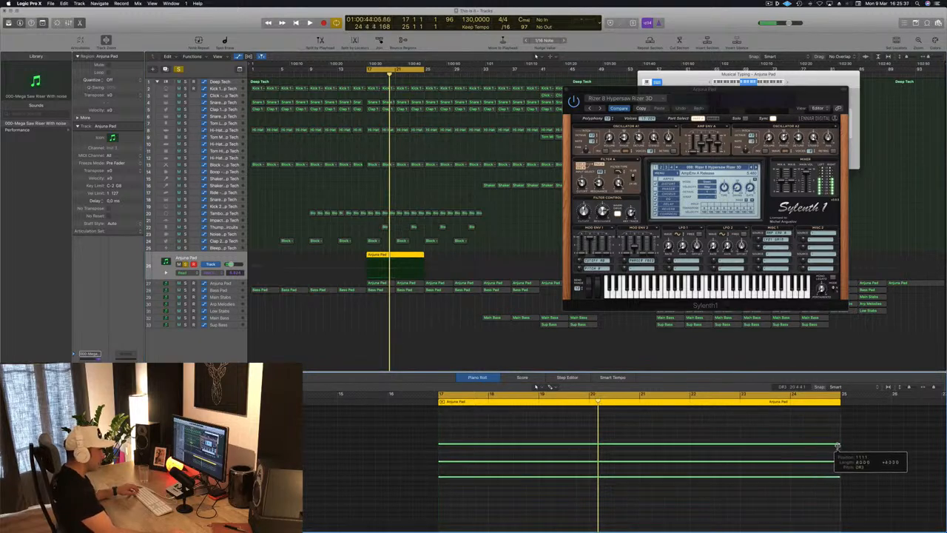
pyautogui.press('space')
# Step: Delete the two lower notes of the riser chord, keeping only the top note, and play the region
pyautogui.moveTo(763, 105); pyautogui.dragTo(707, 109)
pyautogui.click(416, 428)
pyautogui.moveTo(422, 452); pyautogui.dragTo(488, 495)
pyautogui.press('Delete')
pyautogui.press('space')
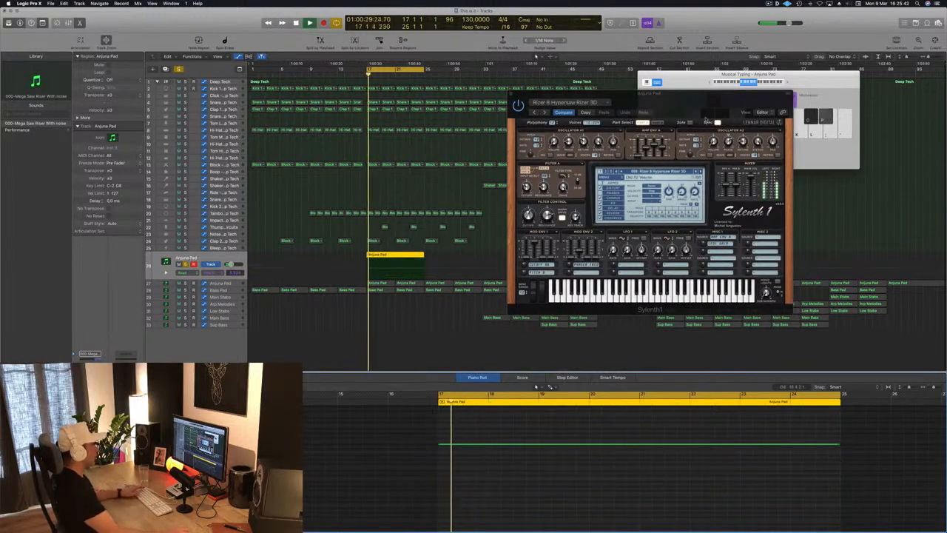
# Step: Step through the Sylenth1 riser presets to Tizer 10 Sub Riser and listen to it
pyautogui.press('space')
pyautogui.click(701, 171)
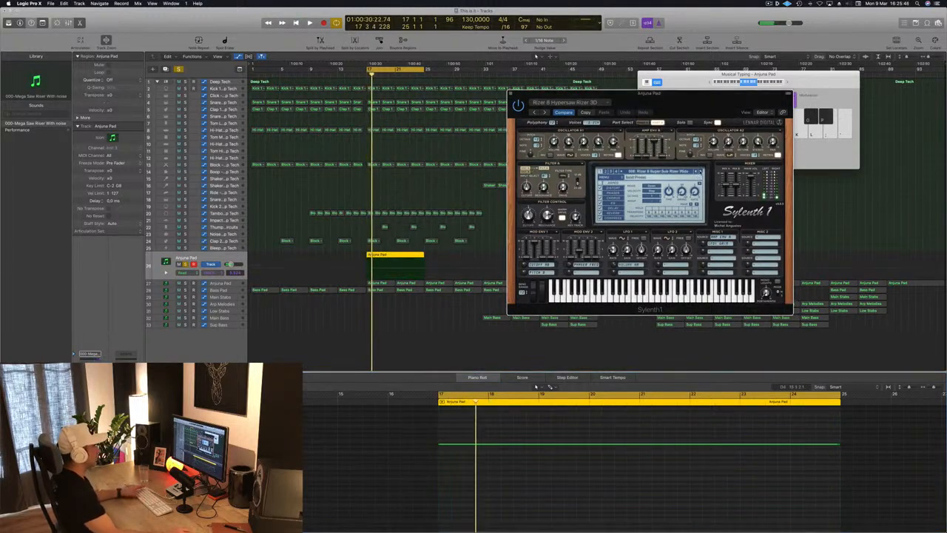
pyautogui.press('space')
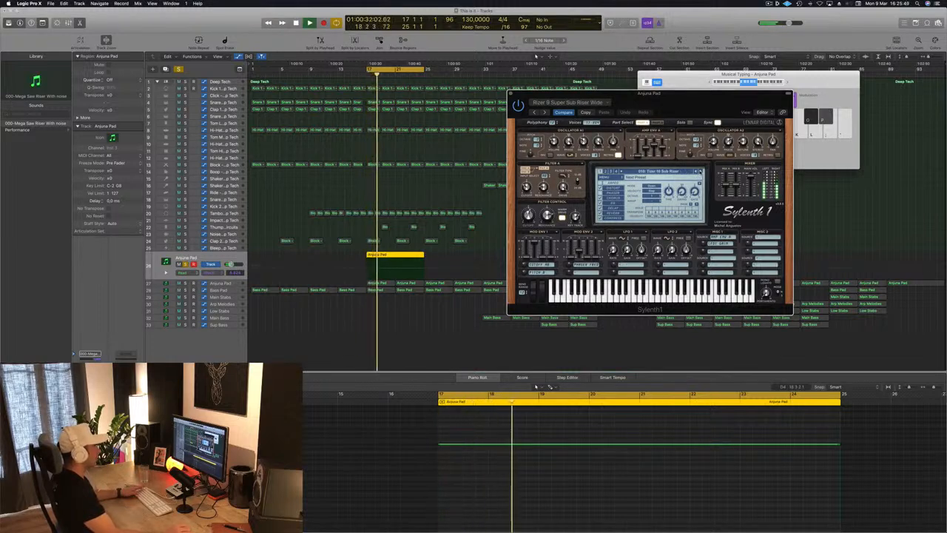
pyautogui.moveTo(698, 103); pyautogui.dragTo(791, 126)
pyautogui.press('space')
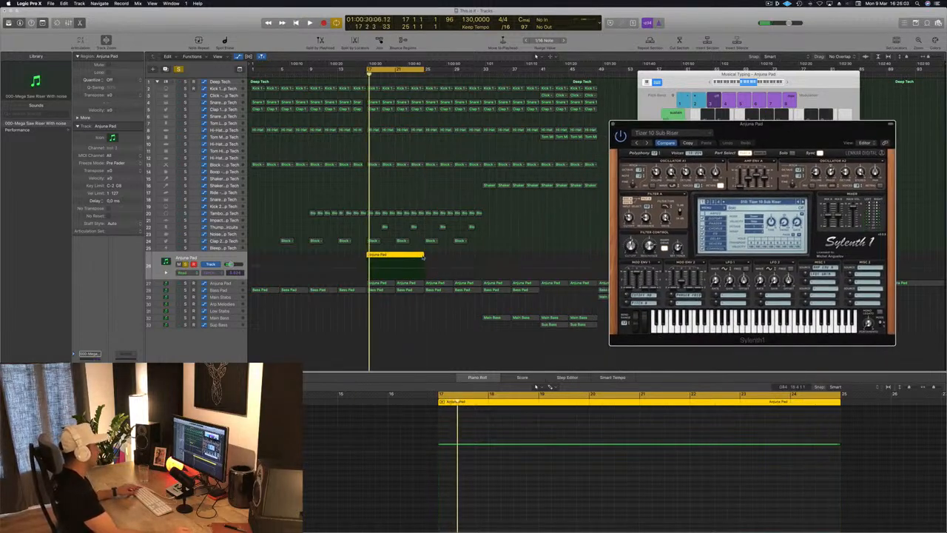
# Step: Extend the riser region to bar 33 and lengthen its note to 16 bars
pyautogui.click(423, 254)
pyautogui.moveTo(423, 254); pyautogui.dragTo(484, 272)
pyautogui.press('super+Left')
pyautogui.press('super+Left')
pyautogui.press('super+Left')
pyautogui.moveTo(627, 444); pyautogui.dragTo(801, 446)
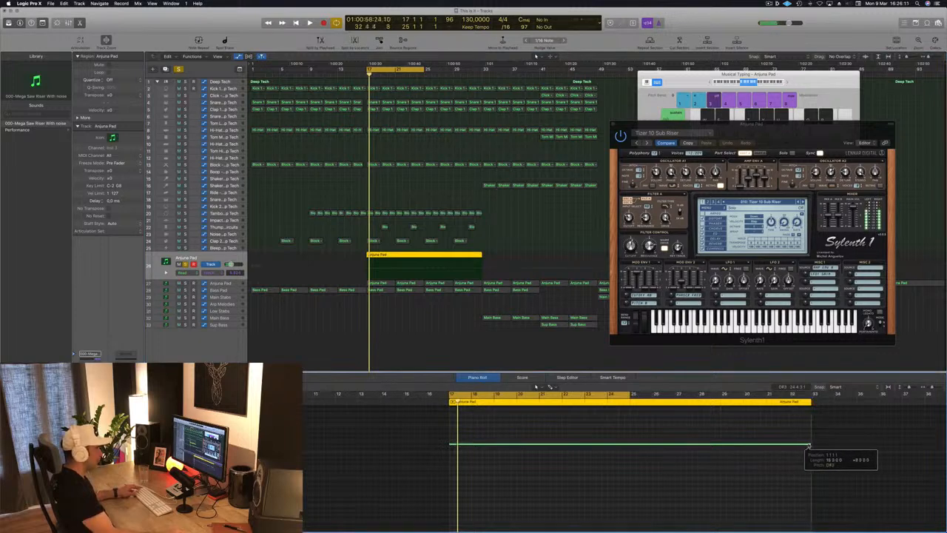
# Step: Extend the cycle range to bar 33 and listen to the full riser
pyautogui.moveTo(784, 136); pyautogui.dragTo(695, 92)
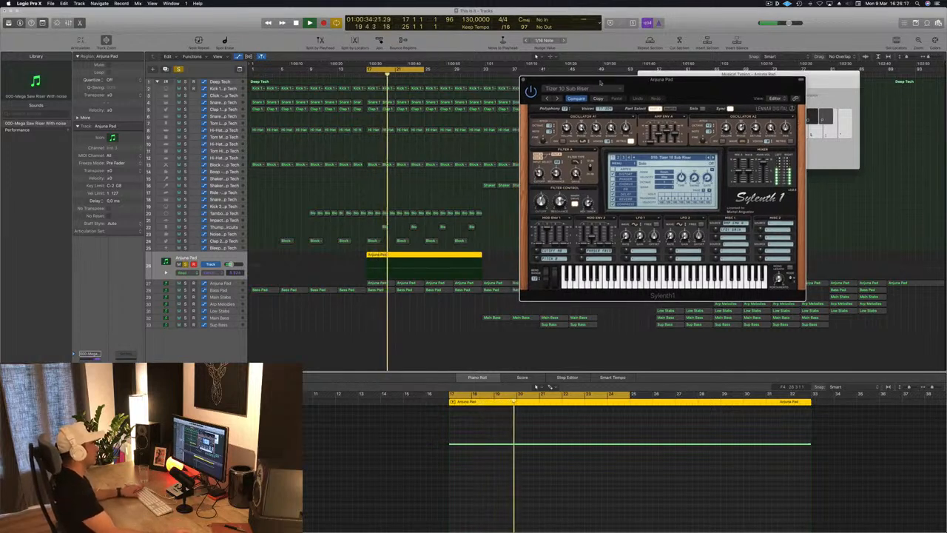
pyautogui.click(419, 69)
pyautogui.click(418, 70)
pyautogui.click(418, 70)
pyautogui.moveTo(424, 70); pyautogui.dragTo(481, 70)
pyautogui.moveTo(571, 80); pyautogui.dragTo(618, 73)
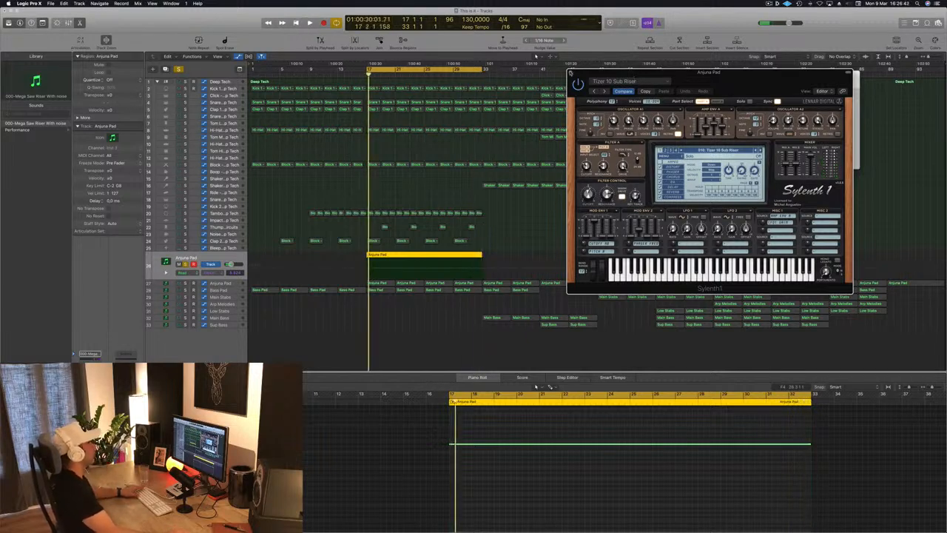
# Step: Close the Sylenth1 window, unsolo the riser track and play it with the full arrangement
pyautogui.click(570, 72)
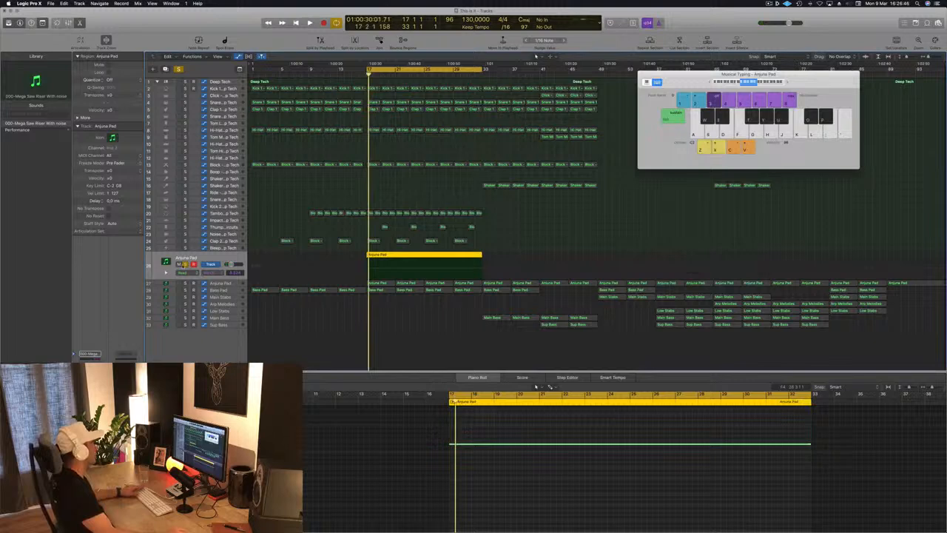
pyautogui.click(185, 264)
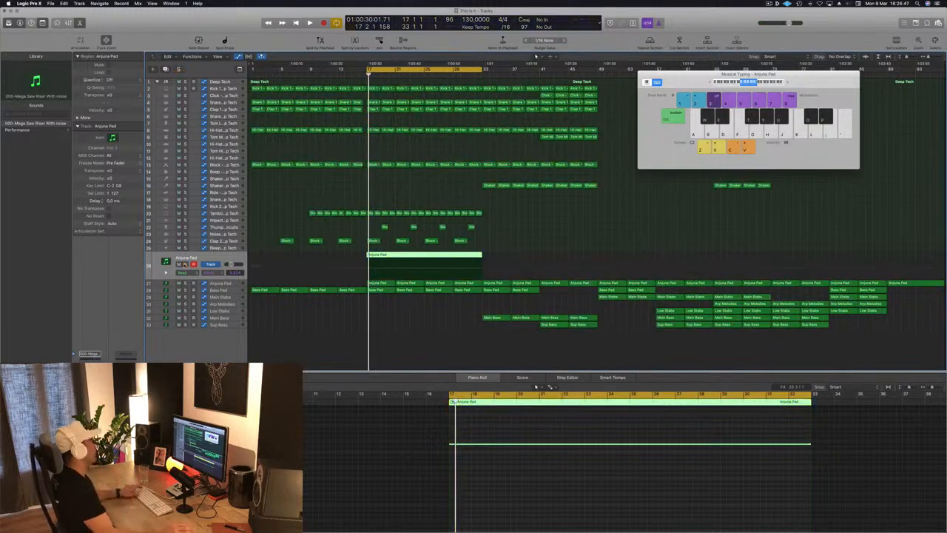
pyautogui.press('space')
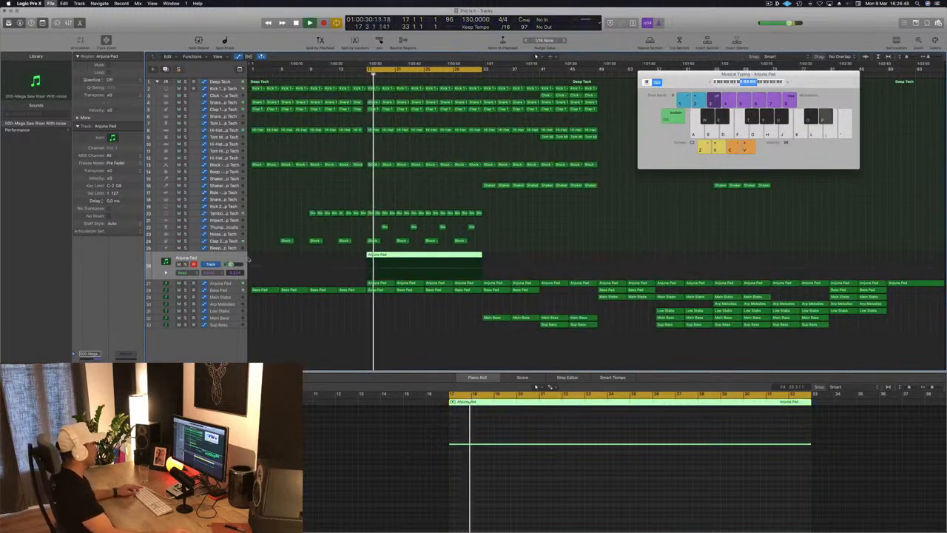
# Step: Sidechain the riser track's Compressor to Bus 14 (Kick 1) with a threshold of about -22 dB and replay the section from bar 17
pyautogui.scroll(1, 302, 214)
pyautogui.scroll(-1, 283, 215)
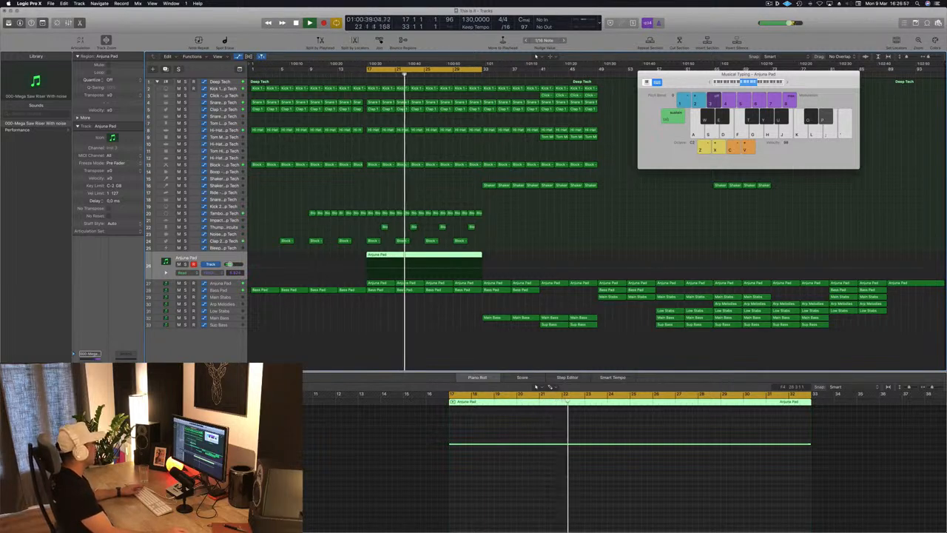
pyautogui.press('v')
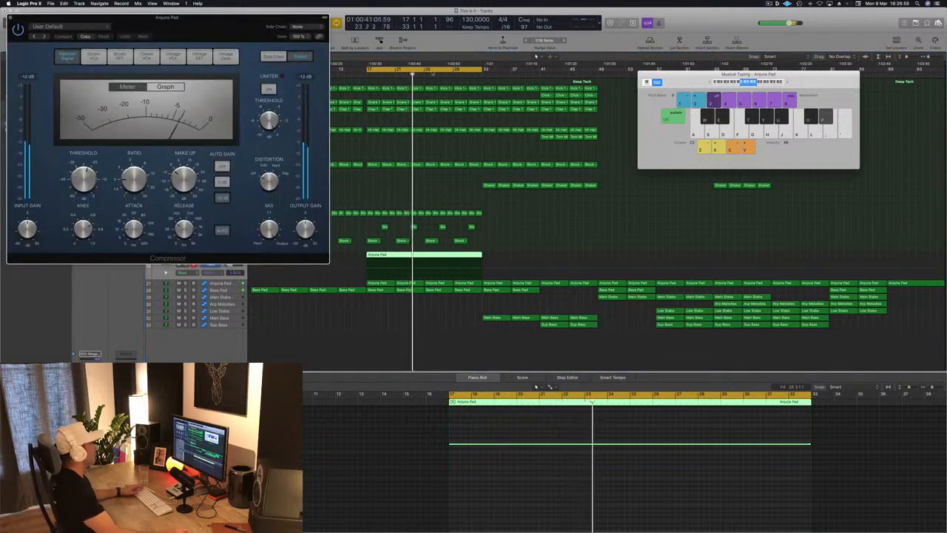
pyautogui.moveTo(259, 17); pyautogui.dragTo(572, 90)
pyautogui.click(605, 101)
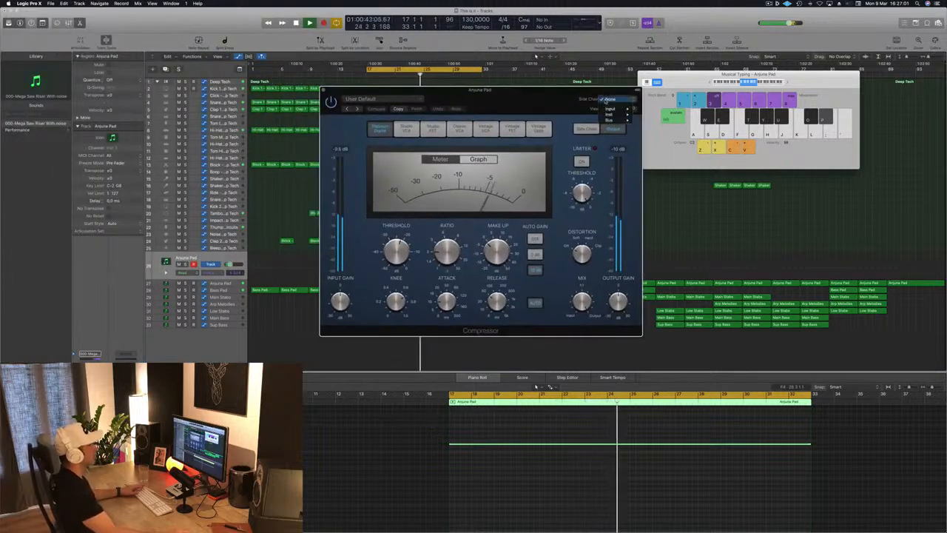
pyautogui.moveTo(609, 119)
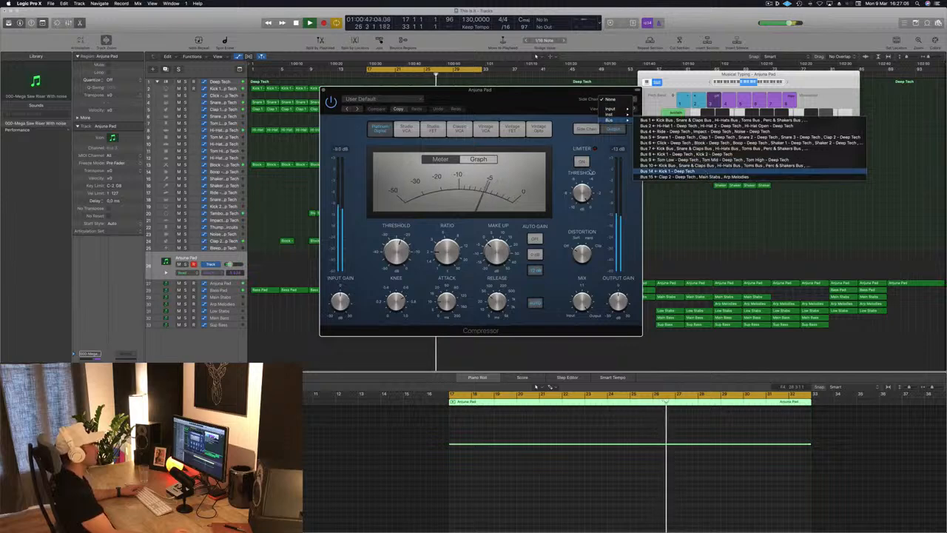
pyautogui.click(665, 170)
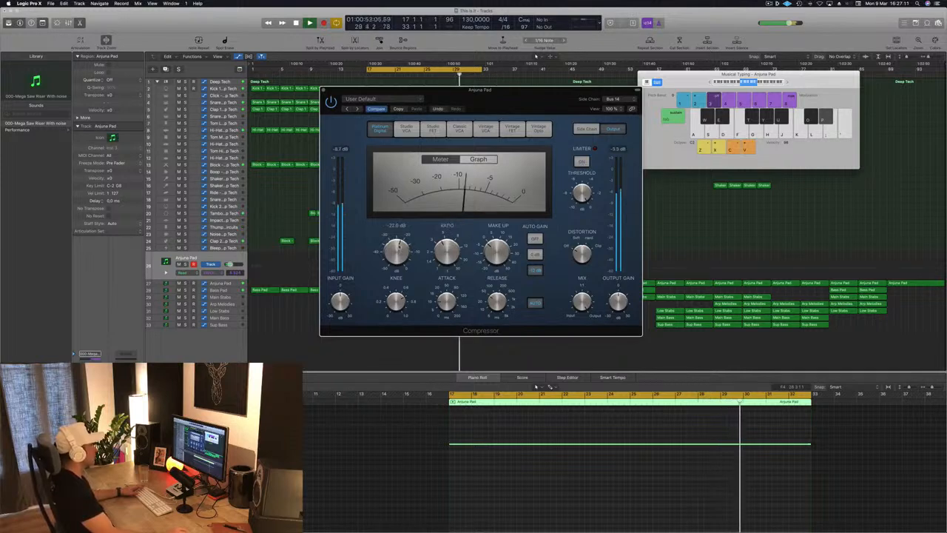
pyautogui.press('super+w')
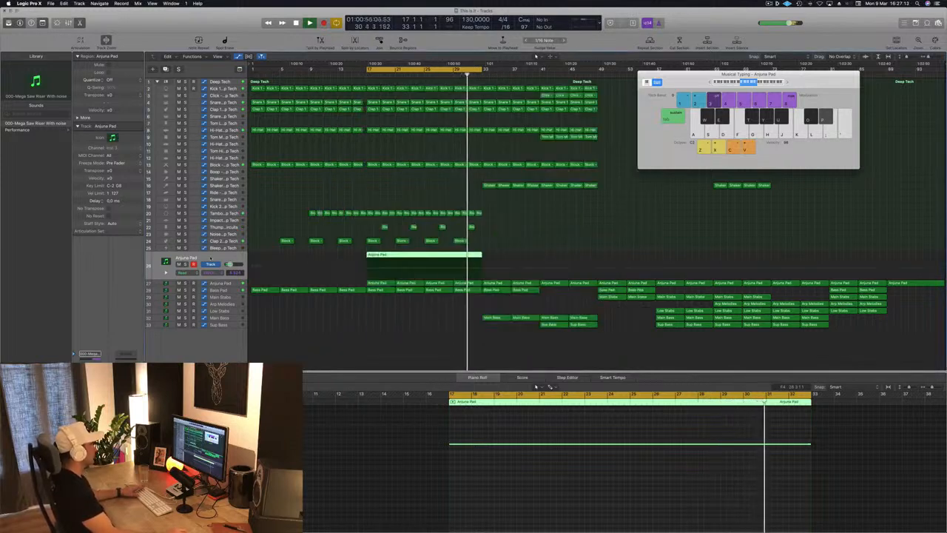
pyautogui.press('space')
pyautogui.press('space')
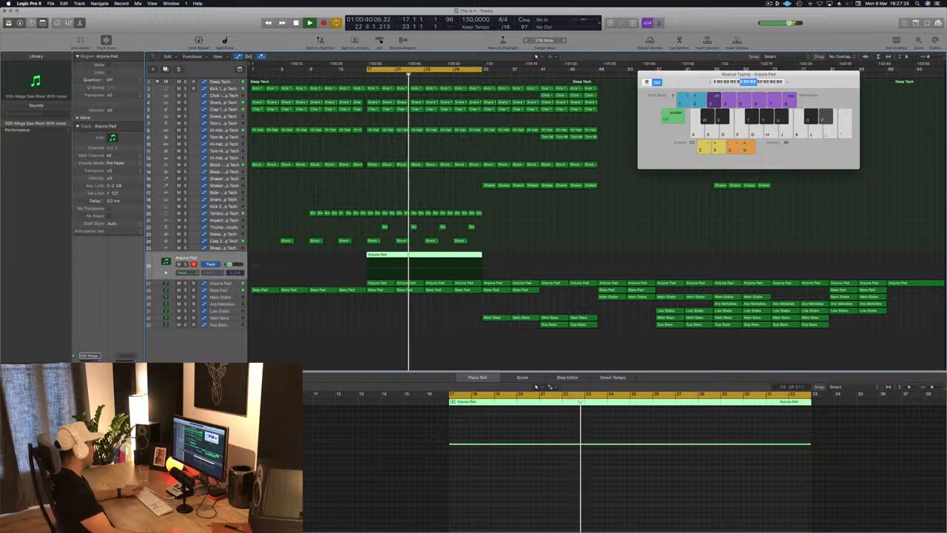
# Step: Remove the Bass Pad automation peak at bar 29 so the curve rises continuously from bar 25 to bar 33
pyautogui.click(561, 225)
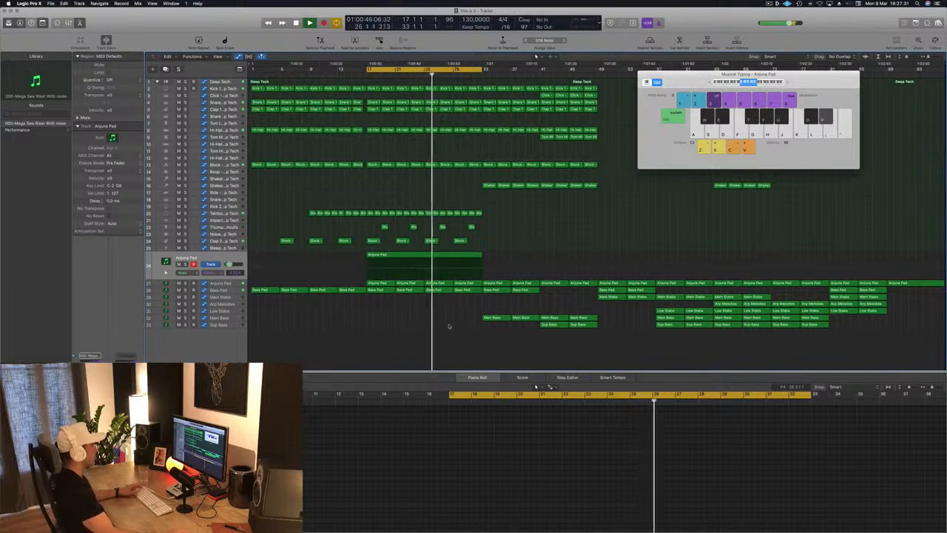
pyautogui.press('Down')
pyautogui.press('Down')
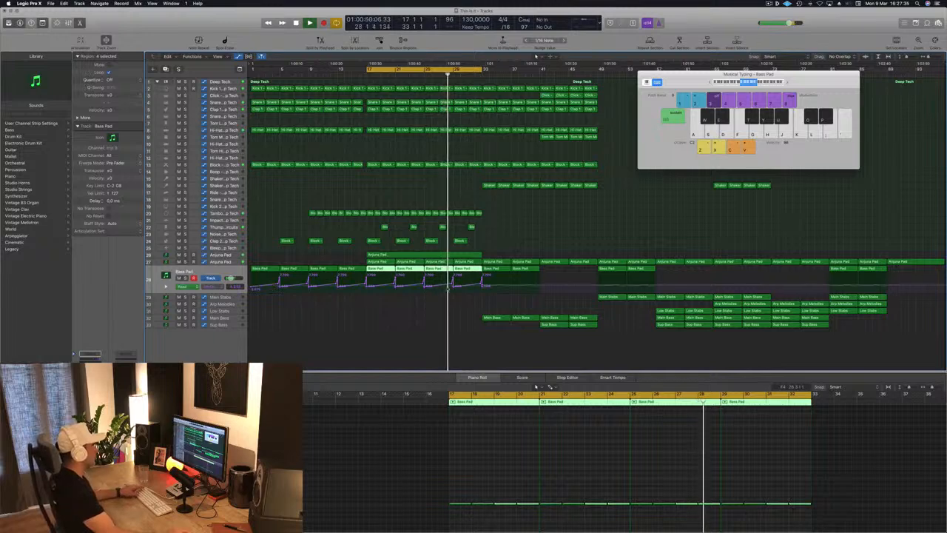
pyautogui.click(453, 285)
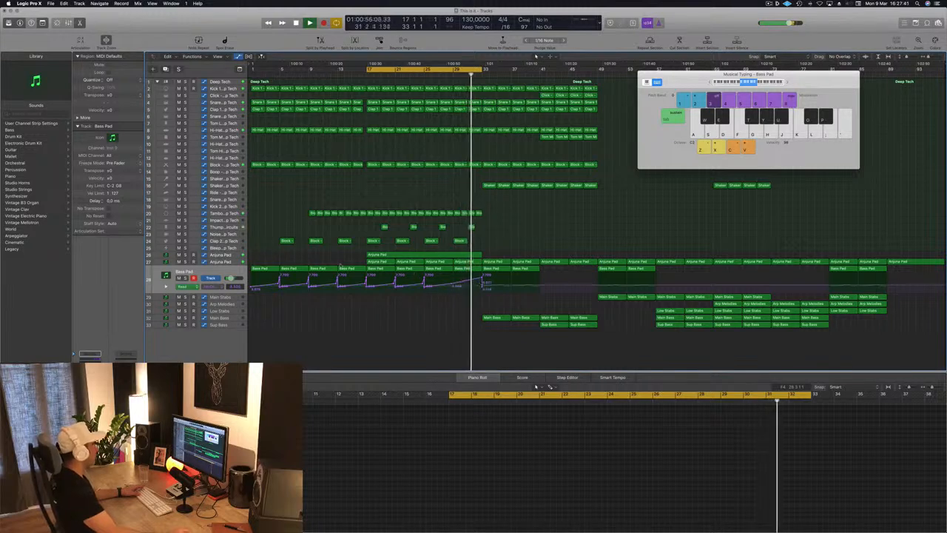
# Step: Reshape the lower Arjuna Pad track's automation into one smooth rise from bar 29 to bar 33, removing the short peak between them
pyautogui.click(222, 264)
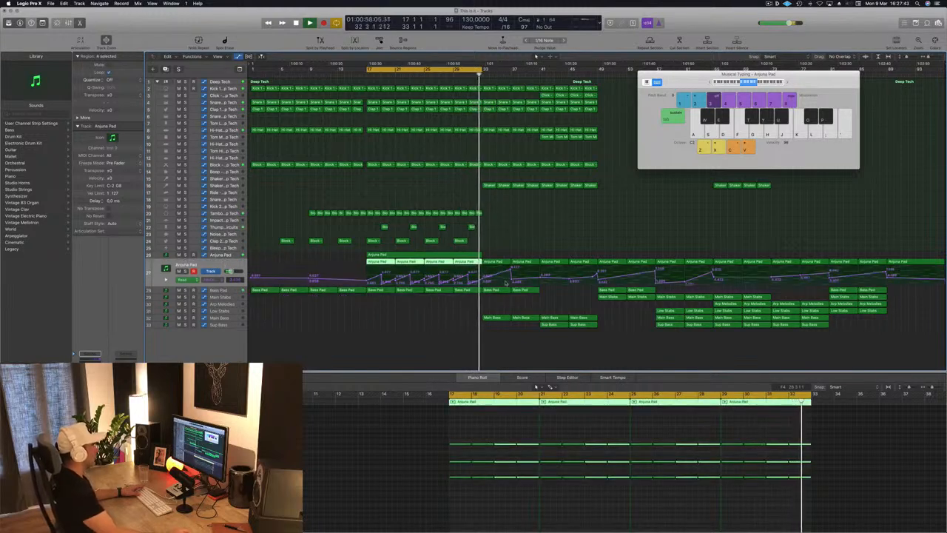
pyautogui.click(469, 282)
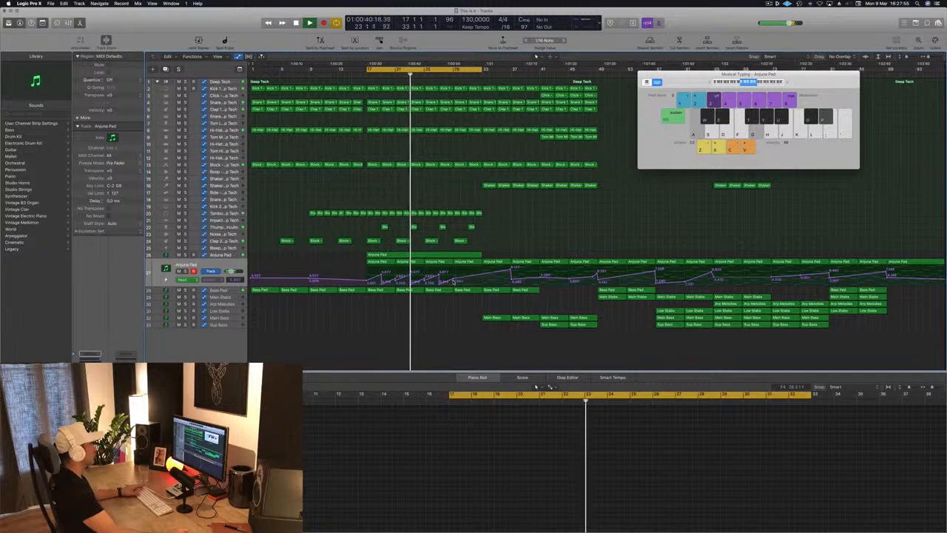
pyautogui.moveTo(456, 280); pyautogui.dragTo(484, 267)
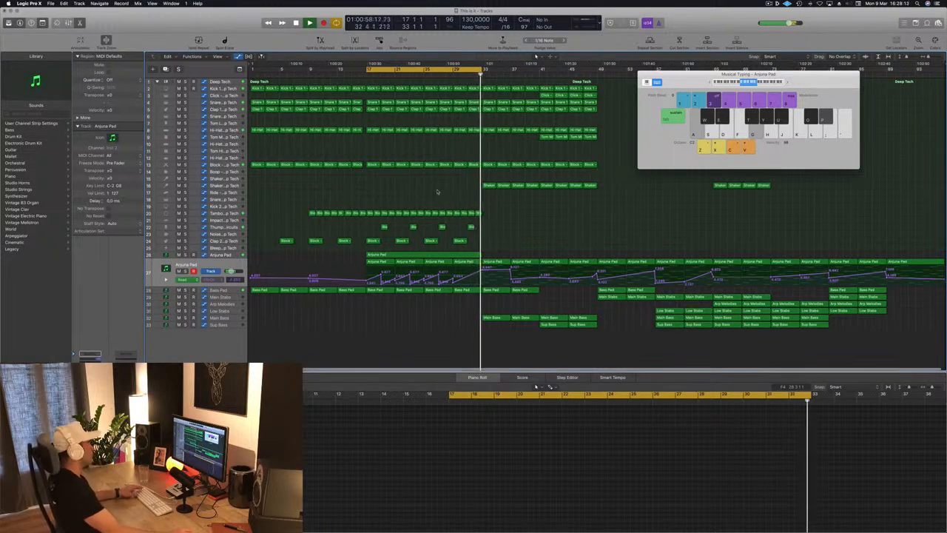
# Step: Add Shaker regions from bar 25 to bar 33, ahead of the existing Shaker regions
pyautogui.moveTo(466, 182); pyautogui.dragTo(419, 198)
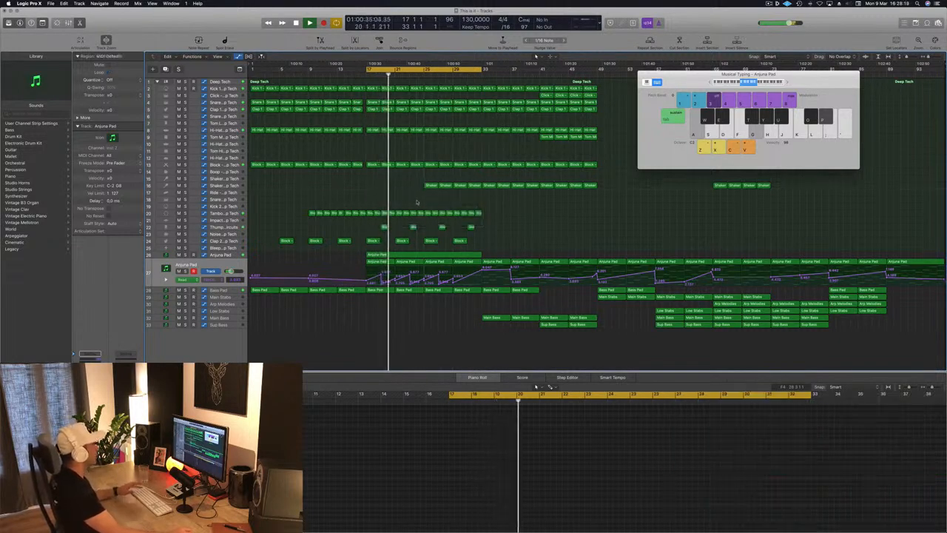
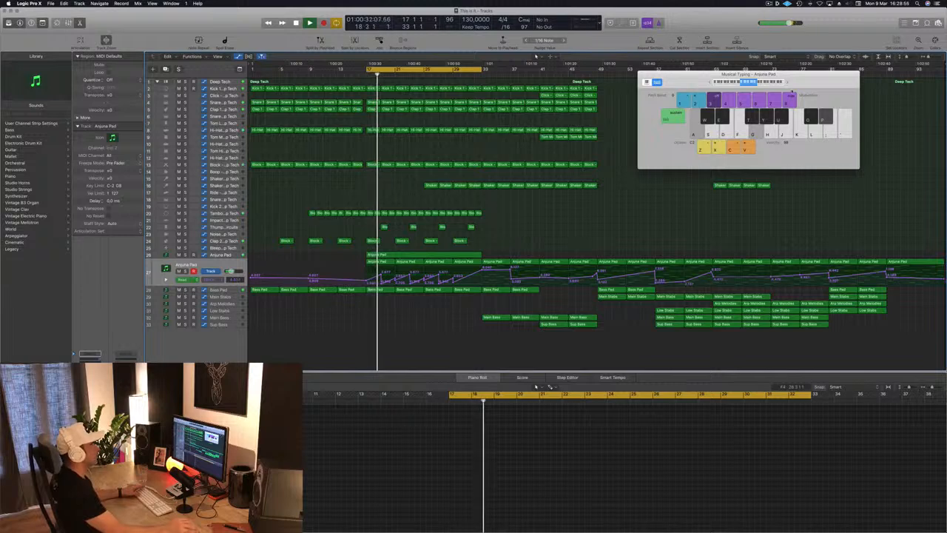
# Step: Close the Musical Typing keyboard and listen to the section from bar 17 to bar 33 with the riser track selected
pyautogui.moveTo(805, 84); pyautogui.dragTo(820, 94)
pyautogui.press('super+k')
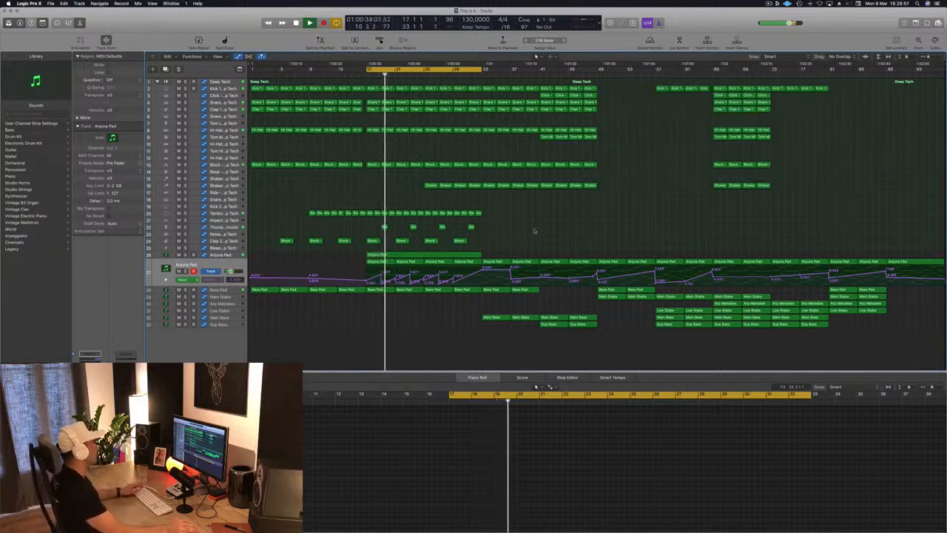
pyautogui.click(232, 256)
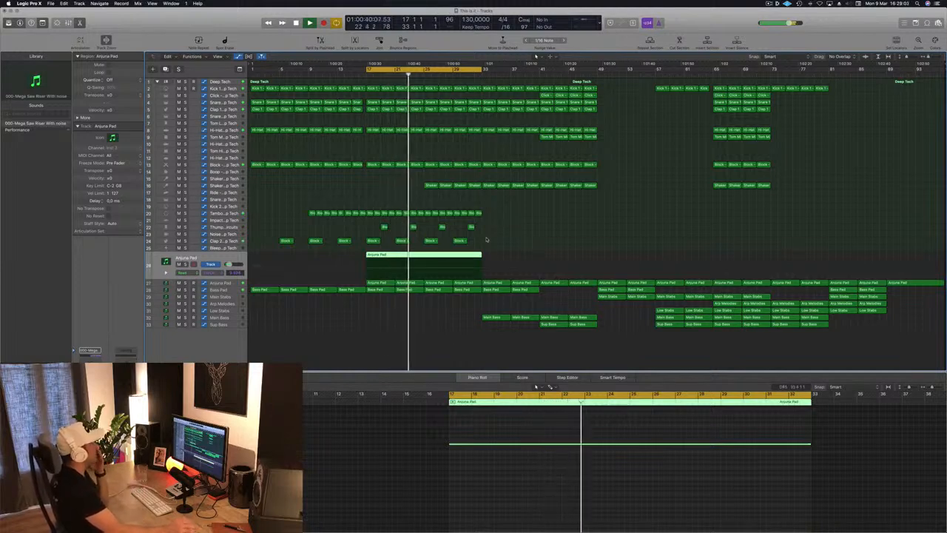
pyautogui.click(488, 238)
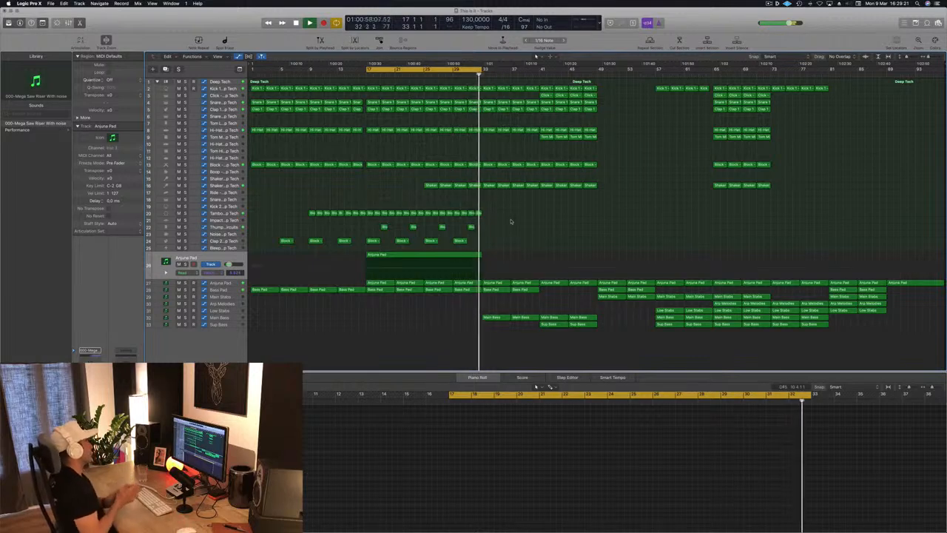
pyautogui.press('space')
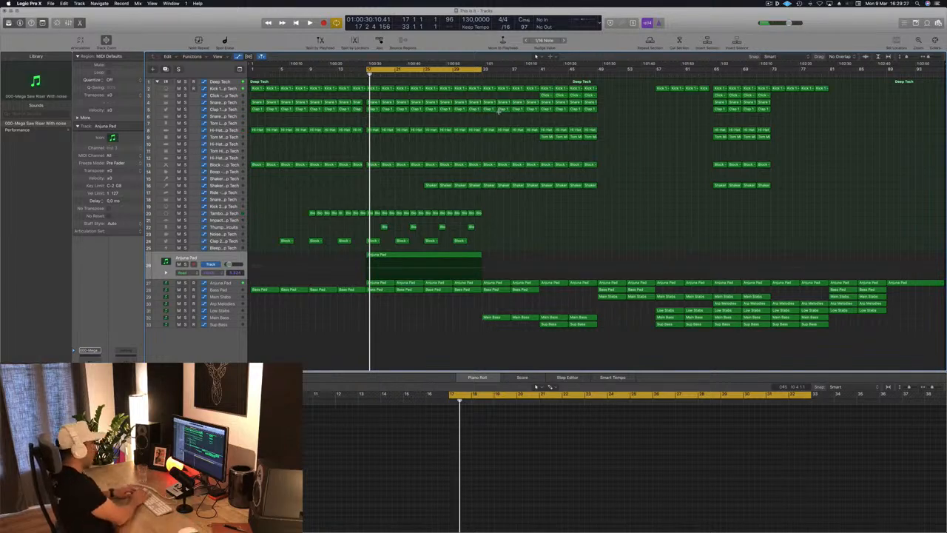
# Step: Repeat the section from bar 17 to bar 33 twice and play with the cycle range set to bars 33 to 49
pyautogui.press('super+r')
pyautogui.press('super+r')
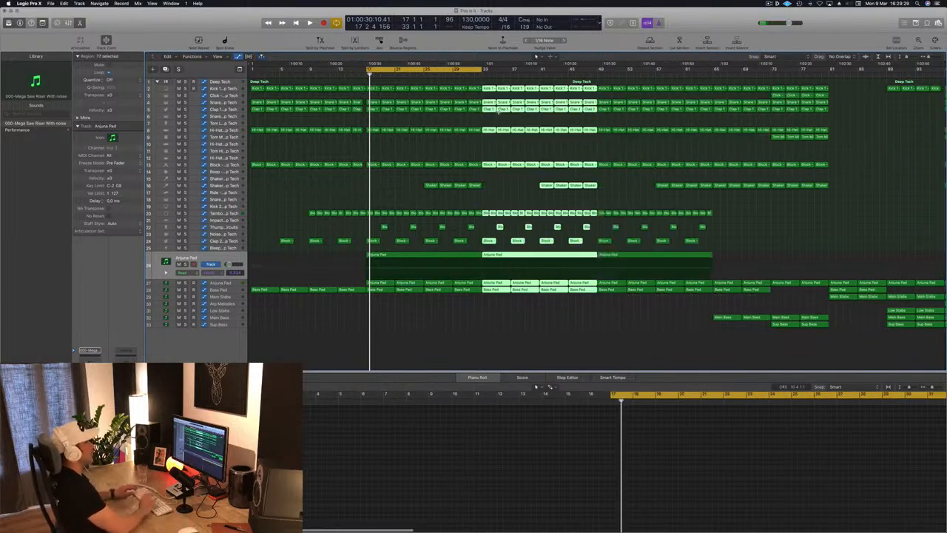
pyautogui.press('super+Left')
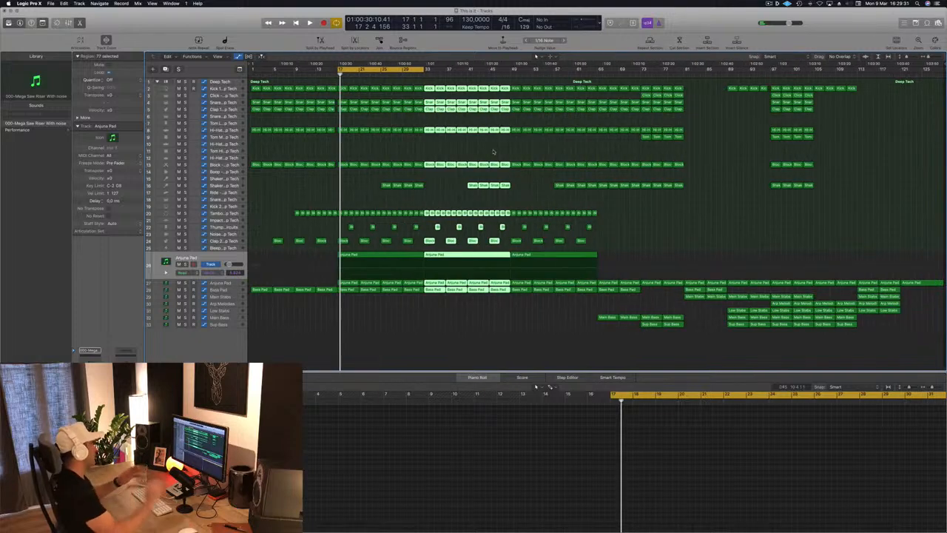
pyautogui.press('super+u')
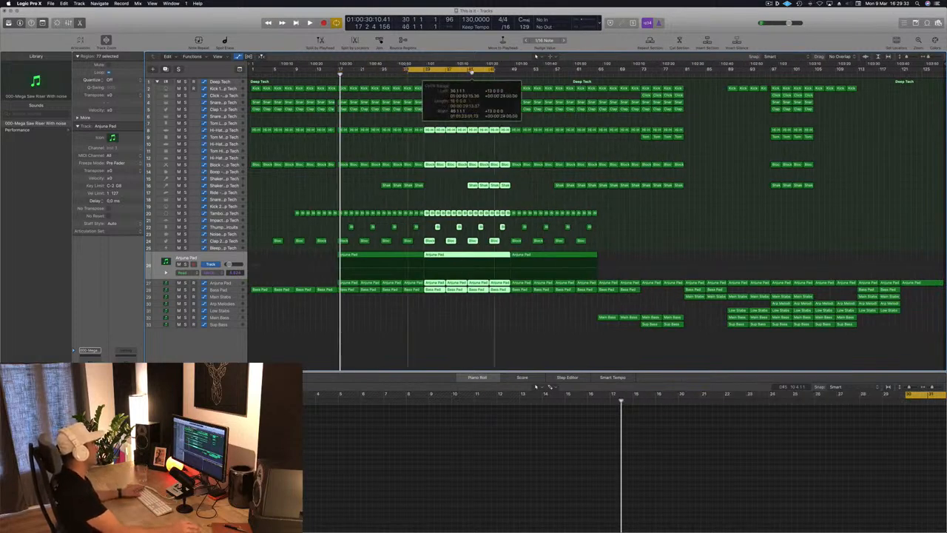
pyautogui.click(455, 190)
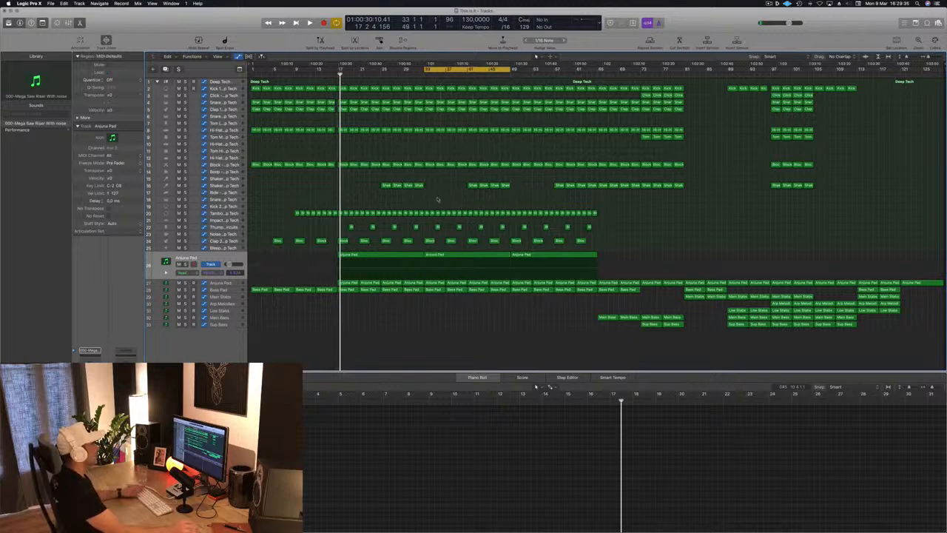
pyautogui.press('space')
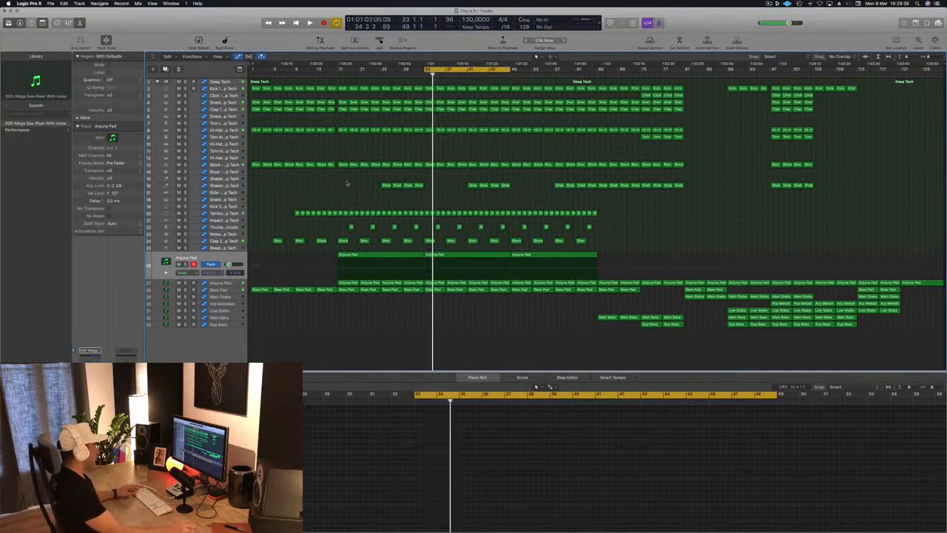
# Step: Fill the gap in the Shaker track from bar 33 to bar 41 with Shaker regions and replay from bar 33
pyautogui.moveTo(427, 191)
pyautogui.mouseDown()
pyautogui.moveTo(401, 187)
pyautogui.moveTo(429, 187)
pyautogui.mouseUp()
pyautogui.click(395, 204)
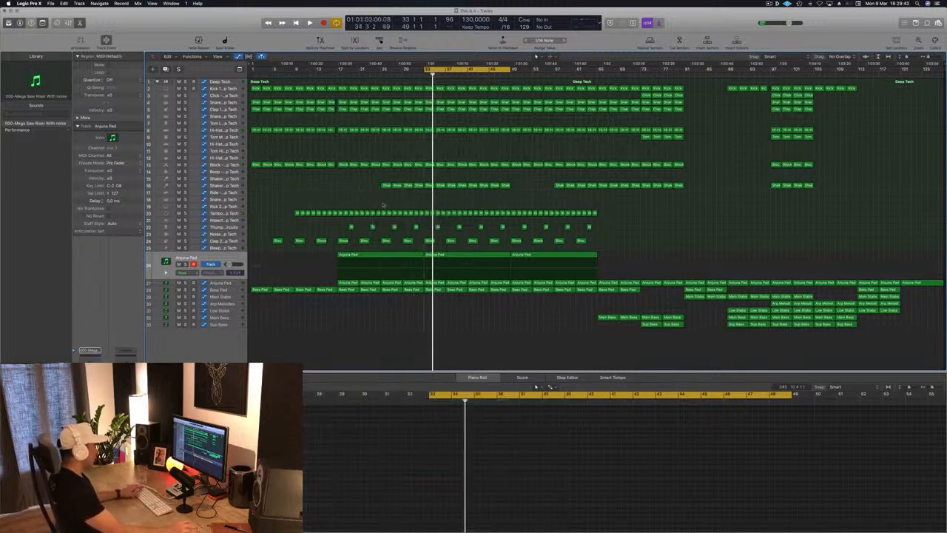
pyautogui.press('space')
pyautogui.press('space')
pyautogui.press('space')
pyautogui.press('space')
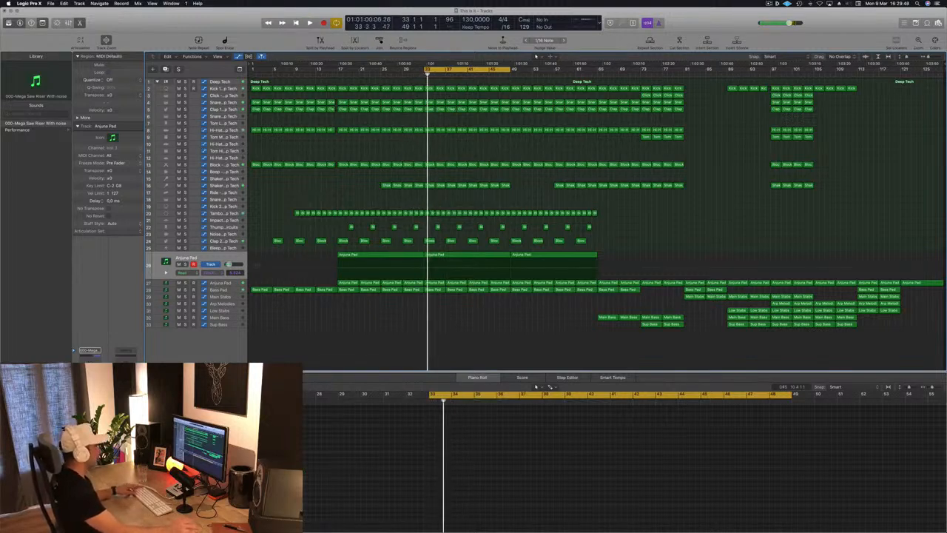
# Step: Copy the first Main Bass region from bar 65 to bar 33 and play it with the section
pyautogui.click(603, 318)
pyautogui.moveTo(608, 319); pyautogui.dragTo(432, 319)
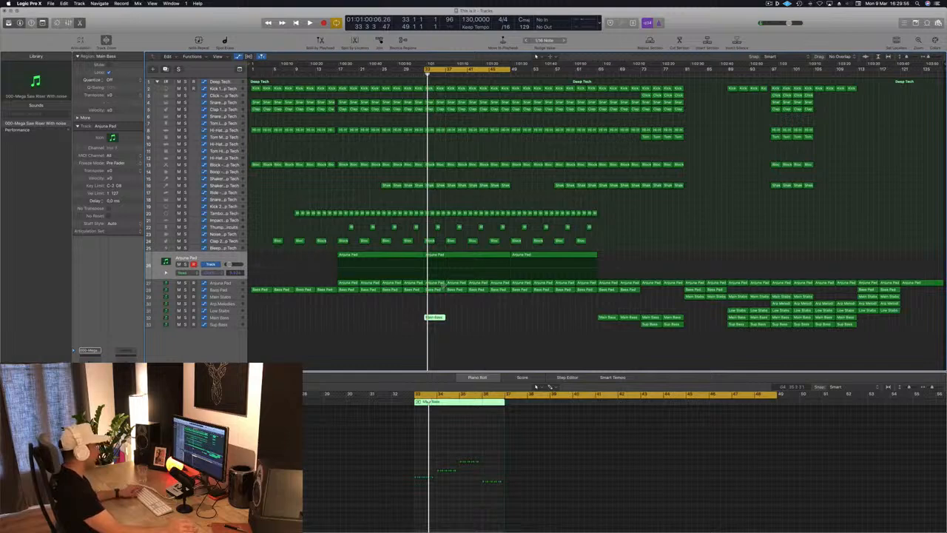
pyautogui.press('space')
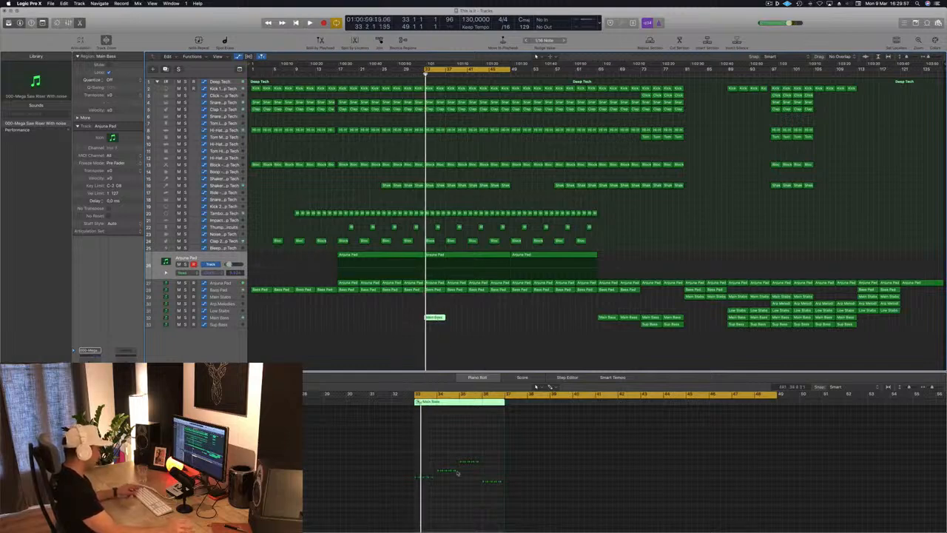
# Step: Delete the Main Bass notes after bar 33's pattern and copy that pattern across bars 34 to 36 at the same pitch
pyautogui.press('super+Right')
pyautogui.press('super+Right')
pyautogui.press('super+Right')
pyautogui.press('super+Right')
pyautogui.press('super+Right')
pyautogui.press('super+Right')
pyautogui.moveTo(487, 454); pyautogui.dragTo(772, 518)
pyautogui.press('Delete')
pyautogui.moveTo(542, 463); pyautogui.dragTo(490, 478)
pyautogui.moveTo(600, 468); pyautogui.dragTo(584, 482)
pyautogui.press('space')
# Step: Delete the Main Bass track's existing automation and draw a new filter cutoff curve rising from bar 33 to bar 37
pyautogui.click(229, 318)
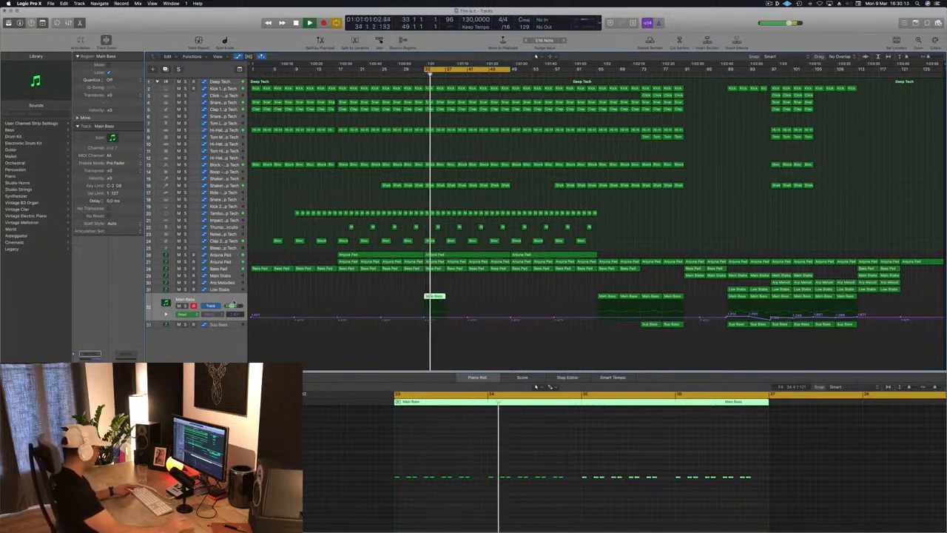
pyautogui.press('ctrl+super+BackSpace')
pyautogui.press('space')
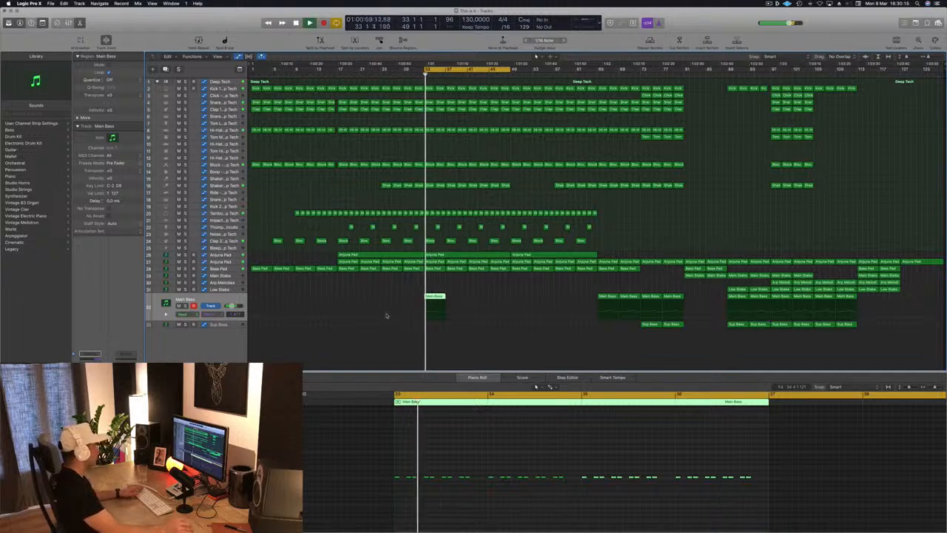
pyautogui.click(446, 318)
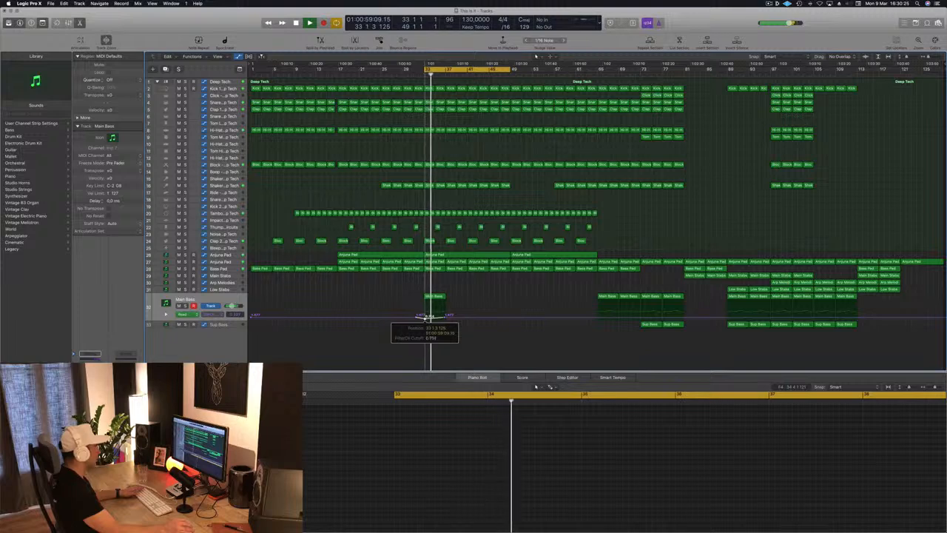
# Step: Copy the last note of bar 33 in the Main Bass region into the gap before bar 34
pyautogui.click(434, 296)
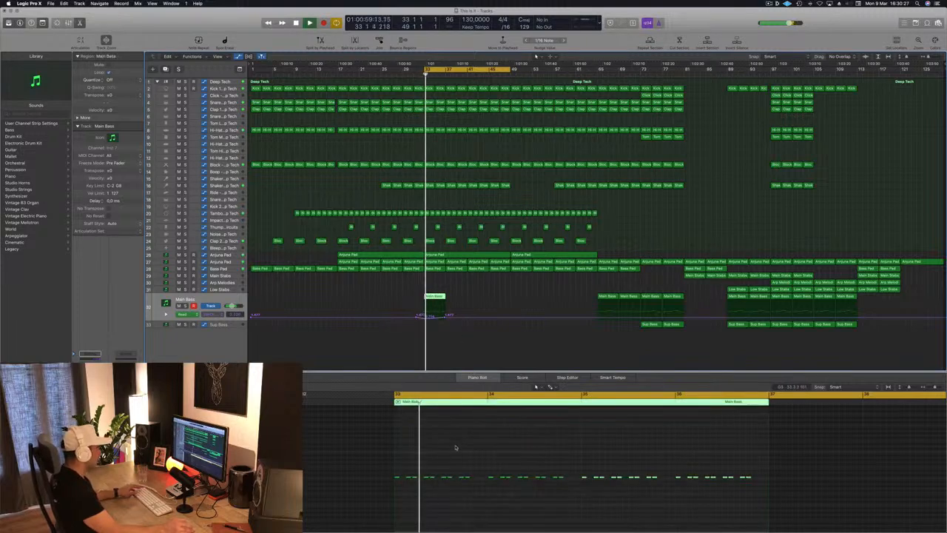
pyautogui.click(486, 455)
pyautogui.press('super+Right')
pyautogui.press('super+Right')
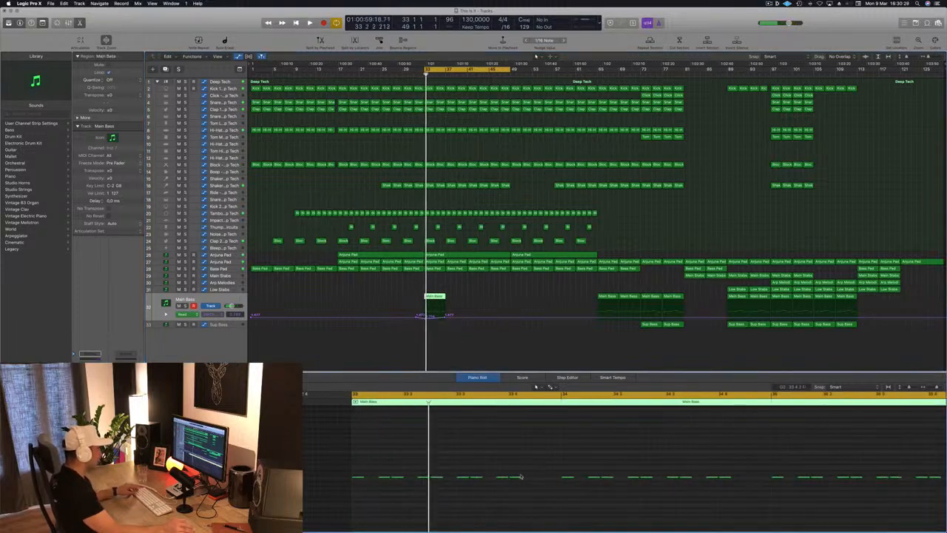
pyautogui.moveTo(517, 477); pyautogui.dragTo(546, 471)
pyautogui.press('space')
pyautogui.press('super+Left')
pyautogui.press('super+Left')
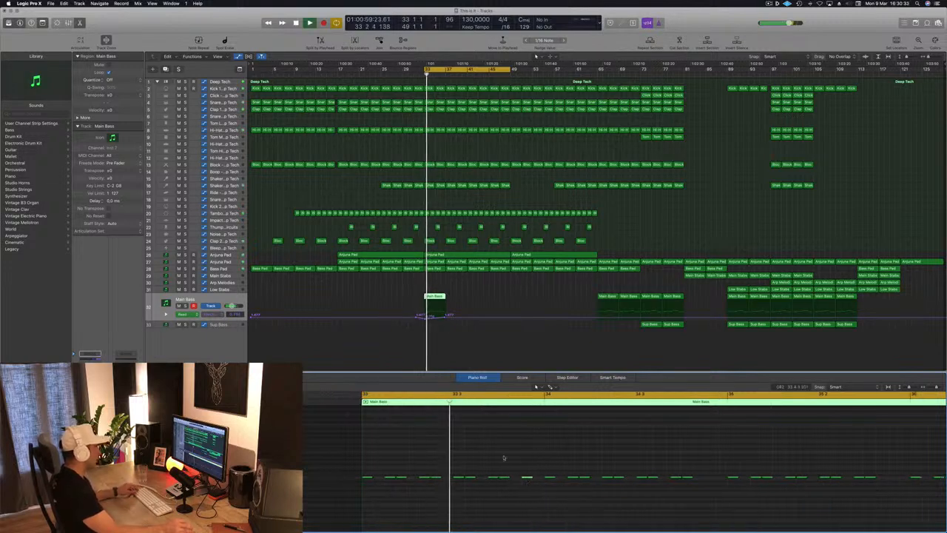
# Step: Add the same extra end-of-bar note to bars 34, 35 and 36 of the Main Bass region
pyautogui.hscroll(-1, 515, 452)
pyautogui.hscroll(-8, 617, 458)
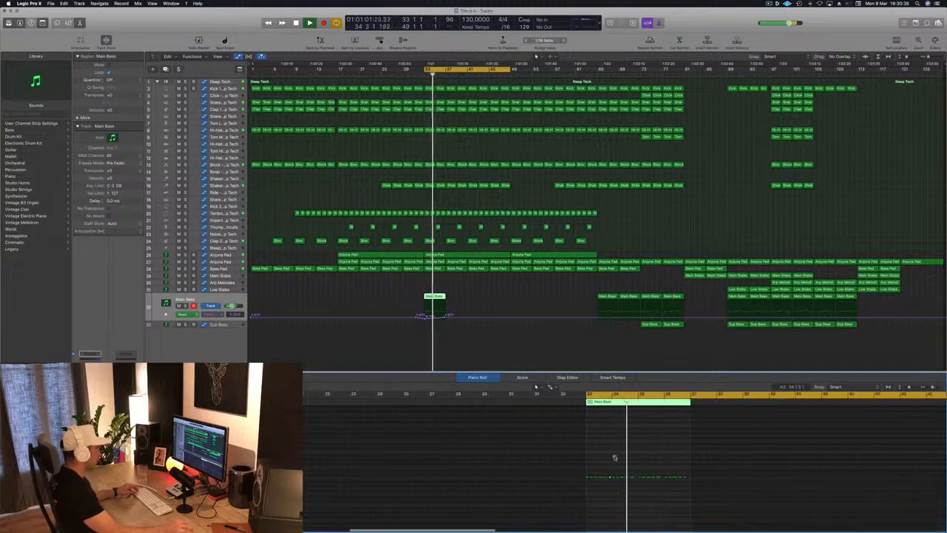
pyautogui.press('super+Right')
pyautogui.press('super+Right')
pyautogui.press('space')
pyautogui.press('super+Right')
pyautogui.press('super+Right')
pyautogui.press('super+Right')
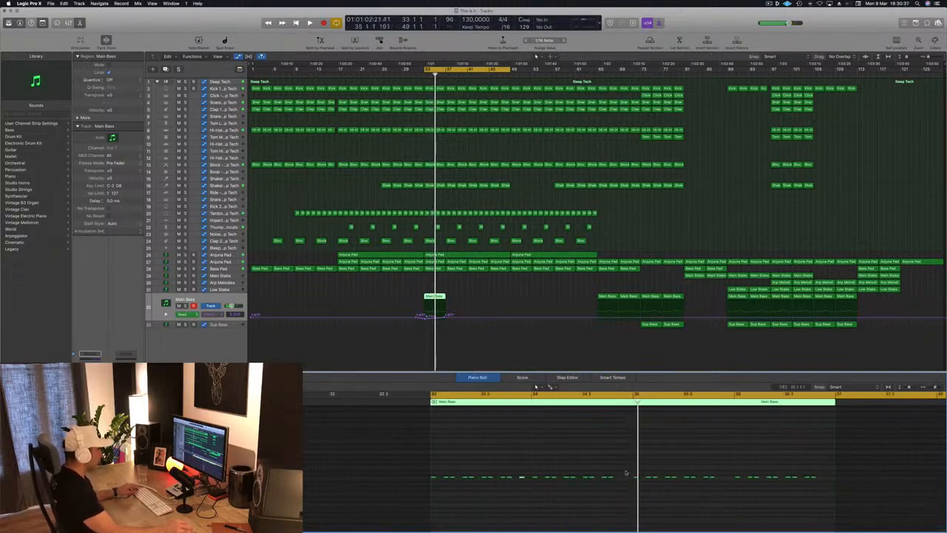
pyautogui.moveTo(611, 478); pyautogui.dragTo(618, 483)
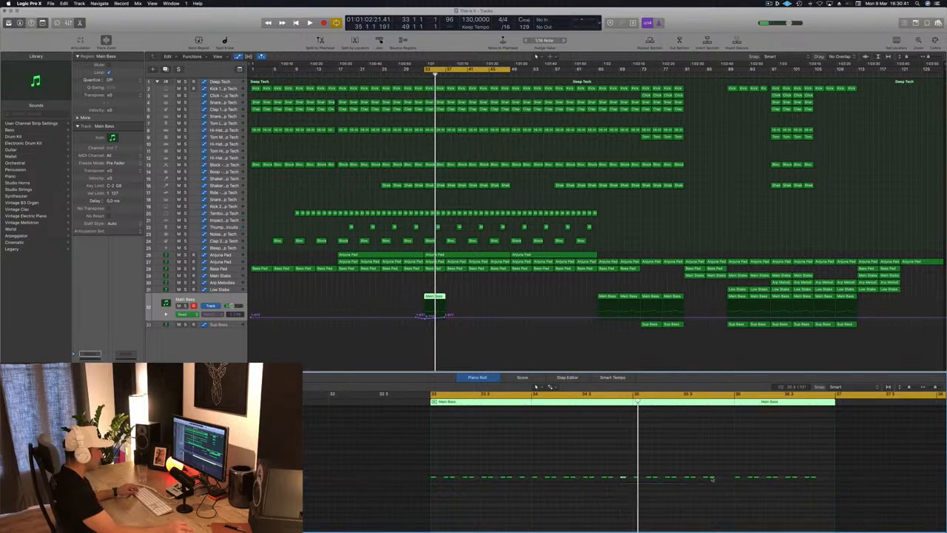
pyautogui.moveTo(711, 478); pyautogui.dragTo(720, 483)
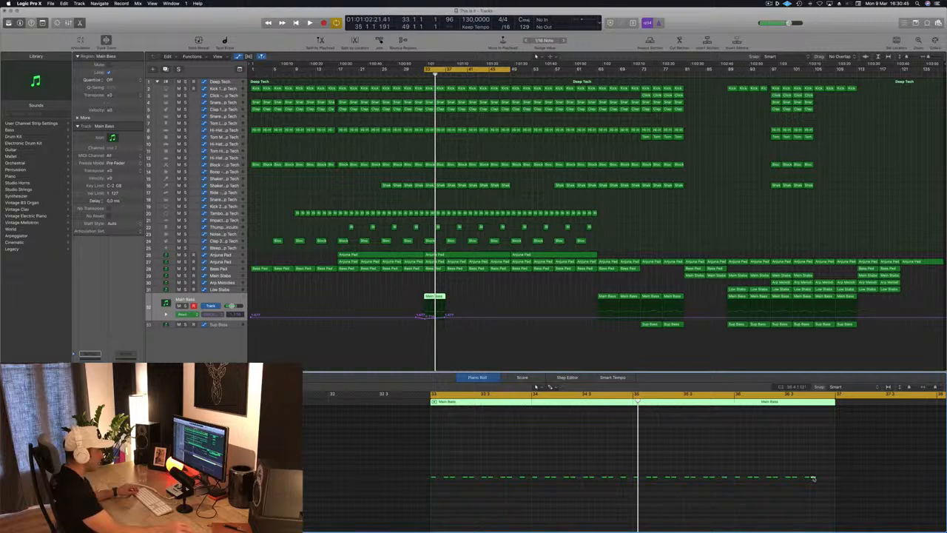
pyautogui.moveTo(820, 478); pyautogui.dragTo(827, 482)
# Step: Copy the Main Bass region with its automation until four regions fill bars 33 to 49 during playback
pyautogui.press('space')
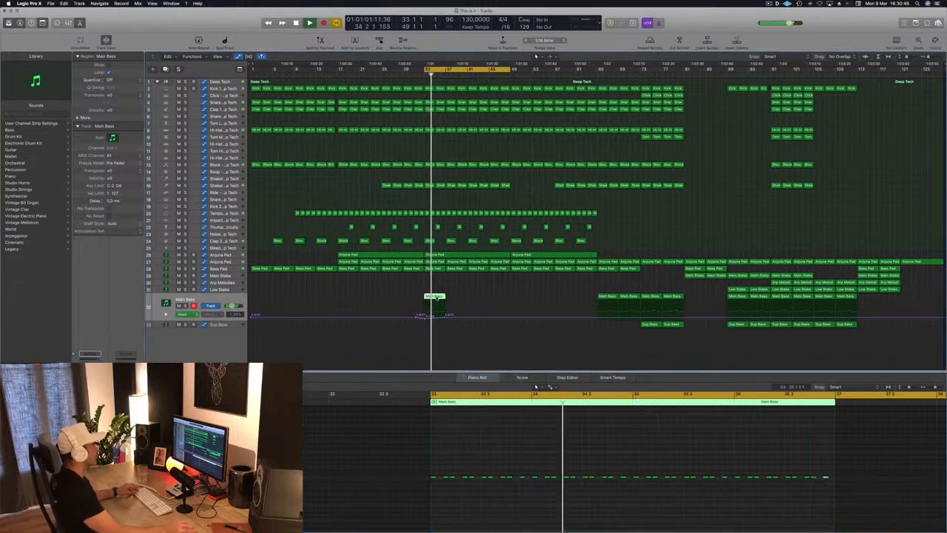
pyautogui.moveTo(443, 296); pyautogui.dragTo(477, 299)
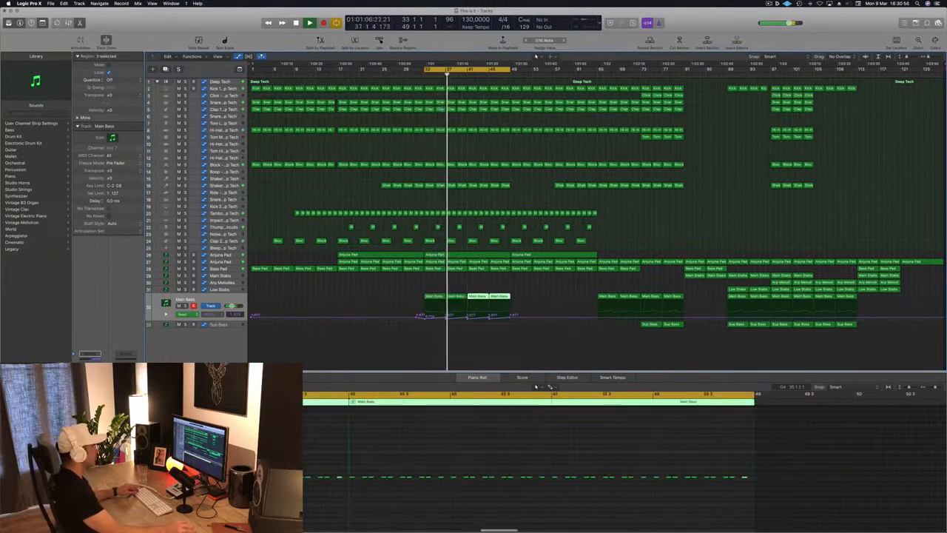
pyautogui.click(403, 285)
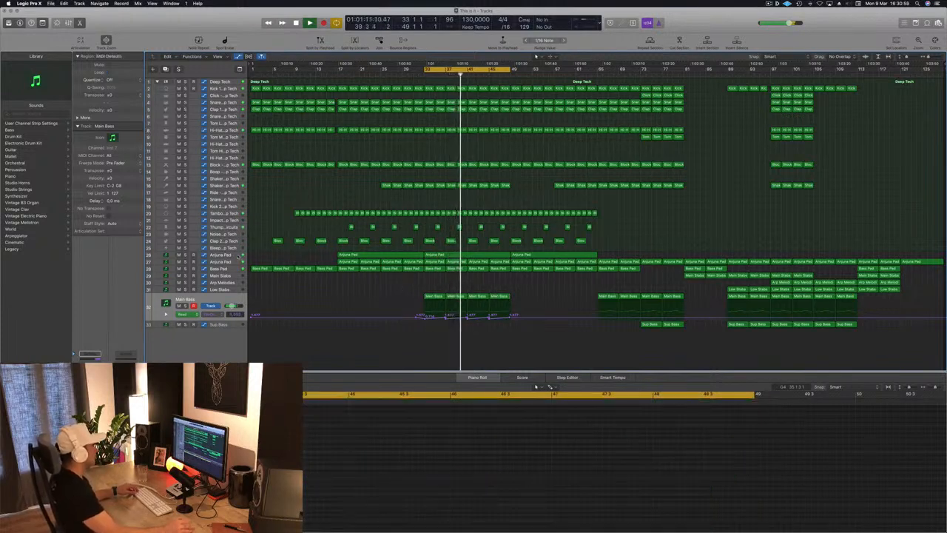
# Step: Duplicate the riser track and copy its region from bar 33 to bar 49 onto the new track
pyautogui.click(237, 255)
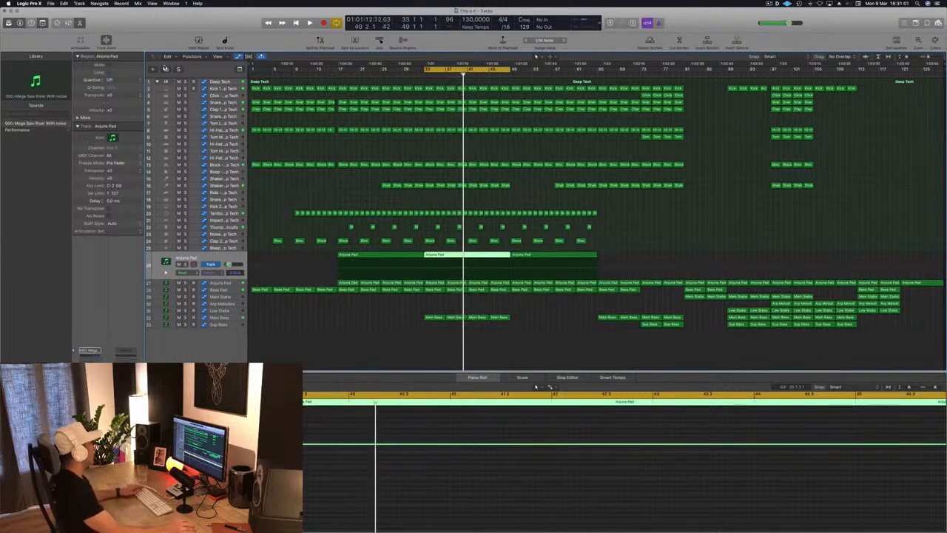
pyautogui.press('Down')
pyautogui.moveTo(440, 257); pyautogui.dragTo(440, 265)
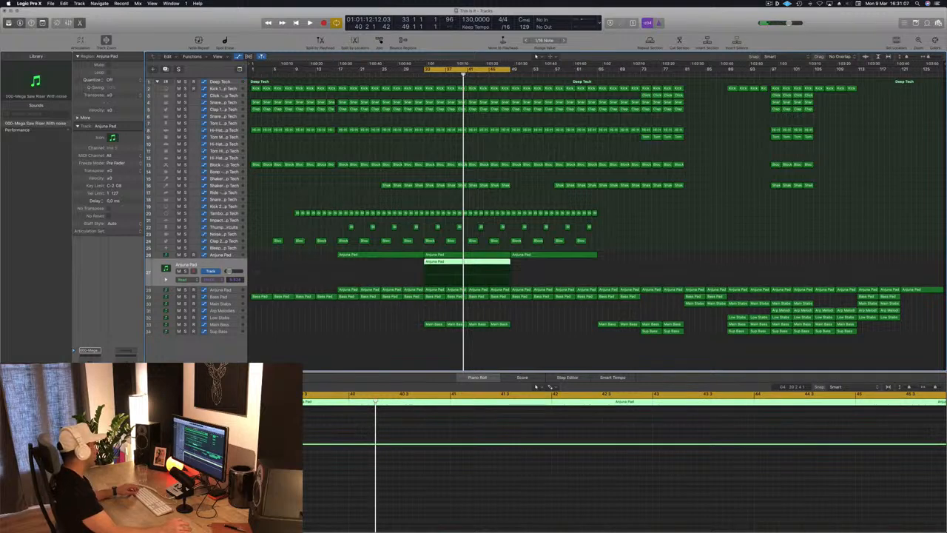
# Step: Load a different riser preset in the duplicated track's Sylenth1, audition it from bar 33 and close the plug-in
pyautogui.press('v')
pyautogui.moveTo(221, 32); pyautogui.dragTo(406, 110)
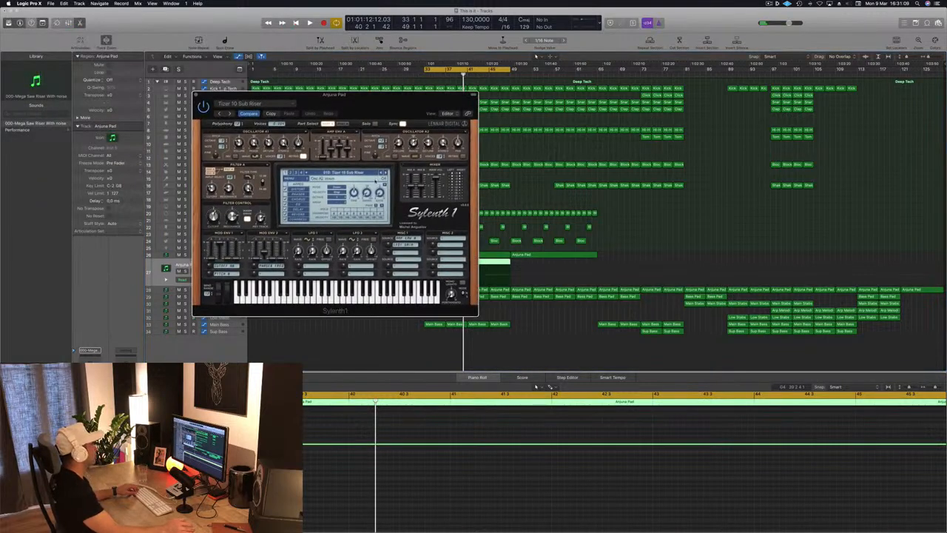
pyautogui.click(347, 173)
pyautogui.click(345, 178)
pyautogui.press('space')
pyautogui.moveTo(374, 106); pyautogui.dragTo(615, 135)
pyautogui.press('space')
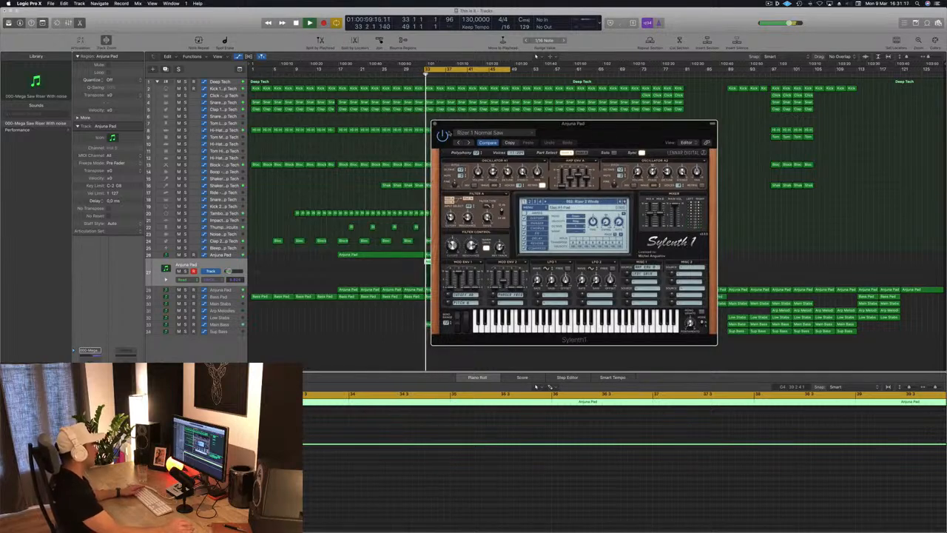
pyautogui.click(434, 124)
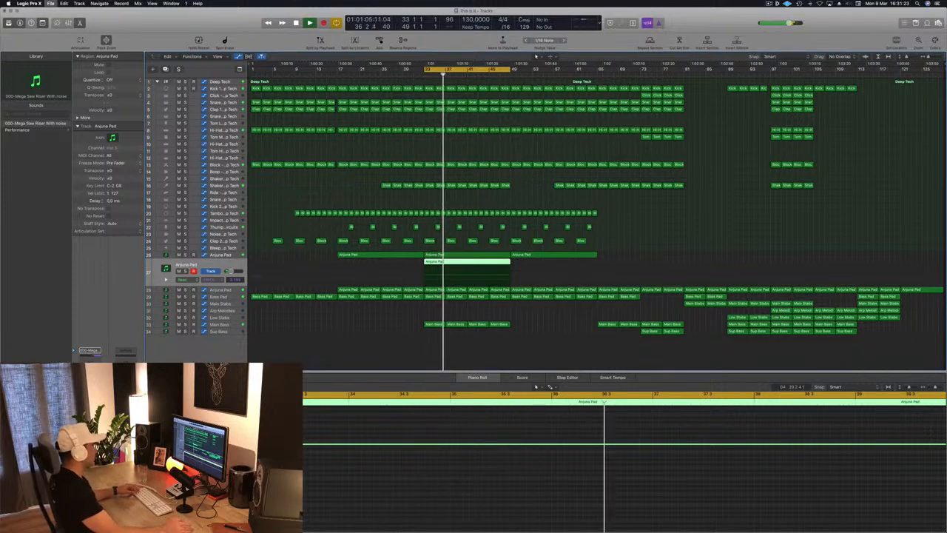
# Step: Reshape the Main Bass filter cutoff automation into two longer rises, one over bars 33 to 41 and one over bars 41 to 49
pyautogui.click(395, 351)
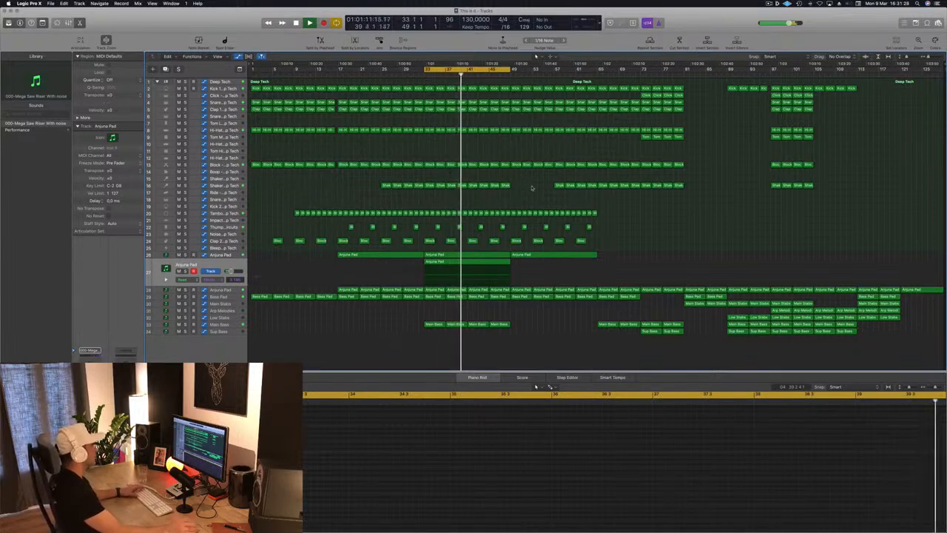
pyautogui.click(228, 324)
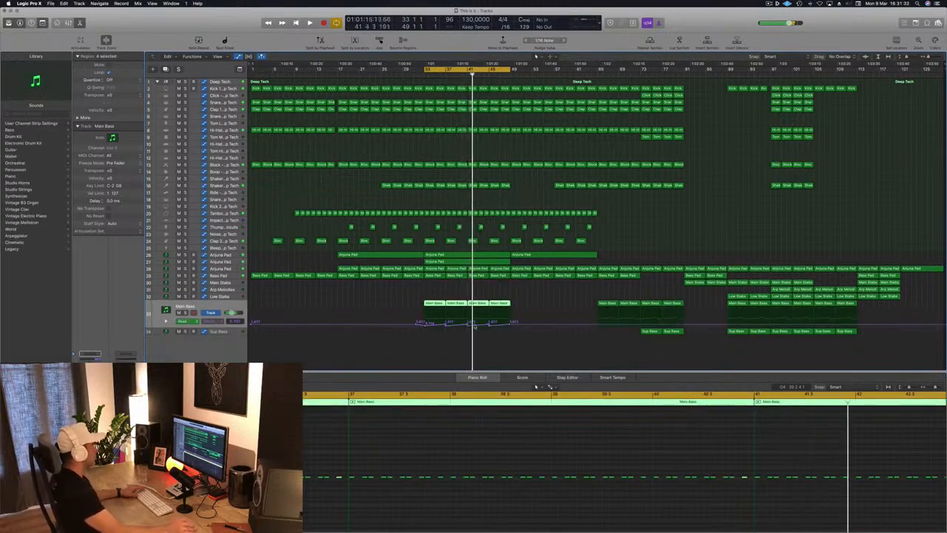
pyautogui.scroll(3, 310, 331)
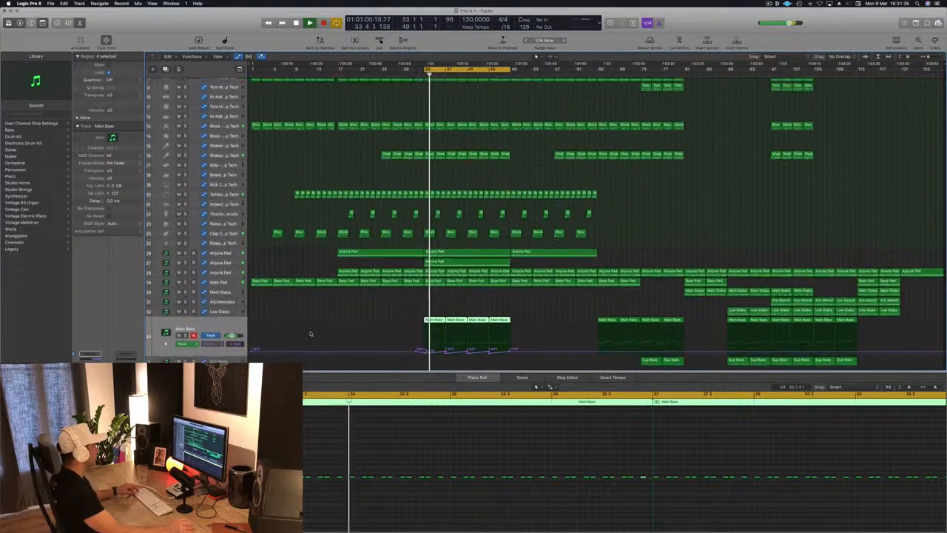
pyautogui.press('super+Right')
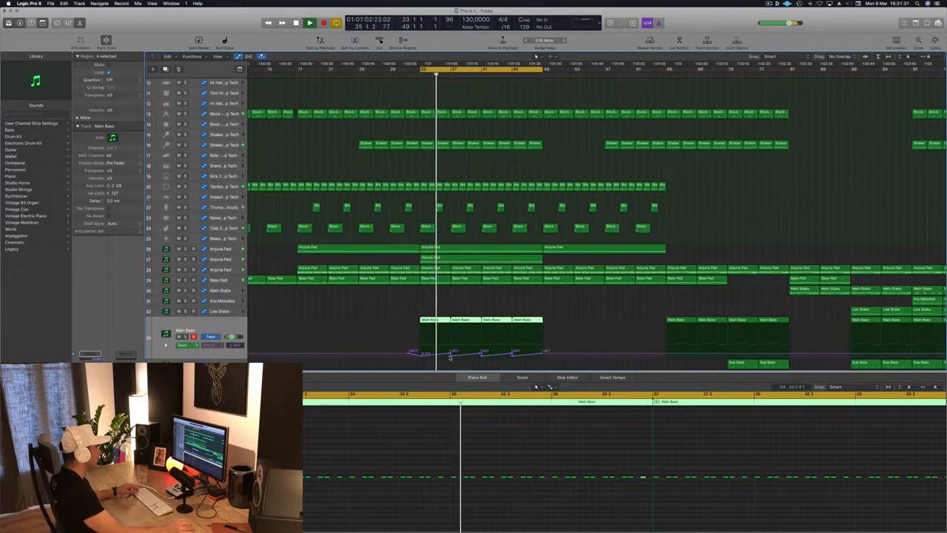
pyautogui.click(449, 355)
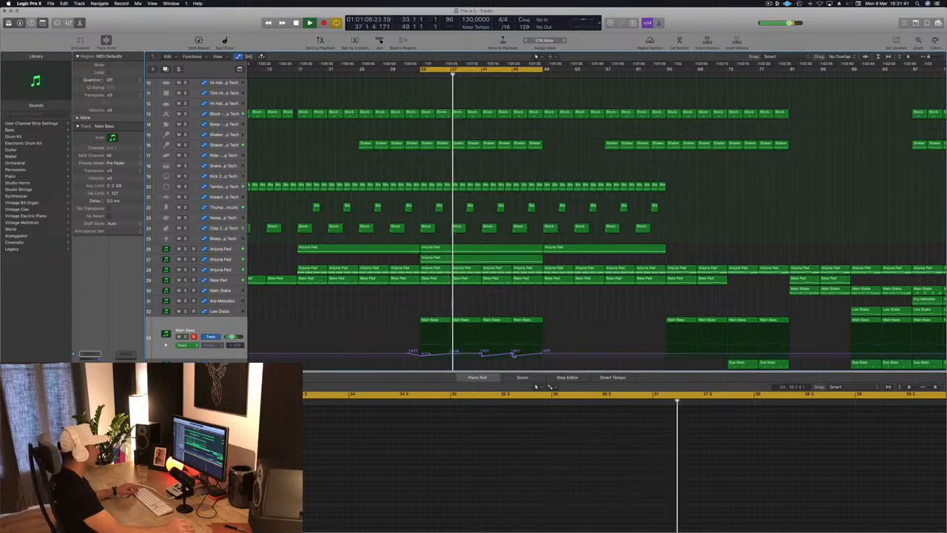
pyautogui.moveTo(544, 356); pyautogui.dragTo(483, 352)
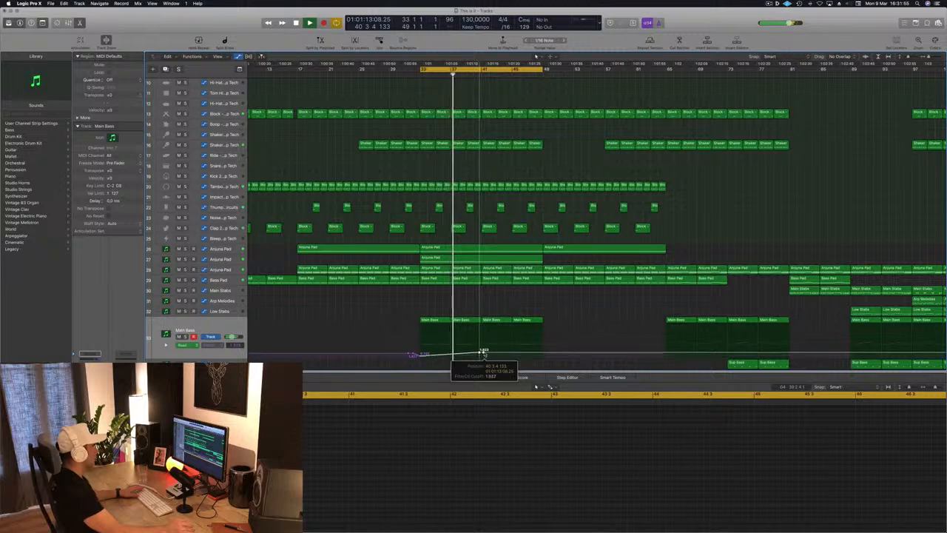
pyautogui.moveTo(484, 353); pyautogui.dragTo(479, 355)
pyautogui.moveTo(544, 356); pyautogui.dragTo(545, 351)
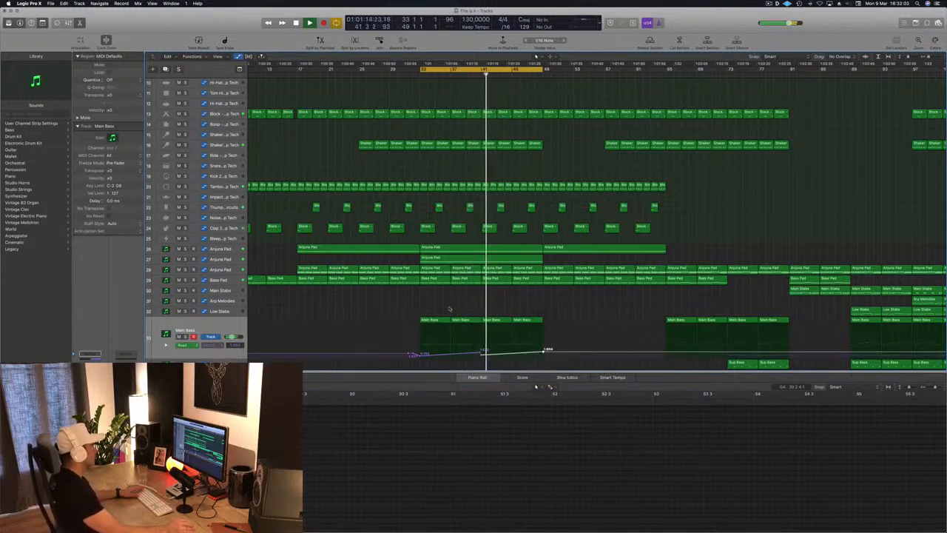
# Step: Check the second riser track in solo and cut its lows with a 24 dB/oct Channel EQ low cut at 440 Hz
pyautogui.press('super+Left')
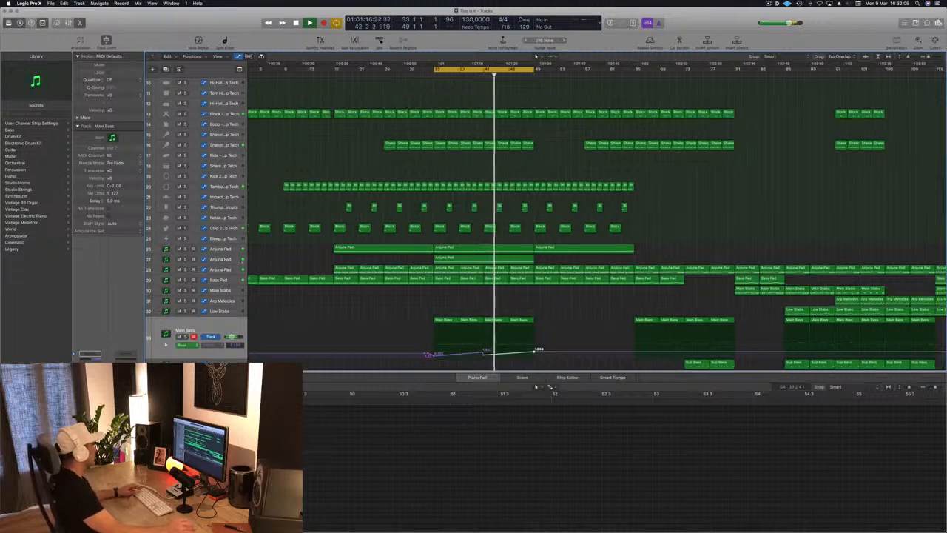
pyautogui.click(233, 260)
pyautogui.click(186, 274)
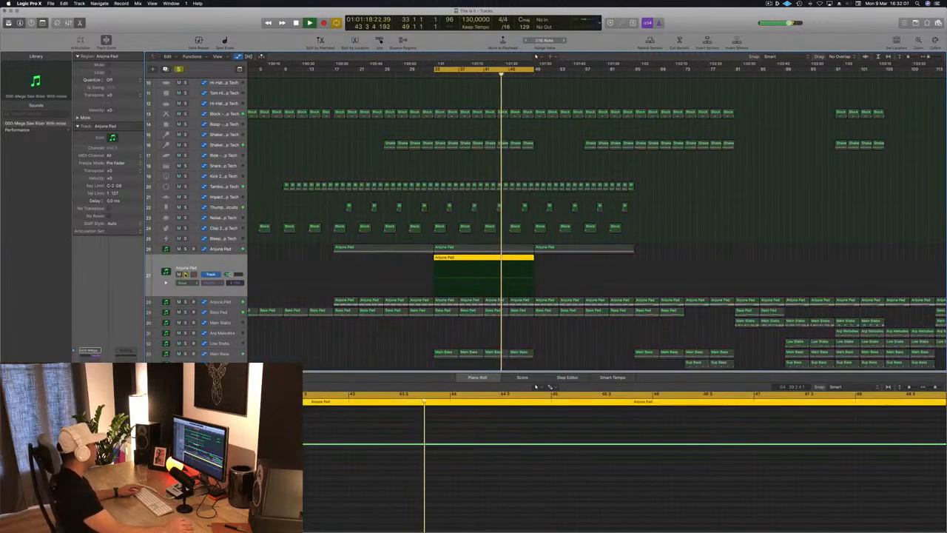
pyautogui.click(186, 274)
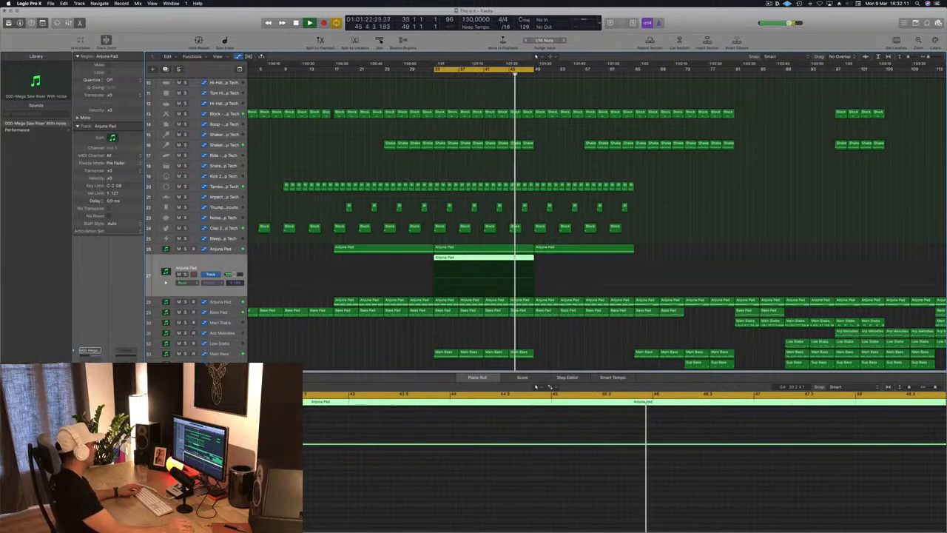
pyautogui.click(90, 358)
pyautogui.click(48, 54)
pyautogui.moveTo(53, 124); pyautogui.dragTo(245, 126)
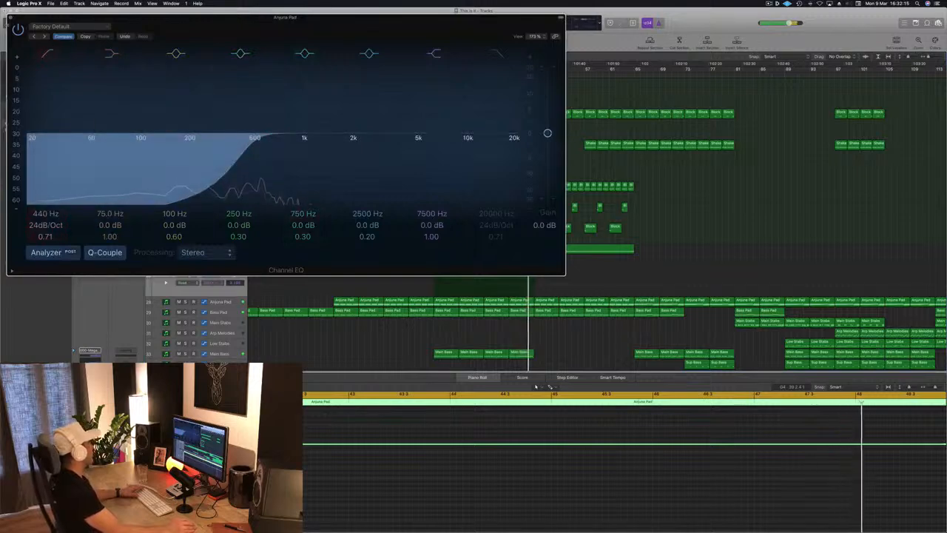
pyautogui.click(10, 17)
pyautogui.press('super+Left')
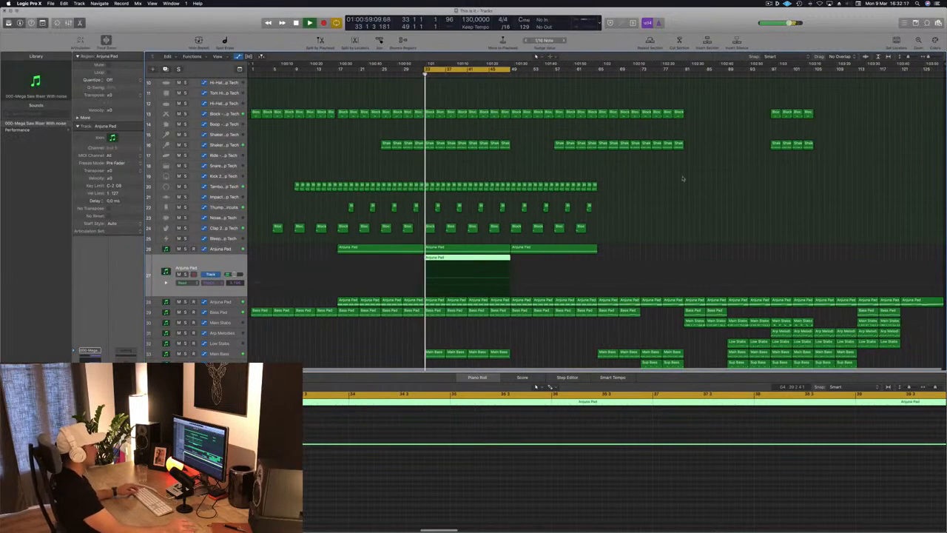
pyautogui.click(539, 169)
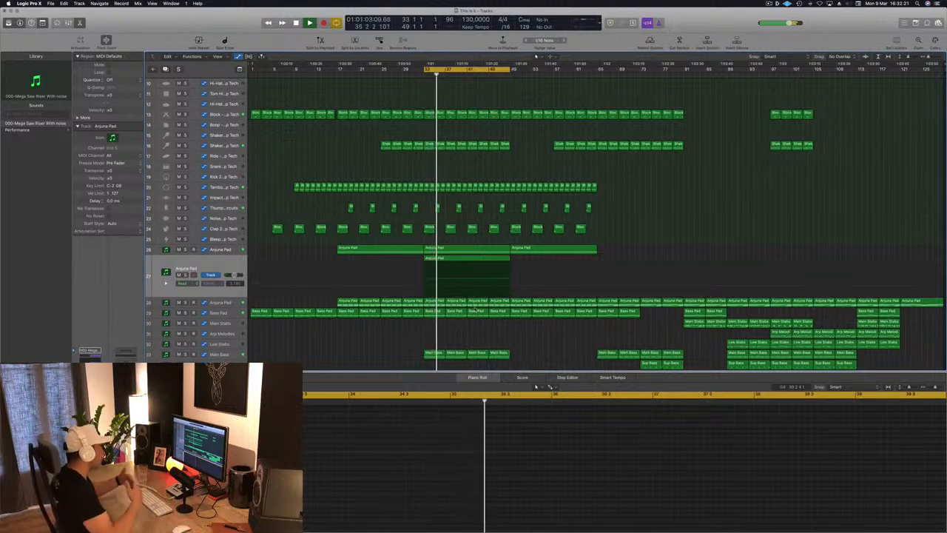
# Step: Copy the Shaker 2 region at bar 47 onto the Snare 3 track and delete all but its last two notes
pyautogui.scroll(1, 489, 330)
pyautogui.scroll(3, 489, 331)
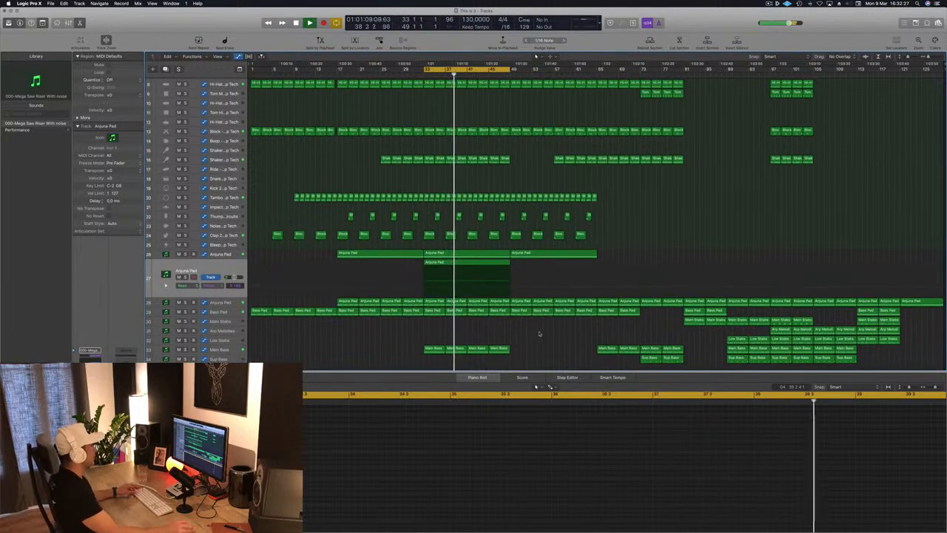
pyautogui.scroll(-2, 539, 333)
pyautogui.scroll(-4, 547, 321)
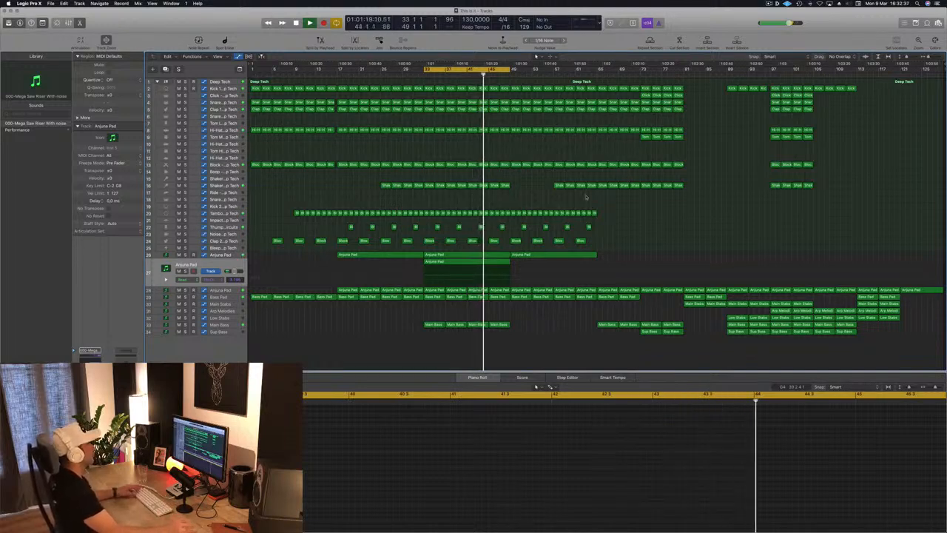
pyautogui.click(505, 186)
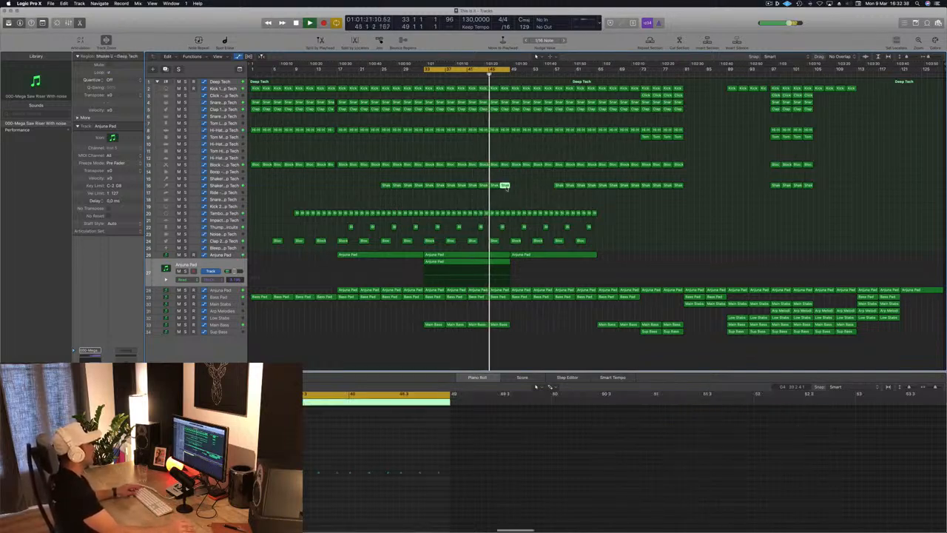
pyautogui.moveTo(504, 185); pyautogui.dragTo(504, 200)
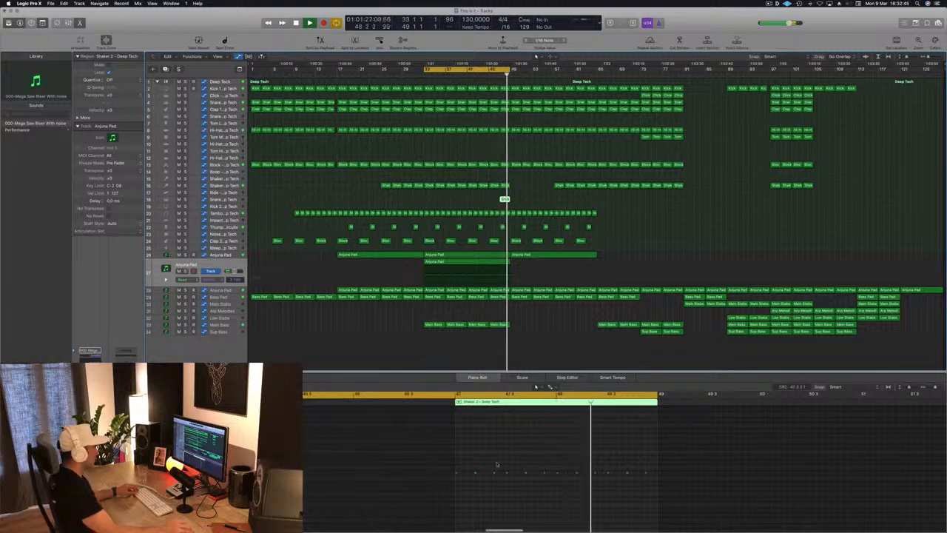
pyautogui.moveTo(616, 466); pyautogui.dragTo(449, 483)
pyautogui.press('Delete')
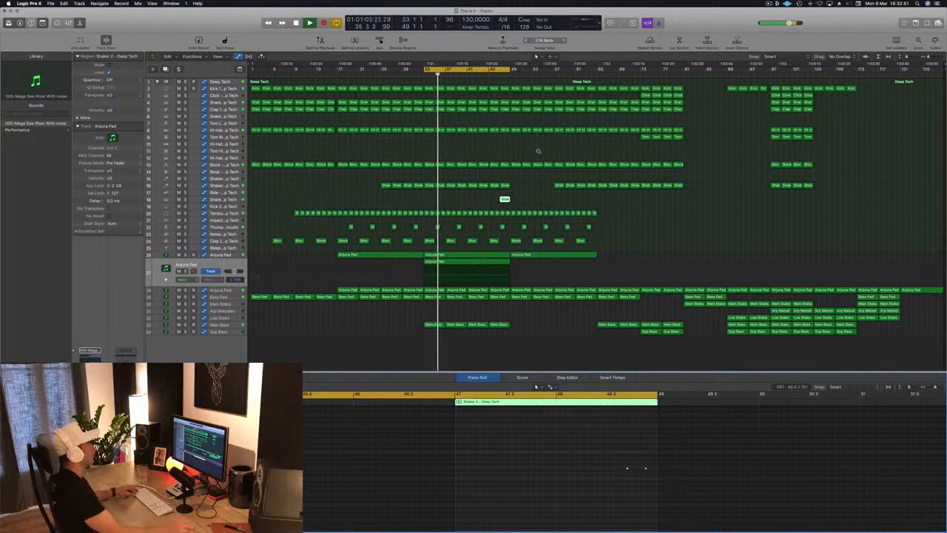
# Step: Rework the notes in the Snare 3 track's region into a fill of three closely spaced hits at the end of bar 48
pyautogui.scroll(10, 549, 186)
pyautogui.scroll(-3, 550, 185)
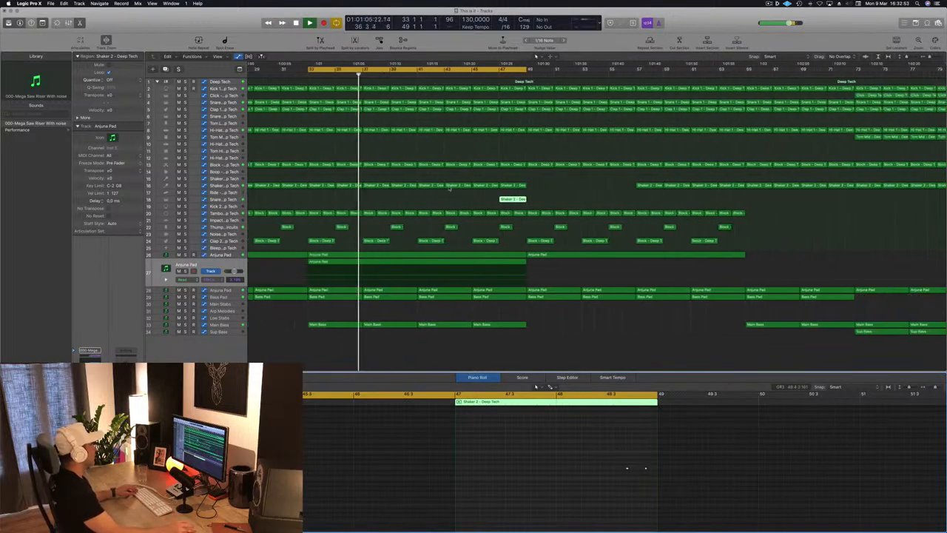
pyautogui.click(231, 200)
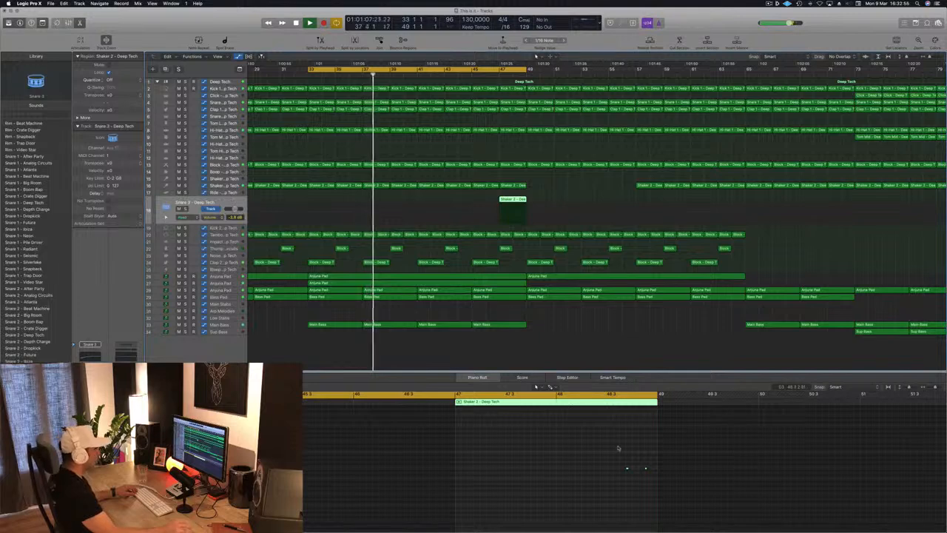
pyautogui.scroll(3, 620, 452)
pyautogui.scroll(3, 648, 455)
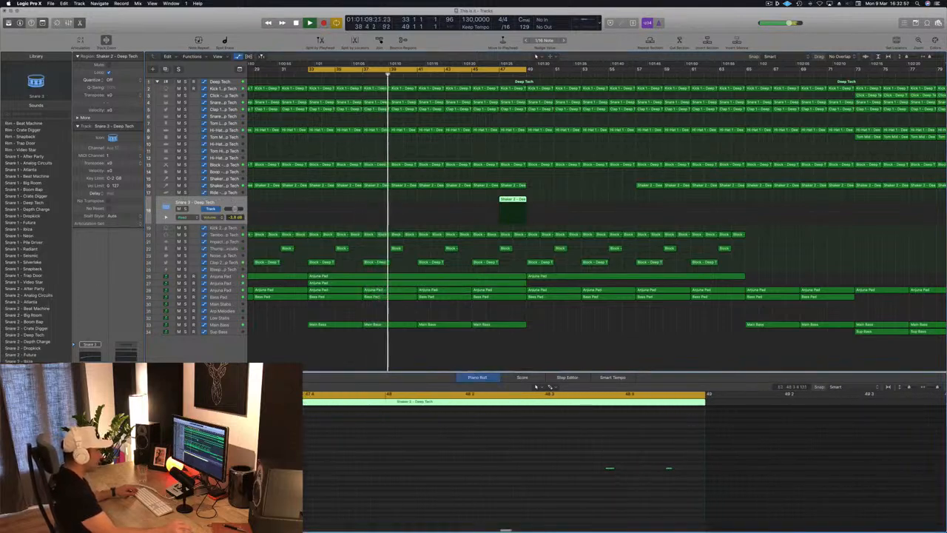
pyautogui.moveTo(611, 470); pyautogui.dragTo(689, 471)
pyautogui.click(611, 469)
pyautogui.press('Delete')
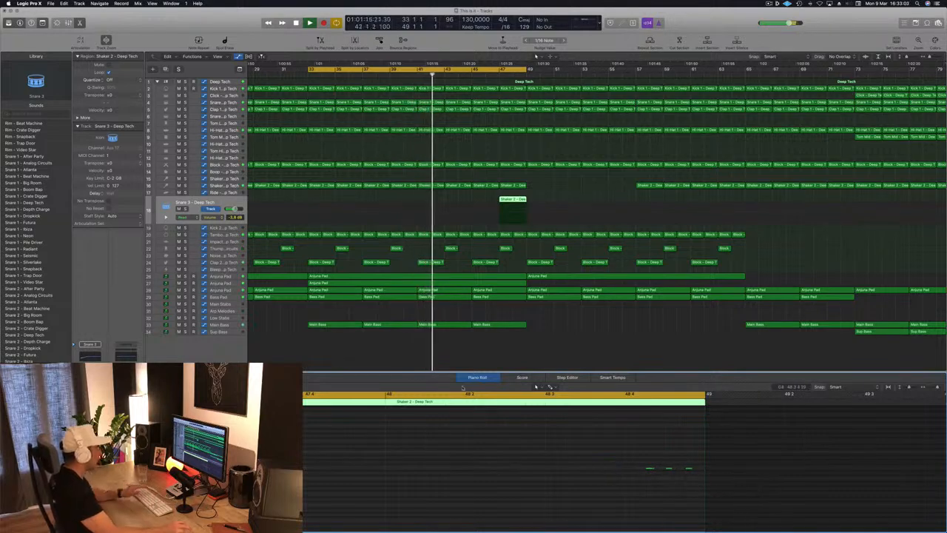
# Step: Extend the cycle range to bar 51 and set the Snare 3 track's volume to -1.1 dB while auditioning the fill
pyautogui.click(200, 203)
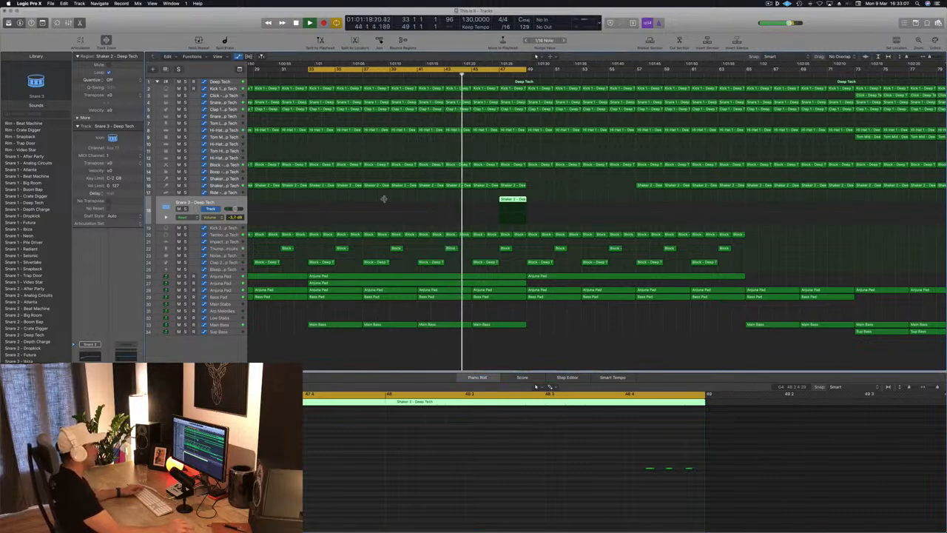
pyautogui.moveTo(533, 70); pyautogui.dragTo(553, 74)
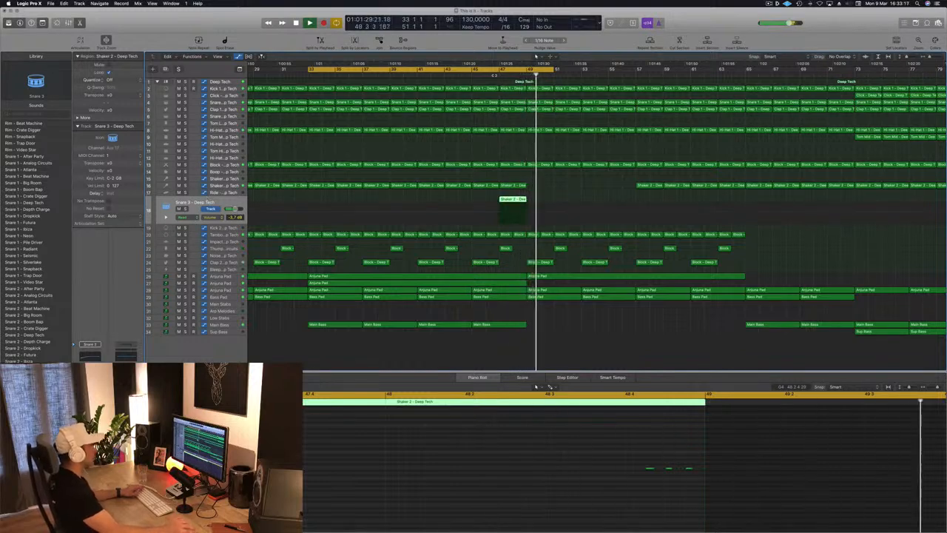
pyautogui.click(496, 74)
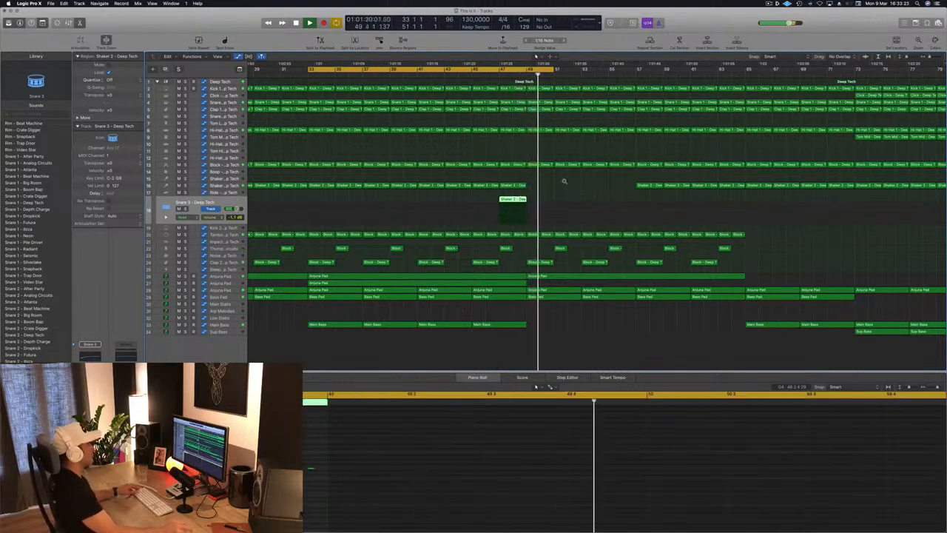
pyautogui.press('super+Left')
pyautogui.press('Return')
pyautogui.press('super+Left')
pyautogui.press('super+Left')
pyautogui.press('super+Left')
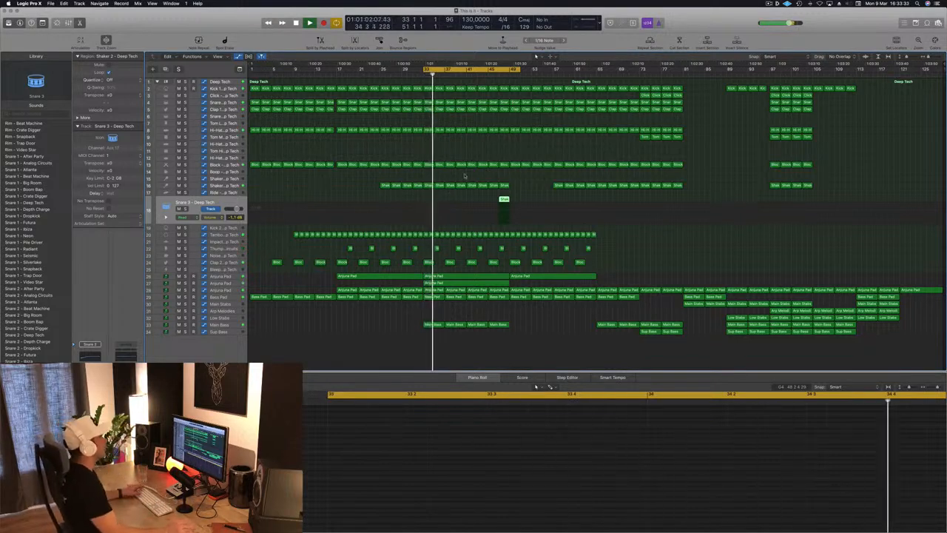
# Step: Move the four Tom Mid regions from bars 73–81 to bars 41–49 and set the track's volume to -4.1 dB during playback
pyautogui.click(346, 192)
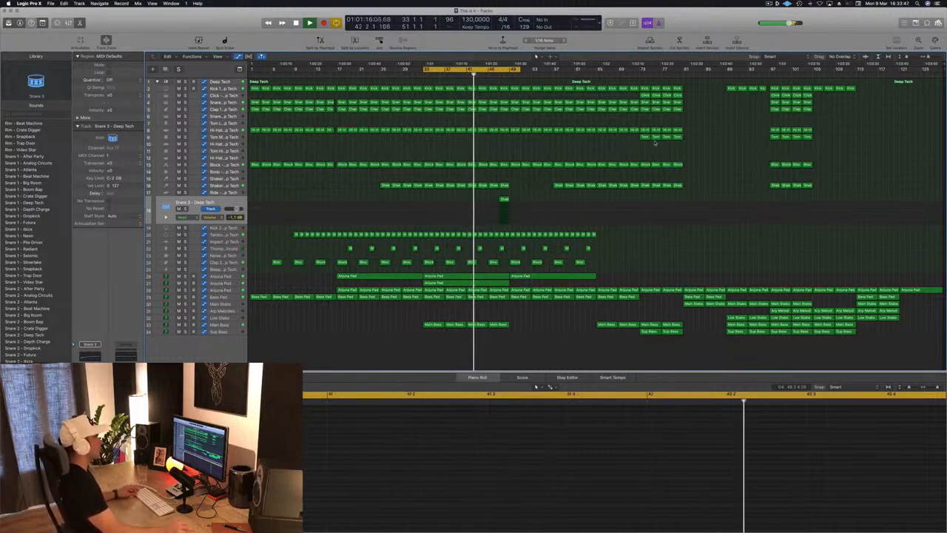
pyautogui.moveTo(630, 143); pyautogui.dragTo(474, 142)
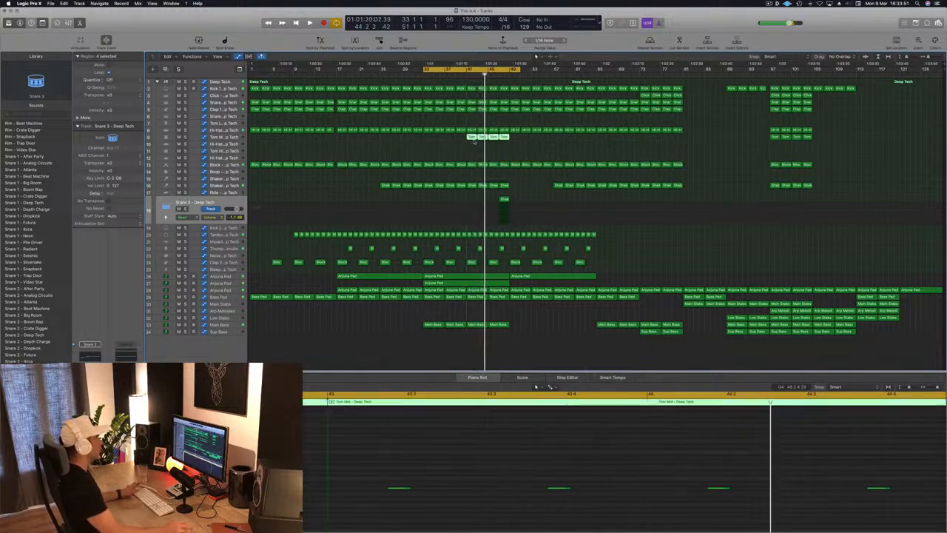
pyautogui.click(419, 161)
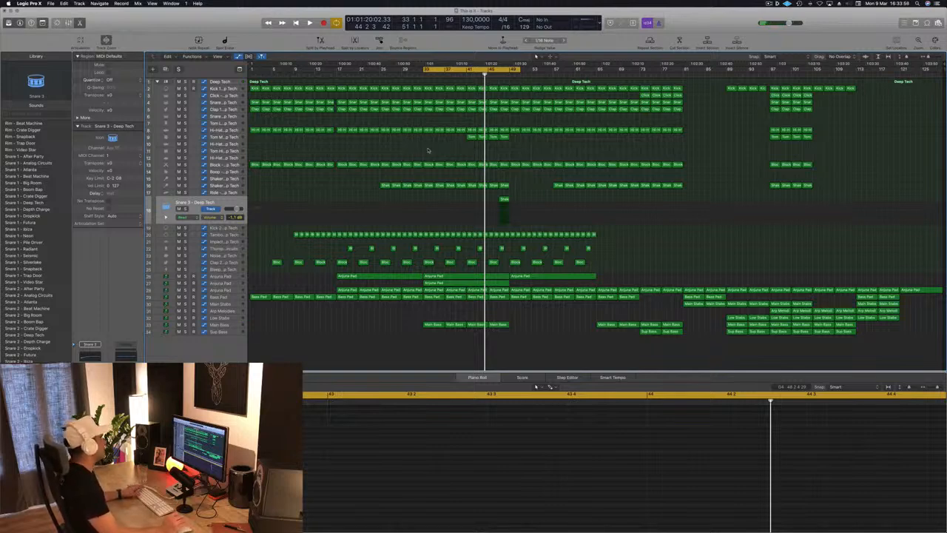
pyautogui.press('space')
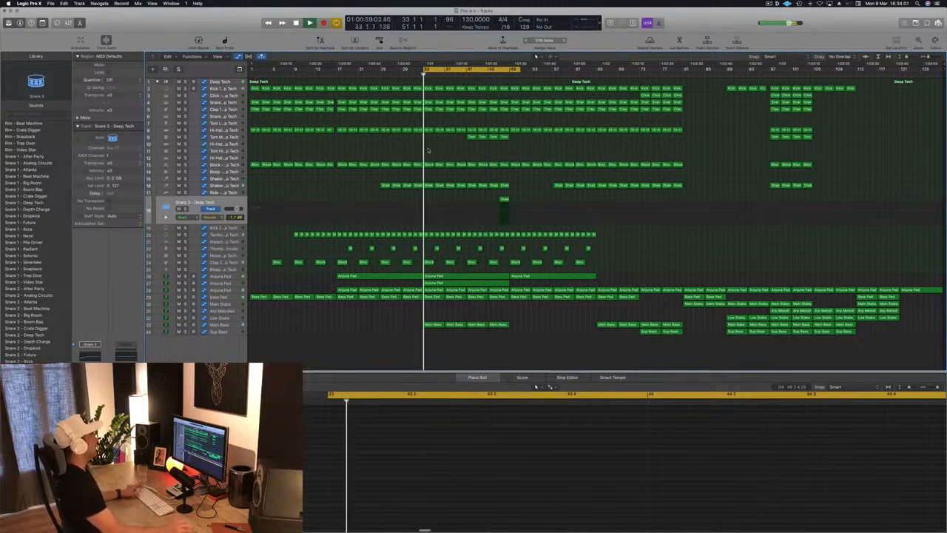
pyautogui.click(231, 138)
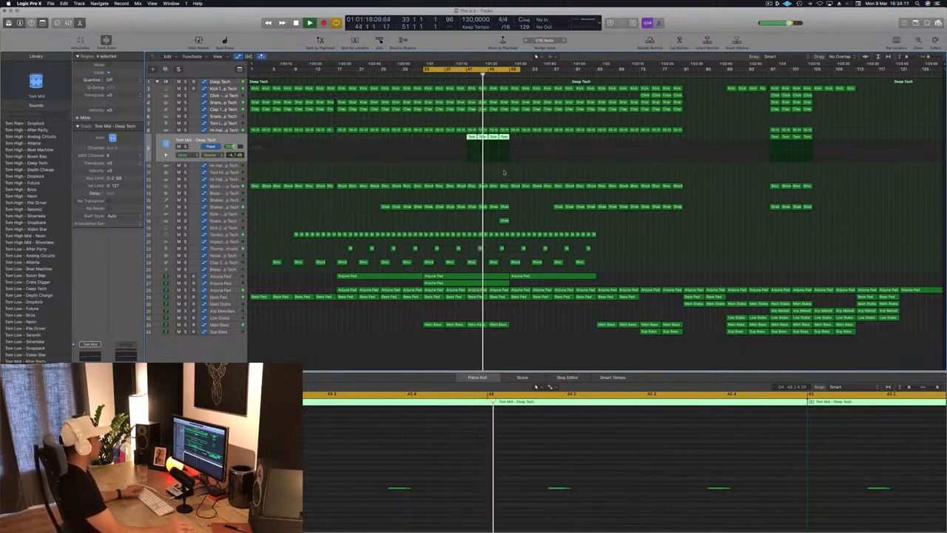
pyautogui.click(468, 176)
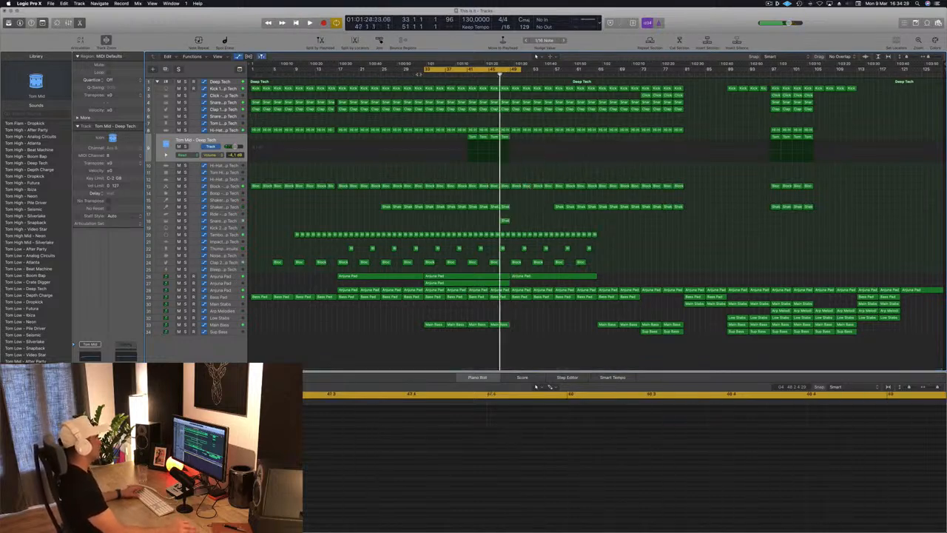
# Step: Shorten the cycle range to bars 47 to 51 and audition the fill on the Snare 3 track in the loop
pyautogui.moveTo(424, 70); pyautogui.dragTo(500, 71)
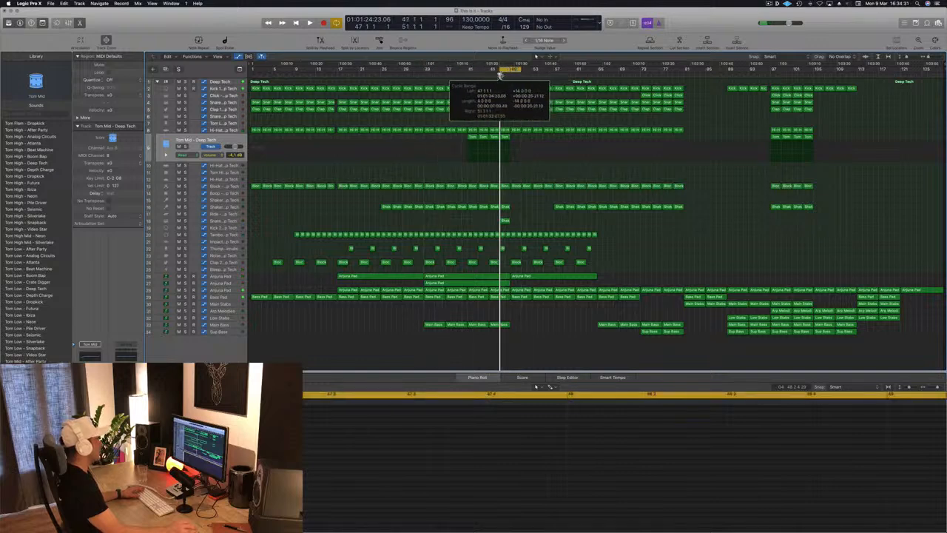
pyautogui.press('space')
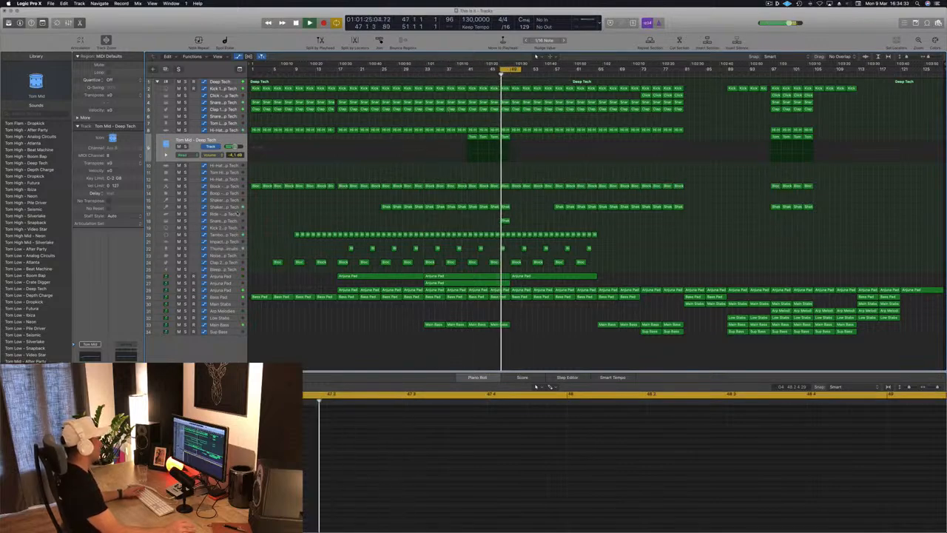
pyautogui.click(237, 213)
pyautogui.press('Down')
pyautogui.press('space')
pyautogui.press('space')
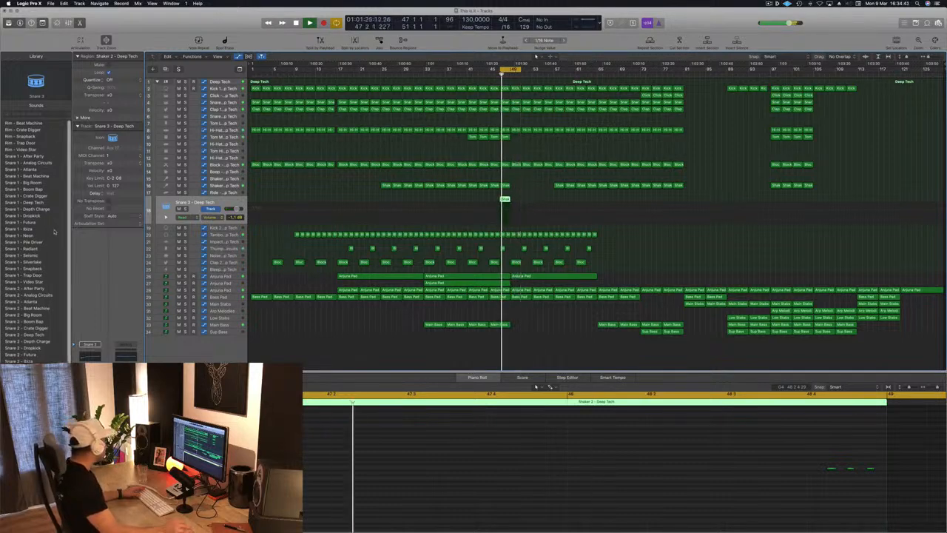
# Step: Load the Snare 1 - Big Room sound on the fill track and move the cycle range to bars 49–53 during playback
pyautogui.click(32, 183)
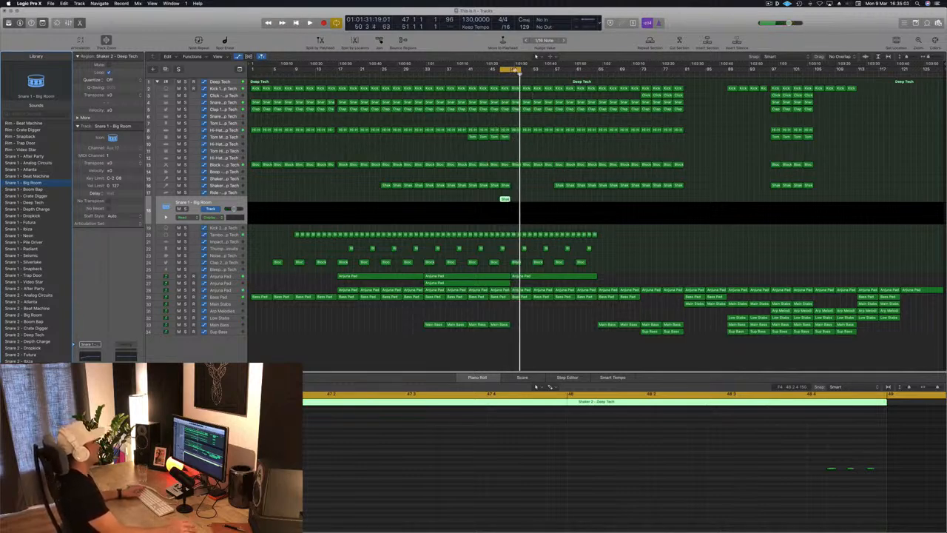
pyautogui.press('space')
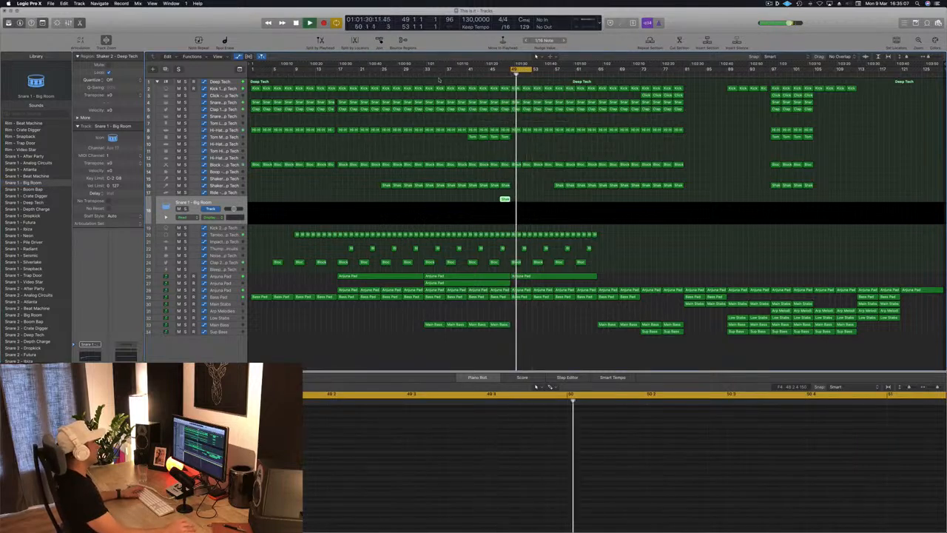
pyautogui.click(417, 75)
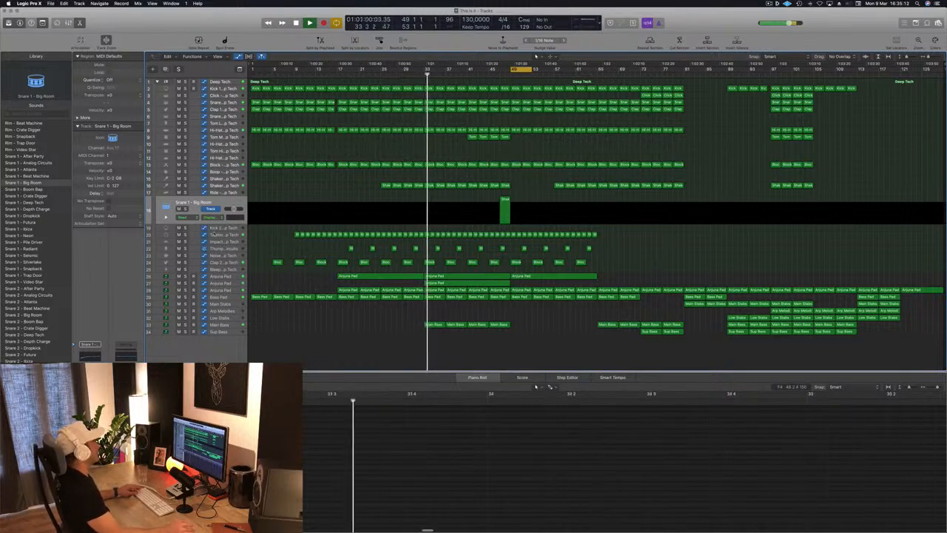
pyautogui.click(234, 229)
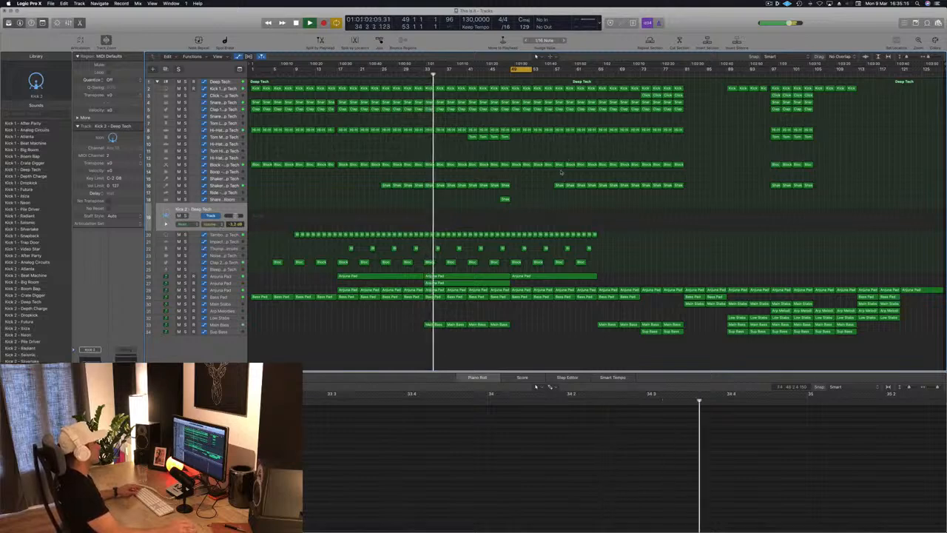
# Step: Delete the snare, clap, hi-hat, block and tambourine regions in bars 49–57
pyautogui.click(507, 74)
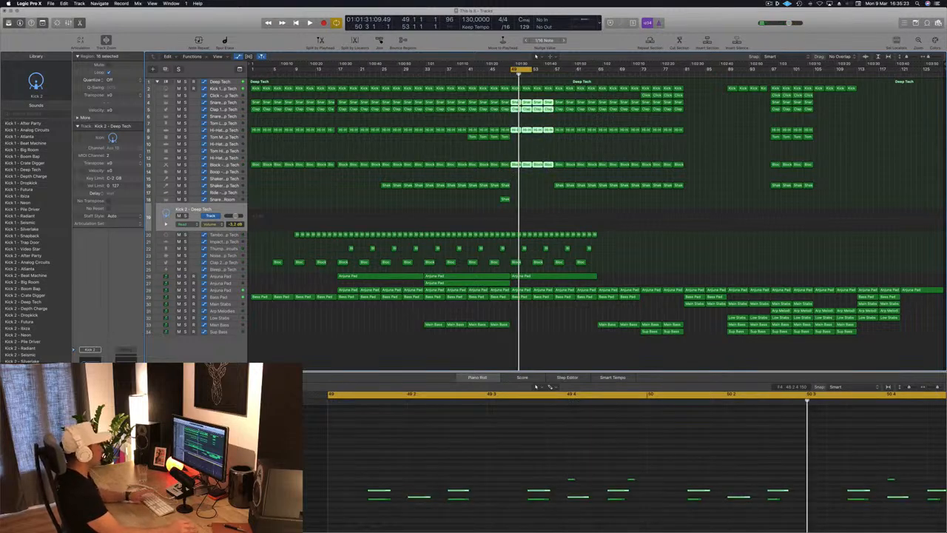
pyautogui.press('Delete')
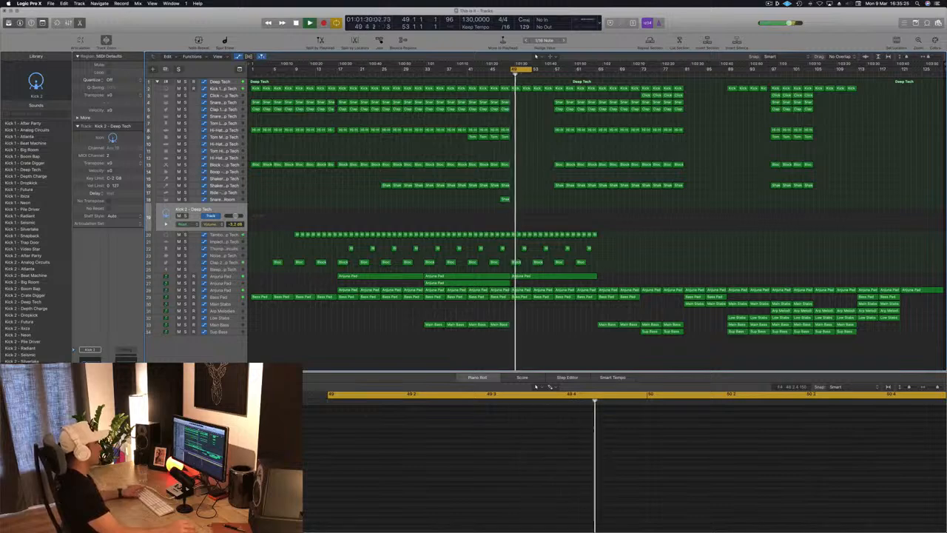
pyautogui.click(513, 235)
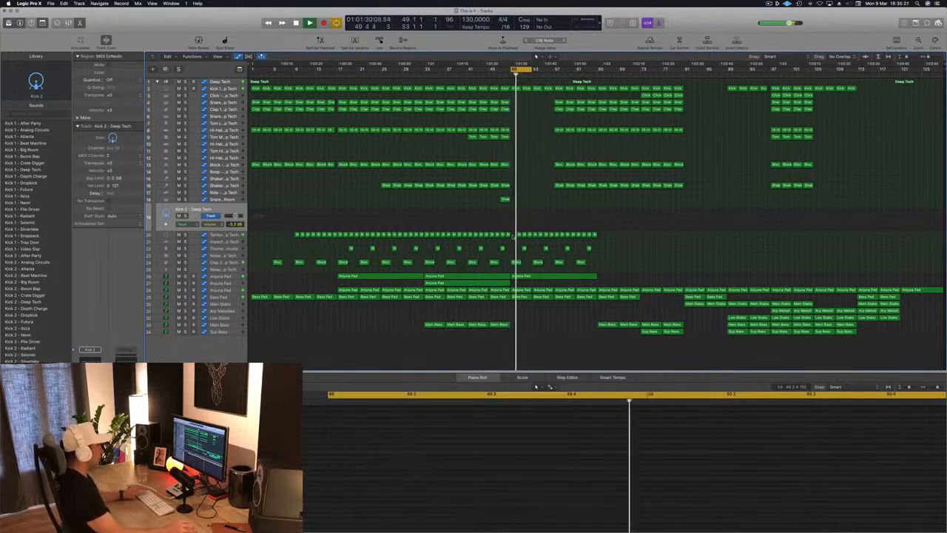
pyautogui.moveTo(517, 235); pyautogui.dragTo(552, 235)
pyautogui.press('Delete')
pyautogui.press('space')
pyautogui.press('space')
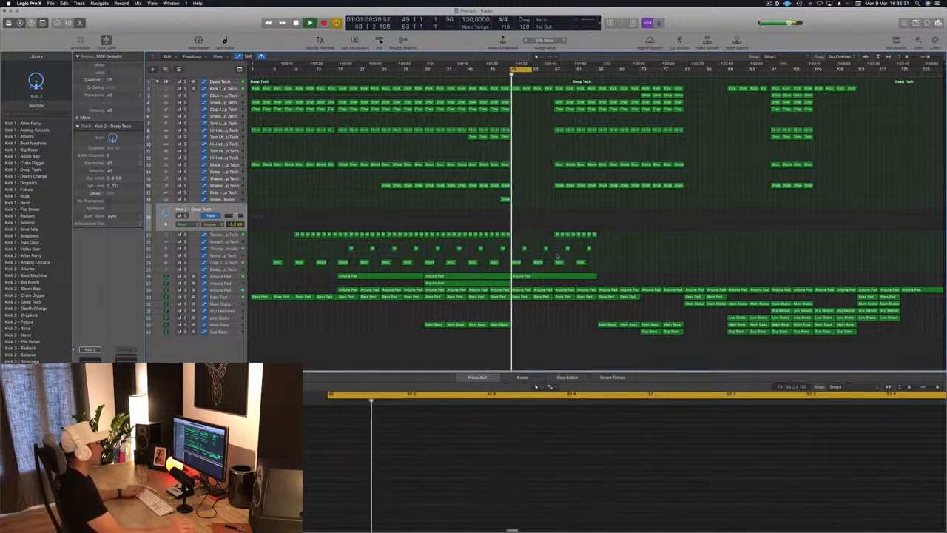
# Step: Delete the long Arjuna Pad region in bars 49–65 on track 26
pyautogui.press('space')
pyautogui.press('space')
pyautogui.click(573, 277)
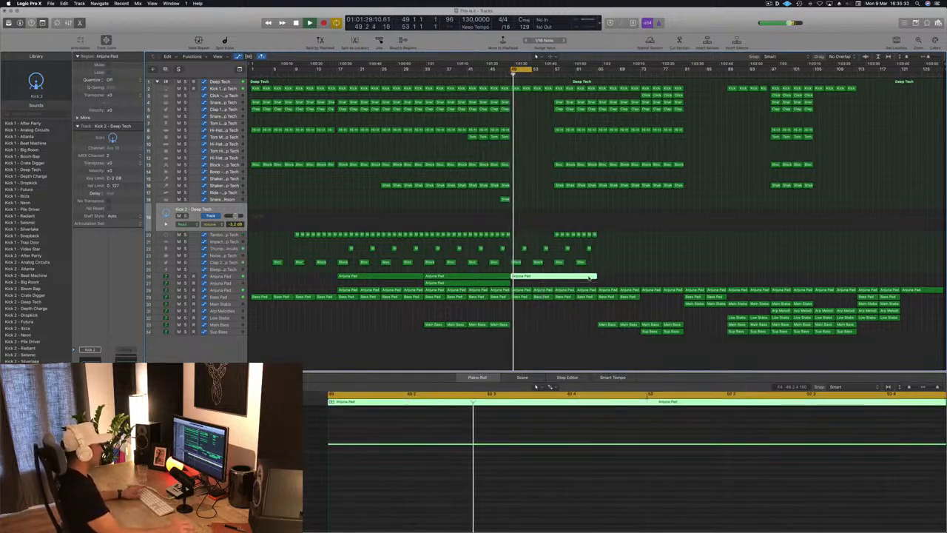
pyautogui.press('Delete')
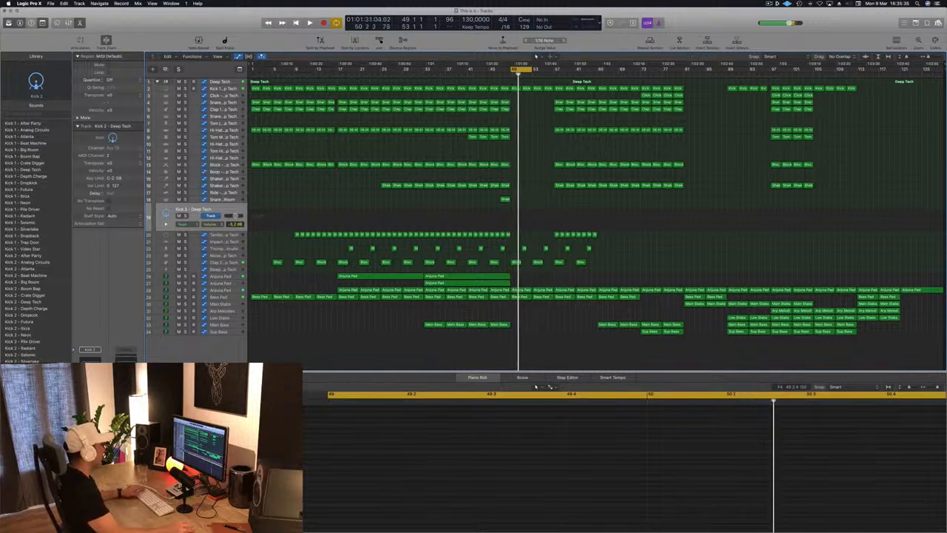
# Step: Delete the Arjuna Pad regions on track 28 and the Bass Pad regions in bars 57–65
pyautogui.click(227, 292)
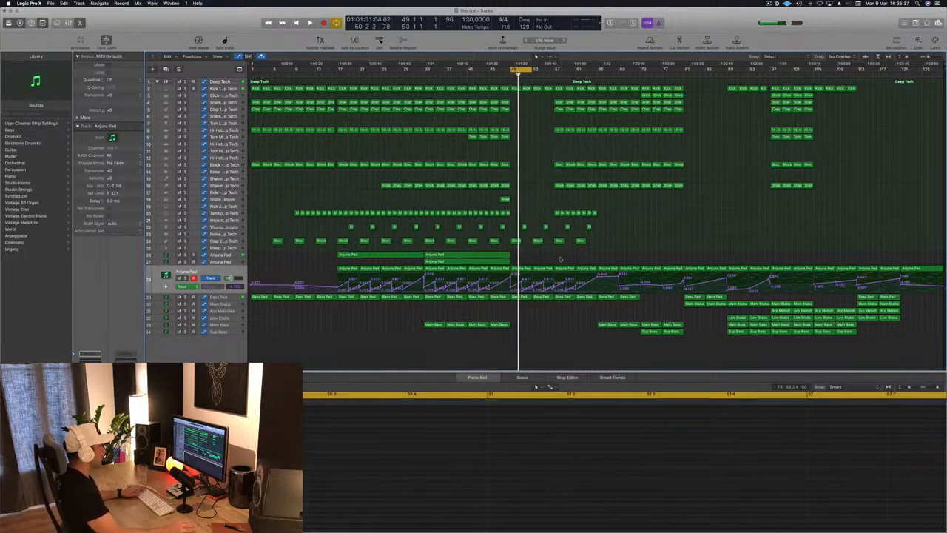
pyautogui.press('Delete')
pyautogui.moveTo(592, 301); pyautogui.dragTo(592, 298)
pyautogui.press('Delete')
pyautogui.moveTo(604, 257); pyautogui.dragTo(523, 275)
# Step: Copy two Main Bass regions from bar 65 and two Sup Bass regions from bar 73 to bars 49–57
pyautogui.click(614, 325)
pyautogui.moveTo(605, 326); pyautogui.dragTo(520, 332)
pyautogui.click(649, 330)
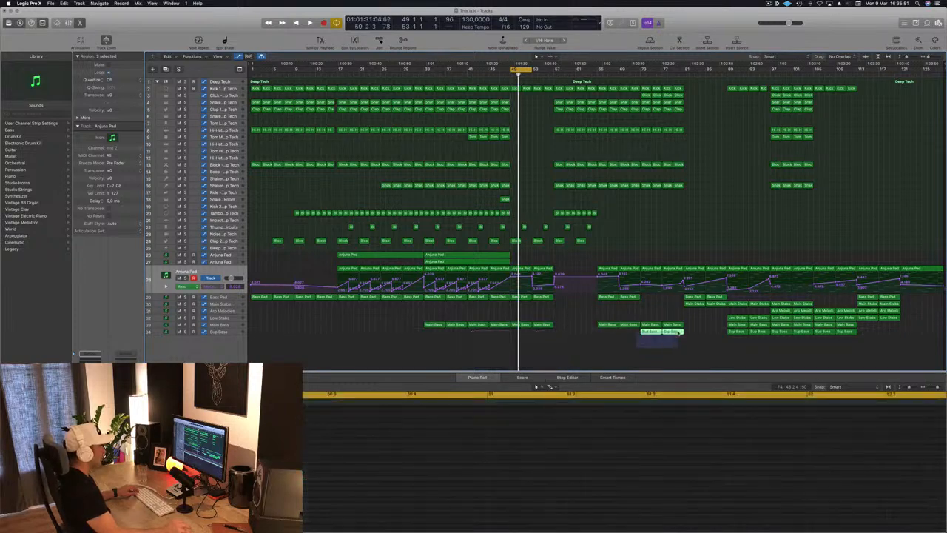
pyautogui.moveTo(648, 333); pyautogui.dragTo(520, 337)
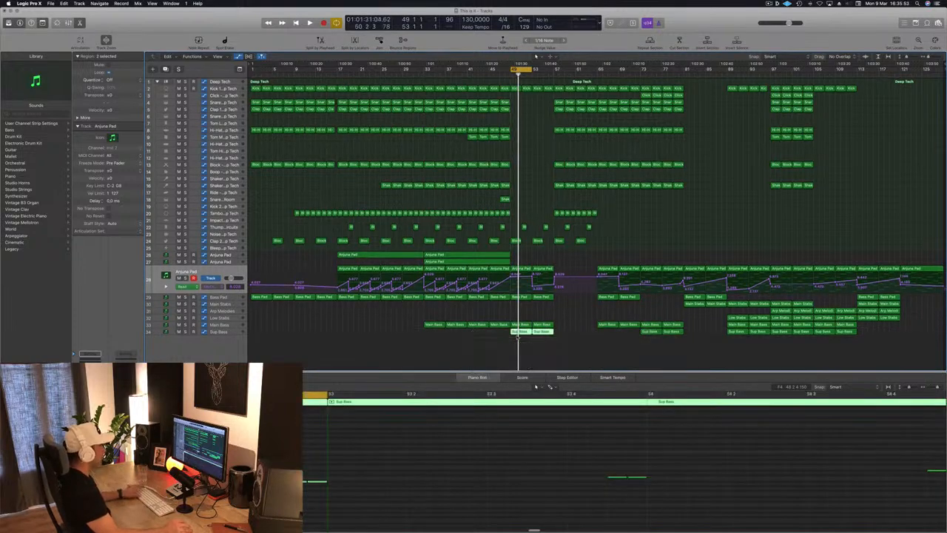
# Step: Lower the Arjuna Pad automation at bar 49 so that it ramps up towards bar 53
pyautogui.press('space')
pyautogui.scroll(6, 529, 165)
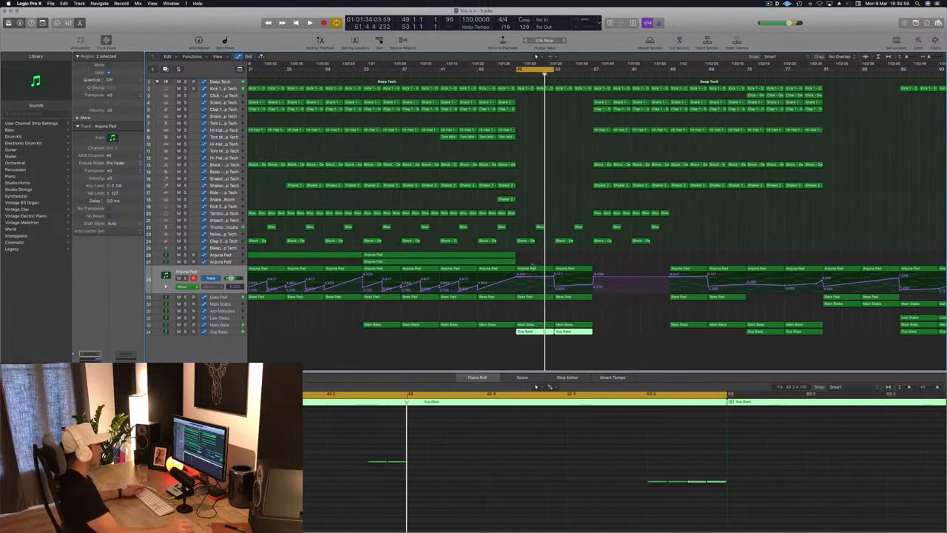
pyautogui.click(521, 276)
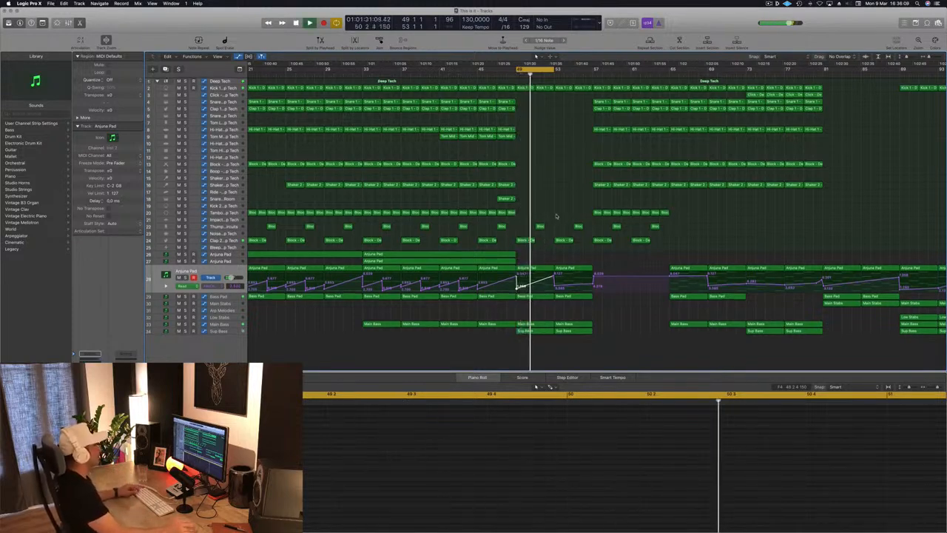
# Step: Adjust the Main Bass track's filter cutoff automation point at bar 49 during loop playback
pyautogui.click(231, 326)
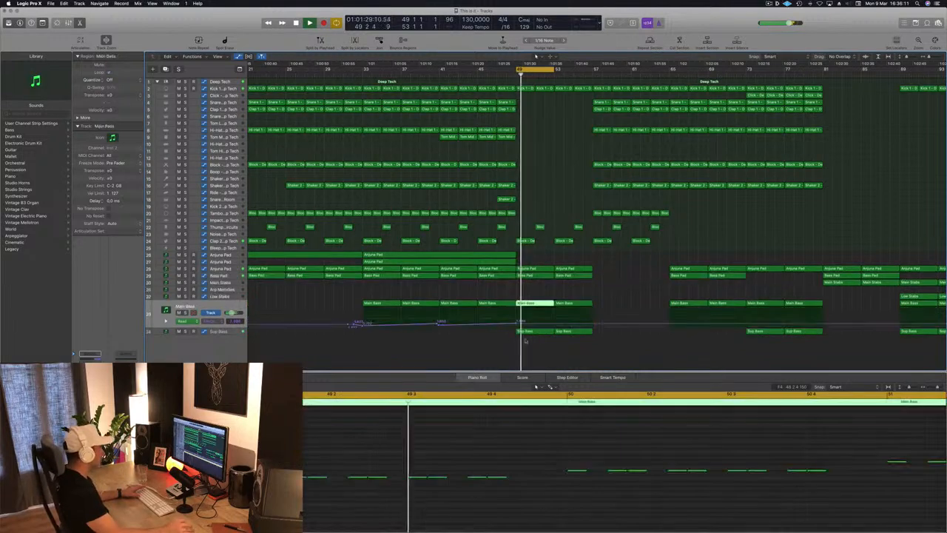
pyautogui.click(518, 324)
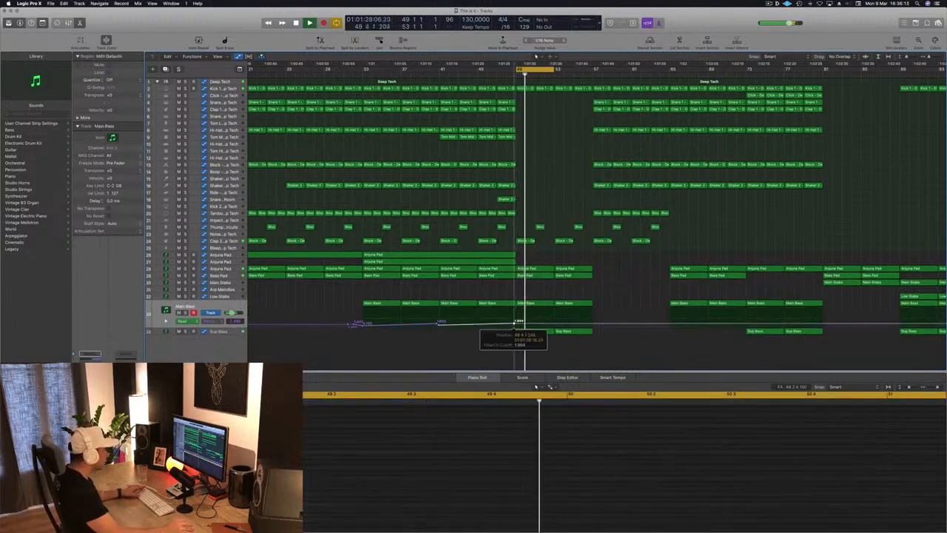
pyautogui.press('space')
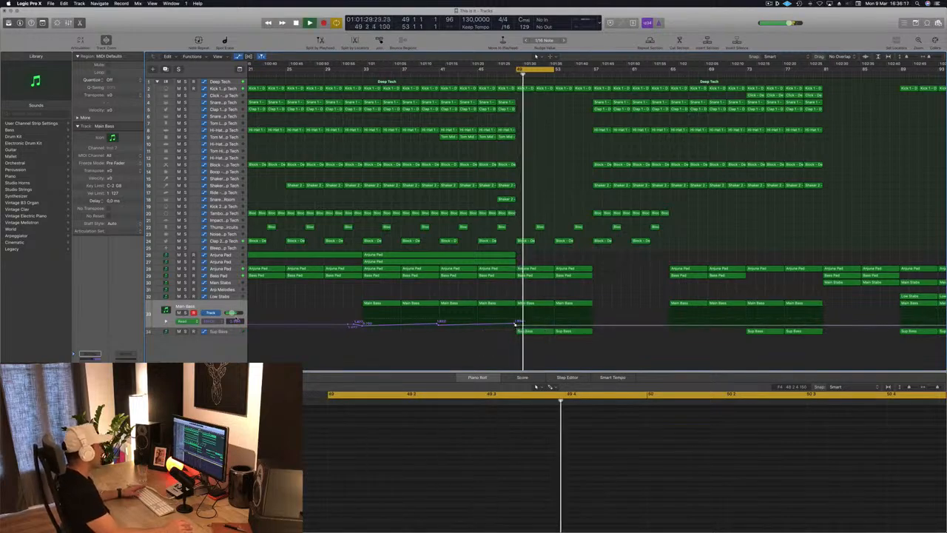
# Step: Inspect the Sup Bass track's Channel EQ while the loop plays, and close the plug-in window
pyautogui.click(527, 331)
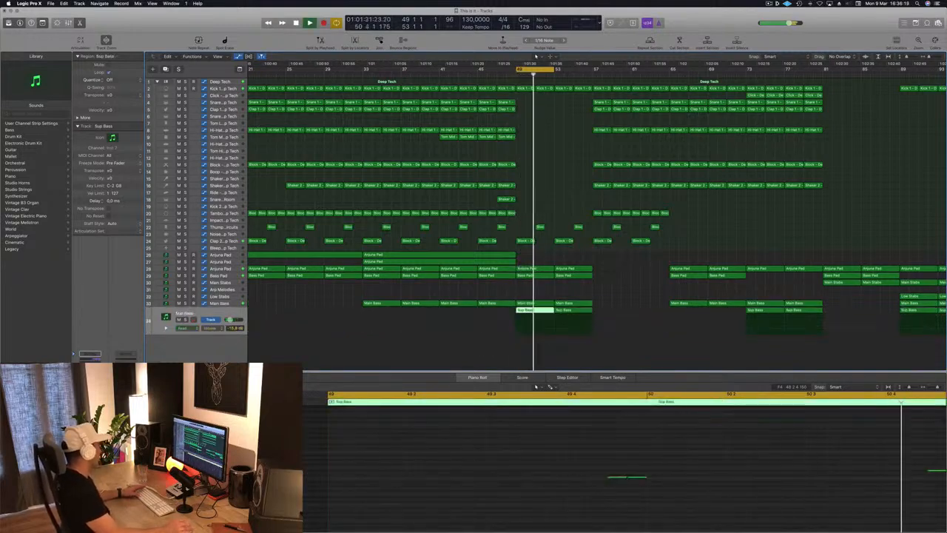
pyautogui.click(90, 367)
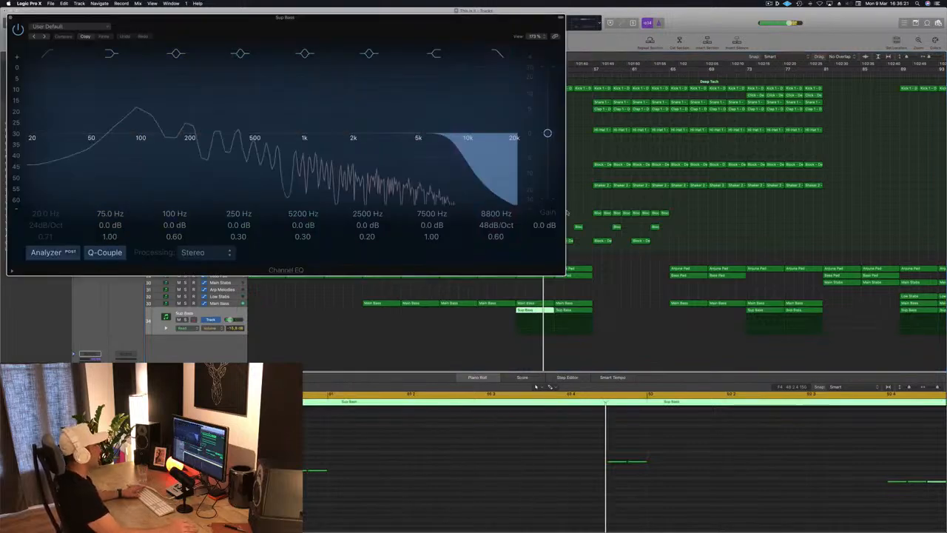
pyautogui.click(583, 190)
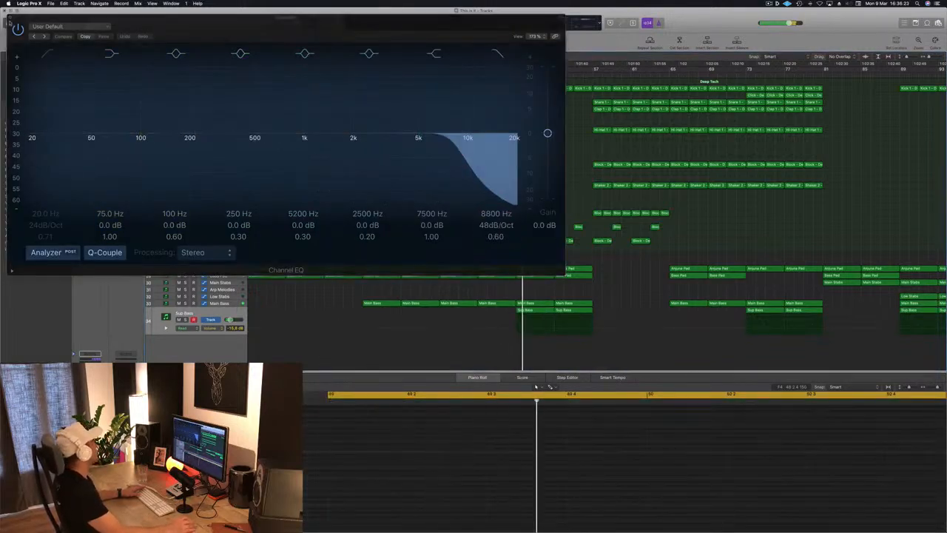
pyautogui.click(10, 18)
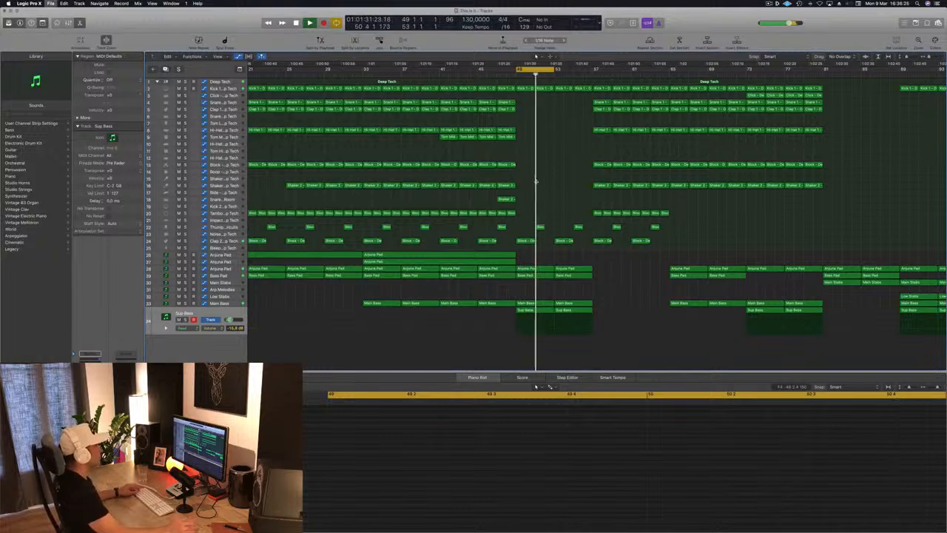
# Step: Delete the two regions on the Thump track within bars 49–57
pyautogui.scroll(1, 536, 204)
pyautogui.press('space')
pyautogui.press('space')
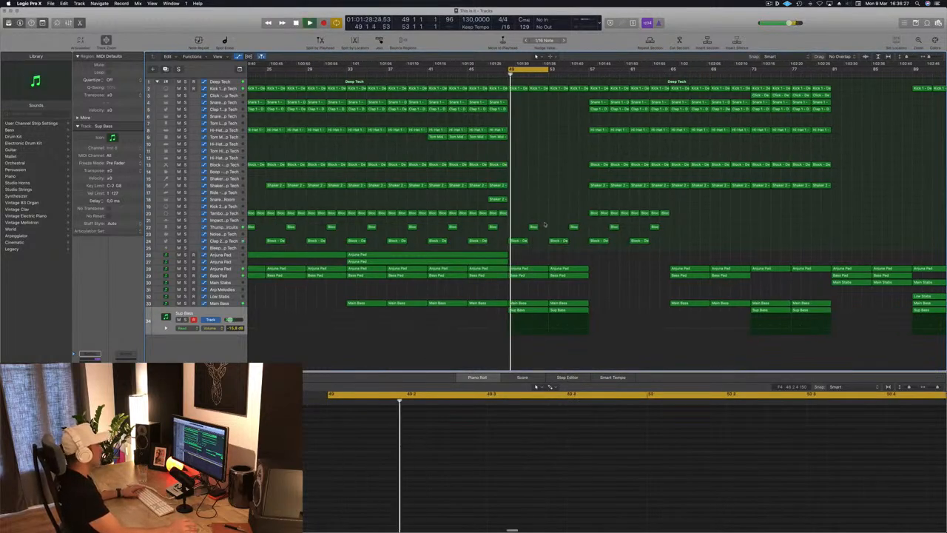
pyautogui.click(560, 230)
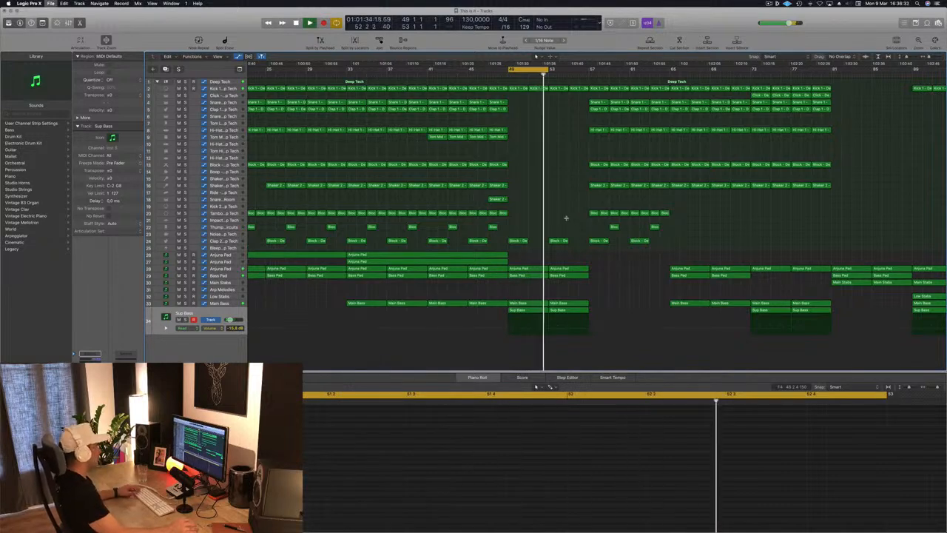
# Step: Extend the cycle range to bar 57 and audition the section from bar 49
pyautogui.scroll(-1, 566, 218)
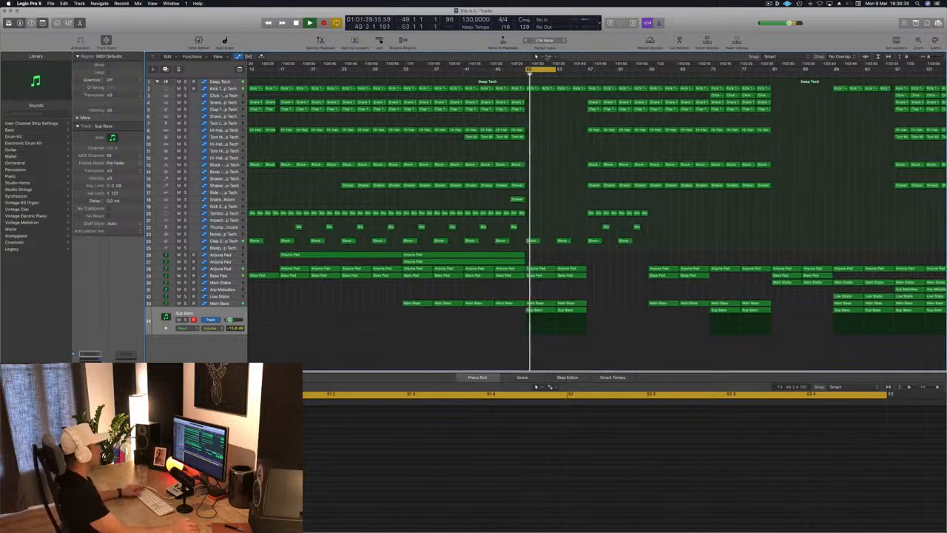
pyautogui.moveTo(556, 70); pyautogui.dragTo(586, 70)
pyautogui.press('space')
pyautogui.press('space')
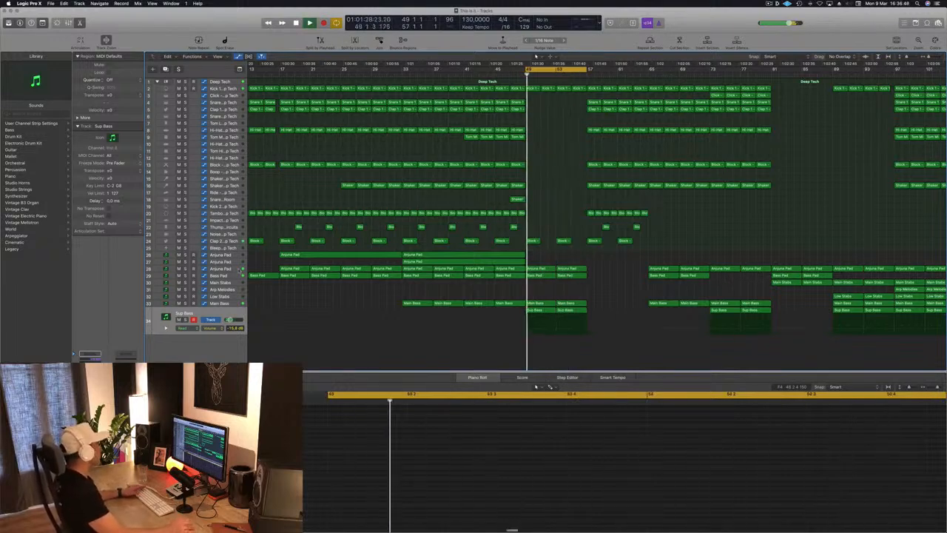
# Step: Reshape the Arjuna Pad automation into a gentle fall from bar 53 to 57, followed by a rise towards bar 65
pyautogui.click(571, 267)
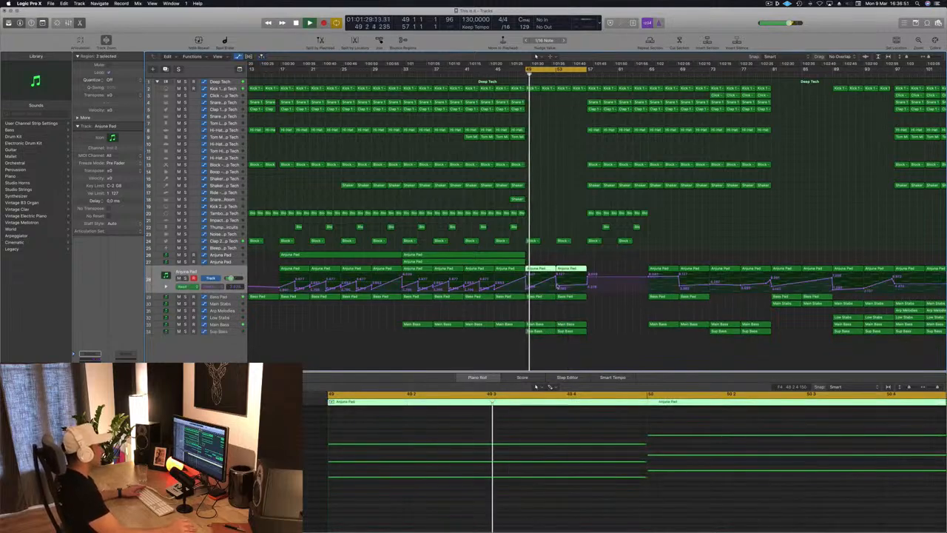
pyautogui.click(557, 286)
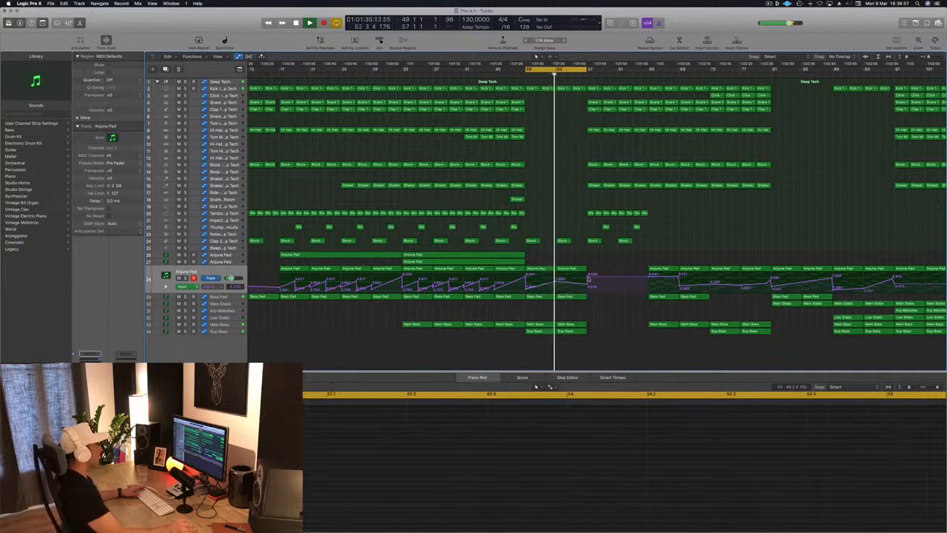
pyautogui.click(588, 277)
pyautogui.moveTo(587, 286); pyautogui.dragTo(587, 288)
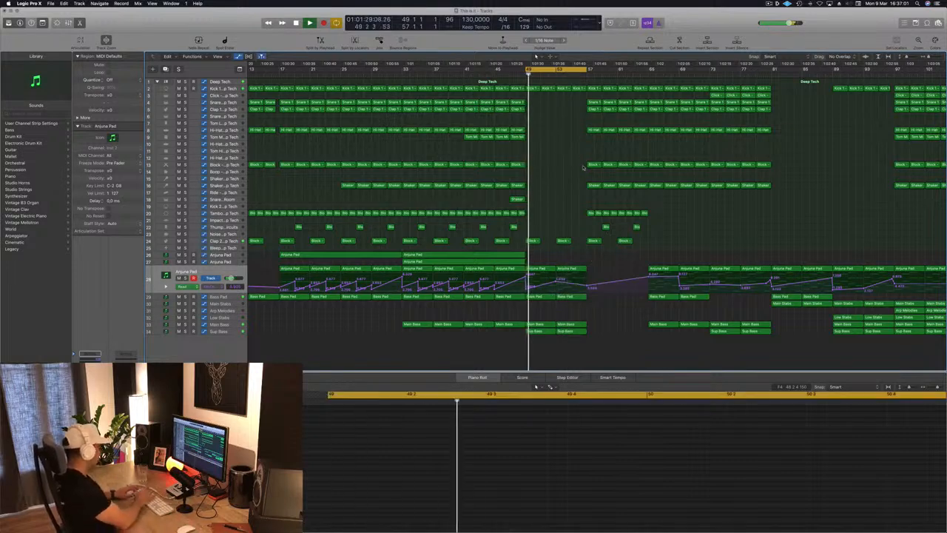
# Step: Repeat the section in bars 49–57 three times, inserting the copies up to bar 81
pyautogui.press('ctrl+super+r')
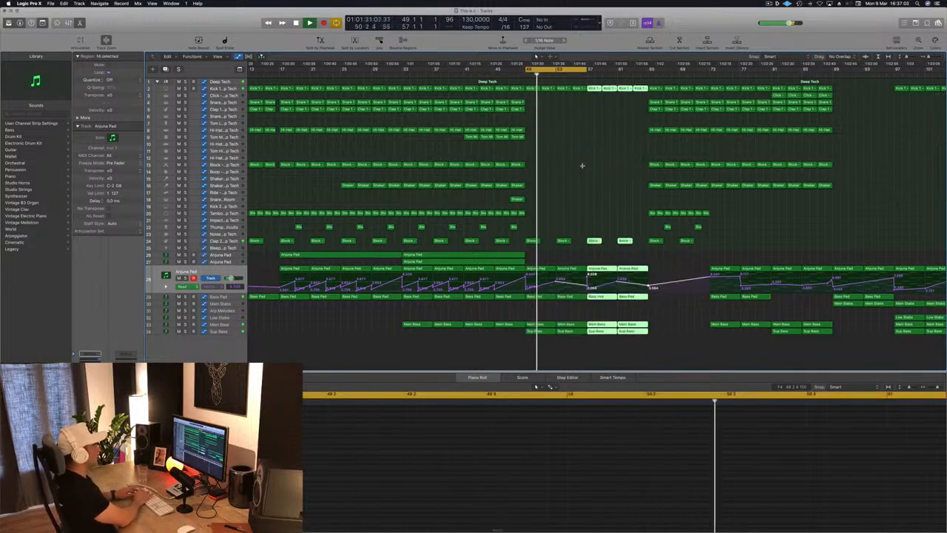
pyautogui.press('ctrl+super+r')
pyautogui.press('ctrl+super+r')
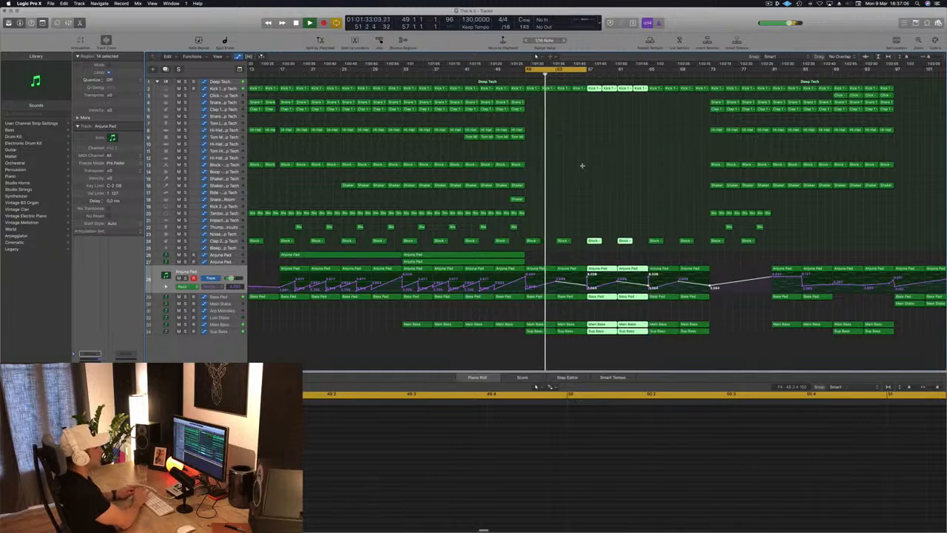
pyautogui.click(582, 166)
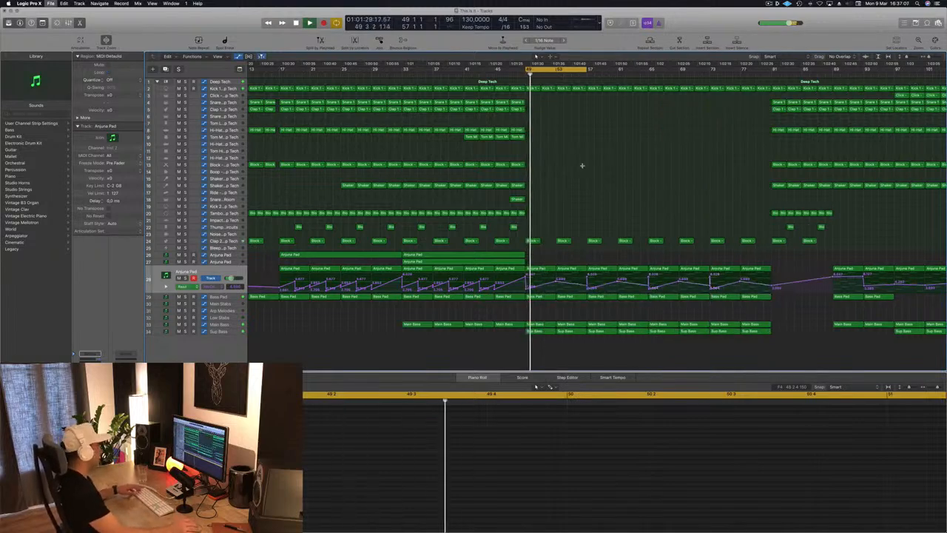
# Step: Duplicate the Arp Melodies track and move its region from bar 121 to bar 49 on the new track
pyautogui.press('super+Left')
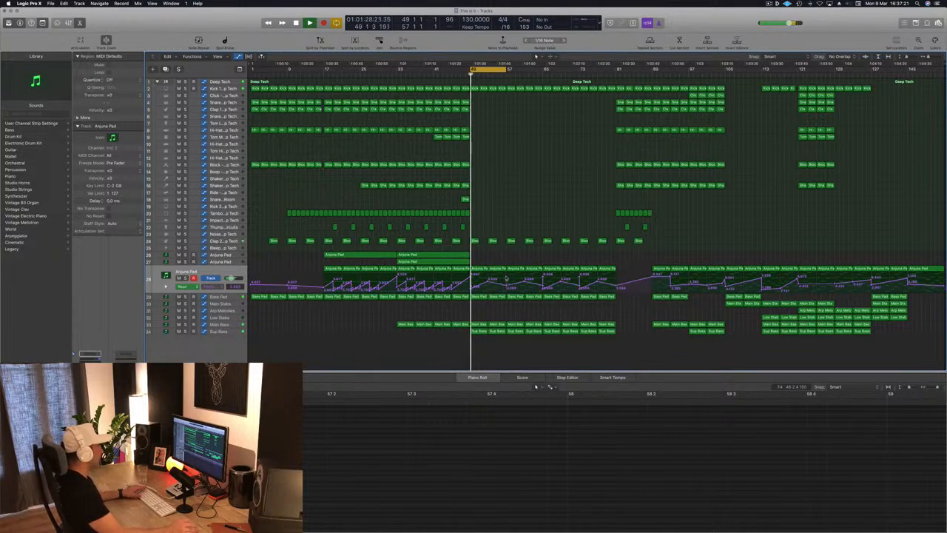
pyautogui.click(737, 303)
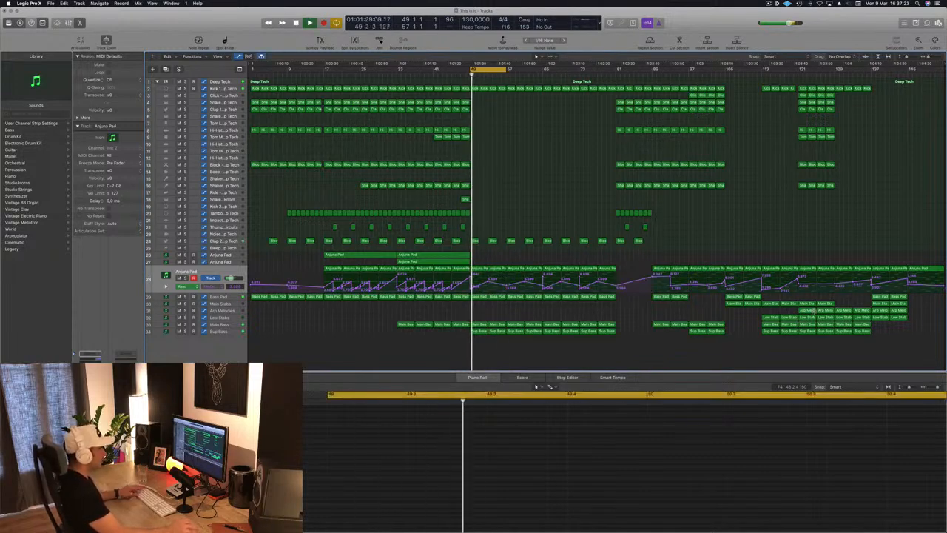
pyautogui.click(808, 312)
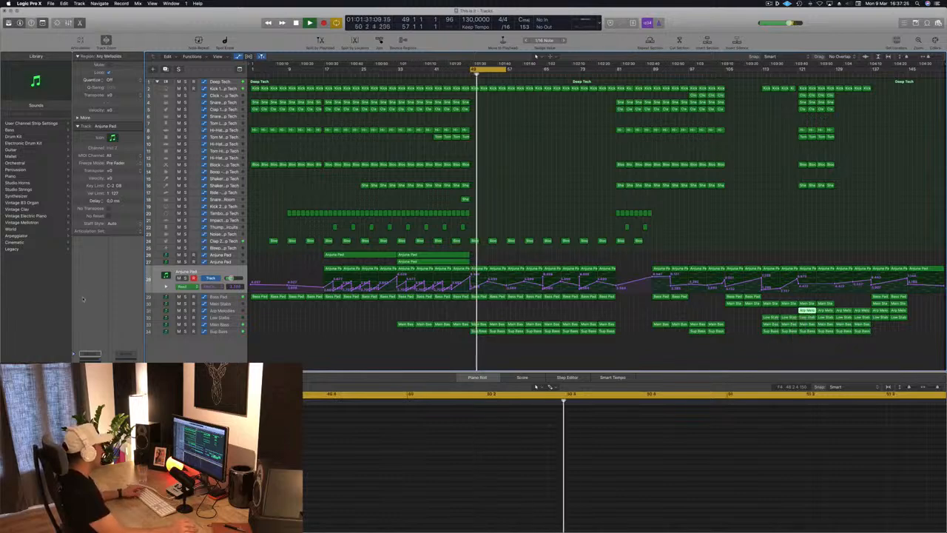
pyautogui.click(220, 311)
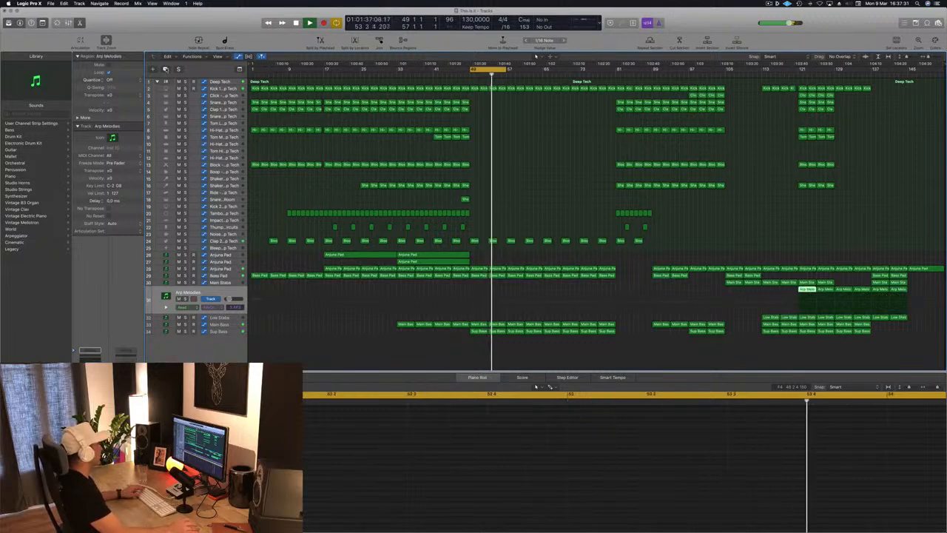
pyautogui.press('super+d')
pyautogui.moveTo(805, 290); pyautogui.dragTo(479, 300)
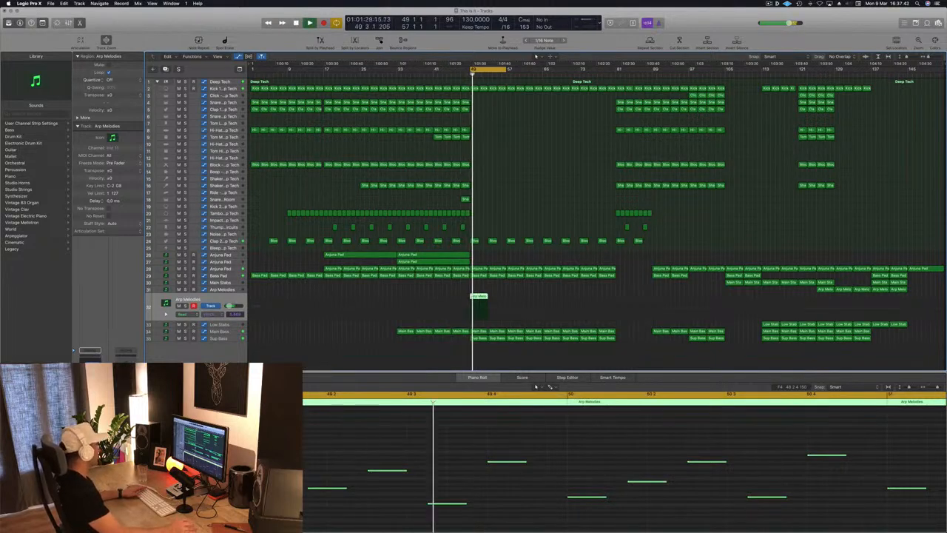
# Step: Adjust the Sylenth1 filter cutoff of the duplicated Arp Melodies track during playback
pyautogui.press('v')
pyautogui.moveTo(151, 17); pyautogui.dragTo(672, 120)
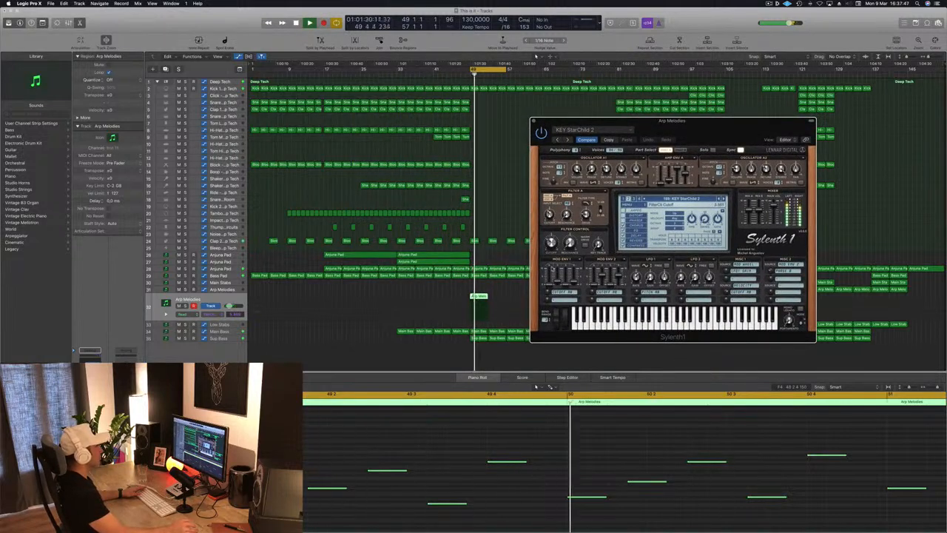
pyautogui.moveTo(551, 121); pyautogui.dragTo(636, 131)
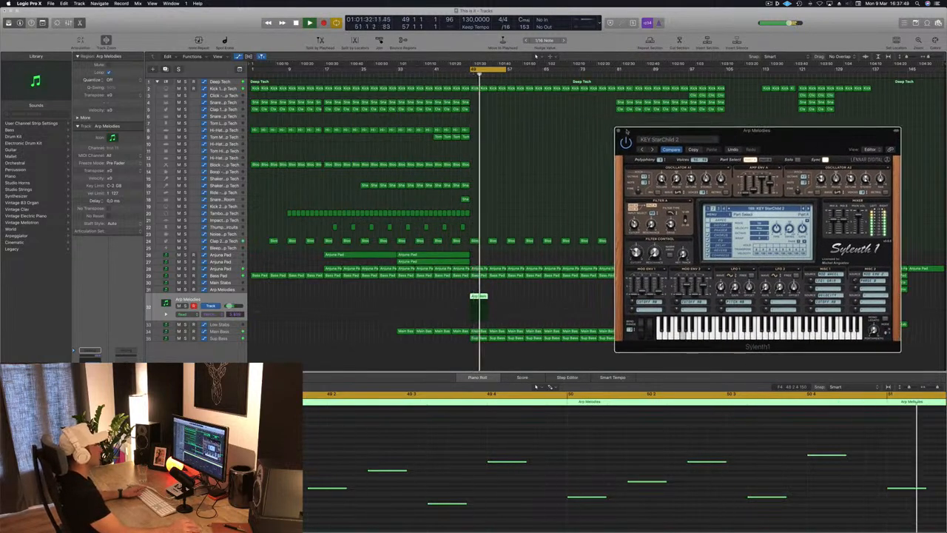
pyautogui.press('v')
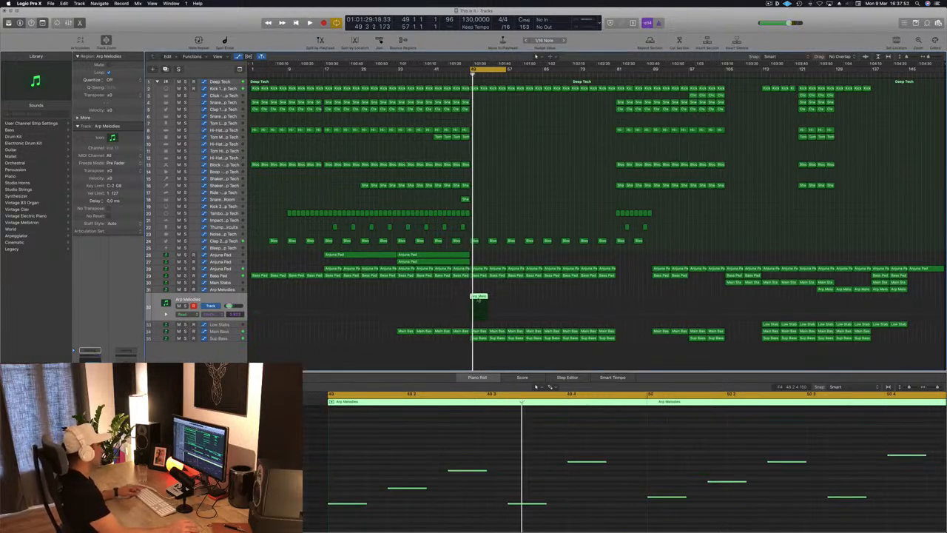
# Step: Copy the Arp Melodies region until it fills bars 49–81 on the duplicated track
pyautogui.moveTo(477, 298); pyautogui.dragTo(551, 301)
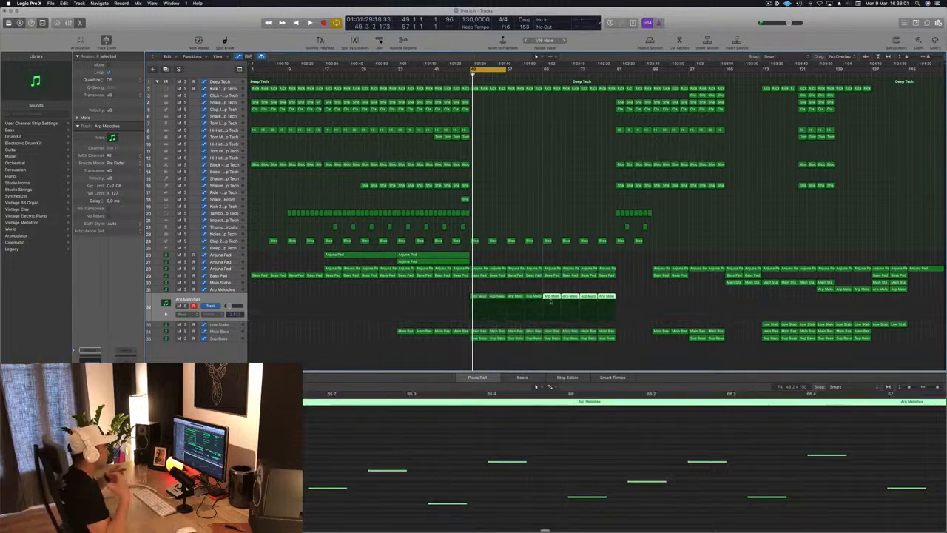
pyautogui.click(549, 206)
pyautogui.press('space')
# Step: Record a lower Sylenth1 filter cutoff for Arp Melodies at bar 49 in Touch mode and return the track to Read mode
pyautogui.click(206, 298)
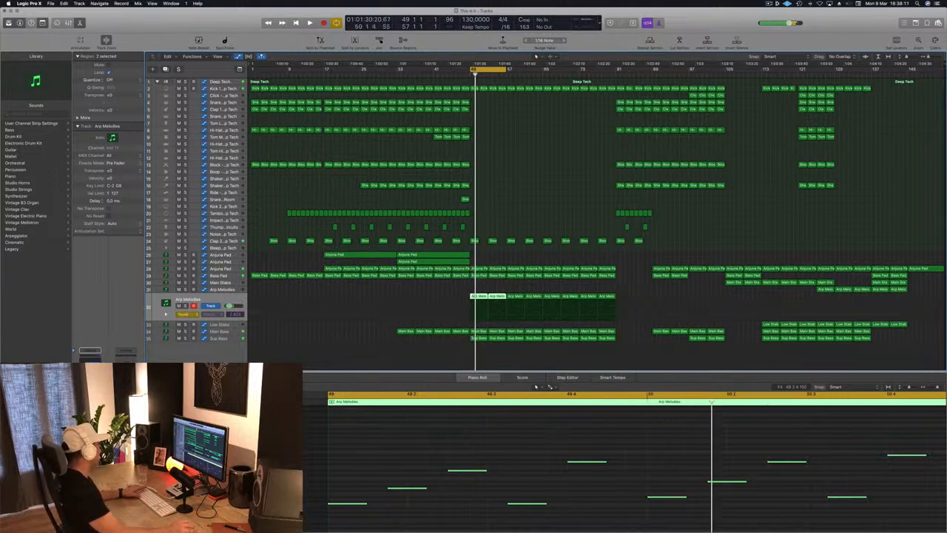
pyautogui.press('v')
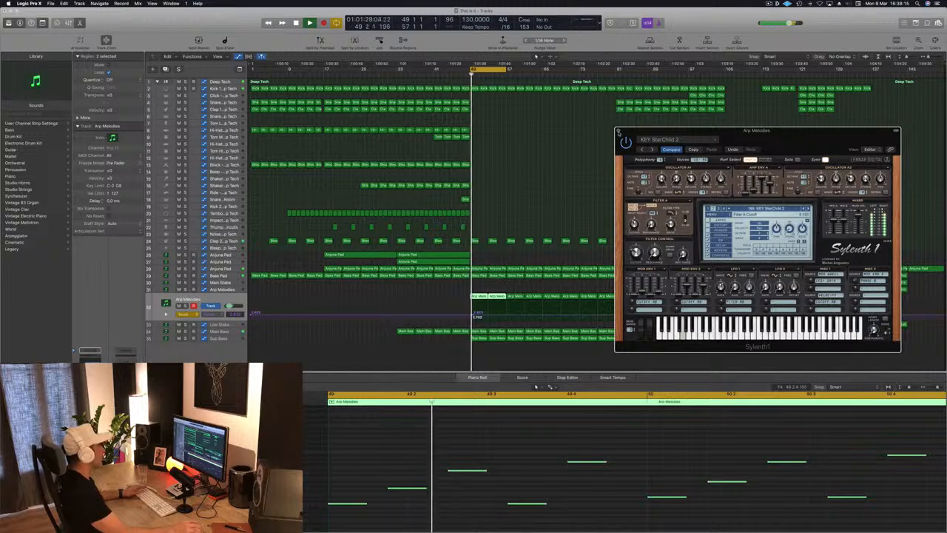
pyautogui.press('v')
pyautogui.click(475, 318)
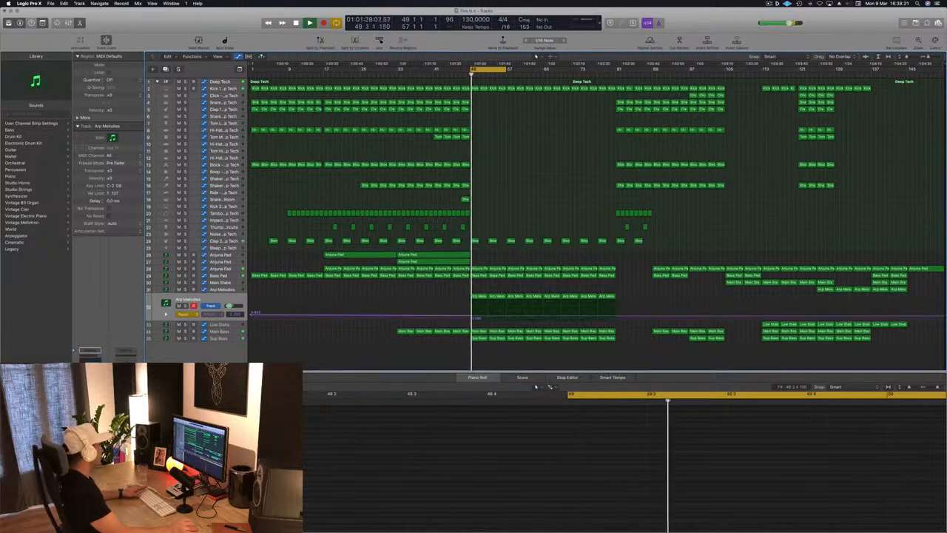
pyautogui.click(186, 315)
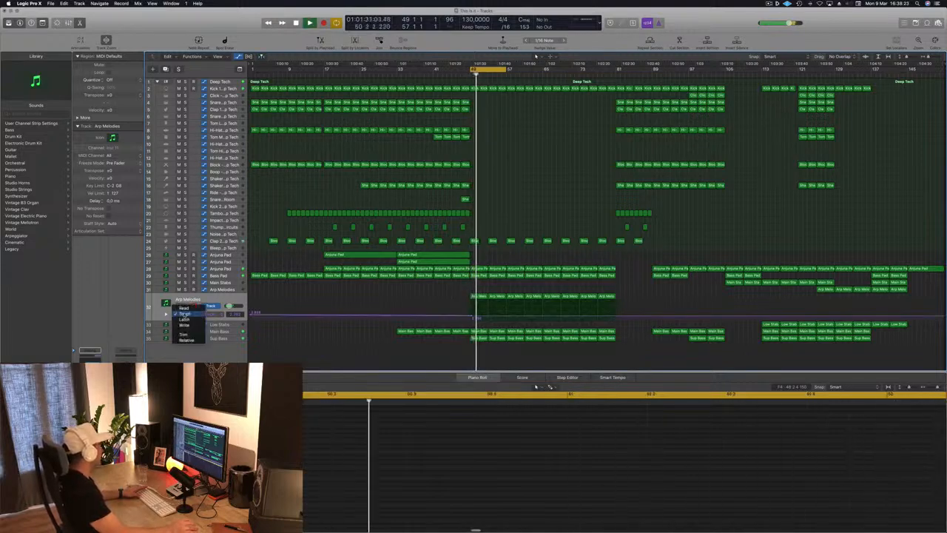
pyautogui.click(185, 308)
# Step: Raise the Arp Melodies filter cutoff automation to about 2.823 at bar 57
pyautogui.moveTo(488, 317); pyautogui.dragTo(488, 315)
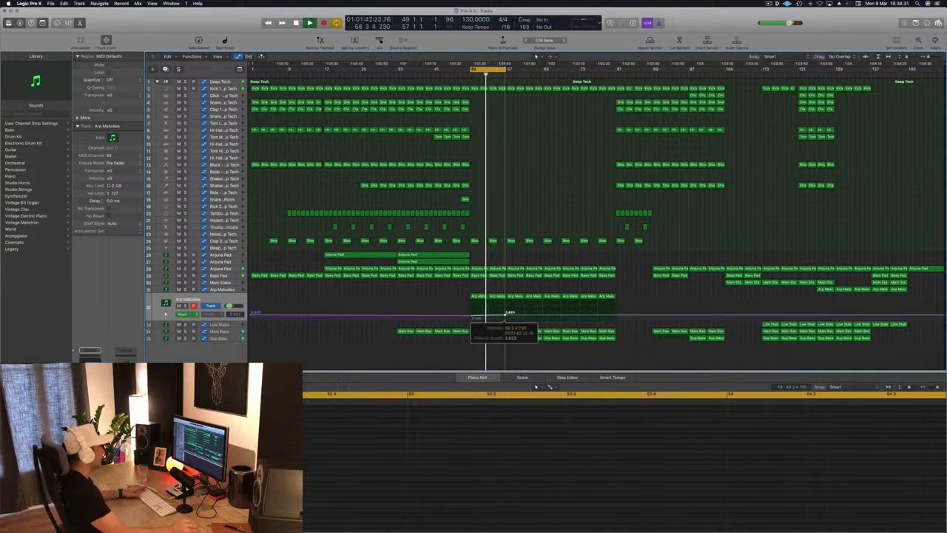
pyautogui.moveTo(506, 316); pyautogui.dragTo(507, 318)
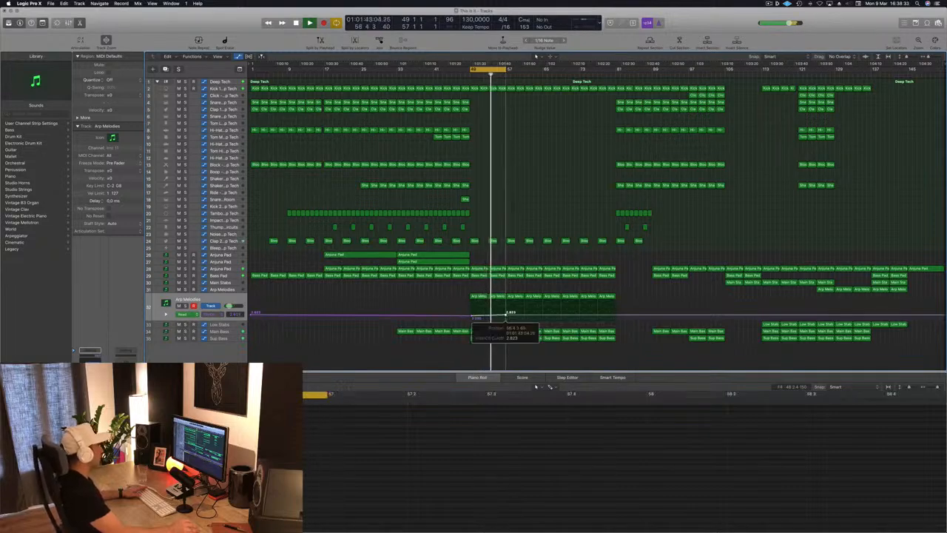
pyautogui.click(555, 221)
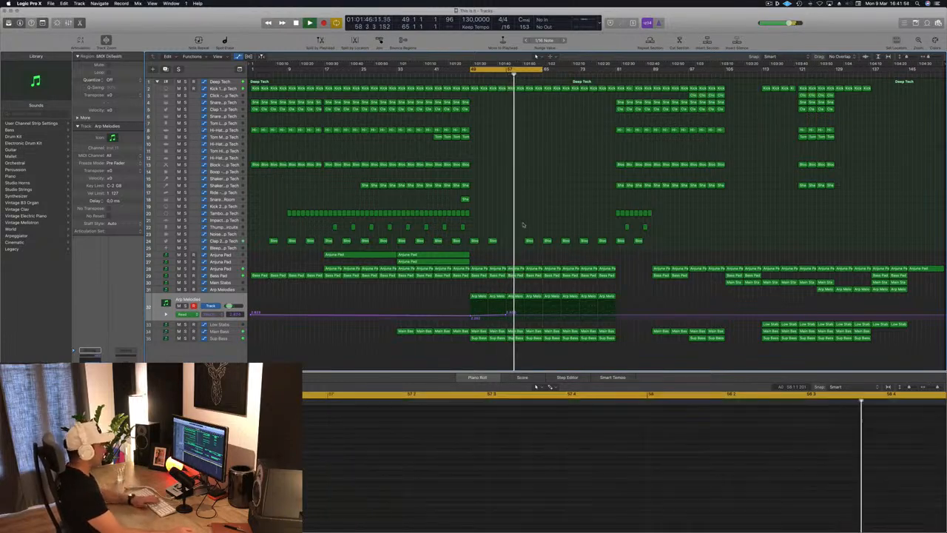
pyautogui.press('super+BackSpace')
pyautogui.click(520, 165)
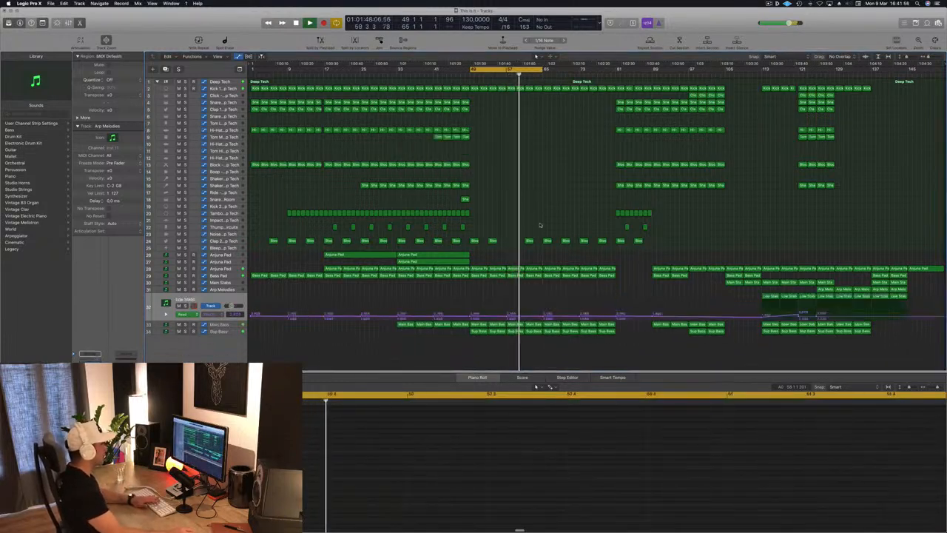
pyautogui.press('super+z')
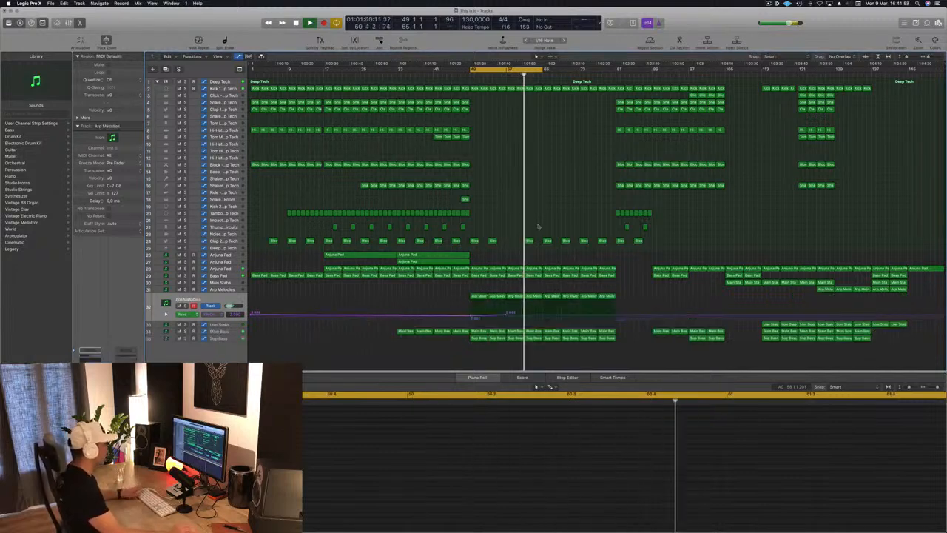
# Step: Delete the Clap 2 regions at bars 61 and 65
pyautogui.click(529, 242)
pyautogui.press('BackSpace')
pyautogui.press('Right')
pyautogui.press('BackSpace')
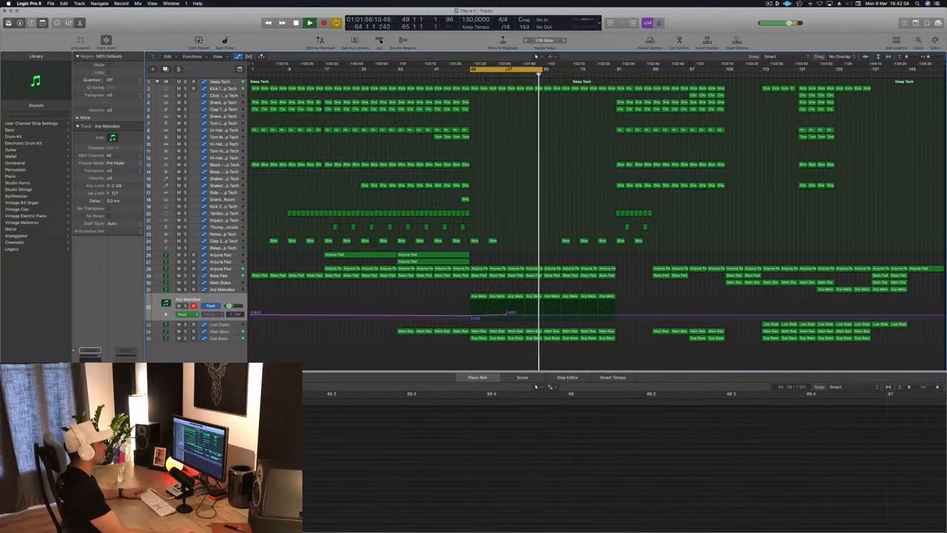
# Step: Delete the Kick 1 regions in bars 65–81 and extend the cycle range to bar 81
pyautogui.click(550, 94)
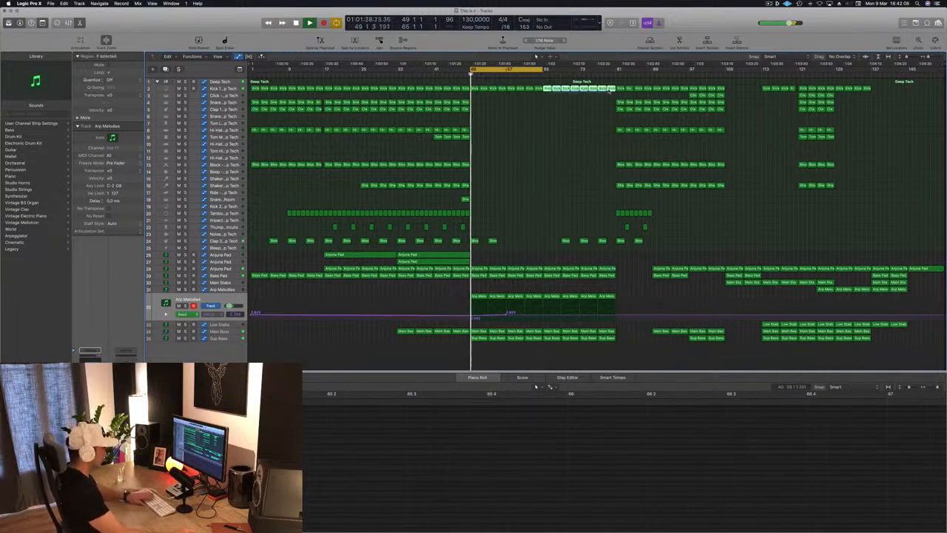
pyautogui.press('BackSpace')
pyautogui.moveTo(545, 71); pyautogui.dragTo(618, 71)
# Step: Copy the two long Arjuna Pad regions from bar 33 to bar 65 and delete the remaining Clap 2 regions in bars 69–81
pyautogui.moveTo(485, 253); pyautogui.dragTo(583, 255)
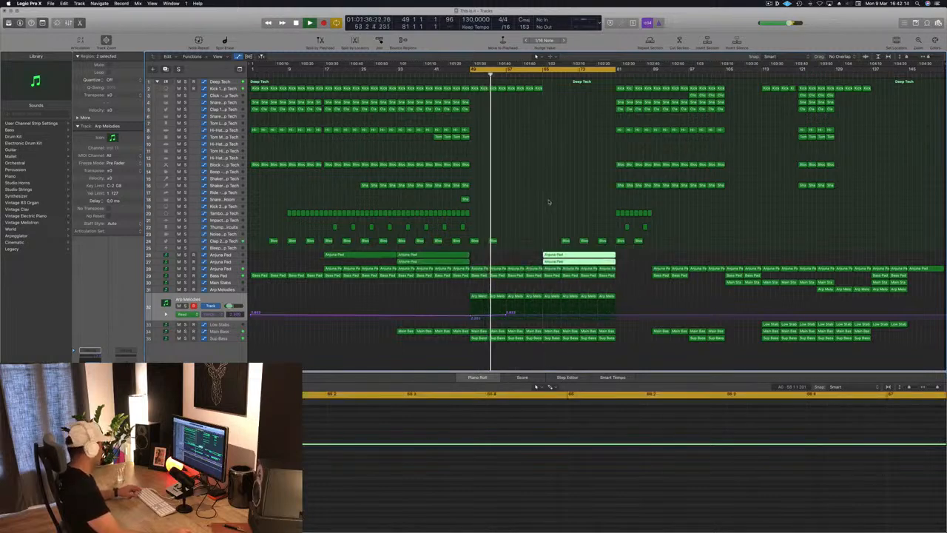
pyautogui.click(538, 75)
pyautogui.moveTo(568, 232); pyautogui.dragTo(604, 242)
pyautogui.press('Delete')
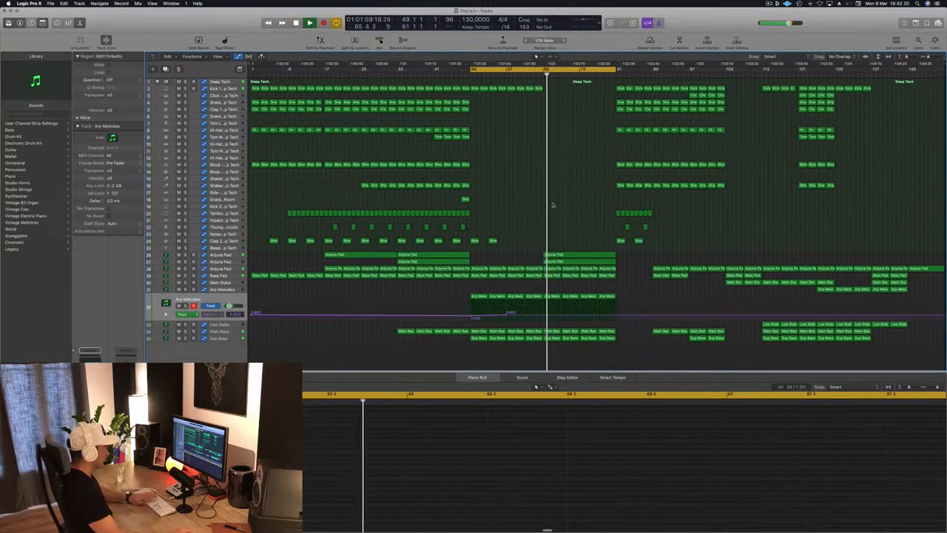
# Step: Add an Arp Melodies cutoff automation point at bar 65, lower it to about 1.881, and return the playhead to about bar 63
pyautogui.click(542, 316)
pyautogui.moveTo(542, 316); pyautogui.dragTo(542, 318)
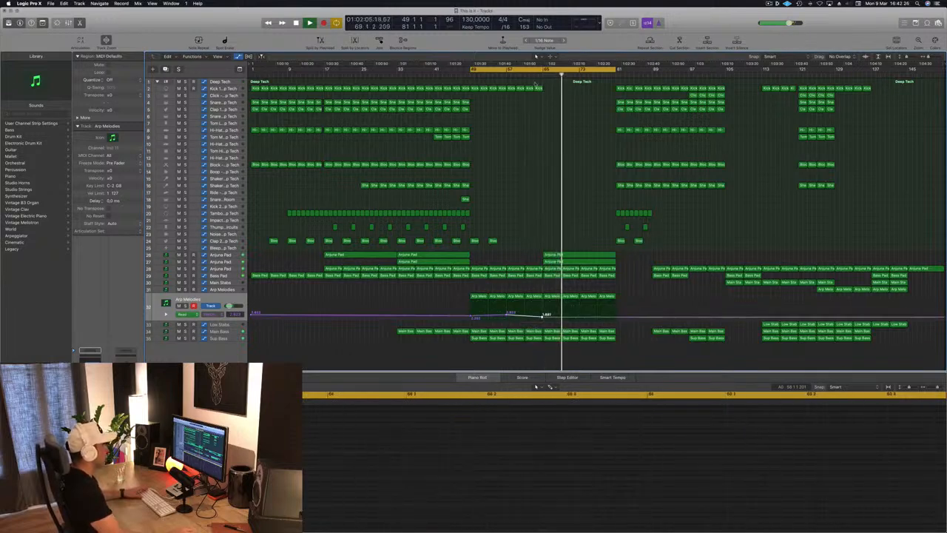
pyautogui.click(534, 75)
pyautogui.press('space')
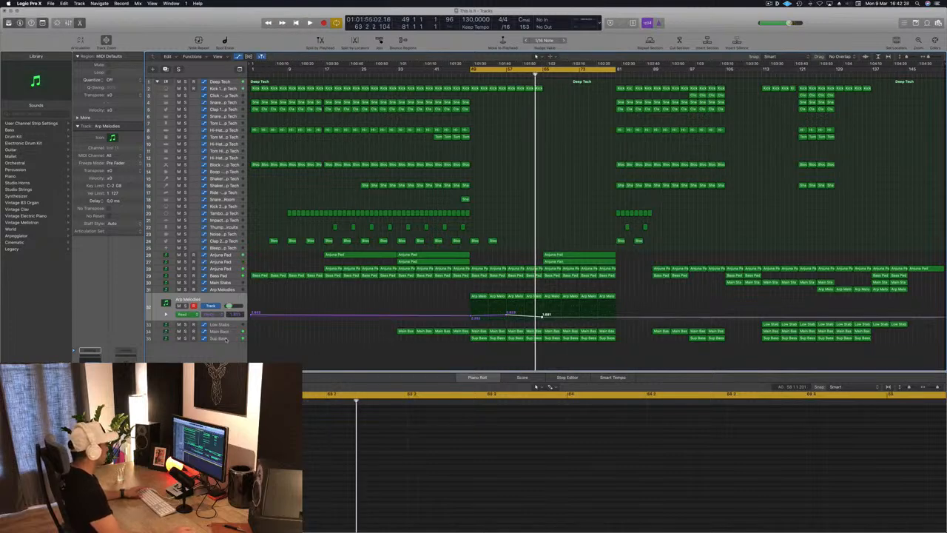
# Step: Add a Main Bass cutoff automation point at bar 65 and lower it so the cutoff climbs towards bar 73
pyautogui.click(226, 339)
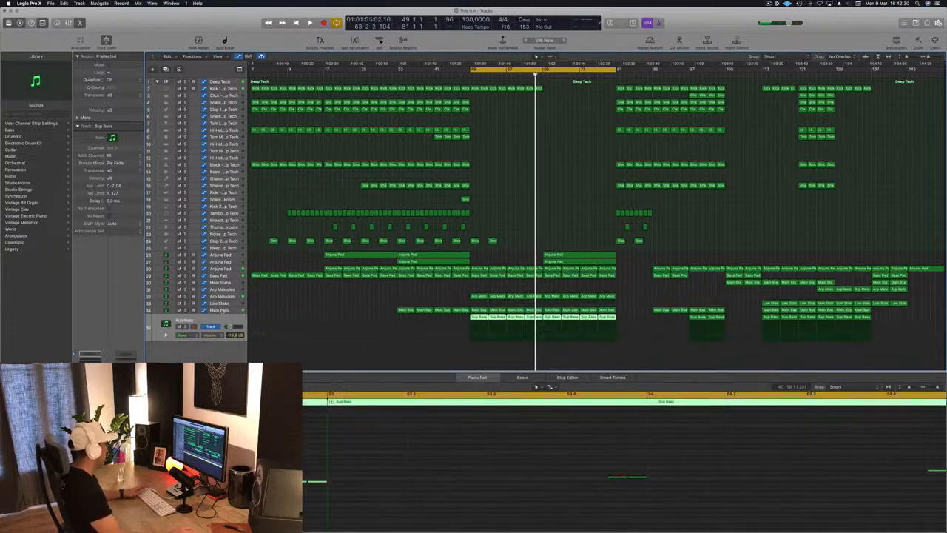
pyautogui.click(221, 310)
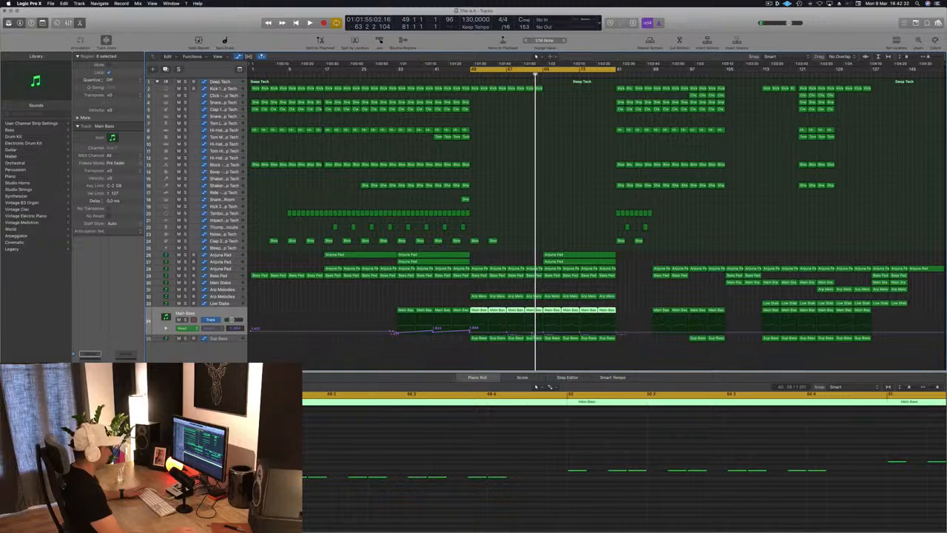
pyautogui.click(543, 333)
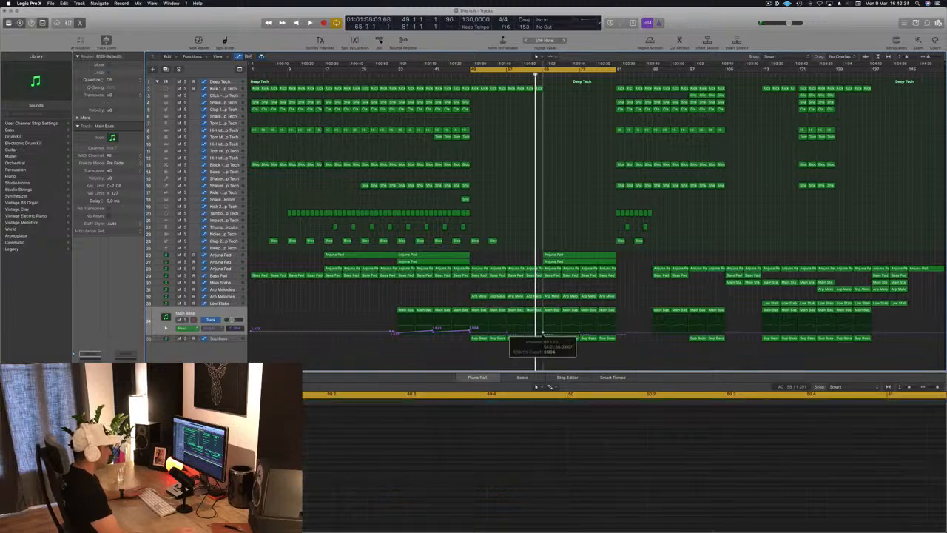
pyautogui.moveTo(543, 333); pyautogui.dragTo(543, 334)
pyautogui.press('space')
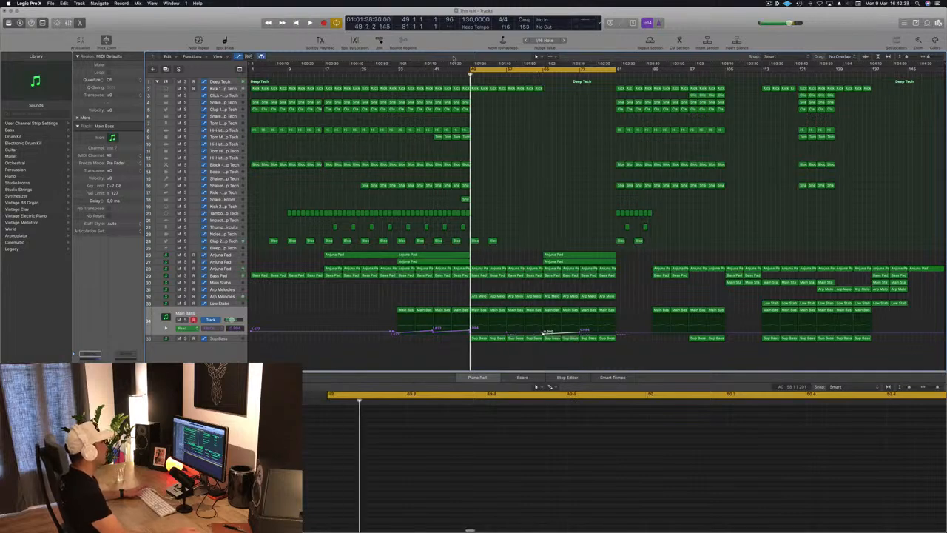
# Step: Limit the cycle range to bars 65–81 and remove the Main Bass regions in bars 65–73 while auditioning it
pyautogui.moveTo(515, 77); pyautogui.dragTo(543, 86)
pyautogui.press('space')
pyautogui.press('space')
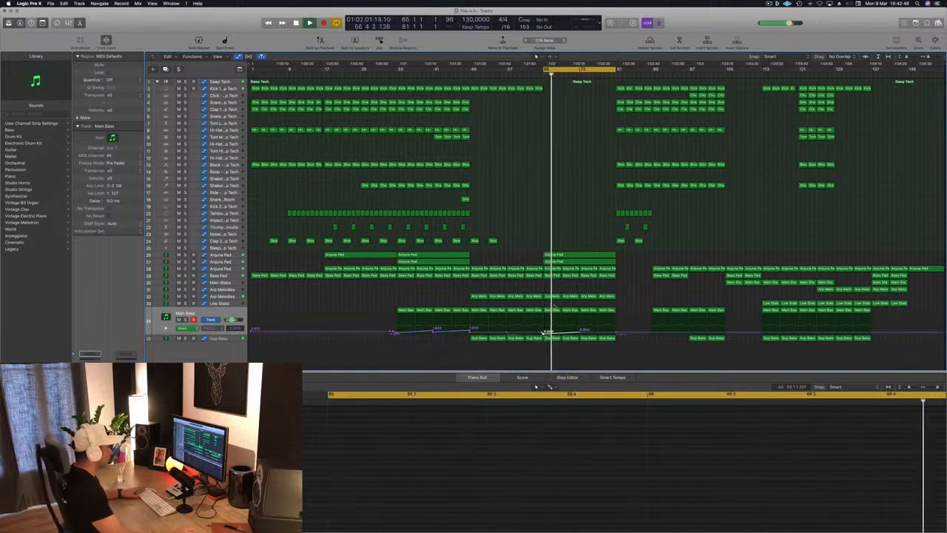
pyautogui.press('space')
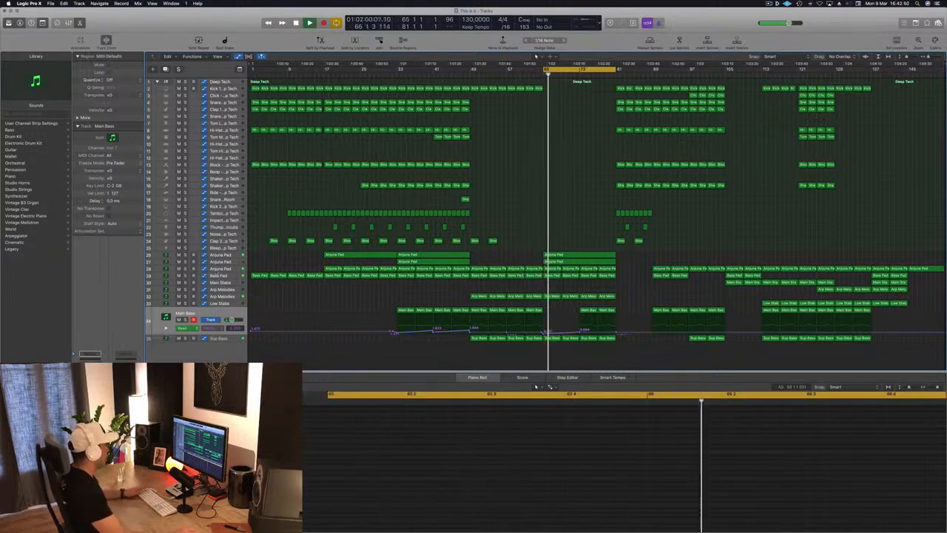
# Step: Lower the Arjuna Pad automation at bar 65 and shape a rise from there to bar 73
pyautogui.click(224, 270)
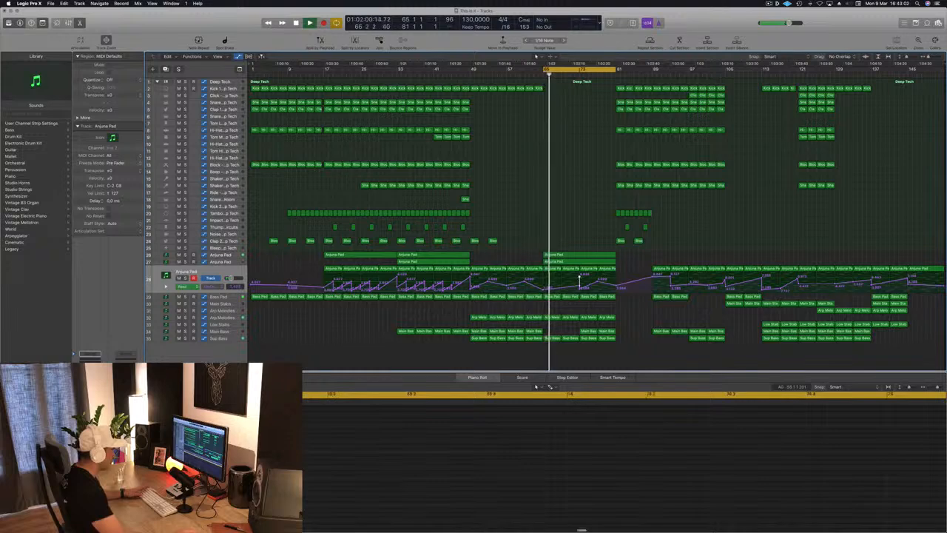
pyautogui.press('space')
# Step: Delete all Sup Bass regions in bars 65–81 and audition the cycle
pyautogui.click(557, 339)
pyautogui.press('BackSpace')
pyautogui.moveTo(556, 347); pyautogui.dragTo(616, 340)
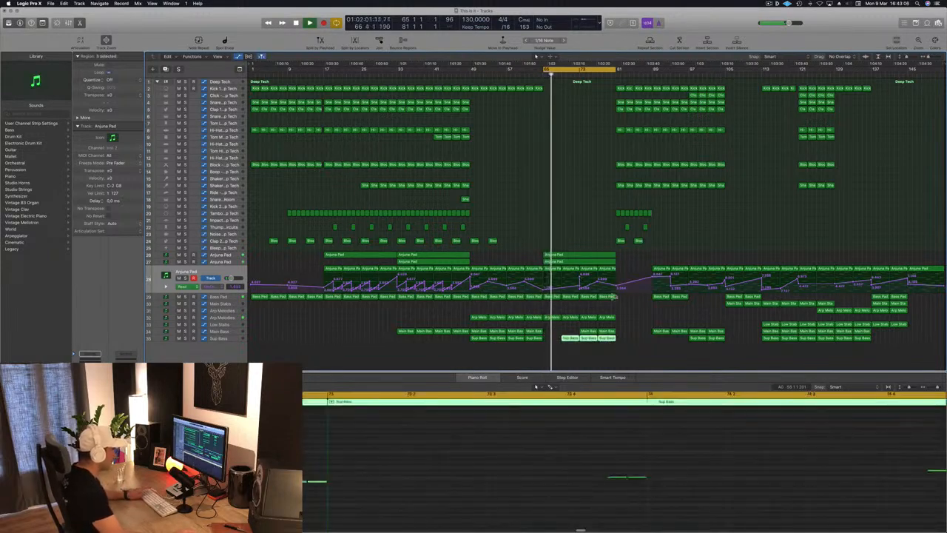
pyautogui.press('BackSpace')
pyautogui.press('space')
pyautogui.press('space')
# Step: Remove the Arjuna Pad automation peak at bar 73 to leave one continuous rise from bar 65 towards bar 81
pyautogui.click(224, 263)
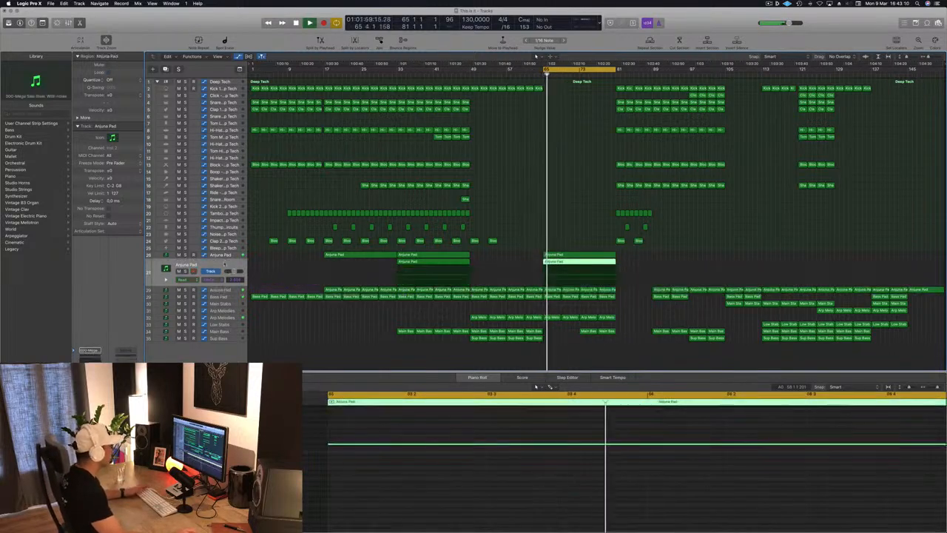
pyautogui.click(223, 290)
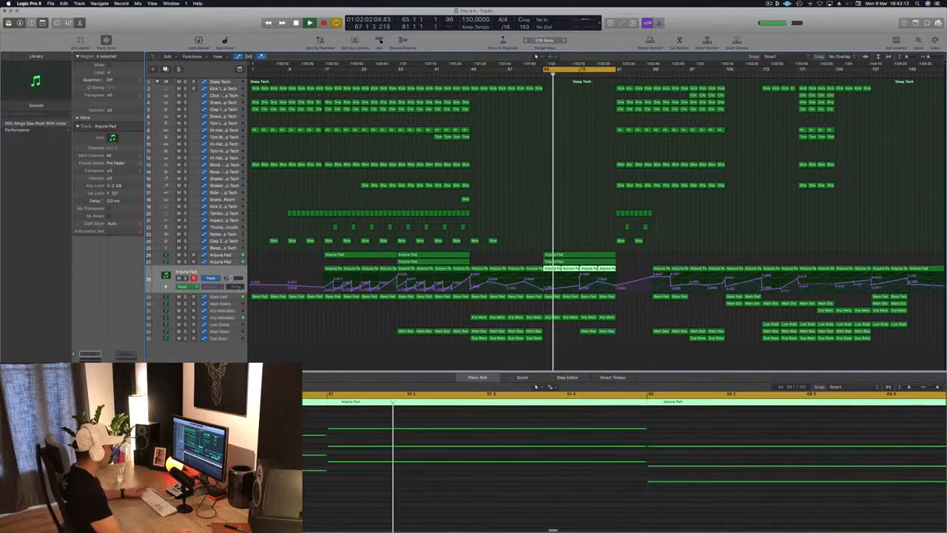
pyautogui.click(580, 279)
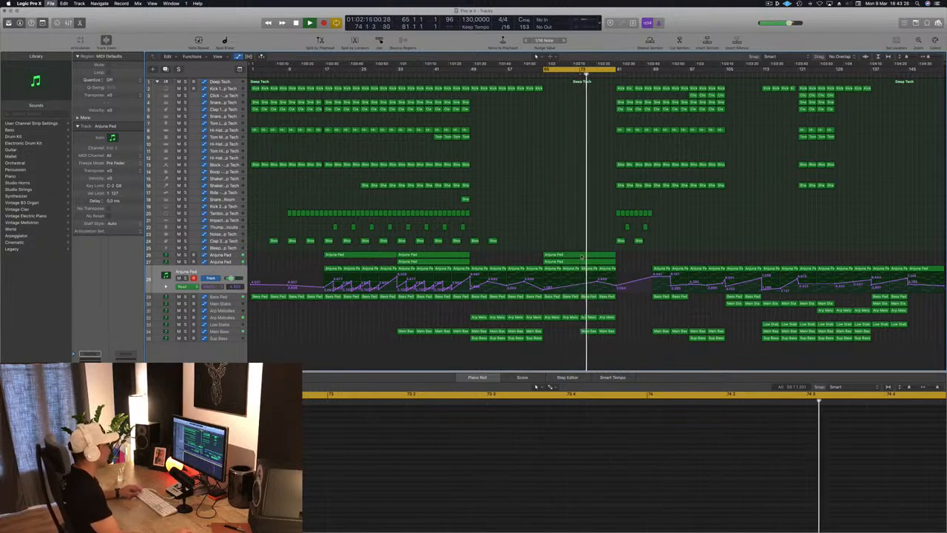
# Step: Audition the cycle and raise the Arp Melodies automation at bars 73 and 81 to form a gradual rise from bar 65
pyautogui.press('space')
pyautogui.press('space')
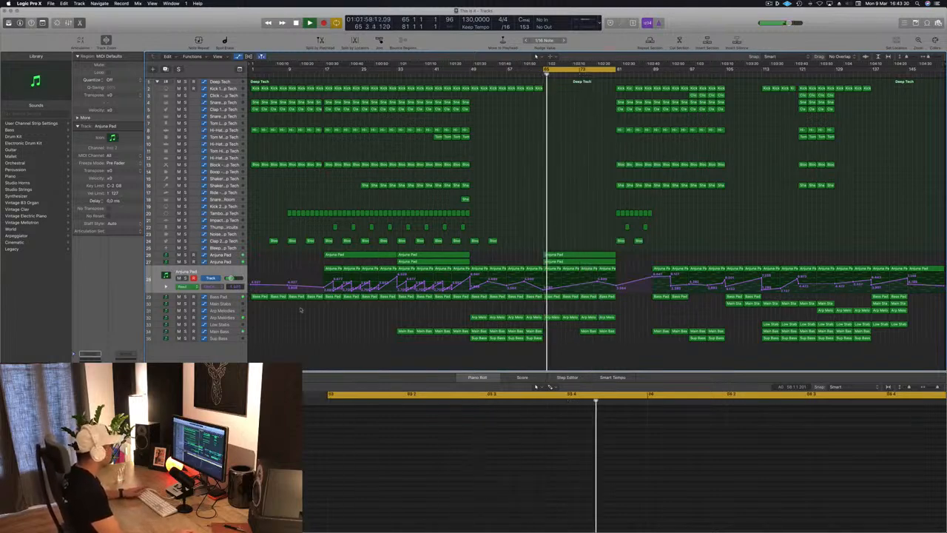
pyautogui.click(232, 318)
pyautogui.click(546, 318)
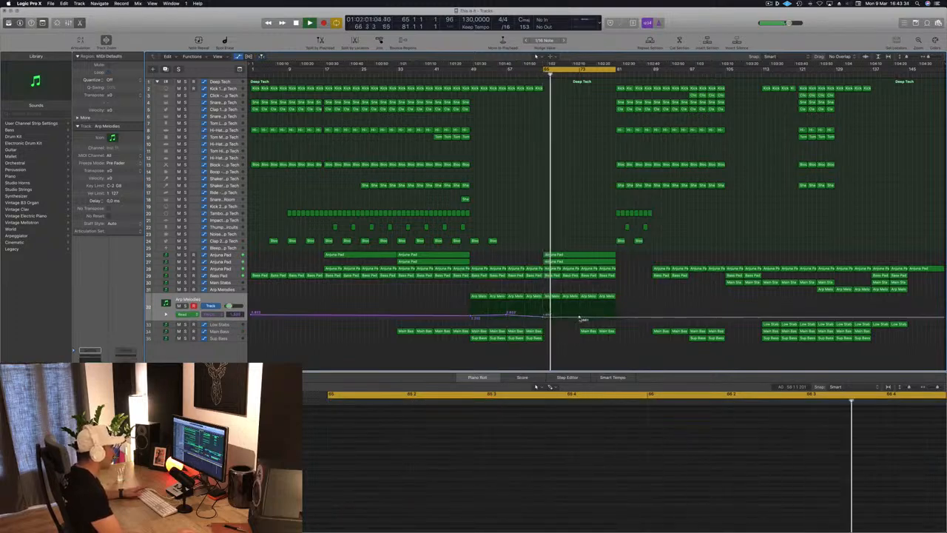
pyautogui.moveTo(579, 318); pyautogui.dragTo(579, 313)
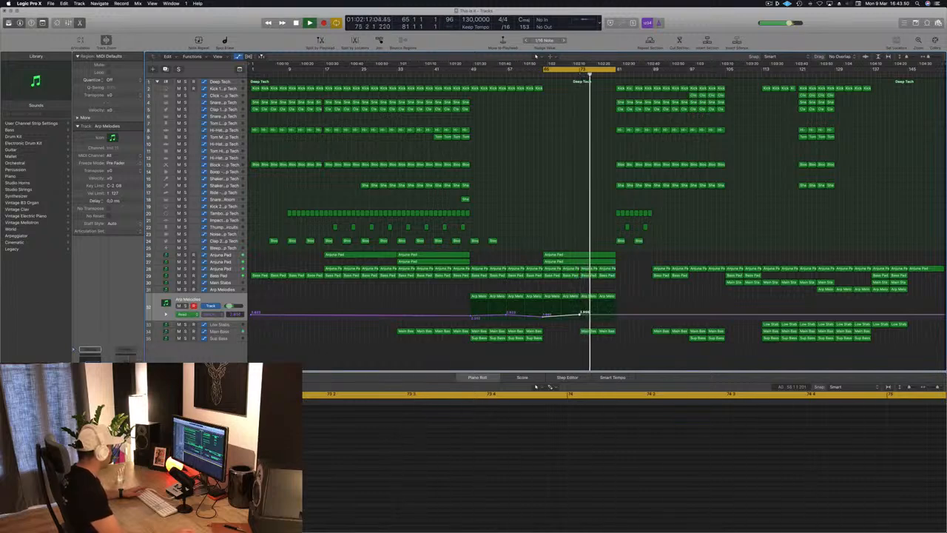
pyautogui.press('space')
pyautogui.press('space')
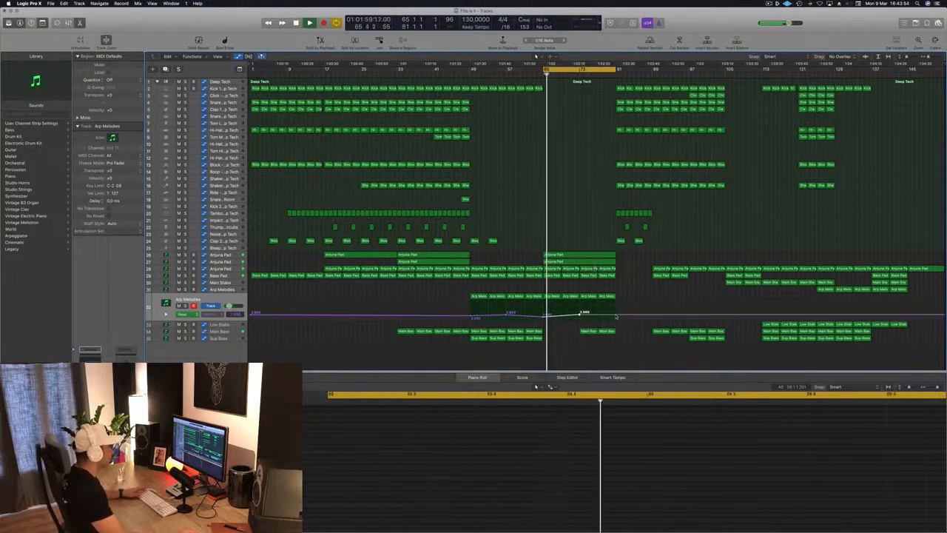
pyautogui.moveTo(615, 315); pyautogui.dragTo(616, 311)
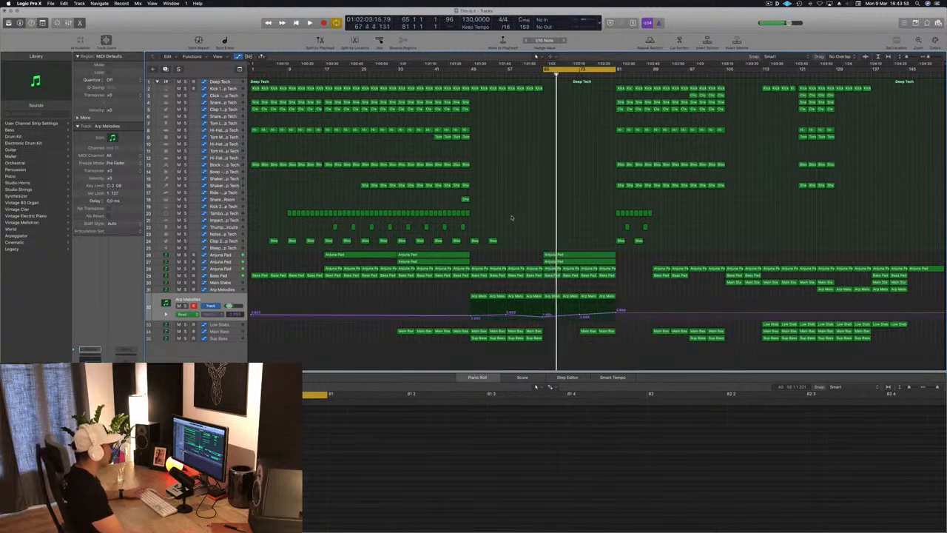
pyautogui.moveTo(463, 226); pyautogui.dragTo(544, 228)
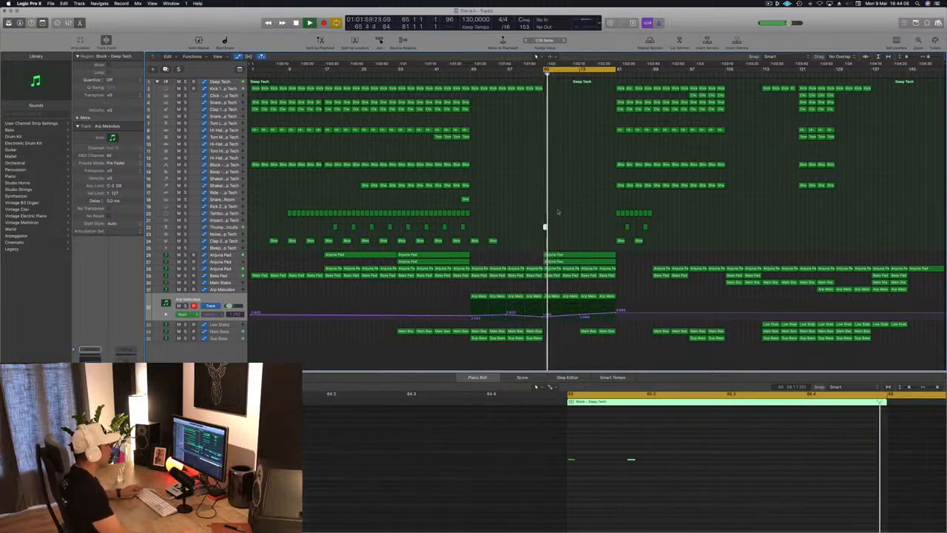
pyautogui.click(631, 461)
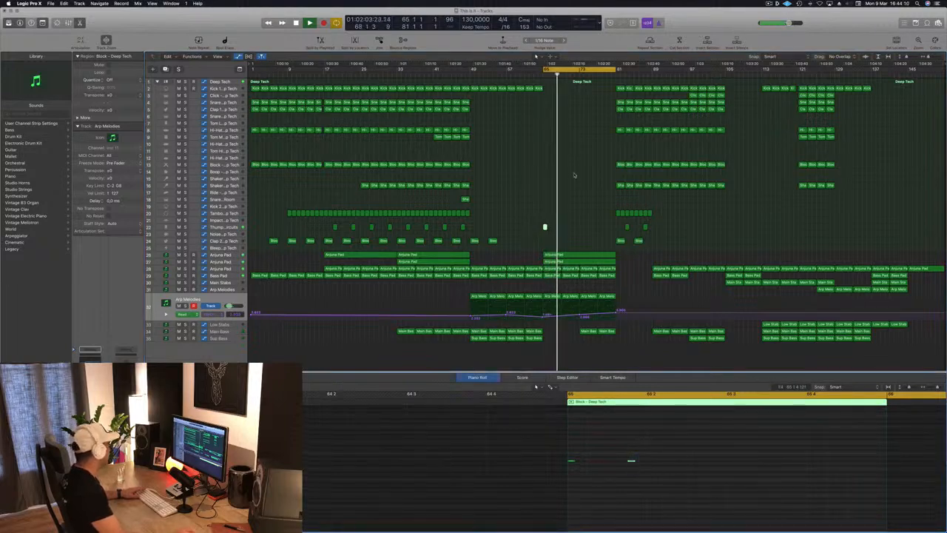
pyautogui.click(546, 221)
pyautogui.click(546, 228)
pyautogui.press('Delete')
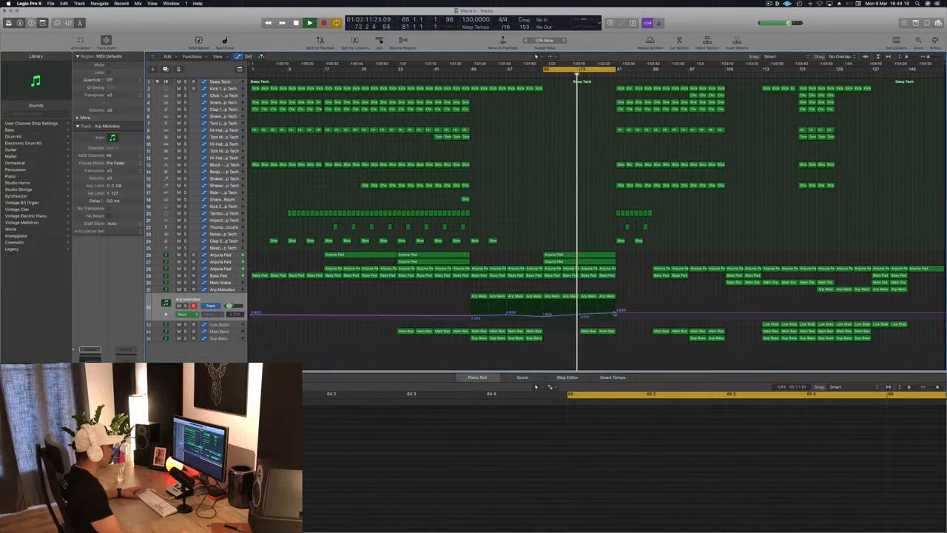
# Step: Raise the Arp Melodies automation further at bar 81 and shape a rising Main Bass filter cutoff curve across bars 73–81
pyautogui.moveTo(617, 312); pyautogui.dragTo(617, 308)
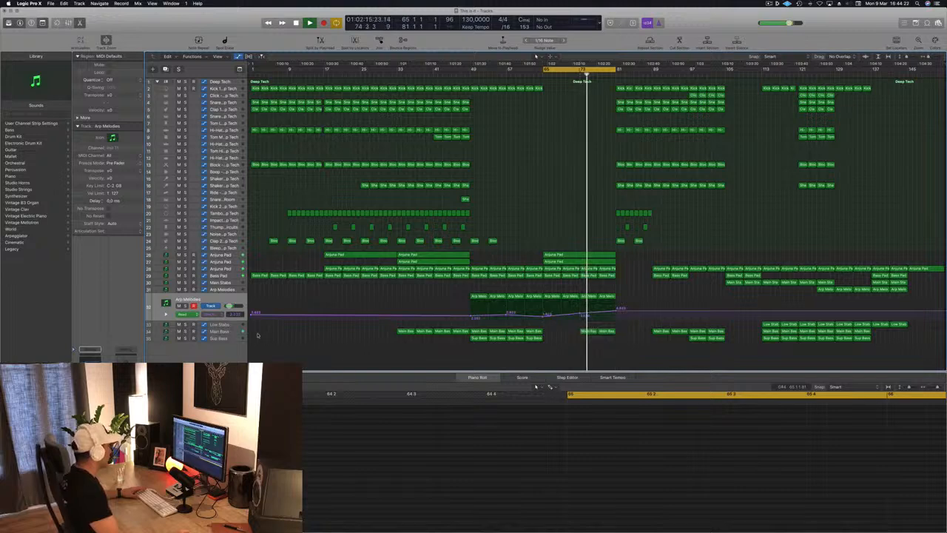
pyautogui.click(232, 334)
pyautogui.click(565, 74)
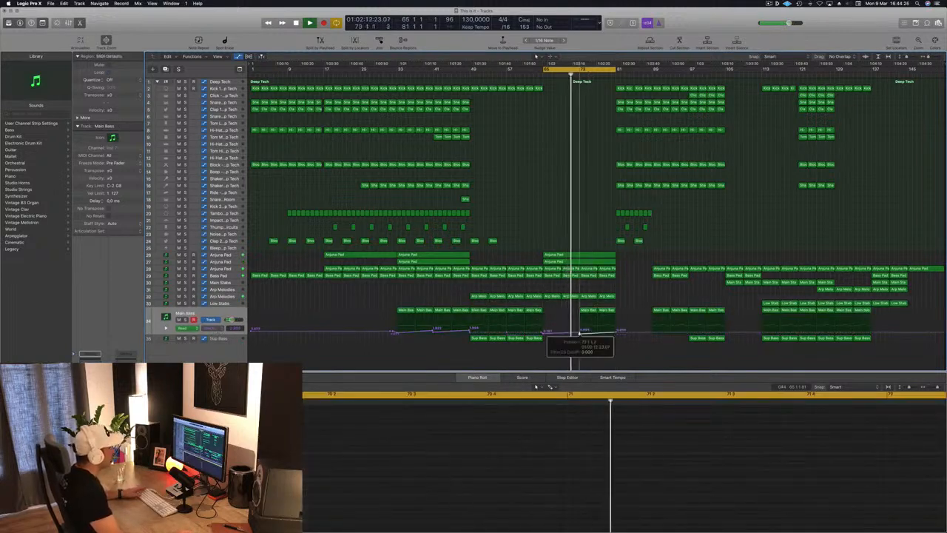
pyautogui.press('super+Right')
pyautogui.press('super+Right')
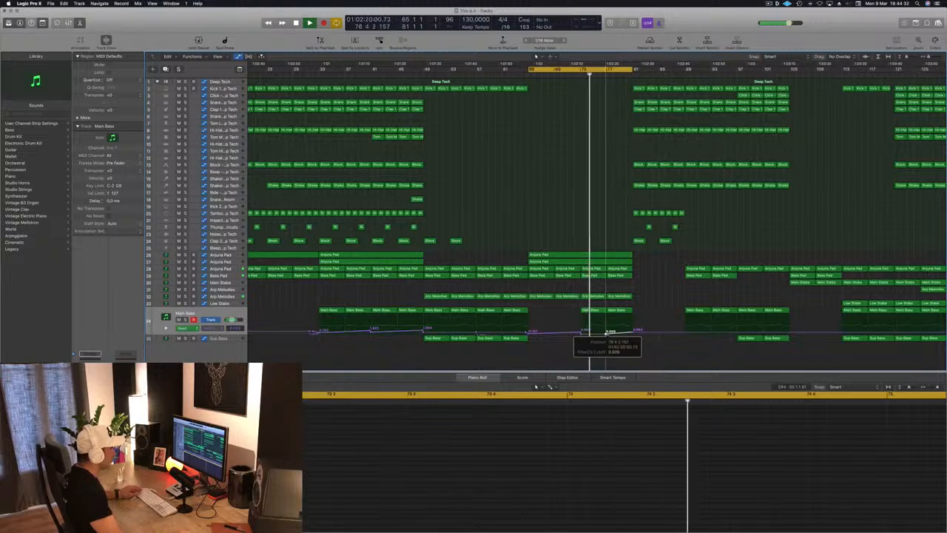
pyautogui.moveTo(632, 334); pyautogui.dragTo(620, 332)
pyautogui.click(622, 331)
pyautogui.press('super+Left')
pyautogui.press('super+Left')
pyautogui.press('super+Left')
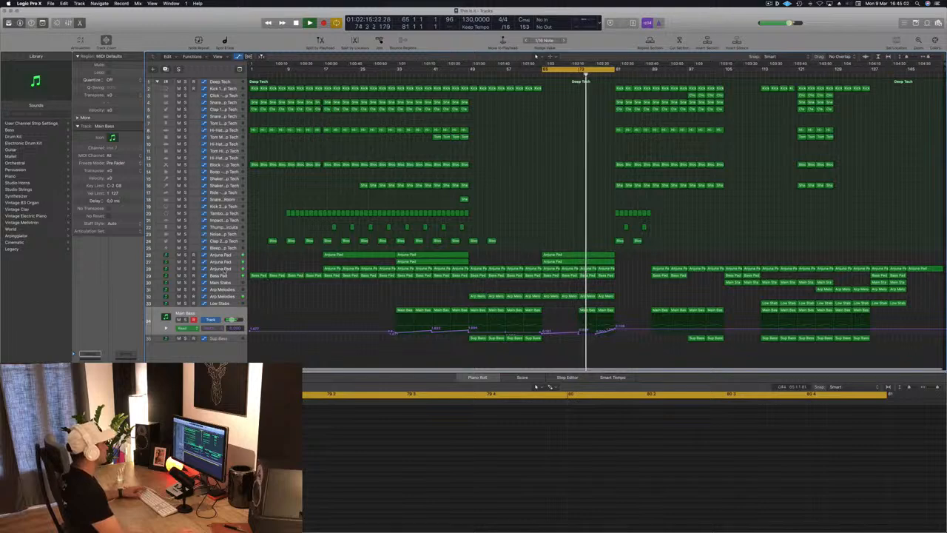
# Step: Raise the Arjuna Pad automation to a peak just before bar 81 and ramp the Bass Pad automation up from a dip at bar 65
pyautogui.click(222, 268)
pyautogui.moveTo(614, 286); pyautogui.dragTo(611, 274)
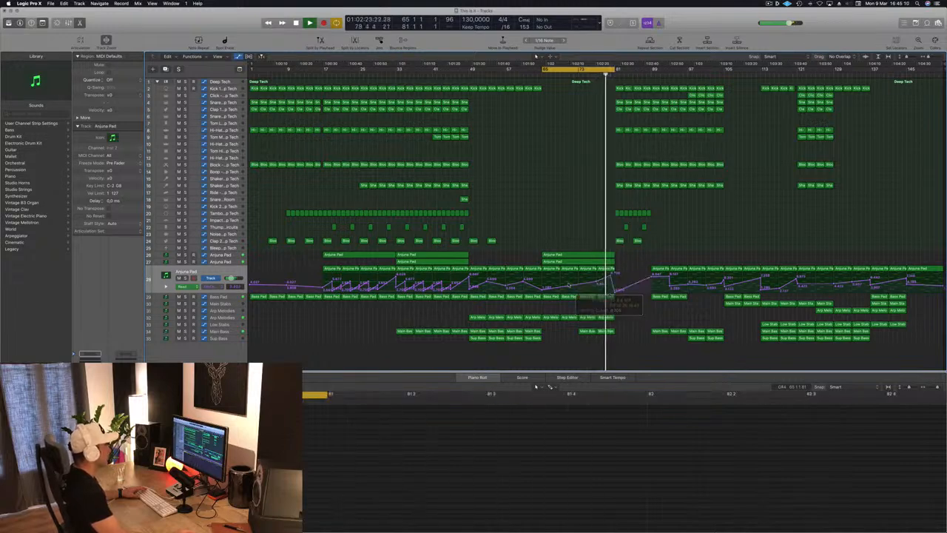
pyautogui.click(232, 297)
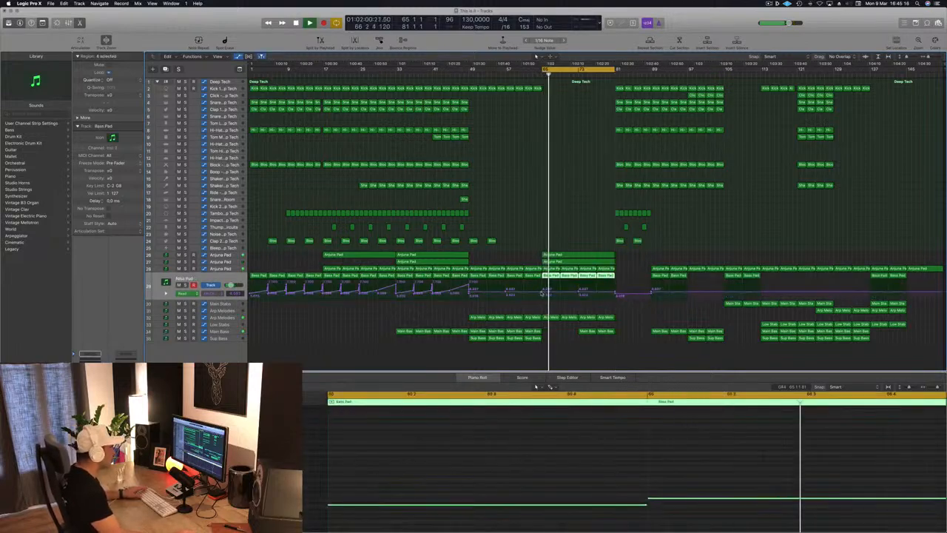
pyautogui.click(541, 293)
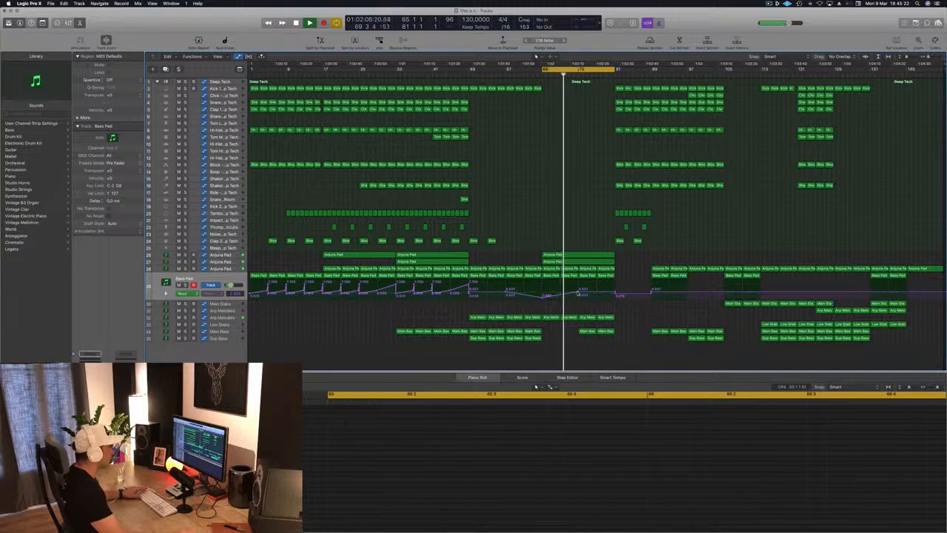
pyautogui.click(578, 291)
pyautogui.moveTo(616, 292); pyautogui.dragTo(612, 284)
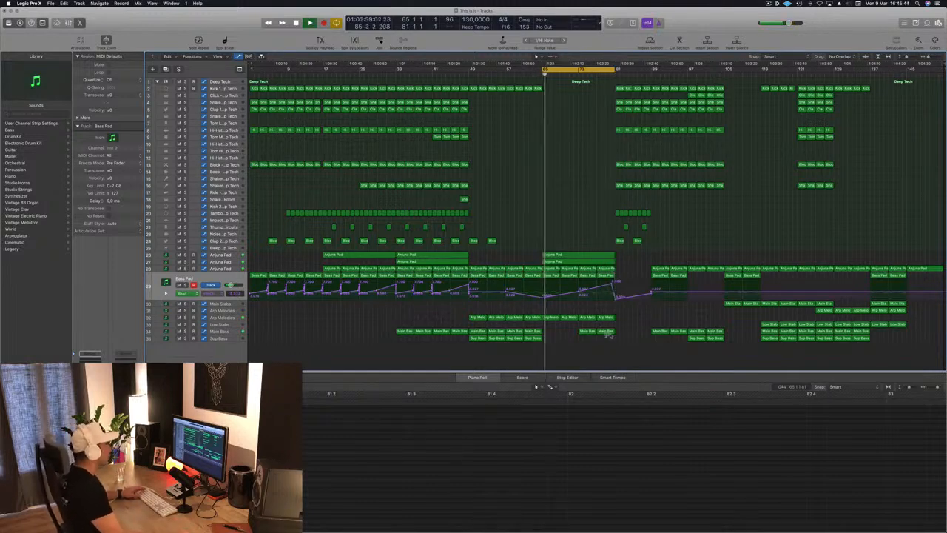
# Step: Split the last Main Bass region about half a bar before bar 81 and remove its tail
pyautogui.press('super+Right')
pyautogui.press('super+Right')
pyautogui.press('super+Right')
pyautogui.press('super+Right')
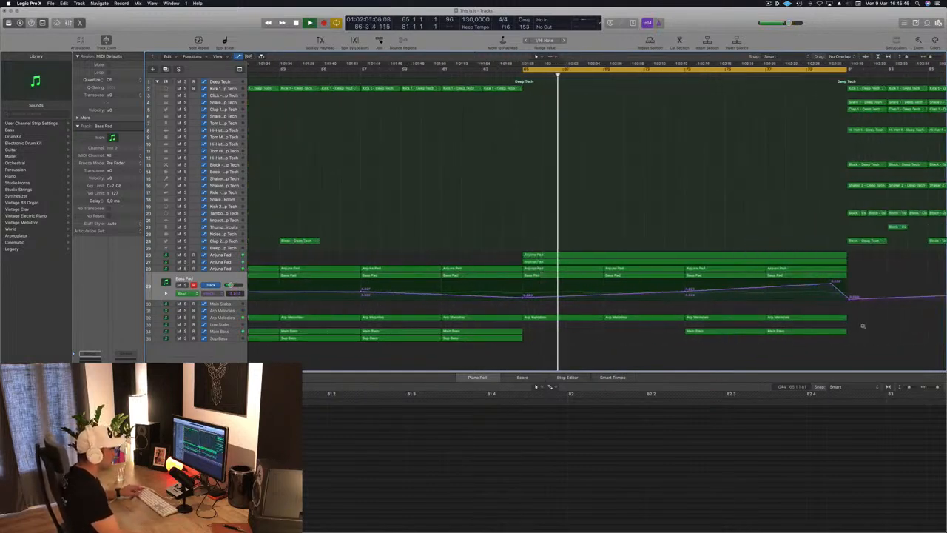
pyautogui.click(794, 331)
pyautogui.click(796, 340)
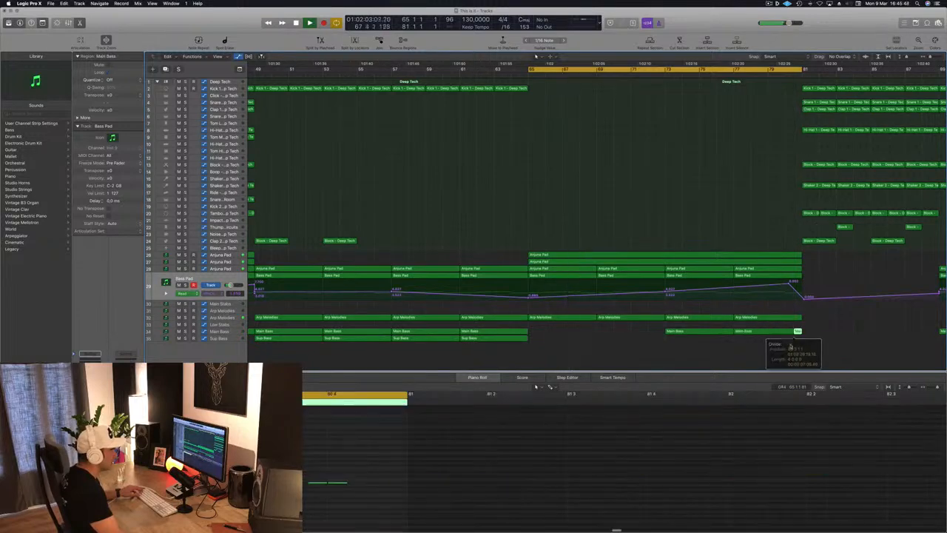
pyautogui.press('super+Left')
pyautogui.press('super+Left')
pyautogui.press('super+Left')
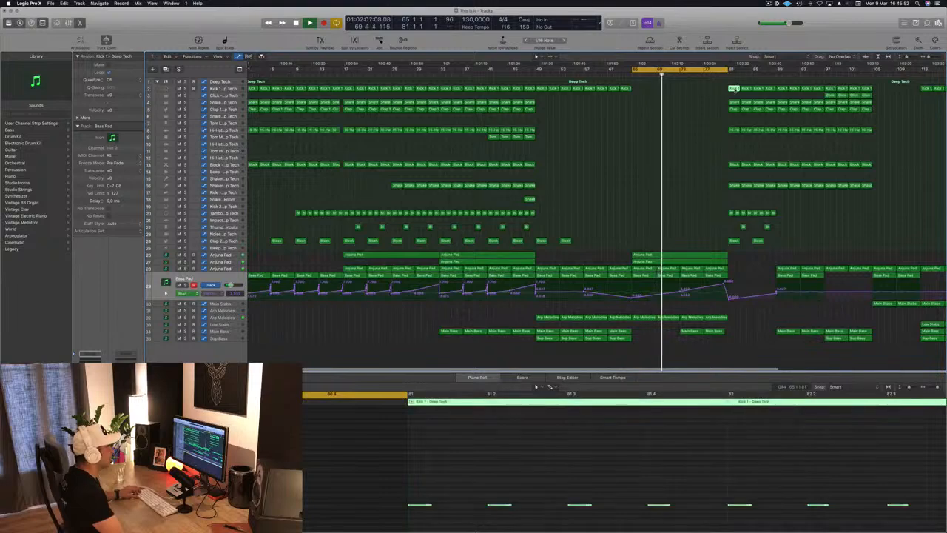
# Step: Copy the Kick 1 region from bar 81 to bar 79 and duplicate its notes to make a denser kick build
pyautogui.click(722, 88)
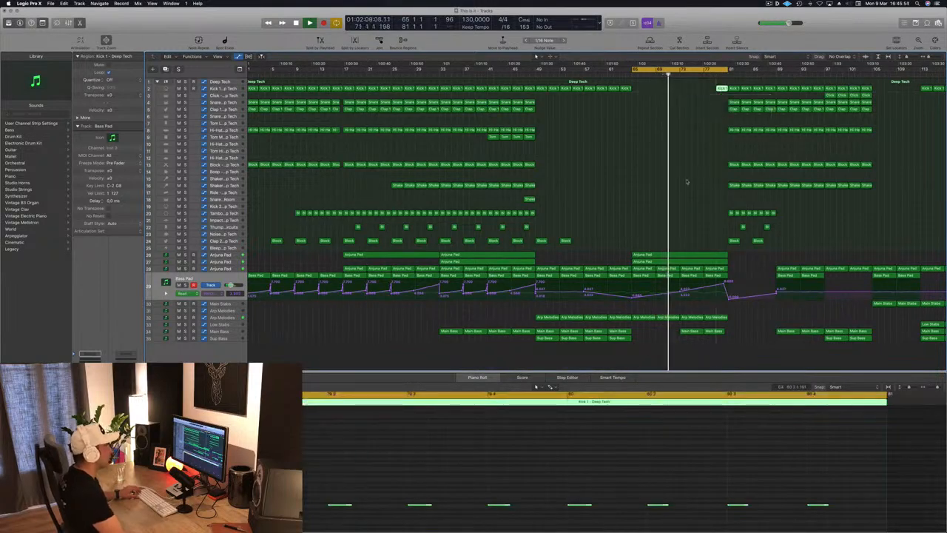
pyautogui.scroll(-3, 629, 489)
pyautogui.hscroll(-2, 474, 484)
pyautogui.moveTo(348, 491); pyautogui.dragTo(860, 518)
pyautogui.moveTo(350, 506); pyautogui.dragTo(381, 507)
pyautogui.moveTo(583, 492); pyautogui.dragTo(791, 506)
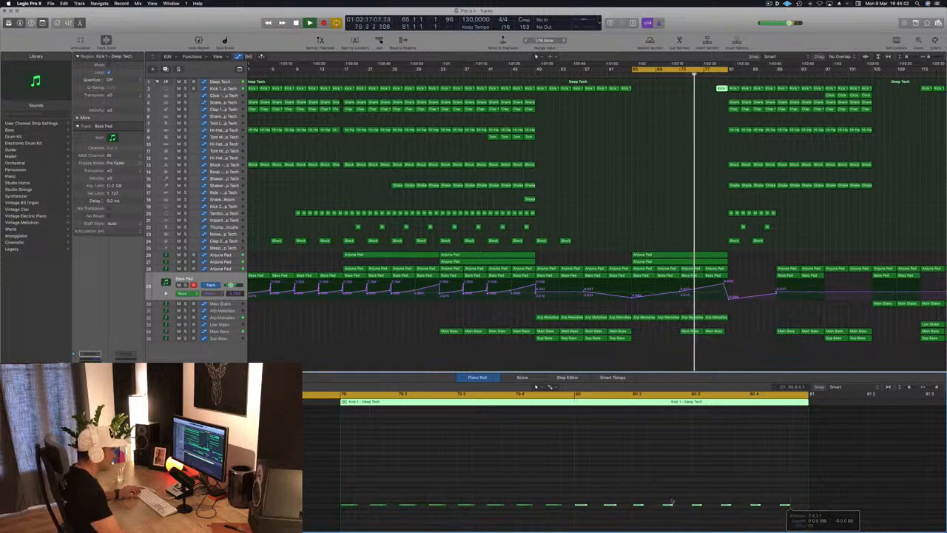
pyautogui.moveTo(583, 506); pyautogui.dragTo(594, 509)
pyautogui.click(661, 219)
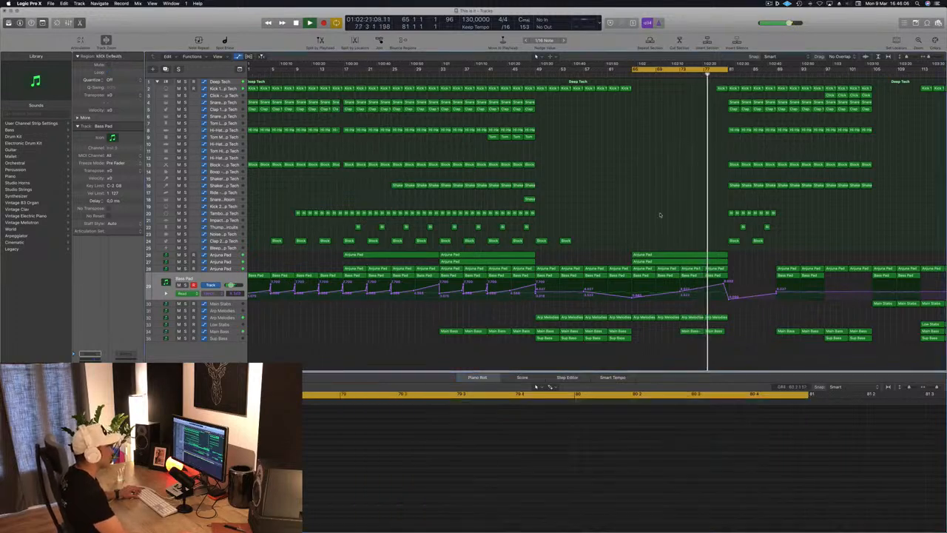
# Step: Audition the breakdown and extend the cycle range back to bar 61, keeping its end at bar 81
pyautogui.scroll(5, 665, 212)
pyautogui.scroll(-3, 666, 213)
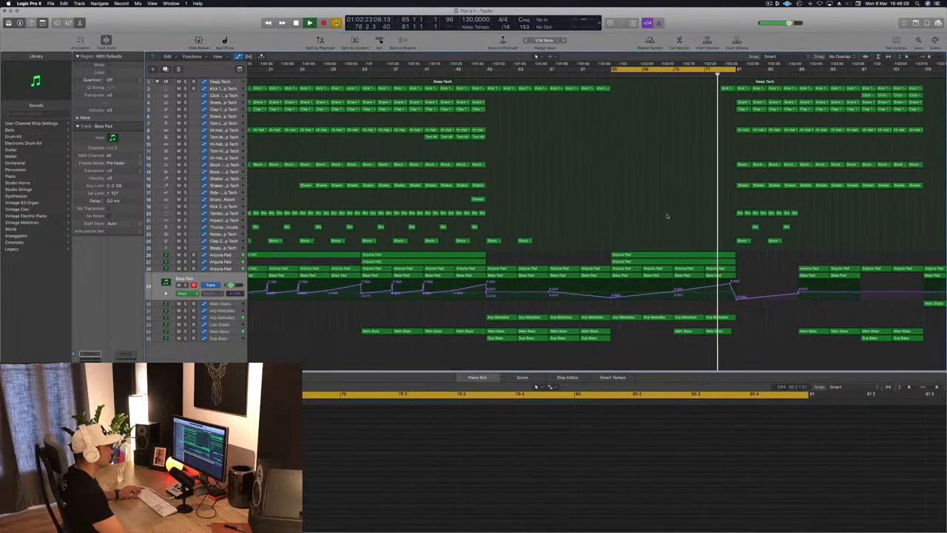
pyautogui.scroll(-3, 669, 216)
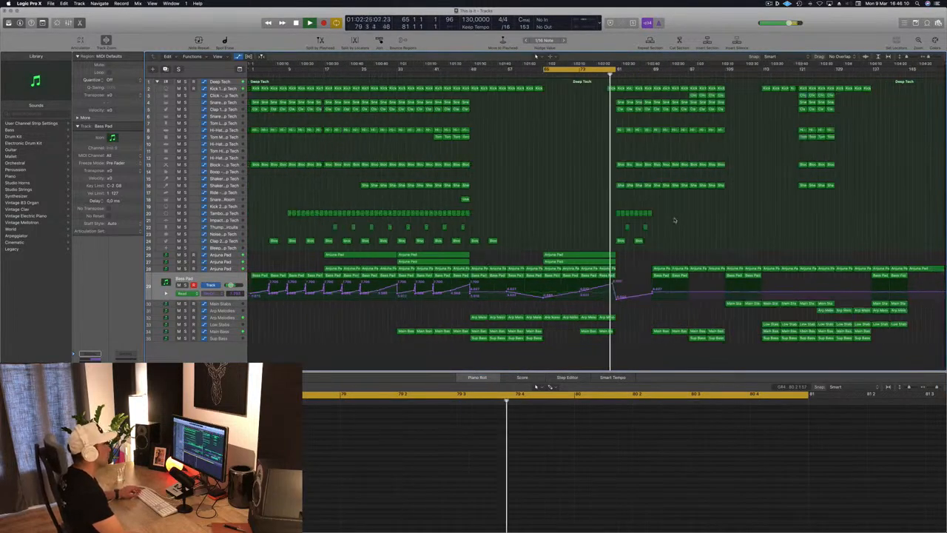
pyautogui.scroll(2, 622, 209)
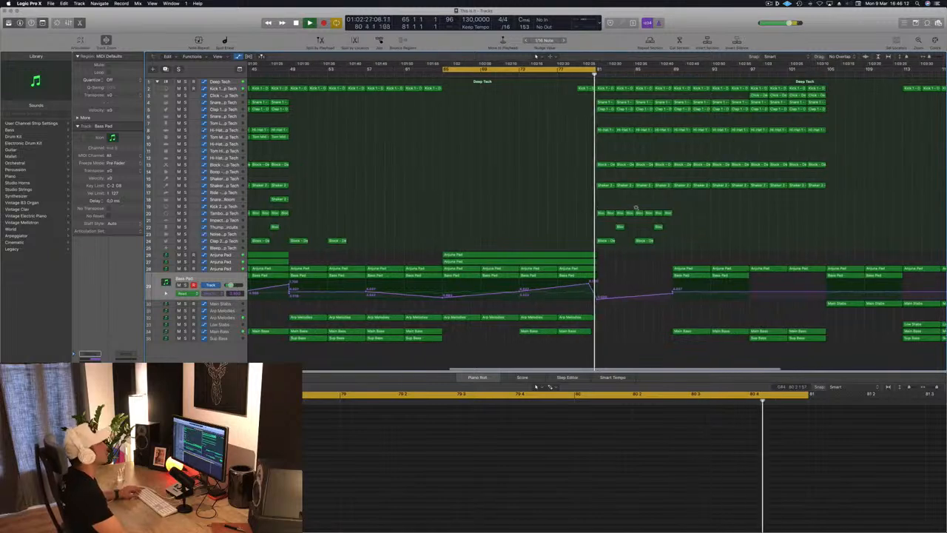
pyautogui.press('super+Left')
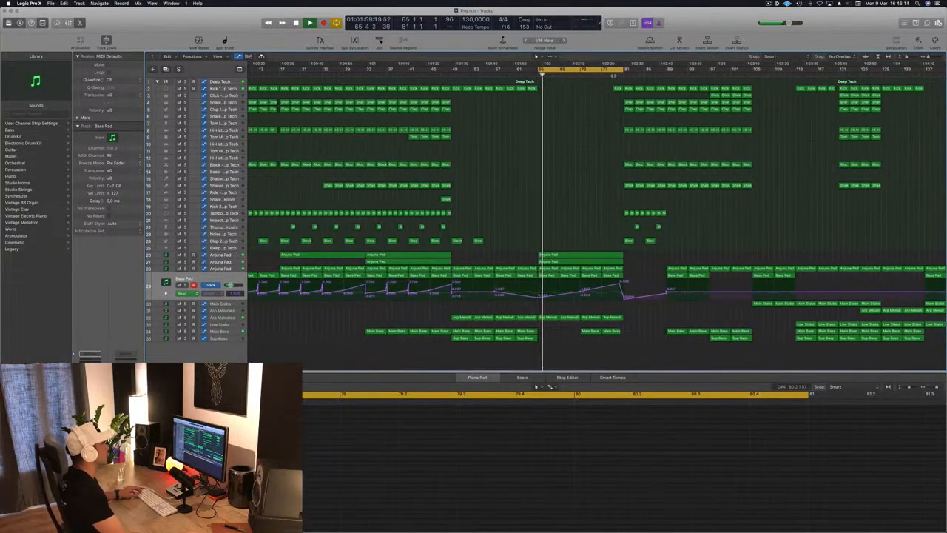
pyautogui.press('super+Left')
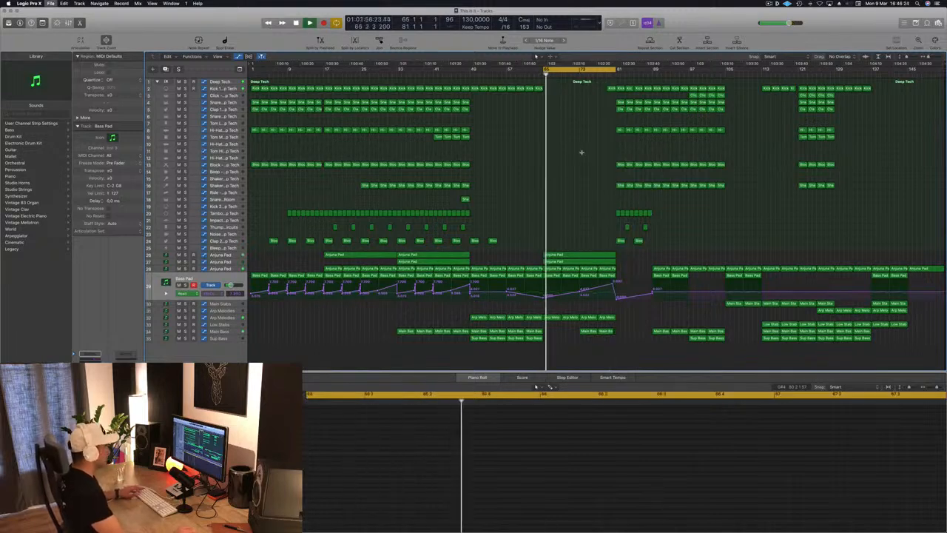
pyautogui.press('super+Right')
pyautogui.press('super+Right')
pyautogui.press('super+Right')
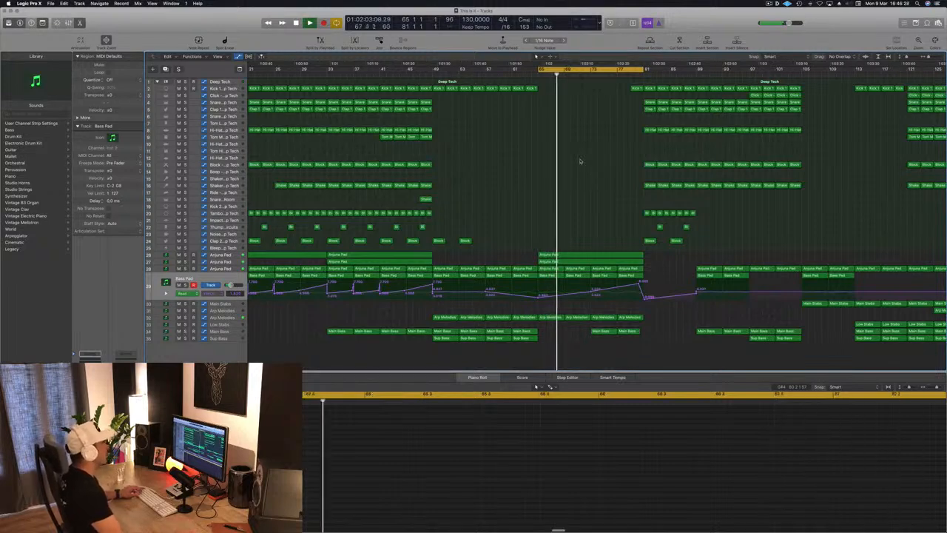
pyautogui.moveTo(541, 71); pyautogui.dragTo(513, 74)
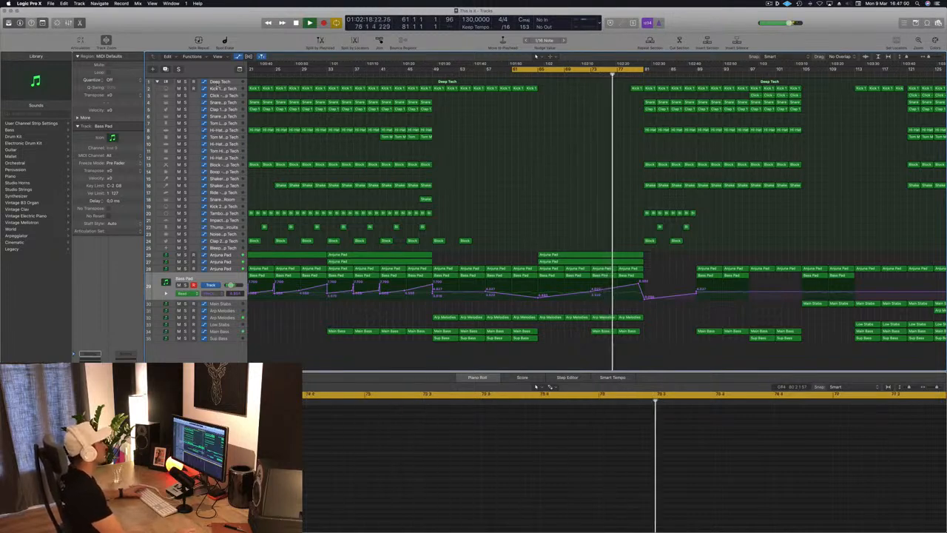
# Step: Add Kick 1 volume automation that dips around bar 79 and rises back to -2.0 dB at bar 81
pyautogui.click(236, 88)
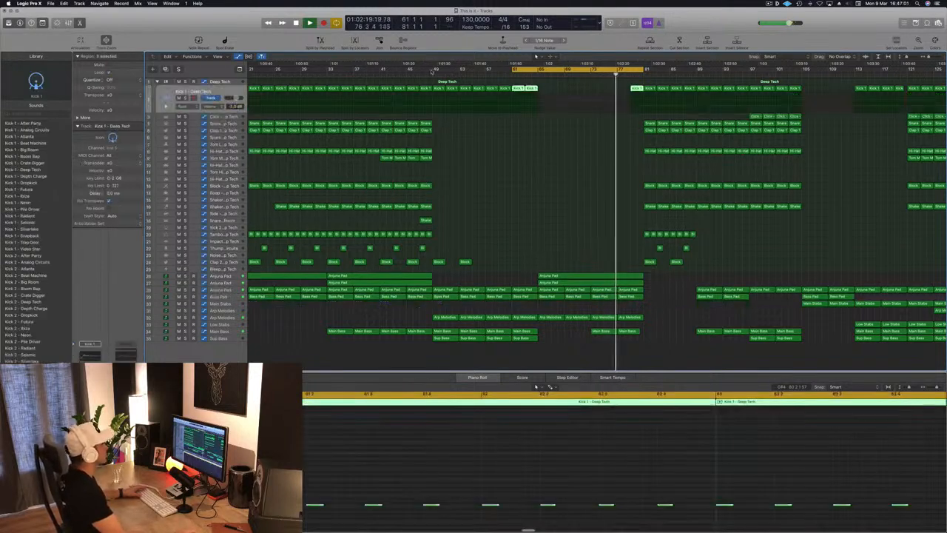
pyautogui.click(644, 102)
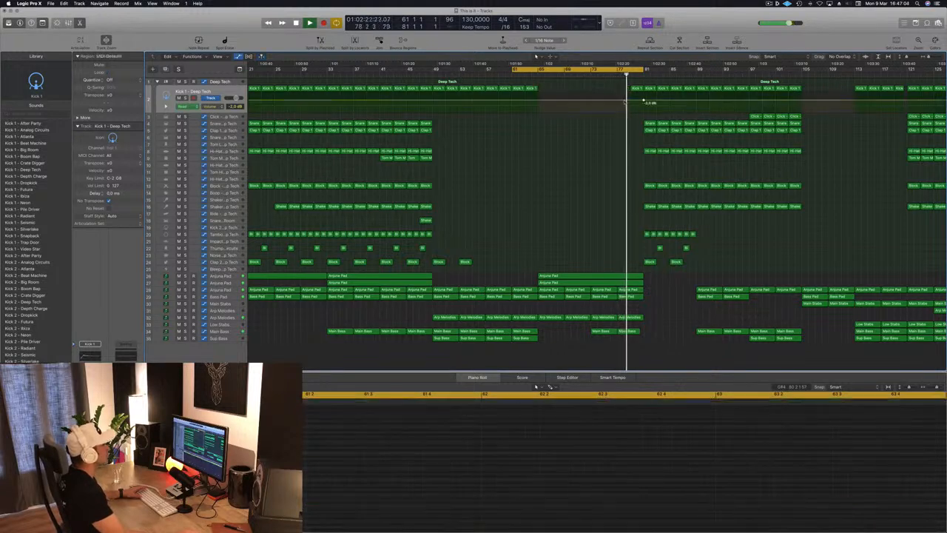
pyautogui.moveTo(628, 101); pyautogui.dragTo(634, 109)
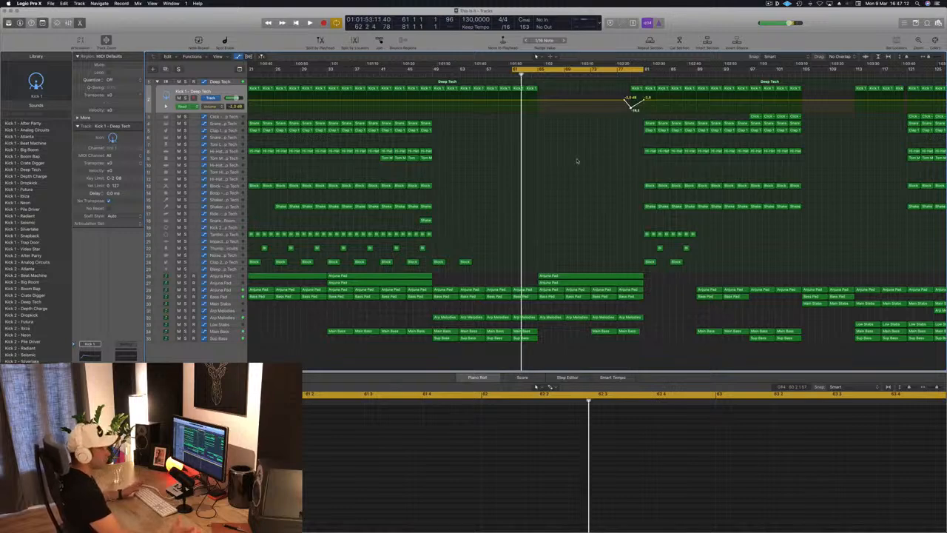
pyautogui.press('space')
# Step: Audition the kick build with the cycle starting at bar 77, and move the cycle to start at bar 81
pyautogui.moveTo(516, 71); pyautogui.dragTo(620, 71)
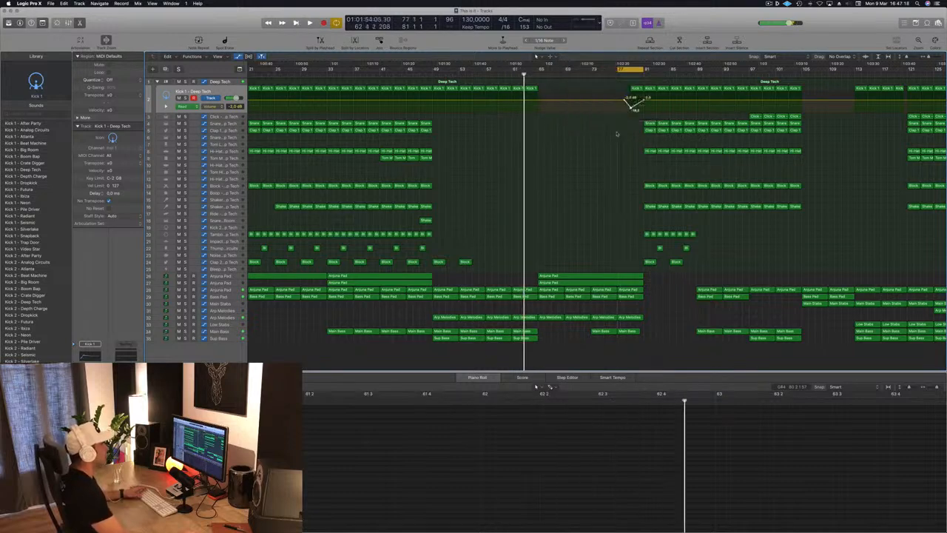
pyautogui.press('space')
pyautogui.press('super+Right')
pyautogui.press('super+Right')
pyautogui.press('super+Right')
pyautogui.press('super+Right')
pyautogui.press('super+Right')
pyautogui.press('super+Left')
pyautogui.press('super+Left')
pyautogui.press('super+Left')
pyautogui.press('super+Left')
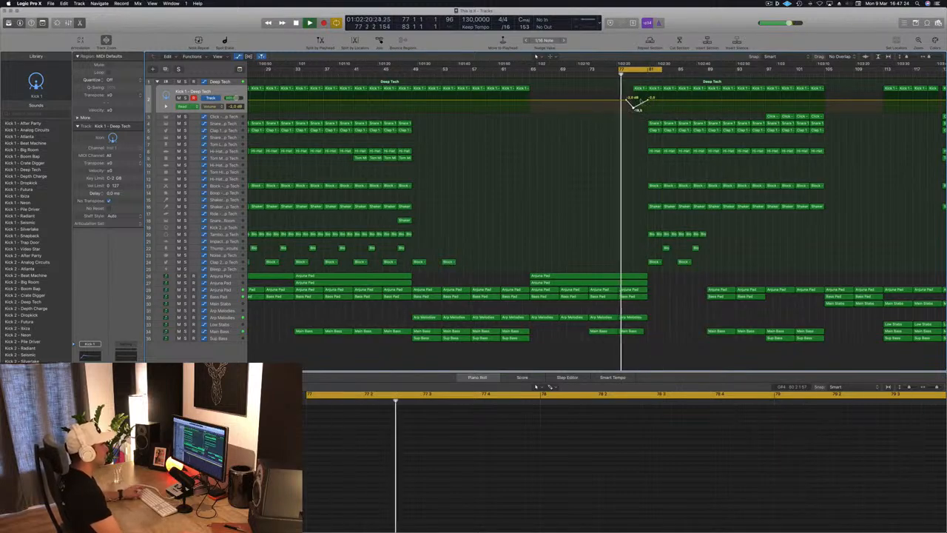
pyautogui.moveTo(633, 72); pyautogui.dragTo(662, 72)
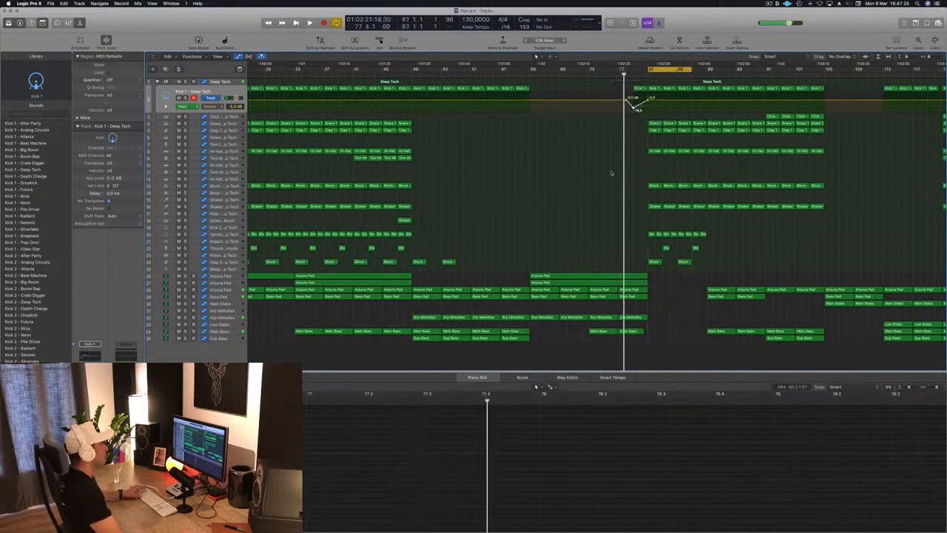
# Step: Copy the four Tom Mid regions from bar 41 to bar 81 and audition them in the new section
pyautogui.press('space')
pyautogui.press('space')
pyautogui.scroll(-4, 580, 194)
pyautogui.press('z')
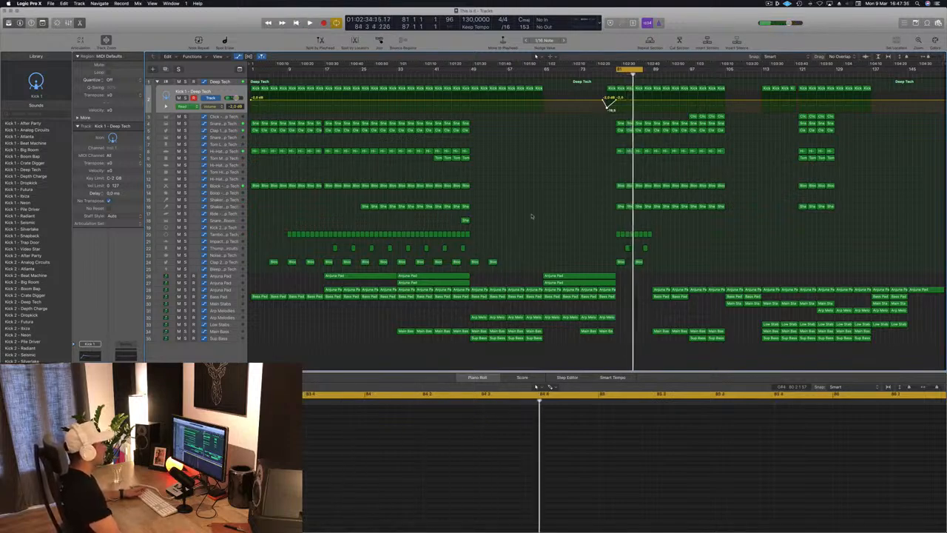
pyautogui.click(444, 159)
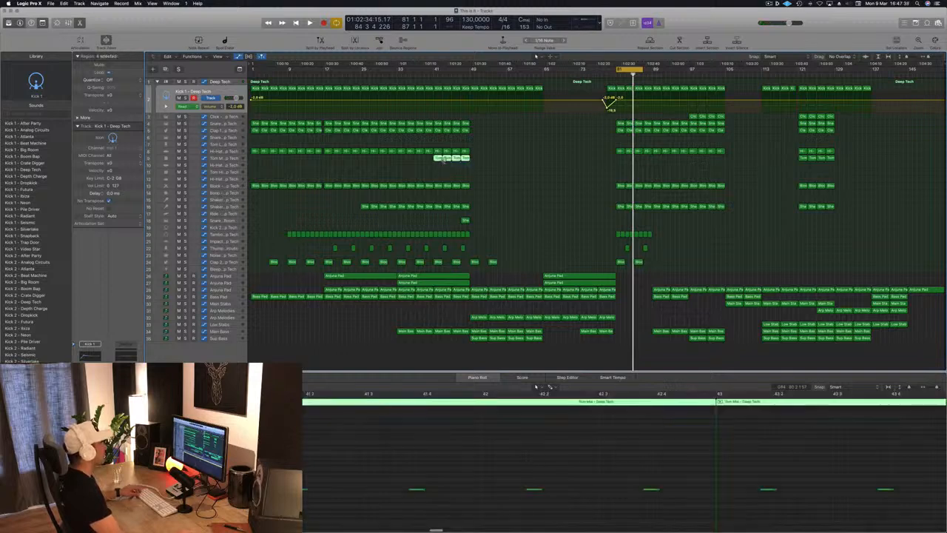
pyautogui.moveTo(438, 158); pyautogui.dragTo(619, 161)
pyautogui.press('space')
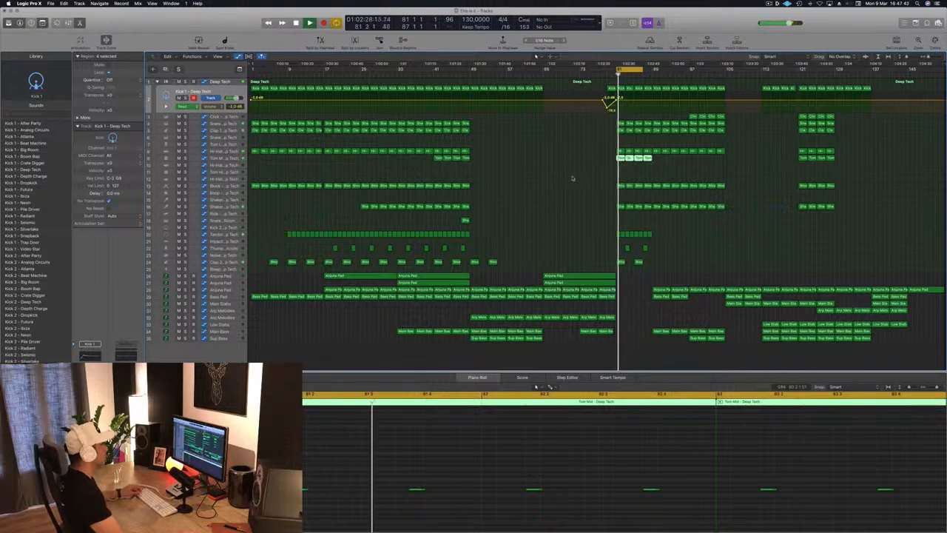
pyautogui.click(567, 185)
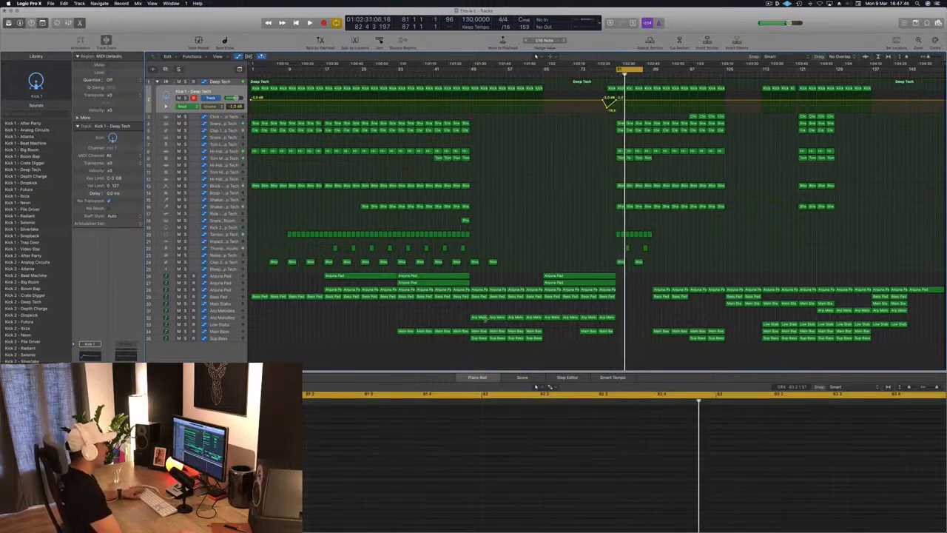
# Step: Copy a Main Bass region to bars 81 and 85, then audition the section
pyautogui.click(590, 332)
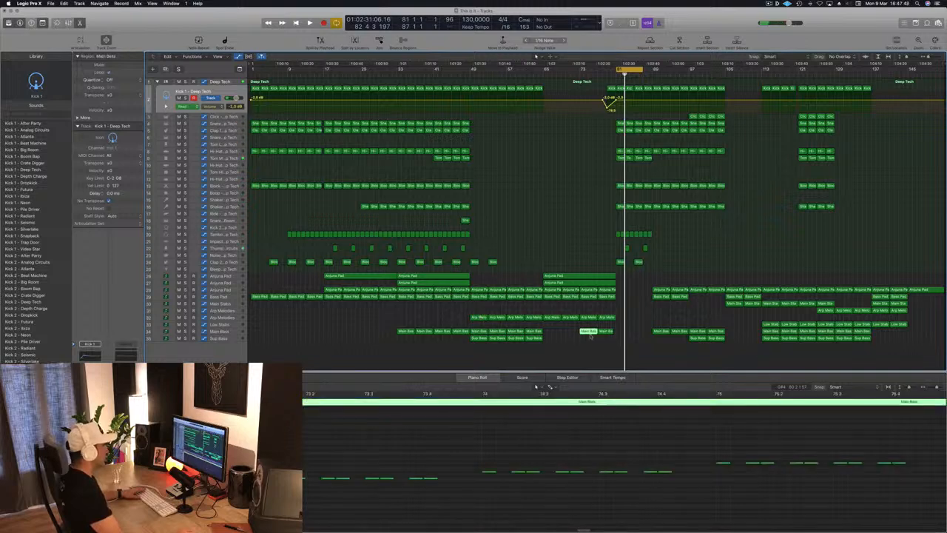
pyautogui.moveTo(660, 334); pyautogui.dragTo(625, 337)
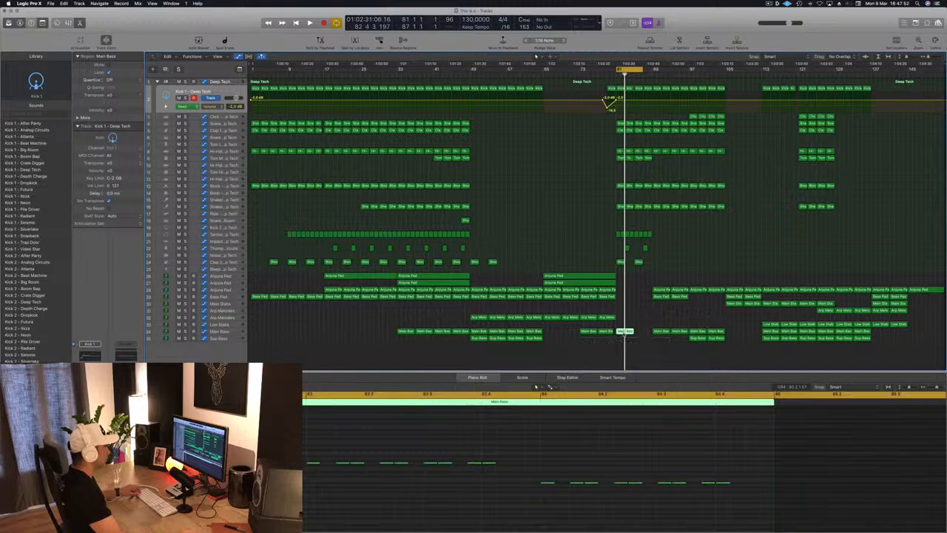
pyautogui.press('space')
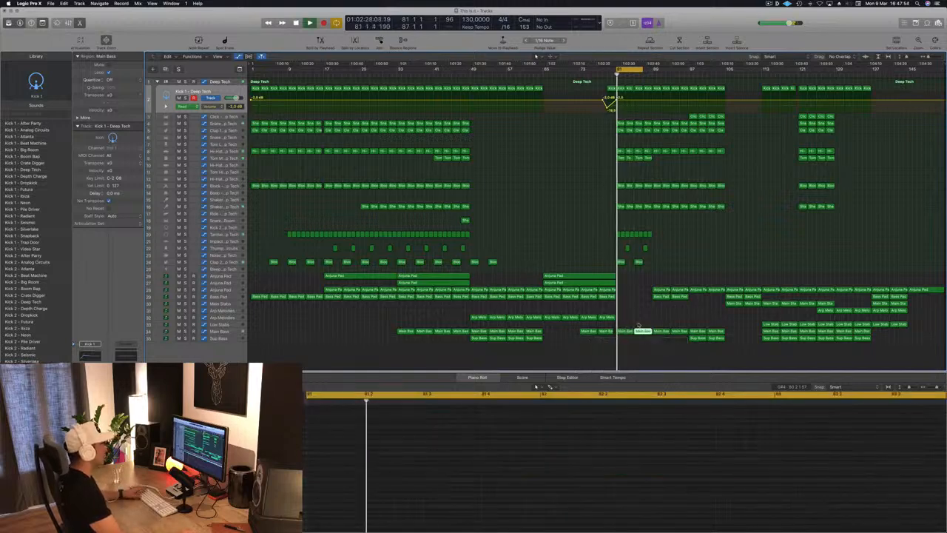
# Step: Copy the Sup Bass region from bar 97 to bar 81 and adjust the Main Bass automation at bar 81 during playback
pyautogui.click(233, 333)
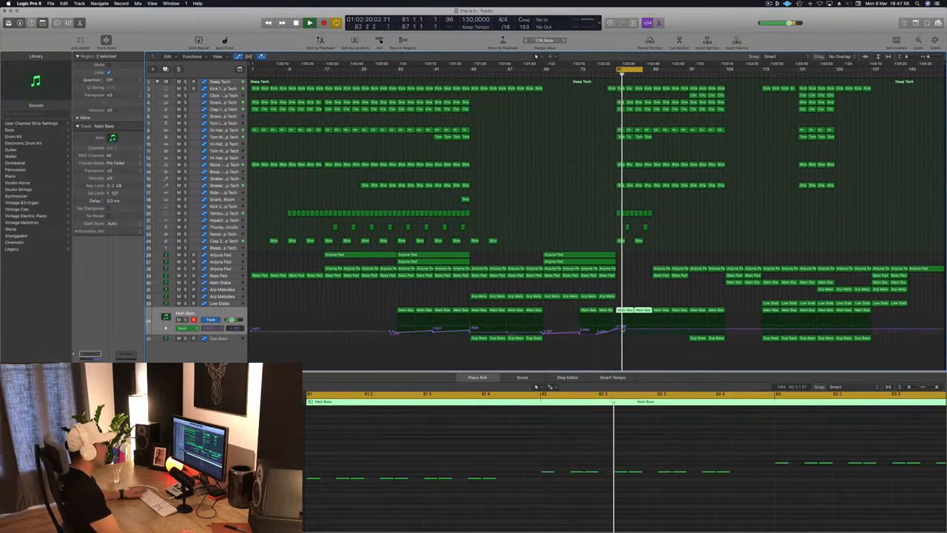
pyautogui.press('space')
pyautogui.moveTo(687, 344); pyautogui.dragTo(619, 325)
pyautogui.press('space')
pyautogui.click(619, 330)
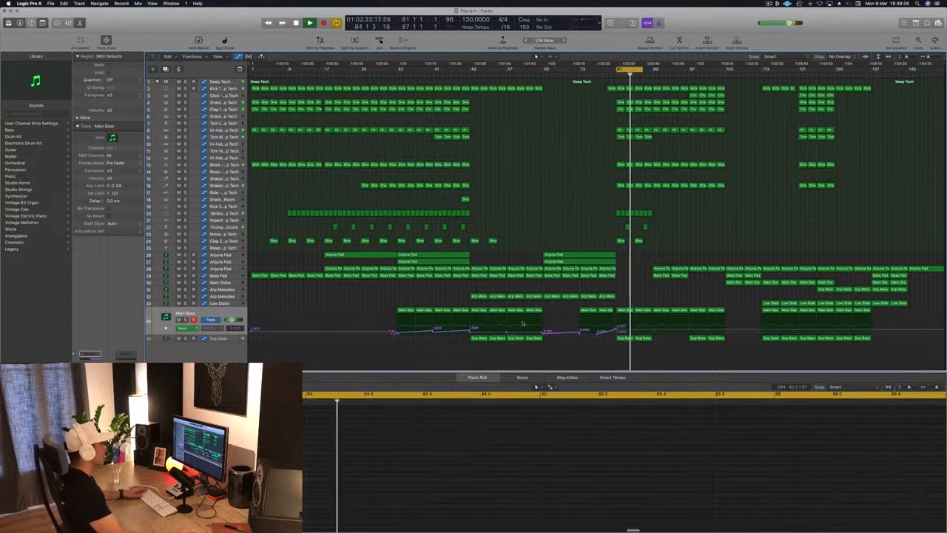
# Step: Add a second Sup Bass region at bar 85 and audition the bass parts
pyautogui.press('space')
pyautogui.click(226, 339)
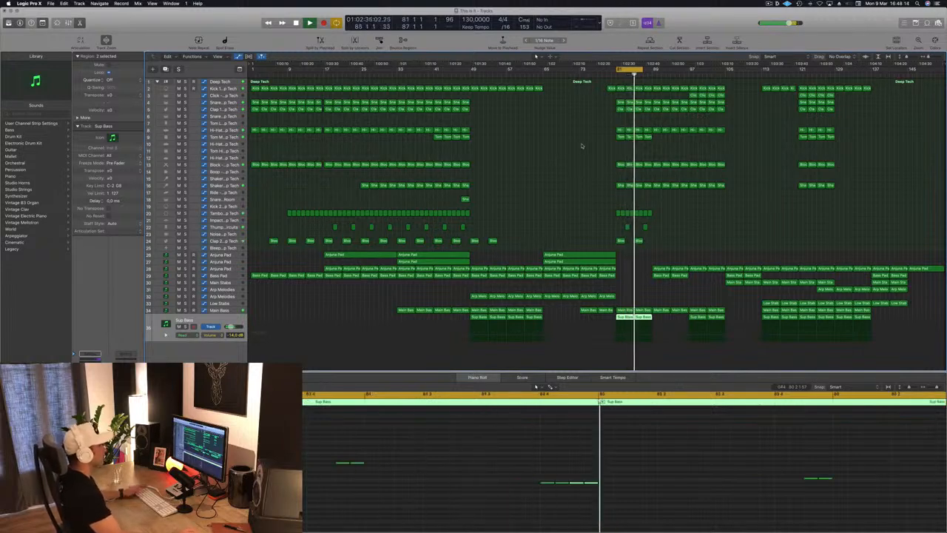
pyautogui.press('space')
# Step: Copy the Bass Pad region from bar 89 to bar 81 and shape its cutoff automation to rise towards bar 85
pyautogui.click(650, 273)
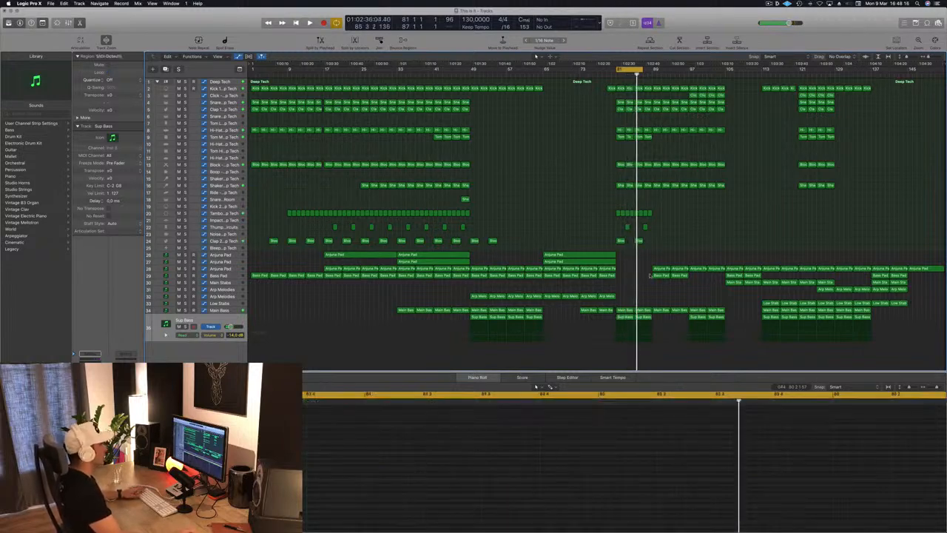
pyautogui.click(659, 276)
pyautogui.moveTo(655, 276); pyautogui.dragTo(628, 280)
pyautogui.press('a')
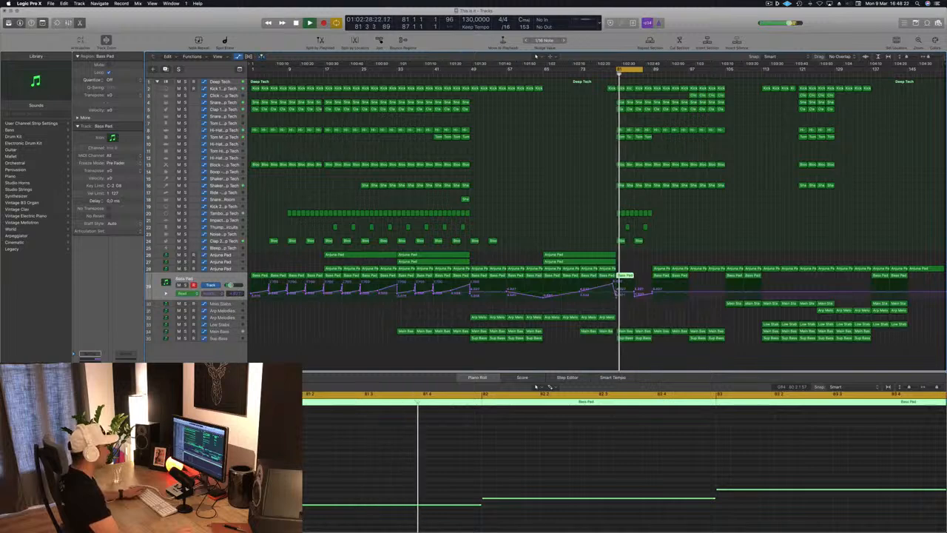
pyautogui.click(617, 286)
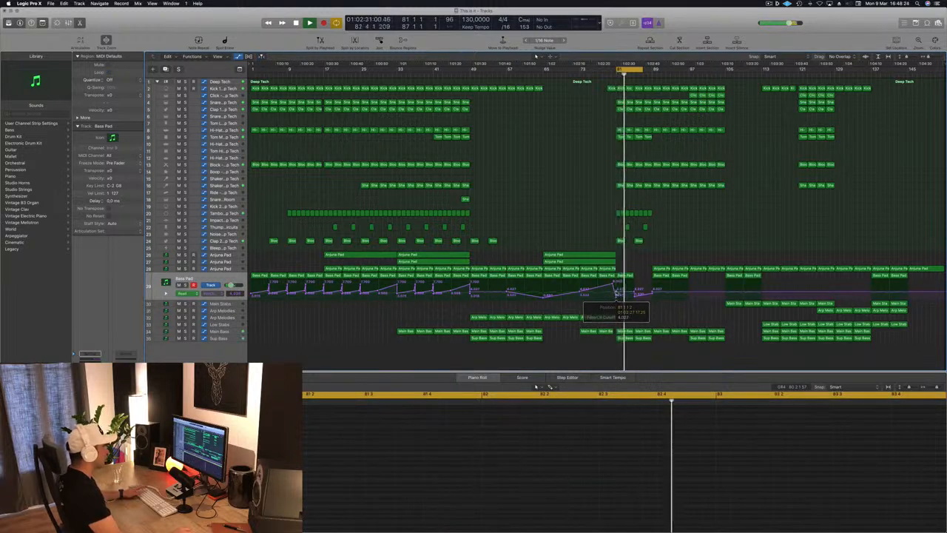
pyautogui.moveTo(634, 292); pyautogui.dragTo(634, 289)
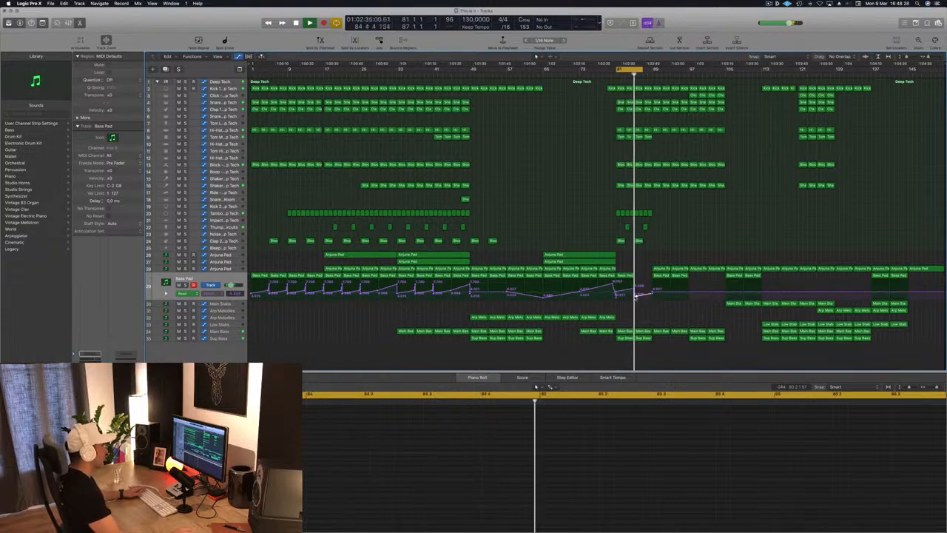
# Step: Copy the Bass Pad region from bar 81 to bar 85 and adjust the cutoff automation point at bar 85
pyautogui.click(625, 275)
pyautogui.press('space')
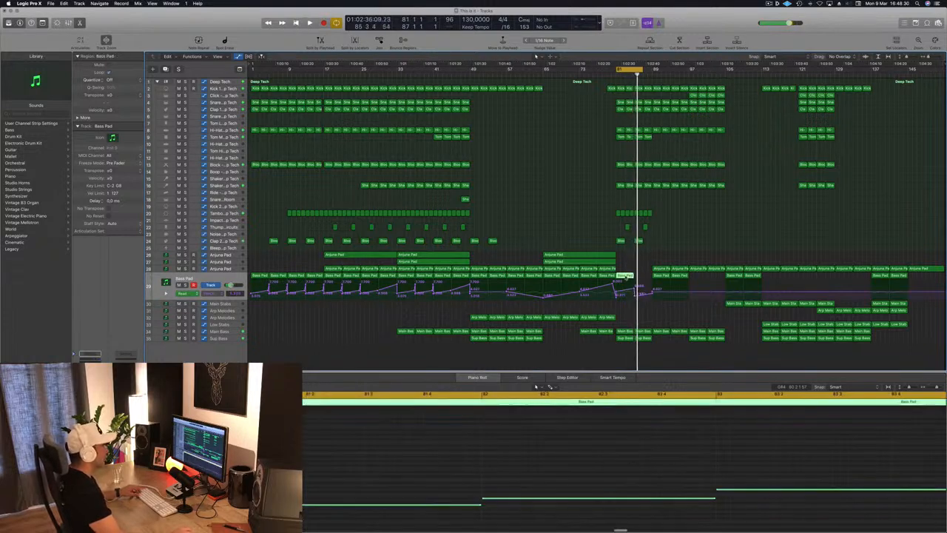
pyautogui.moveTo(630, 276); pyautogui.dragTo(648, 278)
pyautogui.press('space')
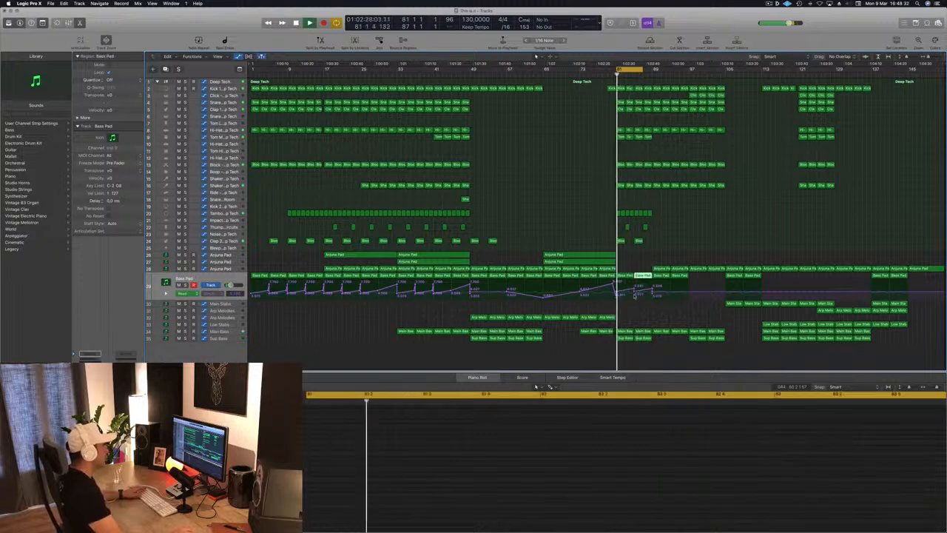
pyautogui.click(634, 293)
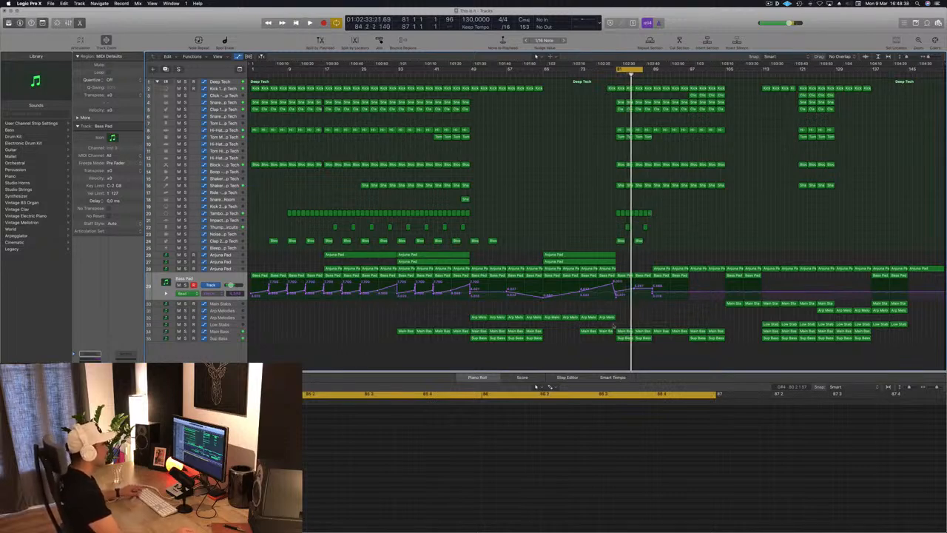
# Step: Copy an Arp Melodies region from the breakdown to bar 81 and bring its notes up for editing
pyautogui.click(623, 317)
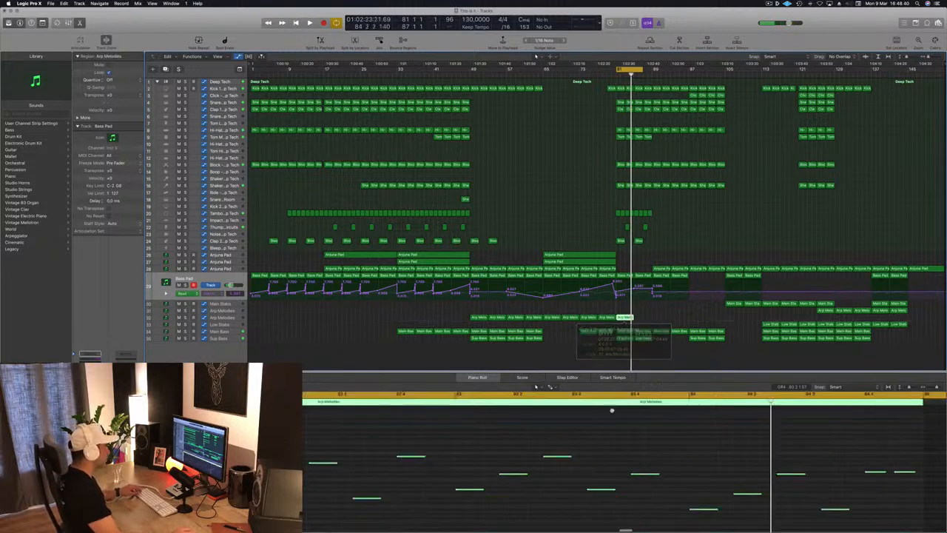
pyautogui.scroll(-4, 603, 444)
pyautogui.hscroll(-1, 605, 440)
pyautogui.click(604, 432)
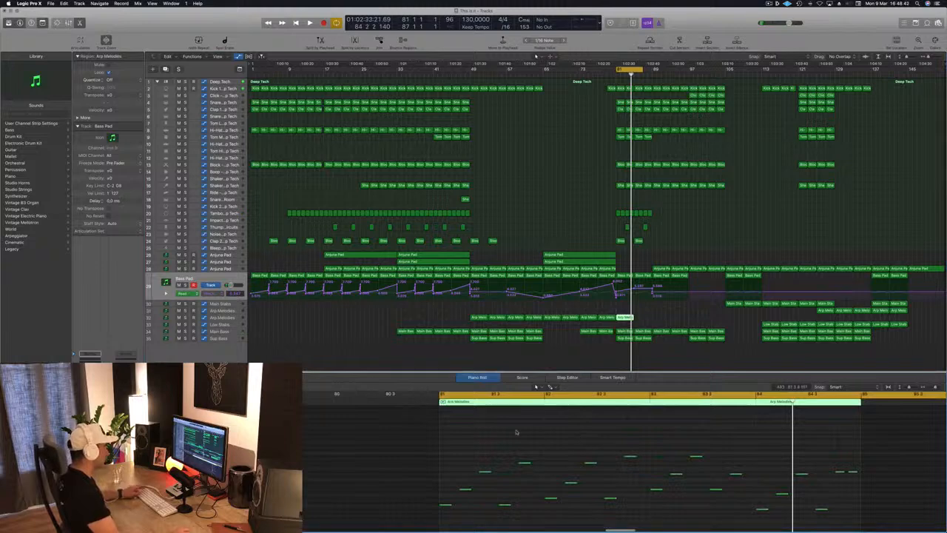
pyautogui.hscroll(-1, 460, 448)
# Step: Thin out the Arp Melodies region at bar 81 by deleting notes across its four bars, including those at the end
pyautogui.press('space')
pyautogui.press('space')
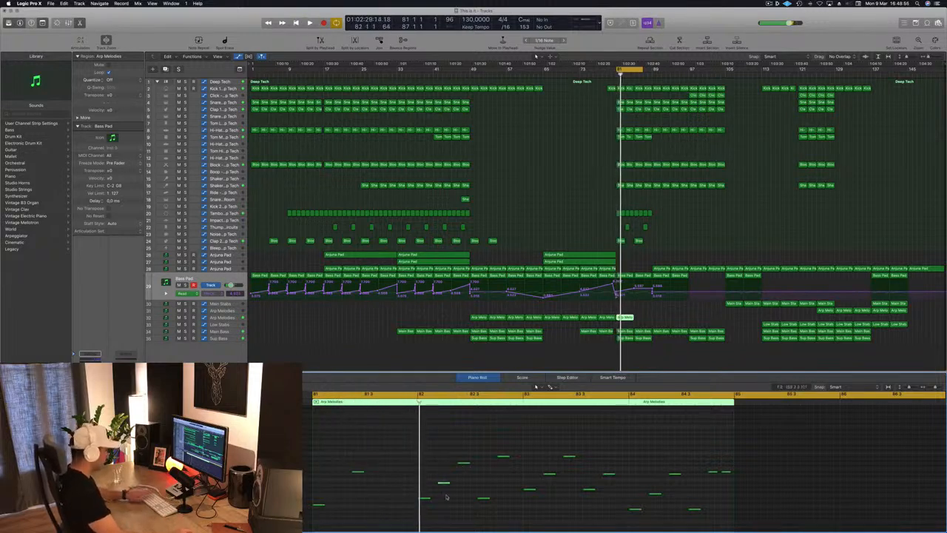
pyautogui.moveTo(484, 448); pyautogui.dragTo(510, 509)
pyautogui.press('Delete')
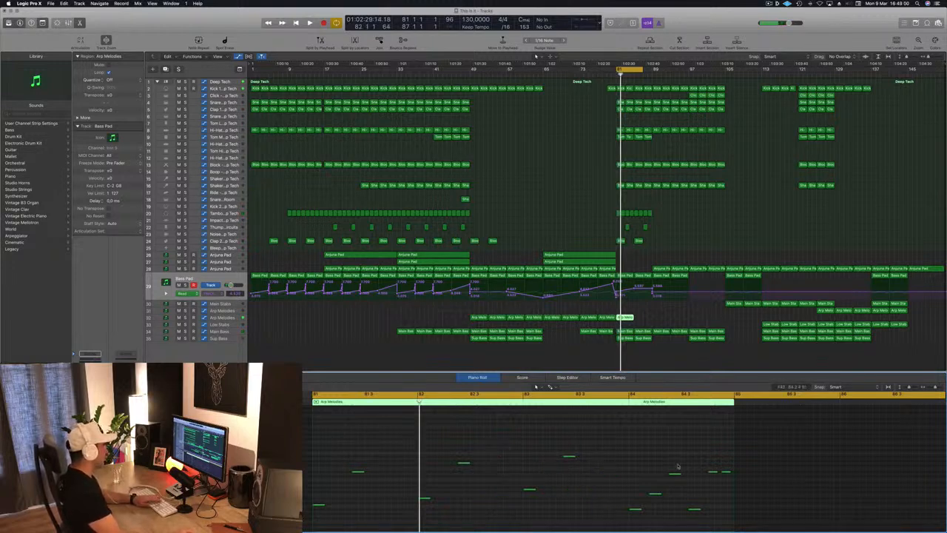
pyautogui.scroll(-2, 703, 520)
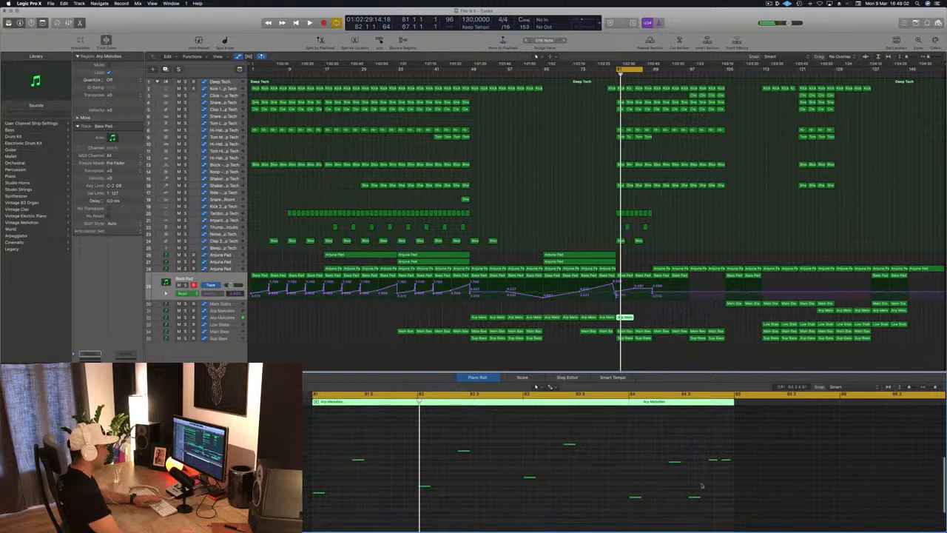
pyautogui.moveTo(736, 516); pyautogui.dragTo(690, 455)
pyautogui.press('Delete')
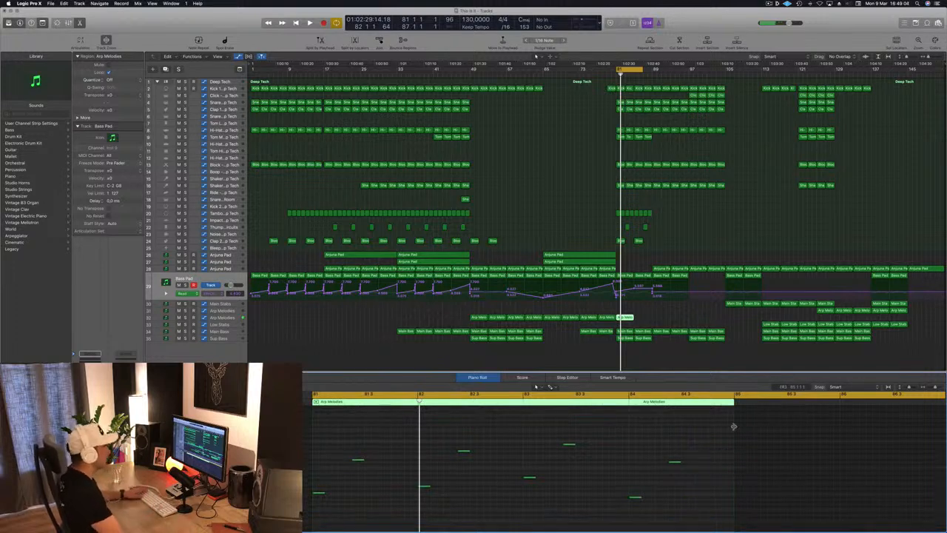
# Step: Drop the Arp Melodies automation at bar 81 and repeat the thinned region up to bar 97
pyautogui.click(240, 318)
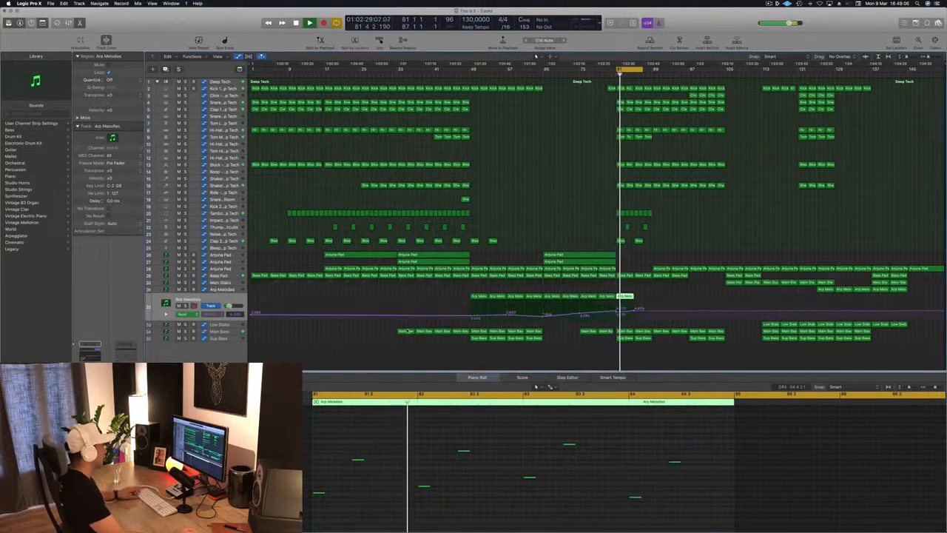
pyautogui.moveTo(625, 297); pyautogui.dragTo(616, 314)
pyautogui.press('space')
pyautogui.press('space')
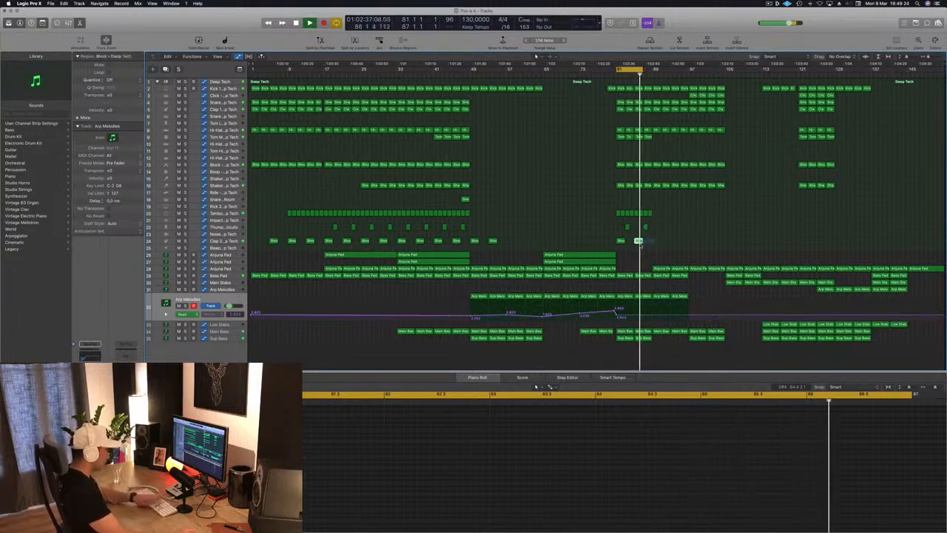
# Step: Delete the Clap 2 region at bar 85 and extend the cycle that starts at bar 81 to about bar 96
pyautogui.click(638, 241)
pyautogui.press('Delete')
pyautogui.press('space')
pyautogui.moveTo(642, 71); pyautogui.dragTo(687, 72)
pyautogui.press('space')
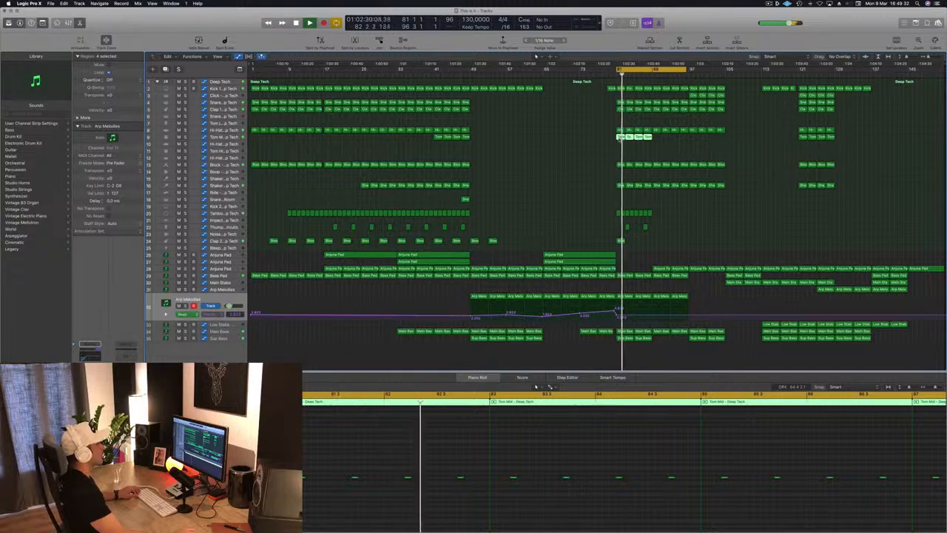
# Step: Copy the four Tom Mid regions from bar 81 to bar 89 and audition them
pyautogui.moveTo(620, 138); pyautogui.dragTo(656, 138)
pyautogui.press('space')
pyautogui.press('space')
# Step: Try a copy of the Low Stabs region from bar 113 at bar 81, auditioning it and adjusting its automation
pyautogui.click(766, 325)
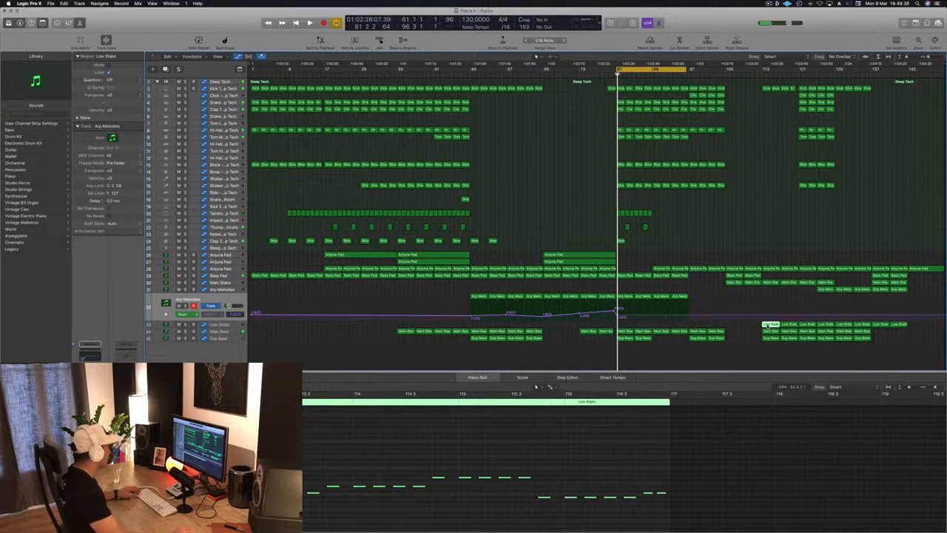
pyautogui.moveTo(766, 324); pyautogui.dragTo(620, 324)
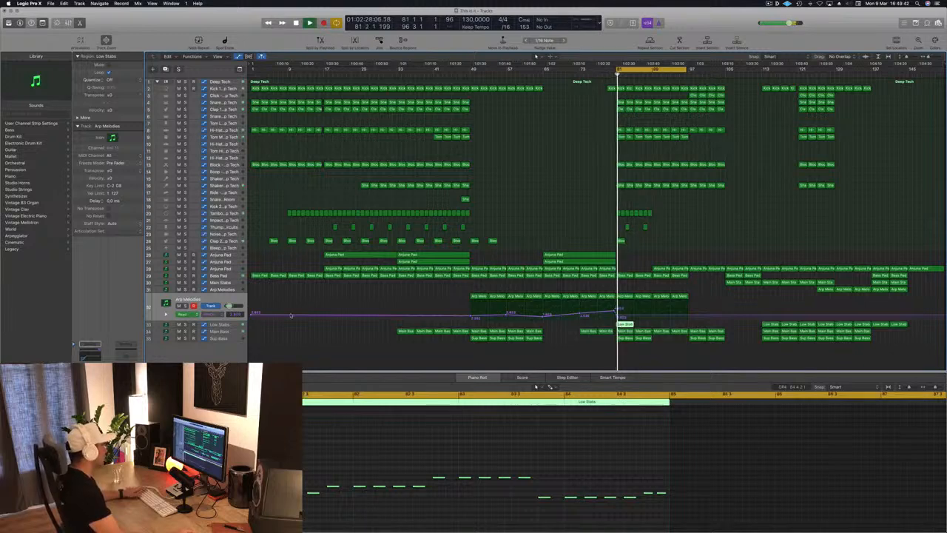
pyautogui.click(220, 324)
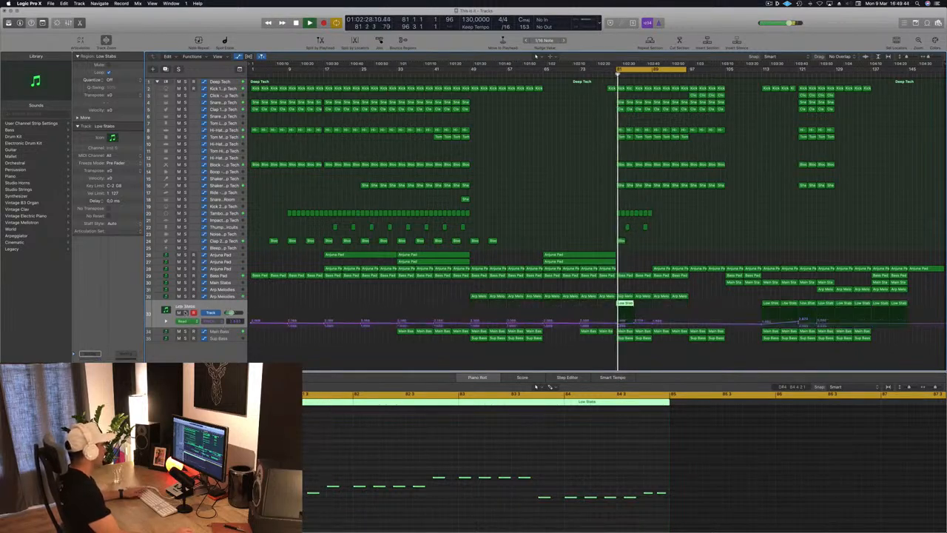
pyautogui.click(186, 312)
pyautogui.click(186, 312)
pyautogui.press('Return')
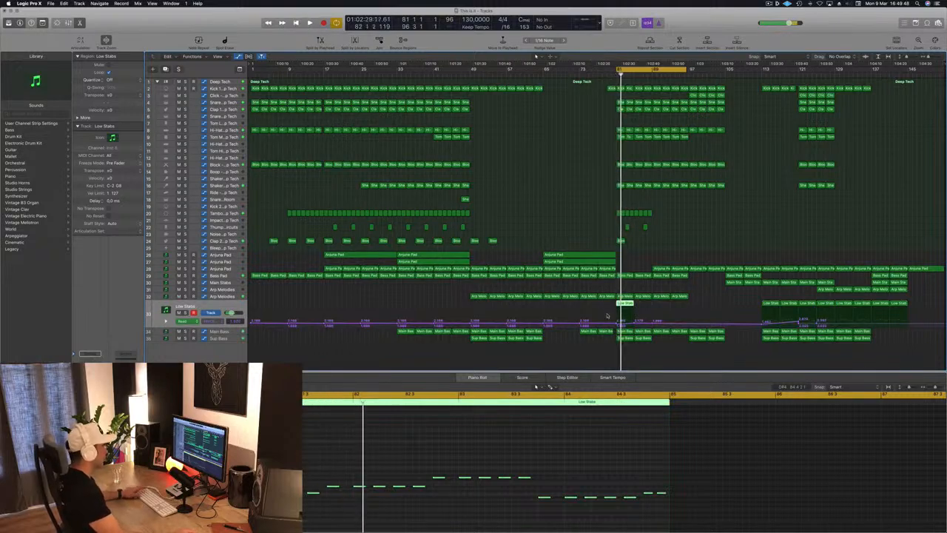
pyautogui.click(619, 324)
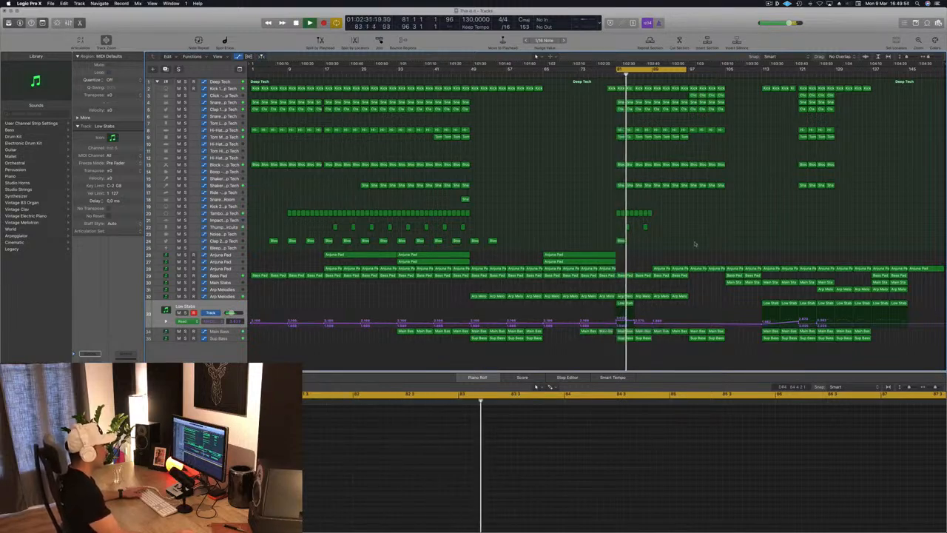
# Step: Delete the copied Low Stabs region at bar 81
pyautogui.press('space')
pyautogui.click(625, 304)
pyautogui.press('space')
pyautogui.press('Delete')
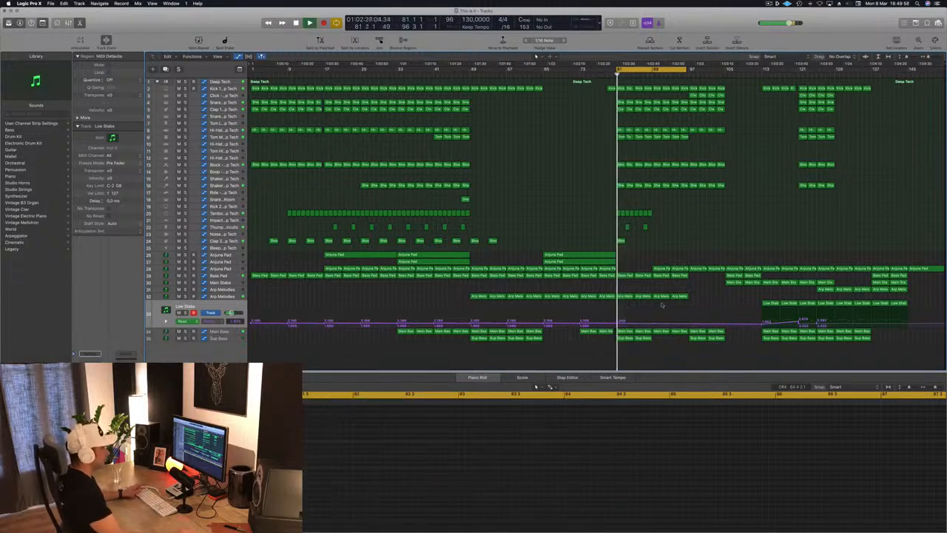
# Step: Move the Main Stabs region from bar 105 to bar 81 and audition it with its notes in view
pyautogui.click(821, 289)
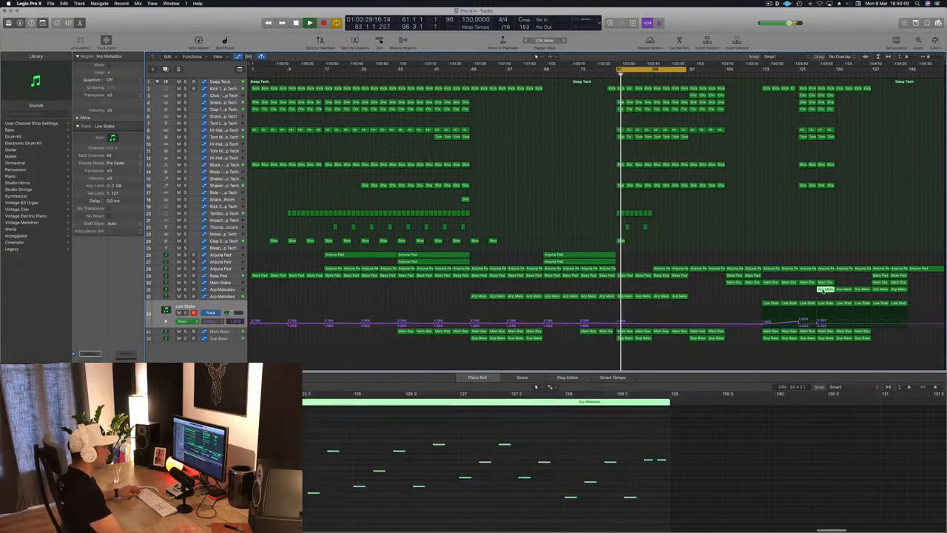
pyautogui.click(734, 284)
pyautogui.moveTo(721, 287); pyautogui.dragTo(620, 289)
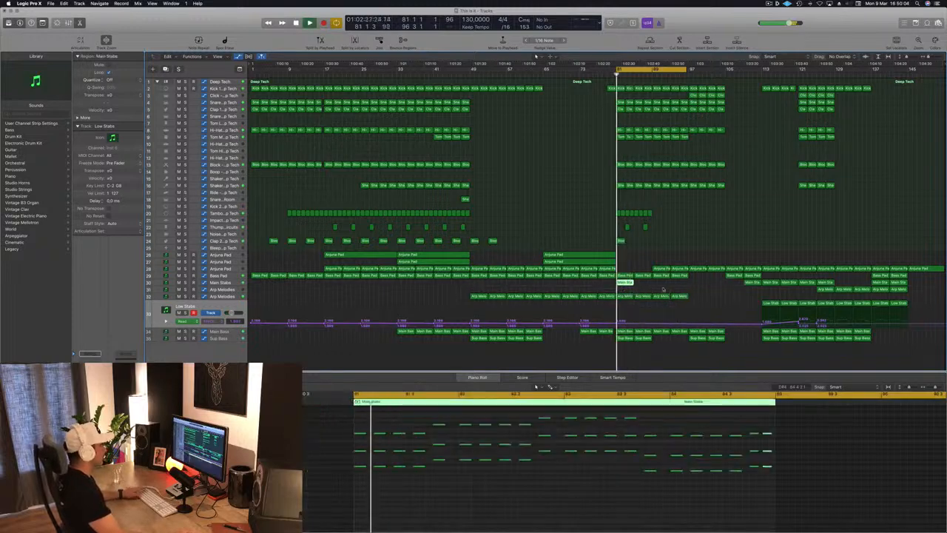
pyautogui.press('space')
pyautogui.scroll(-1, 457, 526)
pyautogui.scroll(1, 457, 526)
pyautogui.press('space')
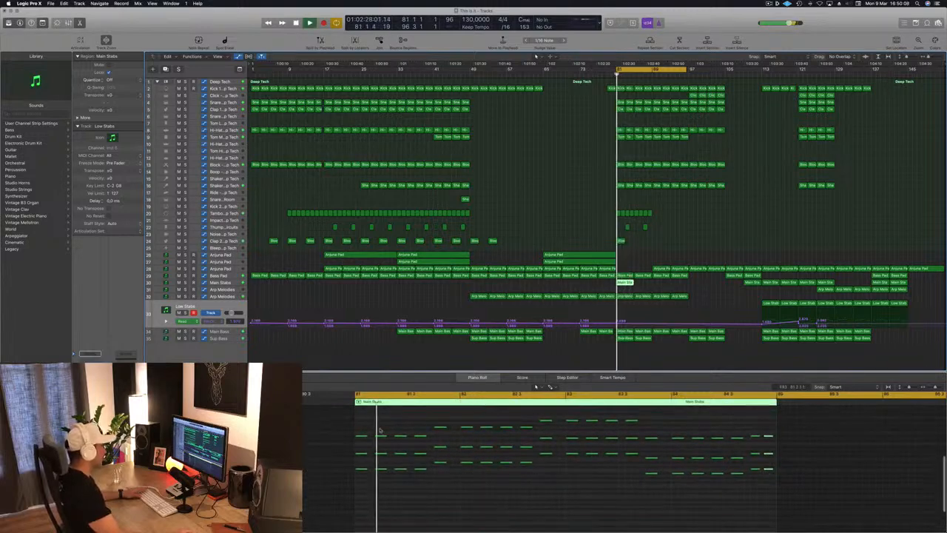
# Step: Delete the notes of the Main Stabs region at bar 81 and remove the emptied region
pyautogui.moveTo(378, 428); pyautogui.dragTo(442, 482)
pyautogui.press('Delete')
pyautogui.press('space')
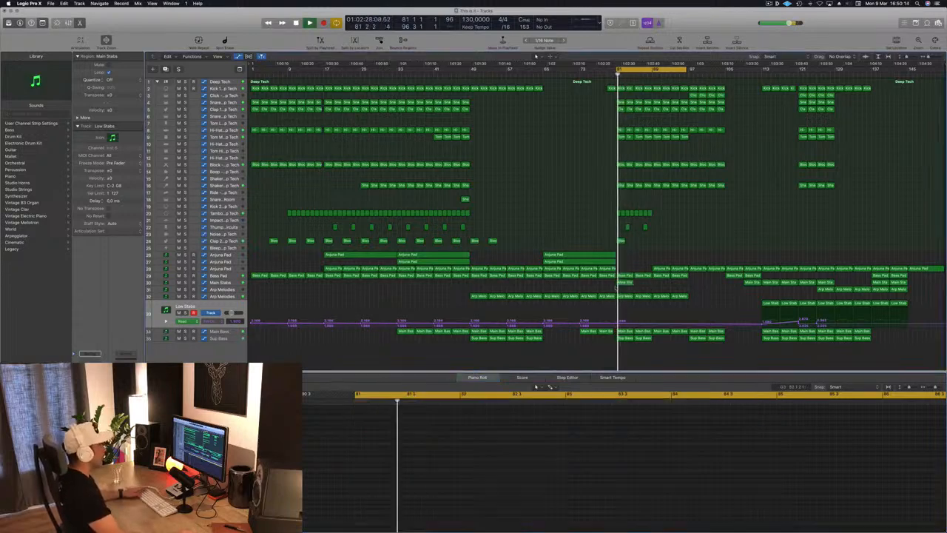
pyautogui.press('Delete')
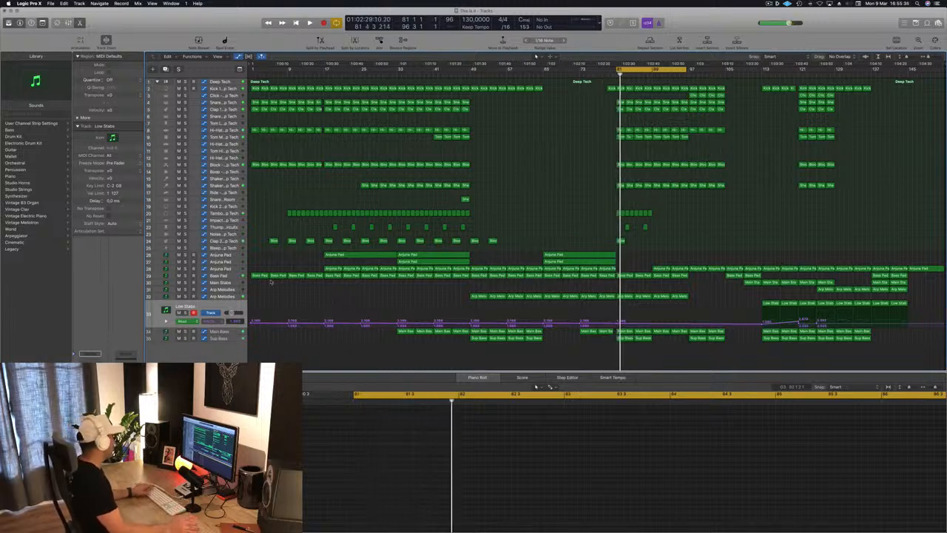
# Step: Lower the Main Bass automation point at bar 81 and audition the section
pyautogui.click(222, 331)
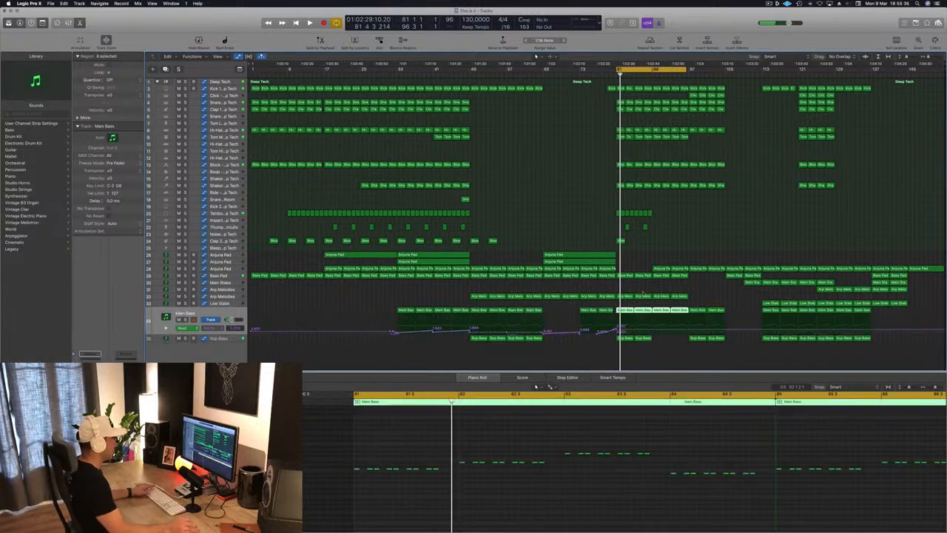
pyautogui.click(619, 329)
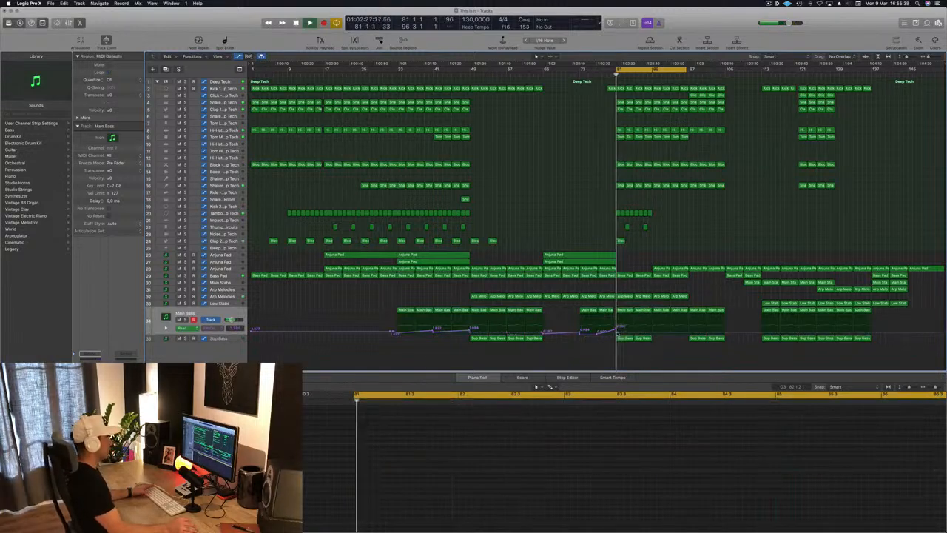
pyautogui.moveTo(617, 332); pyautogui.dragTo(617, 332)
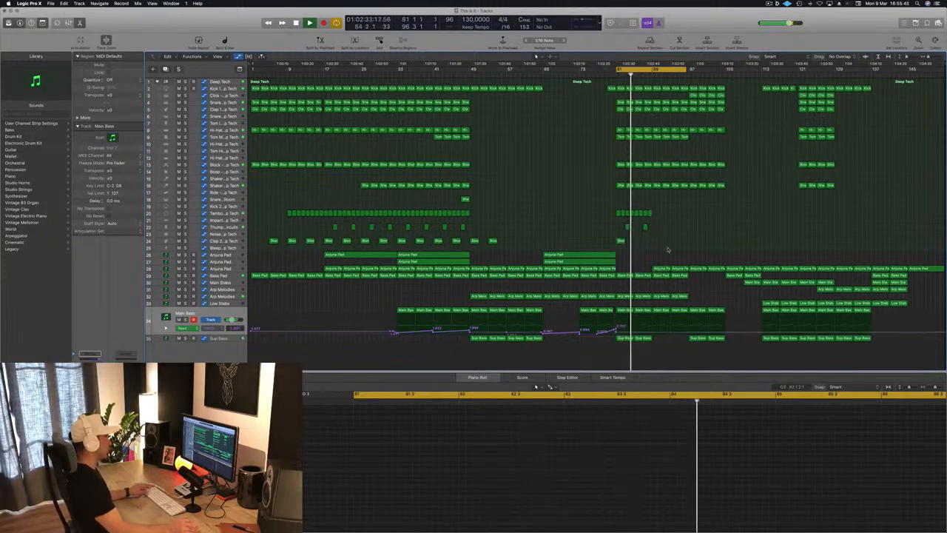
pyautogui.scroll(3, 668, 248)
pyautogui.press('space')
pyautogui.press('space')
pyautogui.press('space')
# Step: Copy Anjuna Pad regions into the gap at bars 81 to 88 and reshape the pad's automation at bar 81, auditioning it
pyautogui.moveTo(606, 270); pyautogui.dragTo(659, 276)
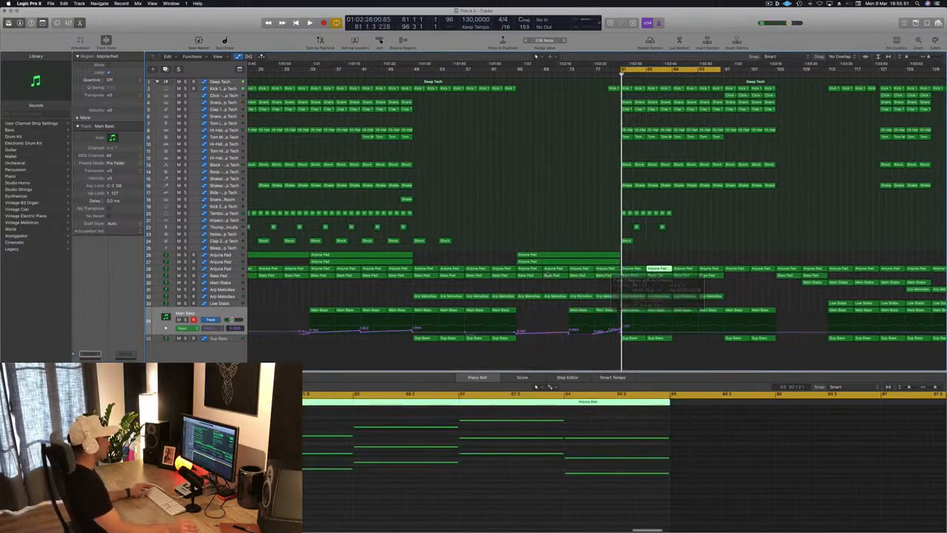
pyautogui.click(227, 270)
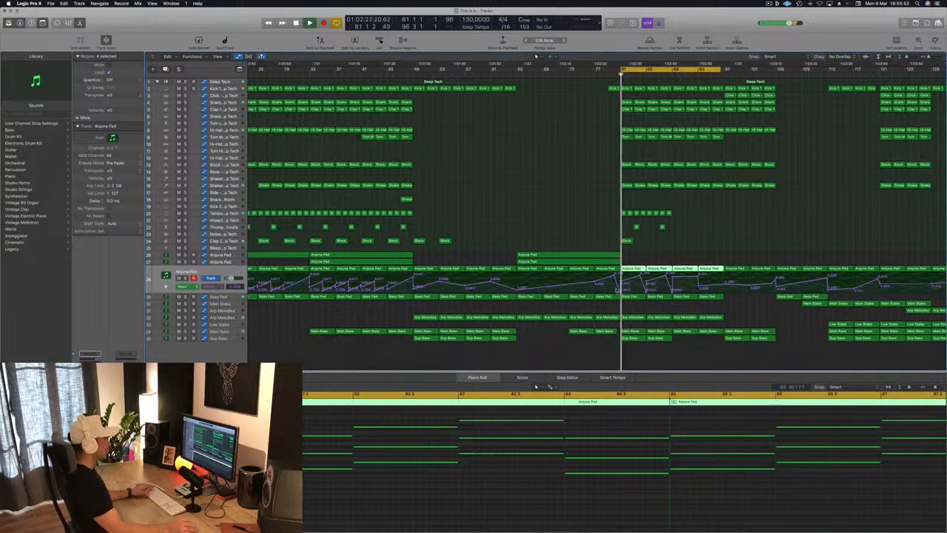
pyautogui.click(624, 292)
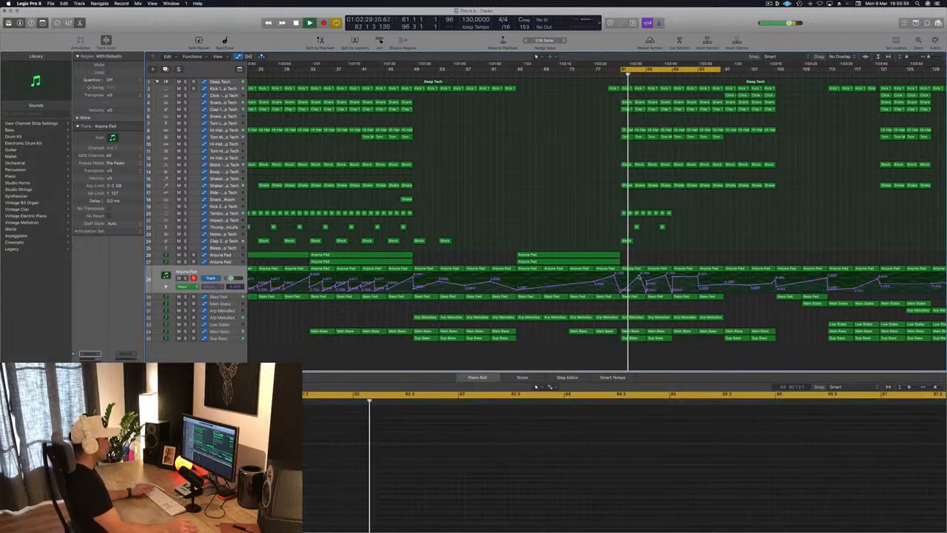
pyautogui.moveTo(639, 277); pyautogui.dragTo(640, 281)
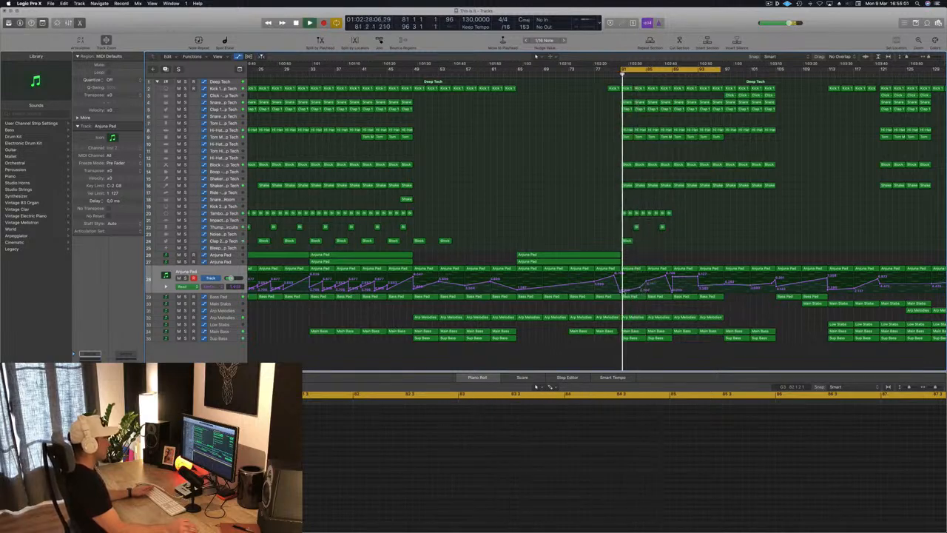
pyautogui.moveTo(621, 290); pyautogui.dragTo(637, 281)
pyautogui.press('space')
pyautogui.press('space')
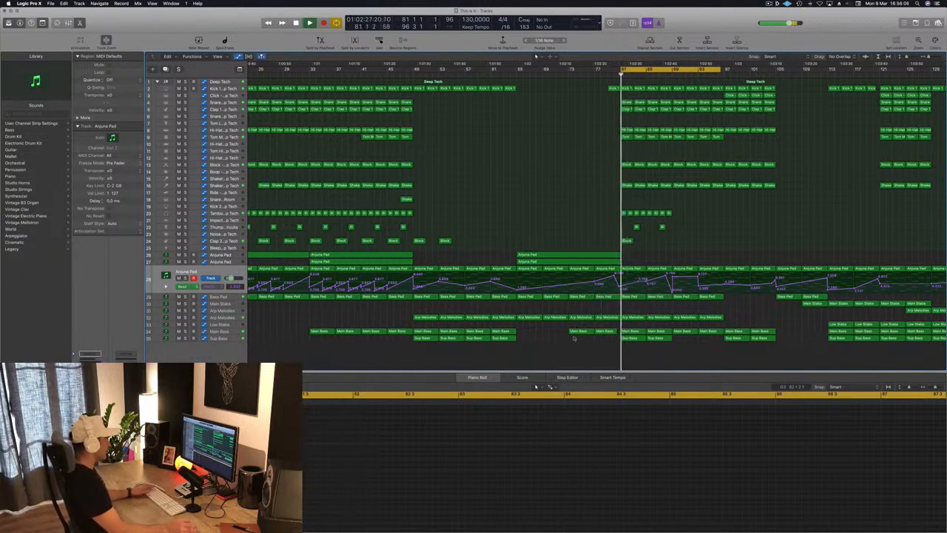
# Step: Fine-tune the Main Bass automation point at the end of the rise into bar 81 and audition the transition
pyautogui.click(220, 332)
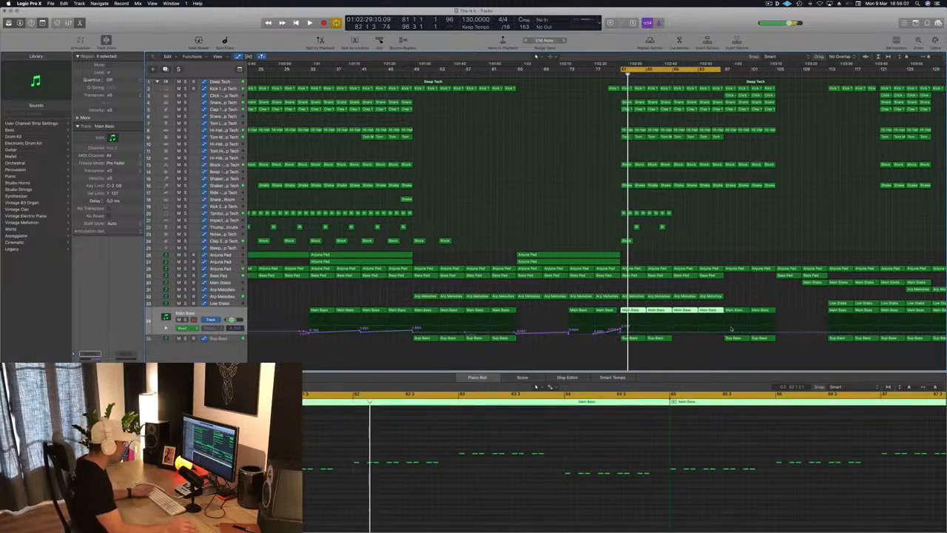
pyautogui.click(626, 332)
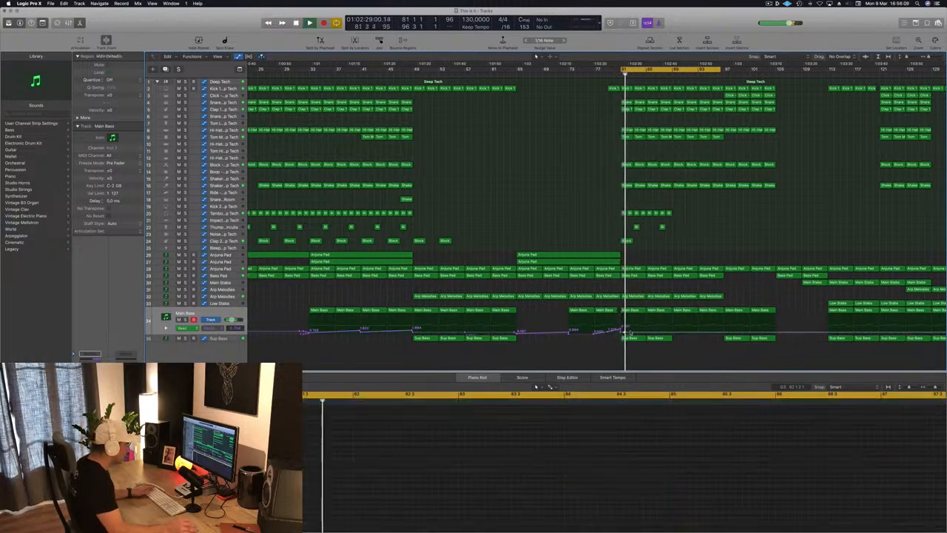
pyautogui.press('space')
pyautogui.press('space')
pyautogui.scroll(10, 634, 332)
pyautogui.press('space')
pyautogui.hscroll(-1, 457, 317)
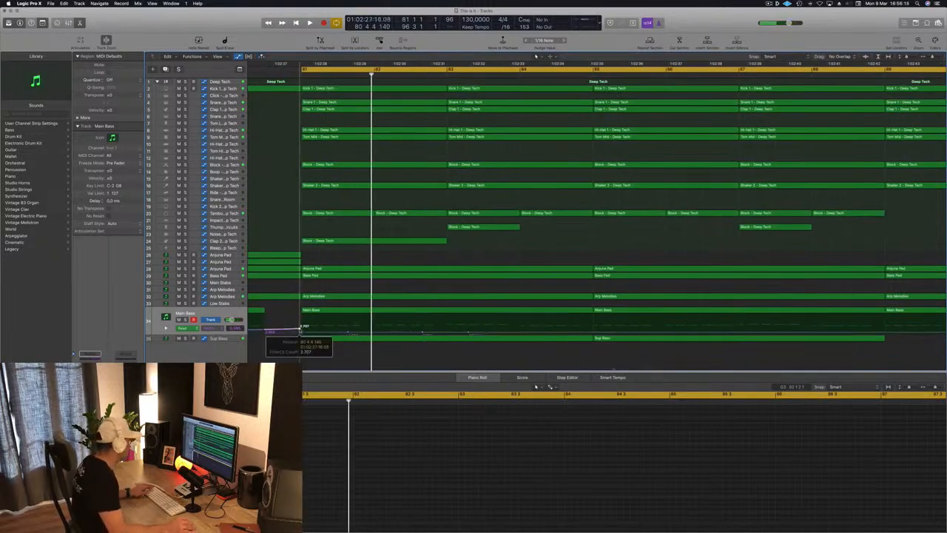
pyautogui.press('space')
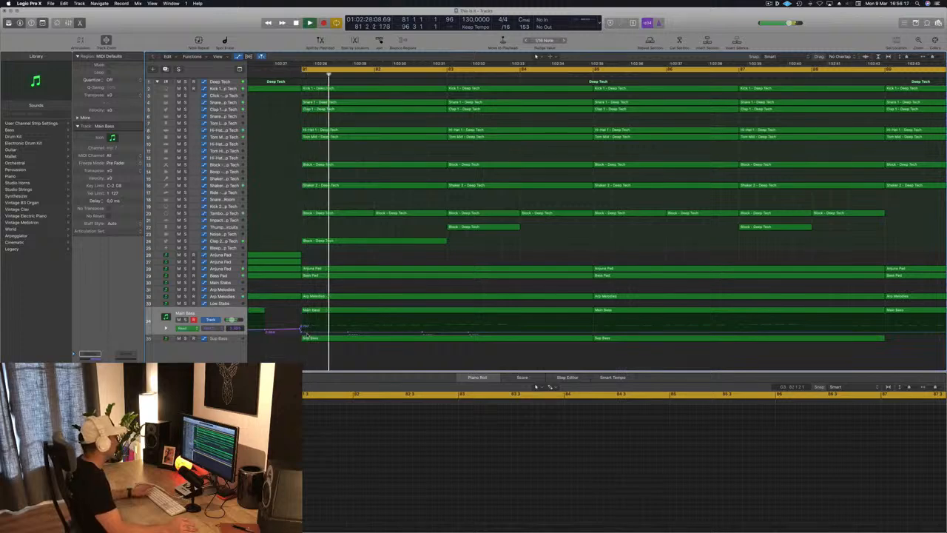
pyautogui.scroll(-5, 307, 335)
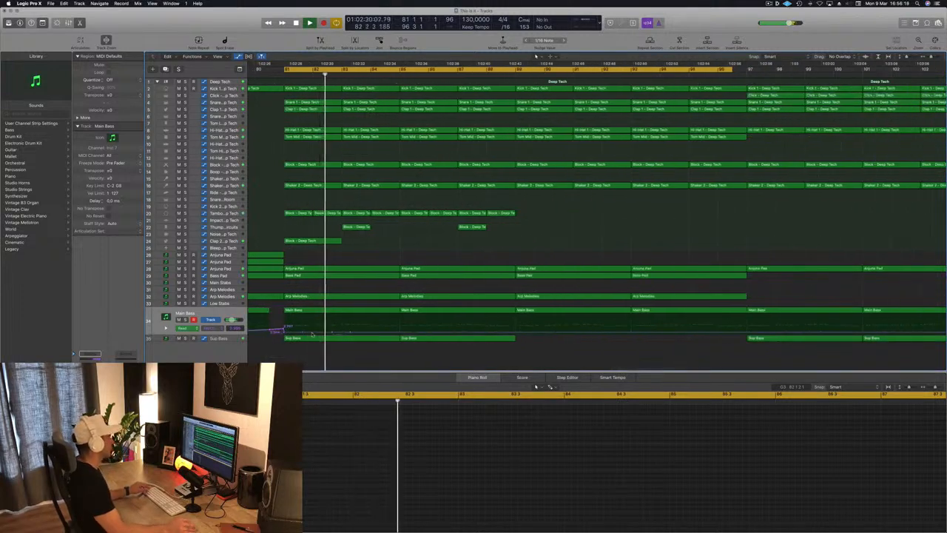
pyautogui.scroll(-5, 476, 285)
pyautogui.scroll(3, 470, 304)
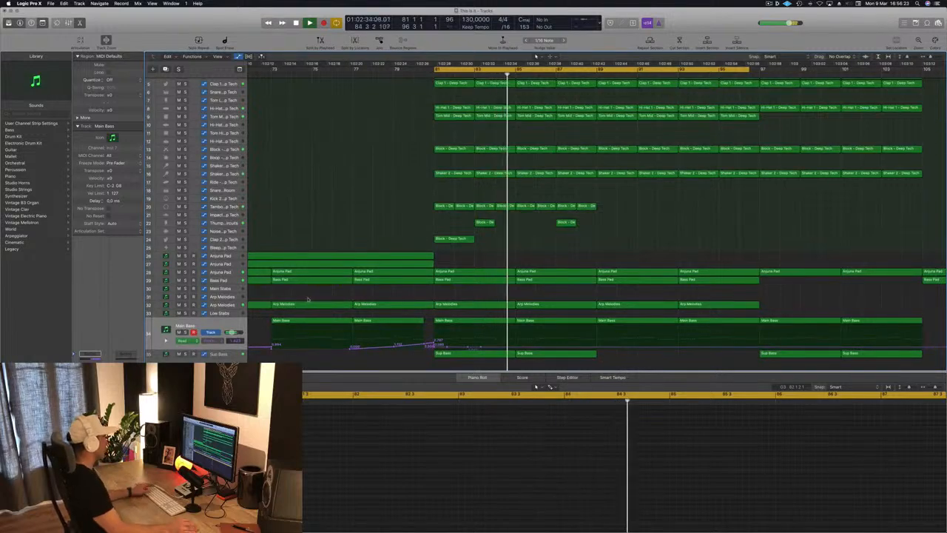
# Step: Reshape the Anjuna Pad automation from bar 89 so it starts at the minimum and ramps up to bar 93
pyautogui.click(228, 272)
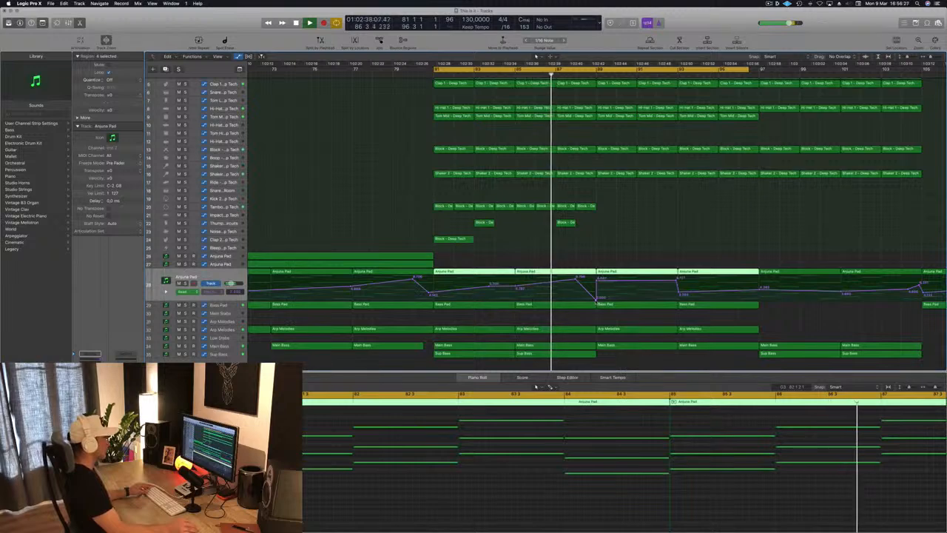
pyautogui.click(596, 300)
pyautogui.click(596, 300)
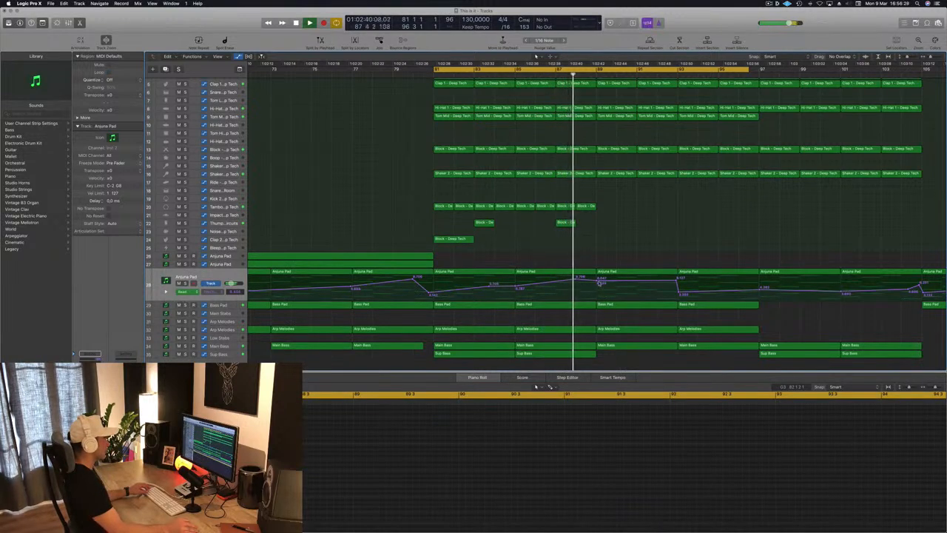
pyautogui.moveTo(599, 281); pyautogui.dragTo(598, 301)
pyautogui.scroll(-4, 599, 261)
pyautogui.scroll(-1, 599, 261)
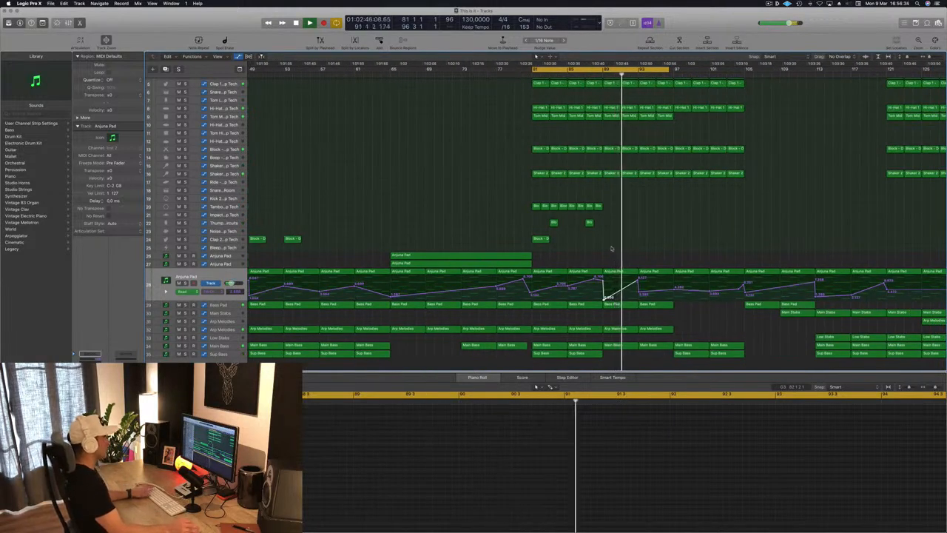
# Step: Replay the section from bar 81 and lower the Anjuna Pad automation point there
pyautogui.press('space')
pyautogui.press('space')
pyautogui.scroll(-3, 592, 268)
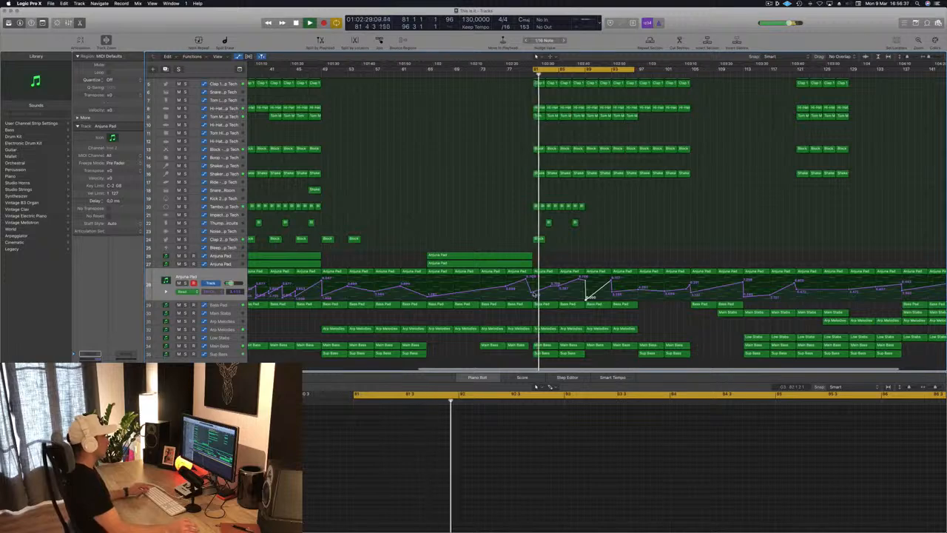
pyautogui.moveTo(532, 294); pyautogui.dragTo(534, 297)
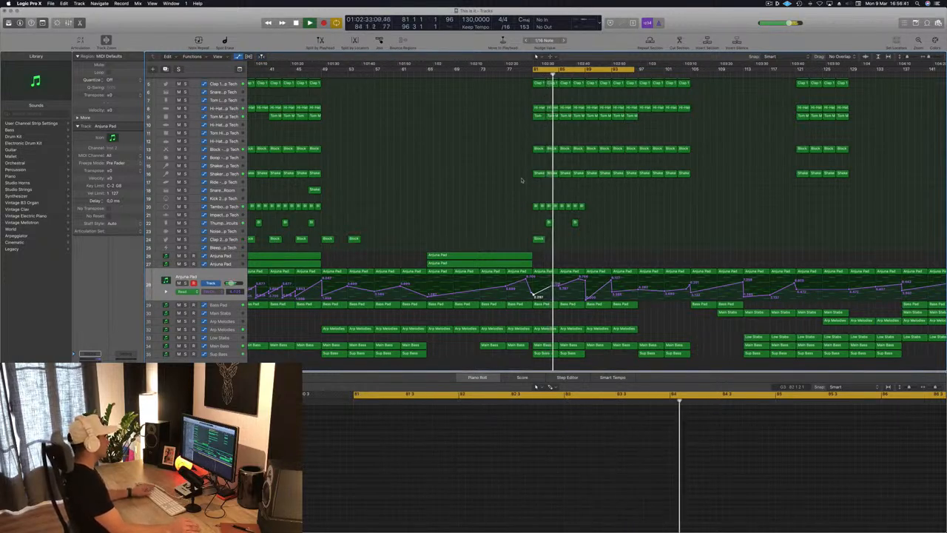
pyautogui.press('space')
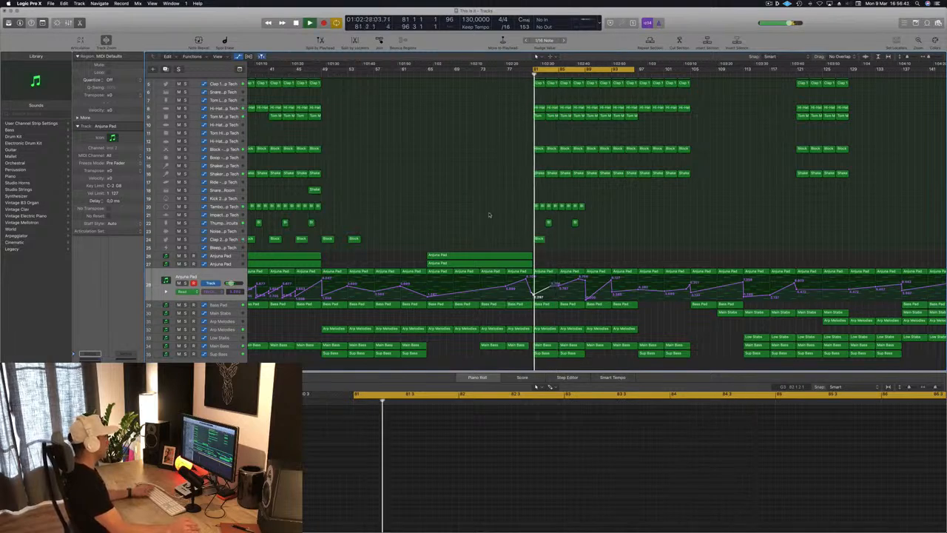
# Step: Delete the eight tambourine regions in bars 81 to 88
pyautogui.moveTo(503, 212); pyautogui.dragTo(613, 208)
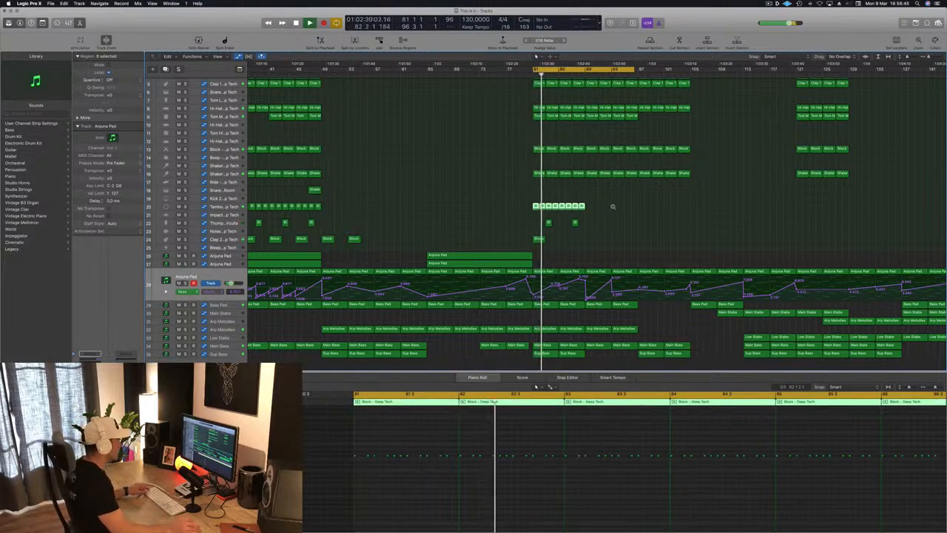
pyautogui.scroll(10, 613, 206)
pyautogui.scroll(-4, 613, 207)
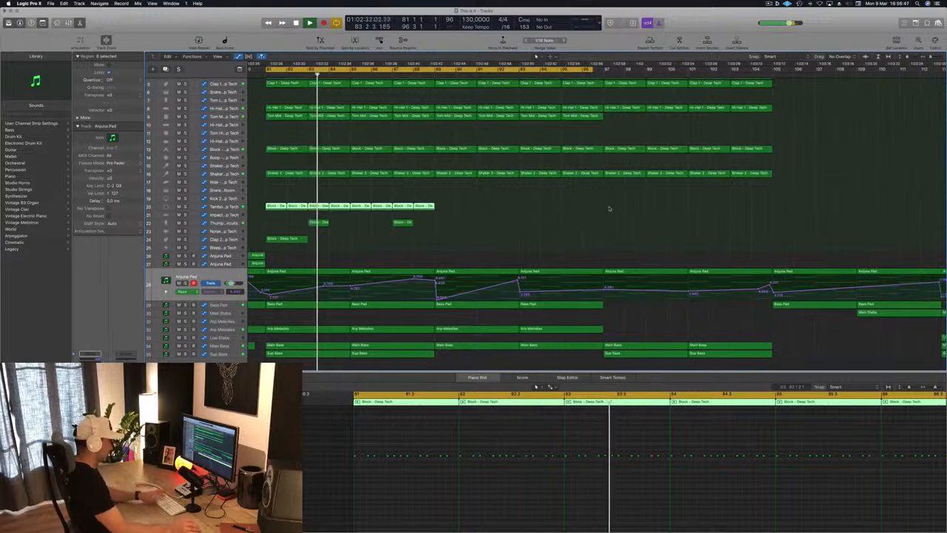
pyautogui.press('Delete')
# Step: Copy the four Click regions from bar 97 so that Click regions fill bars 81 to 96
pyautogui.scroll(-2, 434, 216)
pyautogui.press('super+Left')
pyautogui.hscroll(-5, 490, 224)
pyautogui.scroll(1, 513, 220)
pyautogui.scroll(3, 512, 220)
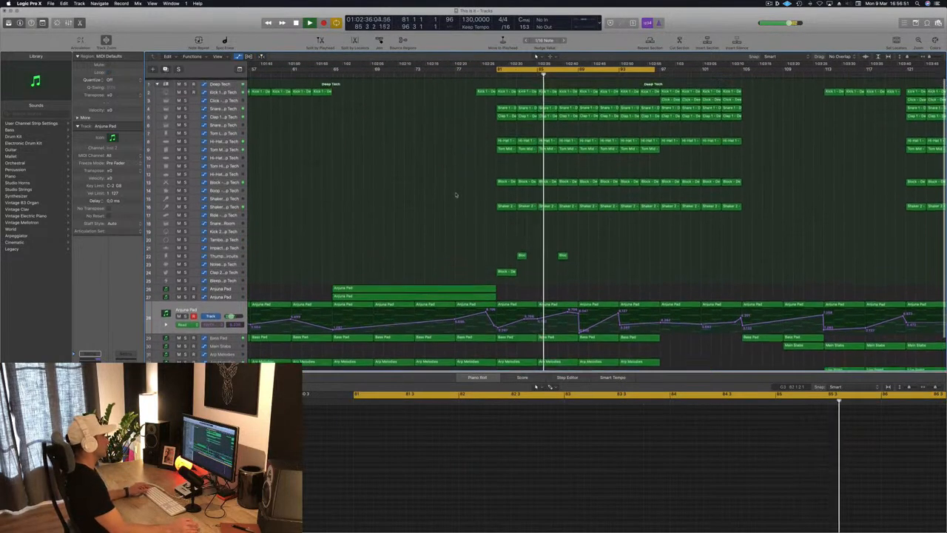
pyautogui.moveTo(655, 97); pyautogui.dragTo(750, 101)
pyautogui.moveTo(671, 98)
pyautogui.mouseDown()
pyautogui.moveTo(460, 101)
pyautogui.moveTo(670, 103)
pyautogui.mouseUp()
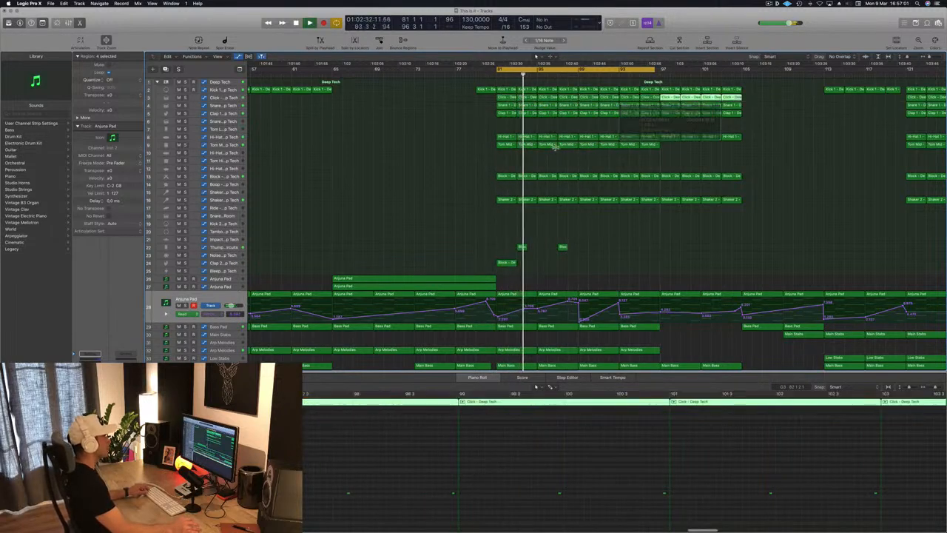
# Step: Audition the section and copy the two Sub Bass regions from bar 97 to bar 89
pyautogui.scroll(-3, 509, 176)
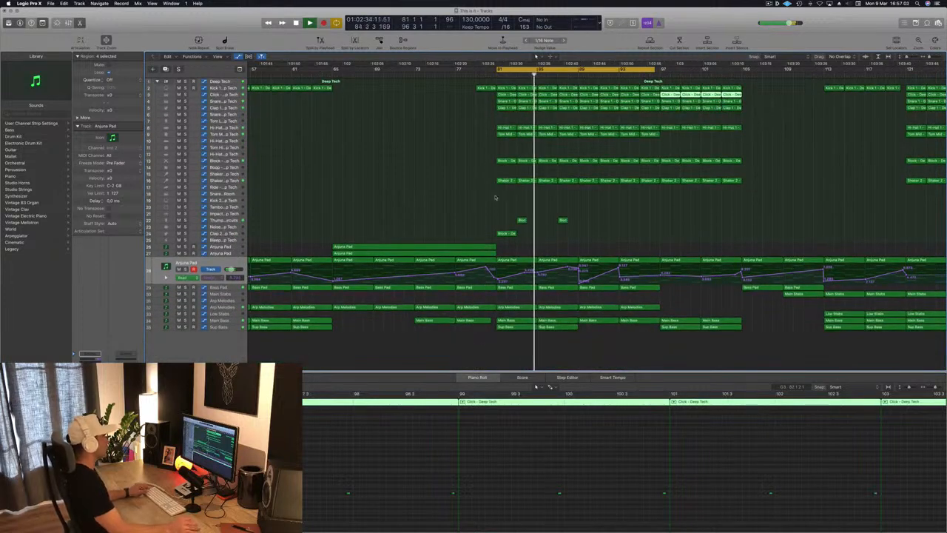
pyautogui.scroll(-4, 500, 197)
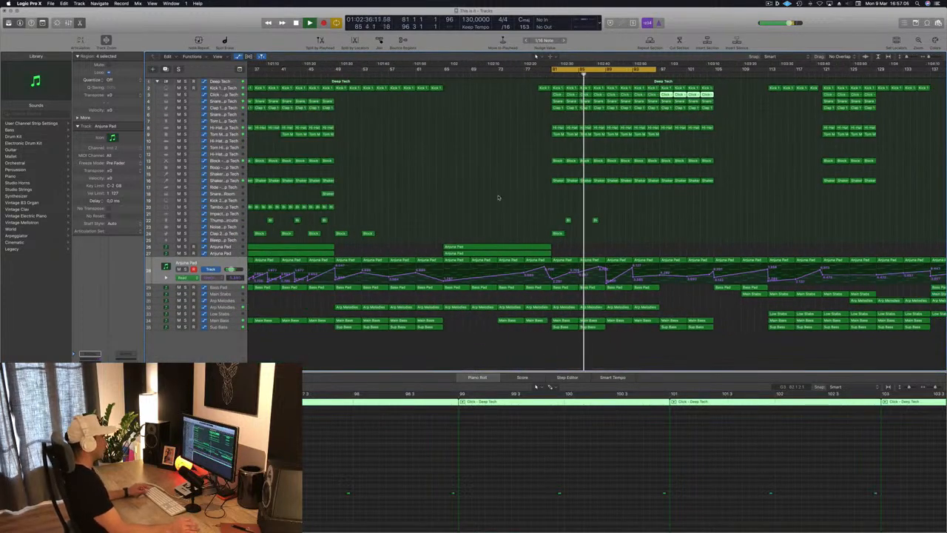
pyautogui.scroll(-4, 637, 207)
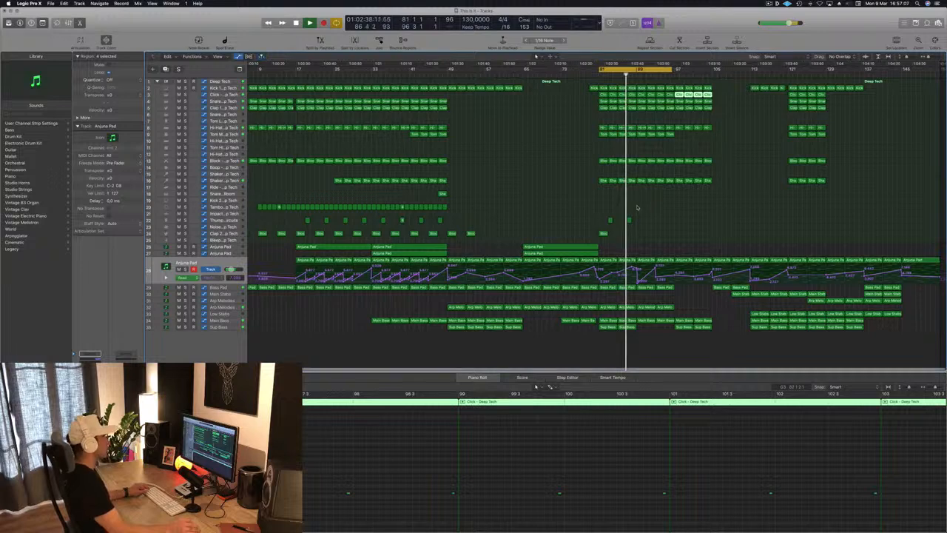
pyautogui.press('super+Right')
pyautogui.press('super+Right')
pyautogui.press('super+Left')
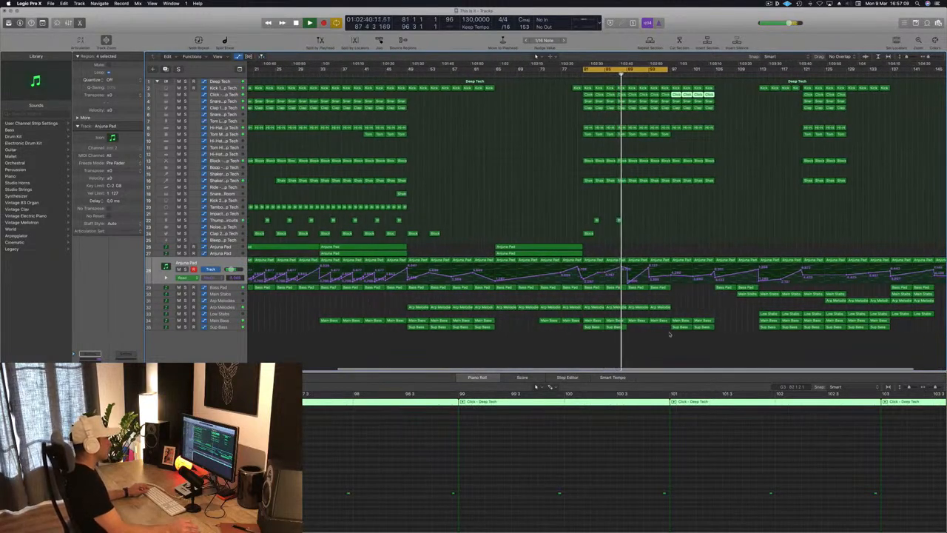
pyautogui.moveTo(719, 331); pyautogui.dragTo(644, 332)
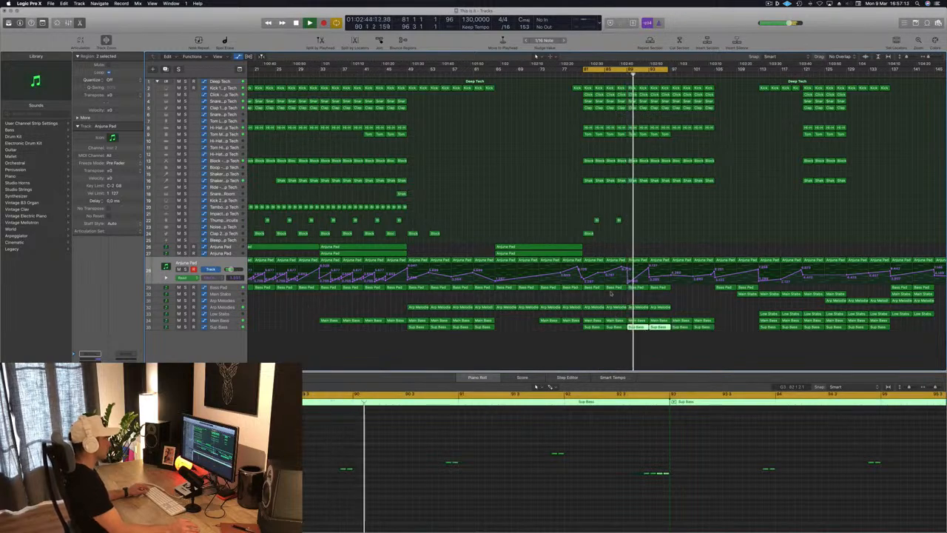
# Step: Examine the notes of the Arp Melodies regions at bars 89 and 93 during playback
pyautogui.click(637, 307)
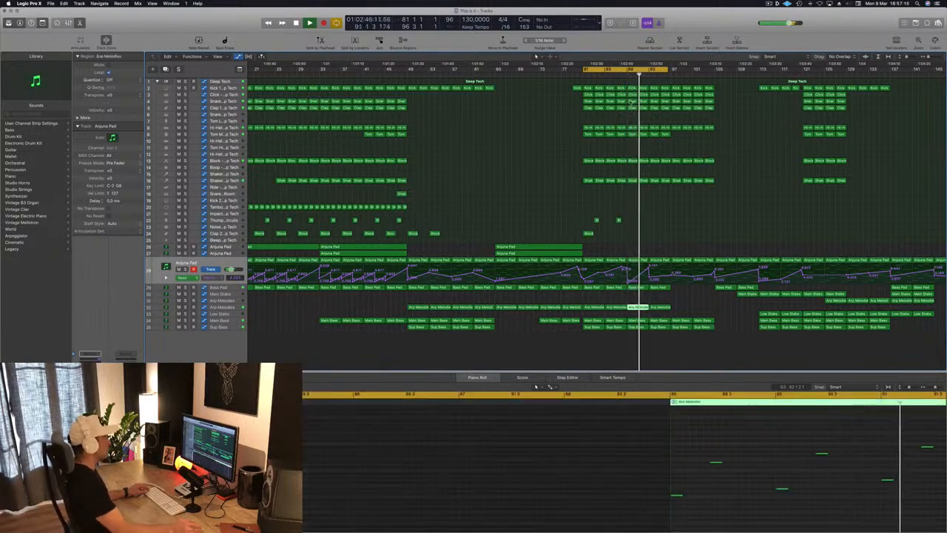
pyautogui.click(608, 307)
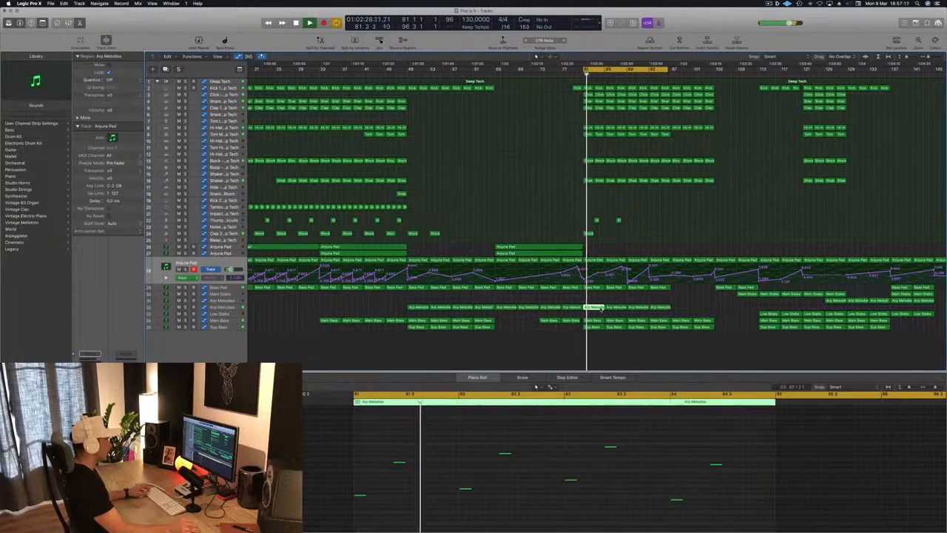
pyautogui.click(666, 309)
pyautogui.press('super+Left')
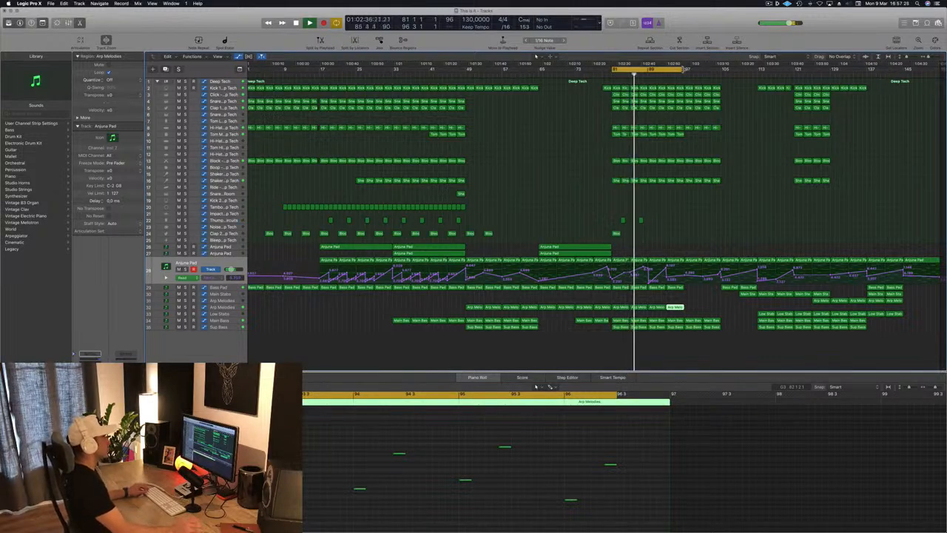
pyautogui.press('super+Right')
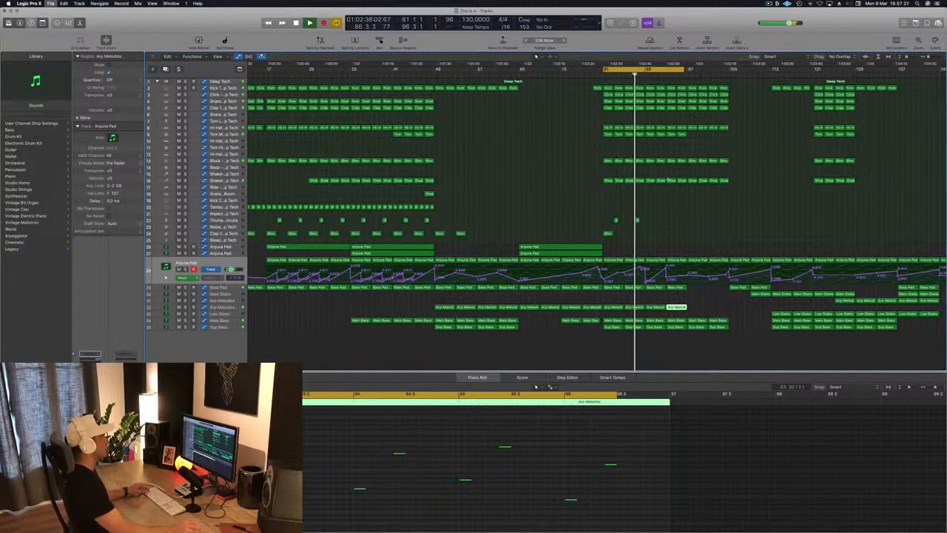
# Step: Delete the Tom Mid regions in bars 89 to 96
pyautogui.press('super+Left')
pyautogui.press('super+Right')
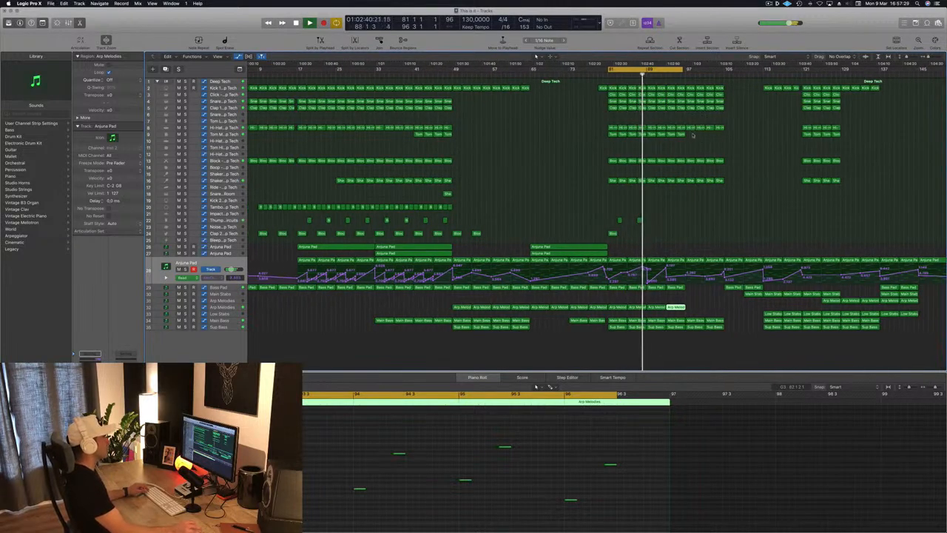
pyautogui.click(695, 137)
pyautogui.press('Delete')
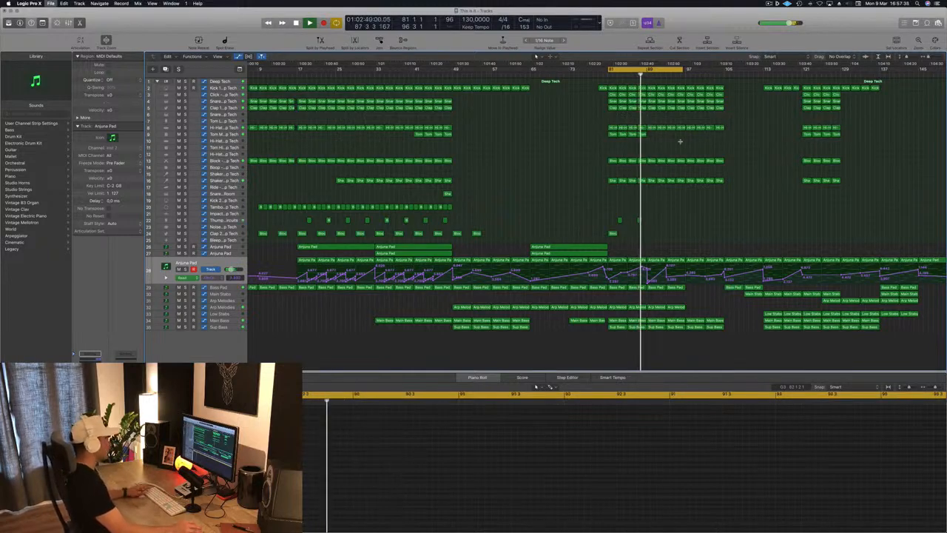
# Step: Copy the four Block regions on the Thump and Clap 2 tracks, with their automation, from bar 81 to bar 89
pyautogui.click(445, 219)
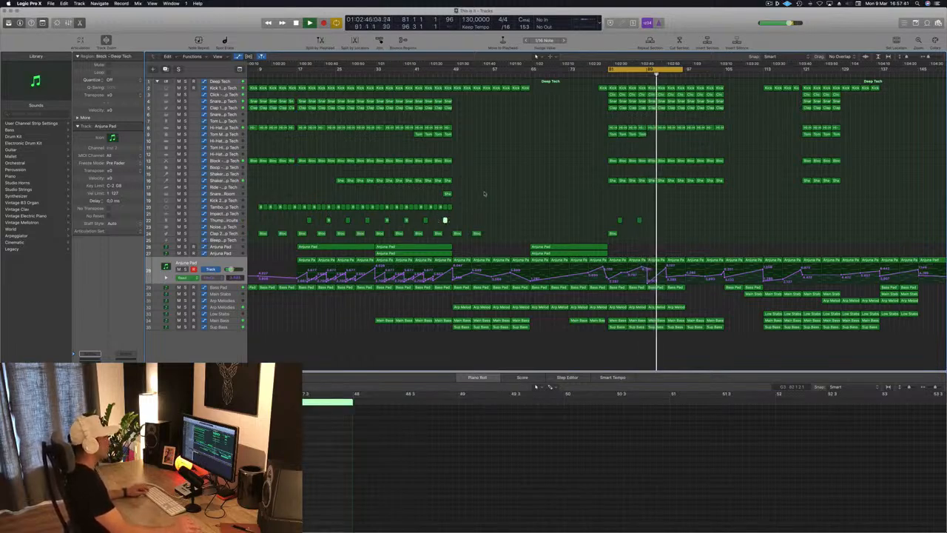
pyautogui.click(447, 195)
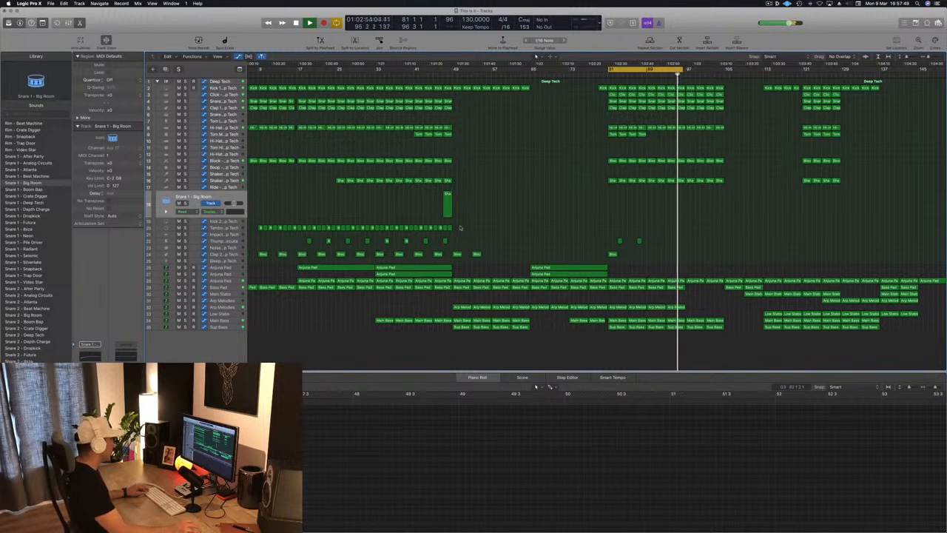
pyautogui.moveTo(412, 242); pyautogui.dragTo(613, 256)
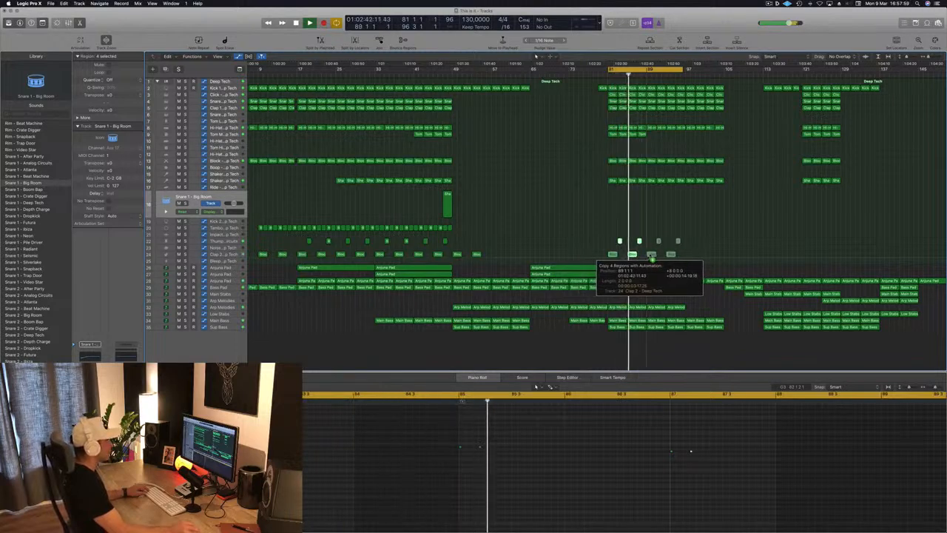
pyautogui.moveTo(651, 256); pyautogui.dragTo(649, 255)
pyautogui.scroll(4, 645, 254)
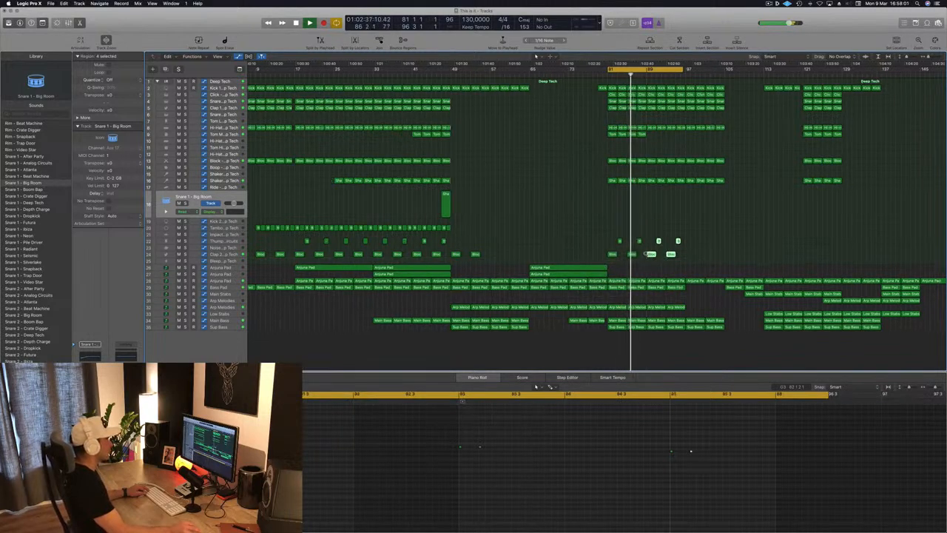
pyautogui.scroll(5, 646, 255)
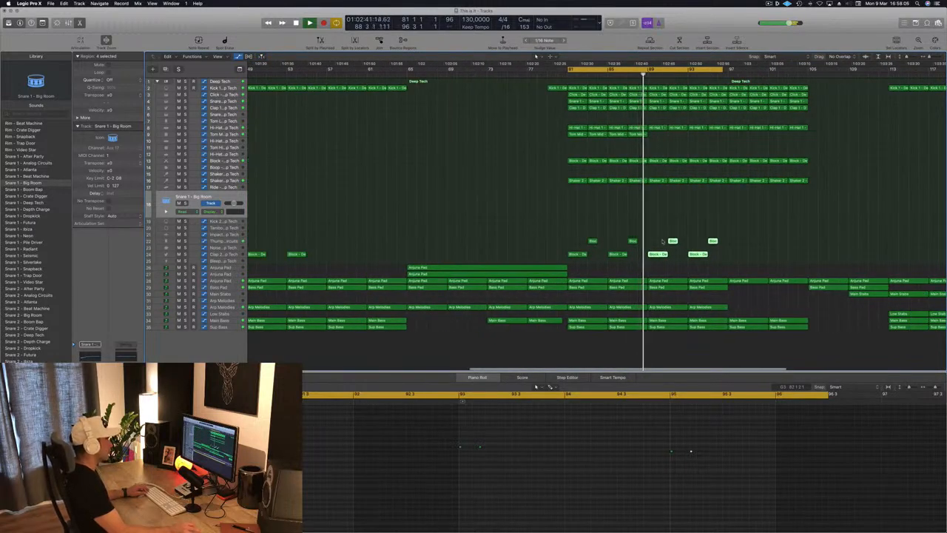
pyautogui.scroll(-6, 662, 241)
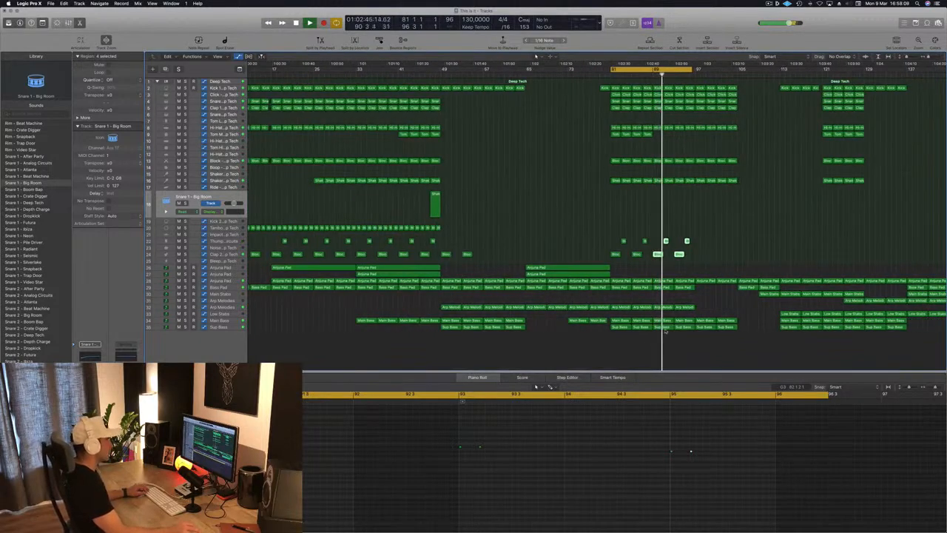
# Step: Delete the Arp Melodies regions at bars 89 and 93 and restart playback from bar 81
pyautogui.click(665, 307)
pyautogui.press('Delete')
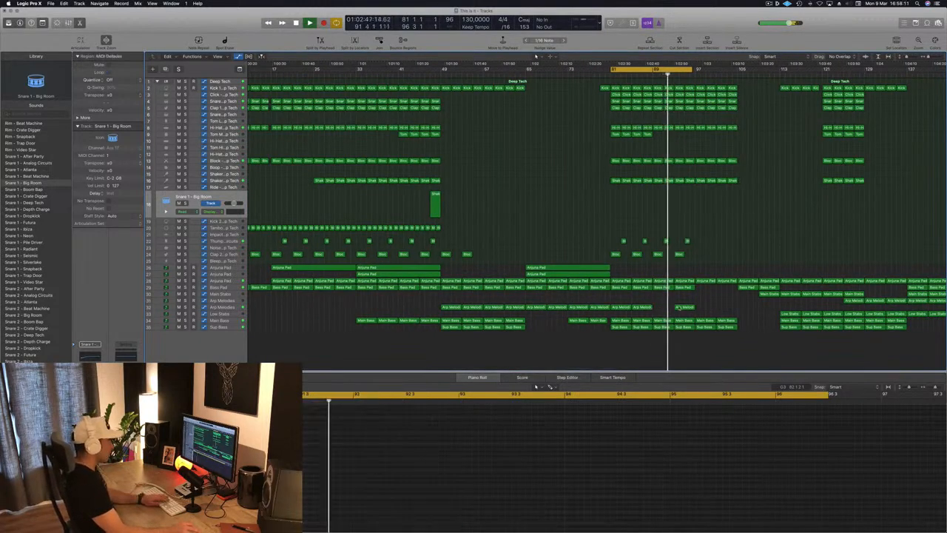
pyautogui.click(690, 307)
pyautogui.press('Delete')
pyautogui.press('space')
pyautogui.press('space')
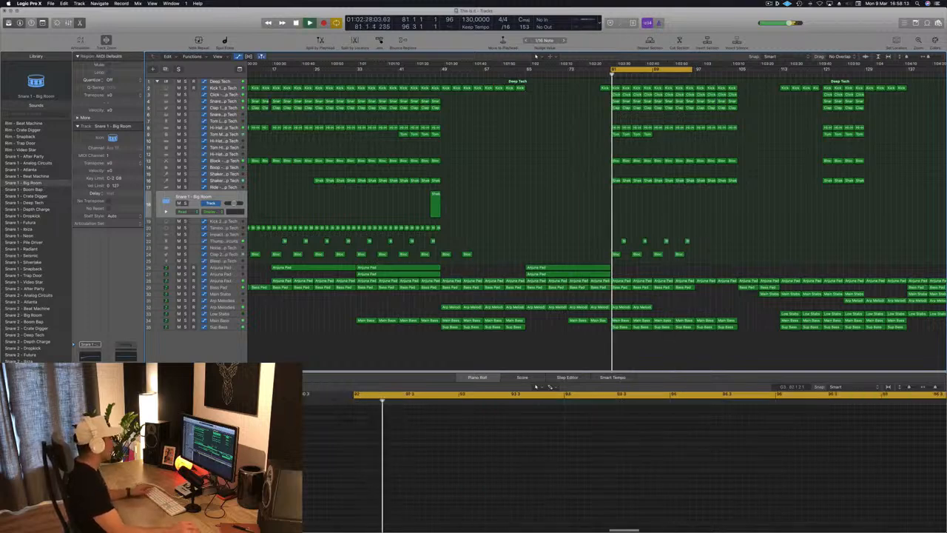
# Step: Lower the Anjuna Pad automation point at bar 93
pyautogui.click(236, 281)
pyautogui.click(683, 243)
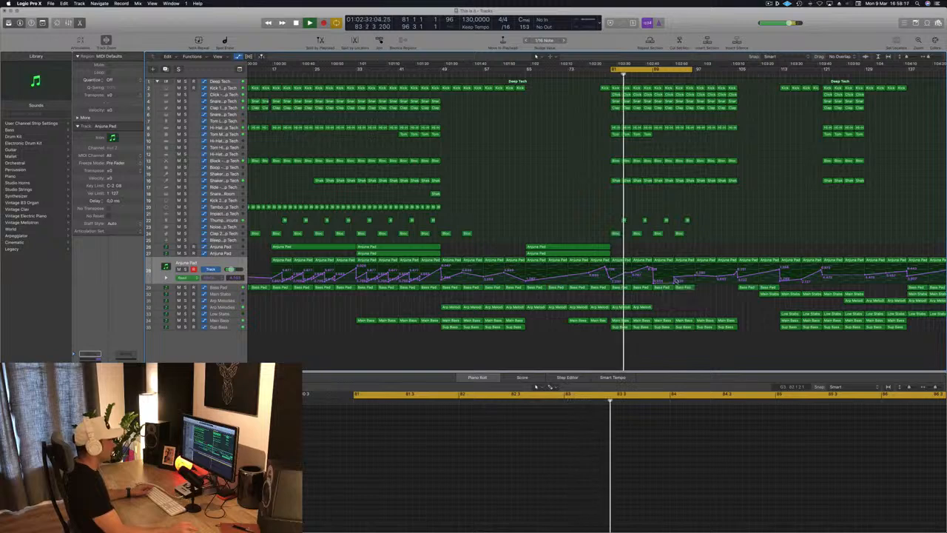
pyautogui.moveTo(676, 280); pyautogui.dragTo(674, 282)
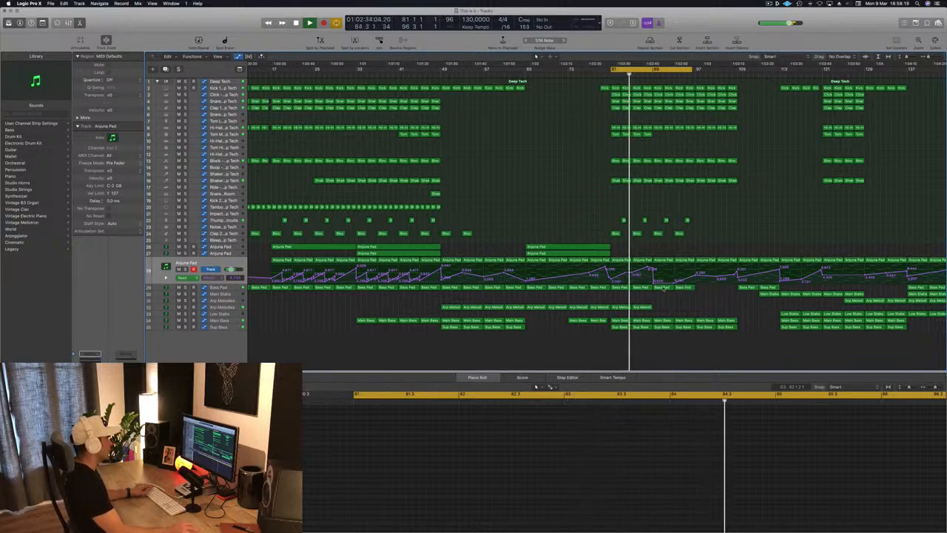
# Step: Shape the Bass Pad automation to climb to bar 89, dip at bar 93 and rise again towards bar 97
pyautogui.click(231, 287)
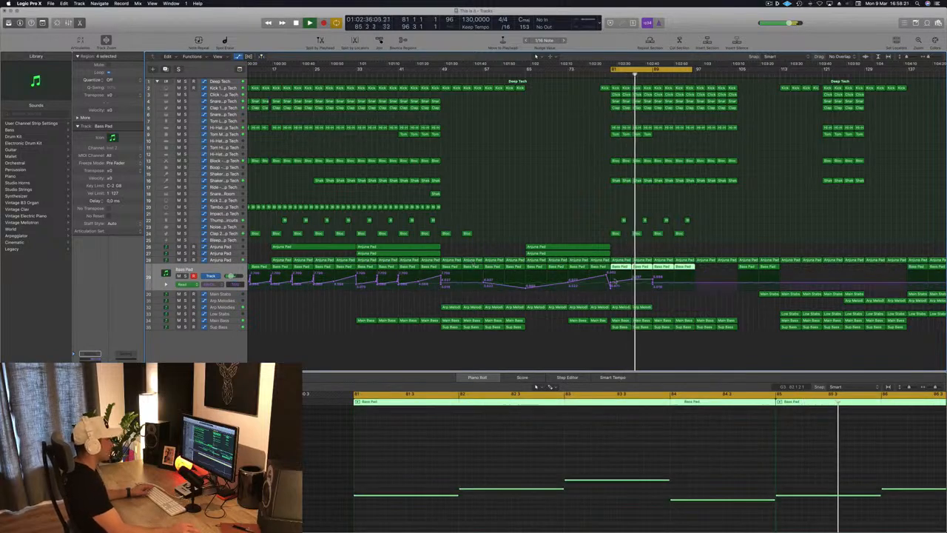
pyautogui.click(651, 281)
pyautogui.moveTo(652, 281); pyautogui.dragTo(653, 272)
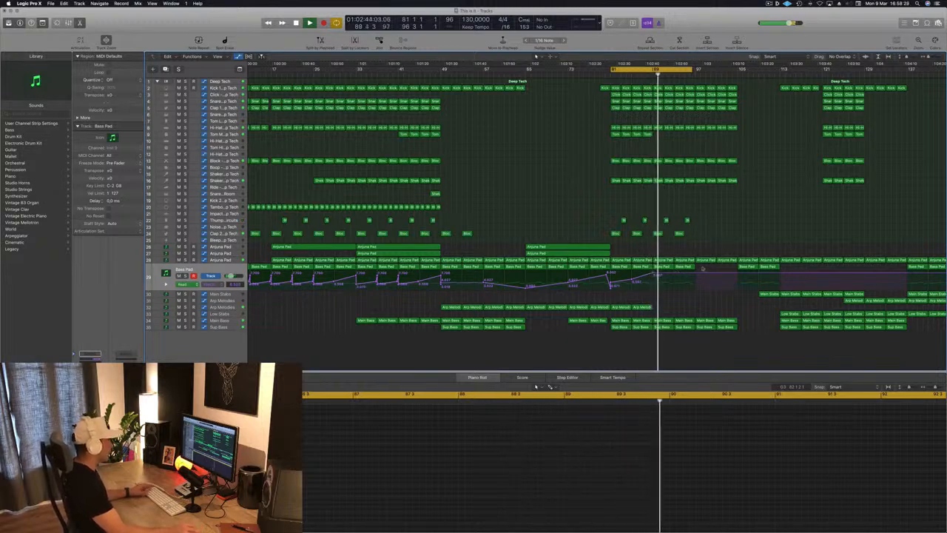
pyautogui.moveTo(673, 273); pyautogui.dragTo(695, 273)
pyautogui.scroll(3, 715, 238)
pyautogui.scroll(-2, 715, 238)
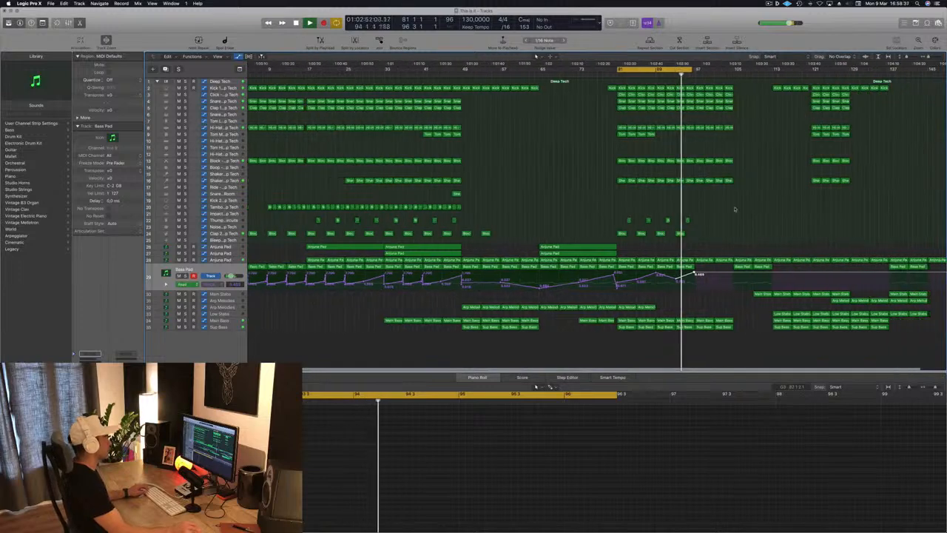
pyautogui.scroll(-2, 725, 214)
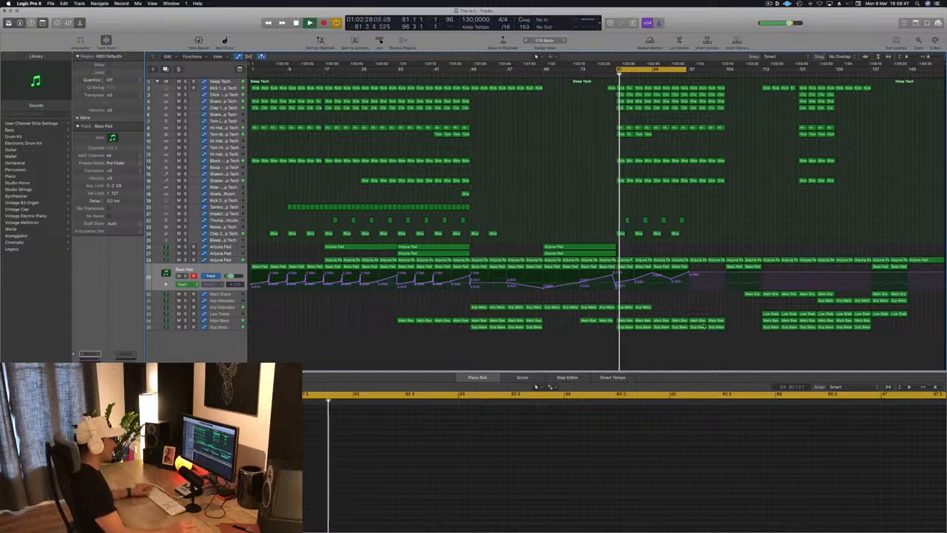
# Step: Copy the first Low Stabs region from bar 113 to bar 97 and play from just before it
pyautogui.click(769, 314)
pyautogui.moveTo(769, 313); pyautogui.dragTo(698, 315)
pyautogui.click(675, 74)
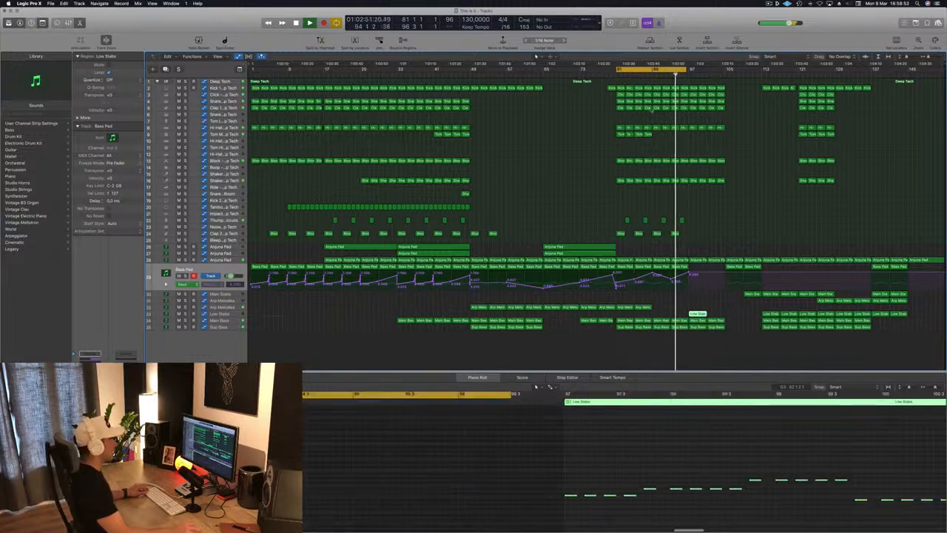
# Step: Copy the Bass Pad region at bar 93 with its automation to bars 97 and 101
pyautogui.scroll(5, 663, 146)
pyautogui.scroll(-3, 701, 229)
pyautogui.scroll(-2, 703, 233)
pyautogui.moveTo(688, 266); pyautogui.dragTo(737, 274)
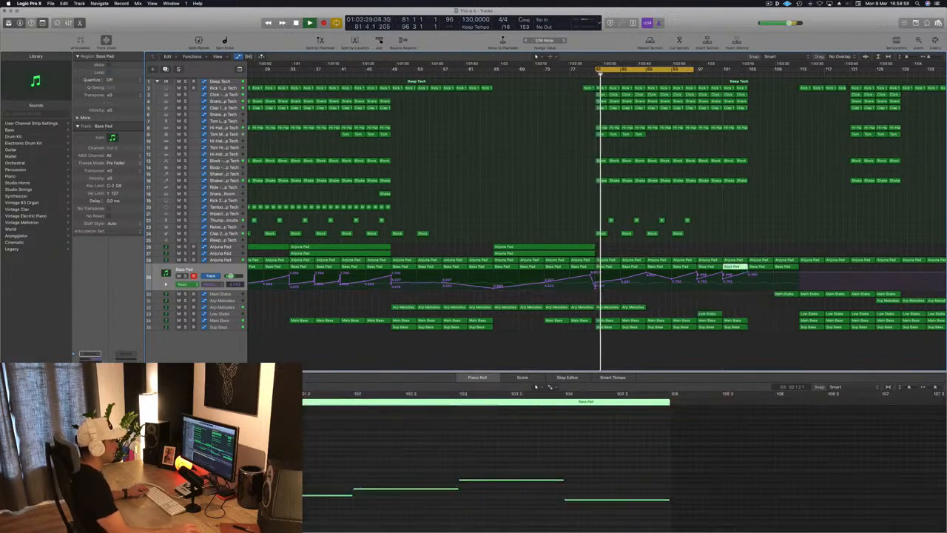
# Step: Extend the cycle range to bar 105 and play the transition around bar 97
pyautogui.moveTo(699, 70); pyautogui.dragTo(747, 76)
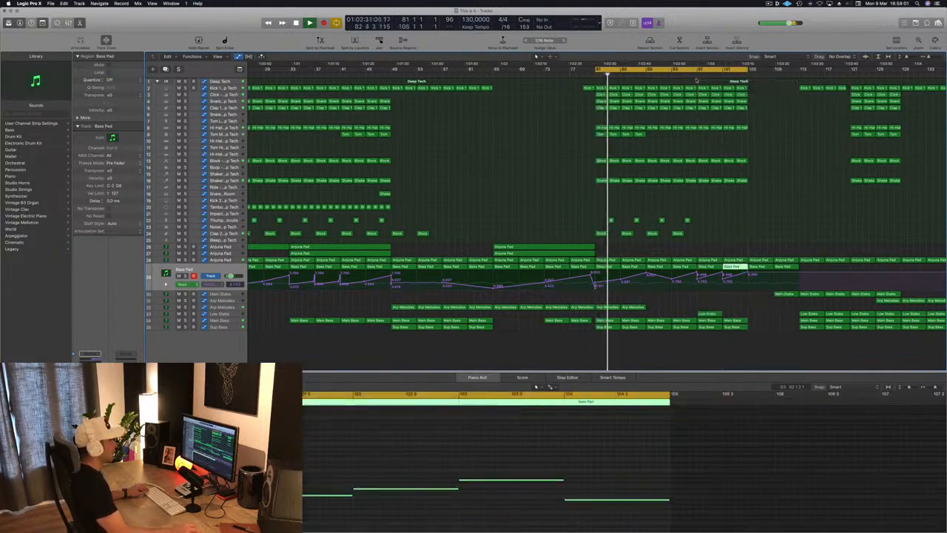
pyautogui.click(699, 75)
pyautogui.scroll(-1, 715, 210)
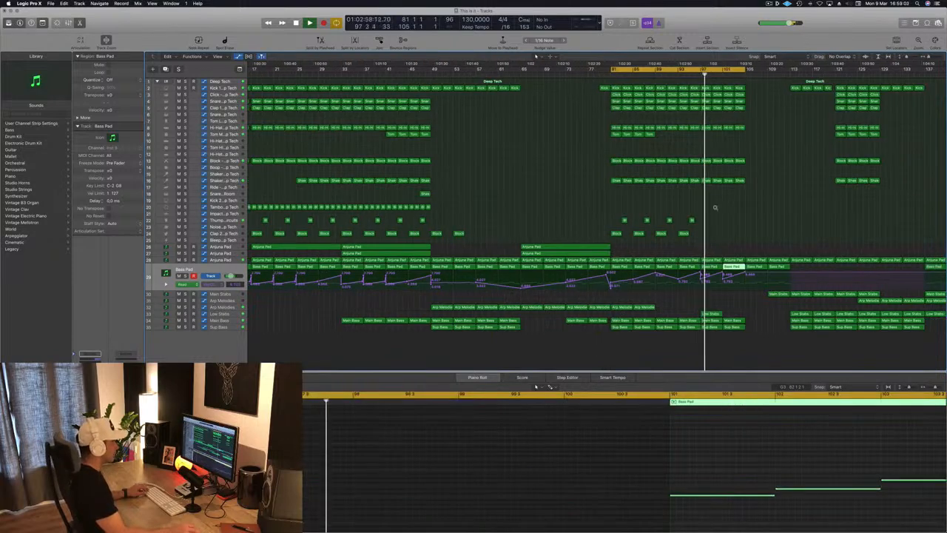
pyautogui.scroll(-1, 716, 208)
pyautogui.click(695, 75)
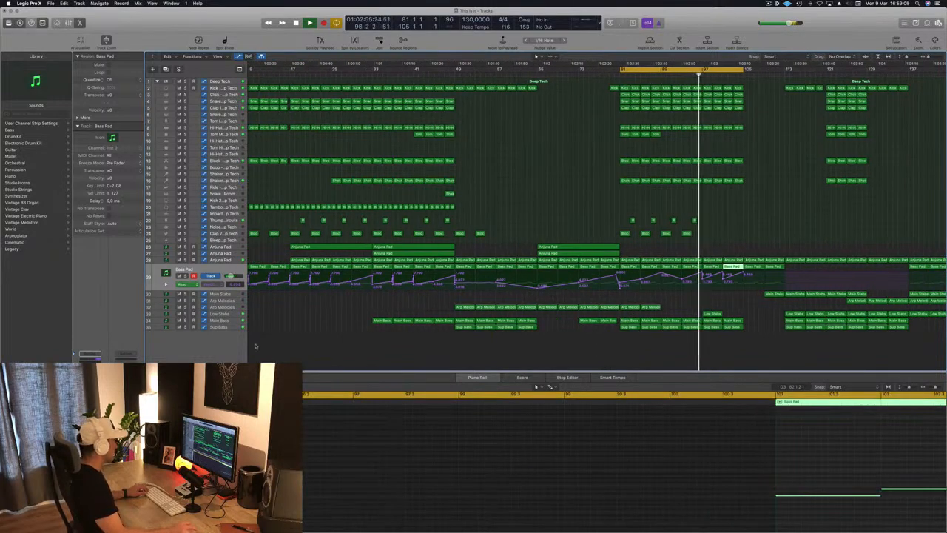
# Step: Add Main Bass automation points at bars 93, 97 and 101, with a slight dip at bar 97
pyautogui.click(236, 329)
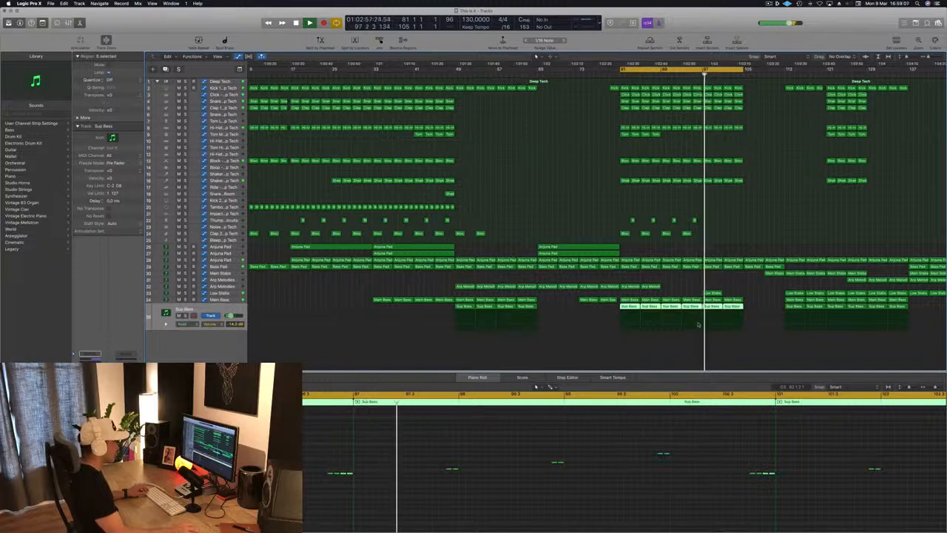
pyautogui.click(229, 301)
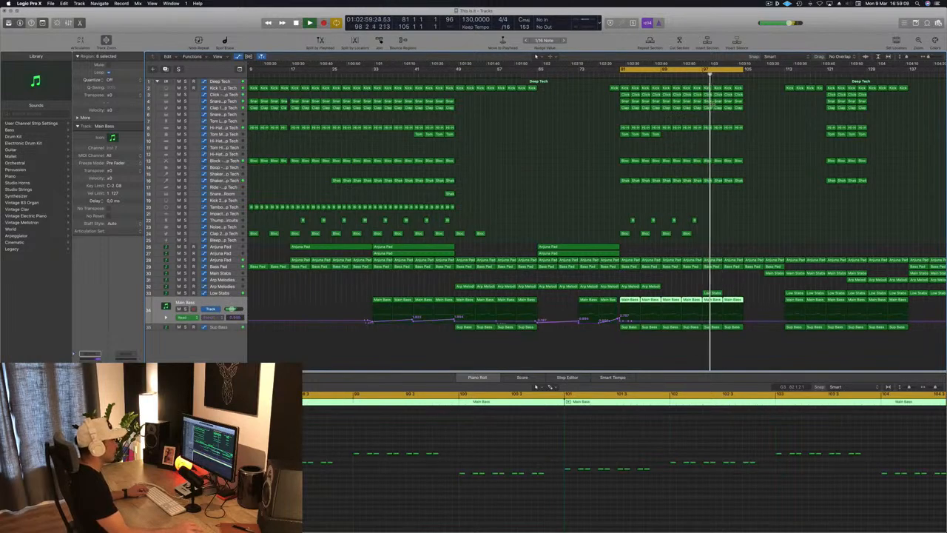
pyautogui.click(697, 74)
pyautogui.scroll(6, 686, 321)
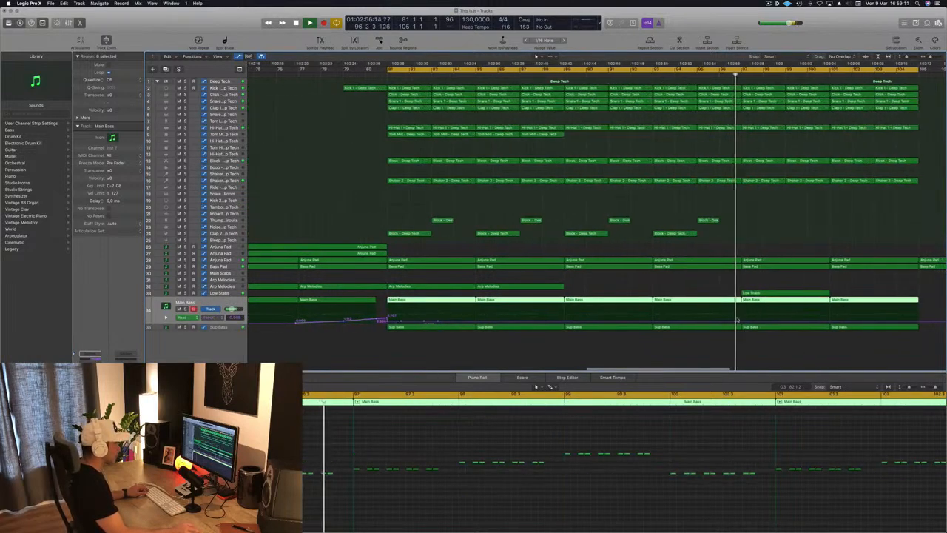
pyautogui.scroll(-2, 685, 323)
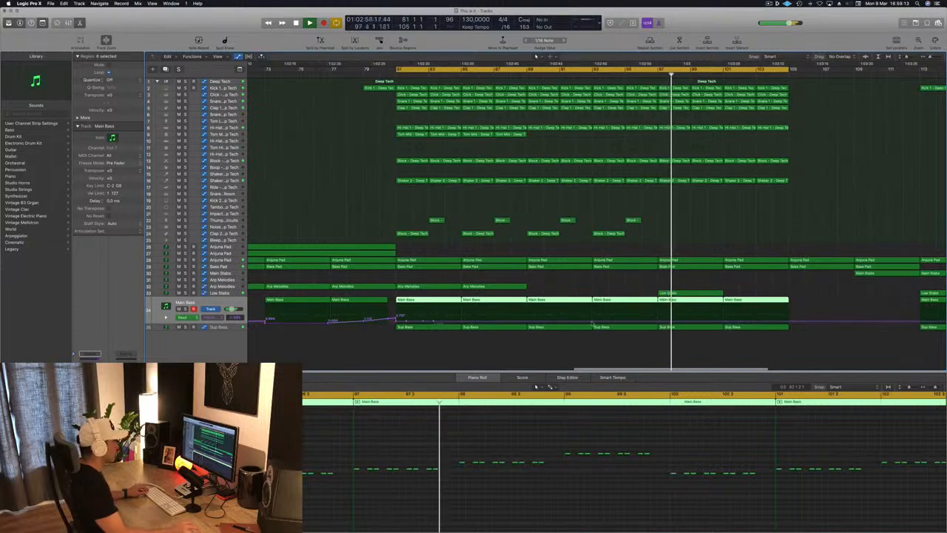
pyautogui.click(592, 322)
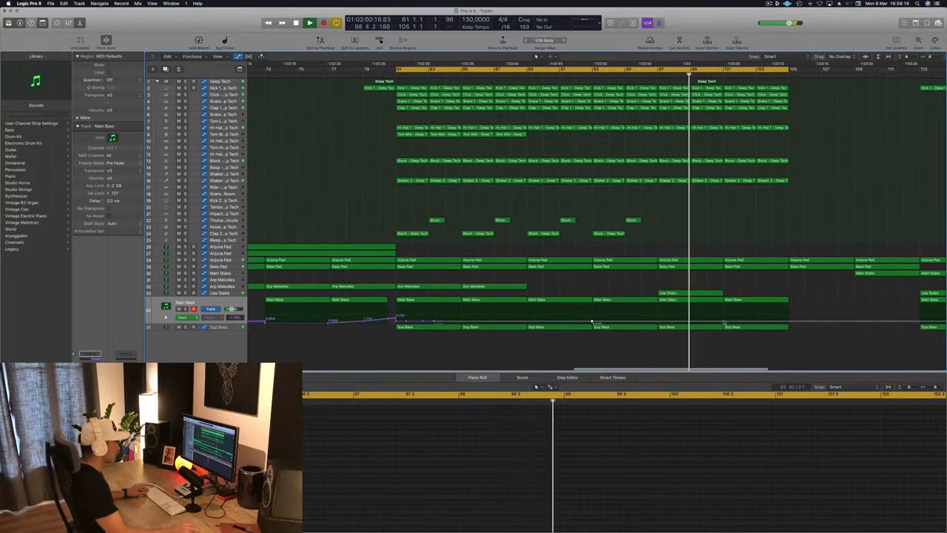
pyautogui.moveTo(658, 322); pyautogui.dragTo(658, 324)
# Step: Audition the section from around bar 92 to check the Main Bass automation dip
pyautogui.click(581, 72)
pyautogui.press('super+Left')
pyautogui.press('super+Left')
pyautogui.press('super+Left')
pyautogui.press('super+Left')
pyautogui.press('super+Left')
pyautogui.press('super+Left')
pyautogui.press('super+Left')
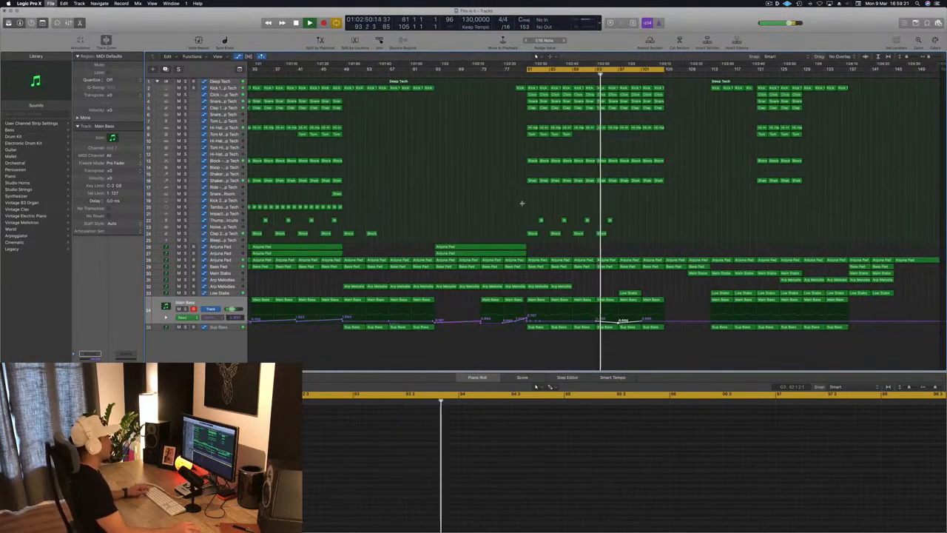
pyautogui.press('super+Left')
pyautogui.scroll(4, 748, 210)
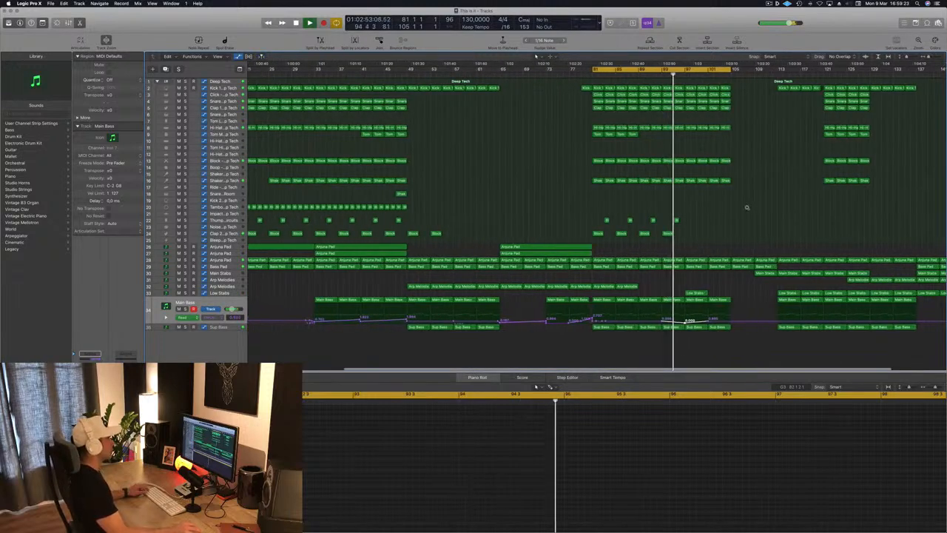
pyautogui.scroll(-3, 748, 209)
pyautogui.scroll(3, 726, 162)
pyautogui.scroll(-3, 732, 200)
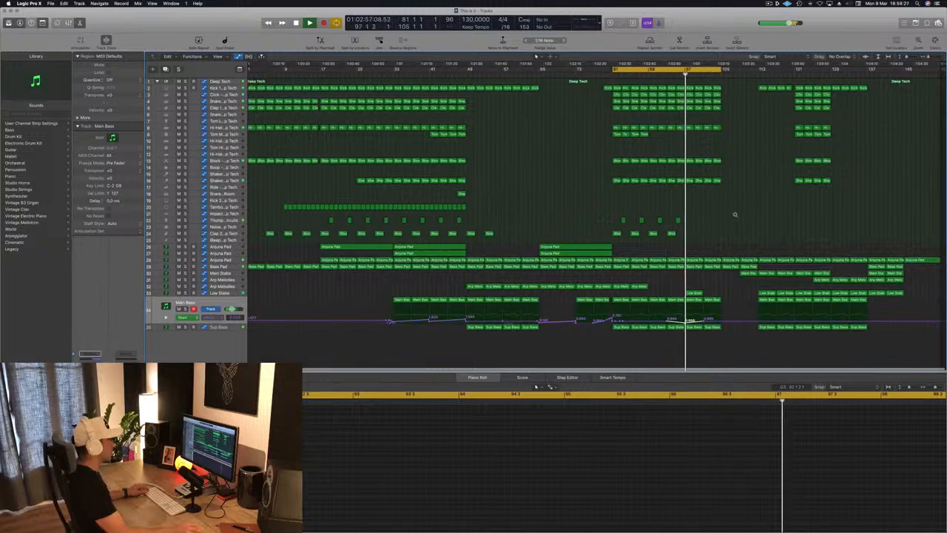
pyautogui.click(664, 72)
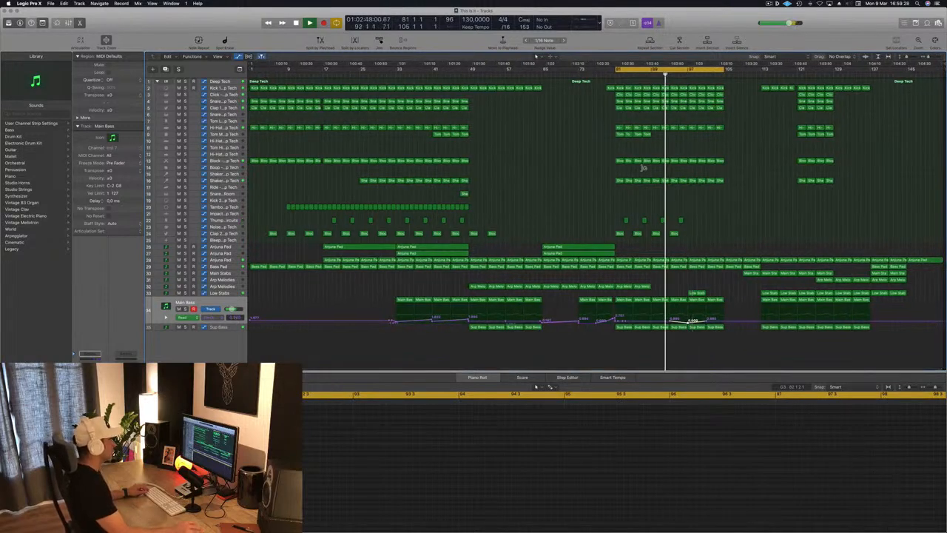
# Step: Delete the two Anjuna Pad regions in bars 97 to 104
pyautogui.click(227, 260)
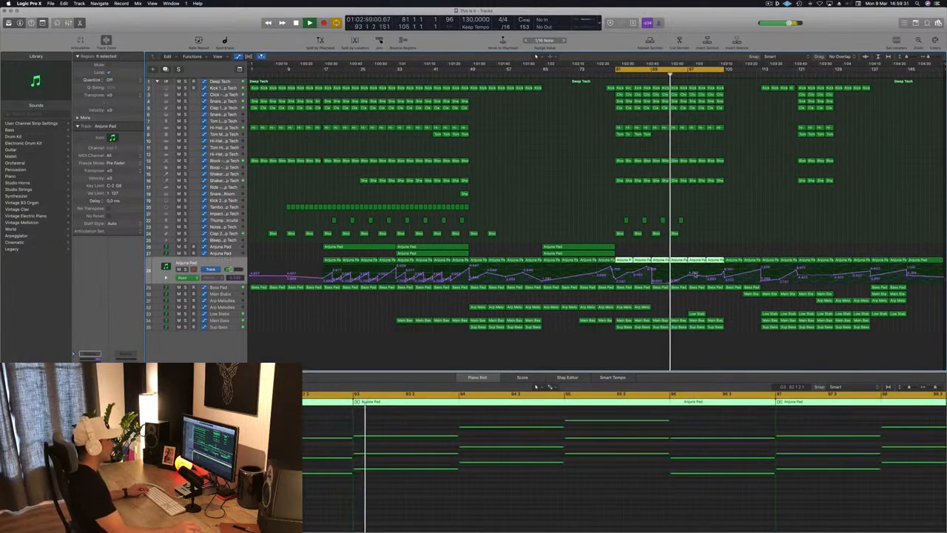
pyautogui.click(708, 245)
pyautogui.moveTo(703, 253); pyautogui.dragTo(713, 260)
pyautogui.press('Delete')
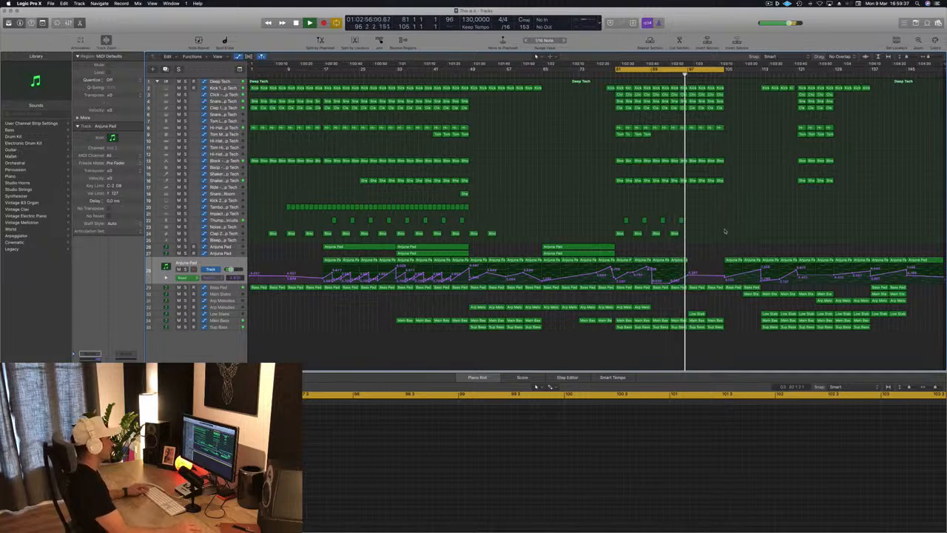
# Step: Copy the Low Stabs region from bar 97 to bar 101 and play from around bar 96
pyautogui.scroll(-1, 734, 217)
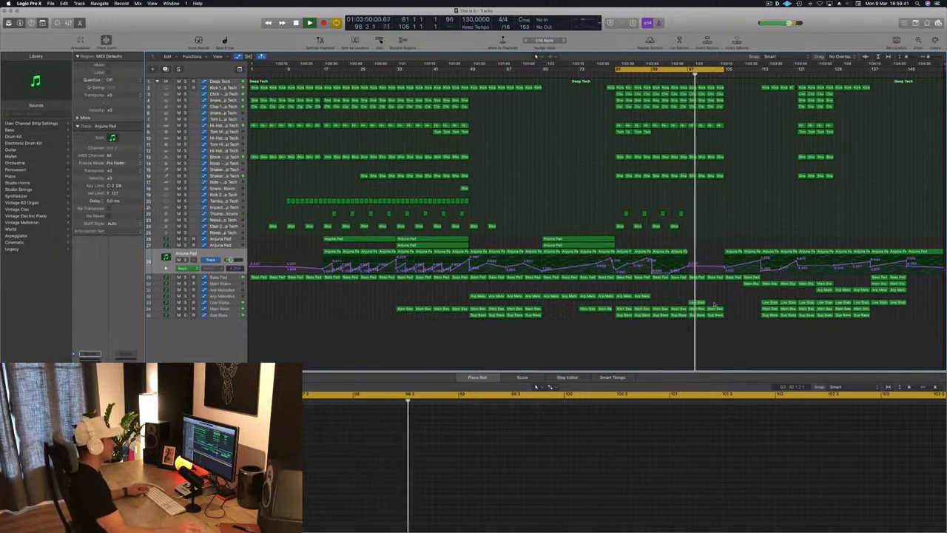
pyautogui.click(697, 302)
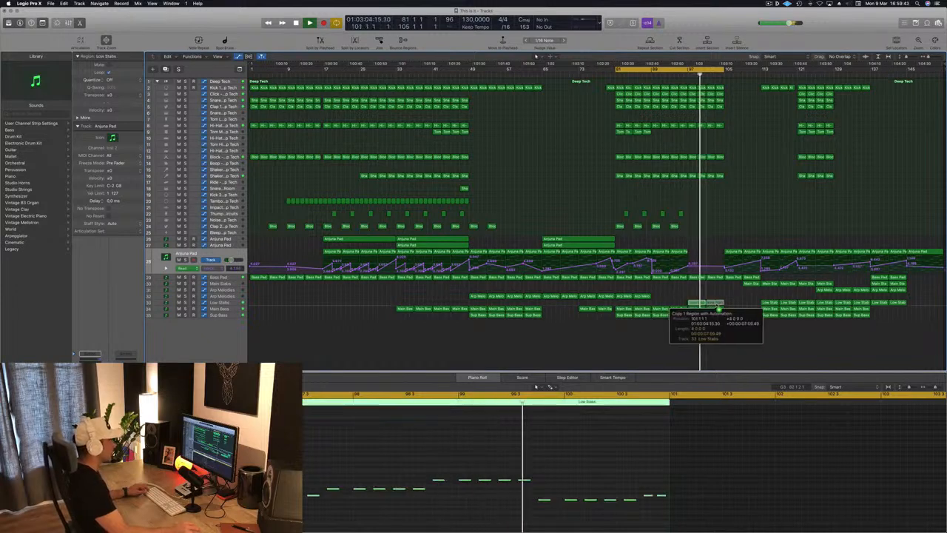
pyautogui.click(715, 303)
pyautogui.click(682, 73)
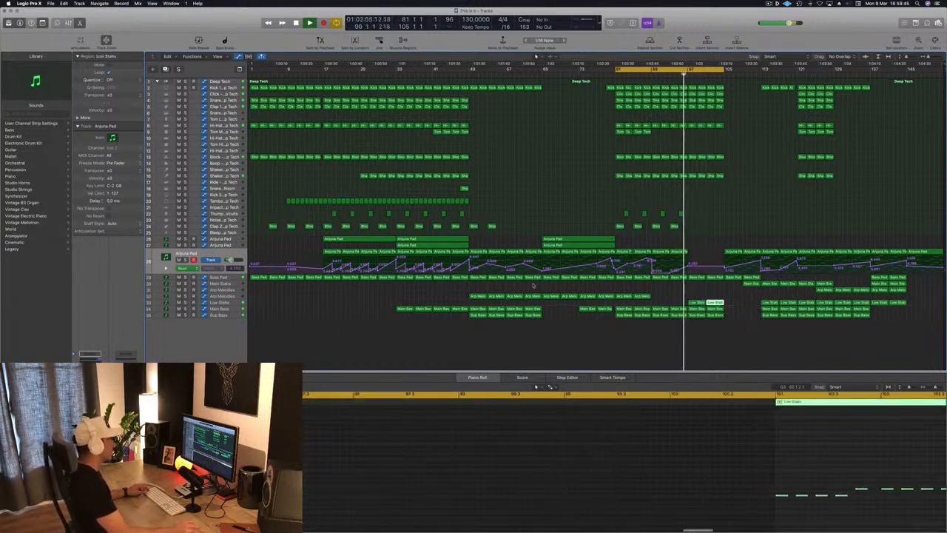
# Step: Shape the Low Stabs automation as a rise from bar 97 through bar 101 to a peak at bar 105
pyautogui.click(236, 303)
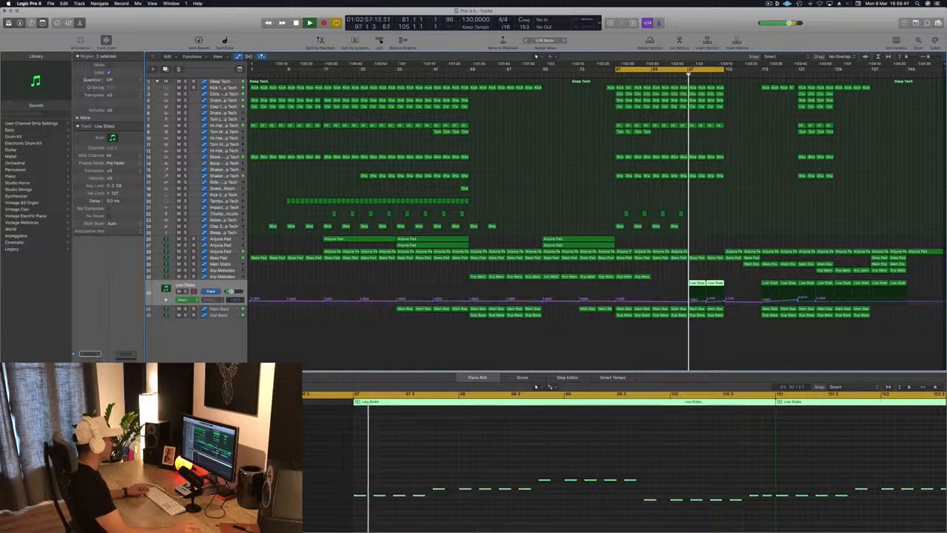
pyautogui.click(706, 303)
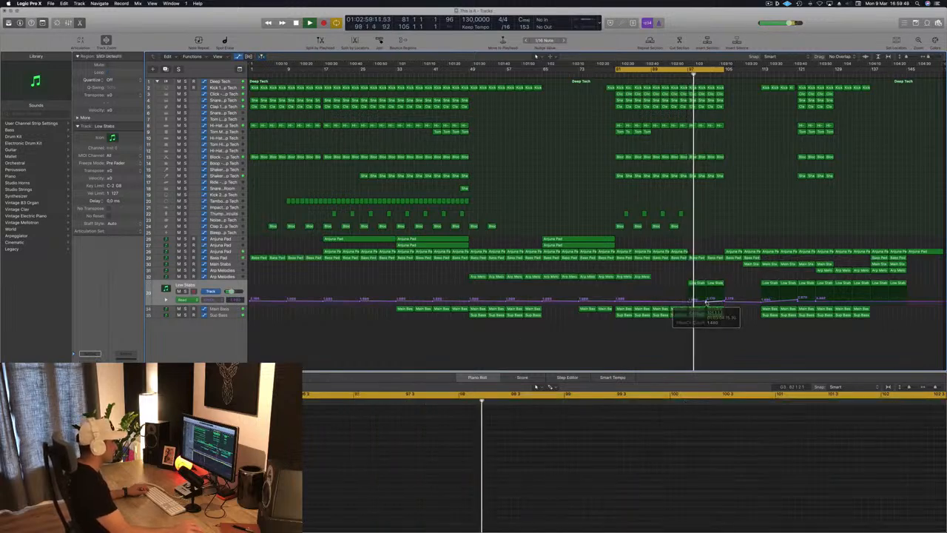
pyautogui.moveTo(707, 303); pyautogui.dragTo(708, 297)
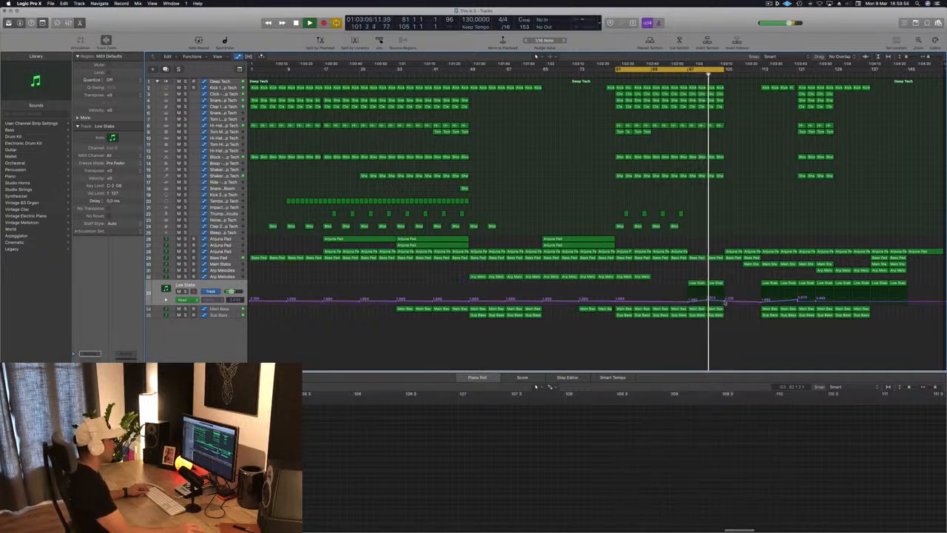
pyautogui.moveTo(712, 295); pyautogui.dragTo(729, 290)
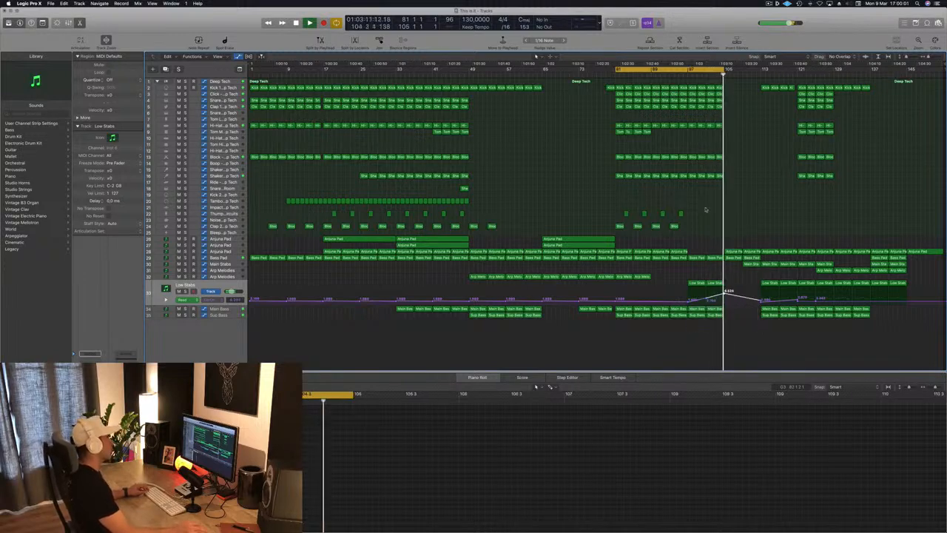
# Step: Set the cycle range to bars 97 to 105 and repeat that section once directly after it
pyautogui.press('space')
pyautogui.press('space')
pyautogui.press('c')
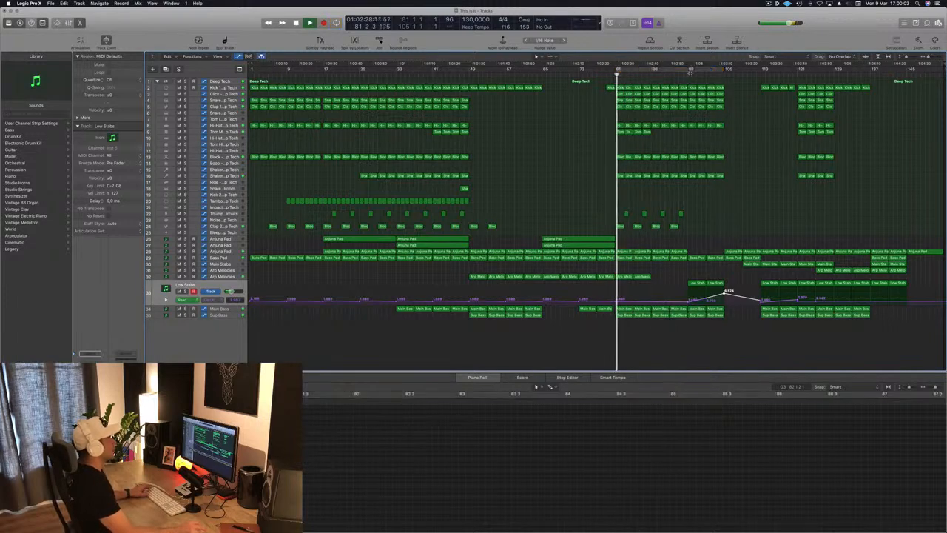
pyautogui.moveTo(702, 72)
pyautogui.mouseDown()
pyautogui.moveTo(693, 72)
pyautogui.moveTo(724, 74)
pyautogui.mouseUp()
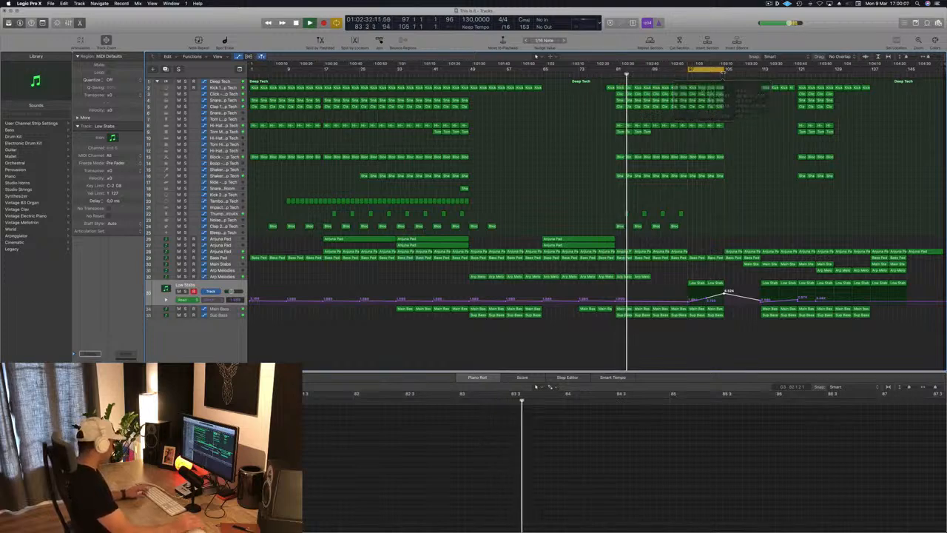
pyautogui.press('ctrl+super+r')
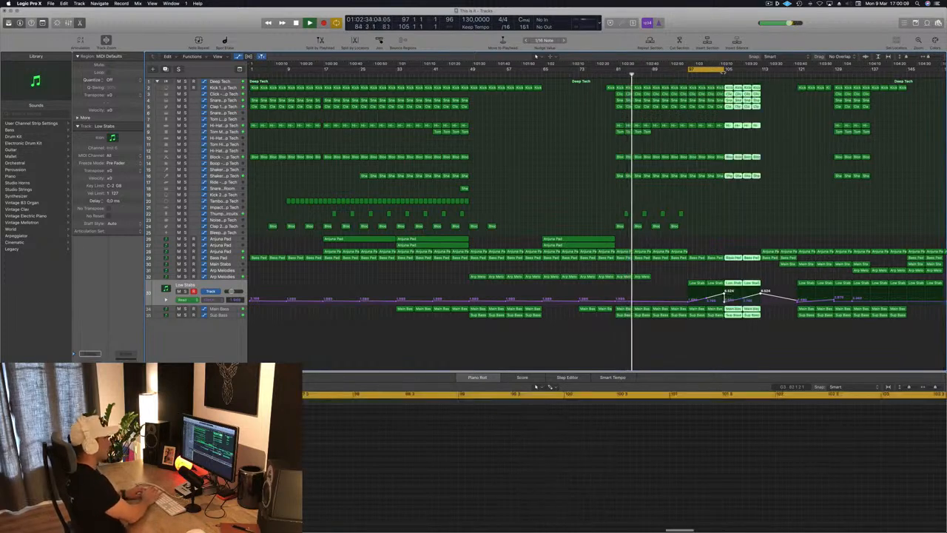
pyautogui.press('super+Left')
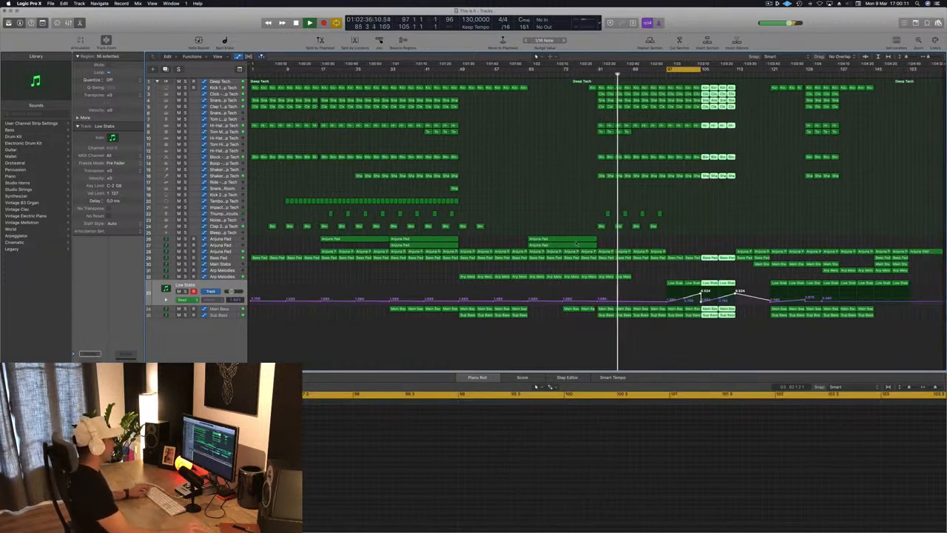
# Step: Copy the two Anjuna Pad regions from bar 65 to bar 97 and the Shaker 2 region from bar 47 to bar 111
pyautogui.click(541, 241)
pyautogui.moveTo(540, 242); pyautogui.dragTo(709, 241)
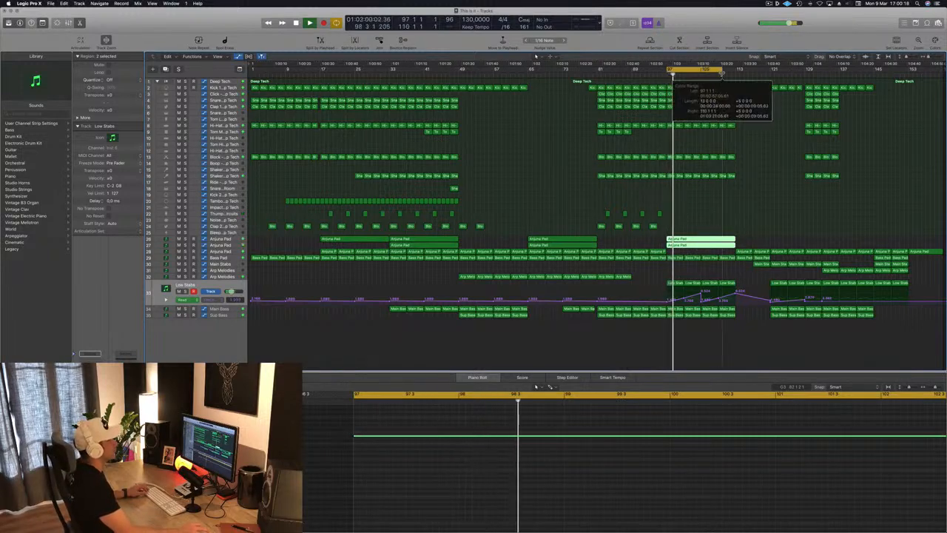
pyautogui.moveTo(453, 188); pyautogui.dragTo(731, 189)
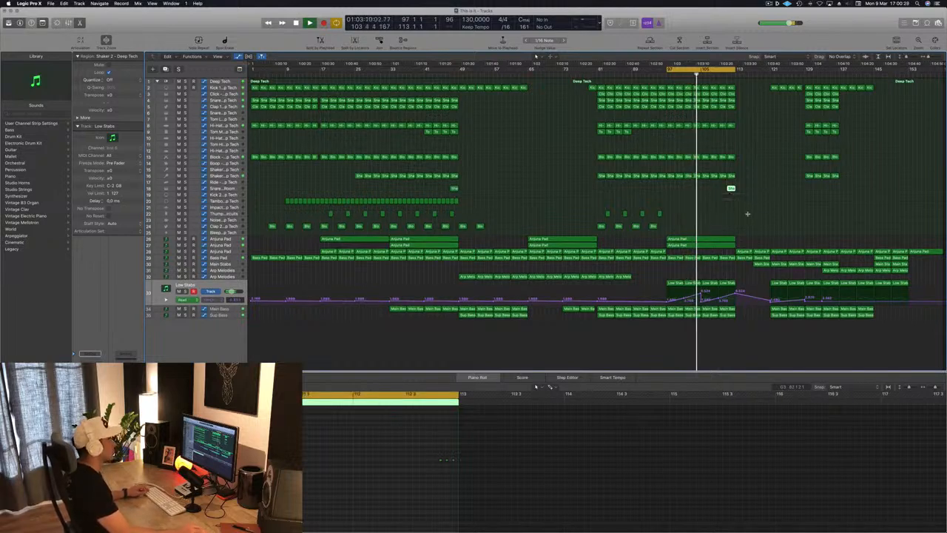
pyautogui.click(749, 217)
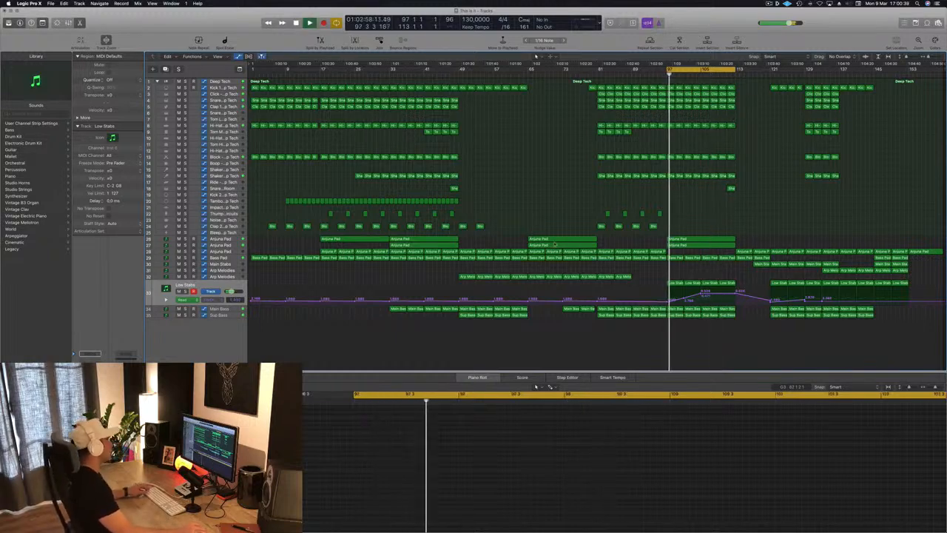
# Step: Show the Main Stabs track's automation and copy Main Stabs regions into bars 105 to 112
pyautogui.click(228, 271)
pyautogui.click(228, 265)
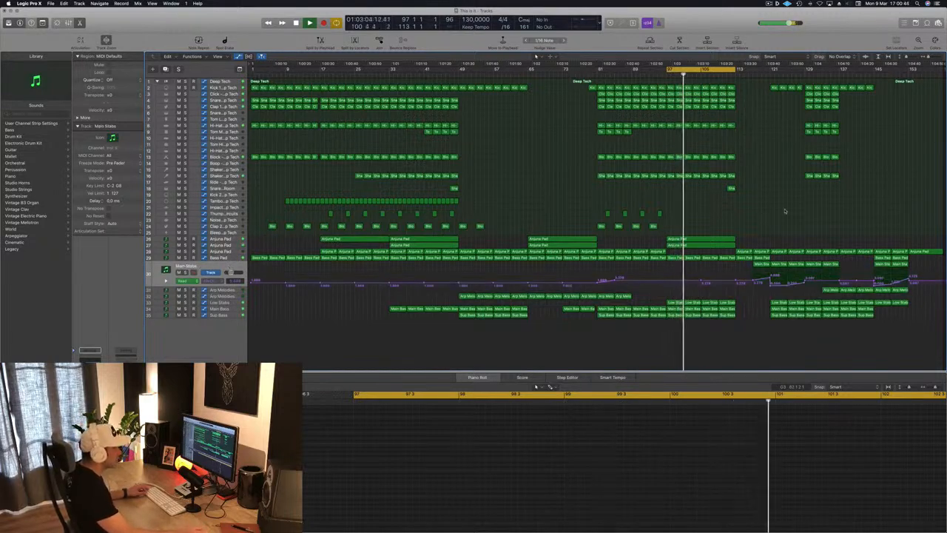
pyautogui.moveTo(747, 269); pyautogui.dragTo(725, 272)
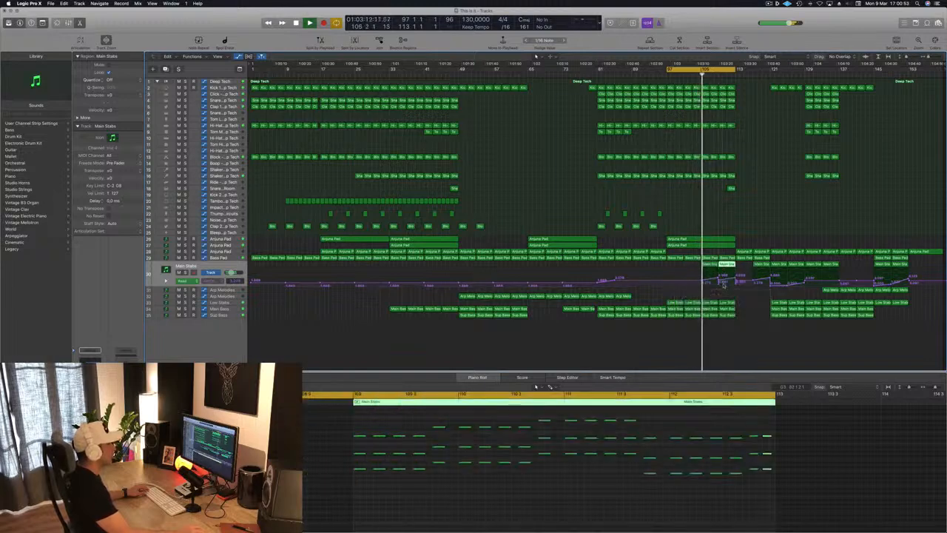
# Step: Reshape the Main Stabs automation into a gradual rise from bar 105 to bar 113, without the dip at bar 109
pyautogui.click(721, 282)
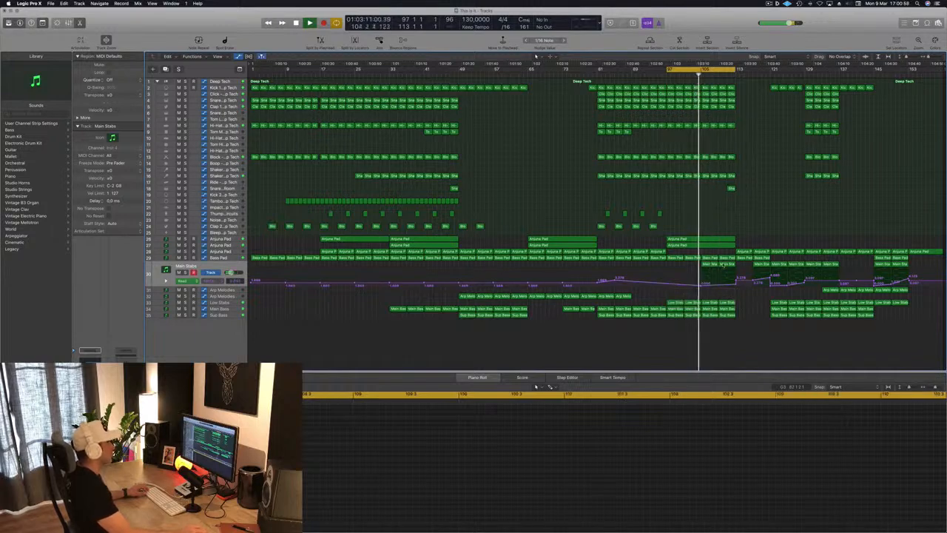
pyautogui.click(736, 285)
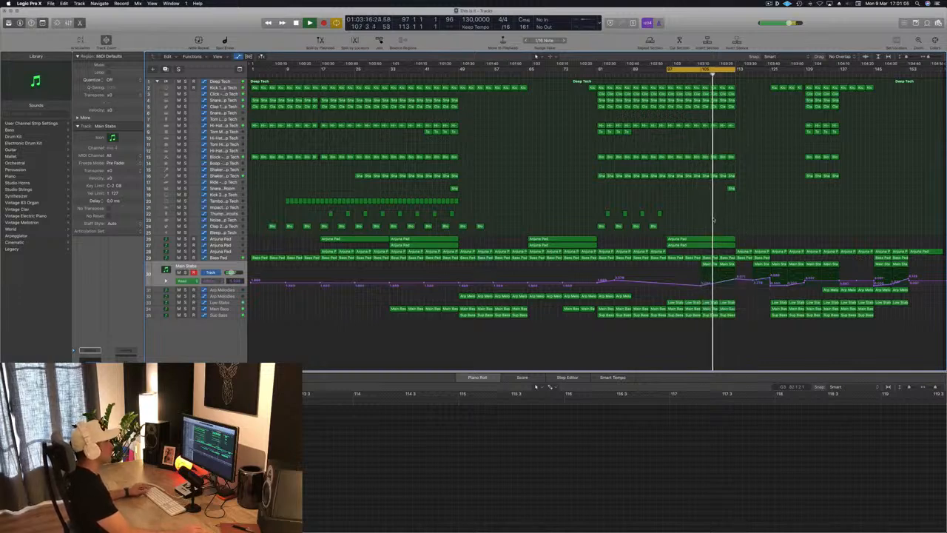
pyautogui.press('super+Right')
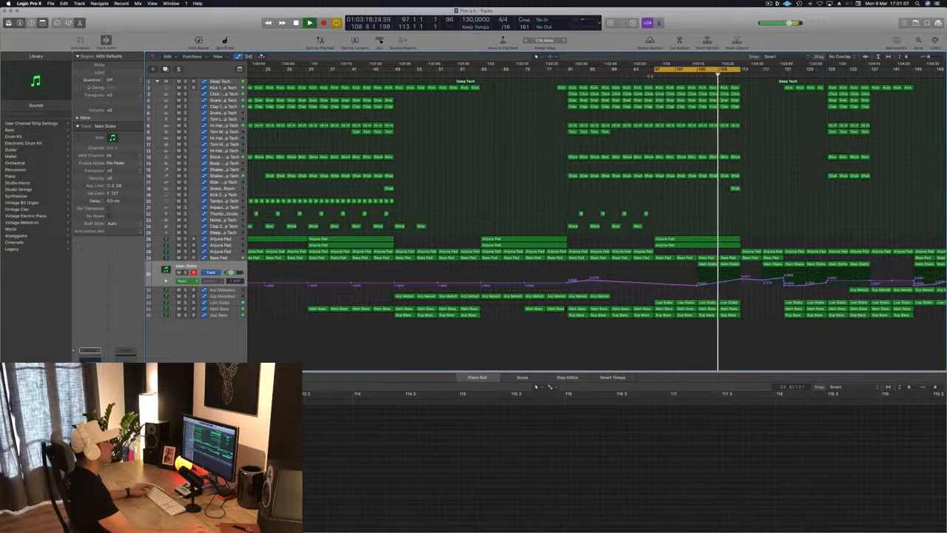
pyautogui.press('super+Left')
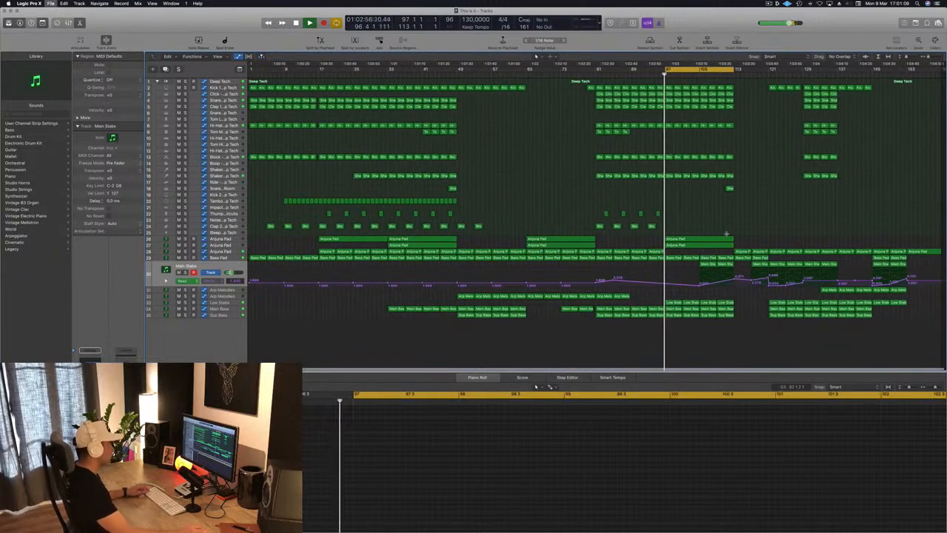
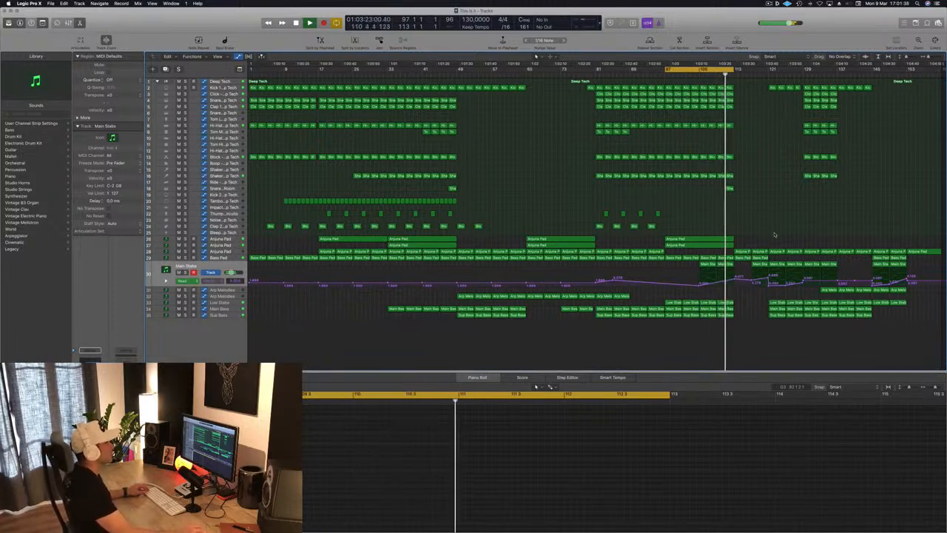
# Step: Copy the Shaker 2 region from bar 111 onto the Hi-Hat 2 track at bar 113 and delete all but its first note
pyautogui.moveTo(729, 69); pyautogui.dragTo(755, 69)
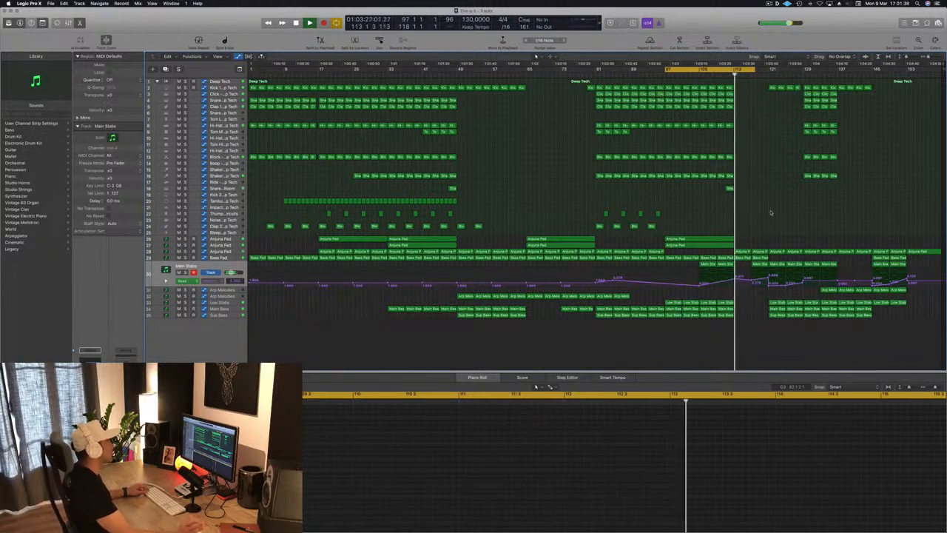
pyautogui.press('space')
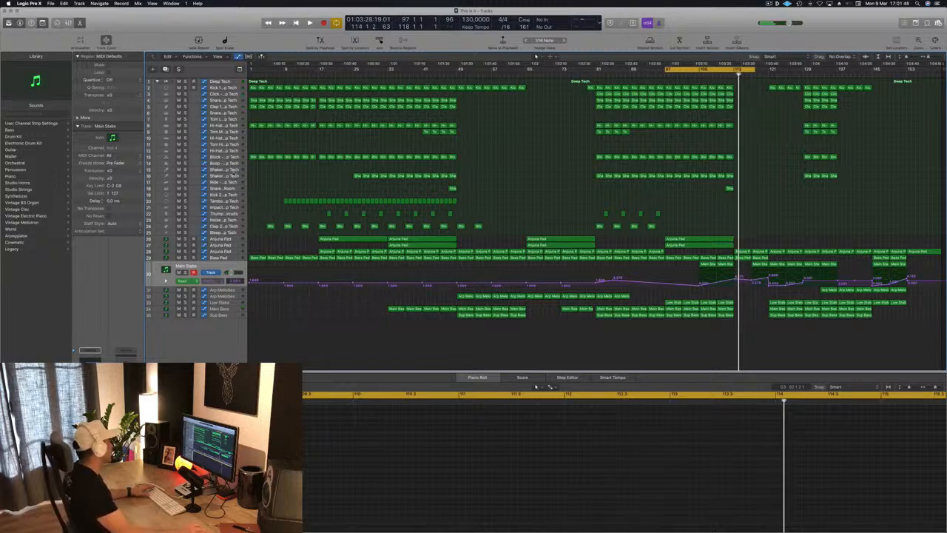
pyautogui.click(234, 175)
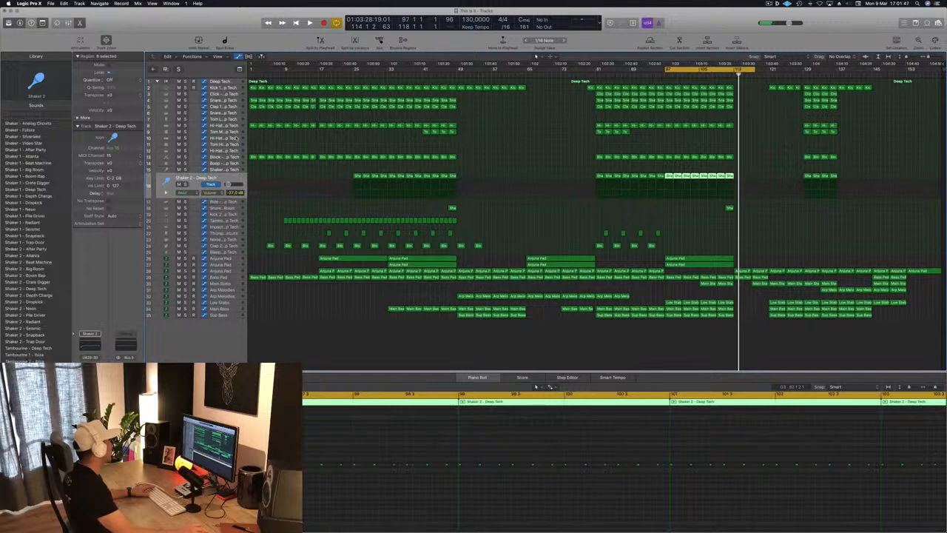
pyautogui.click(234, 138)
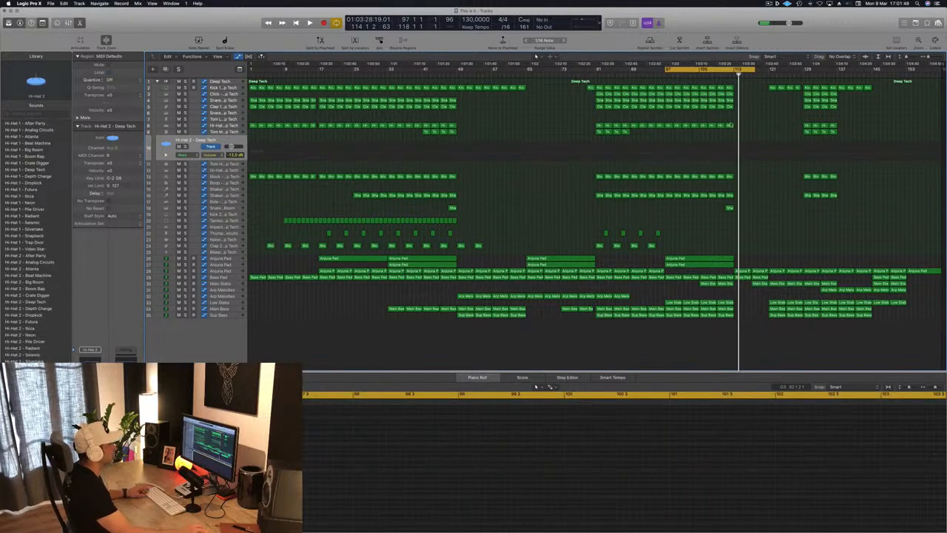
pyautogui.moveTo(729, 208); pyautogui.dragTo(738, 147)
pyautogui.moveTo(624, 478); pyautogui.dragTo(695, 476)
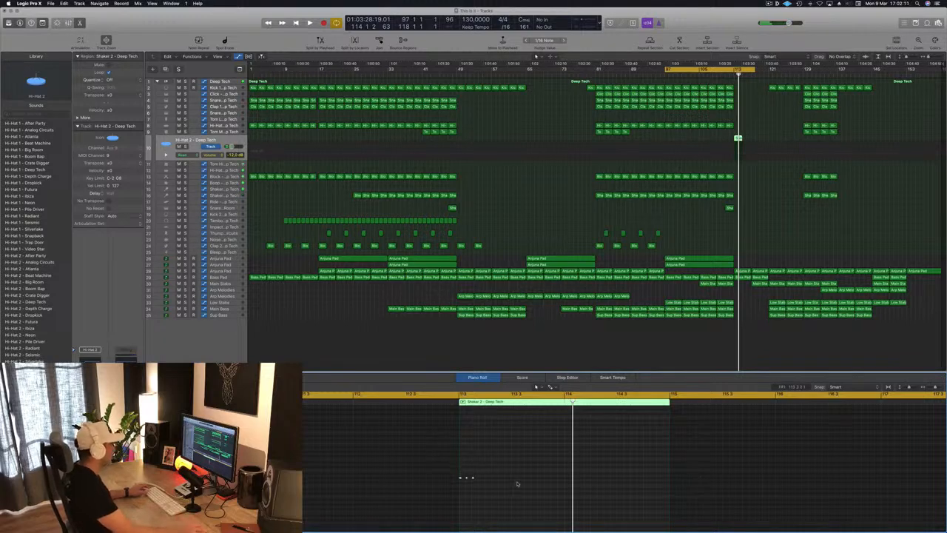
pyautogui.moveTo(464, 487); pyautogui.dragTo(464, 487)
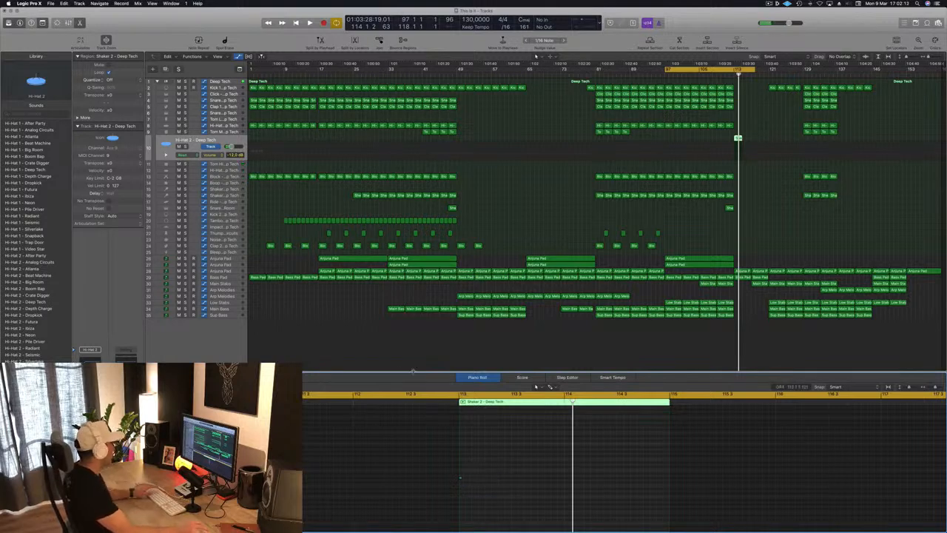
# Step: Start the cycle range at bar 113, load the Crash - Analog Circuits cymbal on the Hi-Hat 2 track, and audition it
pyautogui.moveTo(689, 71); pyautogui.dragTo(754, 74)
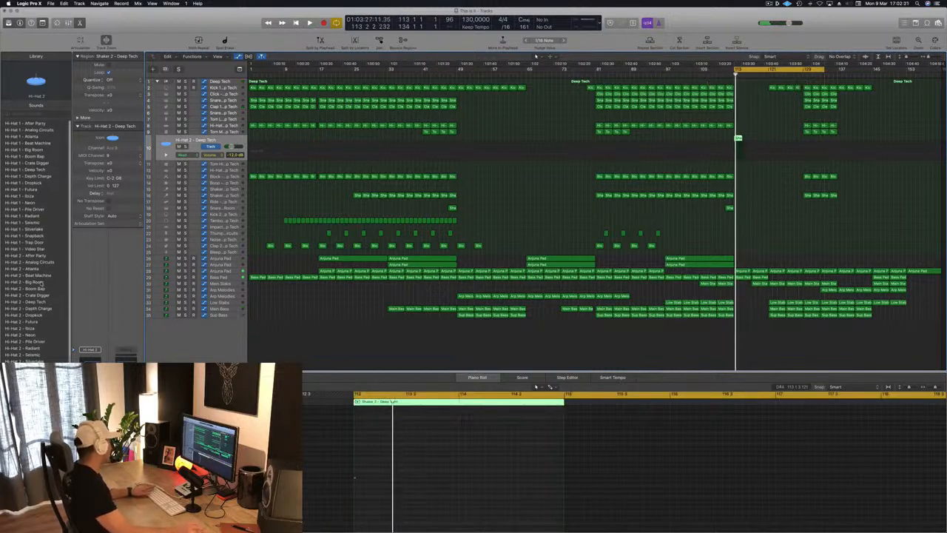
pyautogui.scroll(-1, 42, 284)
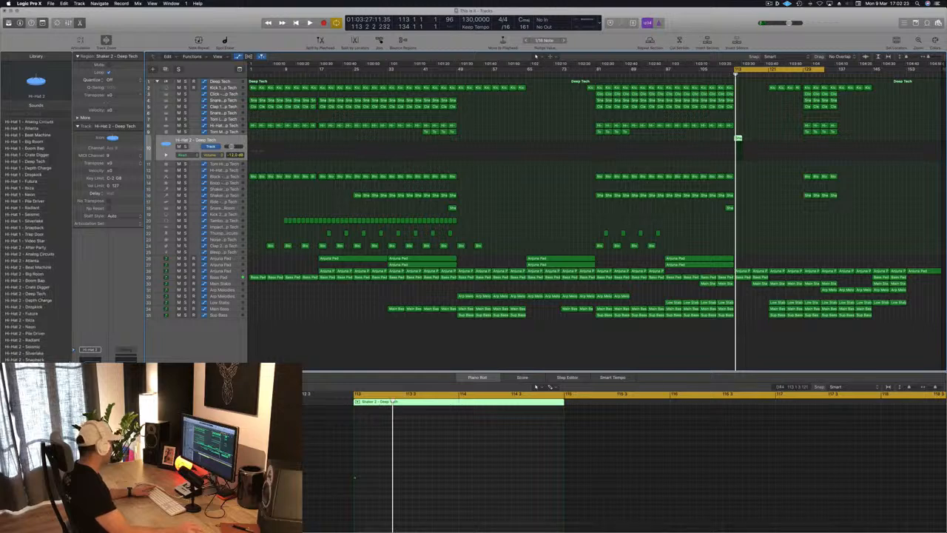
pyautogui.hscroll(-3, 29, 230)
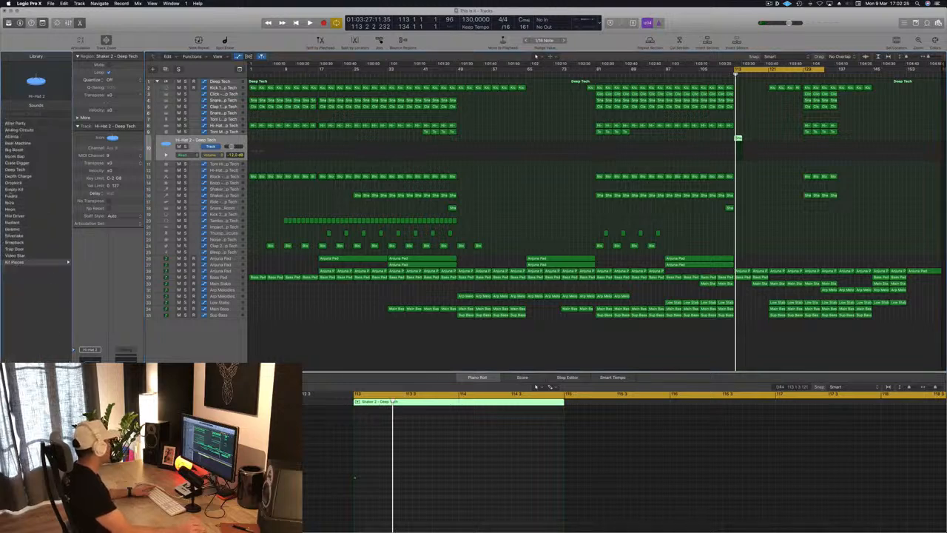
pyautogui.click(25, 262)
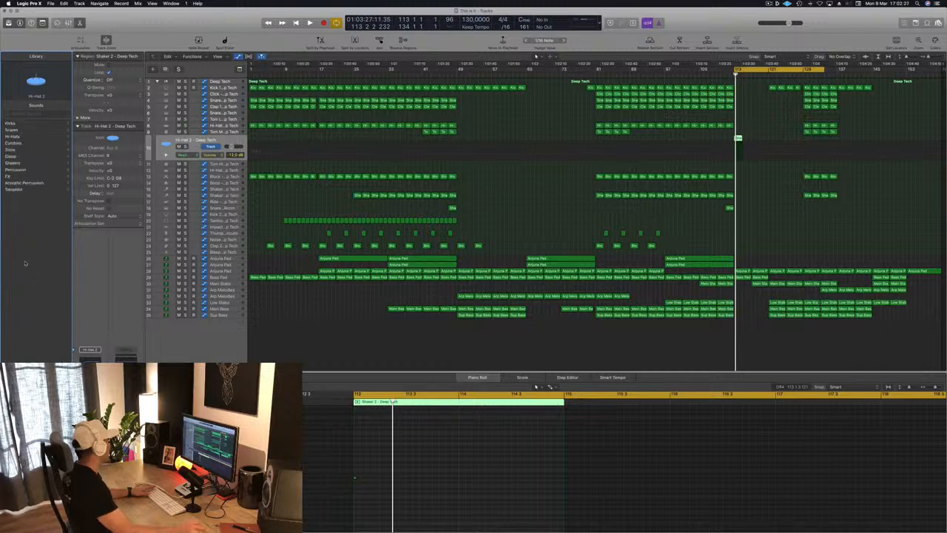
pyautogui.click(15, 144)
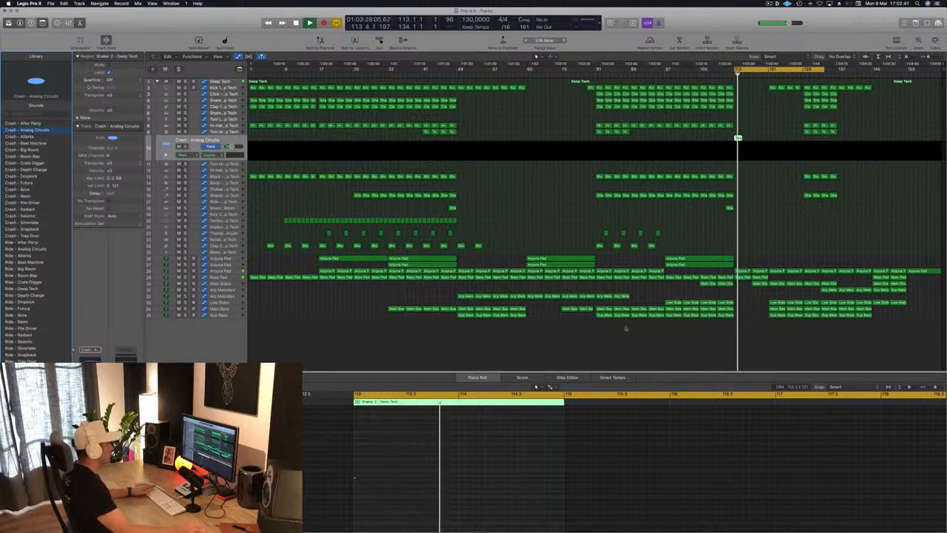
pyautogui.click(801, 227)
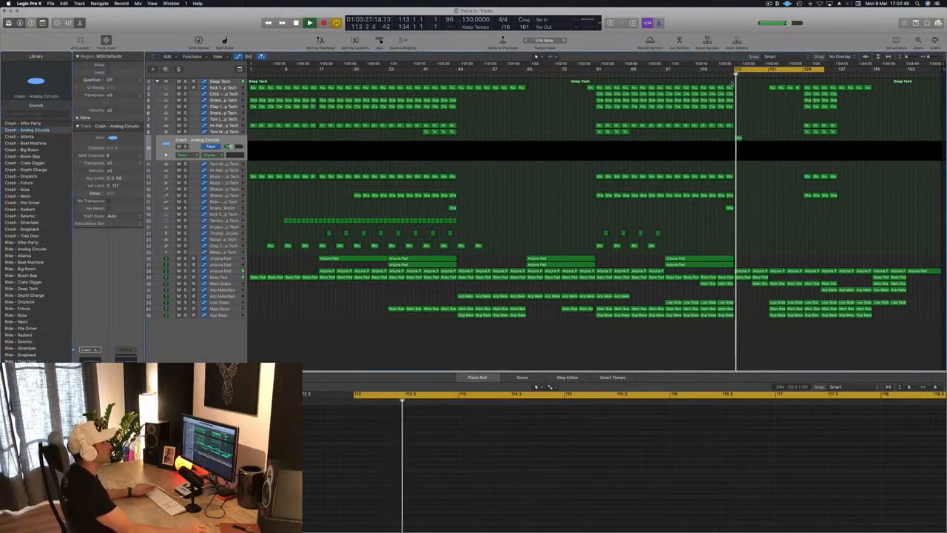
pyautogui.click(723, 76)
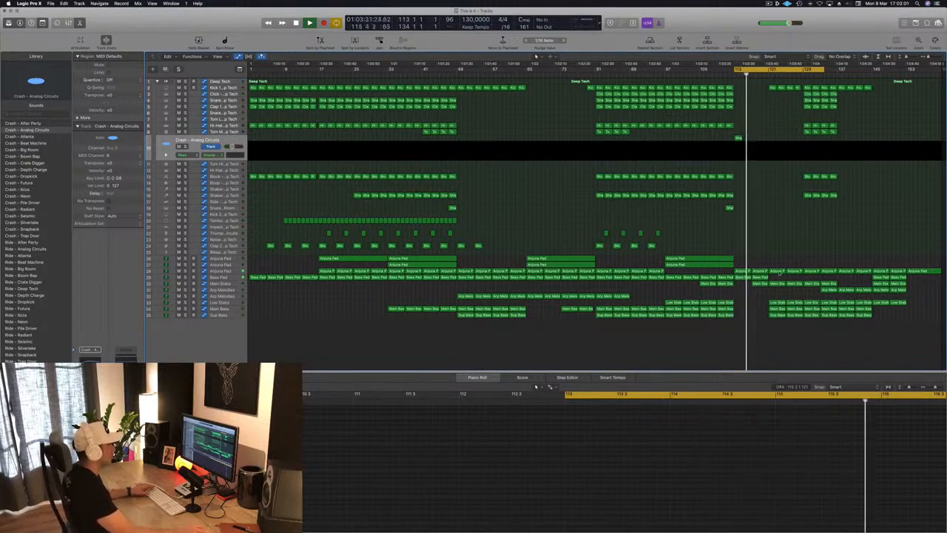
# Step: Copy the Main Stabs region from bar 105 to bar 113
pyautogui.click(222, 283)
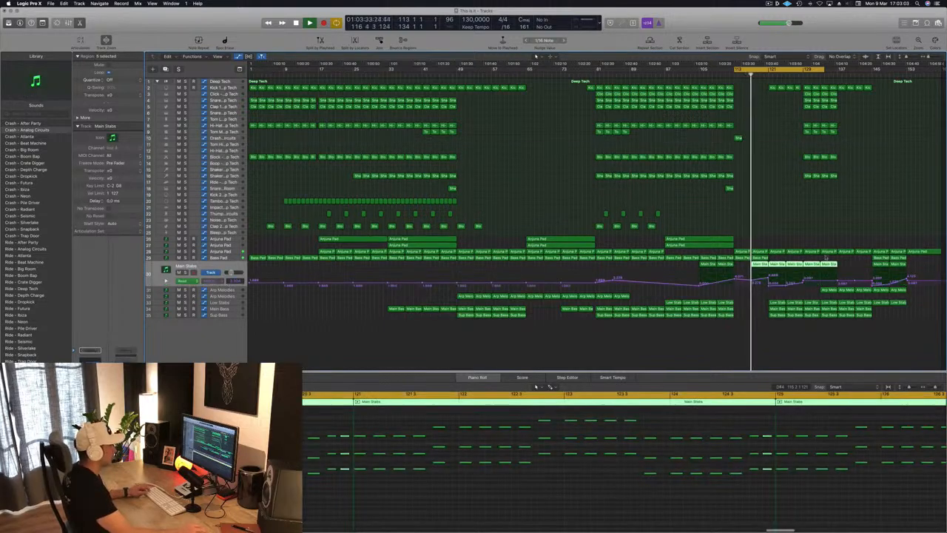
pyautogui.click(706, 265)
pyautogui.press('space')
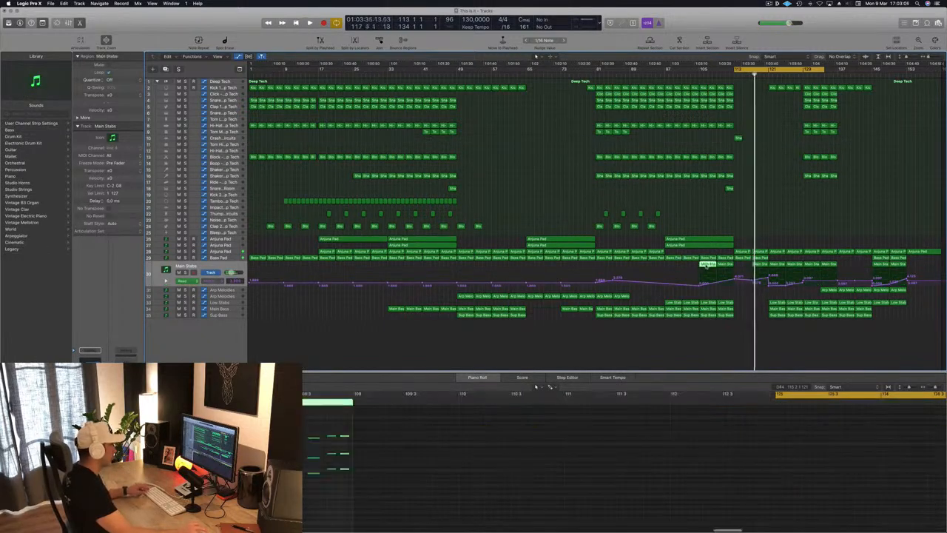
pyautogui.moveTo(707, 264); pyautogui.dragTo(747, 287)
pyautogui.press('space')
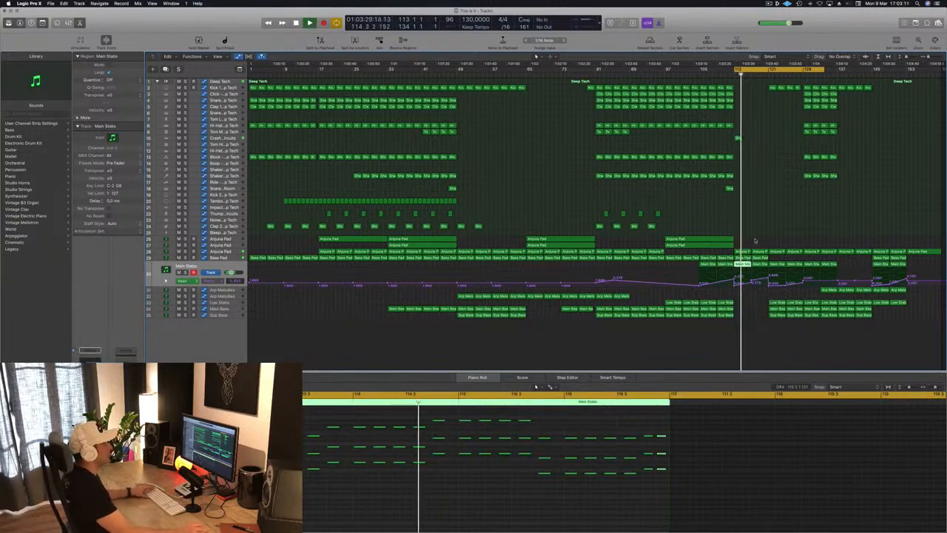
# Step: Play the arrangement from about bar 97 and slightly lower the Main Stabs automation point at bar 117
pyautogui.click(733, 74)
pyautogui.click(659, 74)
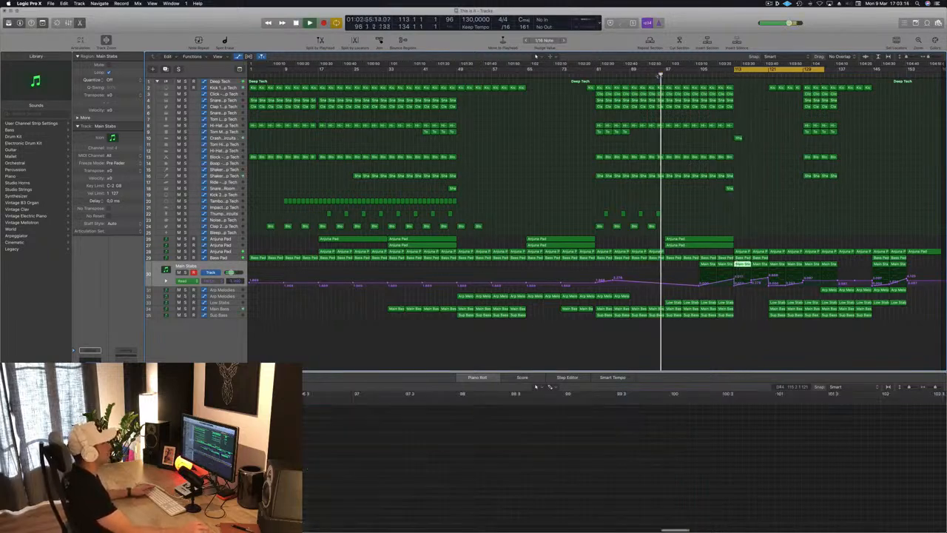
pyautogui.click(762, 198)
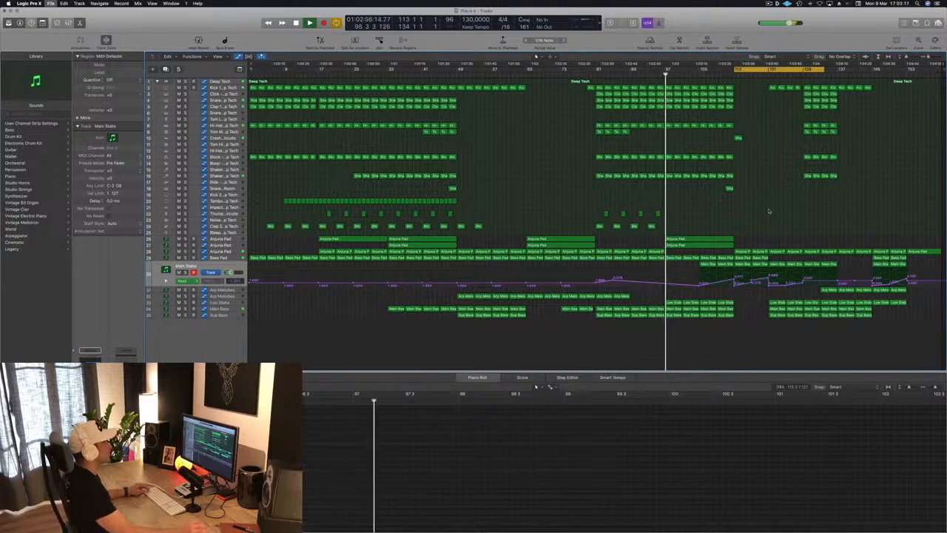
pyautogui.scroll(-1, 767, 210)
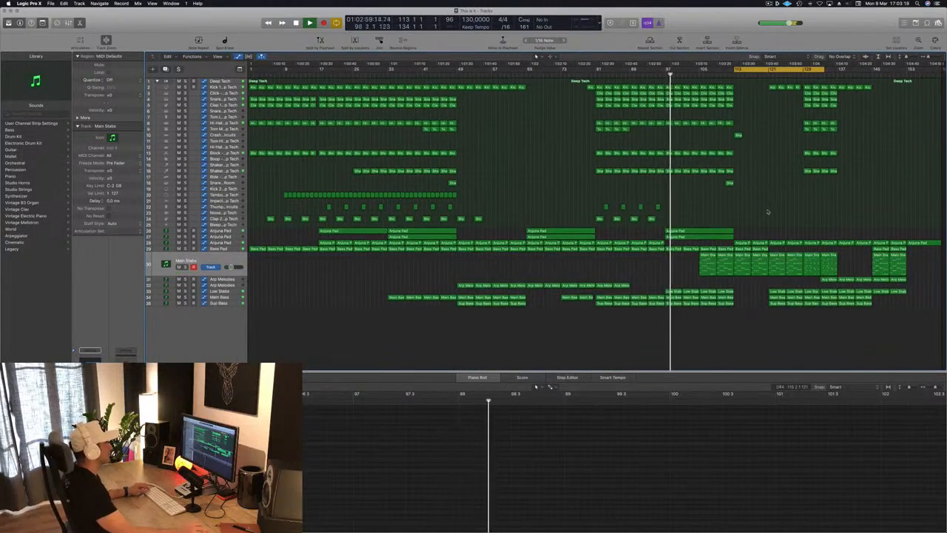
pyautogui.scroll(2, 767, 202)
pyautogui.scroll(1, 768, 202)
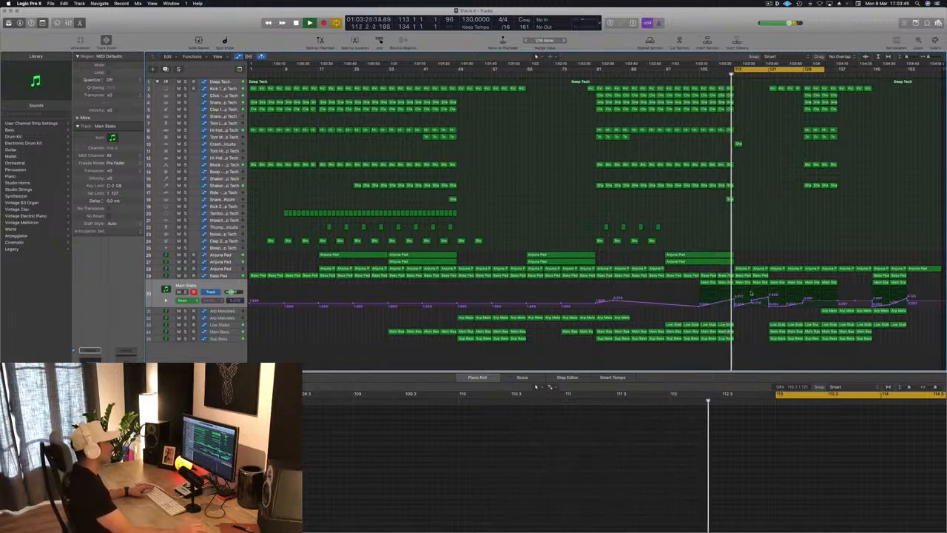
pyautogui.moveTo(752, 301); pyautogui.dragTo(752, 304)
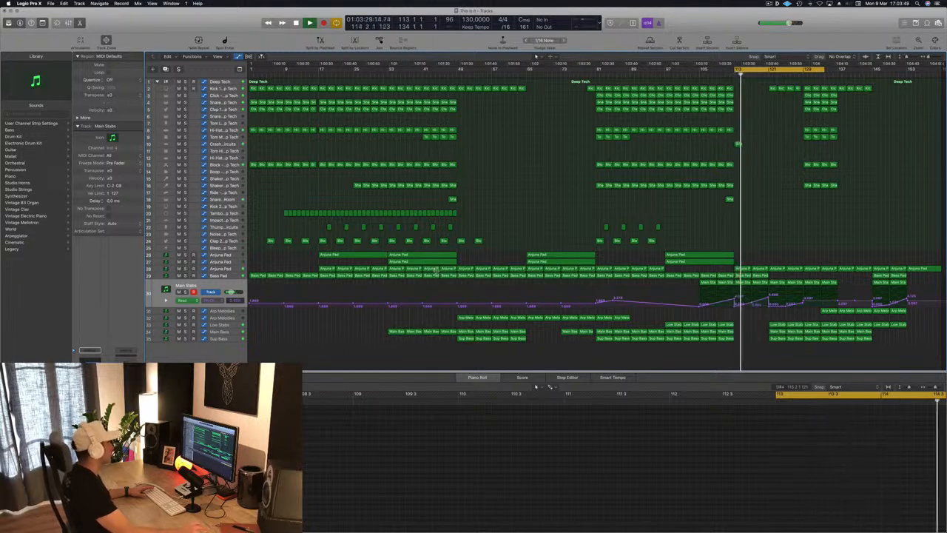
# Step: Show the Anjuna Pad automation and reshape it between bars 113 and 121, with a steep rise into bar 121
pyautogui.click(236, 269)
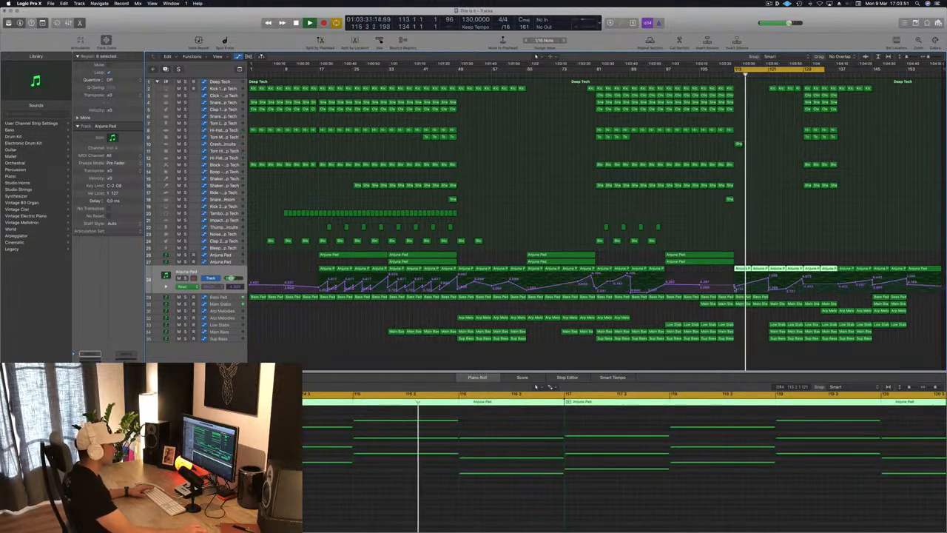
pyautogui.moveTo(735, 287); pyautogui.dragTo(767, 292)
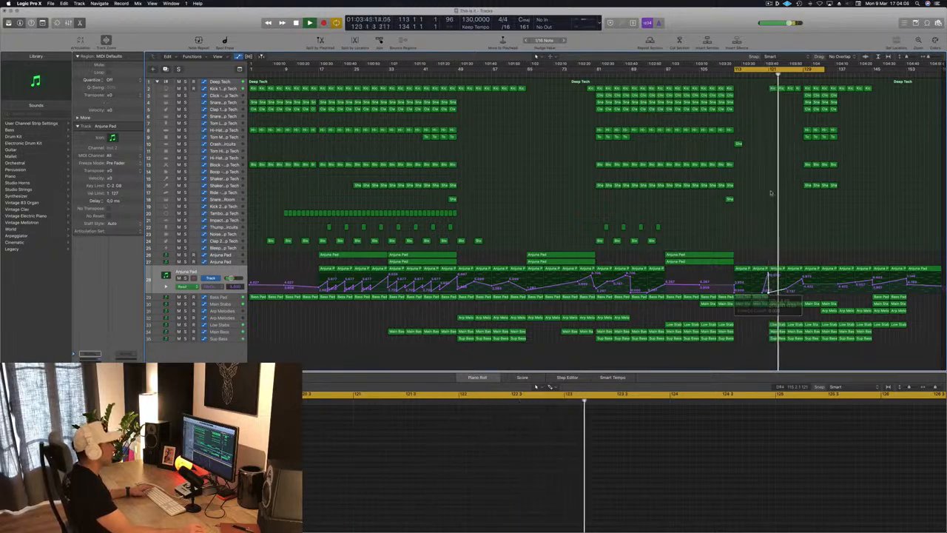
# Step: Play back the cycled section from bar 113 and review how the layers and automation develop towards bar 129
pyautogui.press('space')
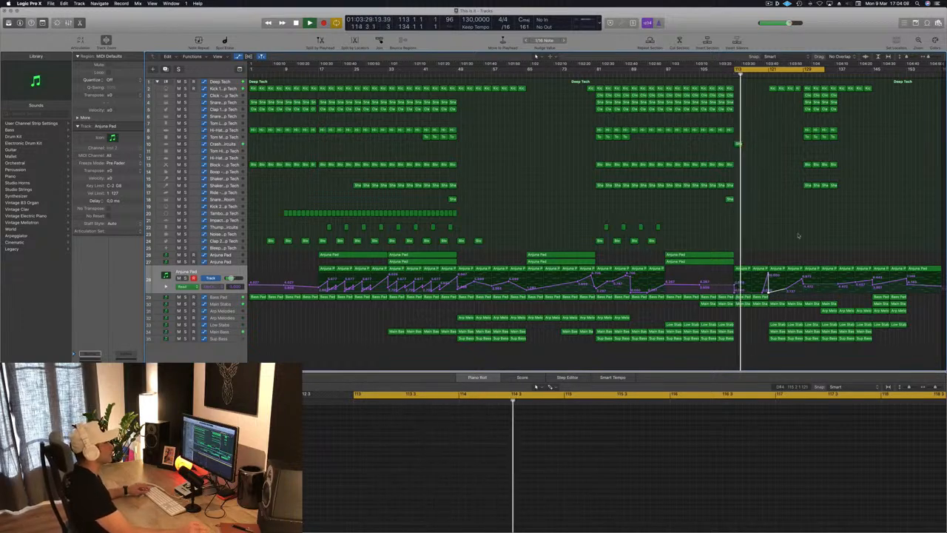
pyautogui.scroll(5, 798, 235)
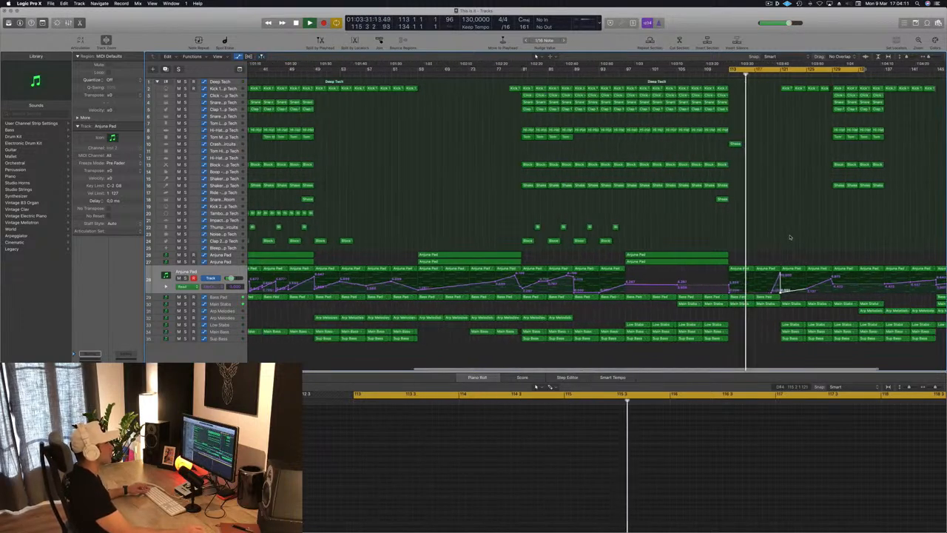
pyautogui.scroll(-5, 790, 236)
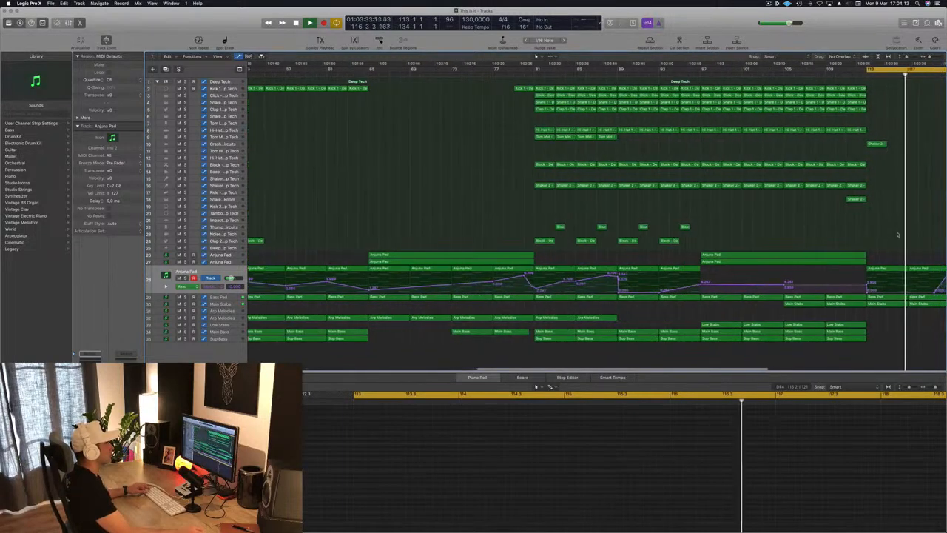
pyautogui.scroll(-2, 898, 236)
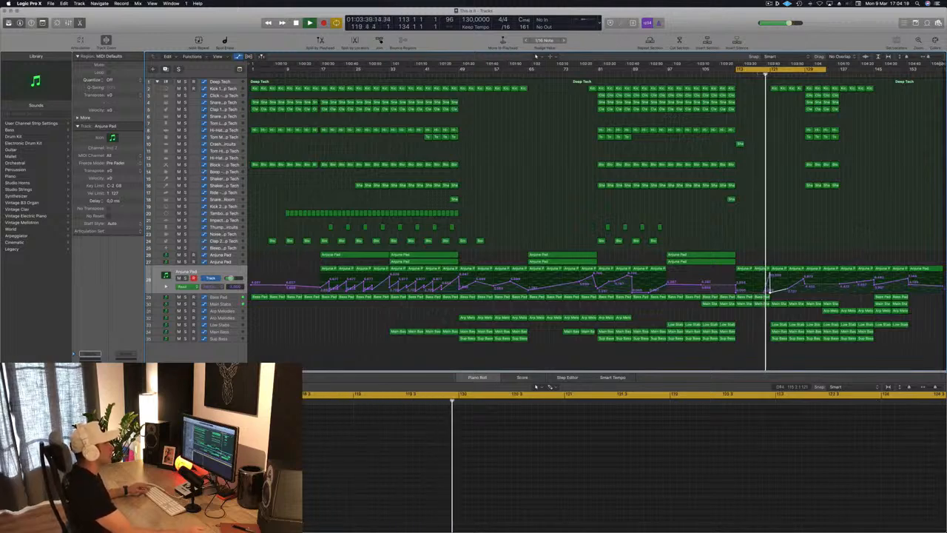
pyautogui.moveTo(942, 65)
pyautogui.mouseDown()
pyautogui.moveTo(782, 92)
pyautogui.moveTo(941, 76)
pyautogui.mouseUp()
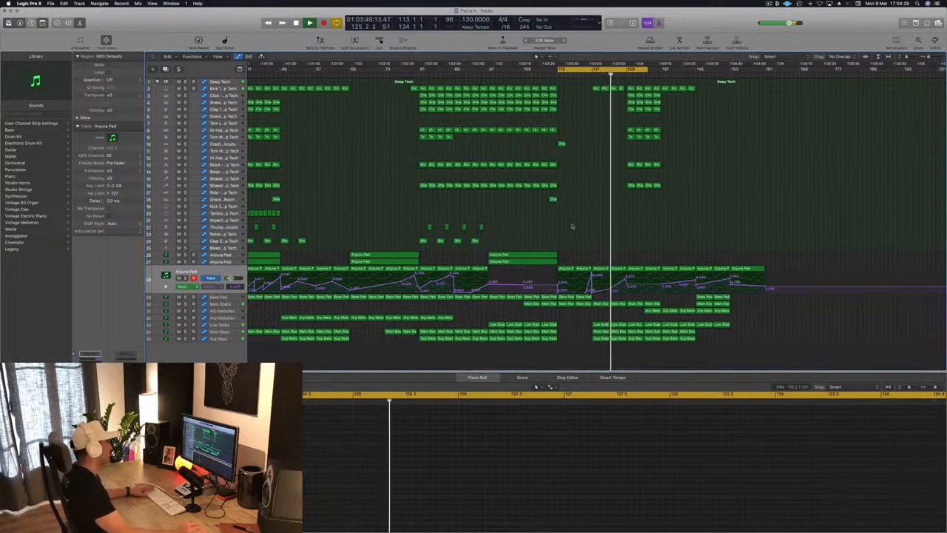
pyautogui.press('super+Left')
pyautogui.press('super+Left')
pyautogui.press('super+Left')
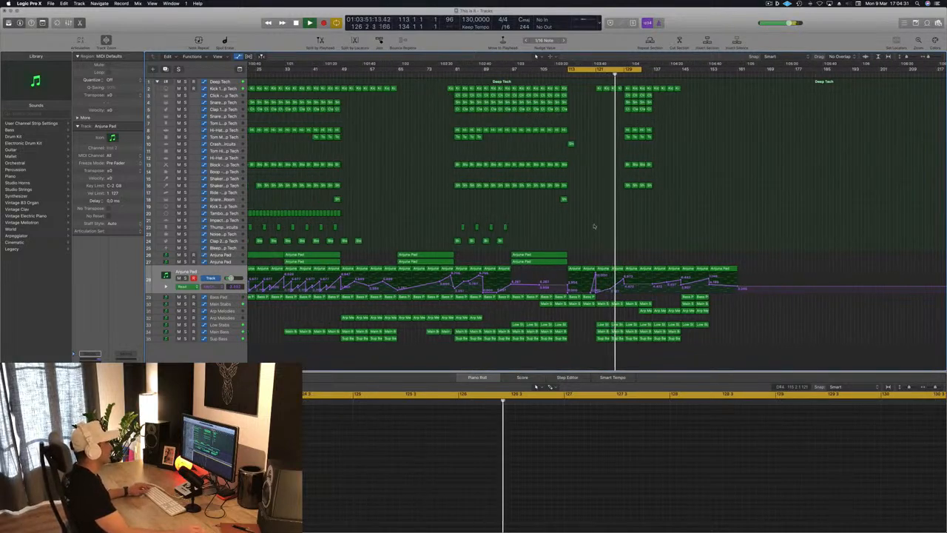
pyautogui.press('super+Right')
pyautogui.press('super+Right')
pyautogui.press('super+Right')
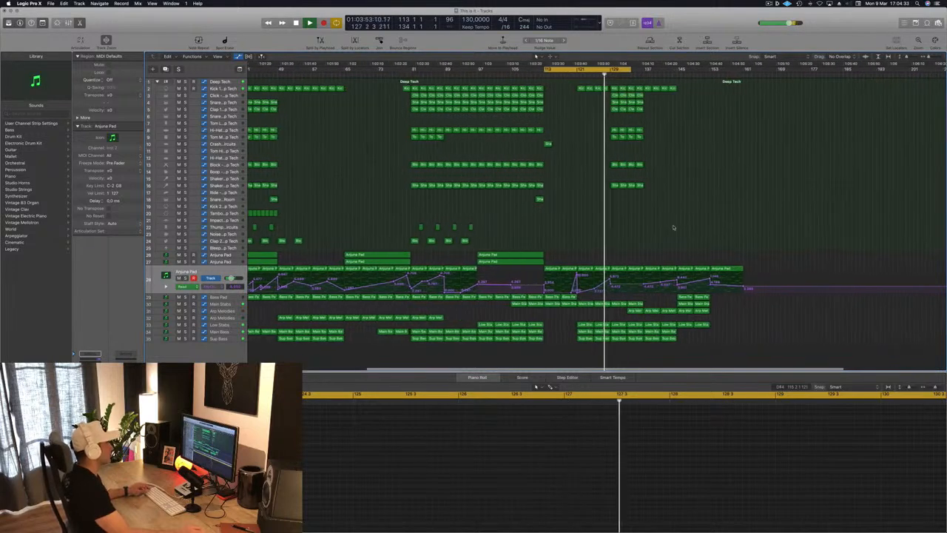
pyautogui.press('super+Left')
pyautogui.press('super+Left')
pyautogui.press('super+Left')
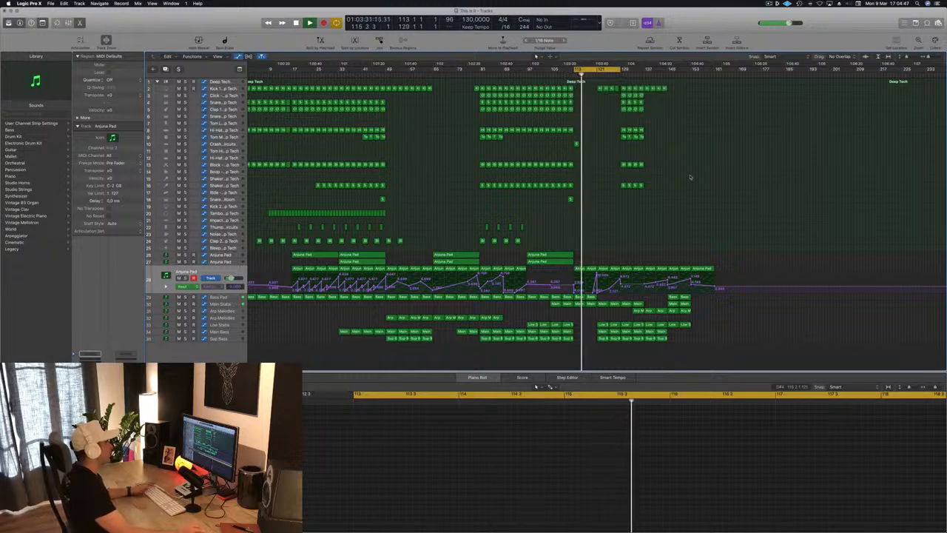
# Step: Copy the two long Anjuna Pad regions from bar 97 to bar 121
pyautogui.press('super+Right')
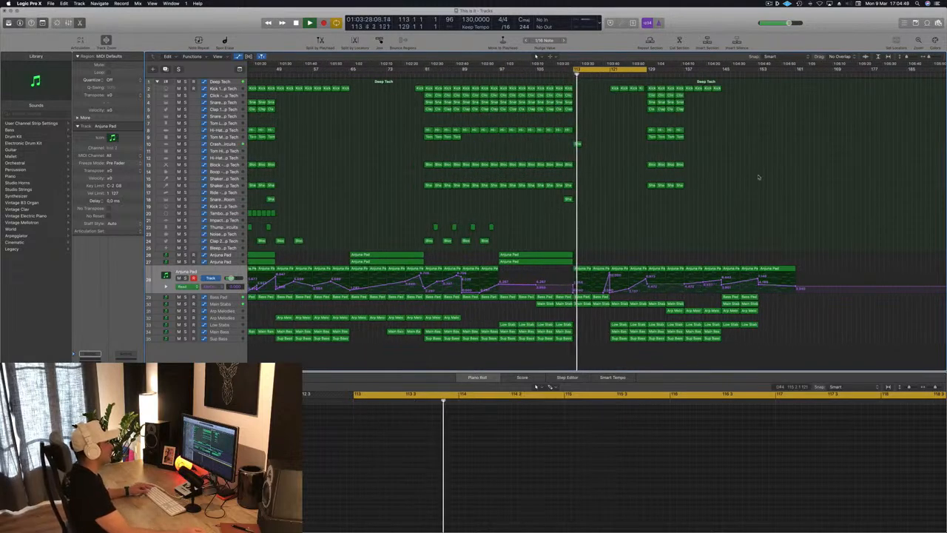
pyautogui.press('super+Right')
pyautogui.press('super+Right')
pyautogui.press('super+Right')
pyautogui.press('super+Right')
pyautogui.press('super+Left')
pyautogui.press('super+Left')
pyautogui.press('super+Left')
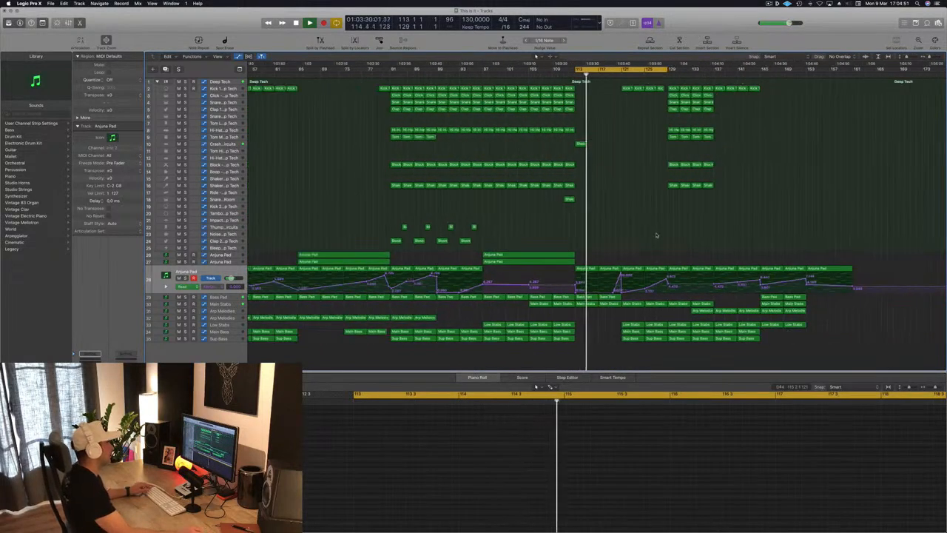
pyautogui.press('super+Left')
pyautogui.moveTo(540, 218); pyautogui.dragTo(664, 258)
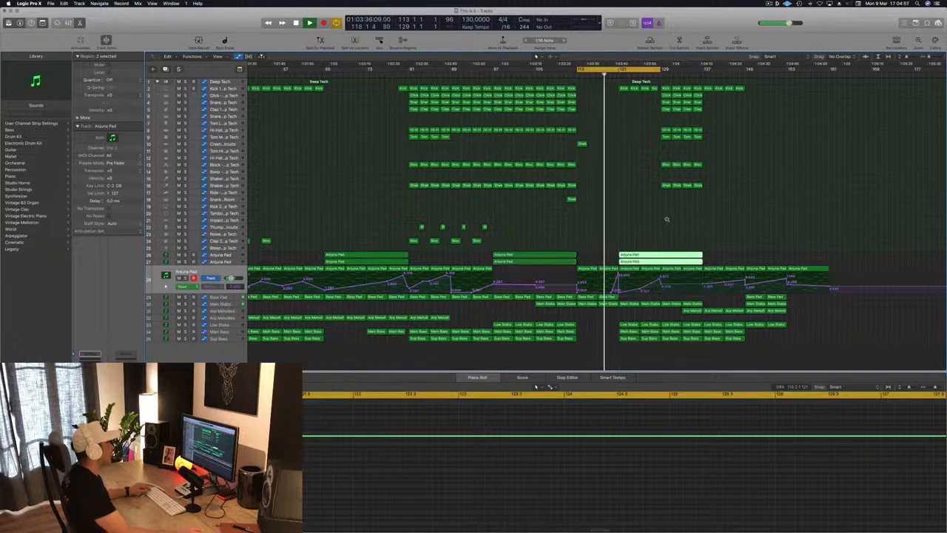
pyautogui.press('super+Right')
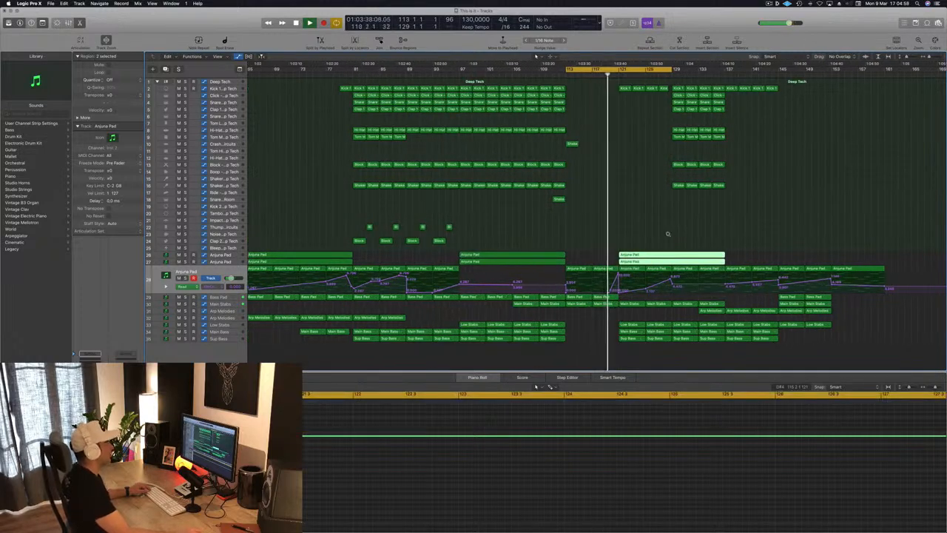
# Step: Delete the Kick 1 regions between bars 121 and 129 and the Low Stabs, Main Bass and Sup Bass regions from bar 121 to 133, then save
pyautogui.press('super+Left')
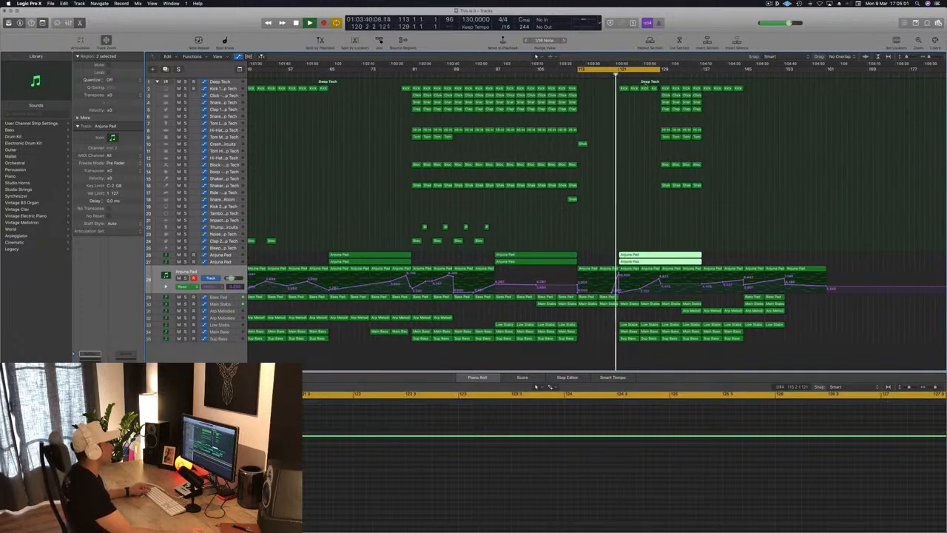
pyautogui.moveTo(595, 89); pyautogui.dragTo(665, 95)
pyautogui.press('Delete')
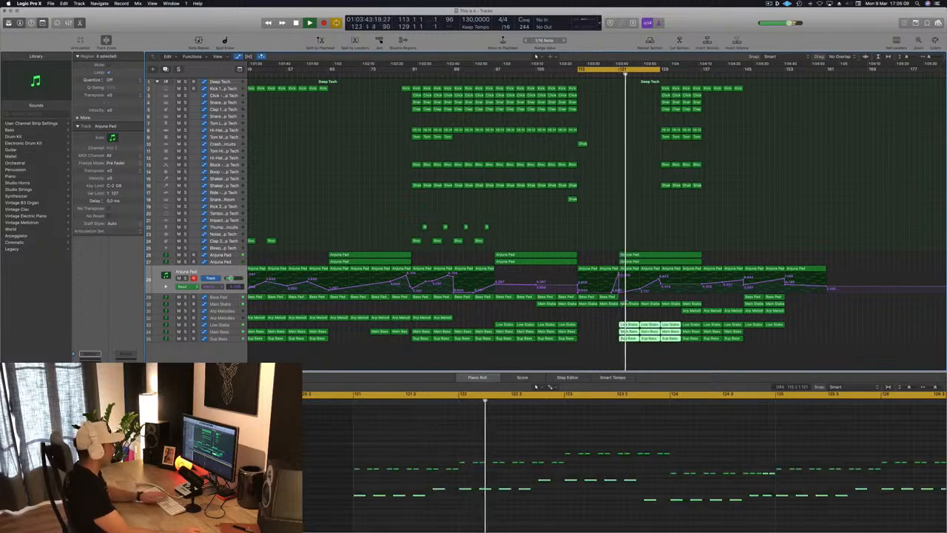
pyautogui.press('Delete')
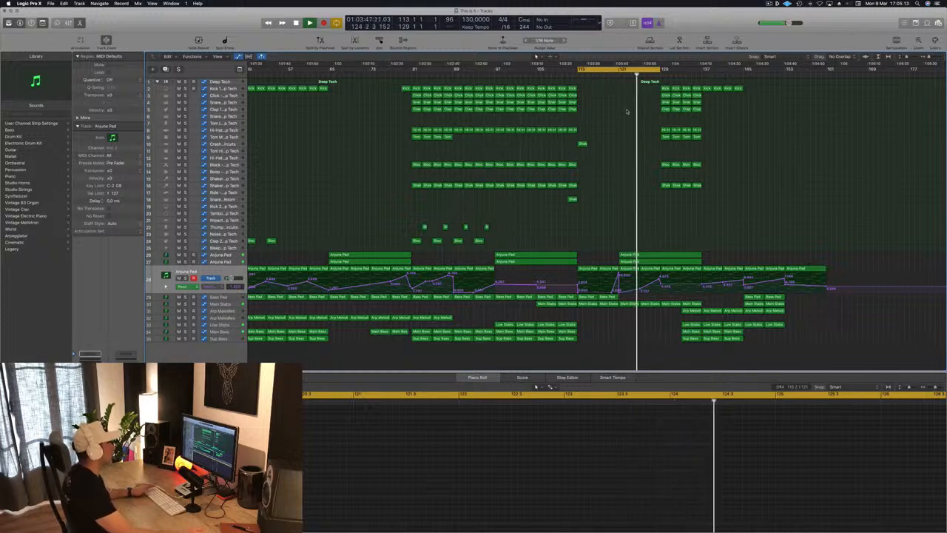
pyautogui.press('Return')
pyautogui.press('super+s')
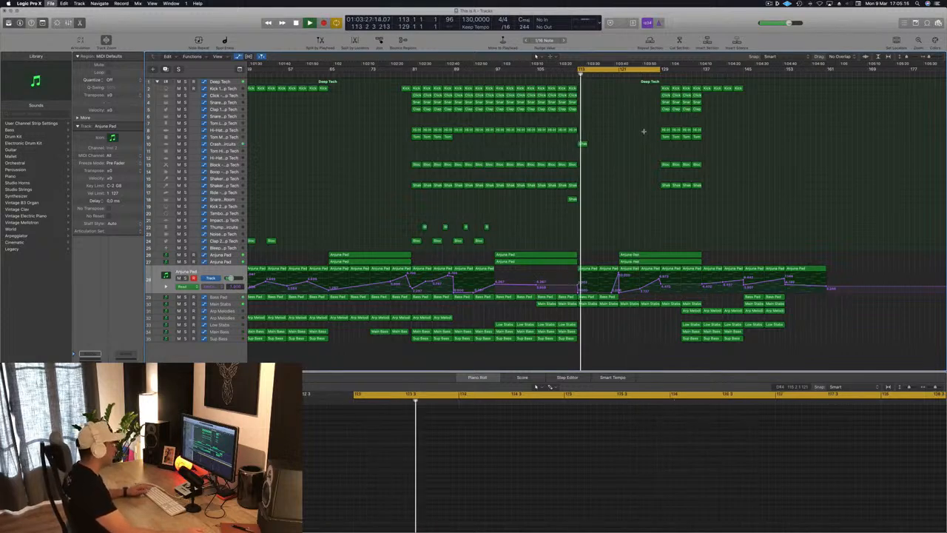
# Step: Copy the crash track's region from bar 113 to bar 121
pyautogui.press('super+Left')
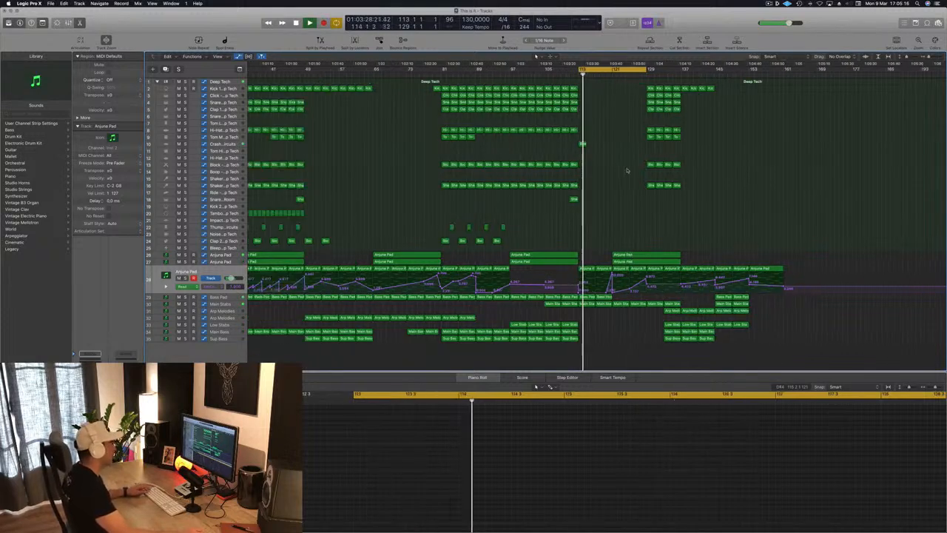
pyautogui.click(583, 144)
pyautogui.moveTo(583, 143); pyautogui.dragTo(615, 144)
pyautogui.press('super+Left')
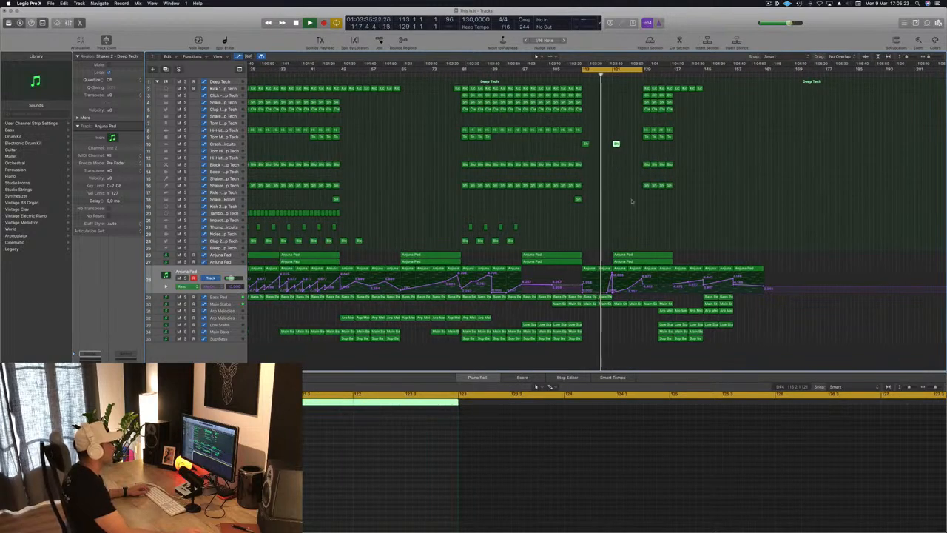
# Step: Copy a Kick 1 region to bar 121 and delete all its notes except the first hit
pyautogui.press('super+Right')
pyautogui.press('super+Right')
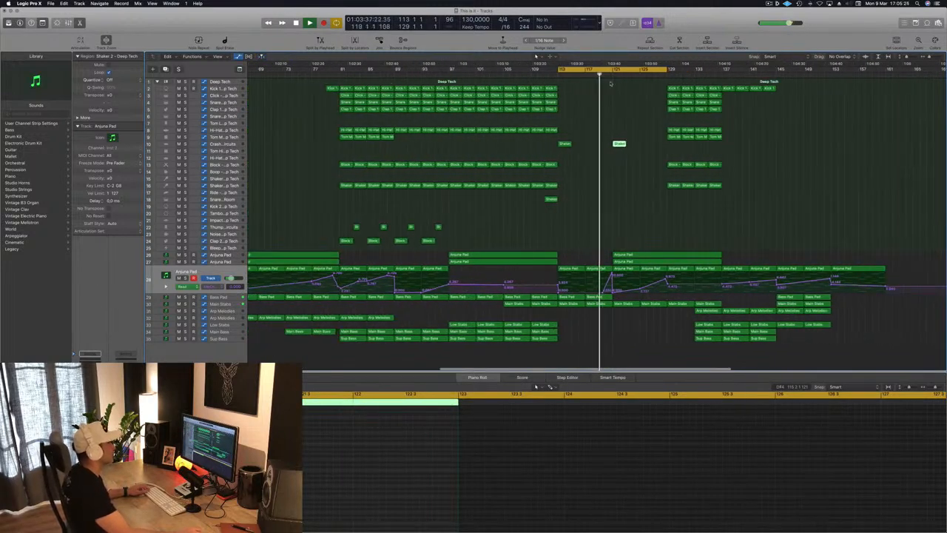
pyautogui.moveTo(552, 88); pyautogui.dragTo(618, 88)
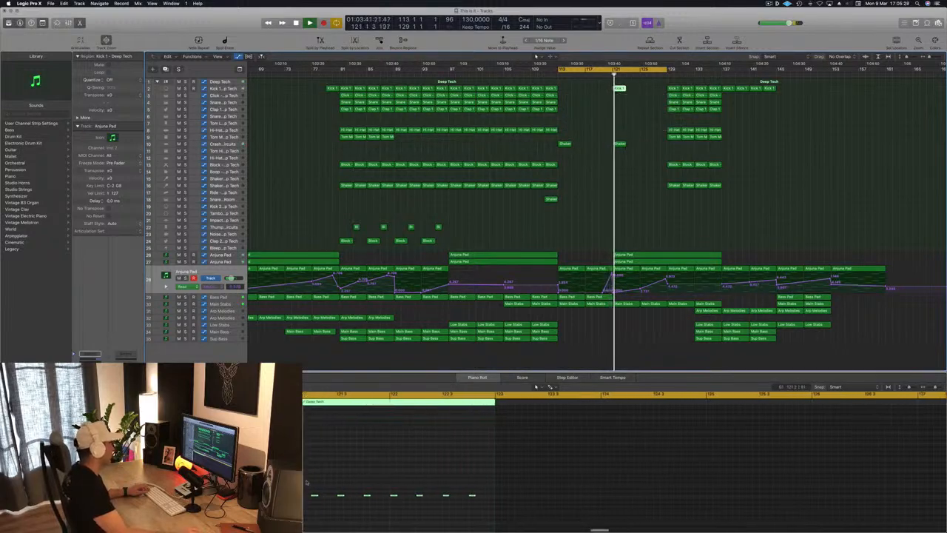
pyautogui.moveTo(308, 486); pyautogui.dragTo(466, 506)
pyautogui.press('Delete')
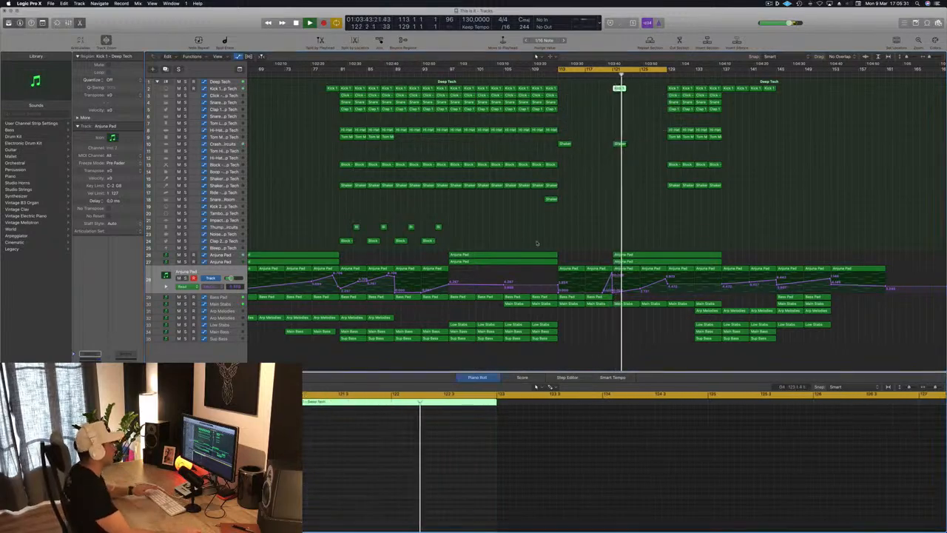
pyautogui.press('space')
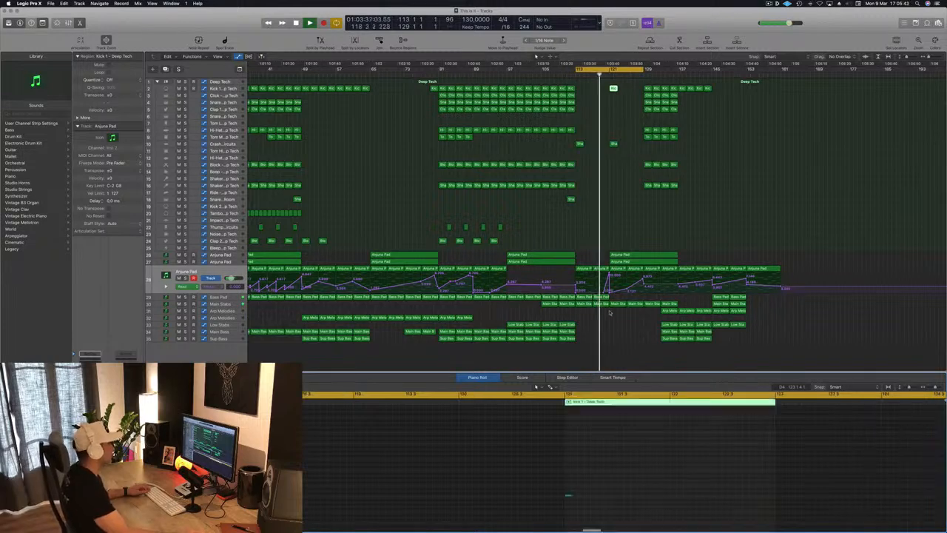
# Step: Show the Bass Pad automation and shape it into a steady rise from bar 113 to bar 121
pyautogui.click(219, 297)
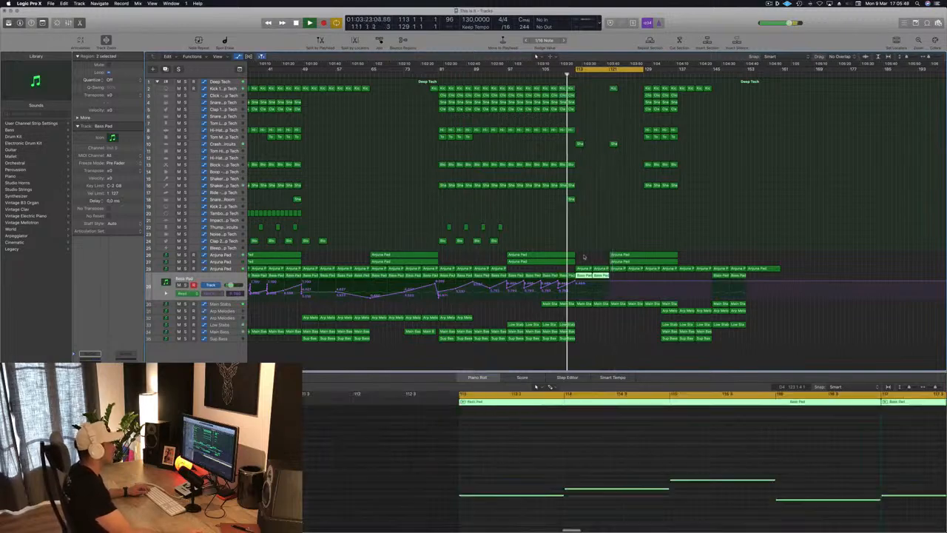
pyautogui.click(602, 283)
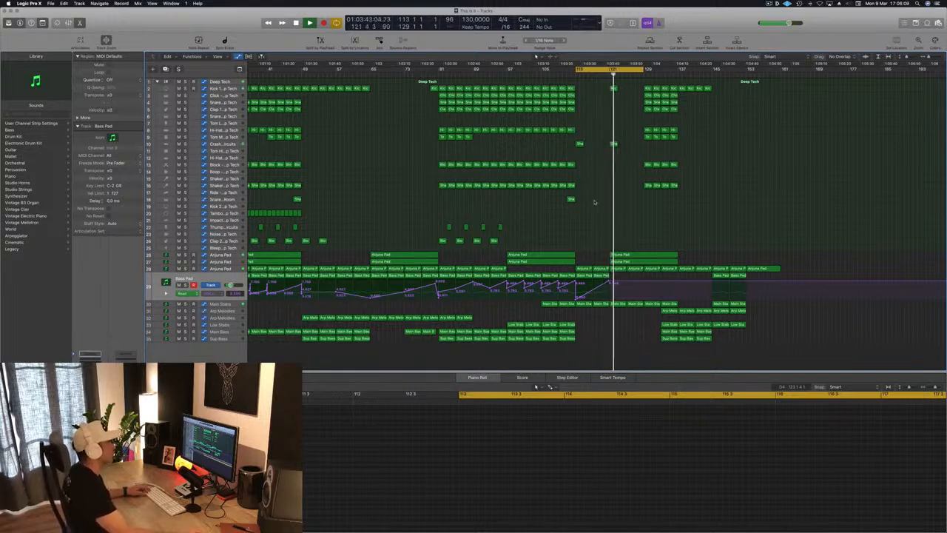
# Step: Copy the single-hit kick and crash regions from bar 121 to bar 125
pyautogui.press('super+Right')
pyautogui.press('super+Right')
pyautogui.press('super+Right')
pyautogui.moveTo(586, 89); pyautogui.dragTo(632, 163)
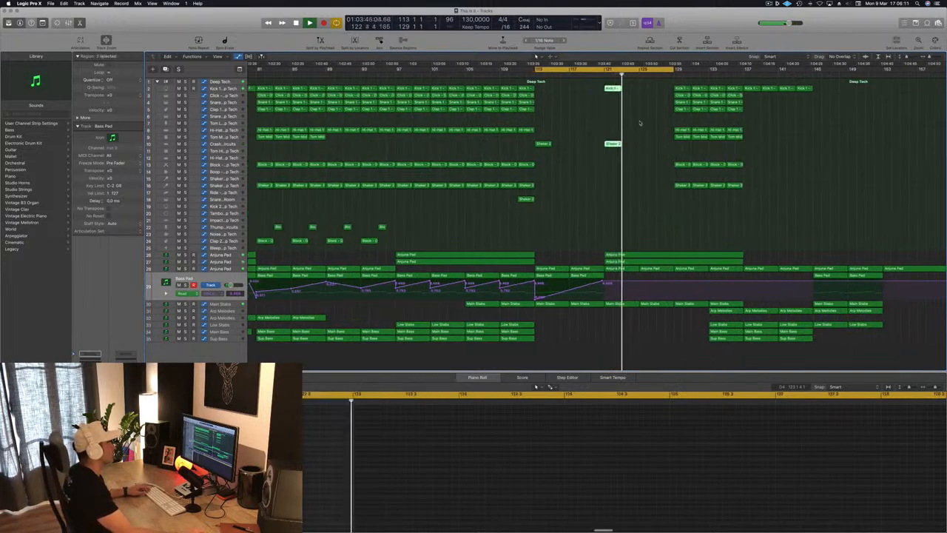
pyautogui.moveTo(611, 89); pyautogui.dragTo(646, 91)
pyautogui.press('super+Left')
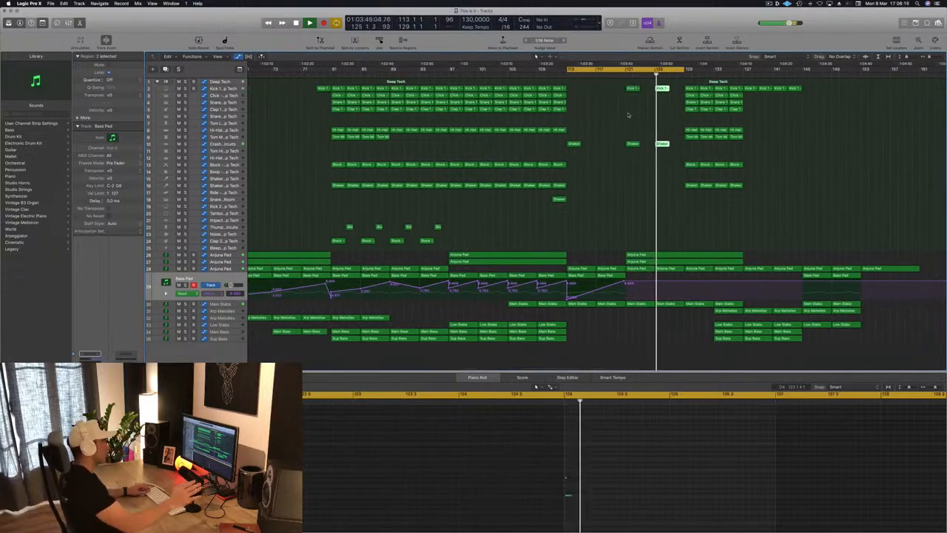
# Step: Delete all the kick and other drum regions from bar 129 onward
pyautogui.press('super+Left')
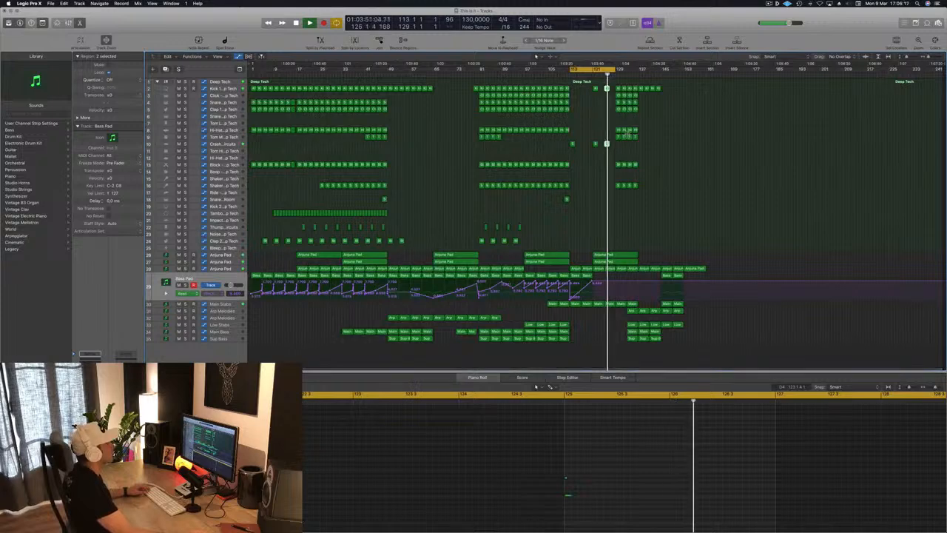
pyautogui.press('super+Right')
pyautogui.press('super+Right')
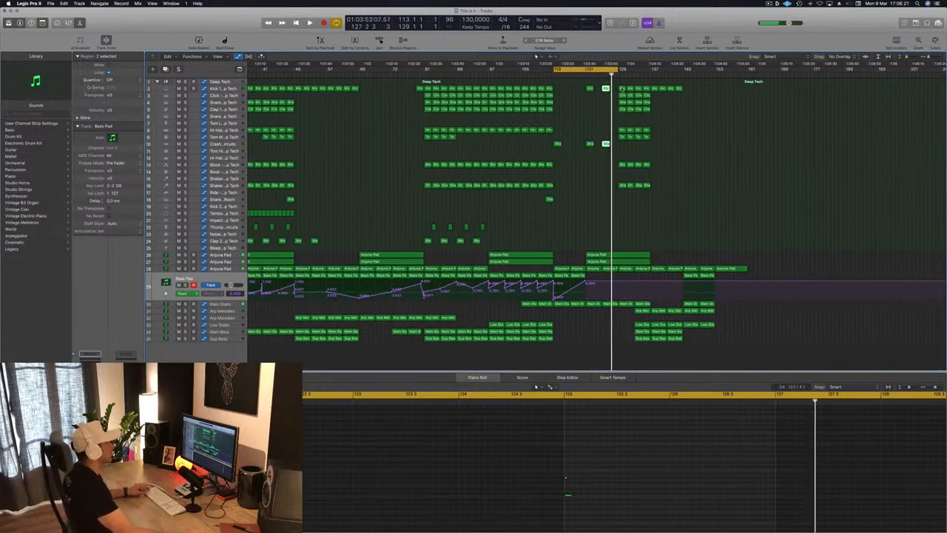
pyautogui.moveTo(617, 88); pyautogui.dragTo(688, 218)
pyautogui.press('Delete')
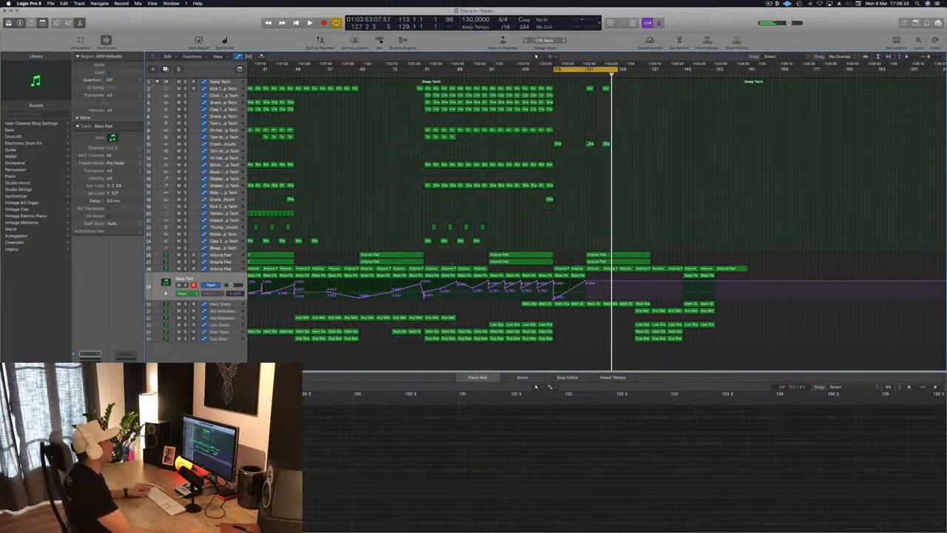
# Step: Copy the kick and crash pairs from bars 121 and 125 to bars 129 and 133, and extend the cycle range to bar 137
pyautogui.press('space')
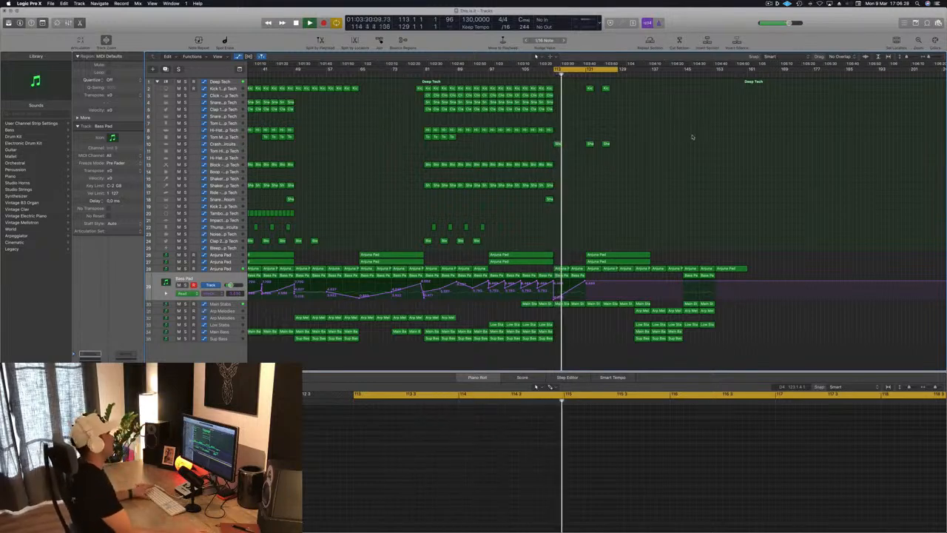
pyautogui.moveTo(626, 86); pyautogui.dragTo(586, 147)
pyautogui.moveTo(590, 88); pyautogui.dragTo(651, 70)
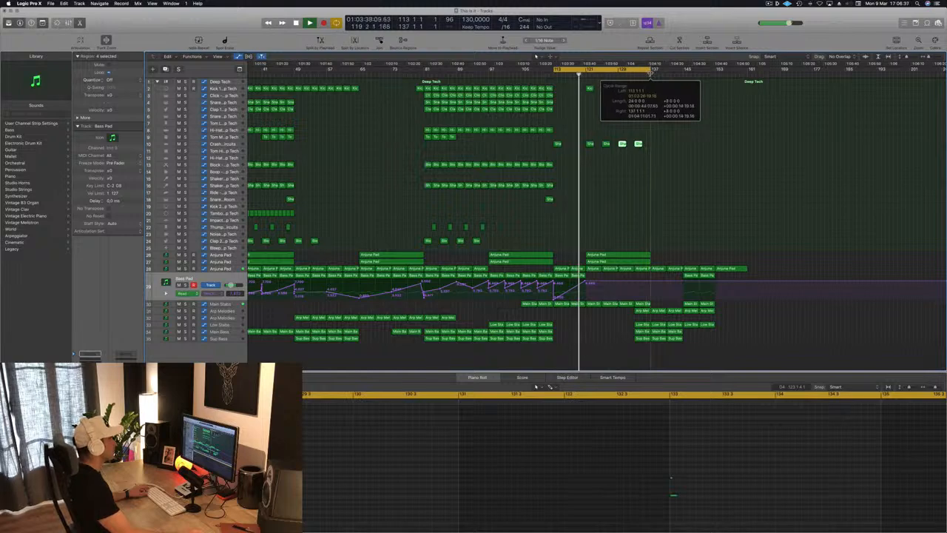
pyautogui.click(691, 129)
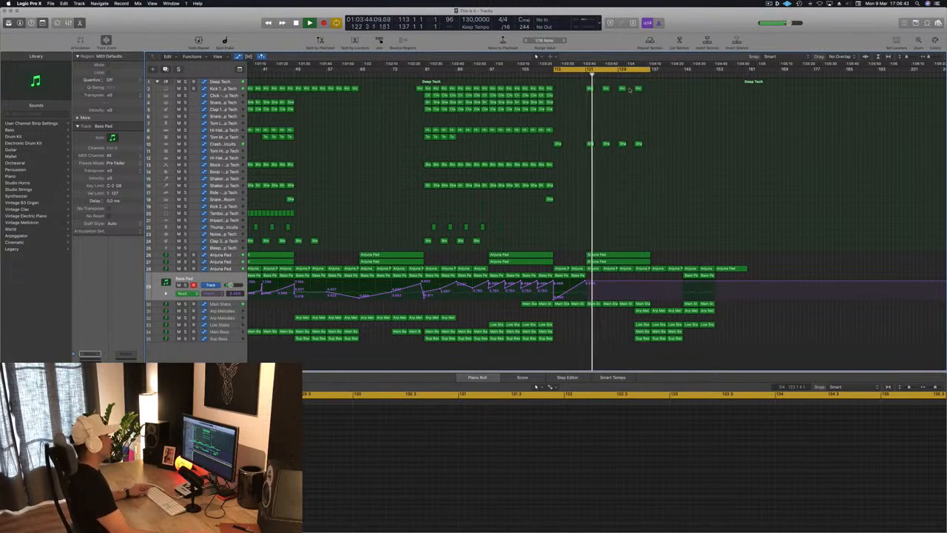
# Step: Copy a Clap 1 region onto the track 6 snare at bar 129, fill it with extra hits between the existing notes, and play it
pyautogui.click(548, 109)
pyautogui.moveTo(549, 109); pyautogui.dragTo(622, 116)
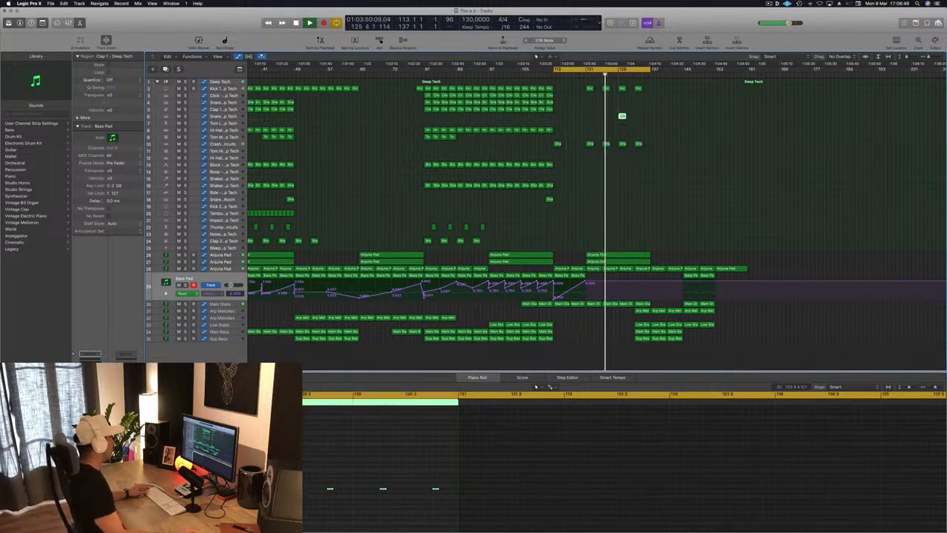
pyautogui.hscroll(-2, 289, 479)
pyautogui.moveTo(287, 479); pyautogui.dragTo(469, 512)
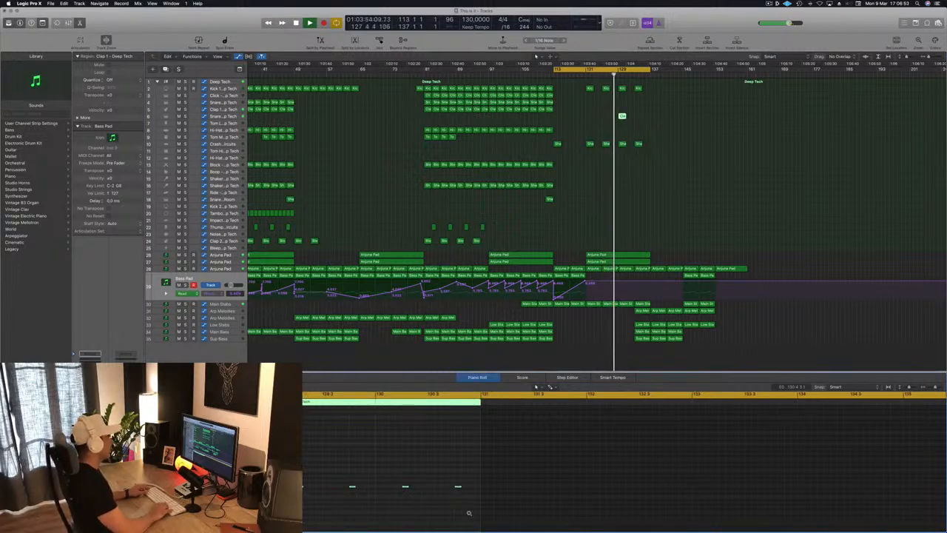
pyautogui.hotkey('alt', 'Down')
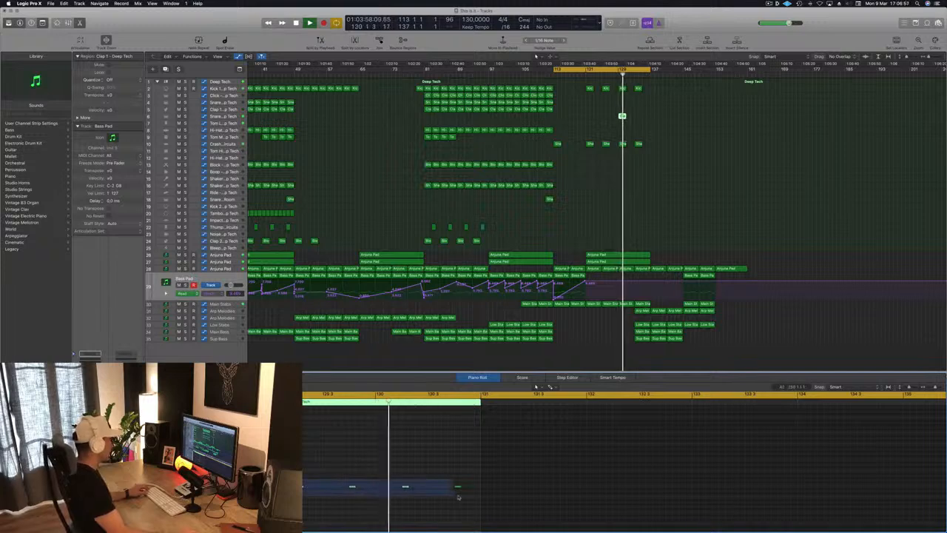
pyautogui.moveTo(301, 486); pyautogui.dragTo(509, 503)
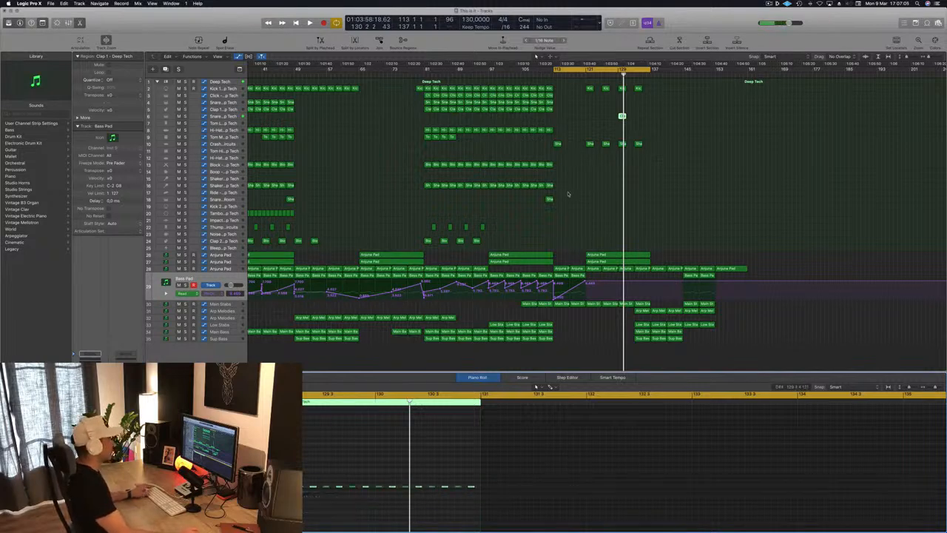
pyautogui.press('space')
pyautogui.click(618, 75)
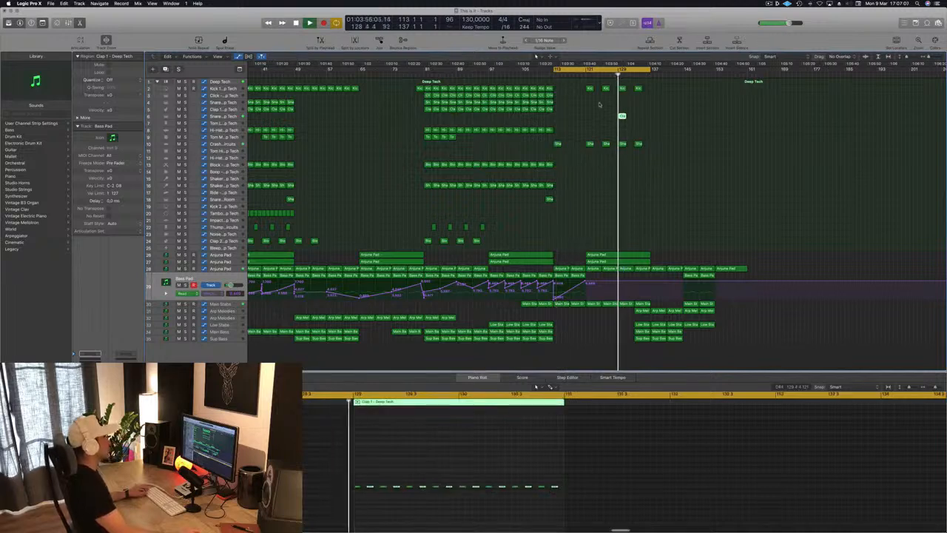
# Step: Repeat the clap region on track 6 to fill bars 129 to 137, then save the project
pyautogui.hscroll(-3, 584, 179)
pyautogui.hscroll(-2, 584, 180)
pyautogui.hscroll(5, 656, 116)
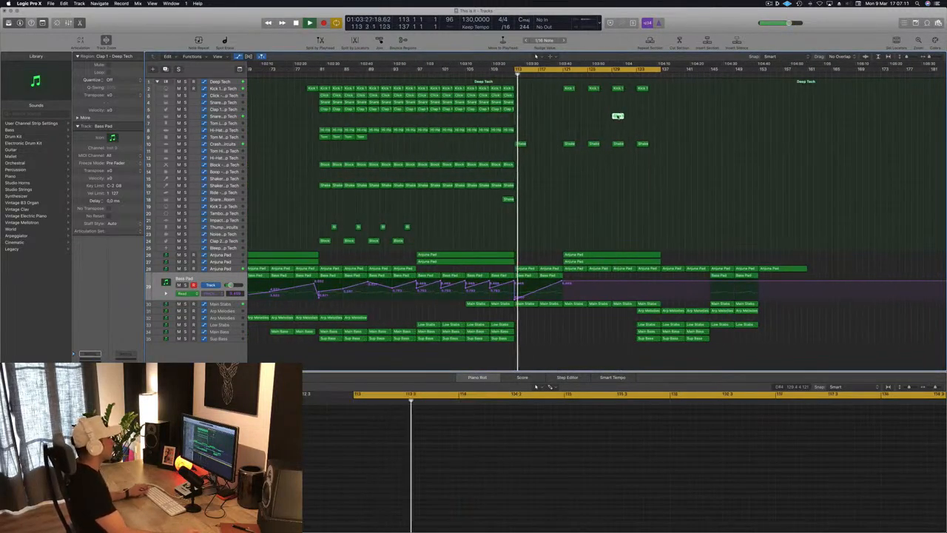
pyautogui.moveTo(626, 121); pyautogui.dragTo(642, 118)
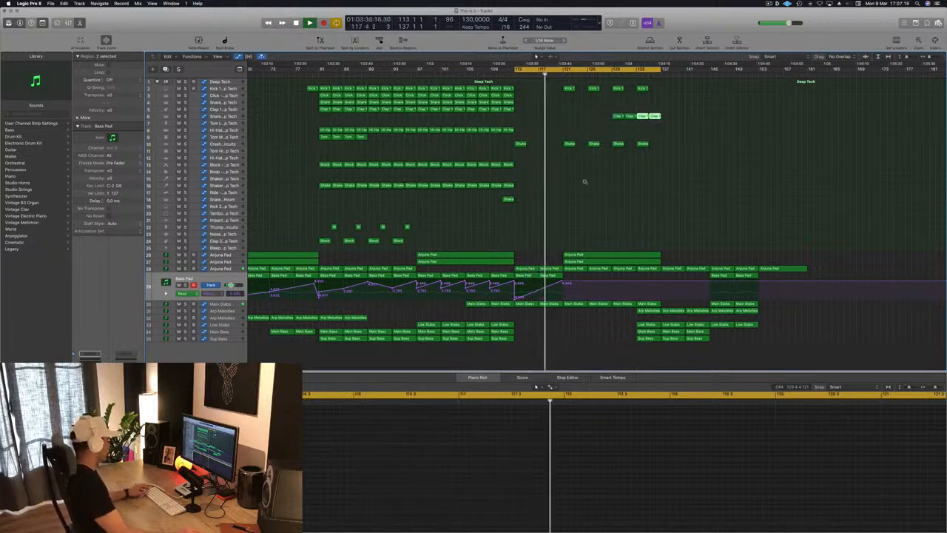
pyautogui.press('super+Left')
pyautogui.press('super+s')
pyautogui.press('super+Left')
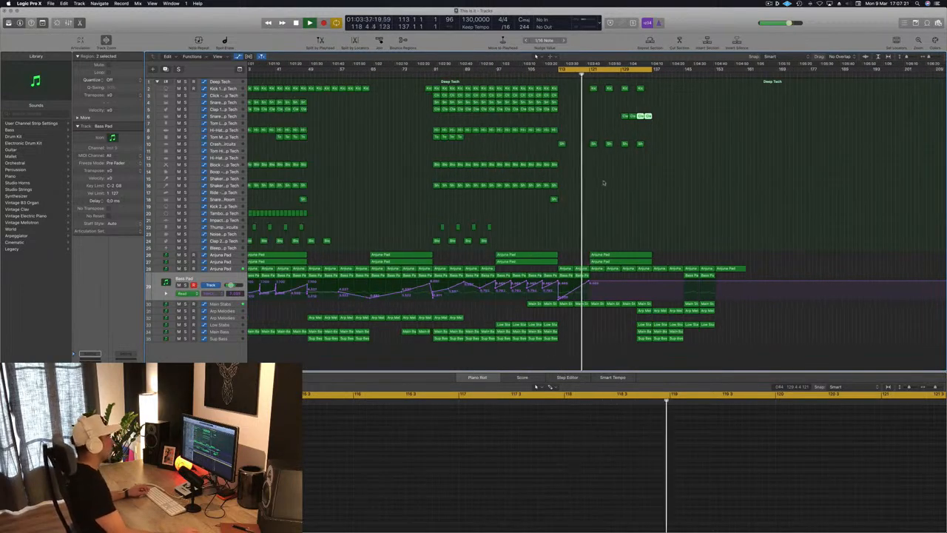
# Step: Show the Main Stabs automation and place copies of two Main Stabs regions at about bar 174
pyautogui.press('super+Right')
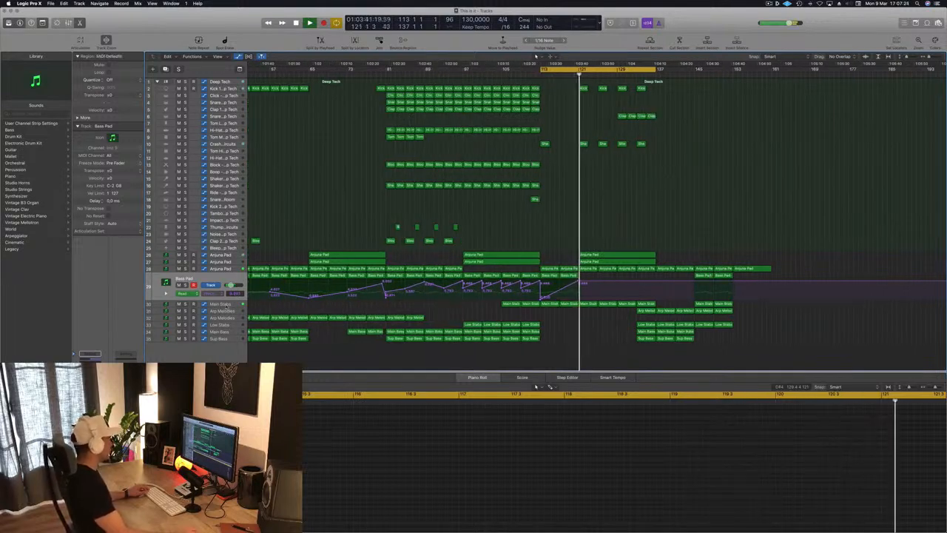
pyautogui.click(221, 304)
pyautogui.click(656, 284)
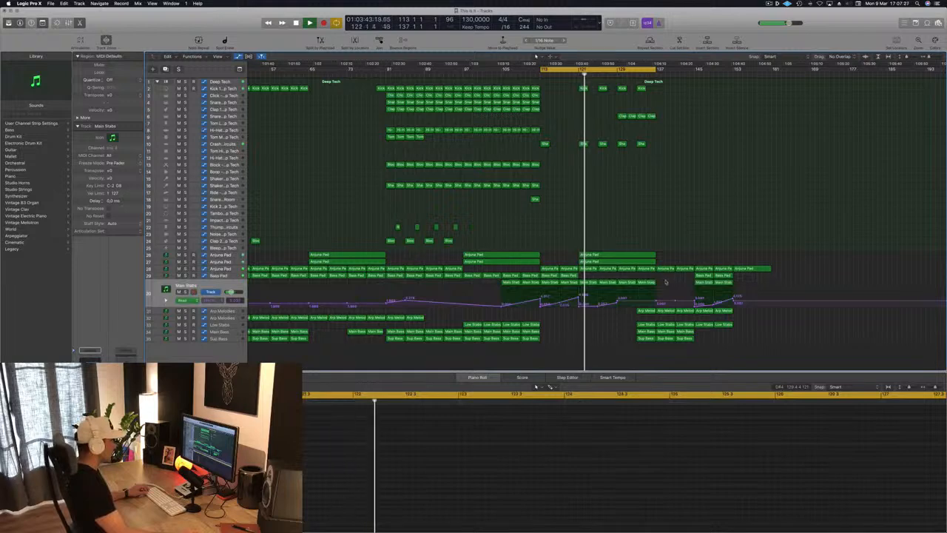
pyautogui.moveTo(656, 284); pyautogui.dragTo(842, 285)
# Step: Reshape the Main Stabs automation after bar 121 into a gradual rise peaking at bar 137
pyautogui.moveTo(624, 287)
pyautogui.mouseDown()
pyautogui.moveTo(591, 285)
pyautogui.moveTo(623, 288)
pyautogui.mouseUp()
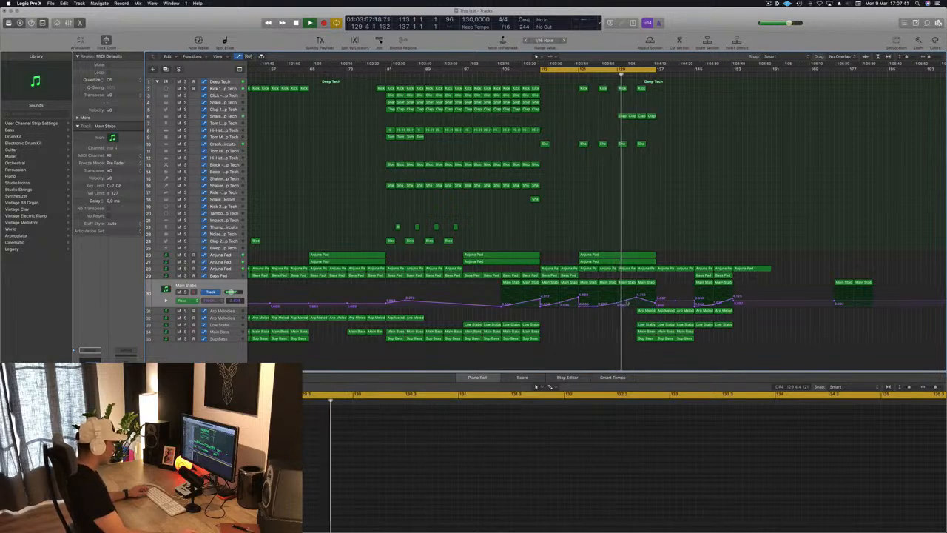
pyautogui.moveTo(634, 297); pyautogui.dragTo(655, 300)
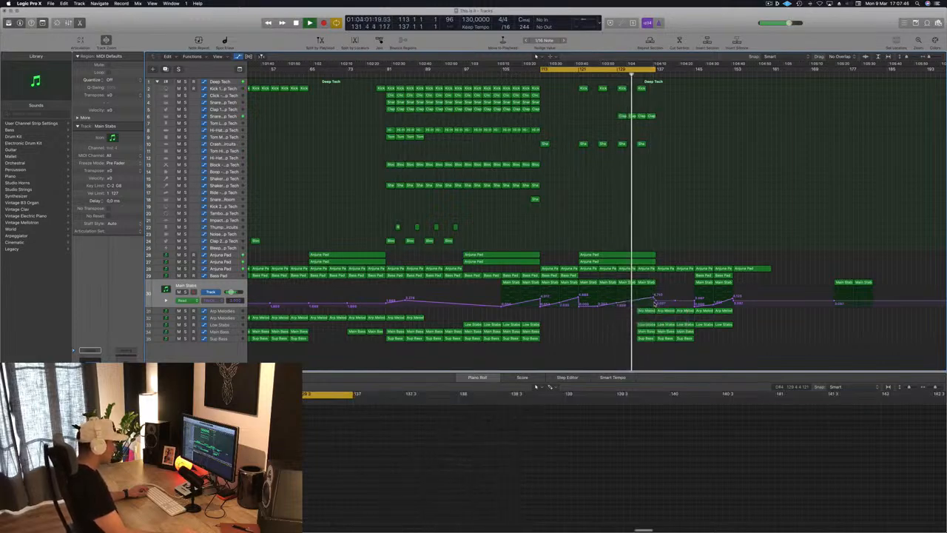
pyautogui.moveTo(655, 297); pyautogui.dragTo(655, 295)
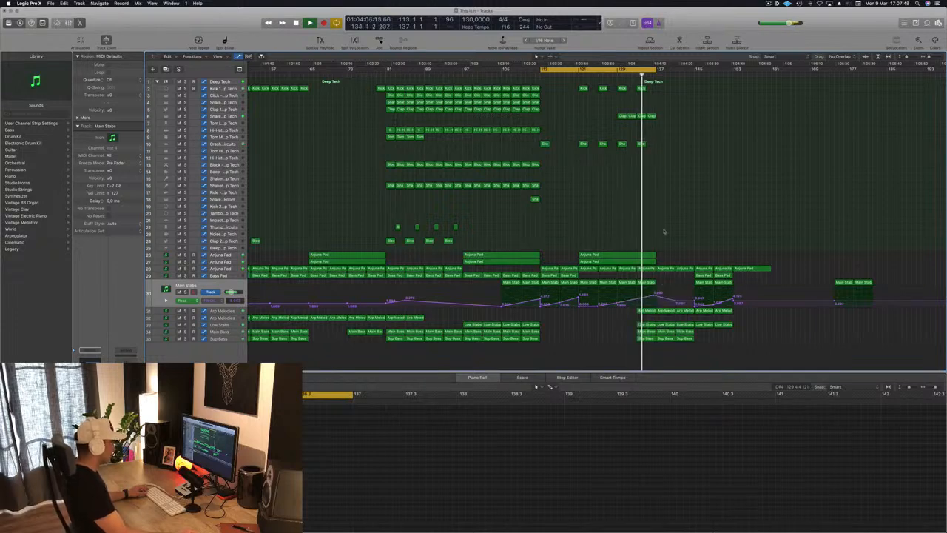
# Step: Move the two long Anjuna Pad regions from bar 121 to bar 129 and play the cycled section
pyautogui.press('super+Left')
pyautogui.hscroll(-3, 675, 212)
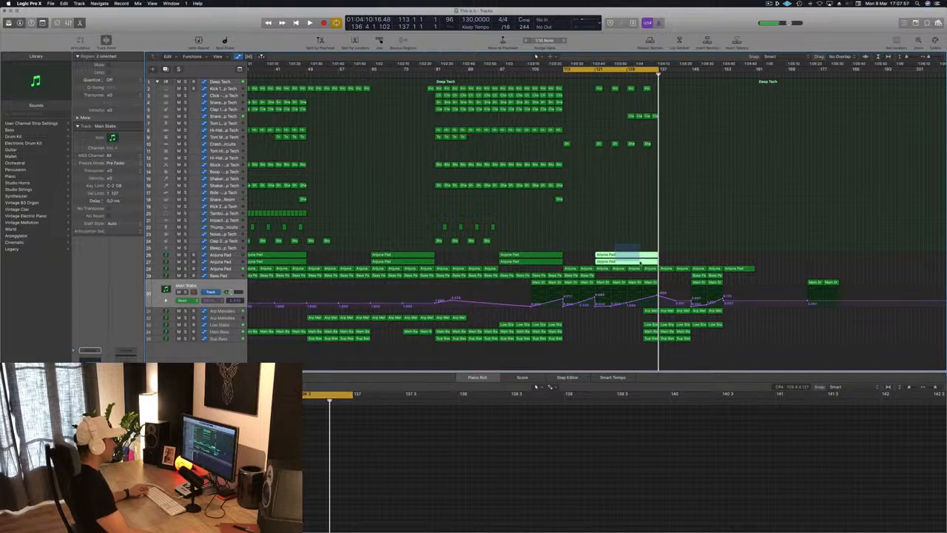
pyautogui.moveTo(625, 257); pyautogui.dragTo(660, 260)
pyautogui.press('space')
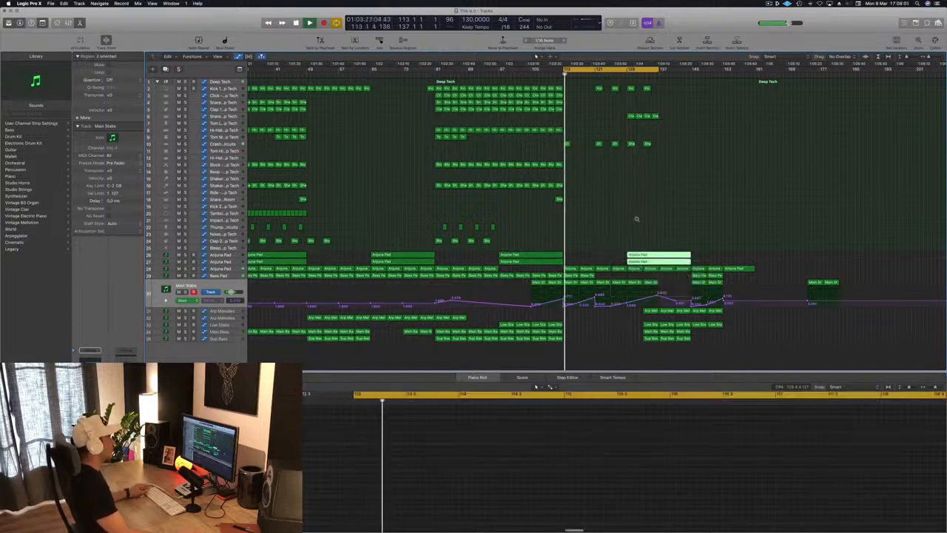
# Step: Save the project, then try other sounds on track 6 from bar 129 and load Snare 1 - Analog Circuits
pyautogui.press('super+Left')
pyautogui.press('super+s')
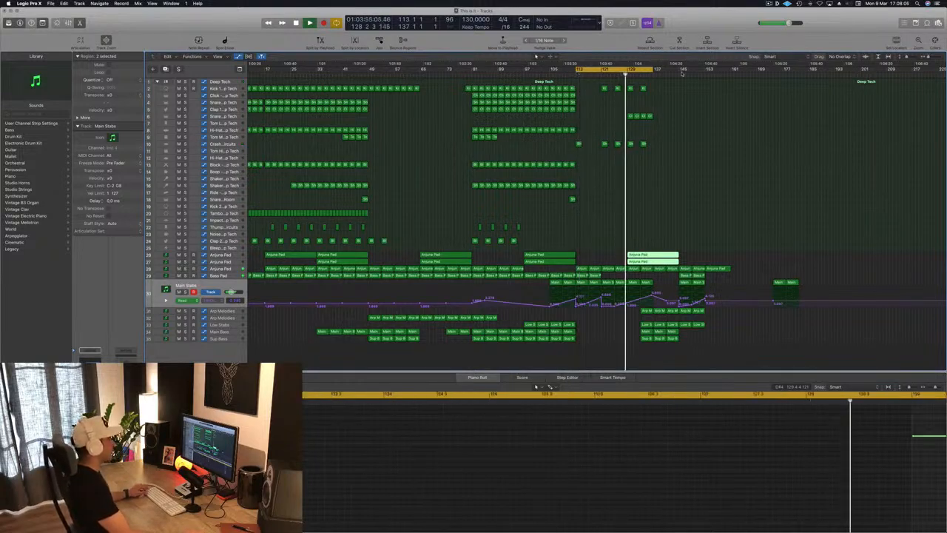
pyautogui.click(236, 116)
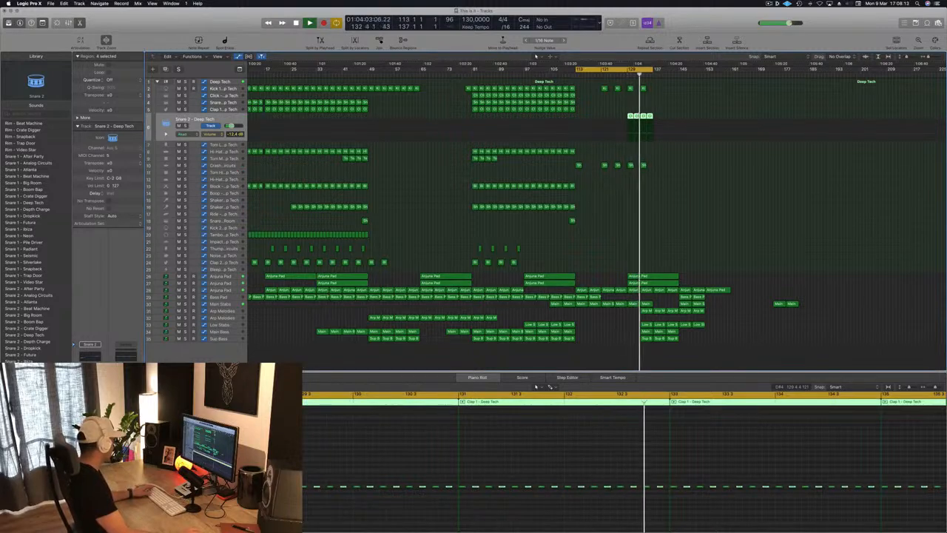
pyautogui.click(624, 75)
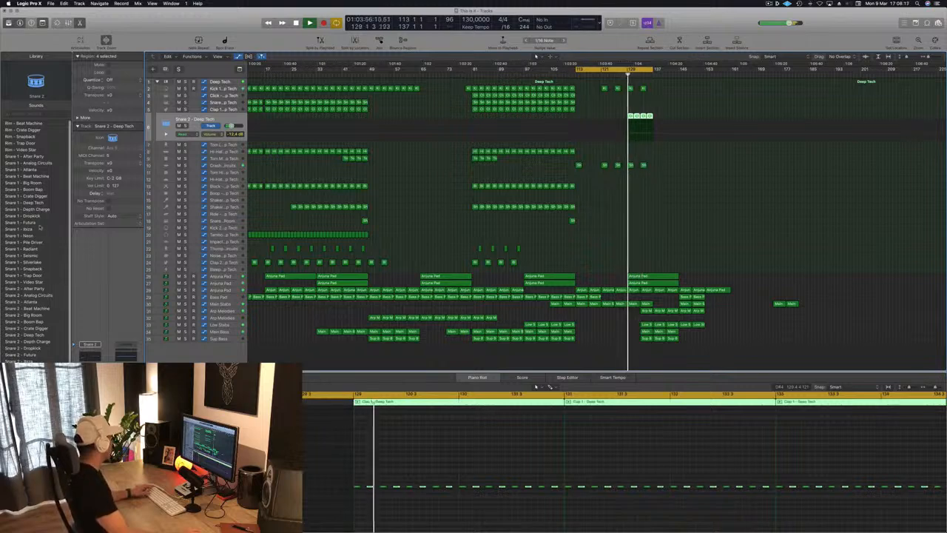
pyautogui.click(29, 157)
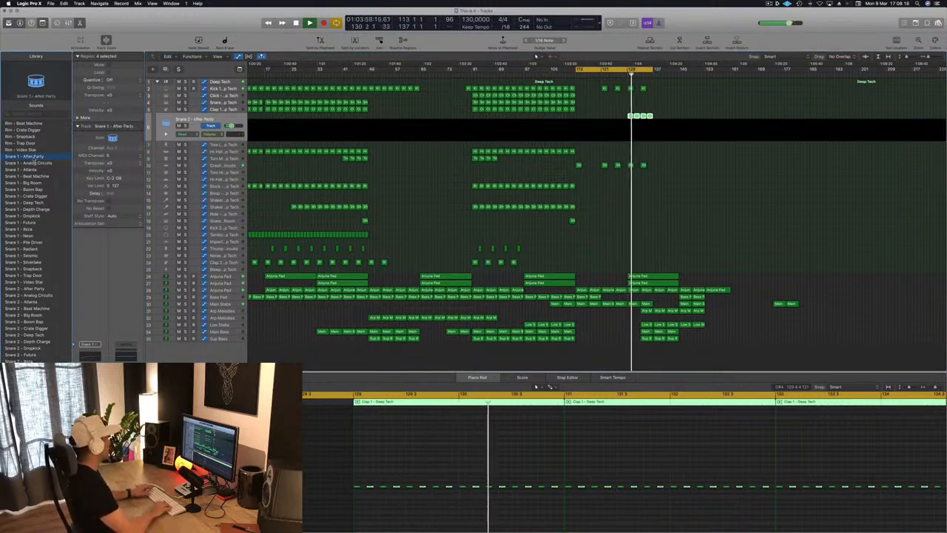
pyautogui.press('Down')
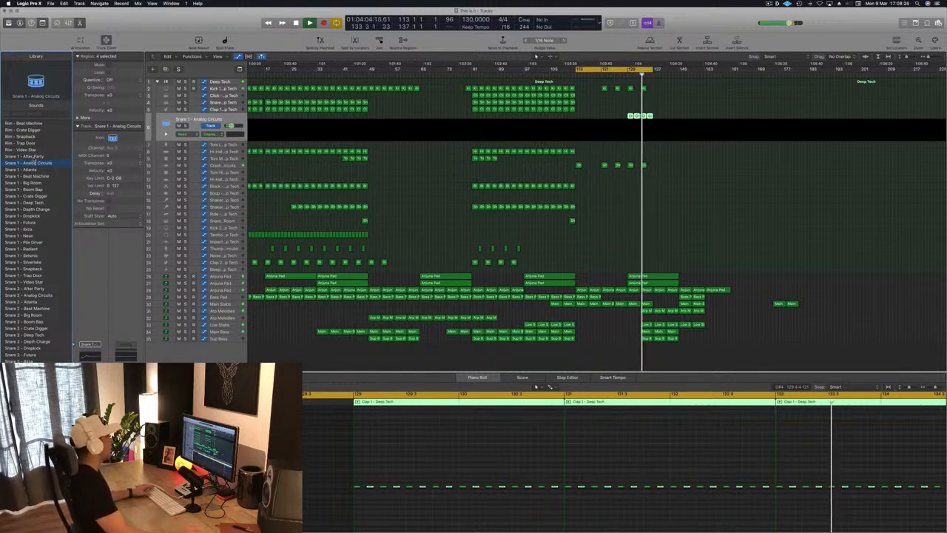
pyautogui.click(627, 76)
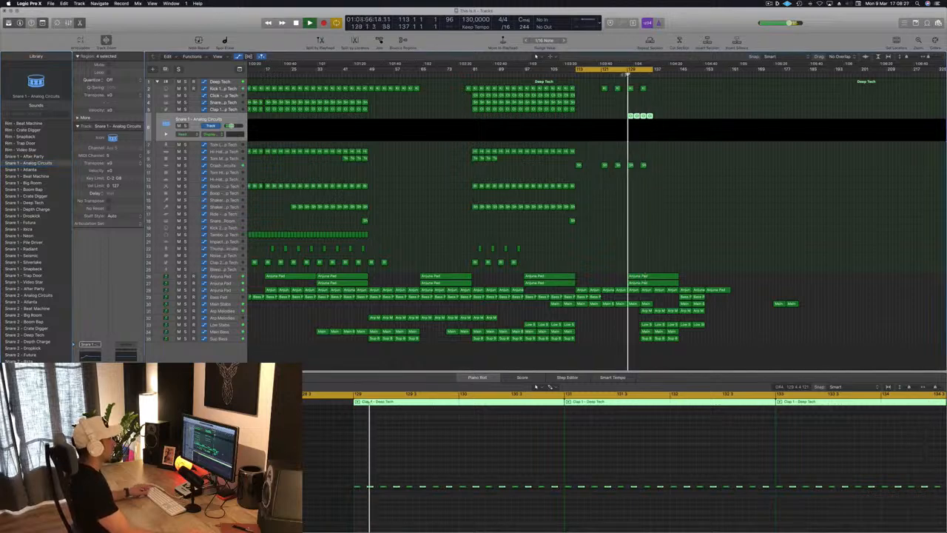
# Step: Double the hits in the last two clap regions, bars 133 to 137, by copying their notes into the gaps
pyautogui.click(671, 113)
pyautogui.click(645, 119)
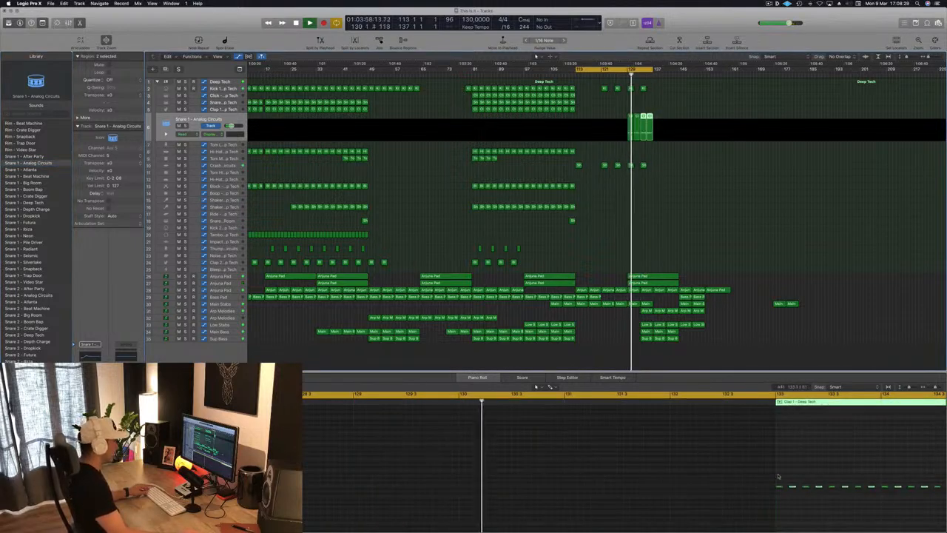
pyautogui.hscroll(-3, 888, 483)
pyautogui.hscroll(5, 832, 491)
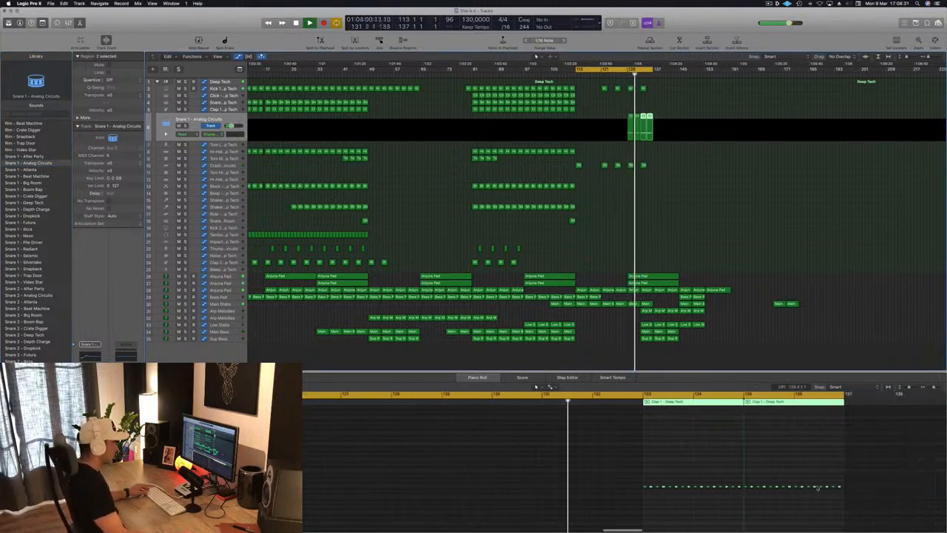
pyautogui.moveTo(594, 474); pyautogui.dragTo(878, 512)
pyautogui.press('z')
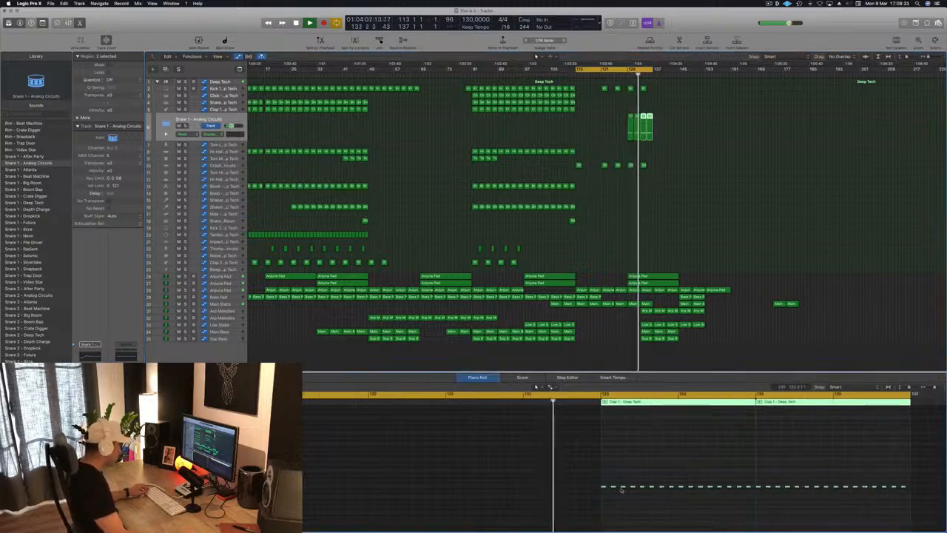
pyautogui.moveTo(605, 487); pyautogui.dragTo(610, 489)
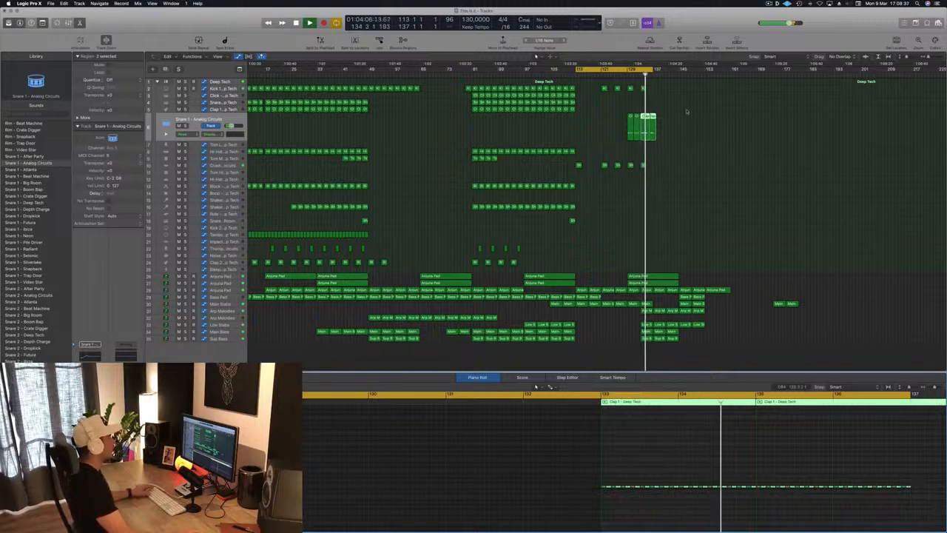
# Step: Extend the end of the cycle range to about bar 159
pyautogui.hscroll(-2, 656, 122)
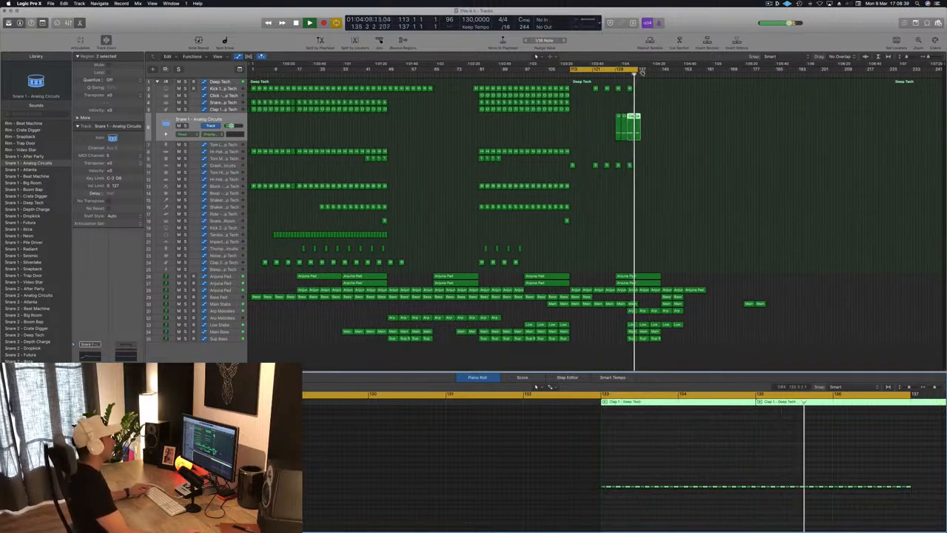
pyautogui.moveTo(643, 70); pyautogui.dragTo(701, 75)
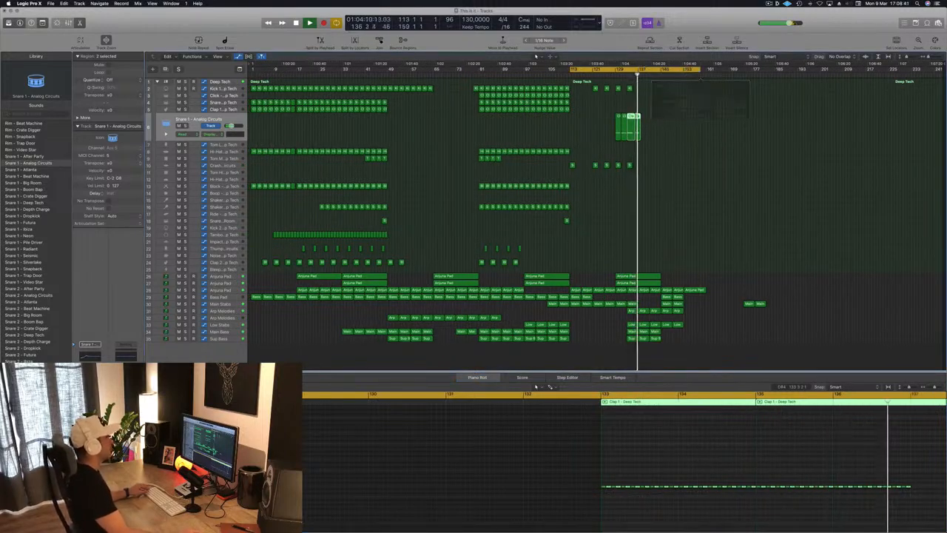
pyautogui.hscroll(3, 695, 141)
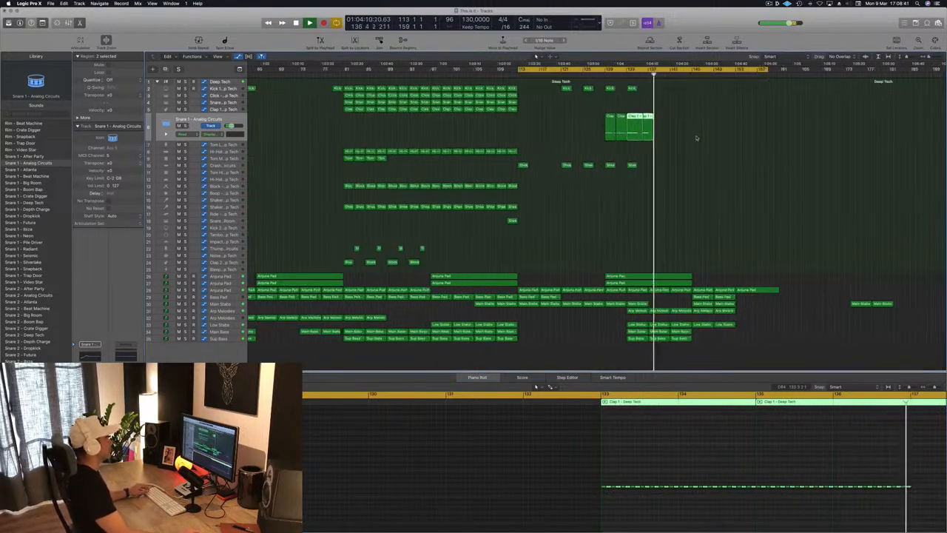
# Step: Split the overlapping clap regions after bar 133, splitting the crossing notes, and delete the region starting at bar 135
pyautogui.click(641, 116)
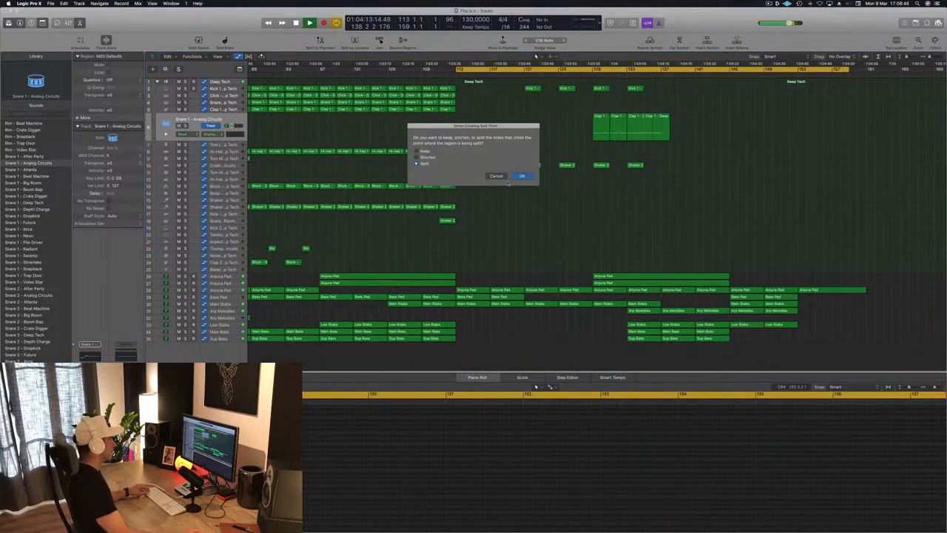
pyautogui.click(522, 177)
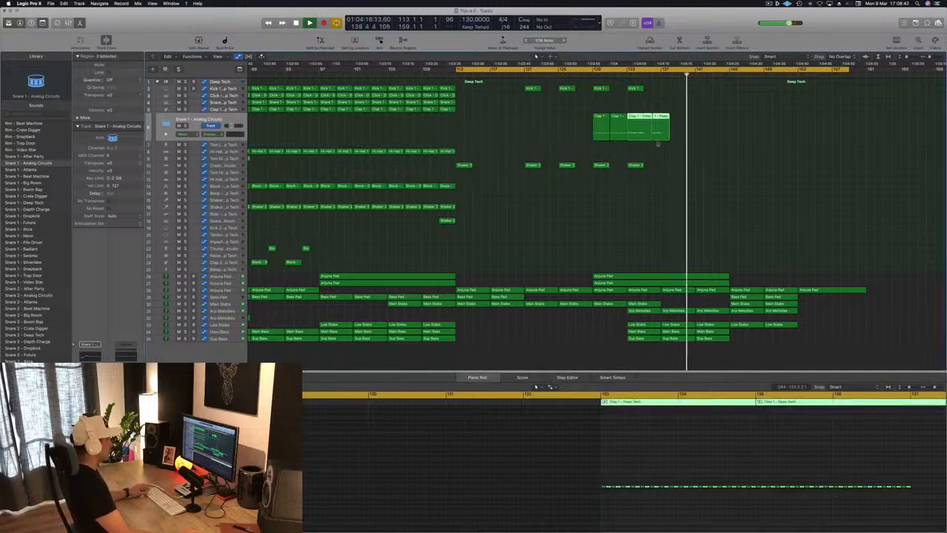
pyautogui.click(639, 131)
pyautogui.click(639, 131)
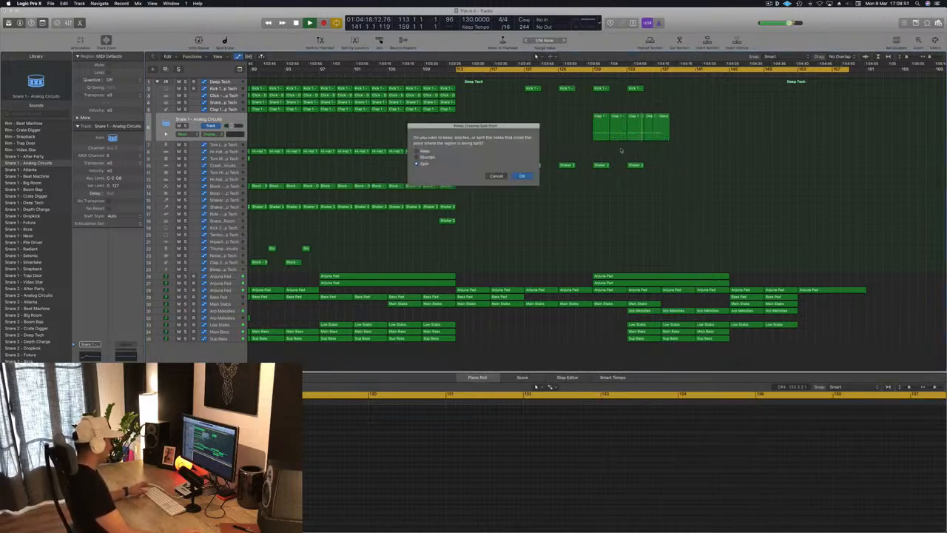
pyautogui.press('Return')
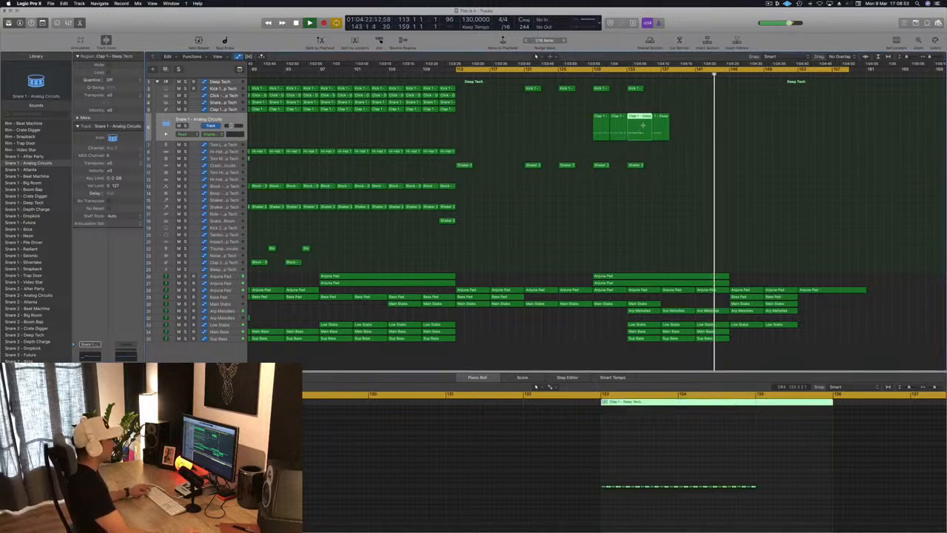
pyautogui.click(642, 131)
pyautogui.press('Return')
pyautogui.click(651, 130)
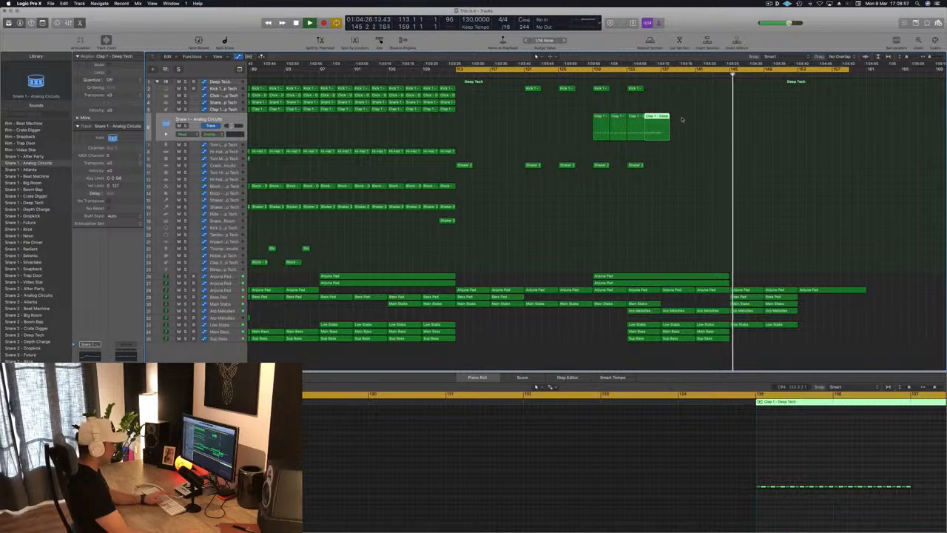
pyautogui.press('Delete')
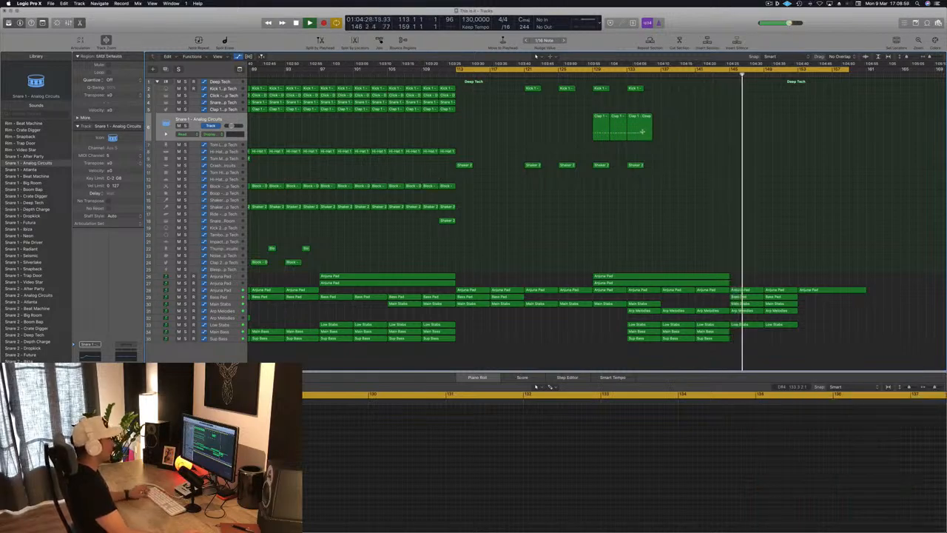
# Step: Split the clap region at bar 133 again at bar 135 and delete the leftover piece
pyautogui.click(612, 137)
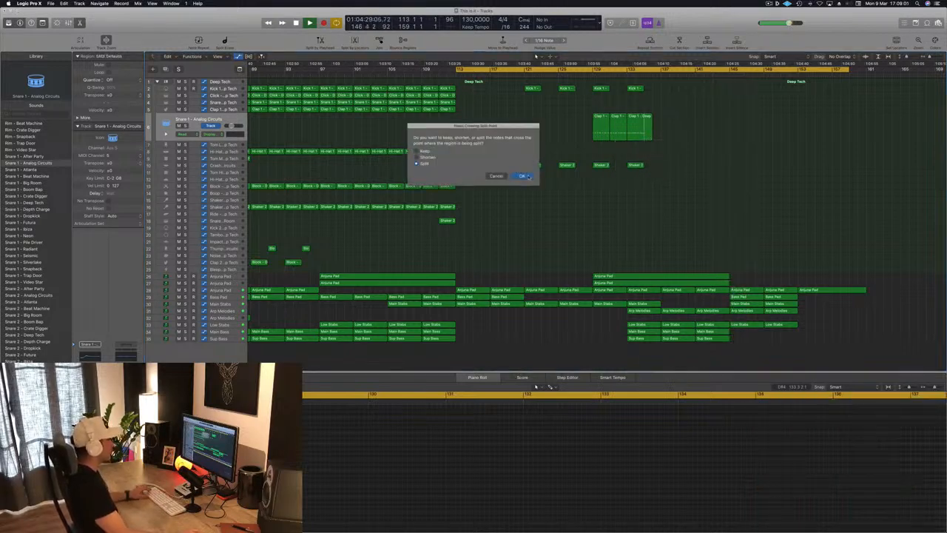
pyautogui.click(526, 176)
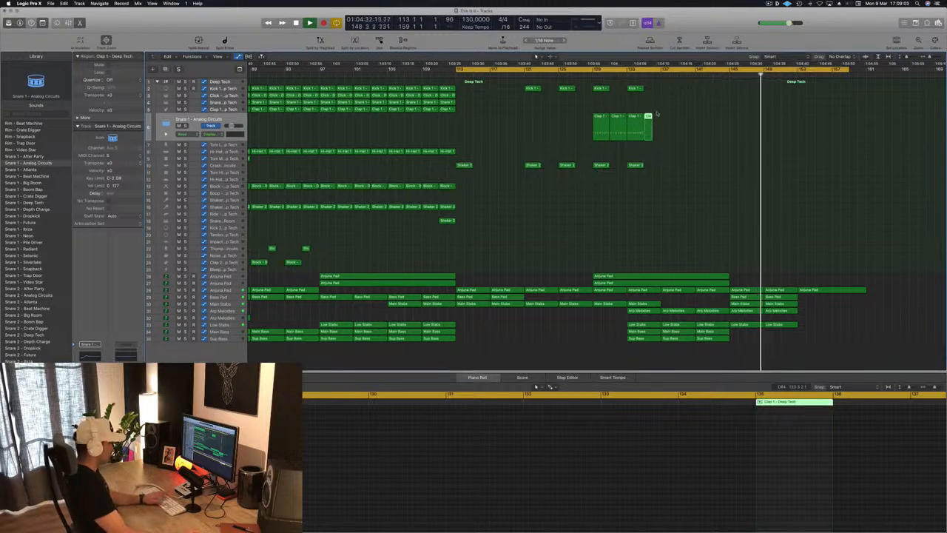
pyautogui.press('Delete')
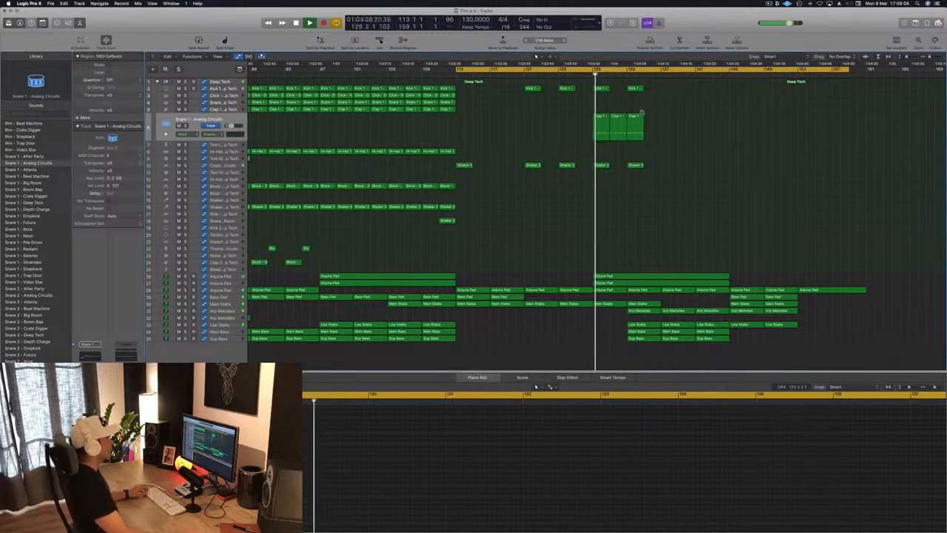
# Step: Copy the trimmed clap region from bar 133 to bar 135 to fill up to bar 137
pyautogui.click(629, 125)
pyautogui.moveTo(642, 122); pyautogui.dragTo(652, 118)
pyautogui.click(635, 122)
pyautogui.click(688, 102)
pyautogui.click(633, 117)
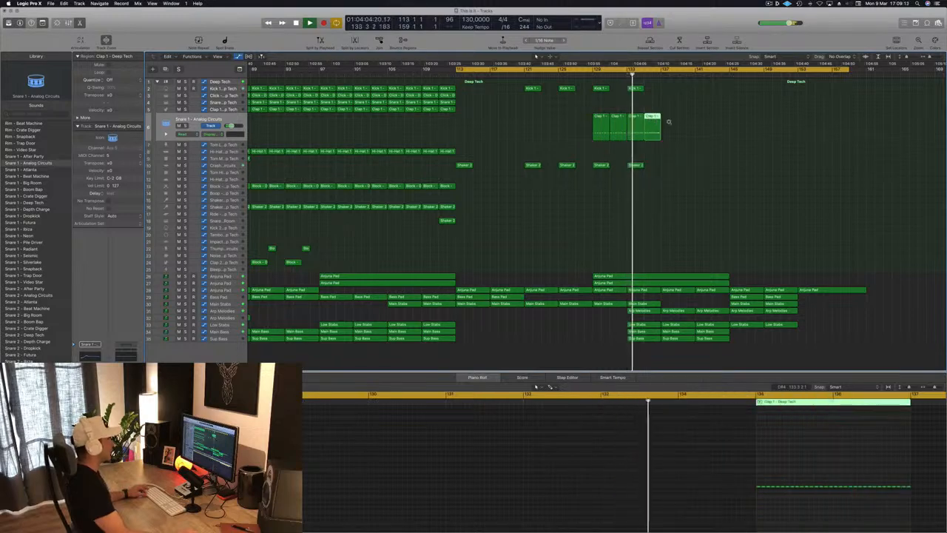
# Step: Copy the doubled clap regions after bar 137 to continue the clap build up to bar 143
pyautogui.press('super+Left')
pyautogui.press('super+Left')
pyautogui.press('super+Left')
pyautogui.press('super+Right')
pyautogui.press('super+Right')
pyautogui.press('super+Right')
pyautogui.press('super+Right')
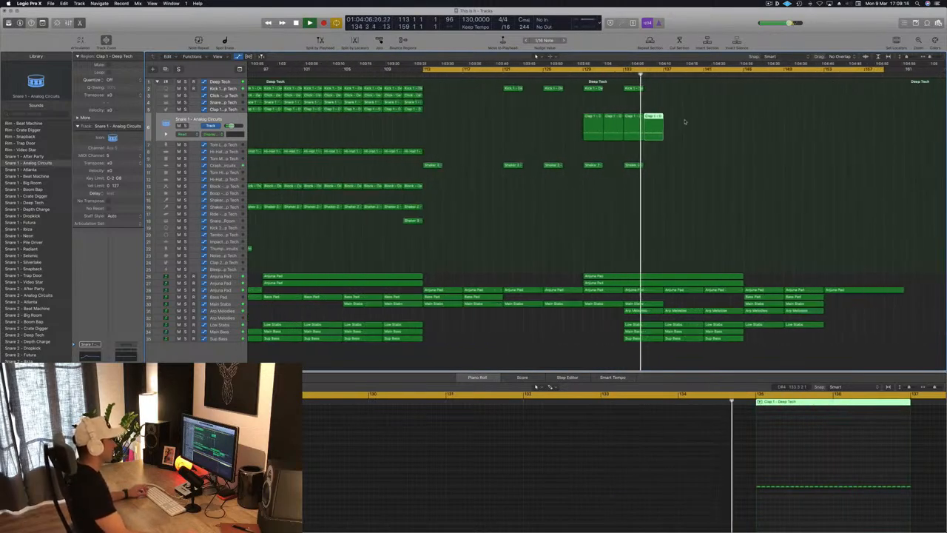
pyautogui.press('super+Left')
pyautogui.moveTo(658, 120); pyautogui.dragTo(696, 124)
pyautogui.press('super+Left')
pyautogui.press('super+Left')
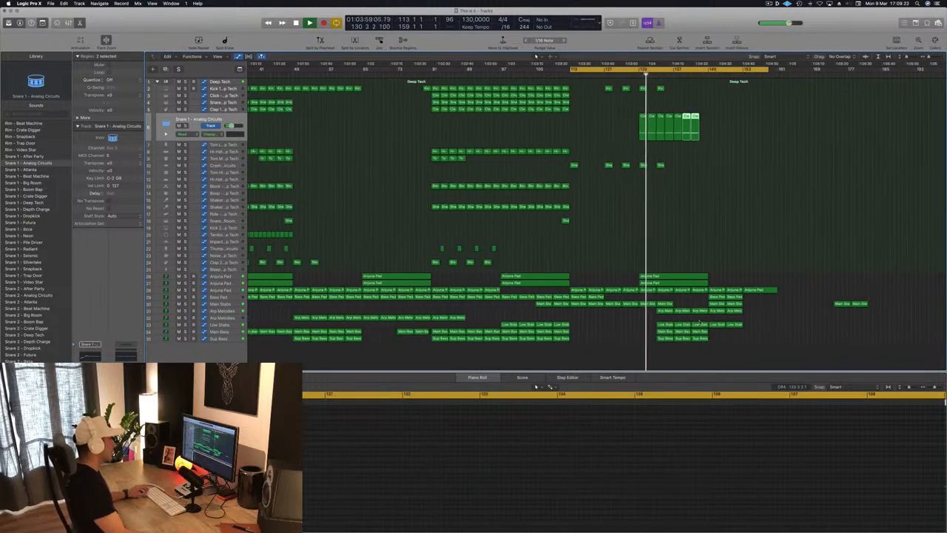
# Step: Show the Main Stabs automation and copy two Main Stabs regions with their automation to bars 137 to 145
pyautogui.click(666, 304)
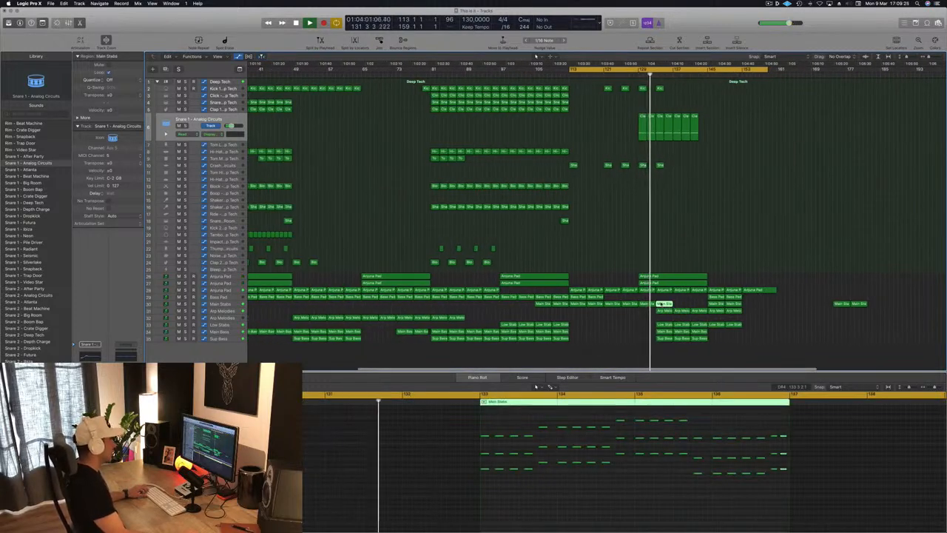
pyautogui.click(239, 305)
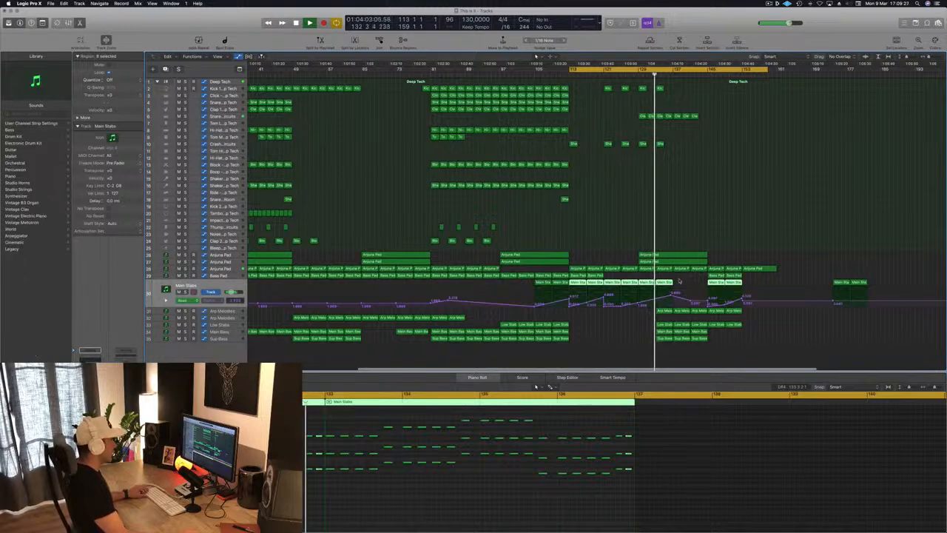
pyautogui.moveTo(677, 283); pyautogui.dragTo(699, 326)
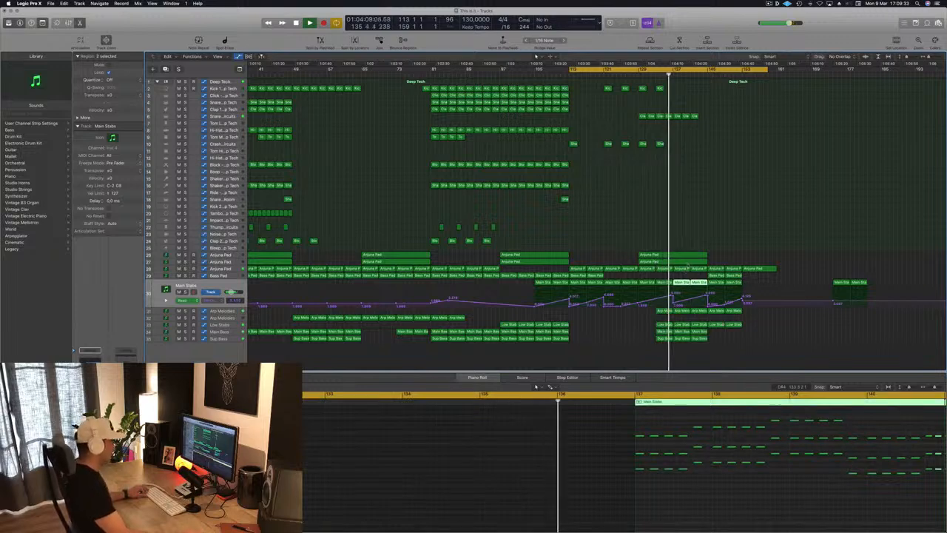
# Step: Show the track 28 Anjuna Pad automation and shape it into a gradual rise from bar 137 to bar 145
pyautogui.click(682, 269)
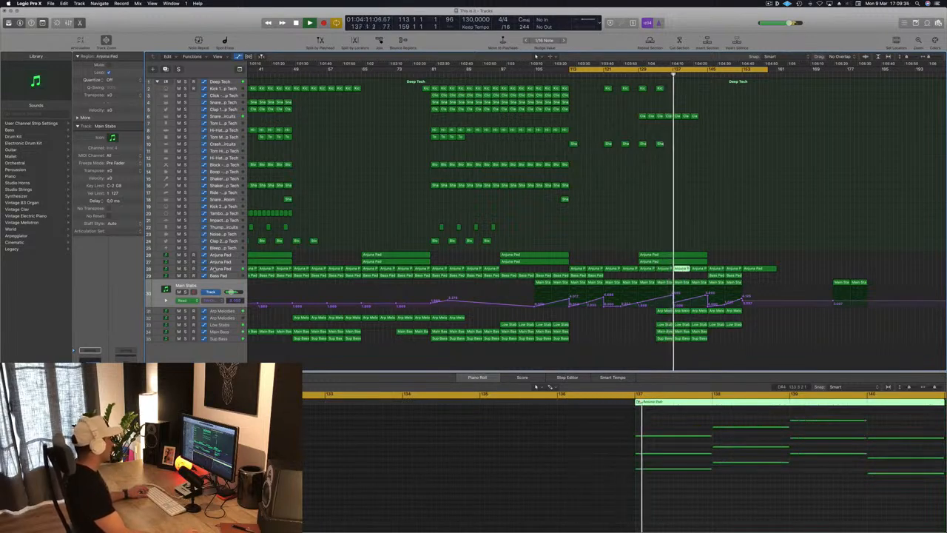
pyautogui.click(221, 269)
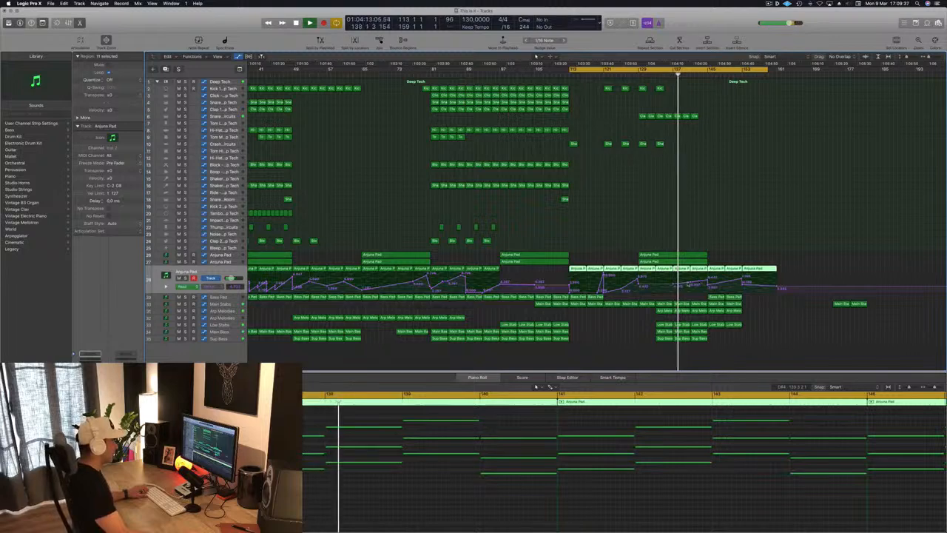
pyautogui.click(709, 278)
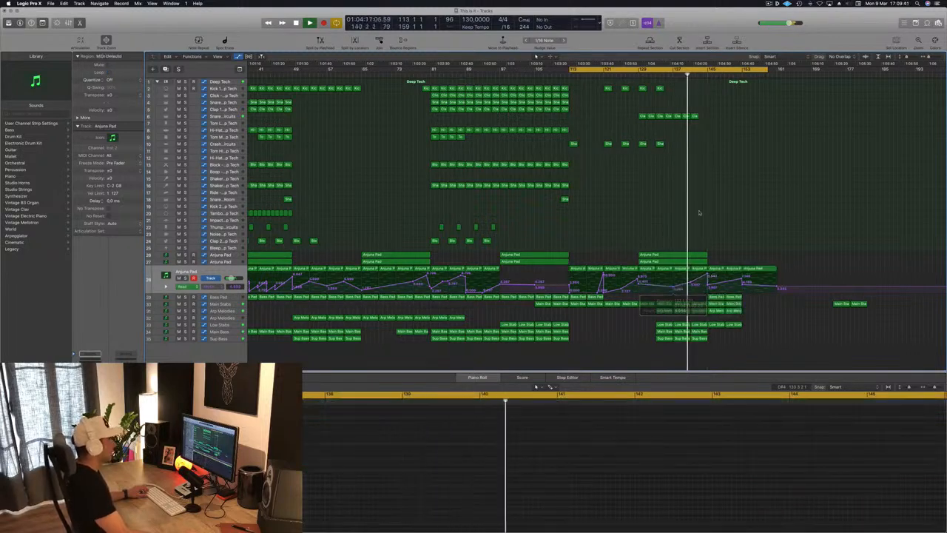
# Step: Copy a clap region on track 6 to bar 143 to complete the build up to bar 145
pyautogui.press('super+Right')
pyautogui.press('super+Right')
pyautogui.press('super+Right')
pyautogui.moveTo(708, 116); pyautogui.dragTo(733, 120)
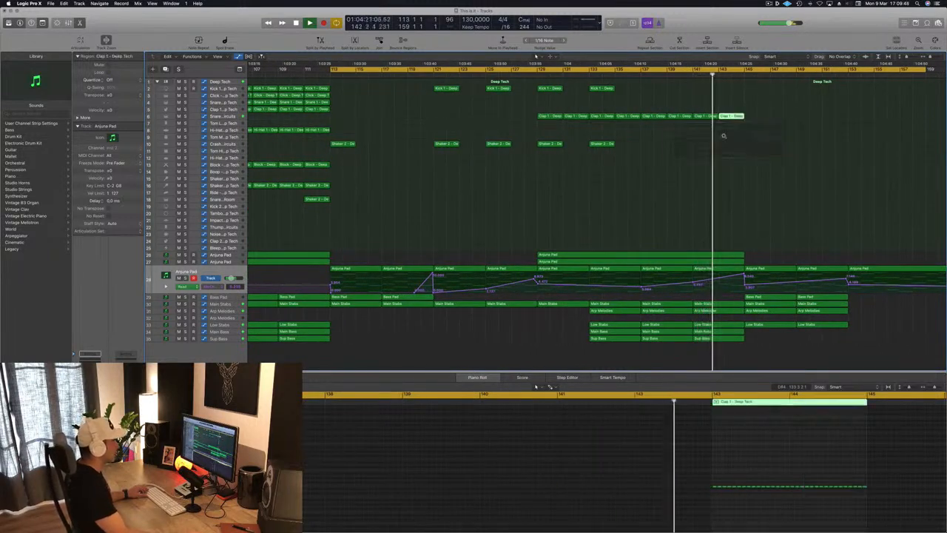
# Step: Play the breakdown from about bar 127 to check the extended clap build
pyautogui.press('super+Left')
pyautogui.press('super+Left')
pyautogui.press('super+Left')
pyautogui.press('super+Left')
pyautogui.press('super+Left')
pyautogui.press('super+Left')
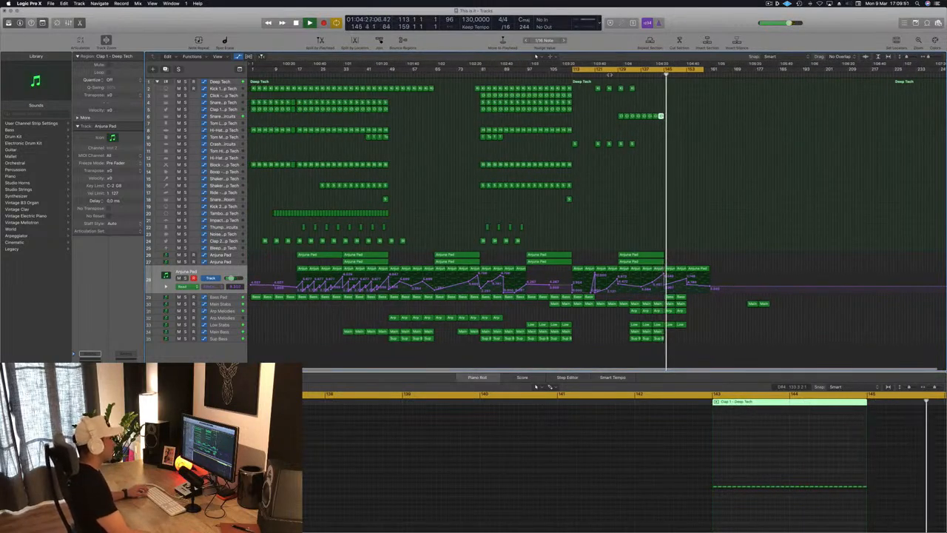
pyautogui.click(611, 75)
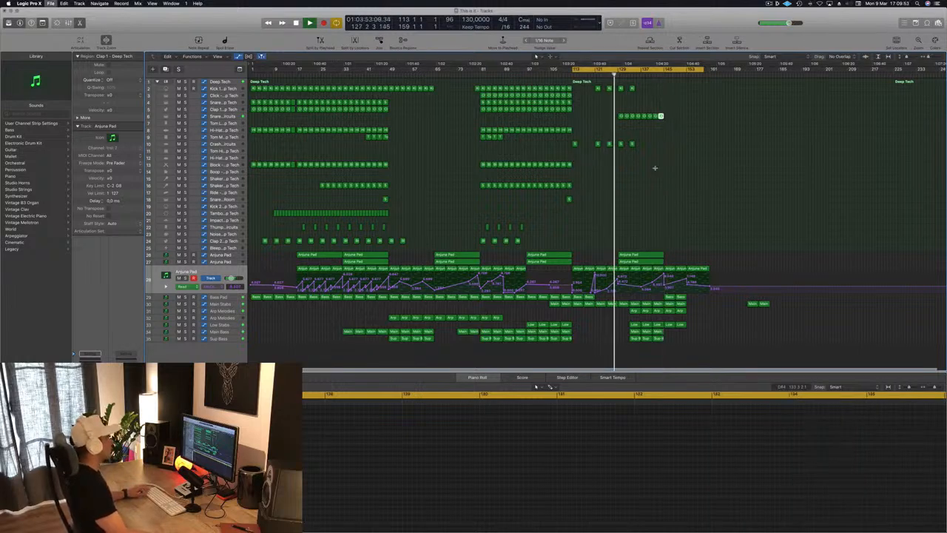
pyautogui.press('super+Right')
pyautogui.press('super+Right')
pyautogui.press('super+Right')
pyautogui.press('super+Right')
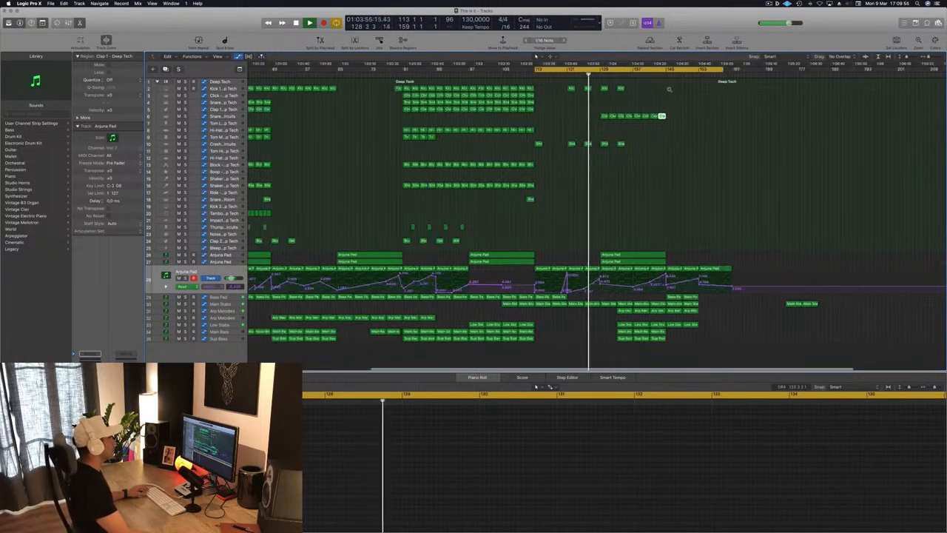
# Step: Copy the two Kick 1 regions at bars 129 and 133 to bars 137 and 141
pyautogui.click(601, 89)
pyautogui.keyDown('shift'); pyautogui.click(575, 89); pyautogui.keyUp('shift')
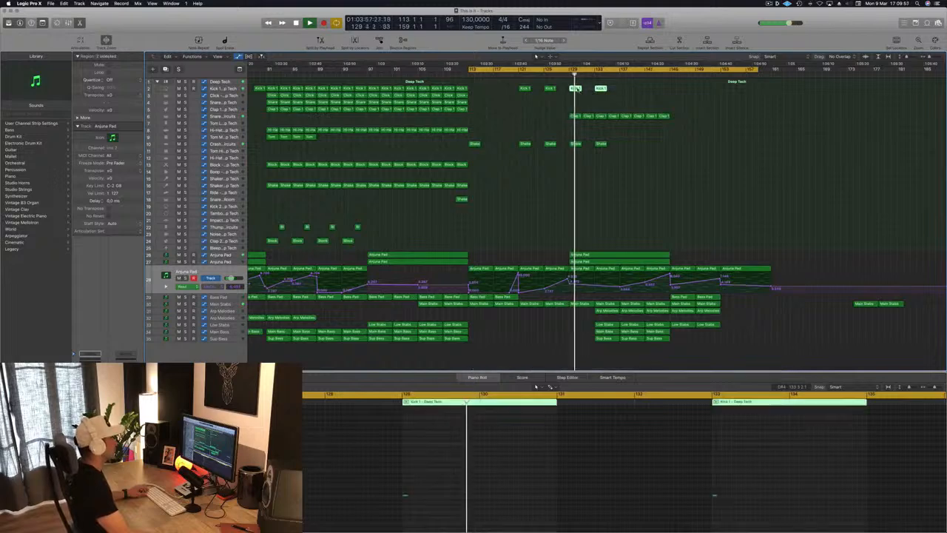
pyautogui.moveTo(576, 88); pyautogui.dragTo(628, 95)
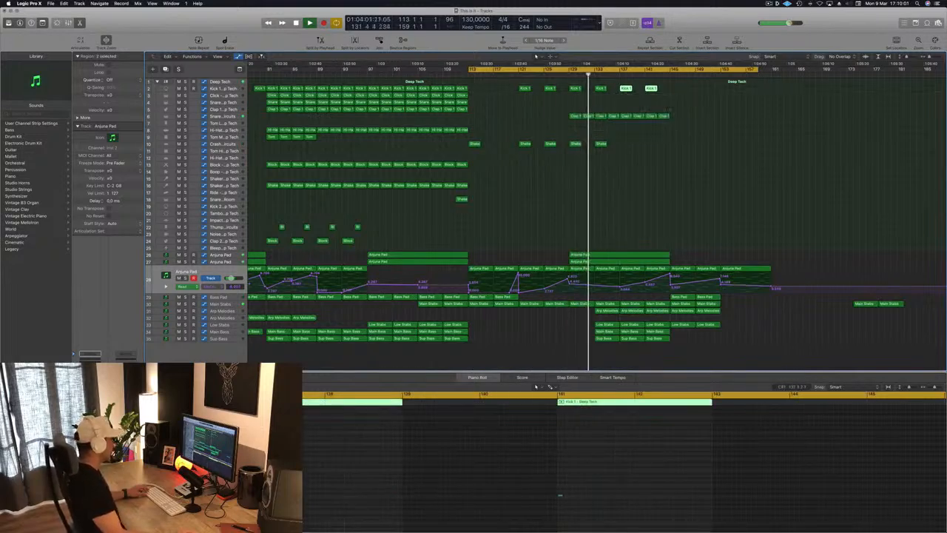
# Step: Add a second kick note just after the first one in the Kick 1 region at bar 137
pyautogui.press('super+a')
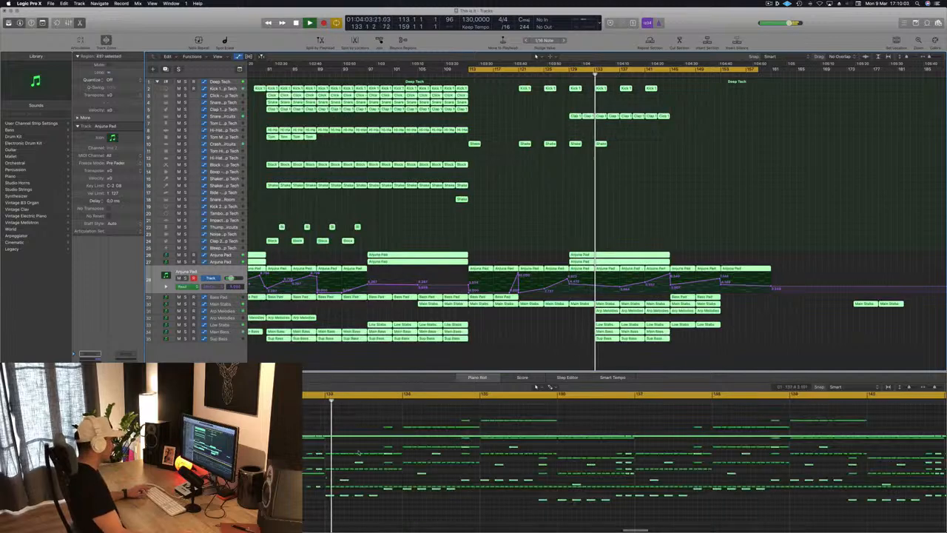
pyautogui.click(523, 256)
pyautogui.moveTo(685, 100); pyautogui.dragTo(628, 83)
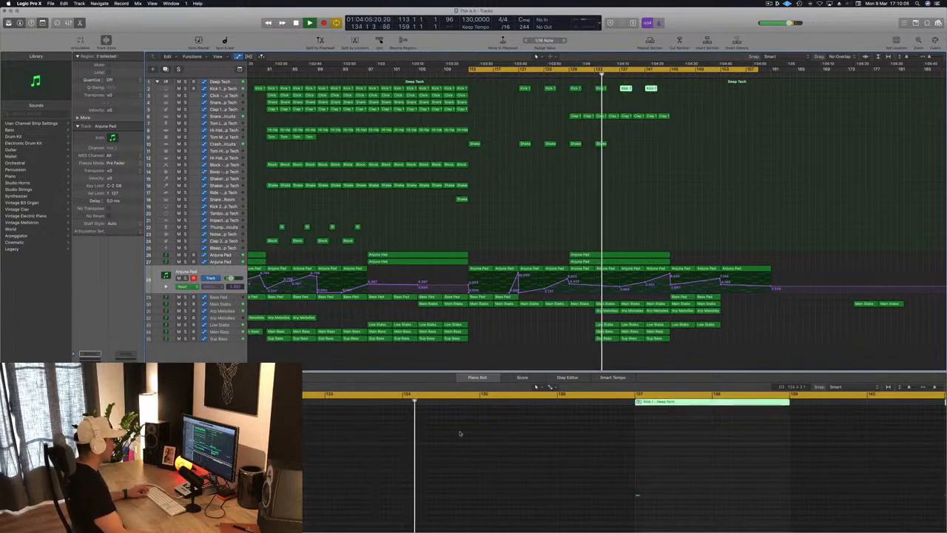
pyautogui.click(641, 497)
pyautogui.moveTo(646, 496); pyautogui.dragTo(647, 496)
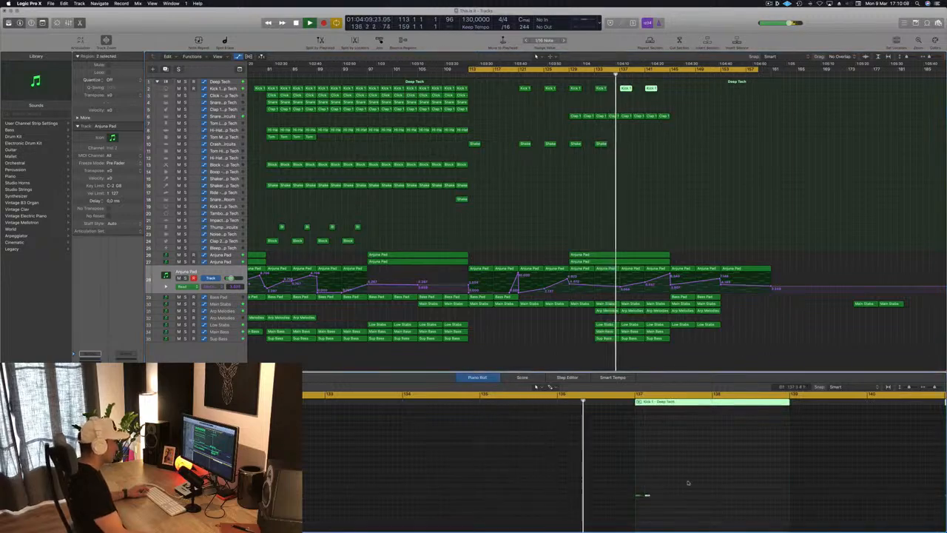
pyautogui.press('super+Left')
pyautogui.press('super+Left')
pyautogui.press('super+Left')
pyautogui.press('super+Left')
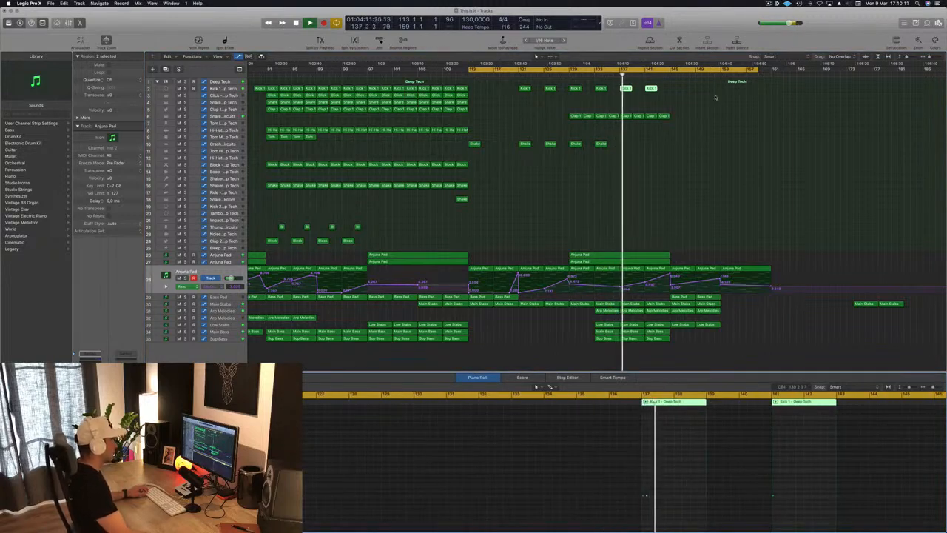
pyautogui.moveTo(651, 89); pyautogui.dragTo(668, 95)
pyautogui.hscroll(-2, 512, 121)
pyautogui.press('super+Left')
pyautogui.press('super+Left')
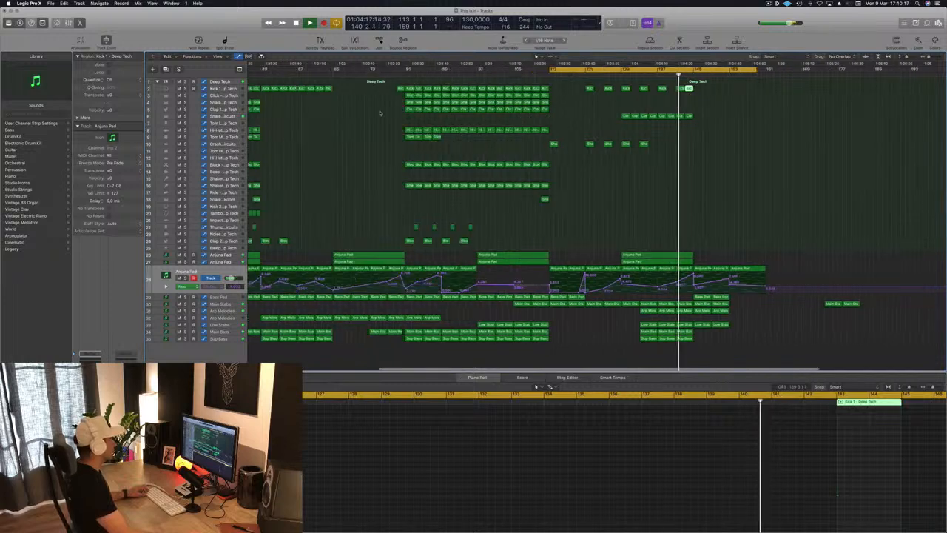
pyautogui.click(715, 90)
pyautogui.click(700, 88)
pyautogui.press('BackSpace')
# Step: Copy the Kick 1 region just before bar 81 to bar 143 and remove the kick region at bar 141
pyautogui.click(420, 88)
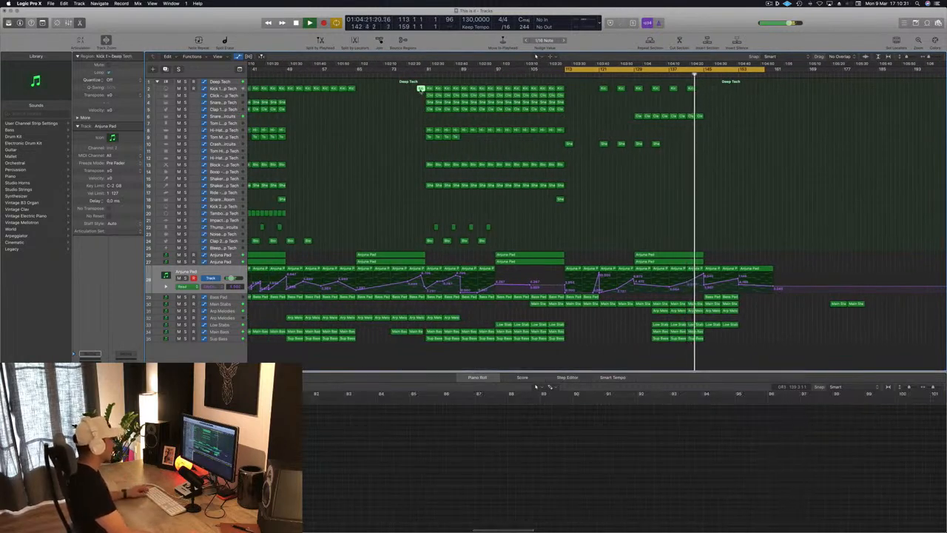
pyautogui.moveTo(420, 89); pyautogui.dragTo(699, 89)
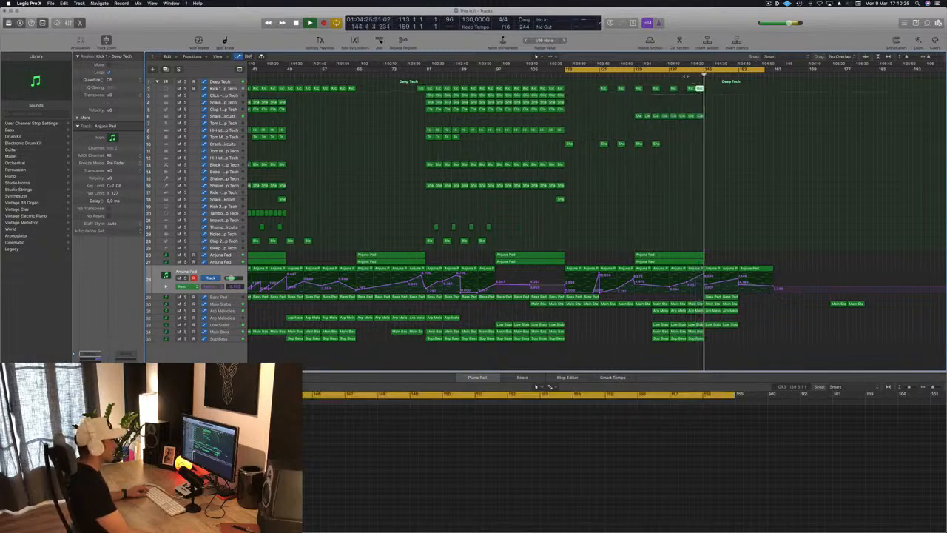
pyautogui.click(686, 75)
pyautogui.press('super+Left')
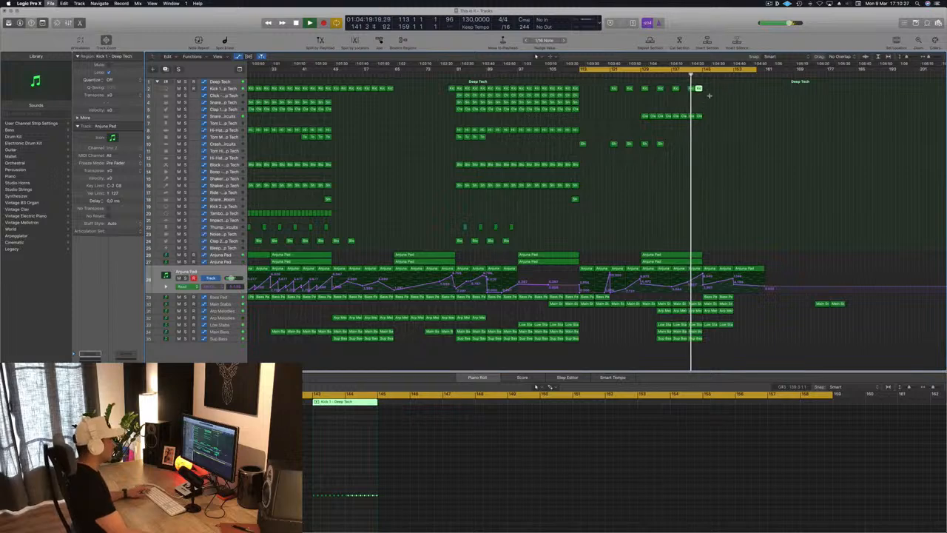
pyautogui.press('super+Right')
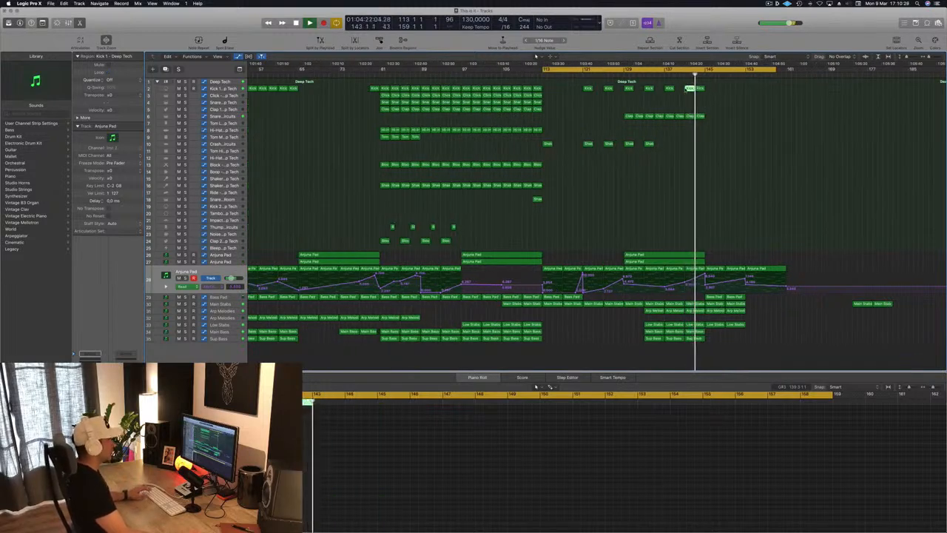
pyautogui.press('super+Right')
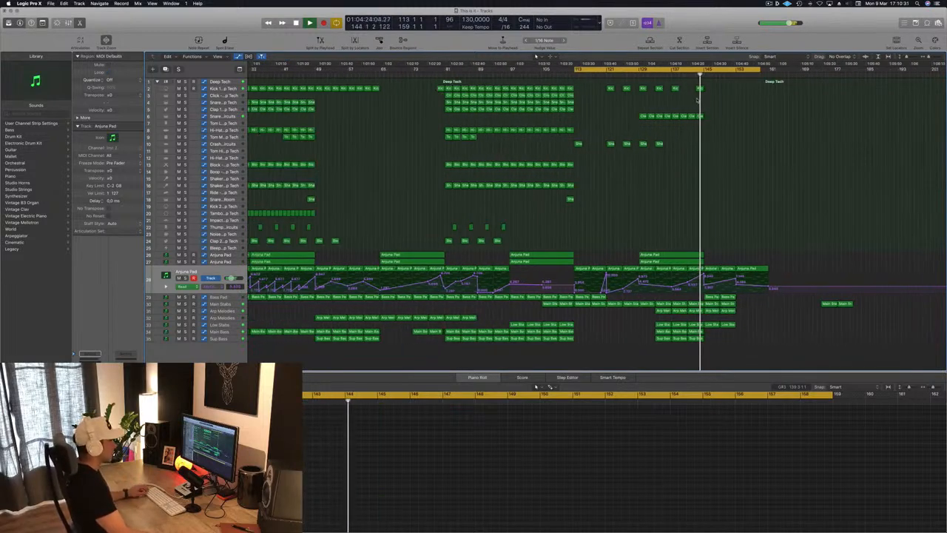
# Step: Copy the last four Kick 1 regions before bar 113 to bars 149 to 157
pyautogui.scroll(5, 738, 107)
pyautogui.scroll(-3, 753, 117)
pyautogui.scroll(-3, 721, 148)
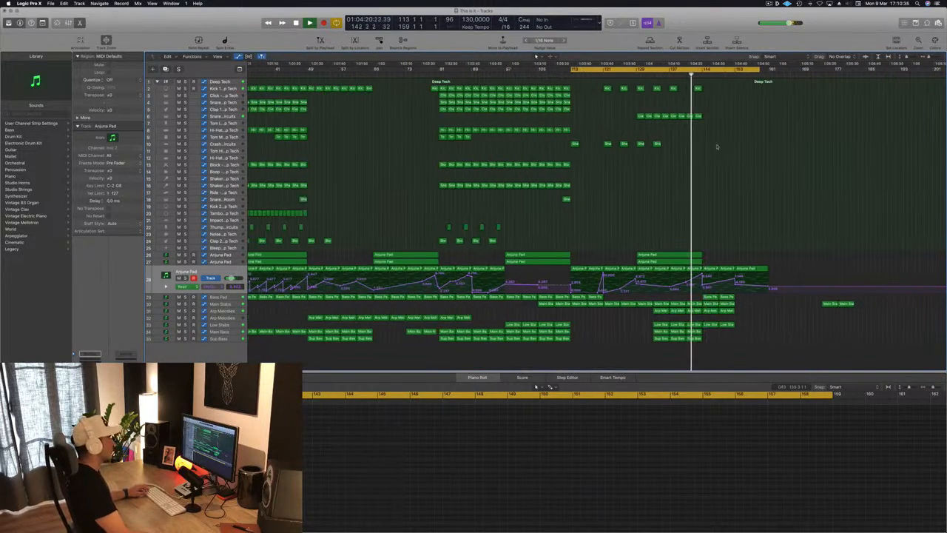
pyautogui.scroll(2, 743, 228)
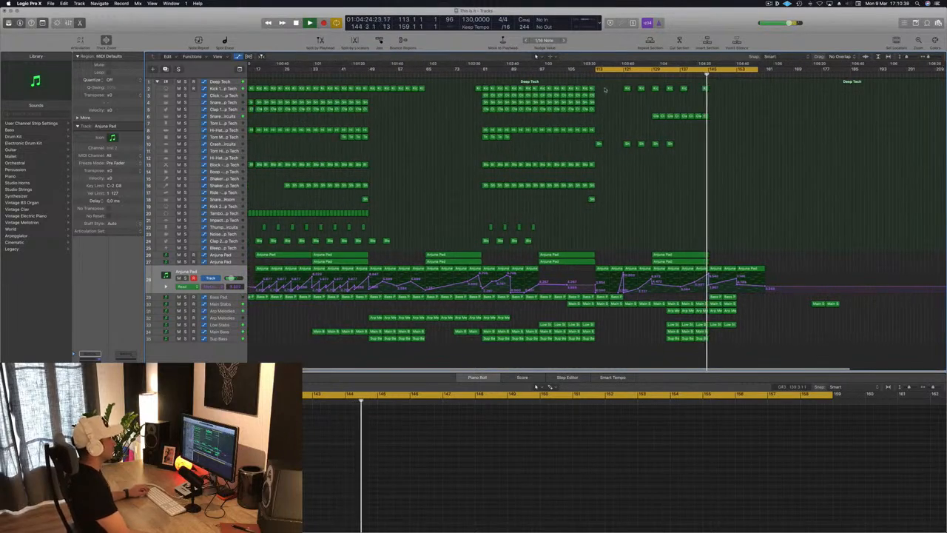
pyautogui.moveTo(584, 88); pyautogui.dragTo(728, 95)
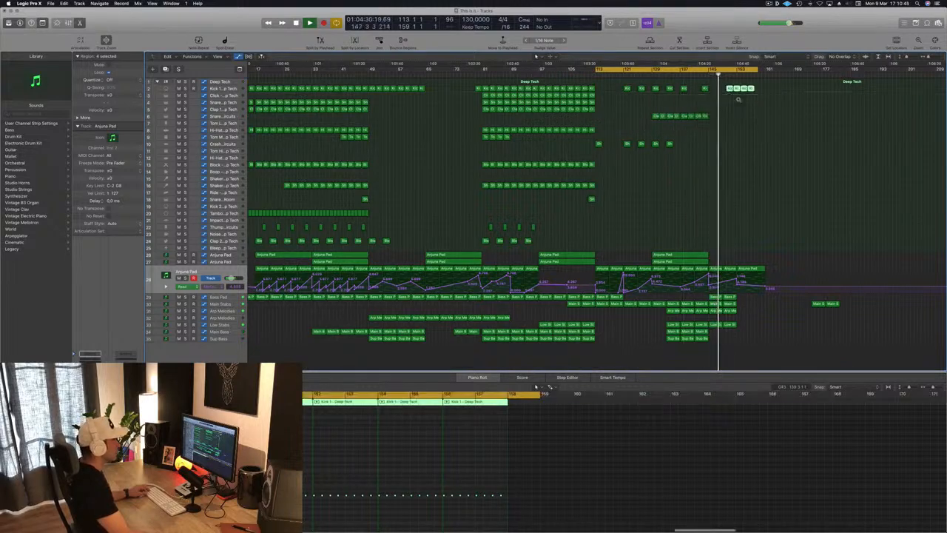
pyautogui.press('super+Right')
pyautogui.press('super+Right')
pyautogui.press('super+Right')
pyautogui.press('super+Right')
pyautogui.press('super+Left')
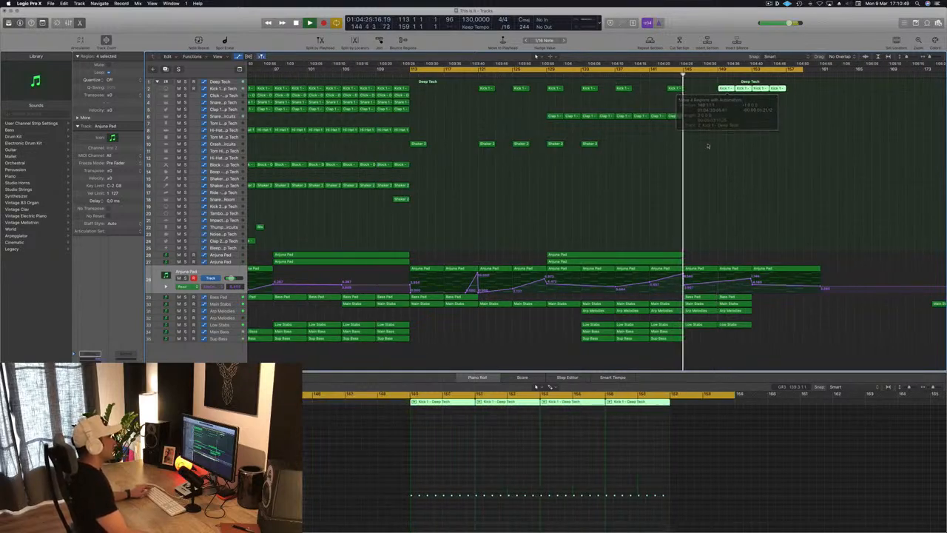
pyautogui.press('super+Left')
pyautogui.press('super+Left')
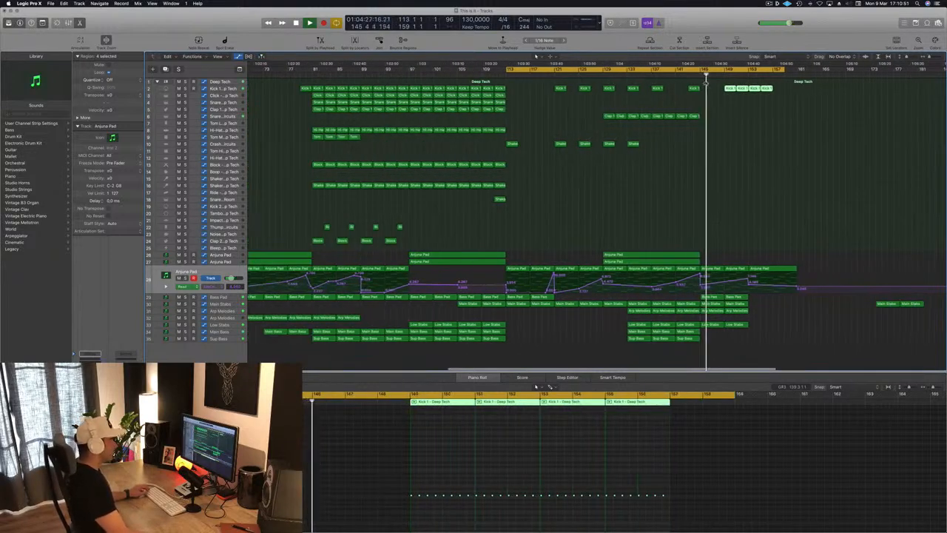
pyautogui.click(643, 224)
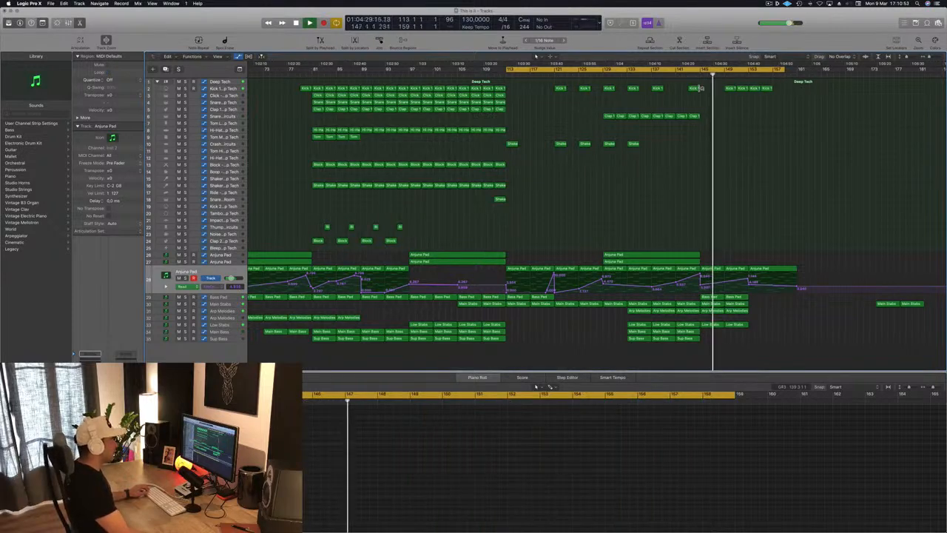
# Step: Delete the Arp Melodies regions from bar 145 onward and the Main Stabs region at bar 145
pyautogui.click(709, 311)
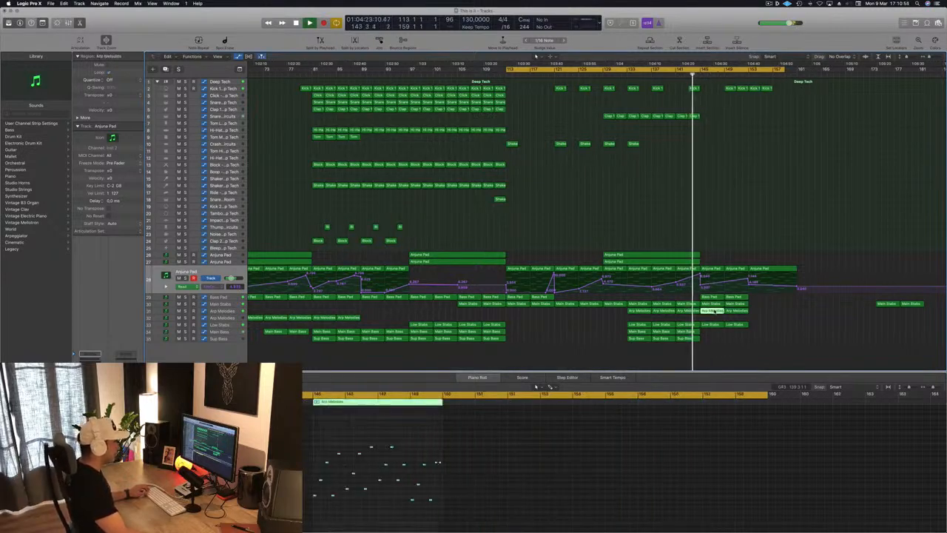
pyautogui.press('Delete')
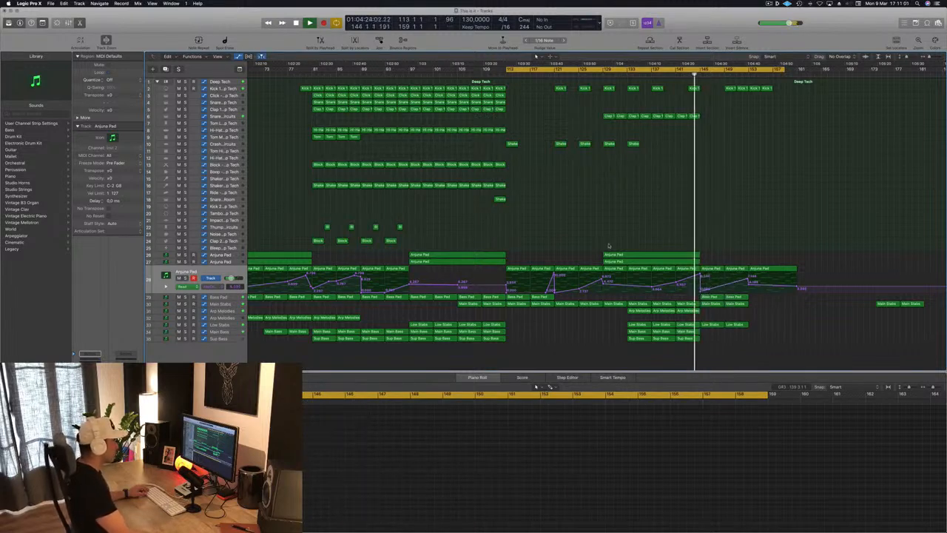
pyautogui.click(222, 304)
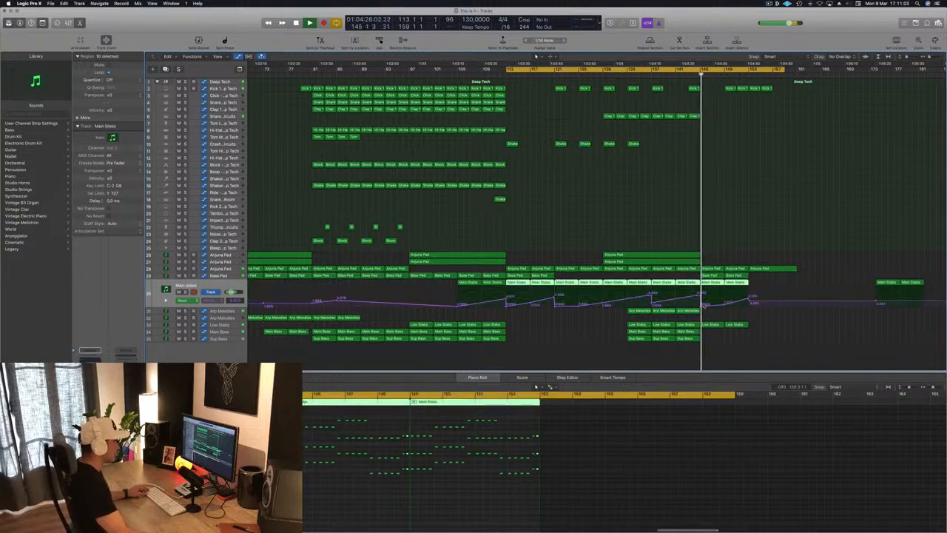
pyautogui.click(728, 265)
pyautogui.click(712, 285)
pyautogui.press('Delete')
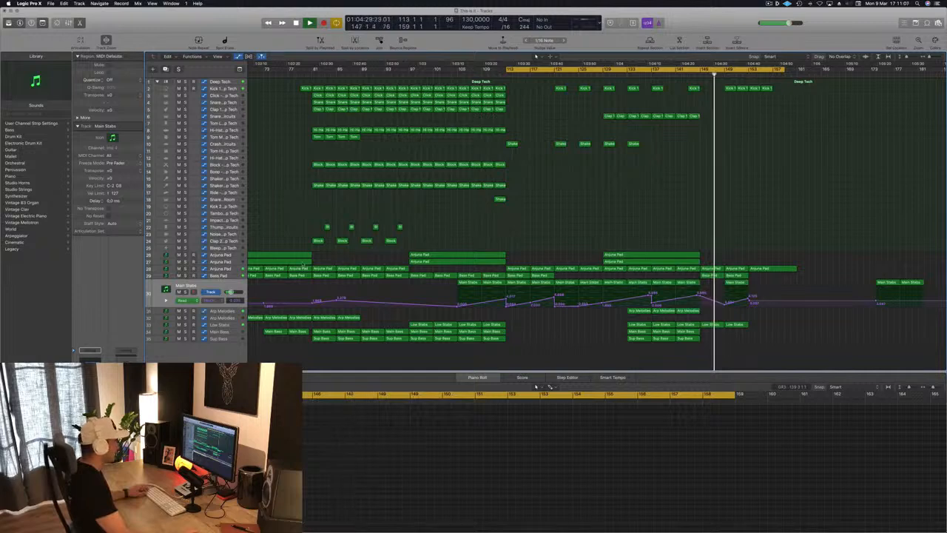
# Step: Shape the Bass Pad automation to dip at bar 145 and rise to bar 149, and delete the Low Stabs region at bar 145
pyautogui.press('Up')
pyautogui.click(693, 76)
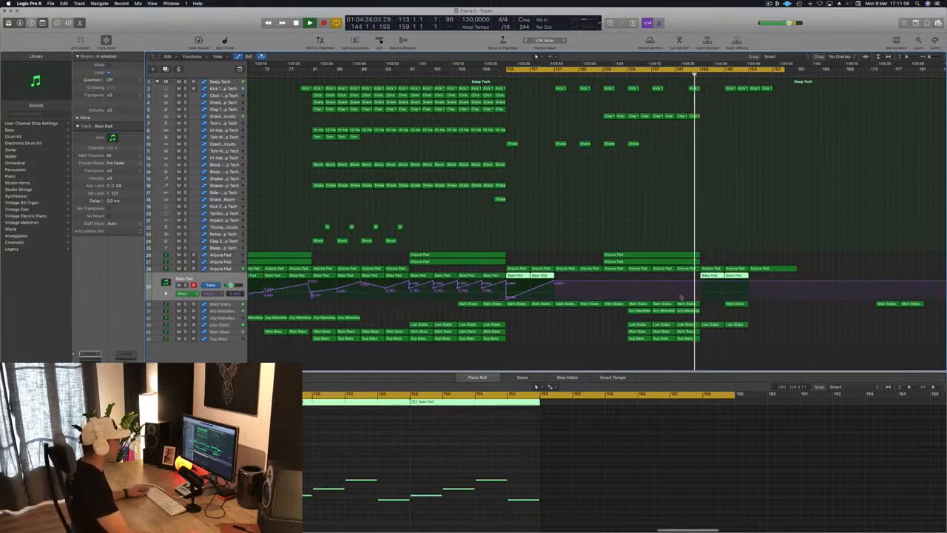
pyautogui.click(724, 282)
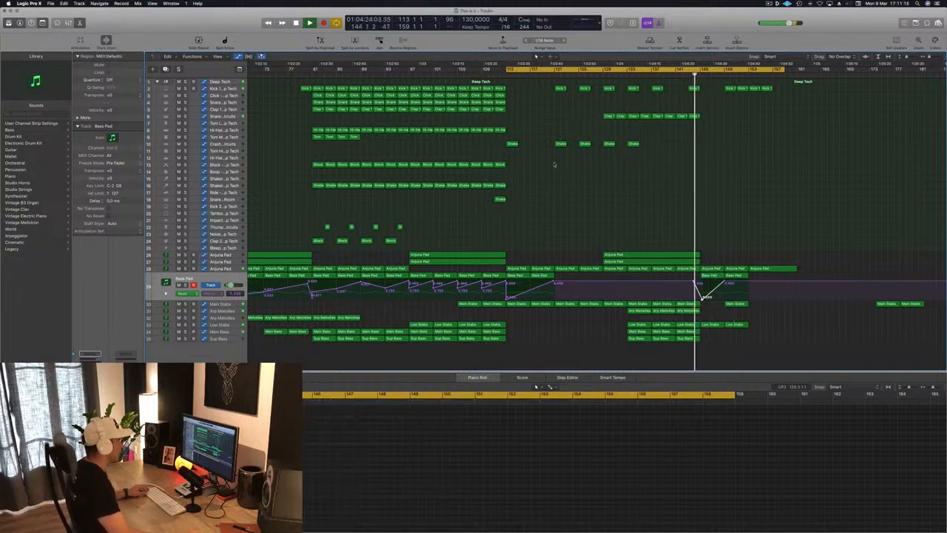
pyautogui.press('Delete')
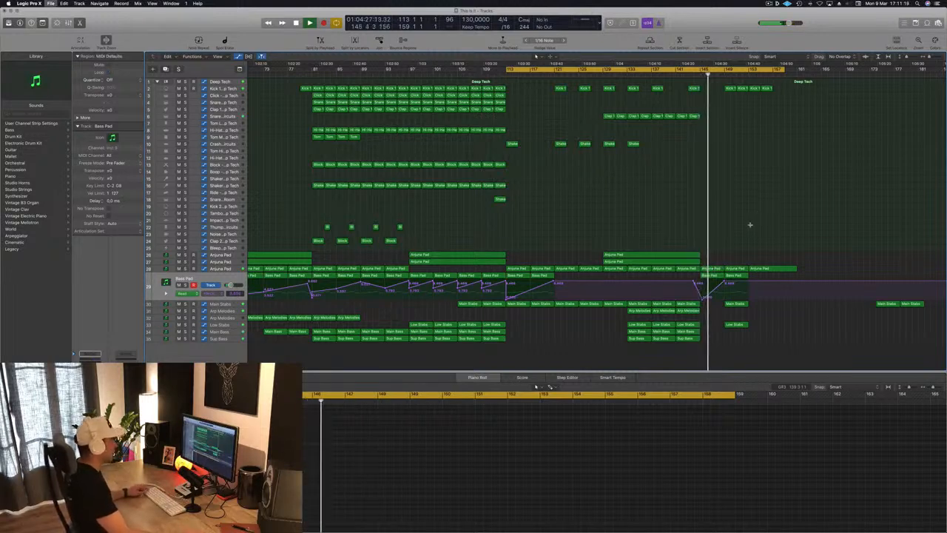
# Step: Stop playback and copy all drum and percussion regions from bars 81 to 97 to bar 149
pyautogui.scroll(-3, 751, 225)
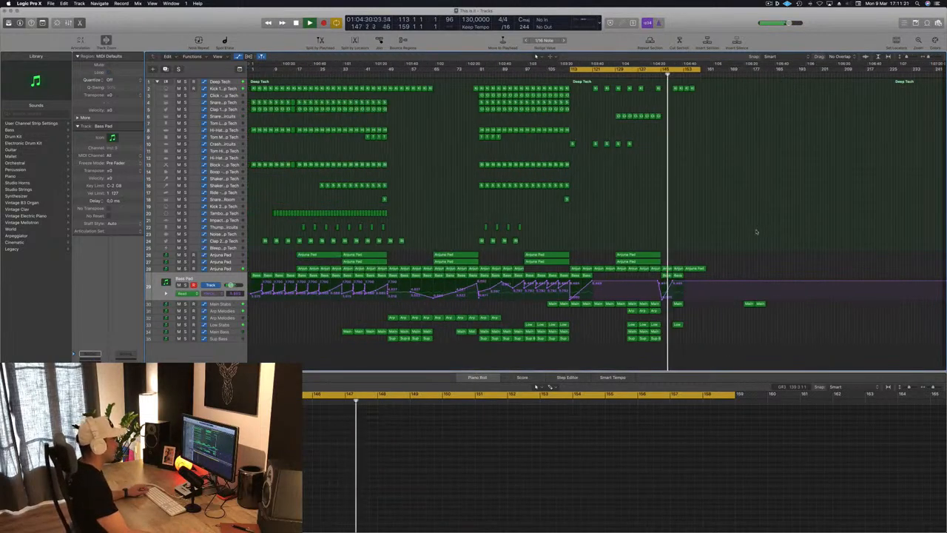
pyautogui.scroll(2, 752, 231)
pyautogui.scroll(3, 751, 231)
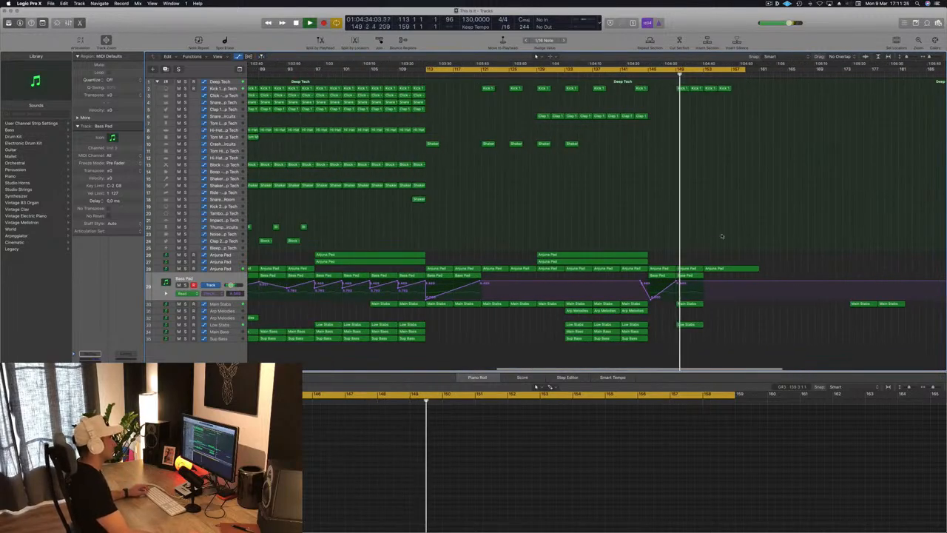
pyautogui.scroll(-2, 711, 133)
pyautogui.press('space')
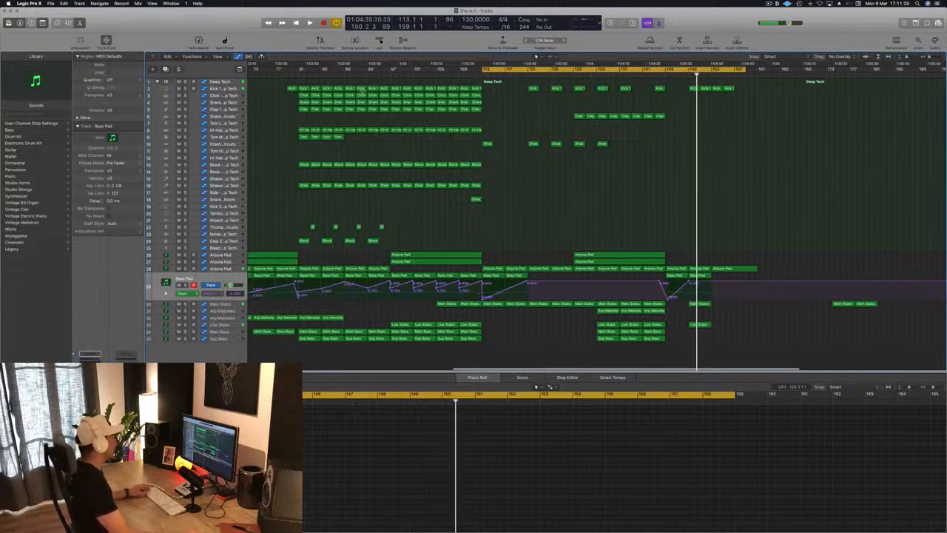
pyautogui.moveTo(301, 80); pyautogui.dragTo(384, 244)
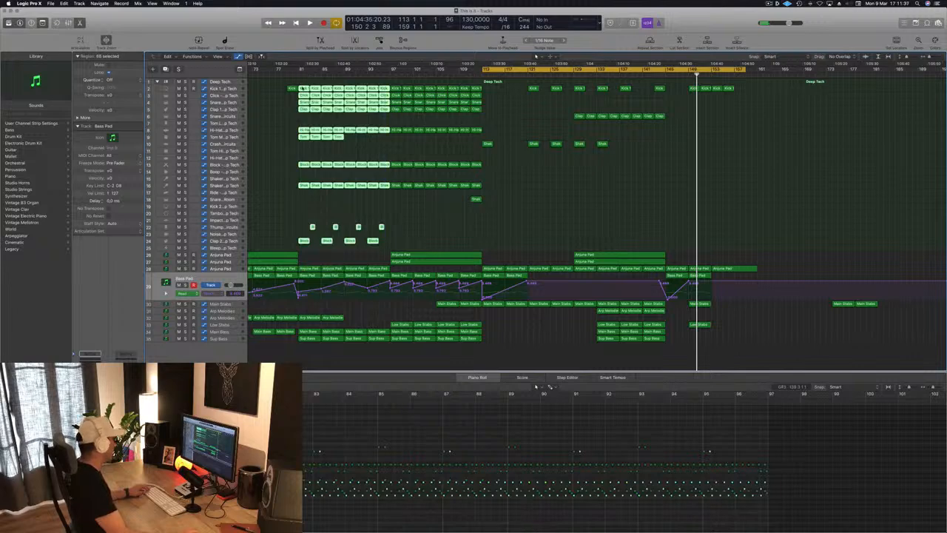
pyautogui.moveTo(323, 93); pyautogui.dragTo(688, 89)
# Step: Play from about bar 144 past bar 149 to check the transition from the breakdown into the copied drums
pyautogui.press('space')
pyautogui.click(660, 74)
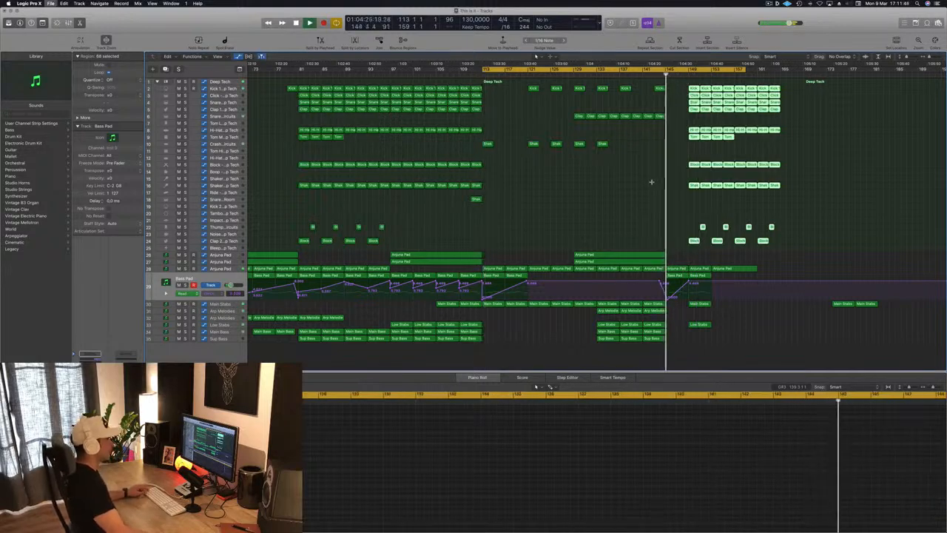
pyautogui.press('super+Left')
pyautogui.press('super+Left')
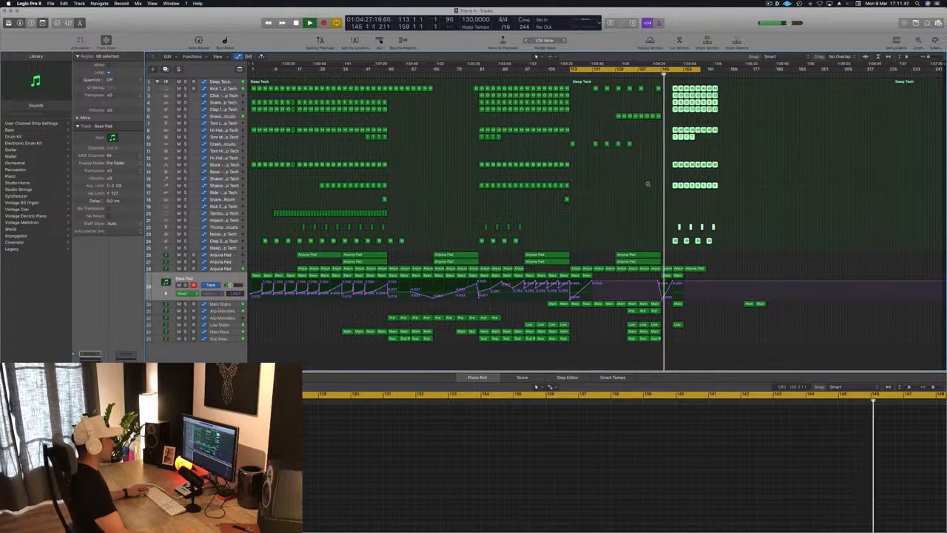
pyautogui.press('super+Right')
pyautogui.press('super+Right')
pyautogui.press('super+Right')
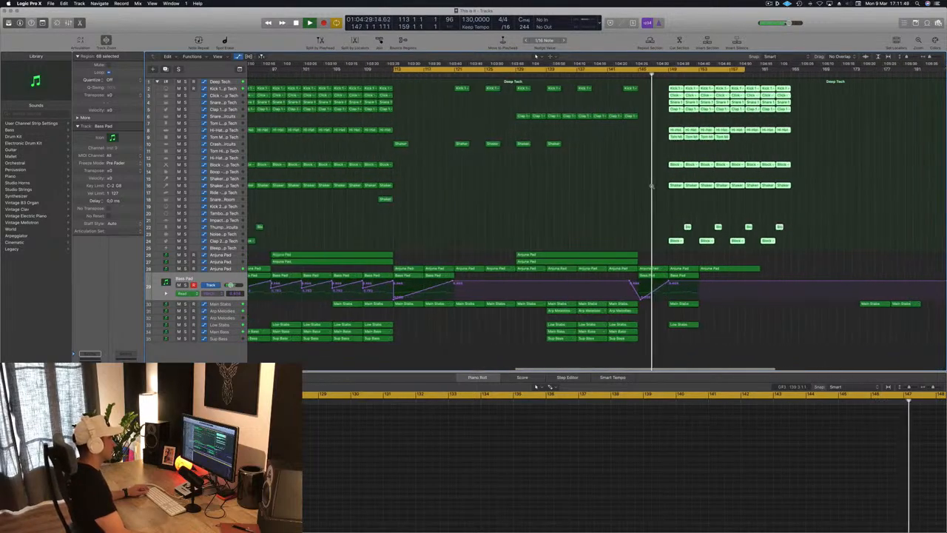
pyautogui.press('super+Left')
pyautogui.press('super+Left')
pyautogui.press('super+Left')
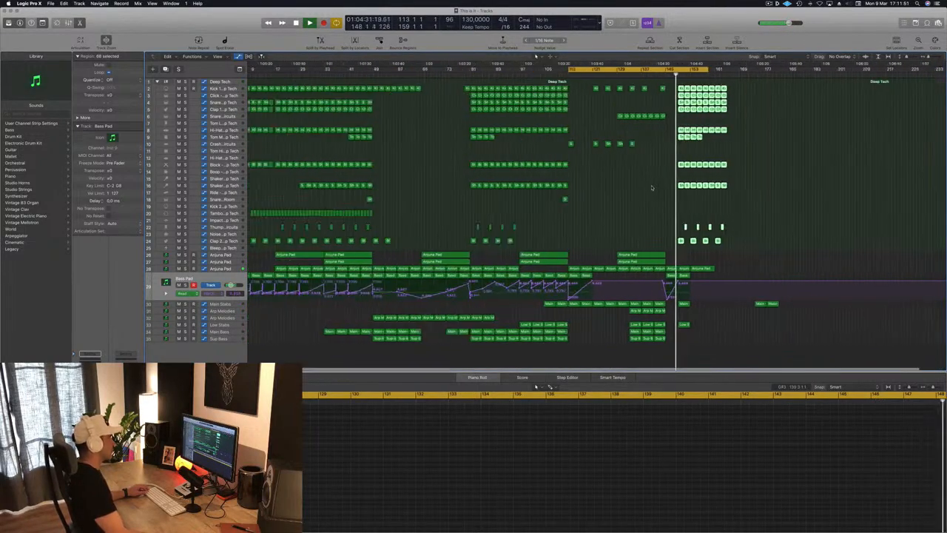
pyautogui.press('super+Right')
pyautogui.press('super+Right')
pyautogui.press('super+Right')
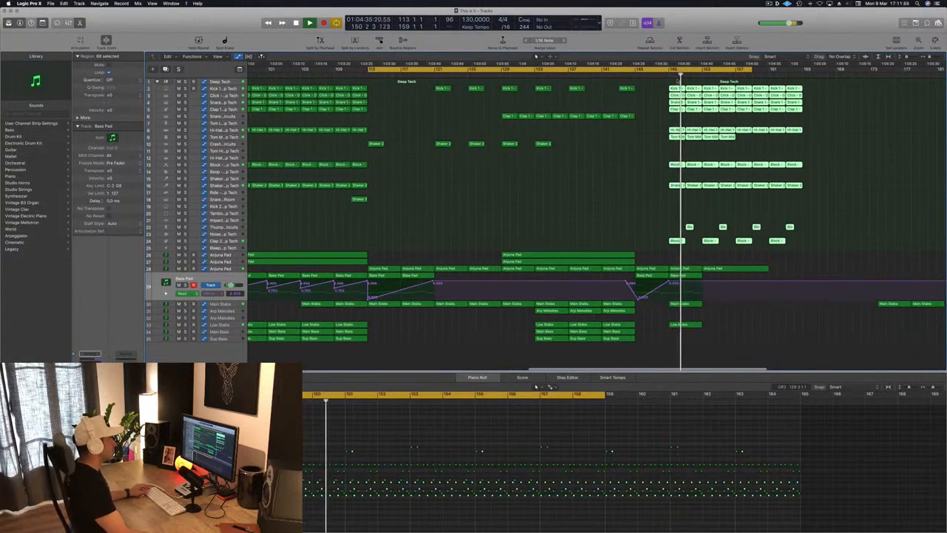
pyautogui.press('space')
pyautogui.press('super+Left')
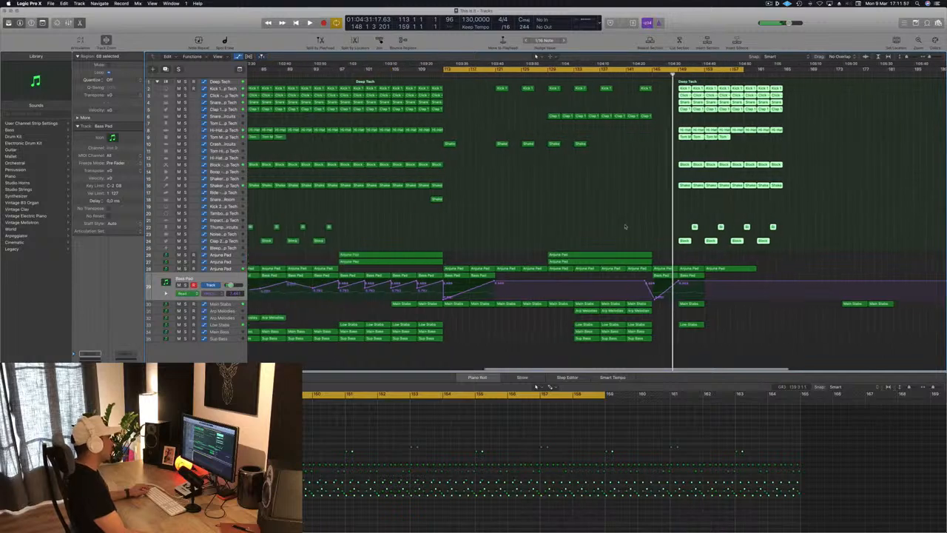
# Step: Reshape the Main Stabs automation at bar 149 so it jumps up and falls off toward bar 153
pyautogui.press('Down')
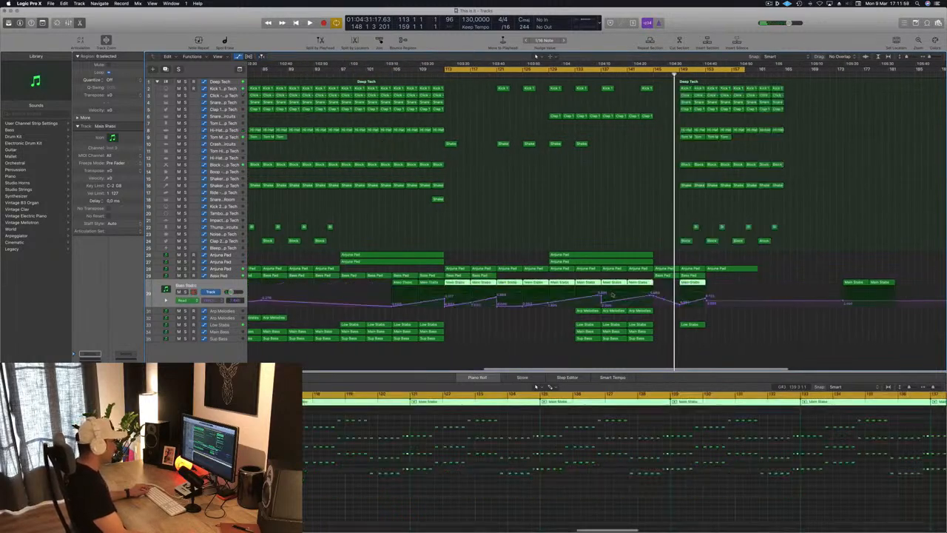
pyautogui.click(680, 305)
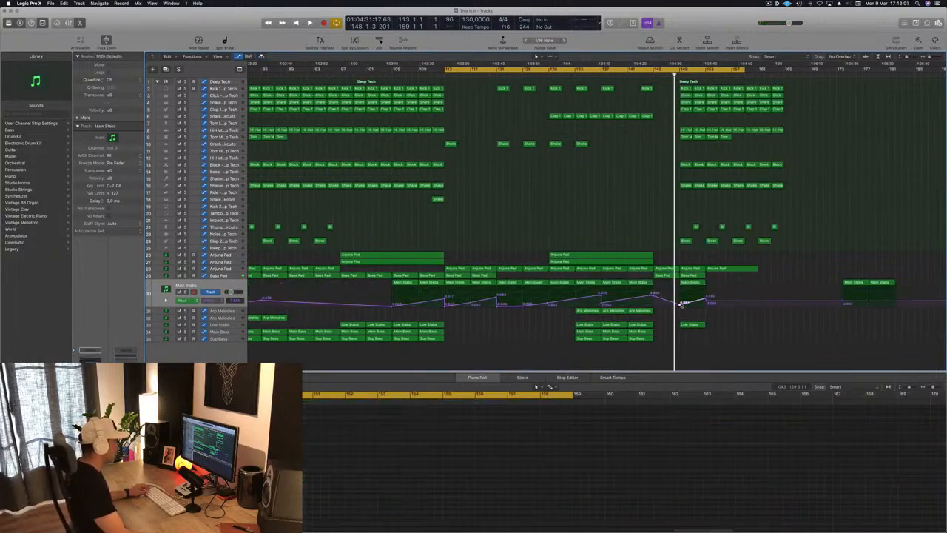
pyautogui.moveTo(681, 304)
pyautogui.mouseDown()
pyautogui.moveTo(681, 287)
pyautogui.moveTo(681, 304)
pyautogui.mouseUp()
# Step: Set the cycle range to bars 149 to 165 and play it
pyautogui.press('space')
pyautogui.click(678, 69)
pyautogui.moveTo(679, 70); pyautogui.dragTo(784, 70)
pyautogui.press('space')
pyautogui.hscroll(-3, 651, 250)
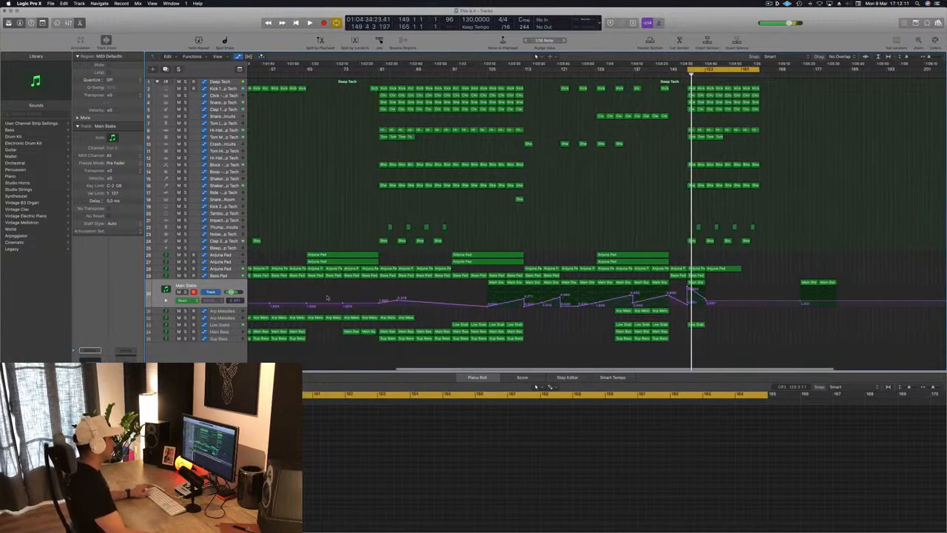
# Step: Adjust the Bass Pad automation and the third Anjuna Pad track's automation at bar 149
pyautogui.press('Up')
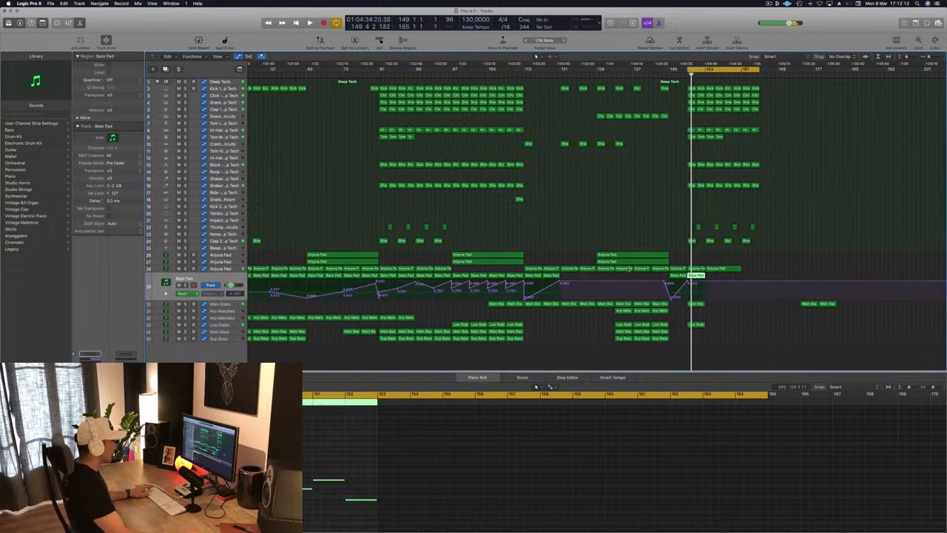
pyautogui.click(689, 283)
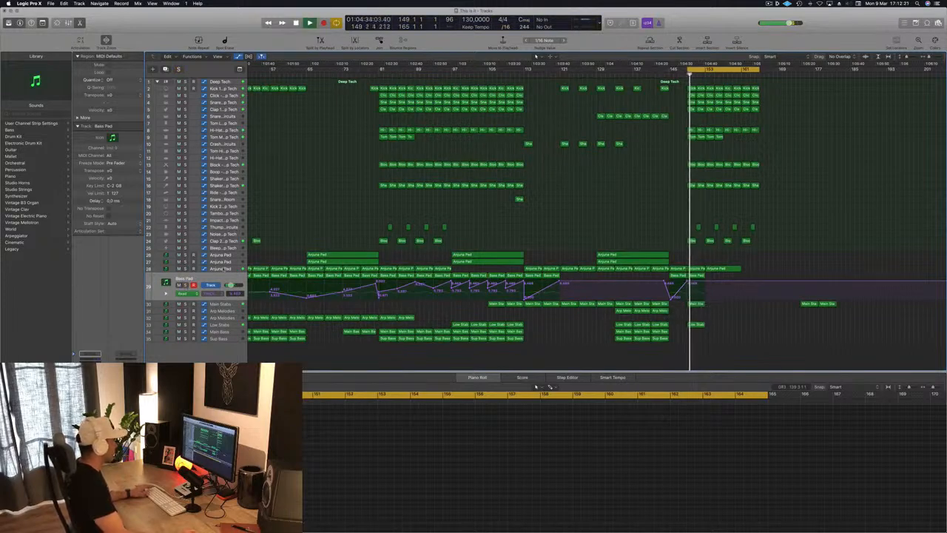
pyautogui.click(223, 269)
pyautogui.click(687, 286)
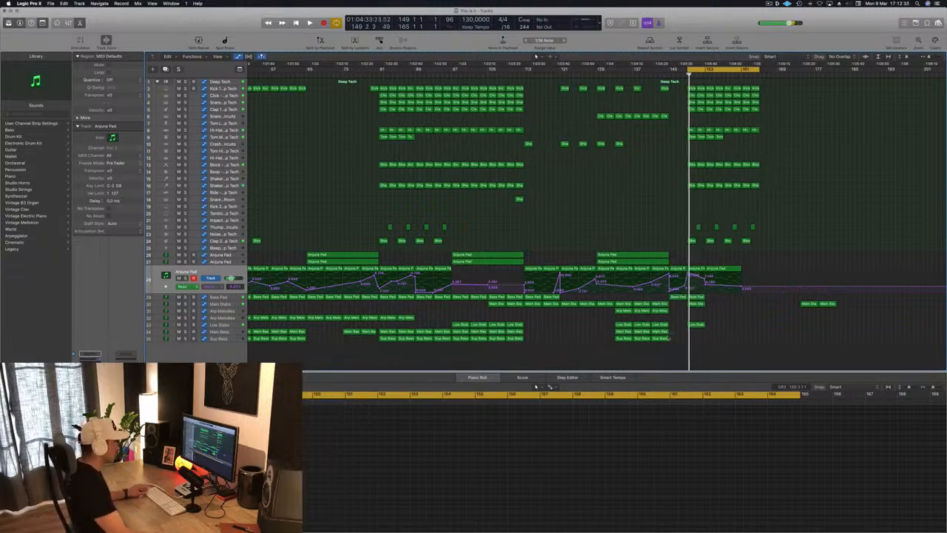
# Step: Copy the Main Bass and Sup Bass regions to bar 149, and duplicate the bar 149 Bass Pad, stabs and bass regions through bar 165
pyautogui.moveTo(662, 338); pyautogui.dragTo(699, 335)
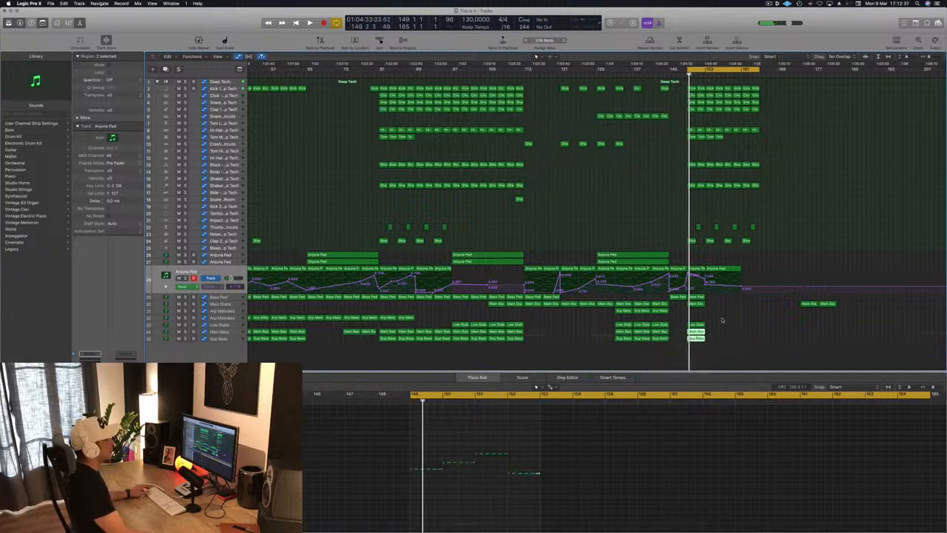
pyautogui.press('space')
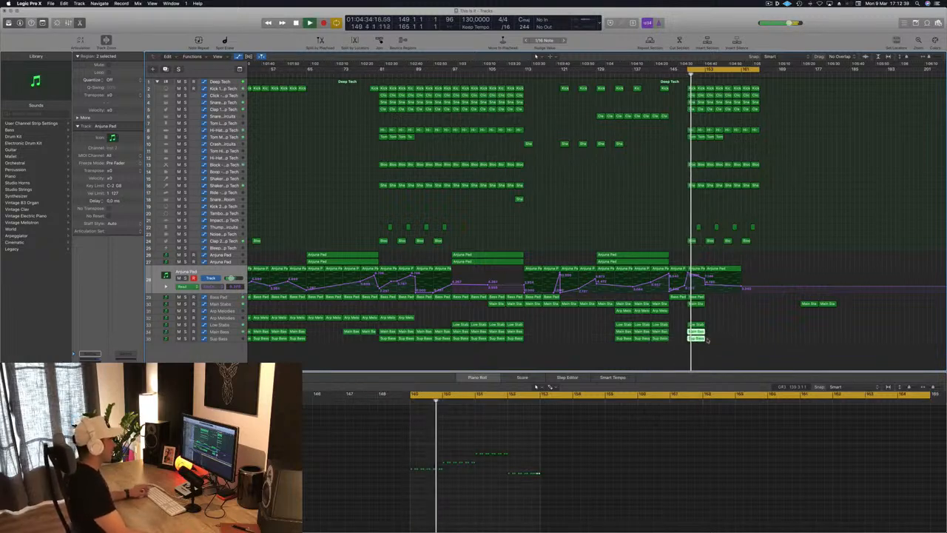
pyautogui.moveTo(700, 352); pyautogui.dragTo(729, 297)
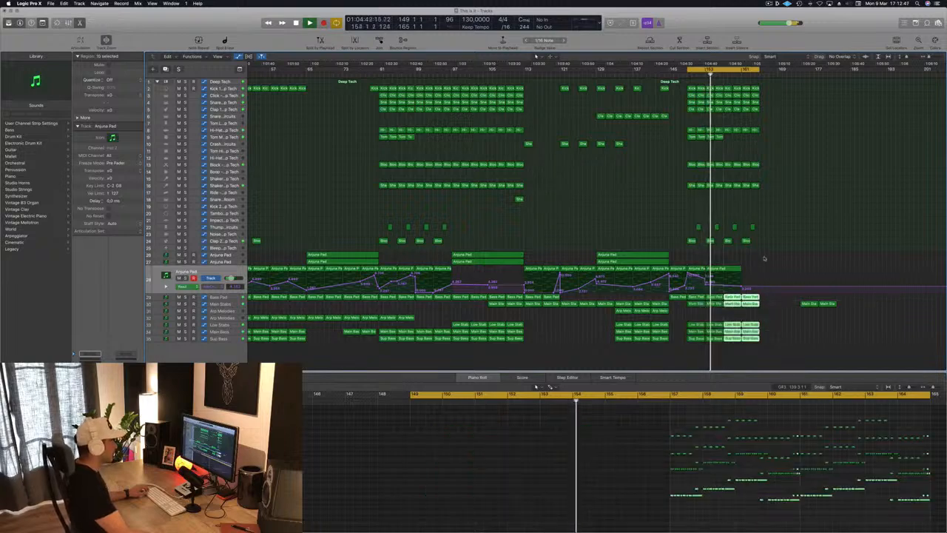
# Step: Replace the long Anjuna Pad region at bar 153 with copies of the bar 149 region and its automation up to bar 165
pyautogui.click(734, 268)
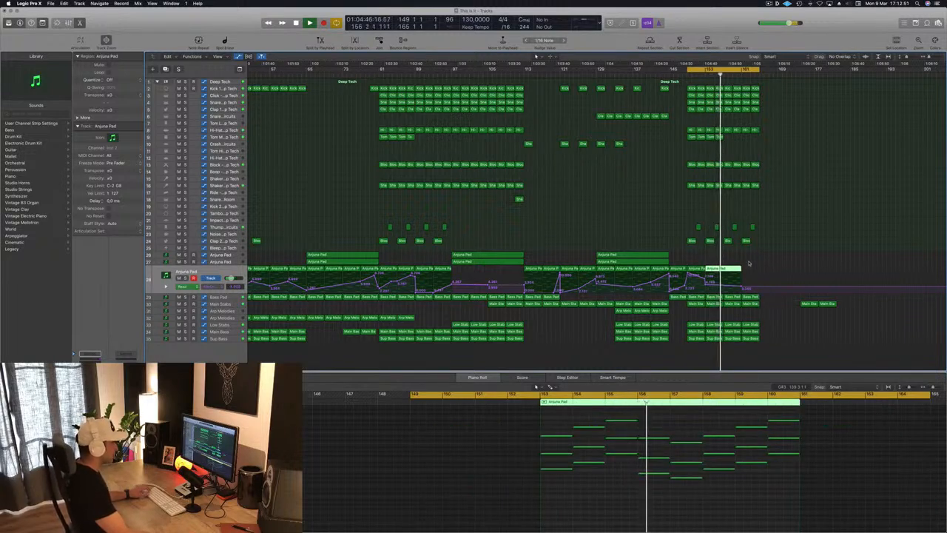
pyautogui.click(746, 264)
pyautogui.hotkey('shift', ',')
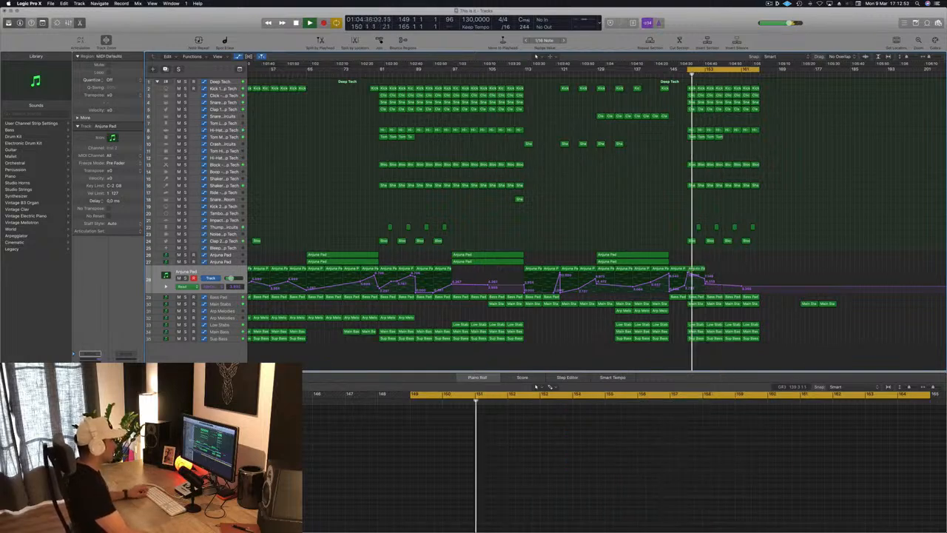
pyautogui.press('space')
pyautogui.moveTo(717, 268); pyautogui.dragTo(752, 276)
pyautogui.press('space')
# Step: Delete the leftover Main Stabs regions beyond bar 165
pyautogui.click(775, 257)
pyautogui.press('super+Left')
pyautogui.moveTo(747, 310); pyautogui.dragTo(786, 305)
pyautogui.press('Delete')
# Step: Extend the cycle start back to bar 113 and play through the breakdown into the following section
pyautogui.press('space')
pyautogui.press('space')
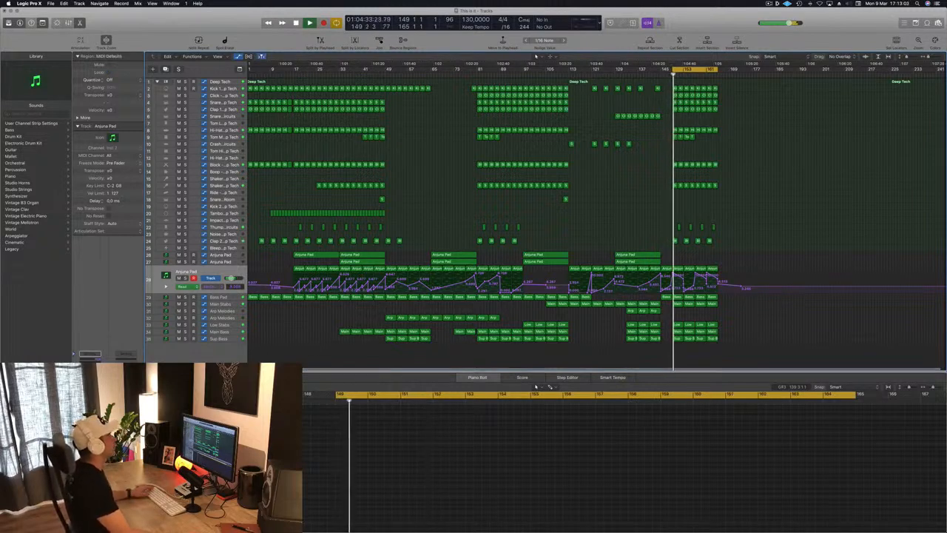
pyautogui.moveTo(673, 69); pyautogui.dragTo(568, 88)
pyautogui.press('space')
pyautogui.press('space')
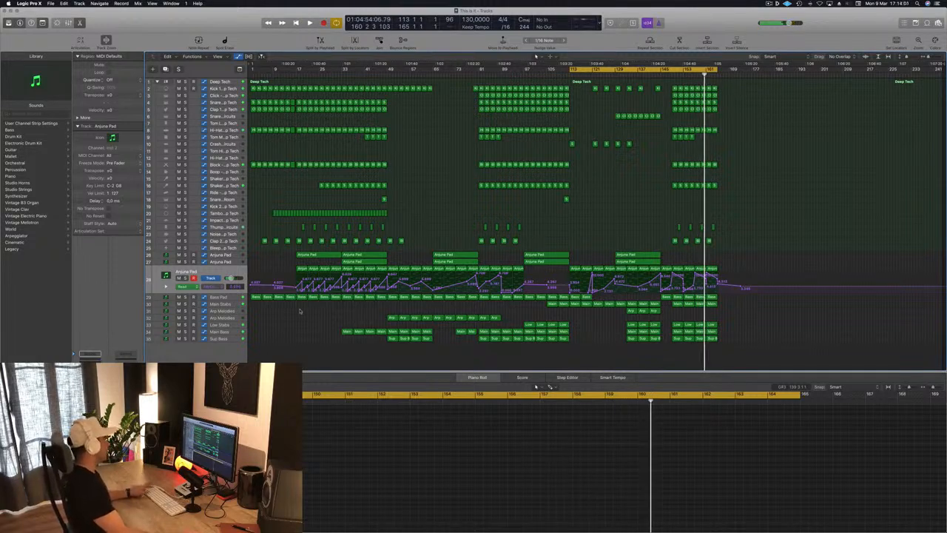
# Step: Copy all drum and pad regions from bars 17 to 49 to bar 165
pyautogui.moveTo(366, 296); pyautogui.dragTo(386, 83)
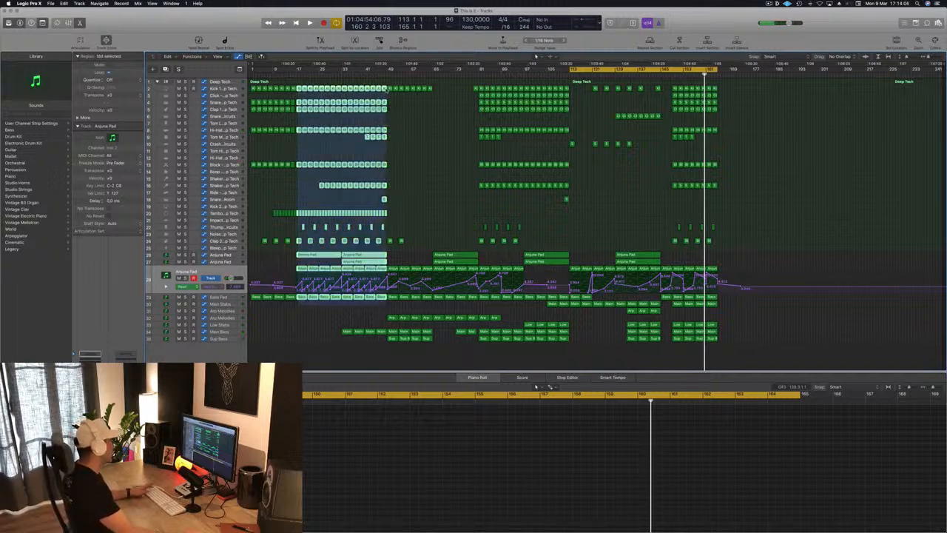
pyautogui.moveTo(297, 84); pyautogui.dragTo(299, 87)
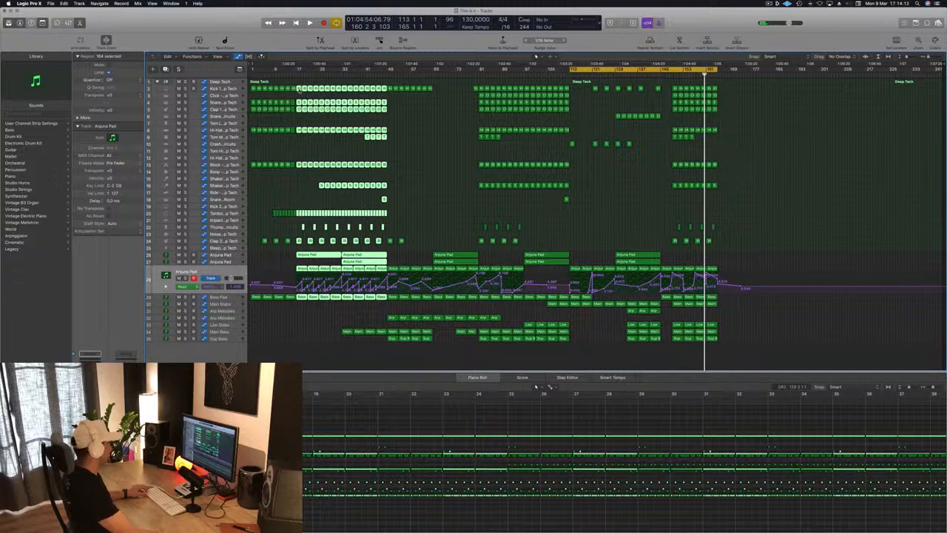
pyautogui.moveTo(299, 88); pyautogui.dragTo(722, 91)
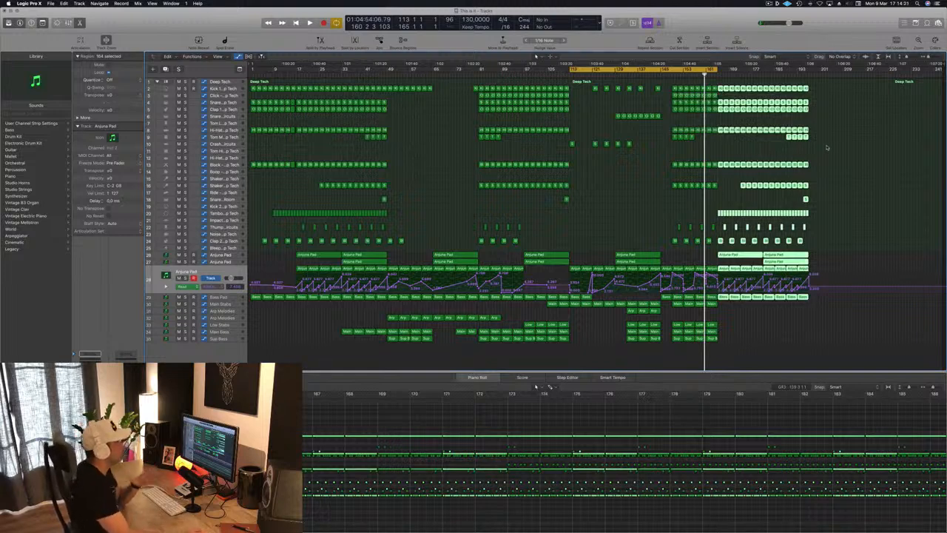
pyautogui.click(829, 128)
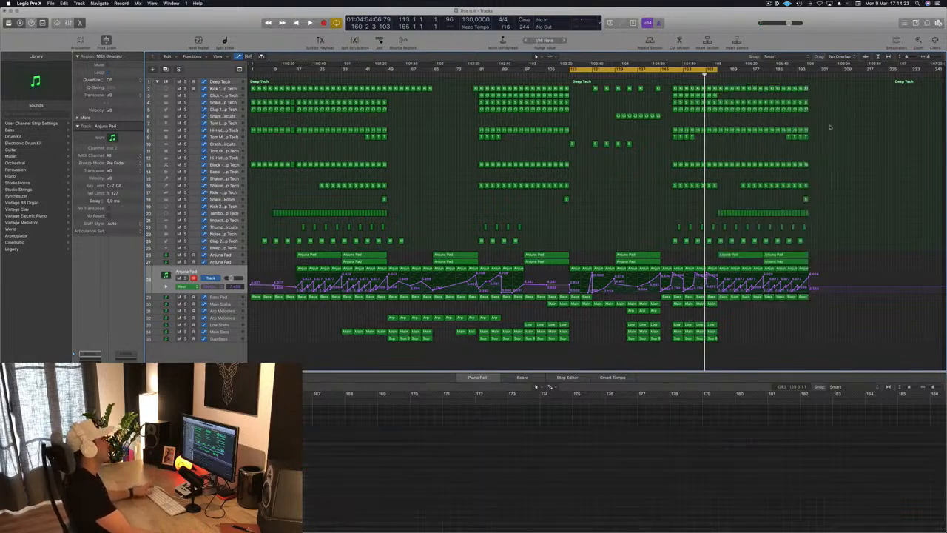
# Step: Audition the Main Stabs from about bar 148 and lower its automation around bar 165
pyautogui.press('space')
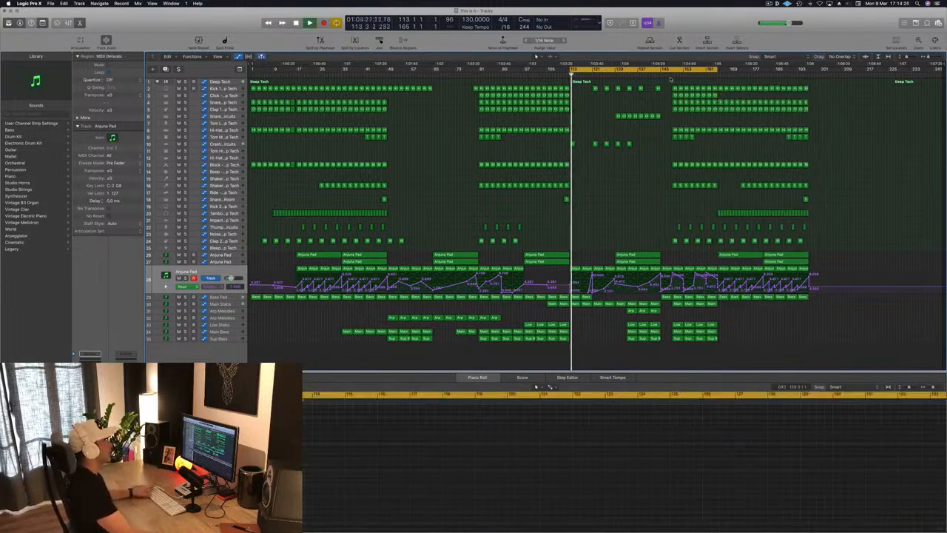
pyautogui.click(669, 76)
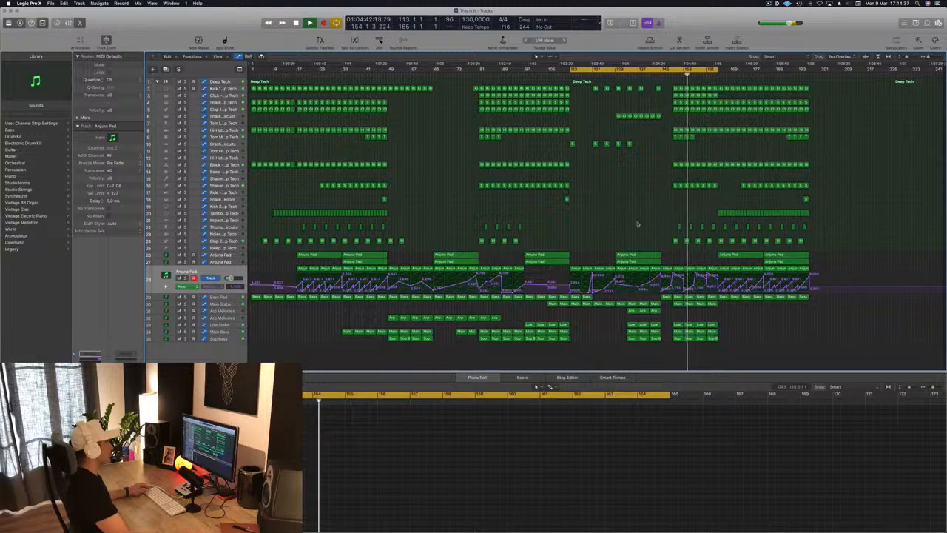
pyautogui.click(232, 305)
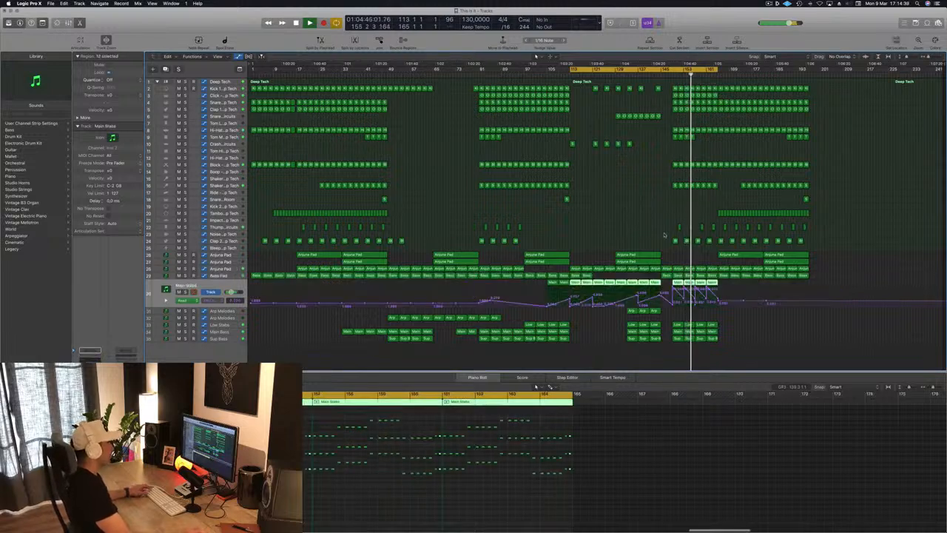
pyautogui.click(185, 291)
pyautogui.click(184, 291)
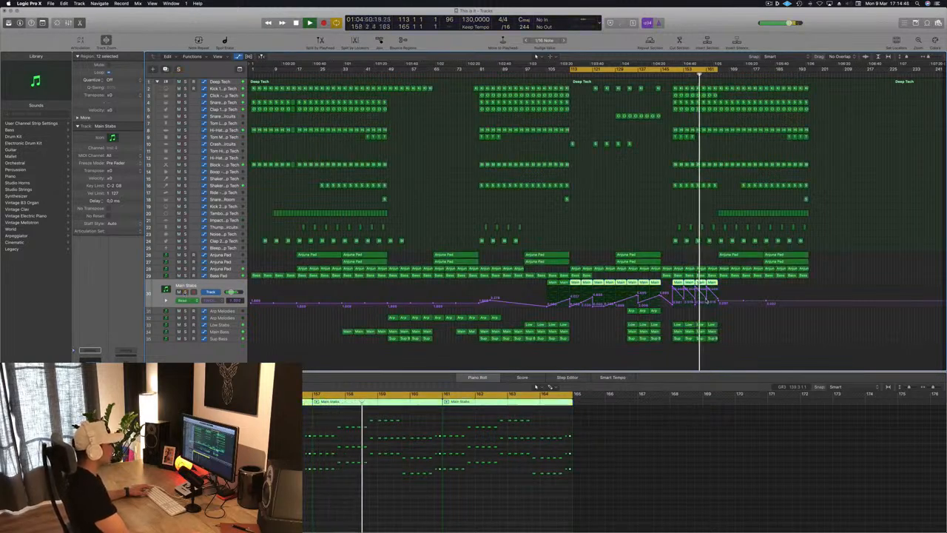
pyautogui.click(709, 301)
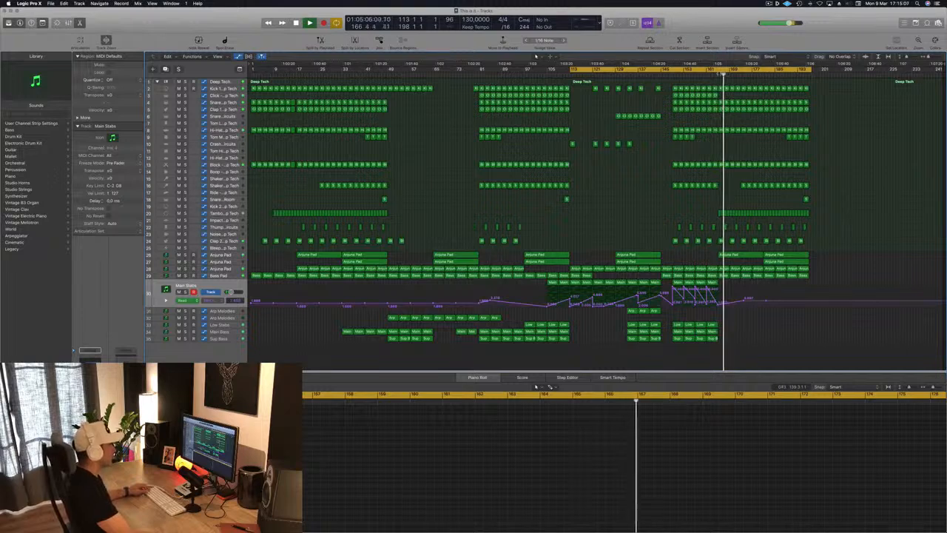
pyautogui.click(715, 75)
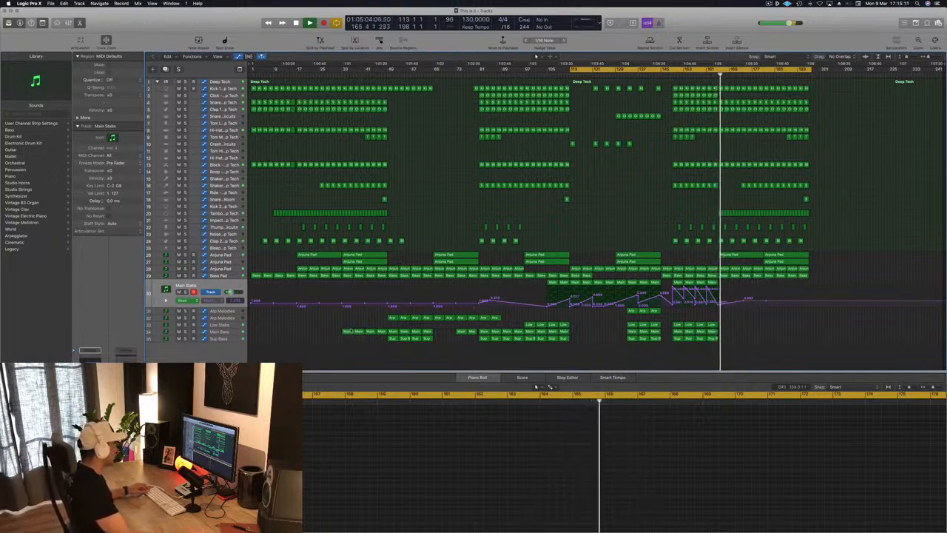
# Step: Copy four Main Bass regions to bars 165 to 181 and move the second Anjuna Pad track's region from bar 181 to bar 165
pyautogui.click(346, 331)
pyautogui.moveTo(356, 333); pyautogui.dragTo(737, 333)
pyautogui.moveTo(745, 337)
pyautogui.mouseDown()
pyautogui.moveTo(725, 332)
pyautogui.moveTo(753, 337)
pyautogui.mouseUp()
pyautogui.moveTo(785, 262); pyautogui.dragTo(740, 262)
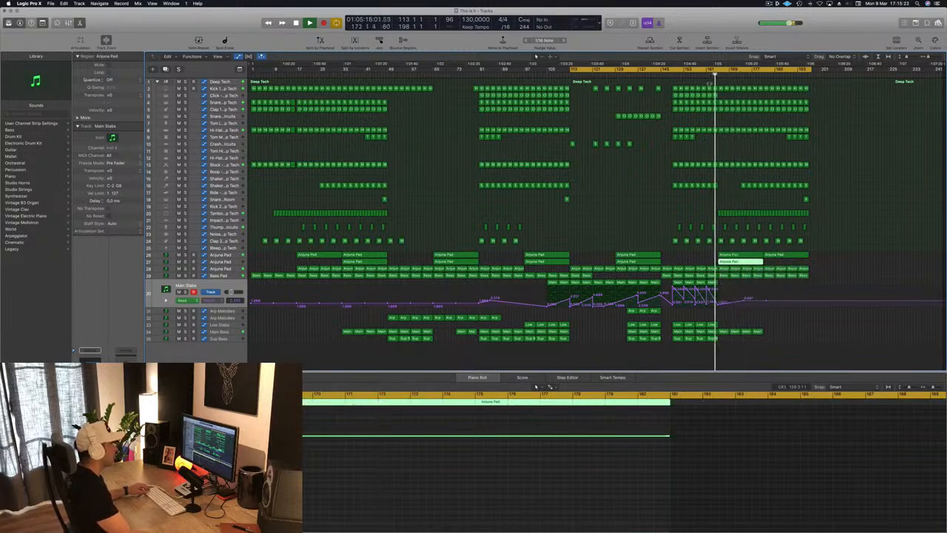
pyautogui.click(729, 201)
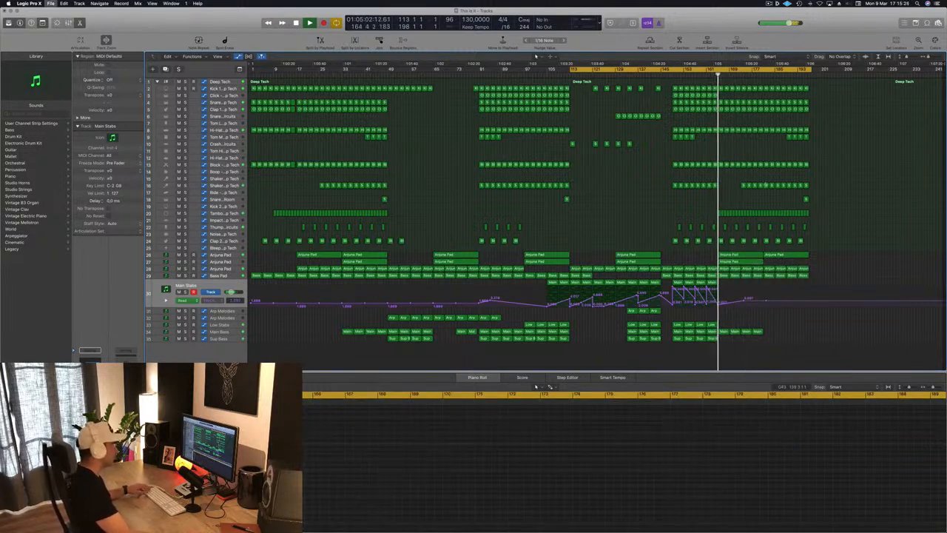
# Step: Rearrange the copied Shaker regions to run from bar 165 to 181 and delete those after bar 181
pyautogui.moveTo(735, 185); pyautogui.dragTo(810, 188)
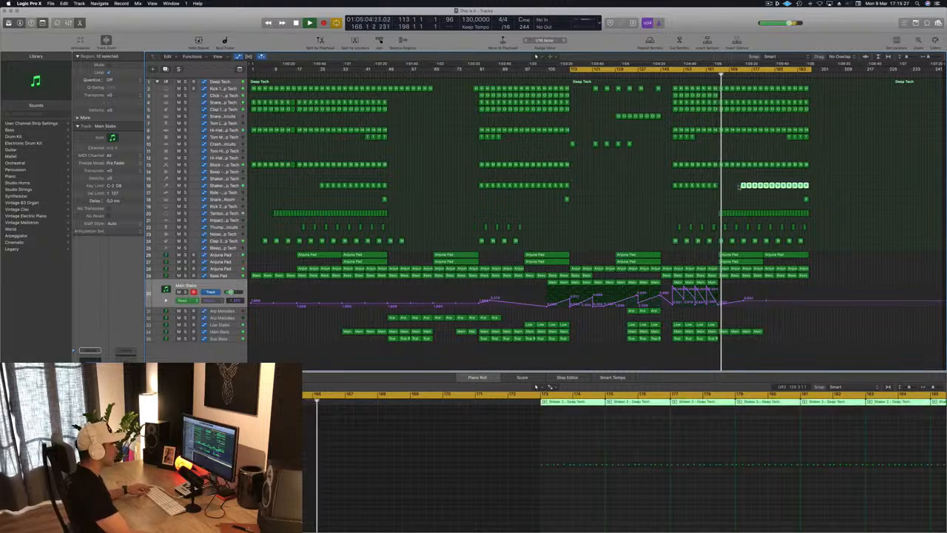
pyautogui.moveTo(744, 186); pyautogui.dragTo(766, 191)
pyautogui.click(812, 184)
pyautogui.press('Delete')
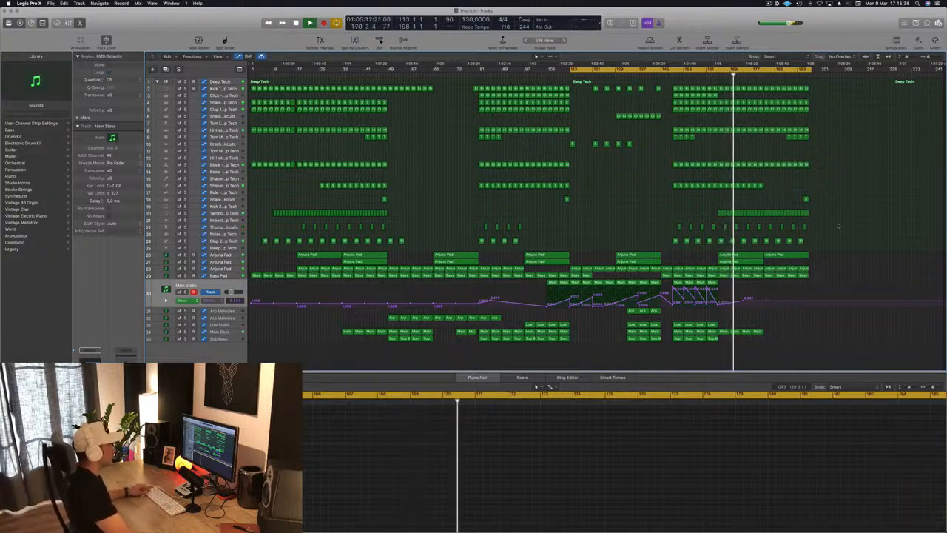
# Step: Delete the first Anjuna Pad track's region at bar 181 and extend the cycle end to about bar 201
pyautogui.click(795, 255)
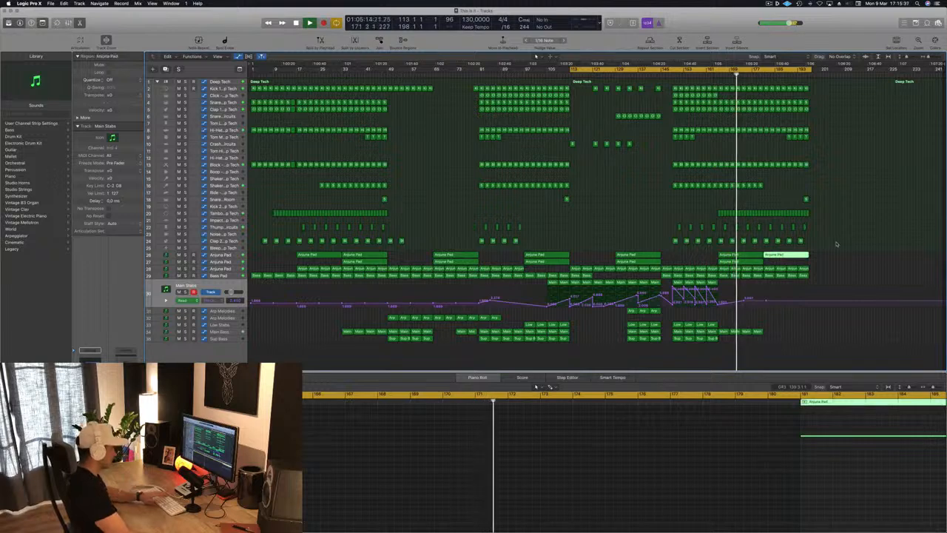
pyautogui.press('Delete')
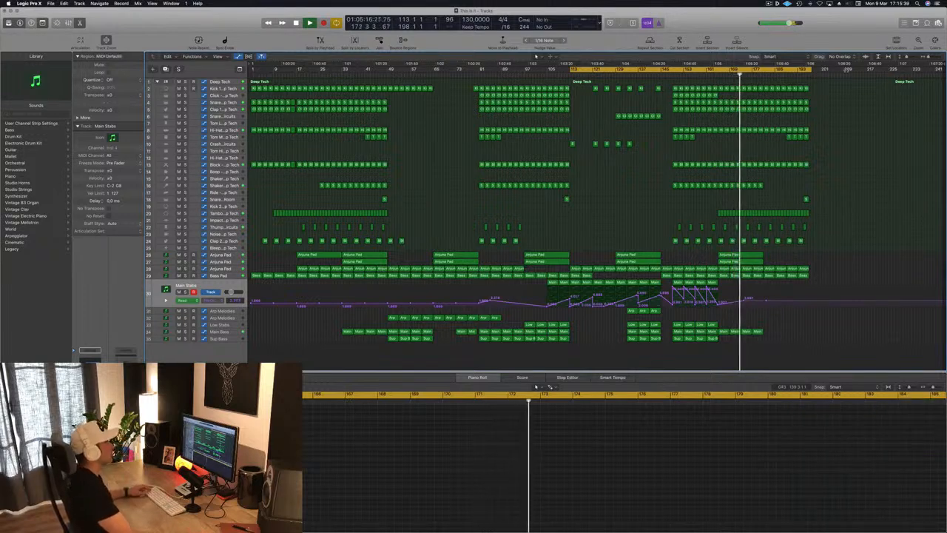
pyautogui.moveTo(810, 70); pyautogui.dragTo(823, 69)
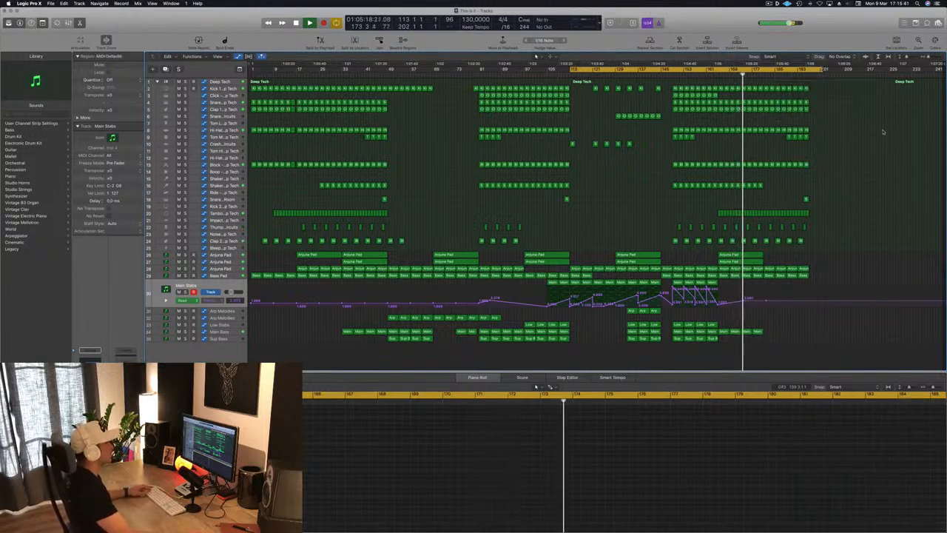